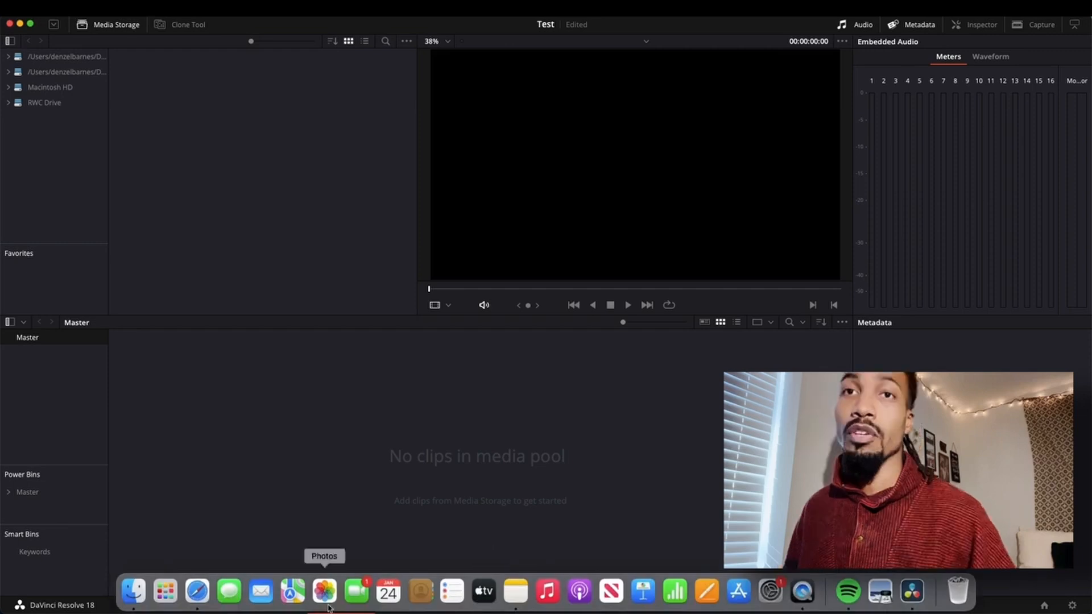
Import the eight clips from the Camera Rig Setup - Chill folder into the media pool and accept changing the project frame rate.
{"action": "left_click", "coordinate": [139, 591]}
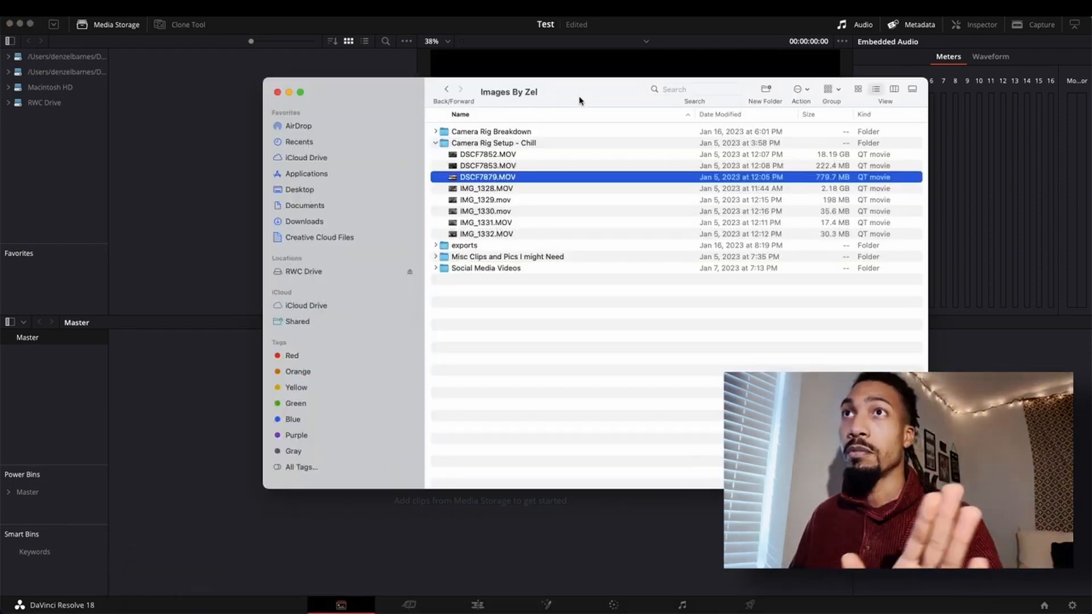
{"action": "left_click_drag", "start_coordinate": [582, 98], "coordinate": [794, 82]}
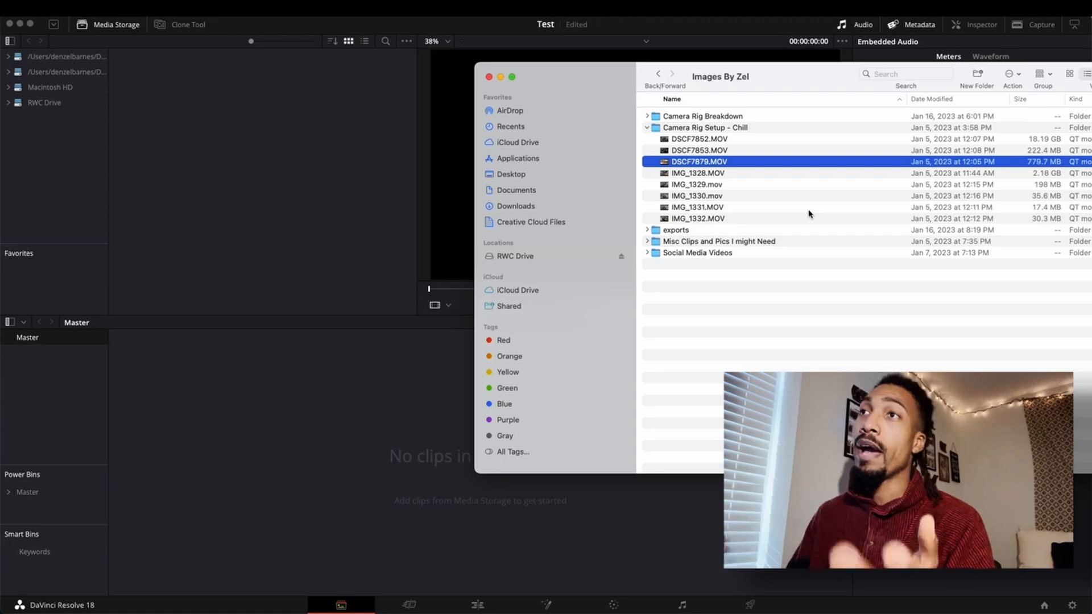
{"action": "left_click", "coordinate": [683, 142]}
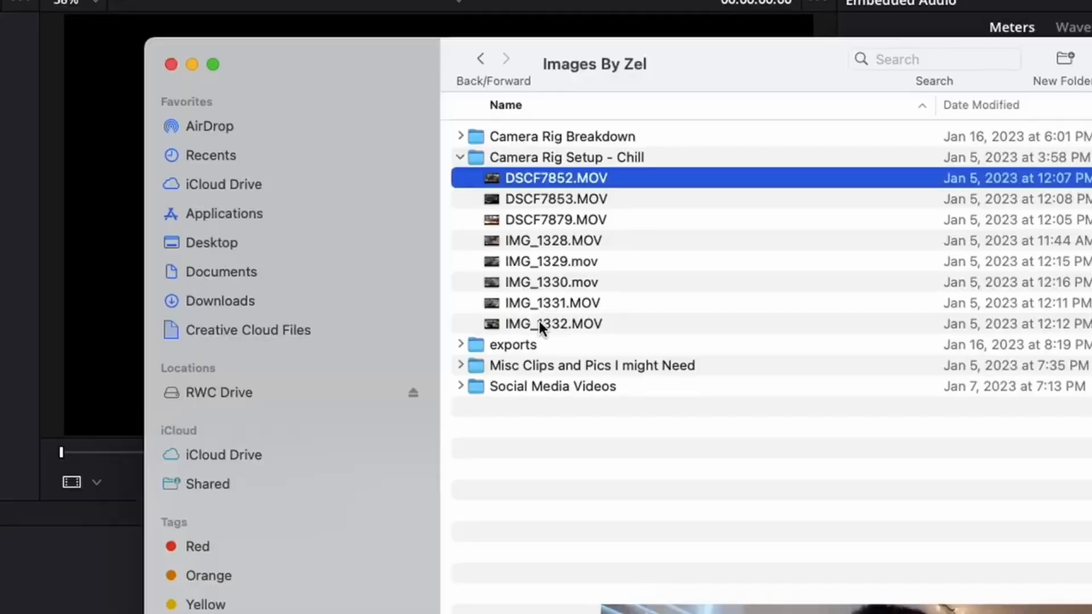
{"action": "left_click", "coordinate": [690, 217], "text": "shift"}
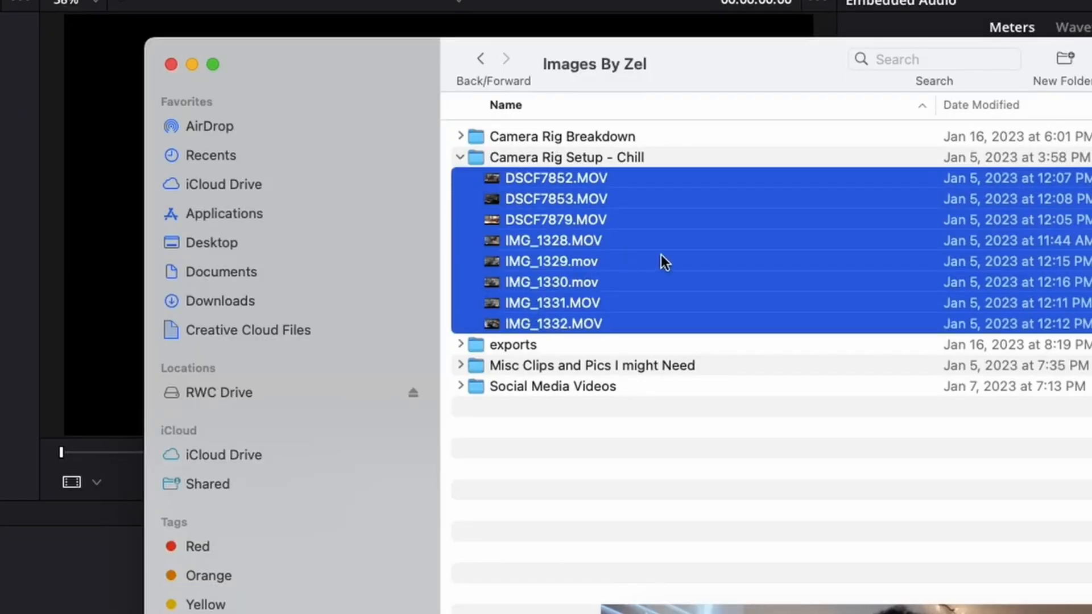
{"action": "left_click_drag", "start_coordinate": [658, 254], "coordinate": [0, 613]}
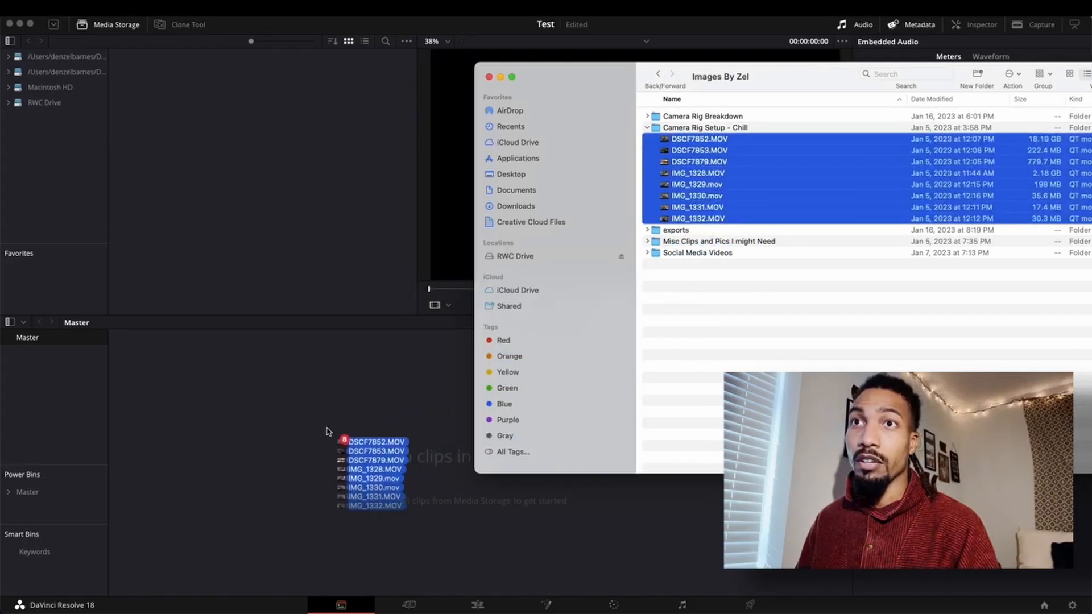
{"action": "left_click_drag", "start_coordinate": [327, 431], "coordinate": [334, 428]}
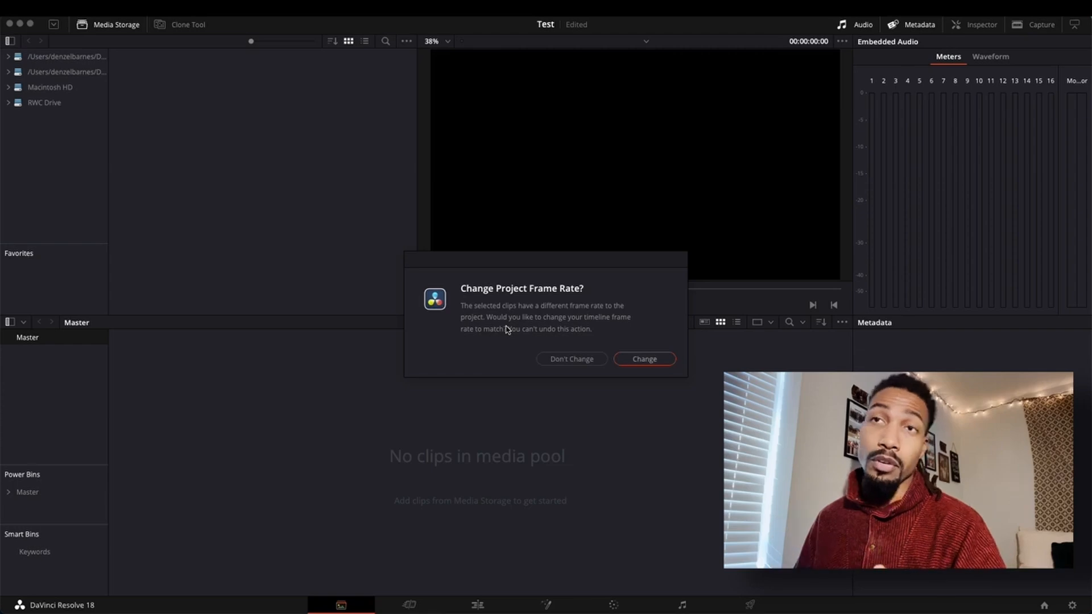
{"action": "left_click", "coordinate": [639, 359]}
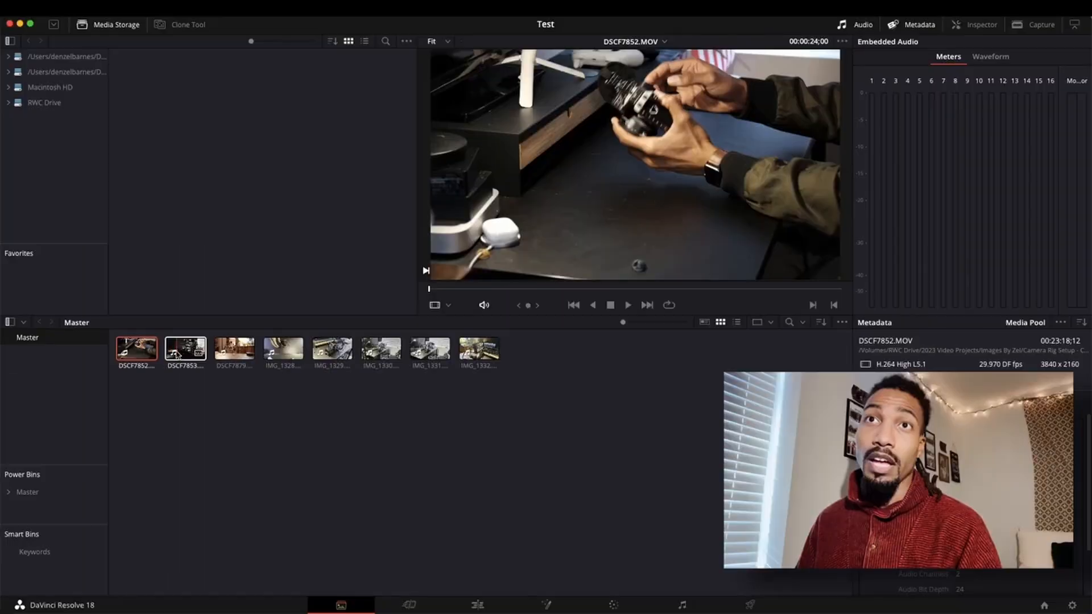
Import the same selected clips from the Finder folder into the Cut page media pool.
{"action": "left_click", "coordinate": [210, 167]}
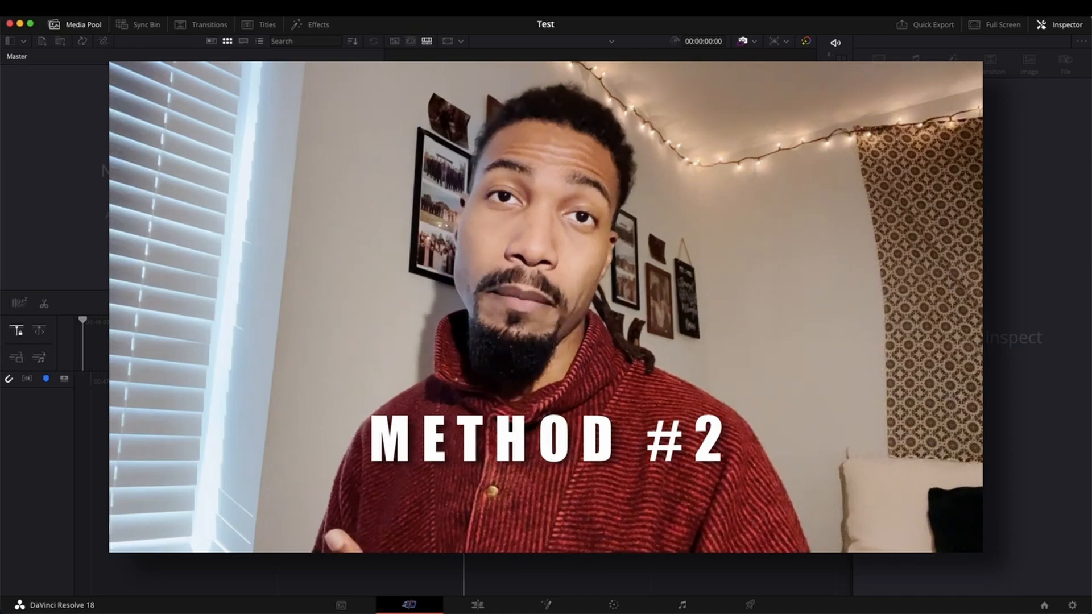
{"action": "mouse_move", "coordinate": [466, 613]}
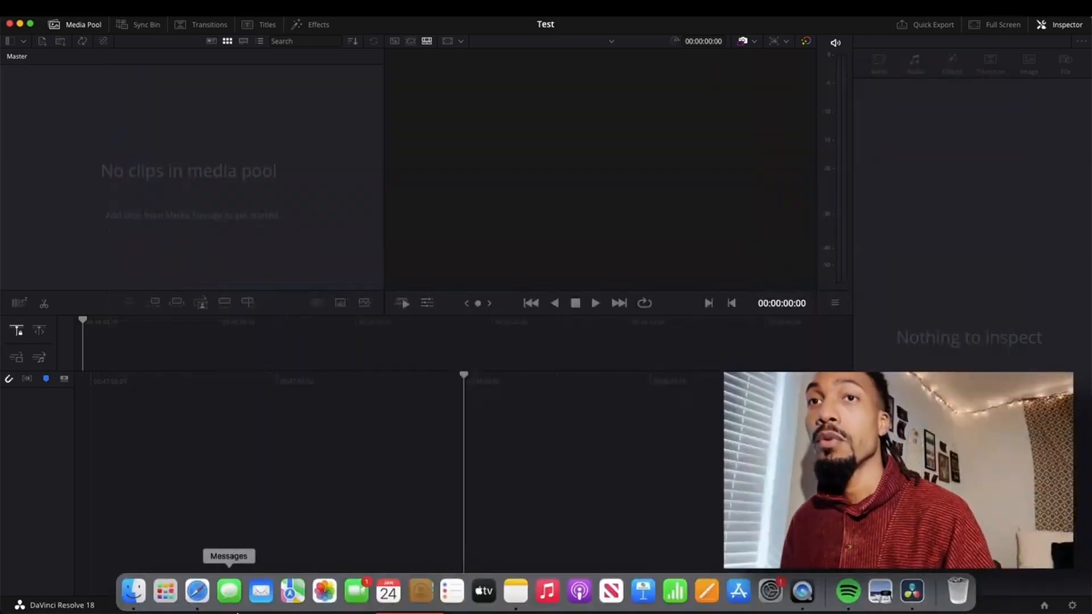
{"action": "left_click", "coordinate": [134, 592]}
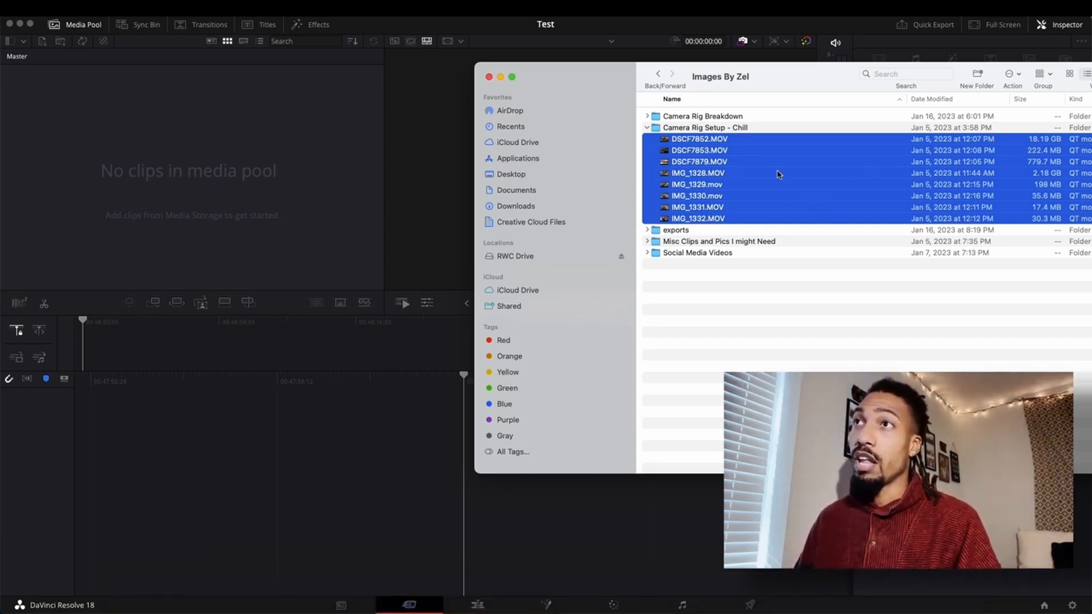
{"action": "left_click_drag", "start_coordinate": [778, 174], "coordinate": [197, 173]}
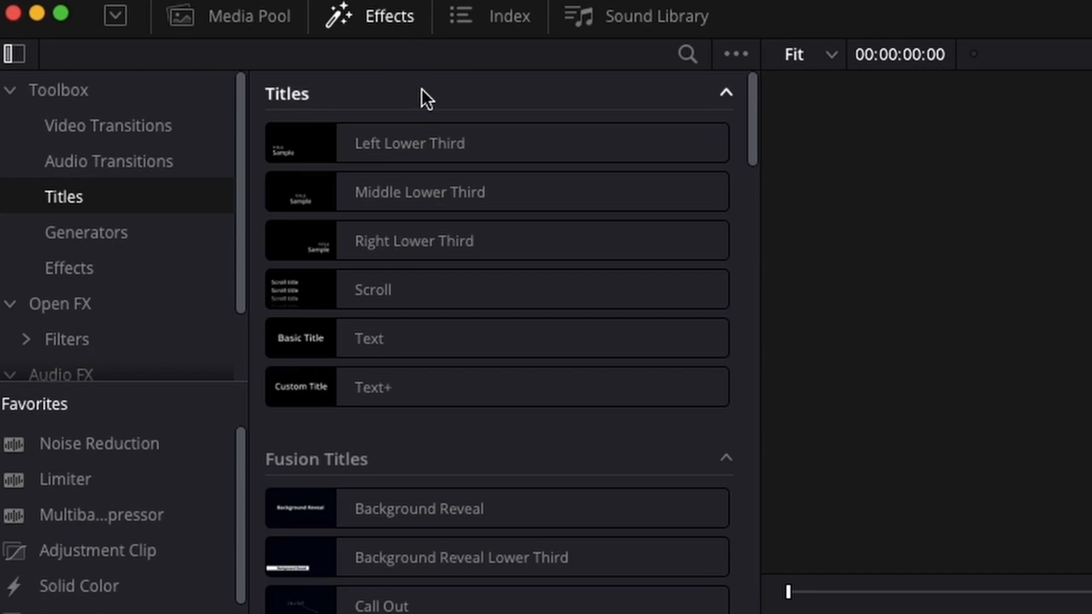
Show the Edit page media pool and import the selected clips from the Finder folder into it.
{"action": "left_click", "coordinate": [257, 24]}
{"action": "mouse_move", "coordinate": [263, 597]}
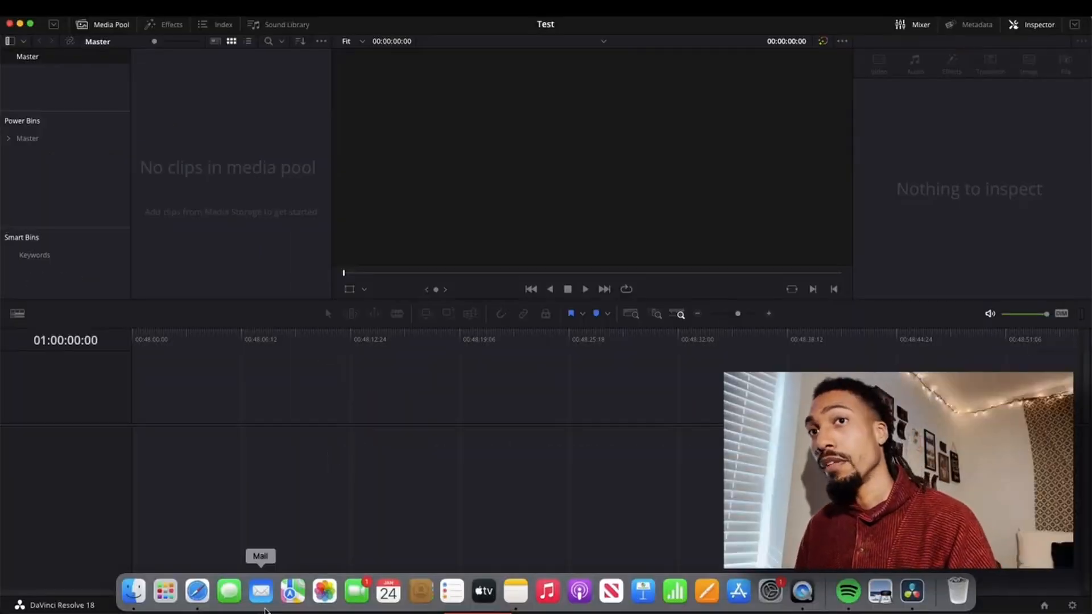
{"action": "left_click", "coordinate": [146, 578]}
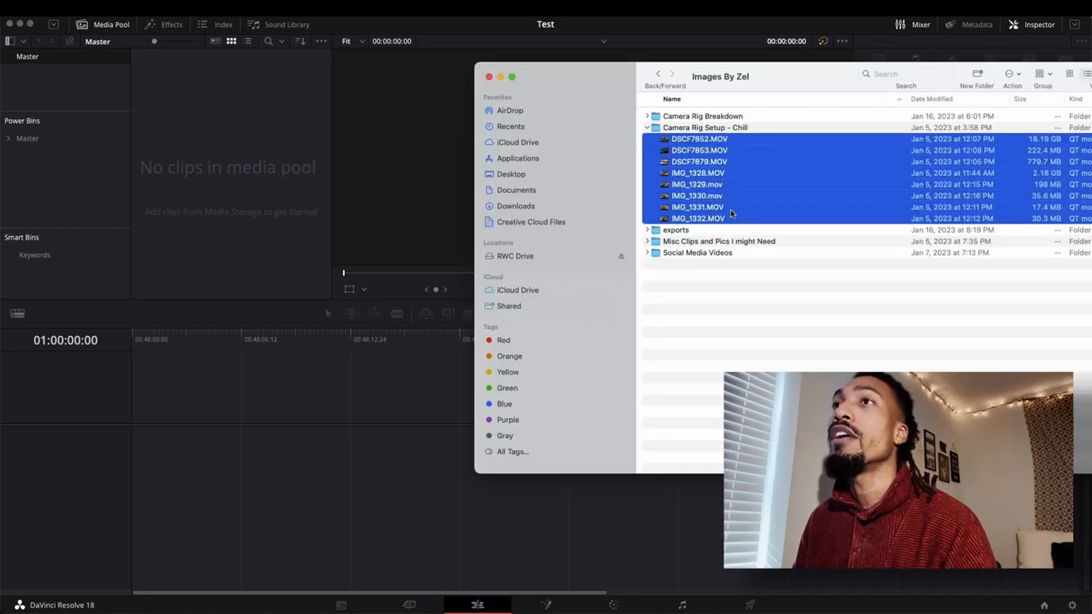
{"action": "left_click_drag", "start_coordinate": [729, 173], "coordinate": [244, 146]}
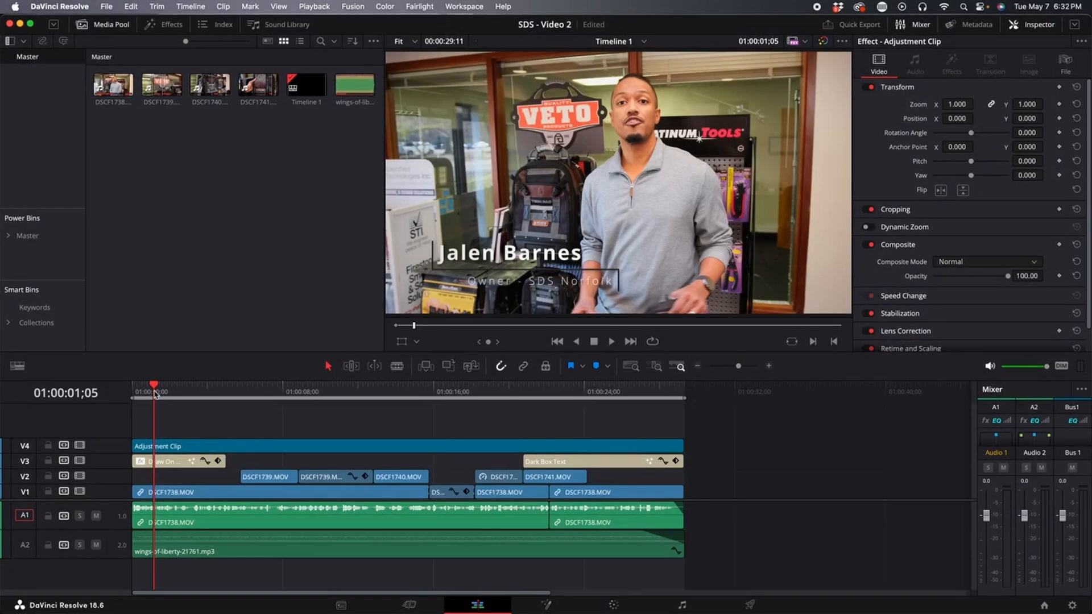
Scrub through the timeline to preview the horizontal edit.
{"action": "left_click_drag", "start_coordinate": [178, 397], "coordinate": [418, 397]}
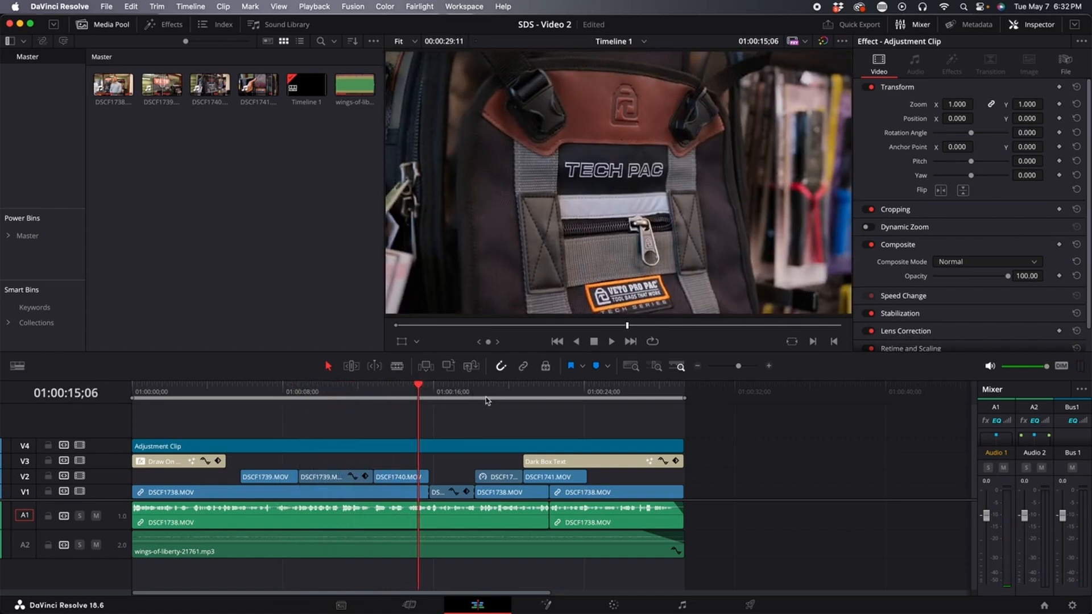
{"action": "left_click_drag", "start_coordinate": [456, 397], "coordinate": [434, 407]}
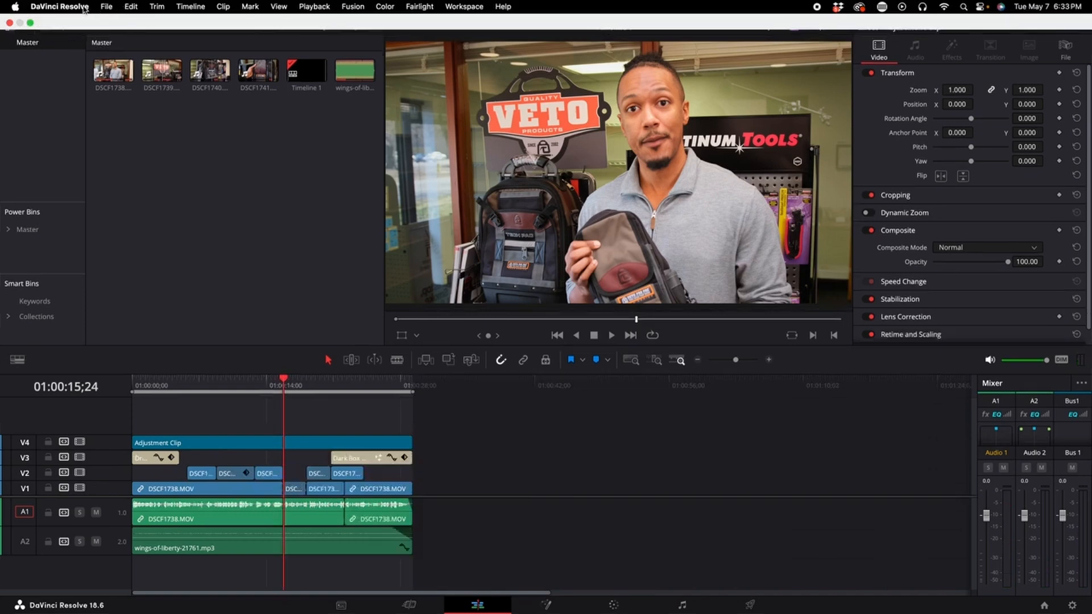
Save the project as a copy named SDS - Video 2 _9x16 and check it in the Project Manager.
{"action": "left_click", "coordinate": [107, 6]}
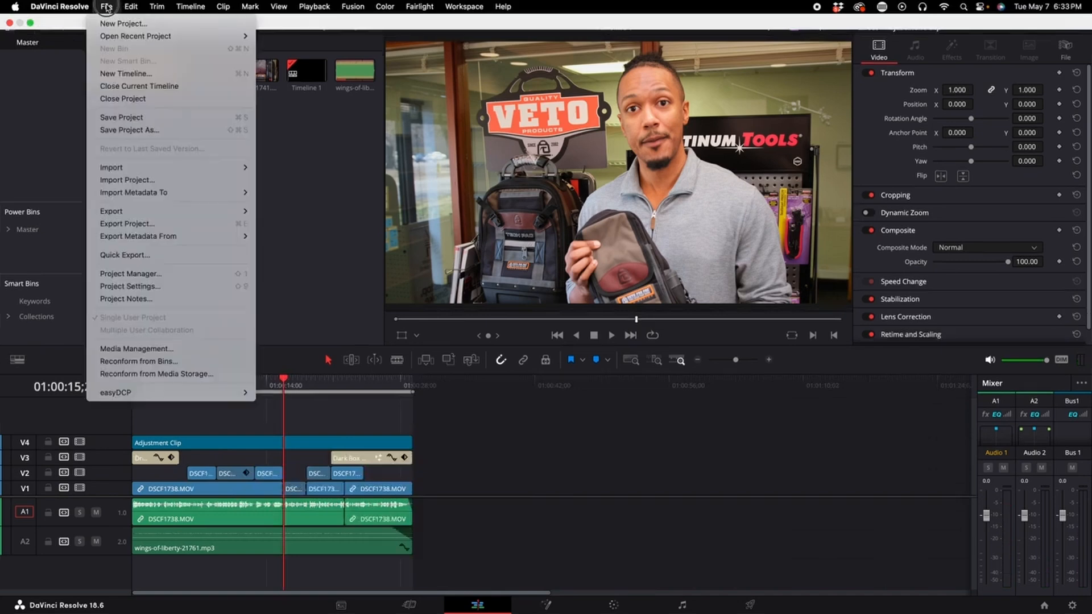
{"action": "left_click", "coordinate": [124, 130]}
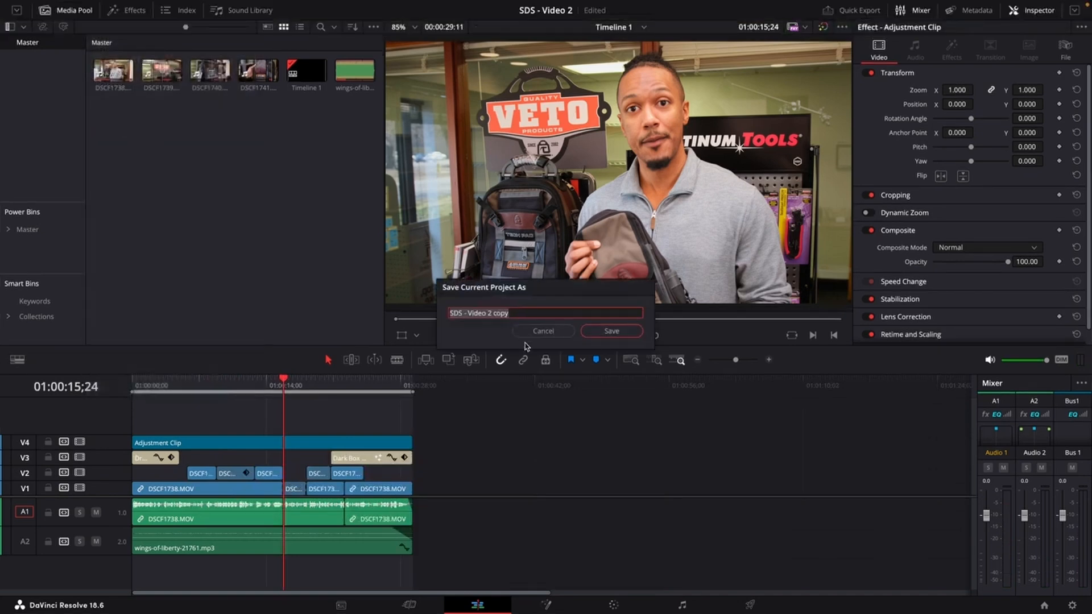
{"action": "double_click", "coordinate": [503, 313]}
{"action": "key", "text": "BackSpace"}
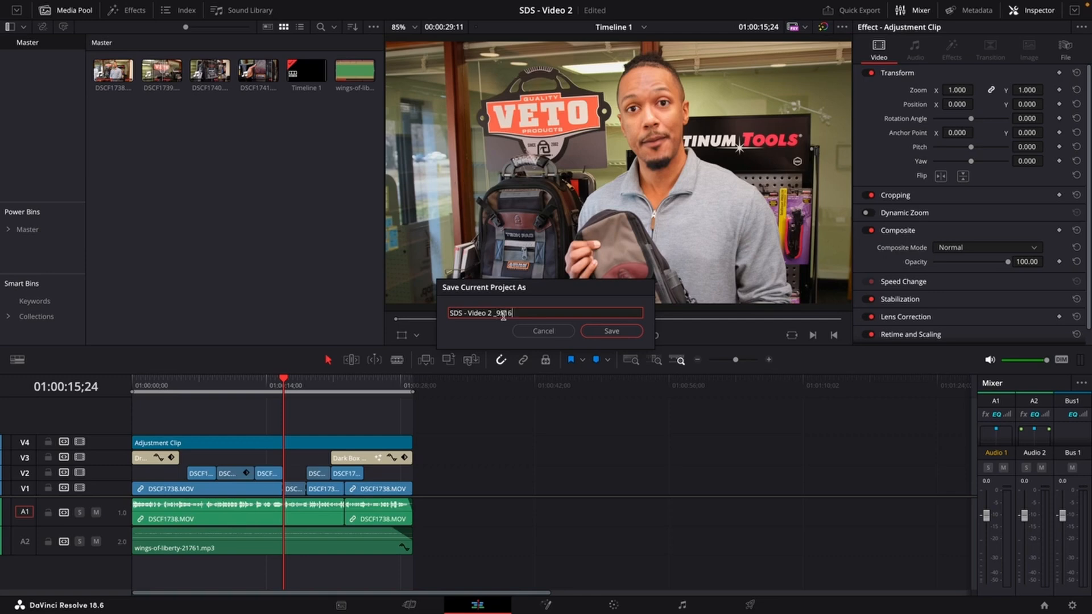
{"action": "left_click", "coordinate": [606, 329]}
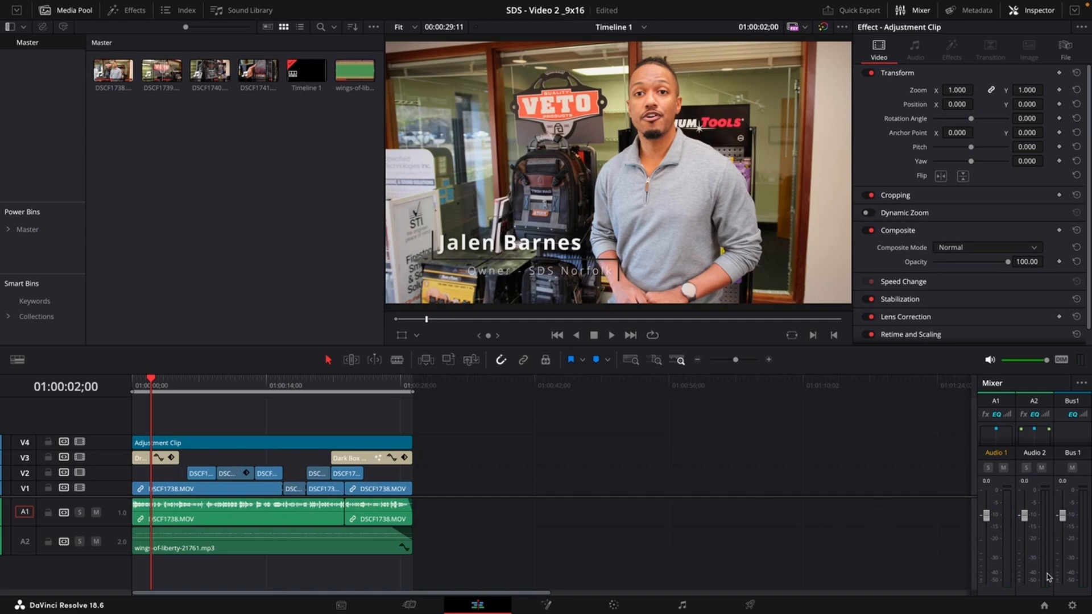
{"action": "left_click", "coordinate": [1046, 608]}
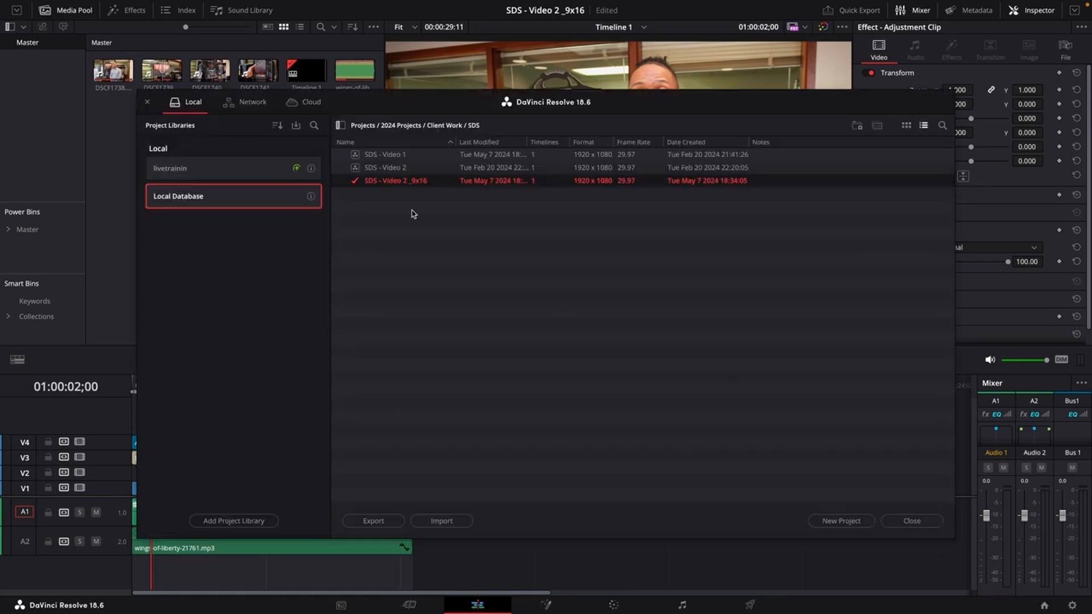
{"action": "left_click", "coordinate": [909, 521]}
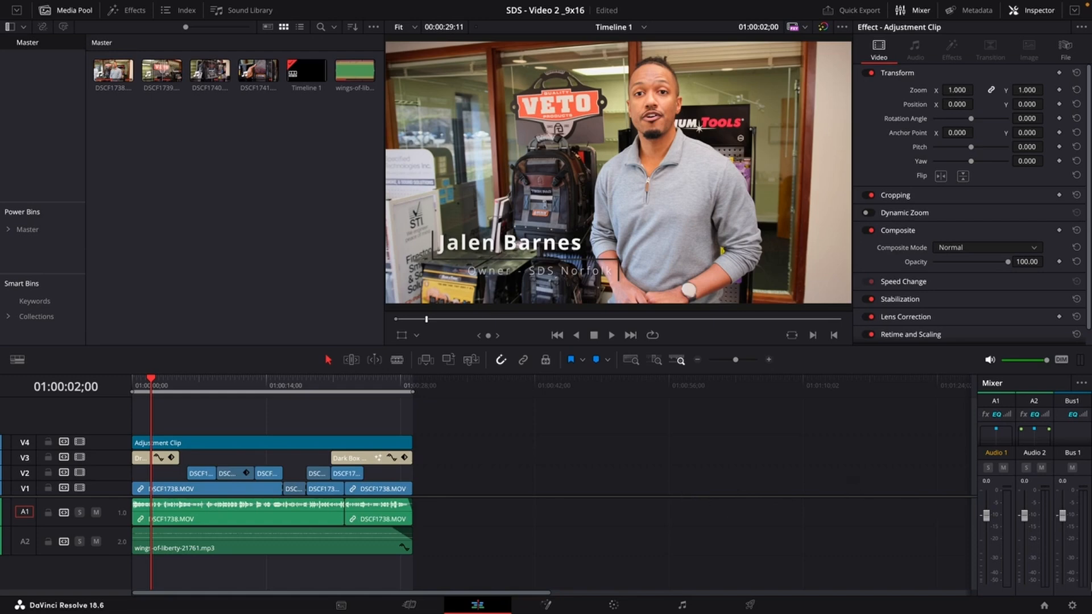
Set the timeline resolution to 1080 x 1920 HD with vertical resolution enabled and save the project settings.
{"action": "left_click", "coordinate": [1072, 606]}
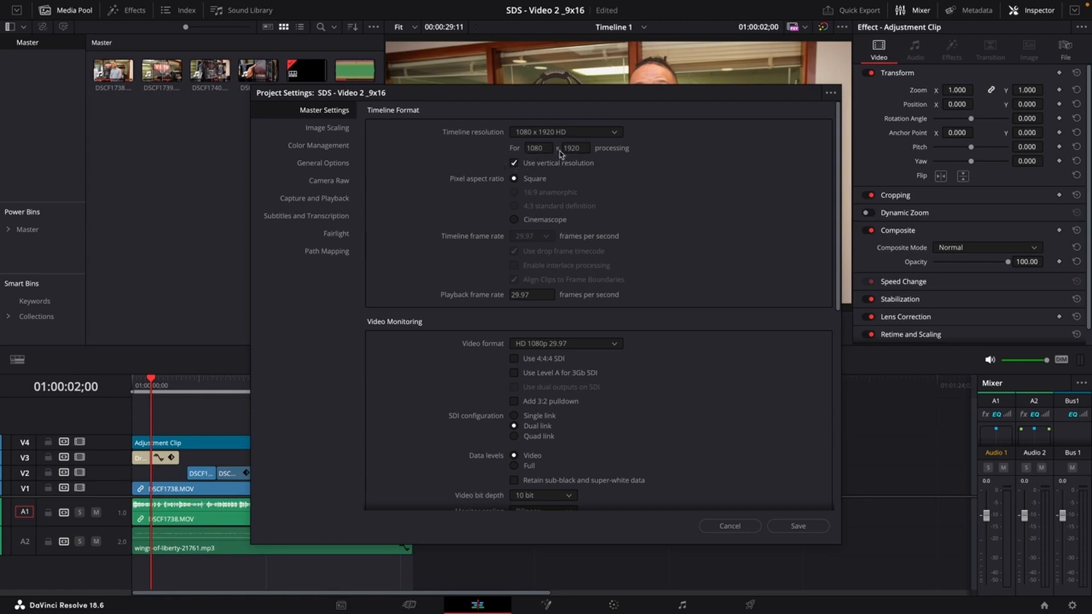
{"action": "left_click", "coordinate": [515, 164]}
{"action": "left_click", "coordinate": [614, 134]}
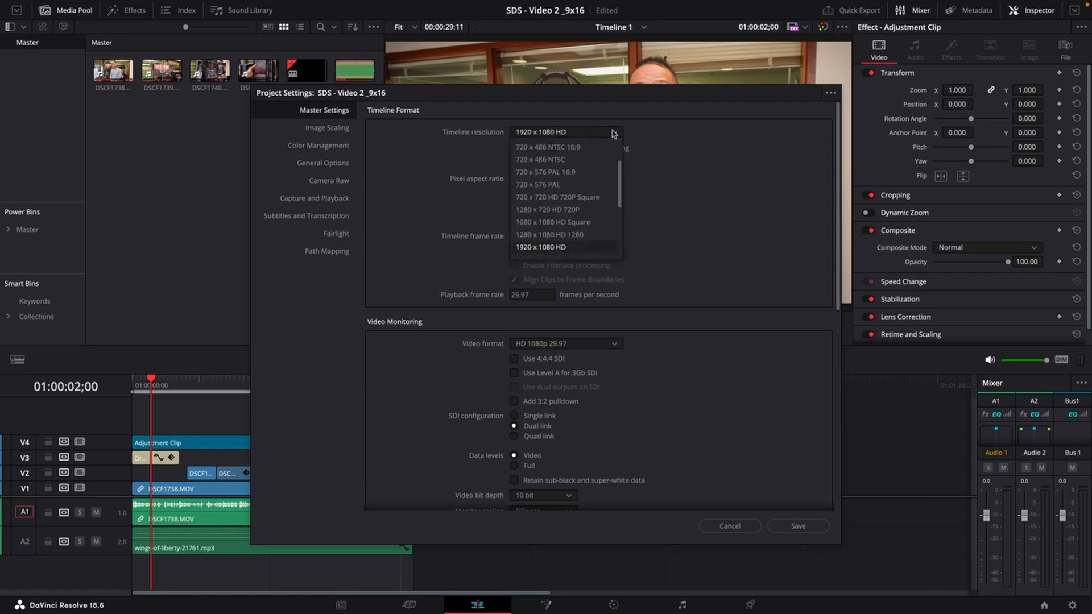
{"action": "left_click", "coordinate": [689, 150]}
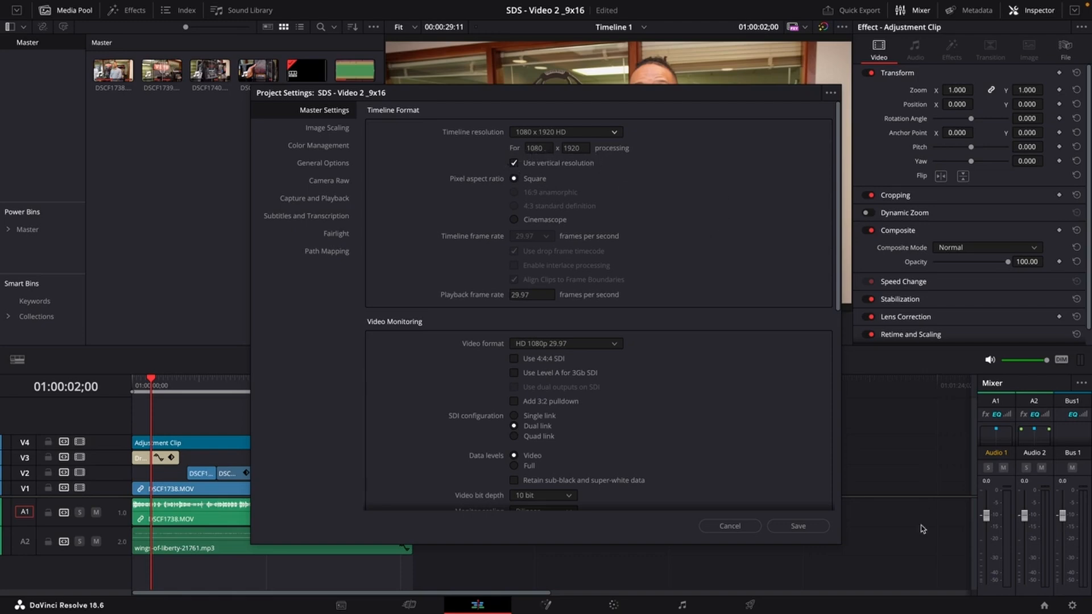
{"action": "left_click", "coordinate": [799, 525]}
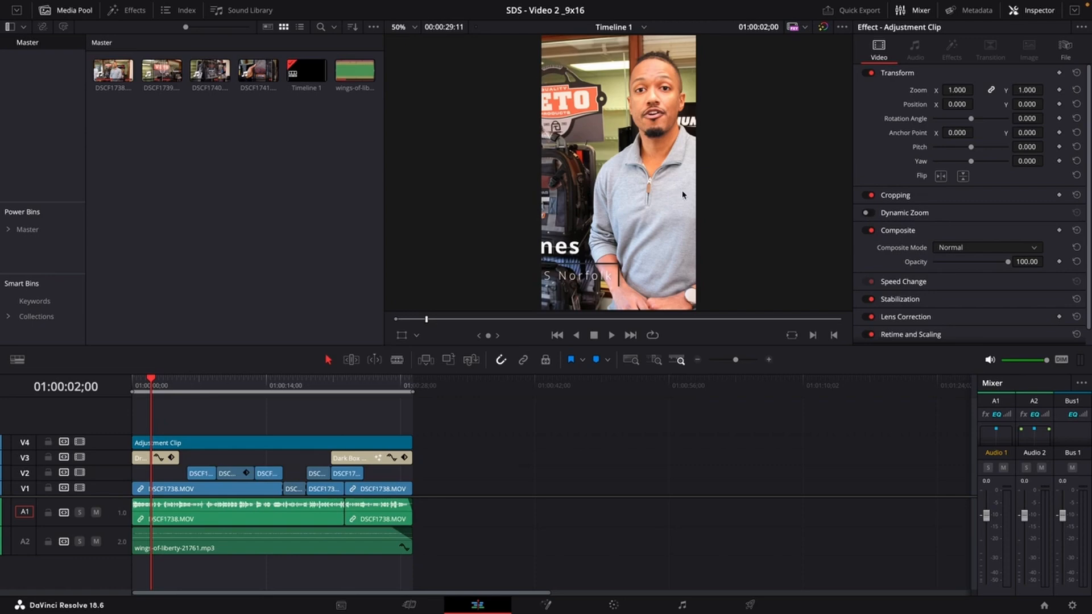
Disable the Draw On 2 Lines Lower Third title clip on track V3.
{"action": "mouse_move", "coordinate": [190, 388]}
{"action": "left_mouse_down"}
{"action": "mouse_move", "coordinate": [146, 393]}
{"action": "mouse_move", "coordinate": [287, 394]}
{"action": "mouse_move", "coordinate": [134, 392]}
{"action": "mouse_move", "coordinate": [163, 393]}
{"action": "left_mouse_up"}
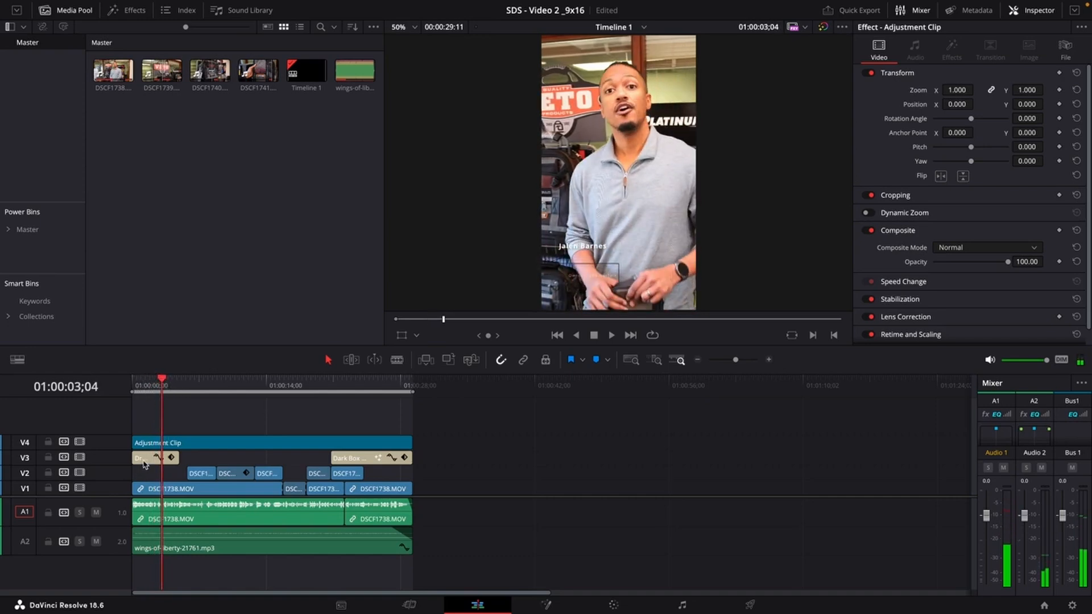
{"action": "left_click", "coordinate": [144, 464]}
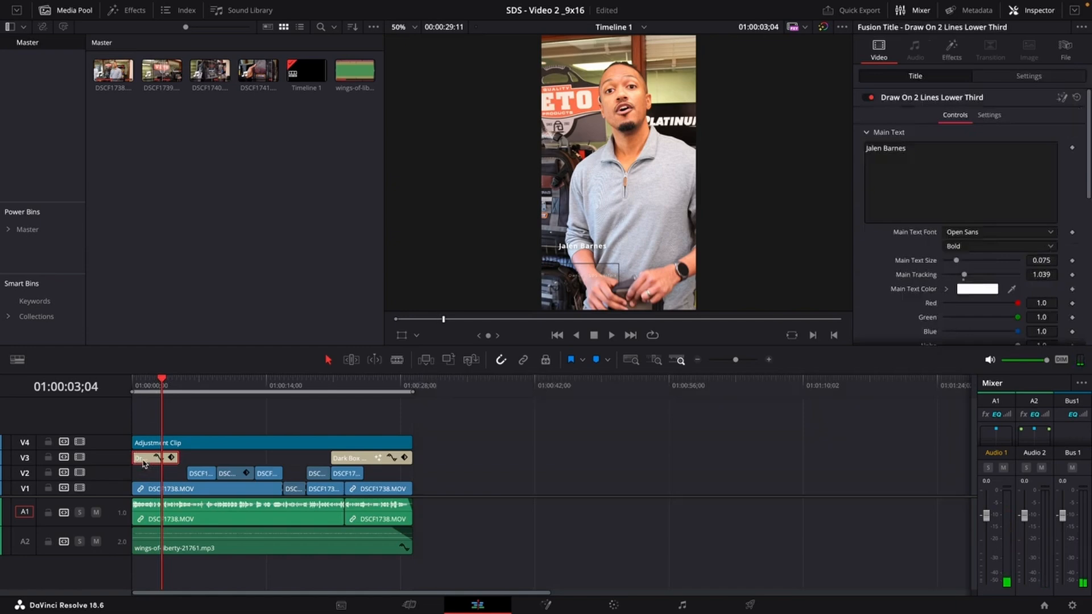
{"action": "key", "text": "d"}
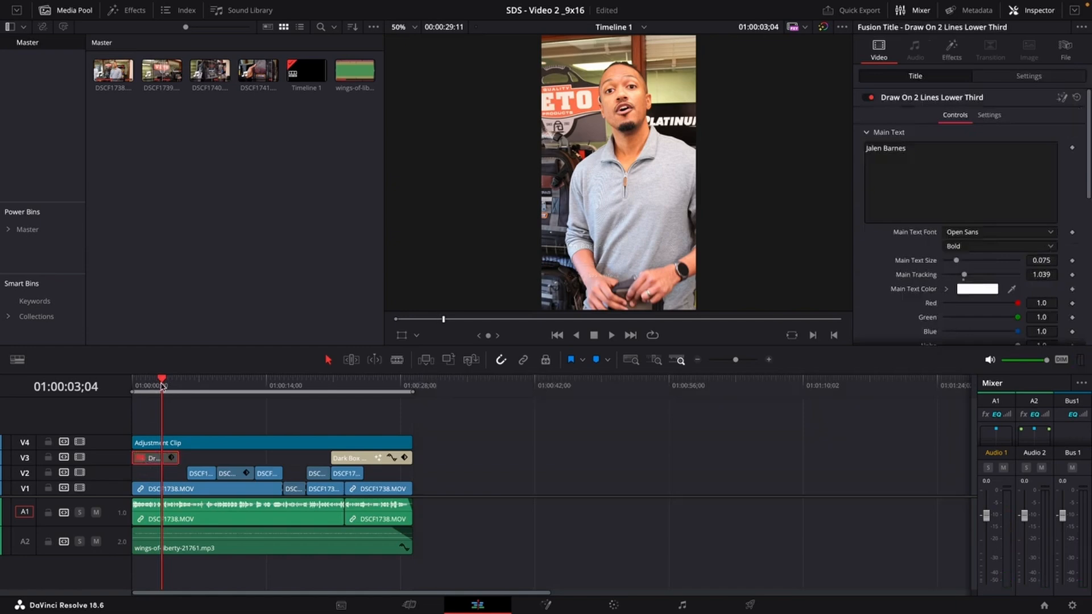
Scrub through the timeline to review the vertical framing of each shot.
{"action": "left_click_drag", "start_coordinate": [163, 387], "coordinate": [244, 390]}
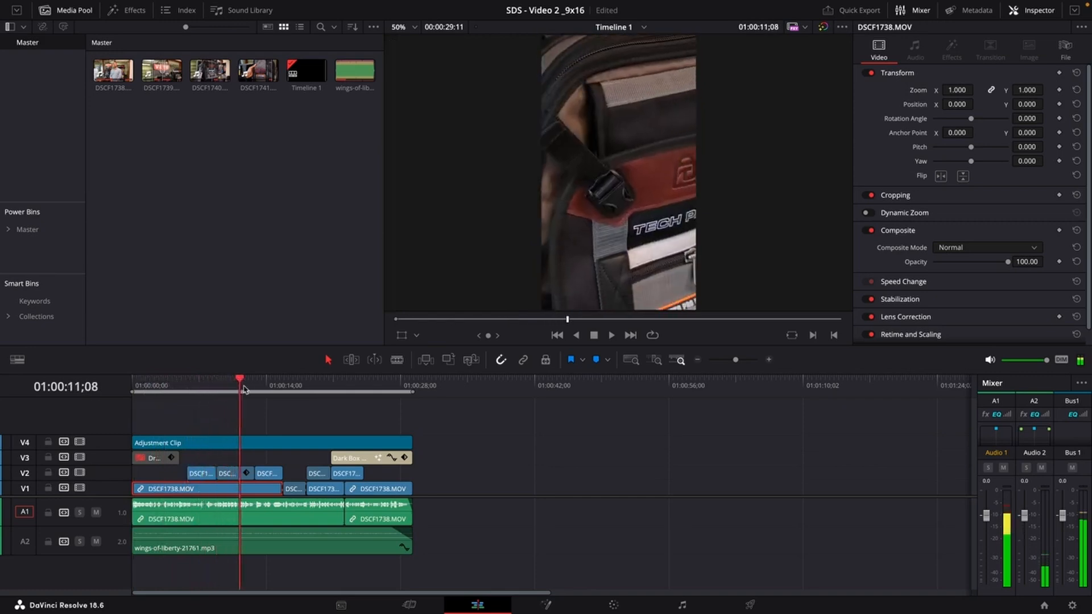
{"action": "left_click", "coordinate": [282, 388]}
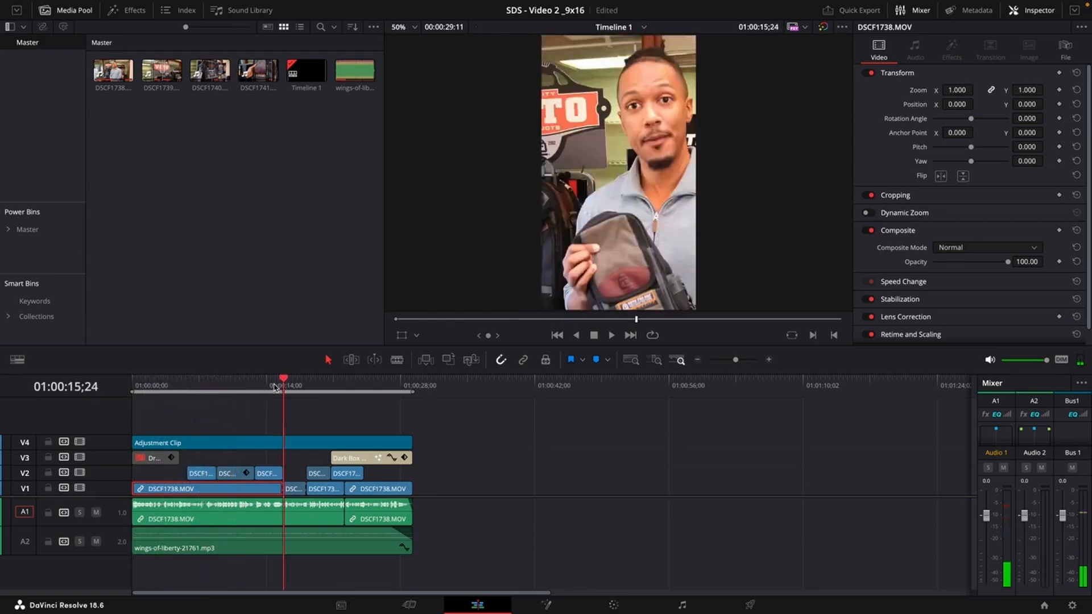
{"action": "left_click", "coordinate": [271, 387]}
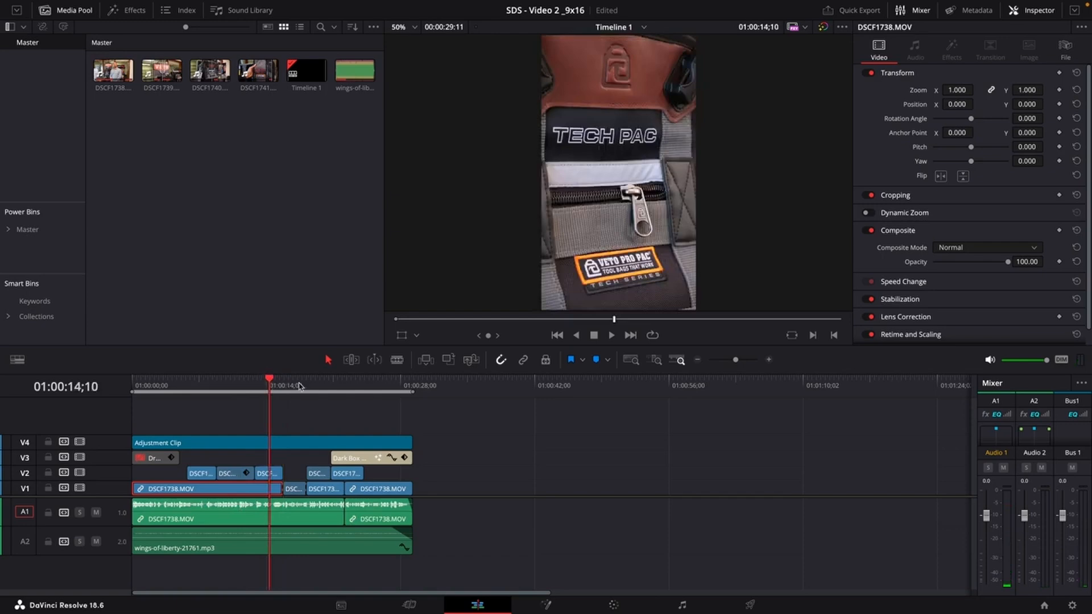
{"action": "left_click", "coordinate": [284, 386]}
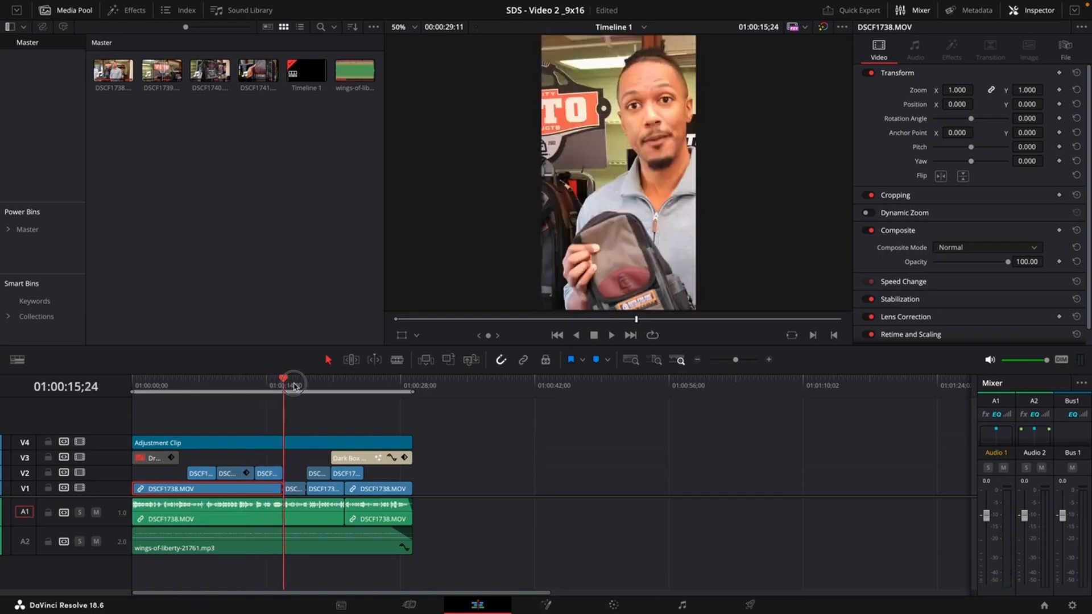
{"action": "left_click", "coordinate": [323, 385]}
{"action": "left_click", "coordinate": [352, 387]}
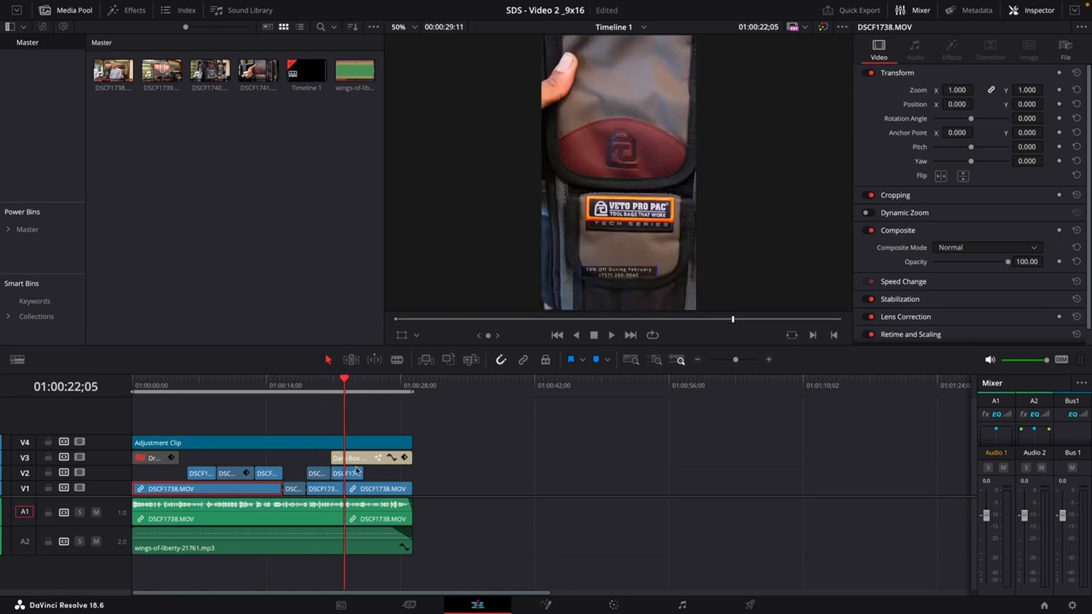
Disable the Dark Box Text title clip on track V3 and return the playhead near the start.
{"action": "left_click", "coordinate": [358, 462]}
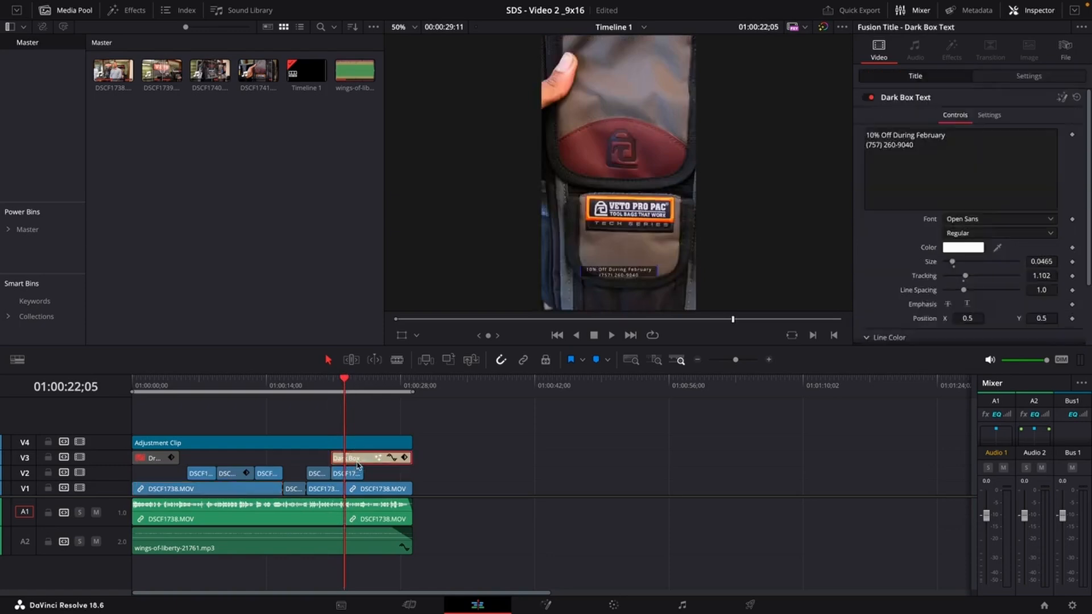
{"action": "left_click_drag", "start_coordinate": [350, 387], "coordinate": [160, 407]}
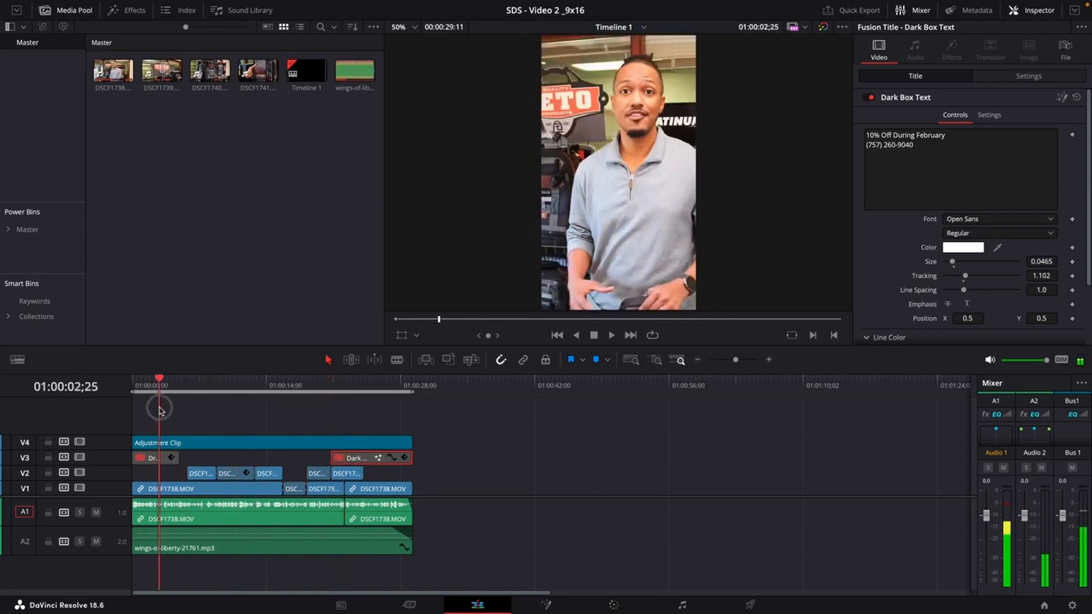
Try shifting the horizontal position of the first DSCF1738.MOV clip on V1, then undo the changes.
{"action": "left_click", "coordinate": [203, 489]}
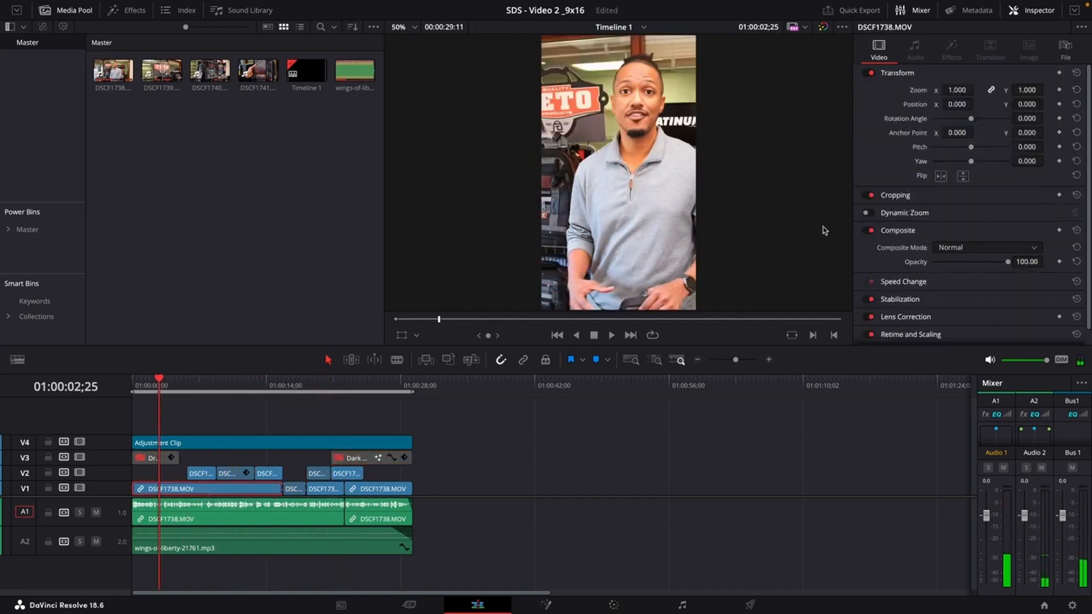
{"action": "left_click_drag", "start_coordinate": [961, 106], "coordinate": [927, 113]}
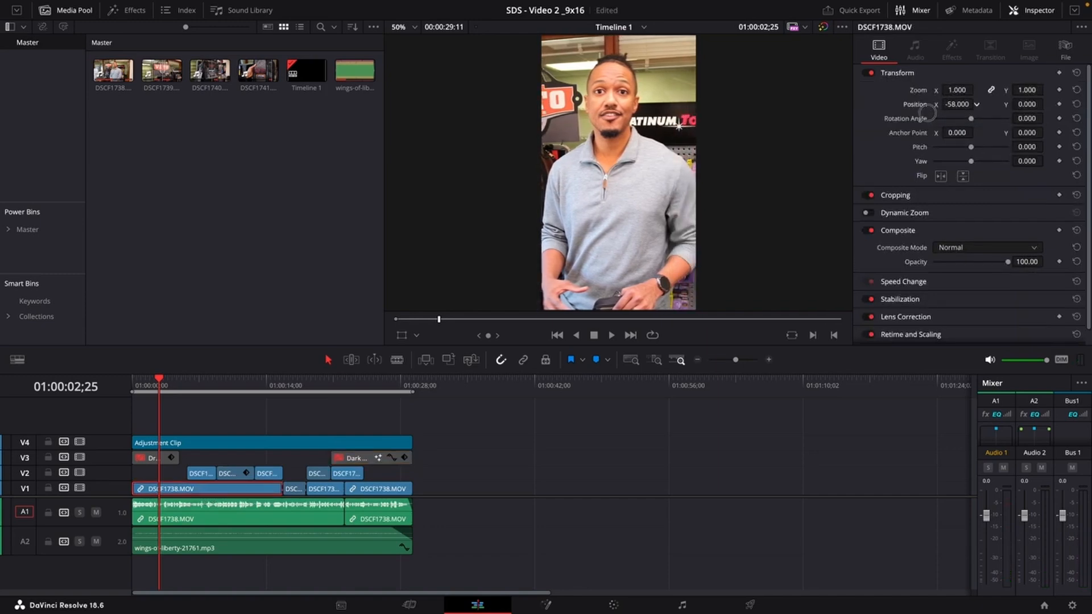
{"action": "left_click_drag", "start_coordinate": [927, 114], "coordinate": [927, 114]}
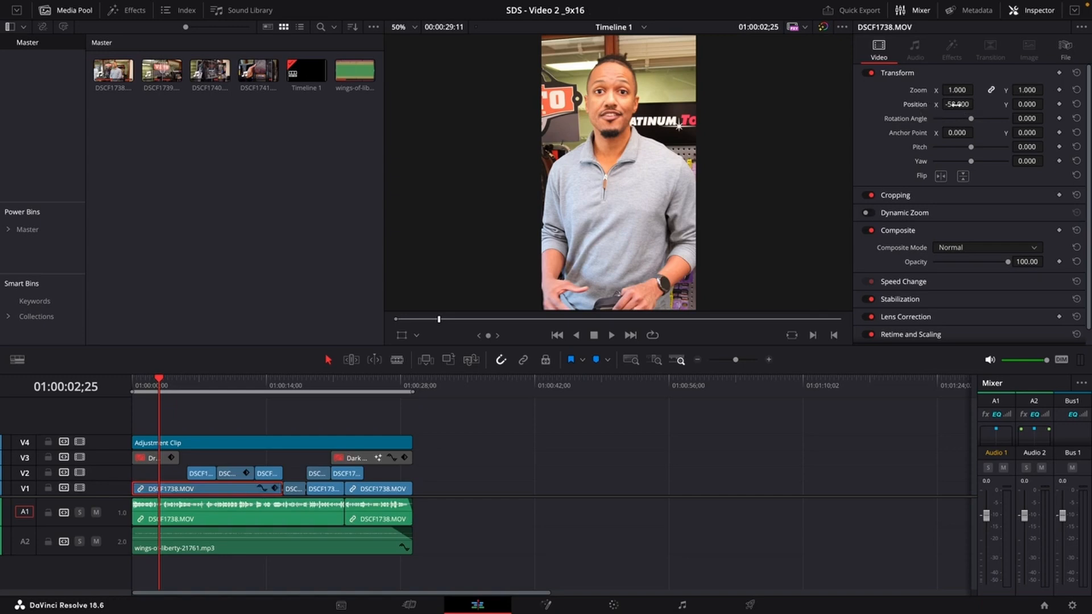
{"action": "left_click_drag", "start_coordinate": [956, 105], "coordinate": [1001, 100]}
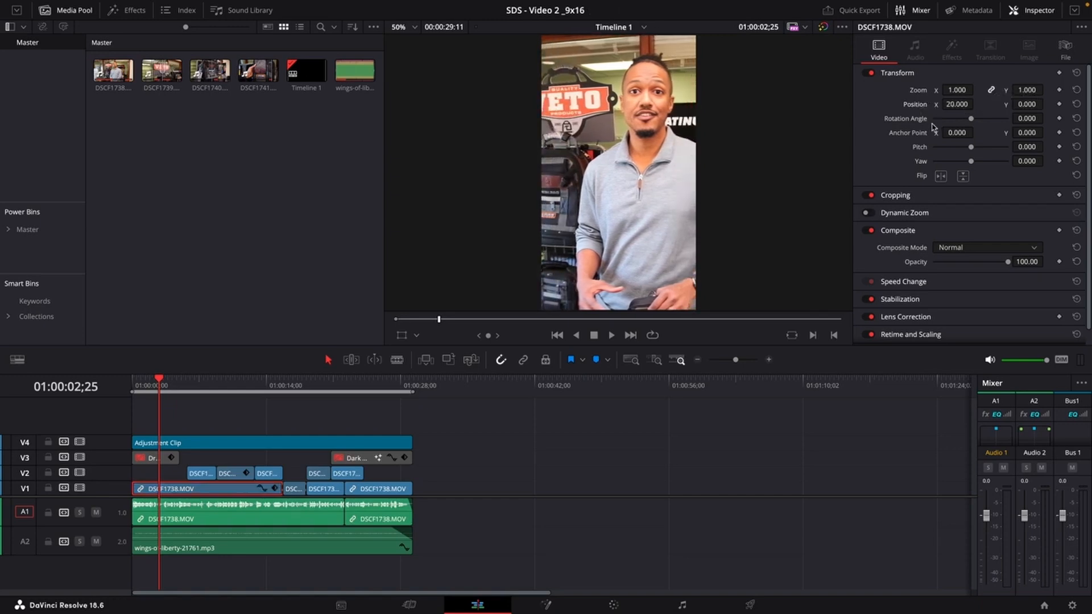
{"action": "key", "text": "super+z"}
{"action": "key", "text": "super+z"}
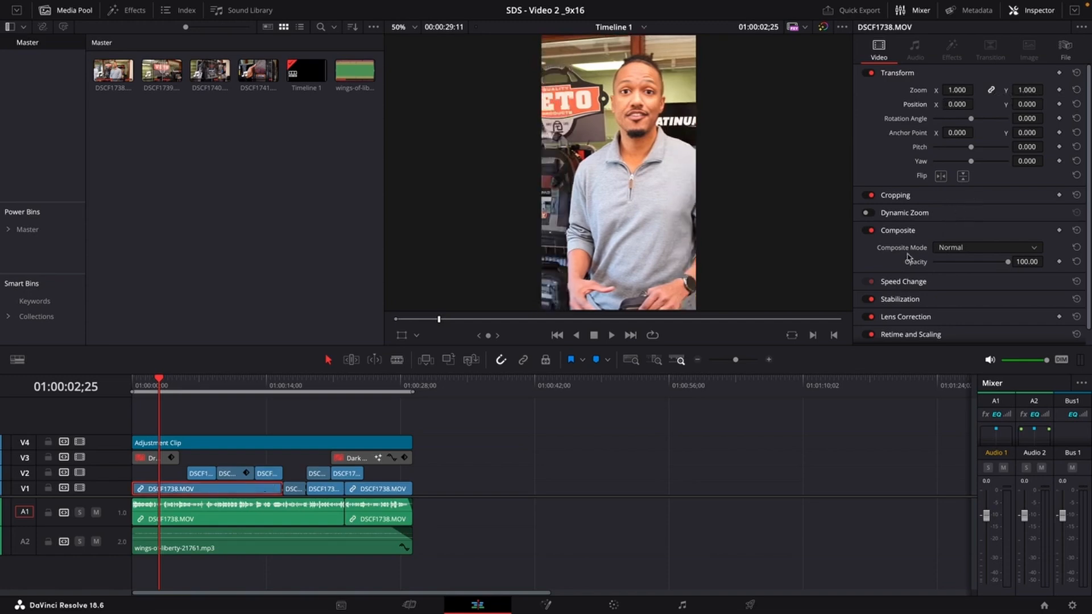
Shift the first DSCF1738.MOV clip on V1 horizontally to an X position of about -57.
{"action": "left_click", "coordinate": [195, 441]}
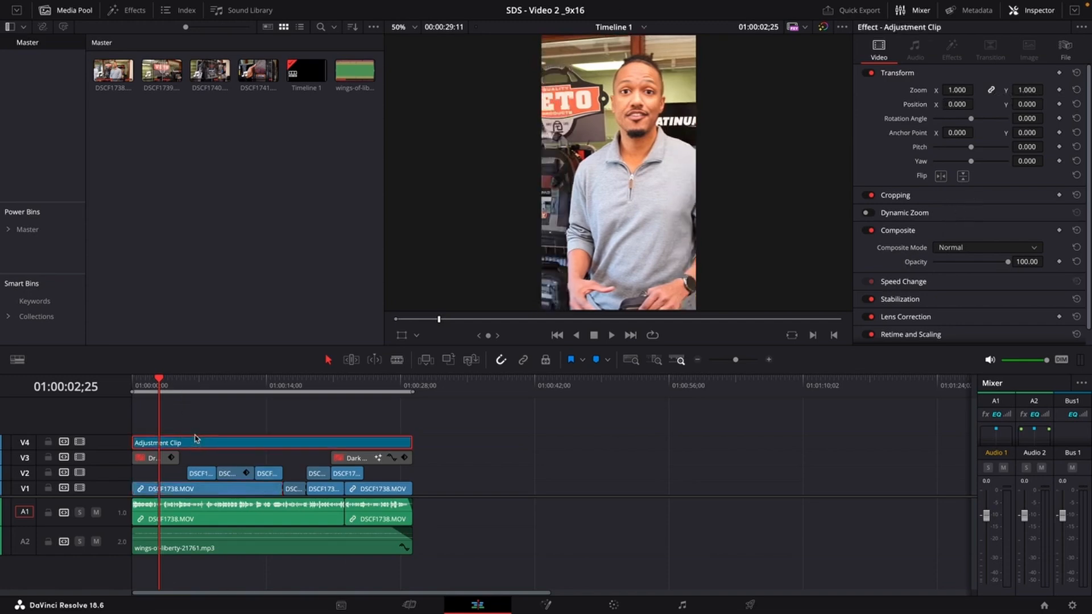
{"action": "left_click", "coordinate": [186, 490]}
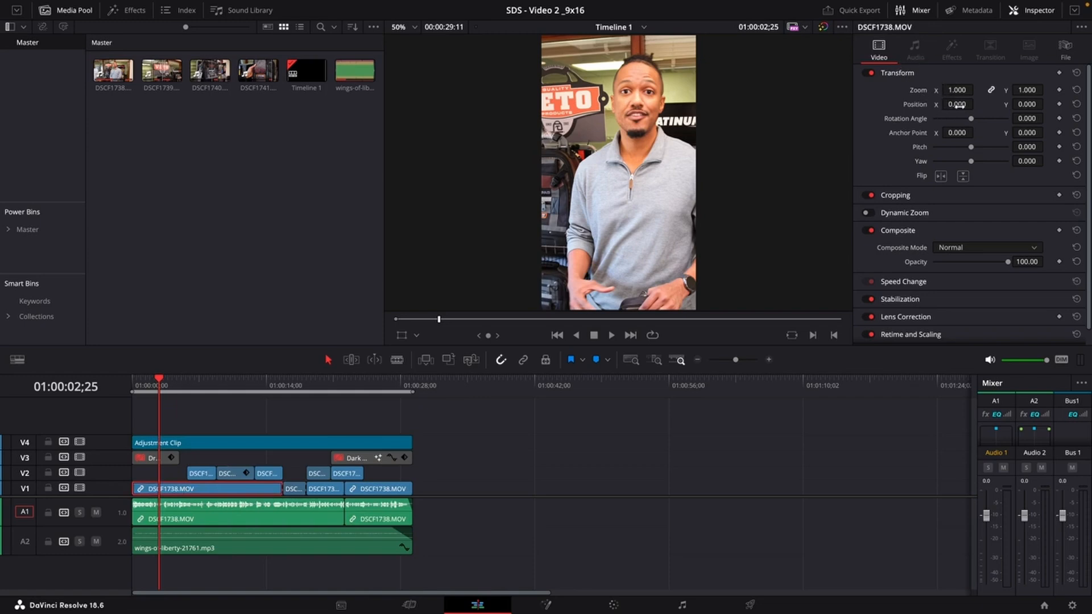
{"action": "left_click_drag", "start_coordinate": [960, 104], "coordinate": [926, 111]}
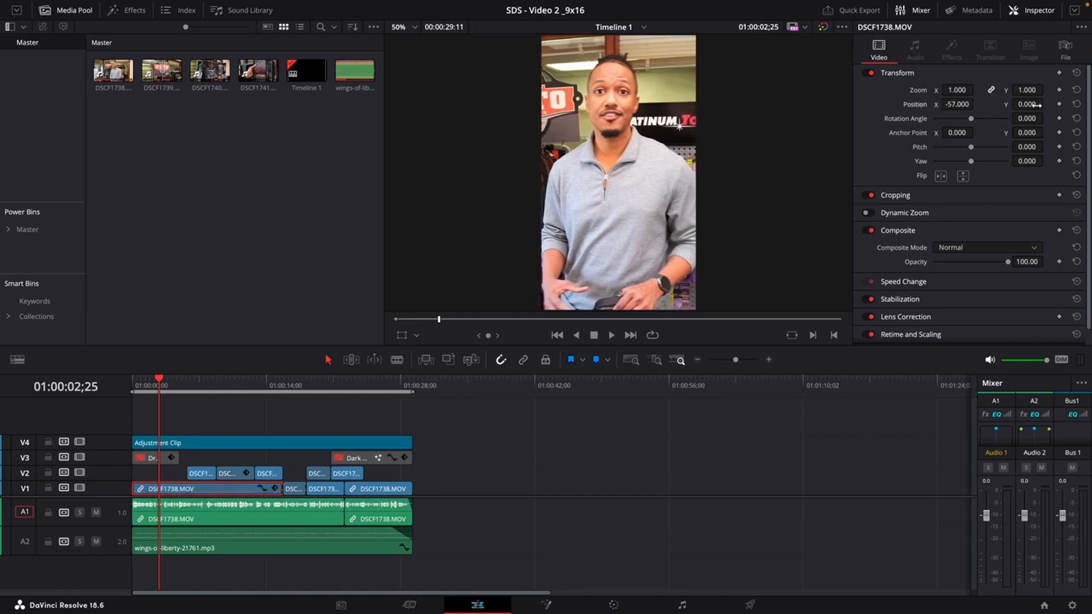
Try adjusting the clip's vertical position and zoom, then undo and reset them.
{"action": "left_click_drag", "start_coordinate": [1036, 105], "coordinate": [433, 307]}
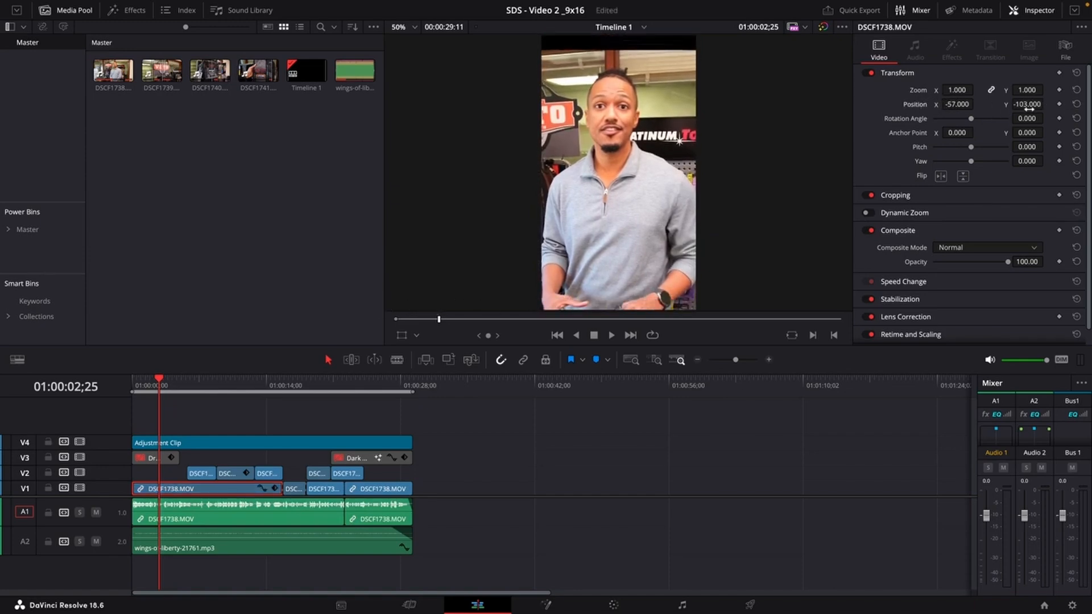
{"action": "key", "text": "super+z"}
{"action": "left_click_drag", "start_coordinate": [957, 89], "coordinate": [976, 89]}
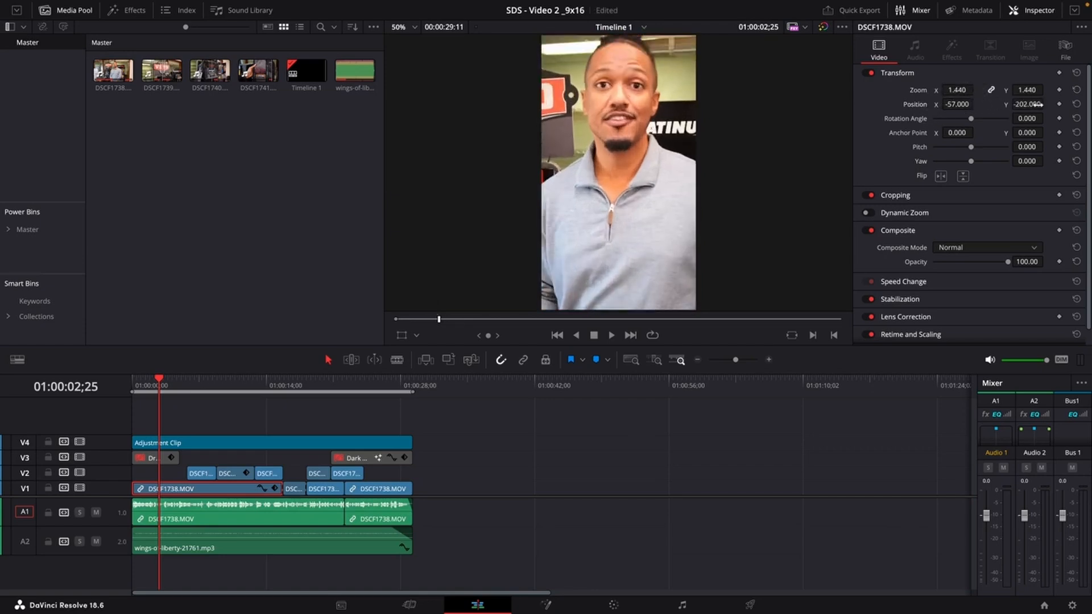
{"action": "left_click", "coordinate": [1077, 89]}
Select the DSCF1739.MOV clip on V2 and play it back to check its vertical framing.
{"action": "left_click_drag", "start_coordinate": [205, 396], "coordinate": [202, 397]}
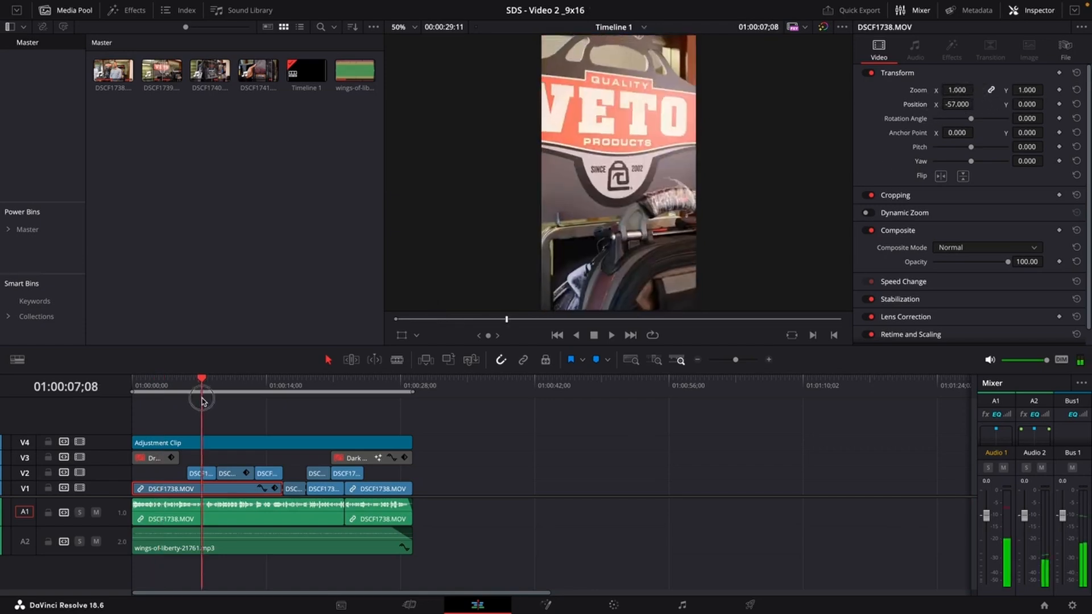
{"action": "left_click", "coordinate": [199, 477]}
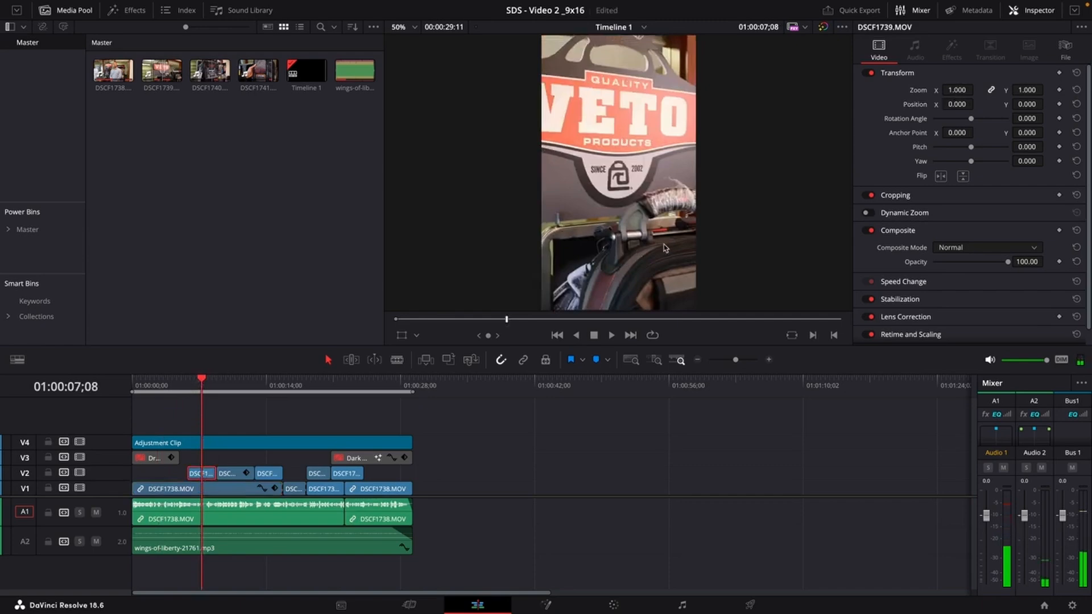
{"action": "key", "text": "space"}
{"action": "key", "text": "space"}
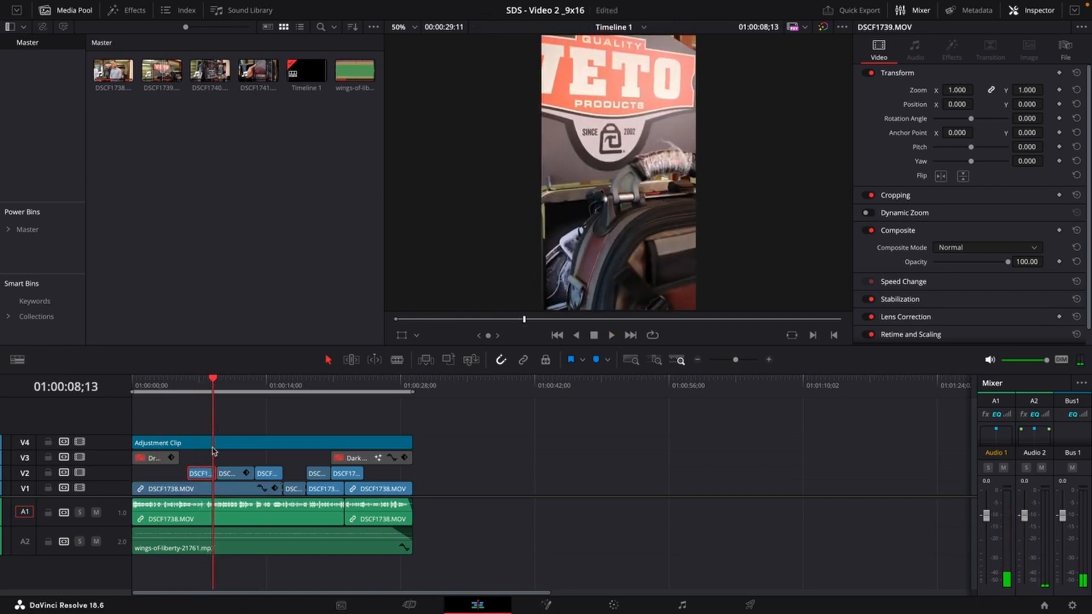
{"action": "mouse_move", "coordinate": [199, 388]}
{"action": "left_mouse_down"}
{"action": "mouse_move", "coordinate": [215, 388]}
{"action": "mouse_move", "coordinate": [202, 392]}
{"action": "left_mouse_up"}
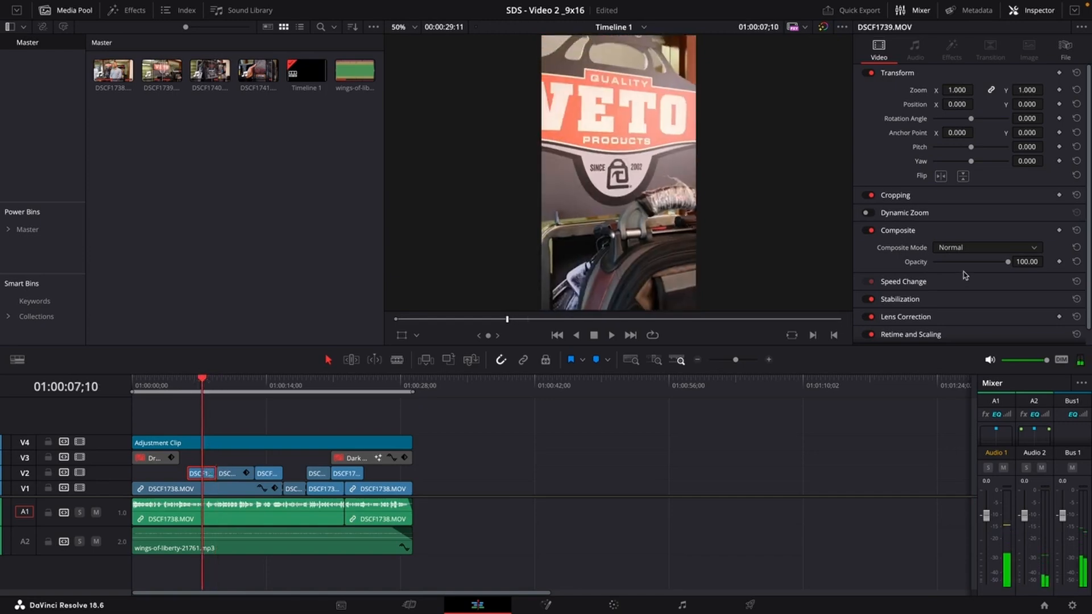
Try repositioning and zooming the DSCF1739.MOV clip, then reset its zoom and position.
{"action": "left_click_drag", "start_coordinate": [1026, 104], "coordinate": [1046, 103]}
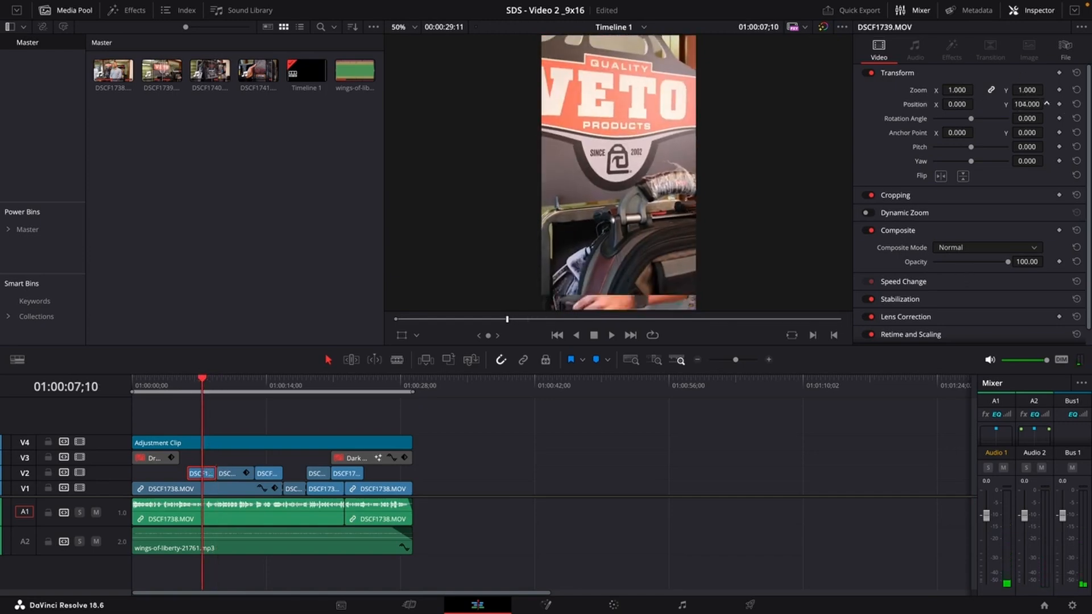
{"action": "key", "text": "super+z"}
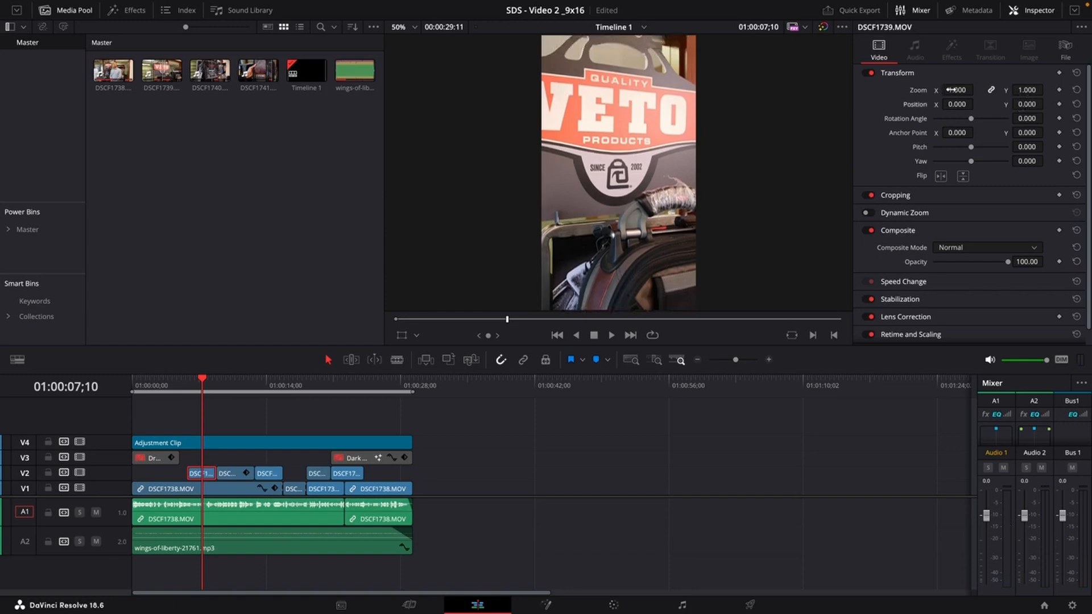
{"action": "left_click_drag", "start_coordinate": [955, 90], "coordinate": [860, 124]}
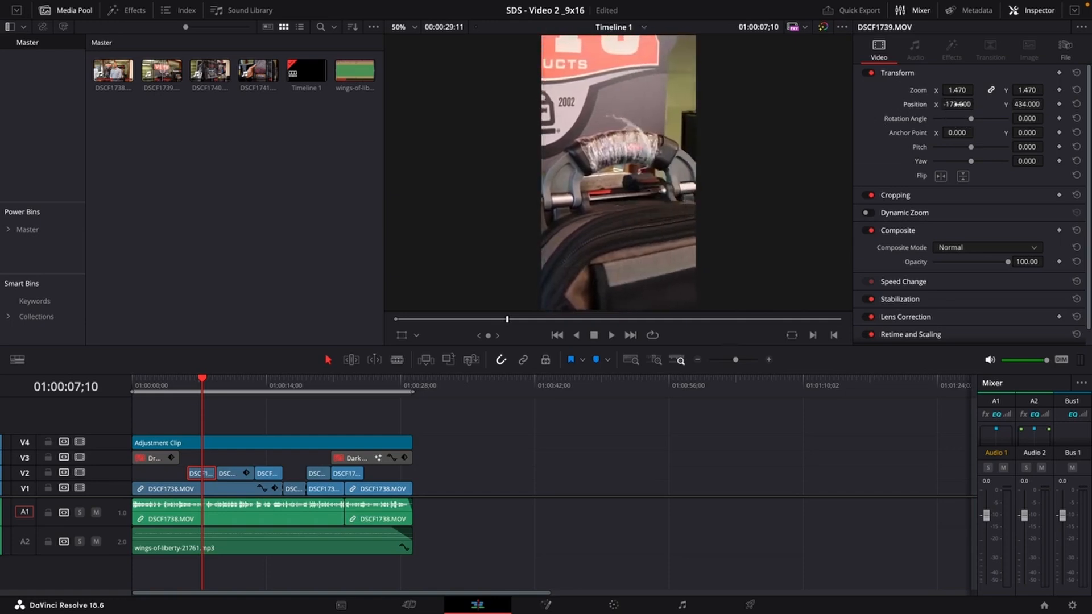
{"action": "double_click", "coordinate": [916, 95]}
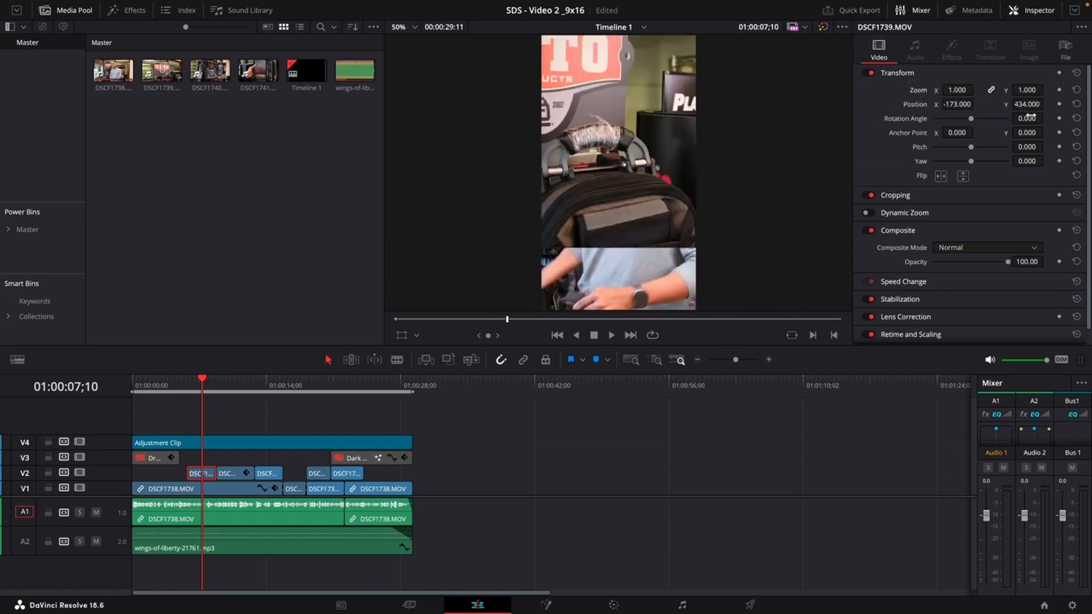
{"action": "left_click_drag", "start_coordinate": [1027, 105], "coordinate": [762, 195]}
{"action": "double_click", "coordinate": [914, 106]}
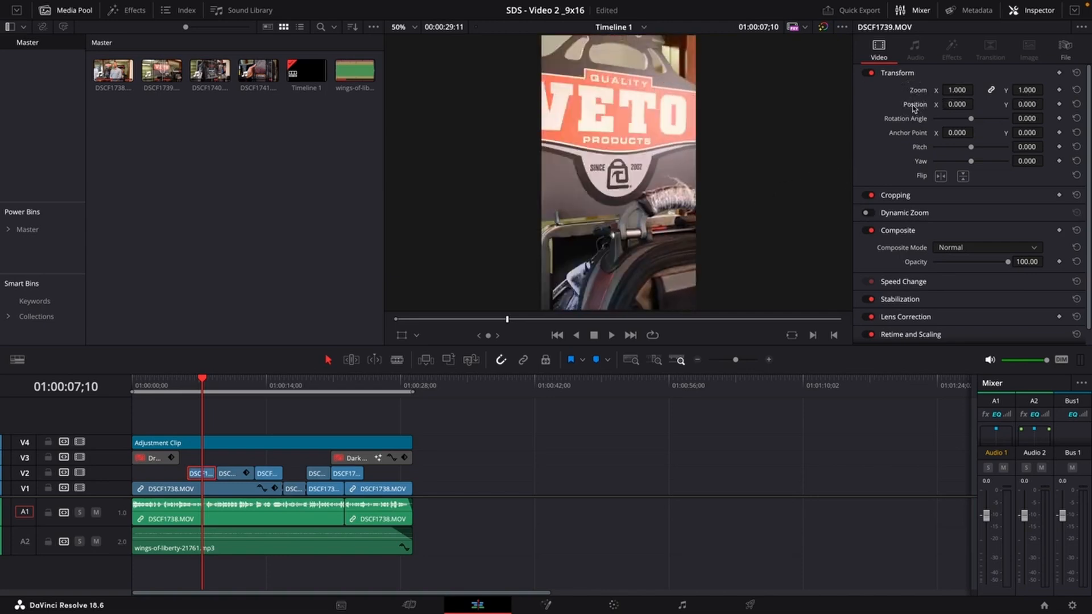
Shift the DSCF1739.MOV clip horizontally to an X position of -11.
{"action": "mouse_move", "coordinate": [956, 104]}
{"action": "left_mouse_down"}
{"action": "mouse_move", "coordinate": [900, 109]}
{"action": "mouse_move", "coordinate": [976, 109]}
{"action": "left_mouse_up"}
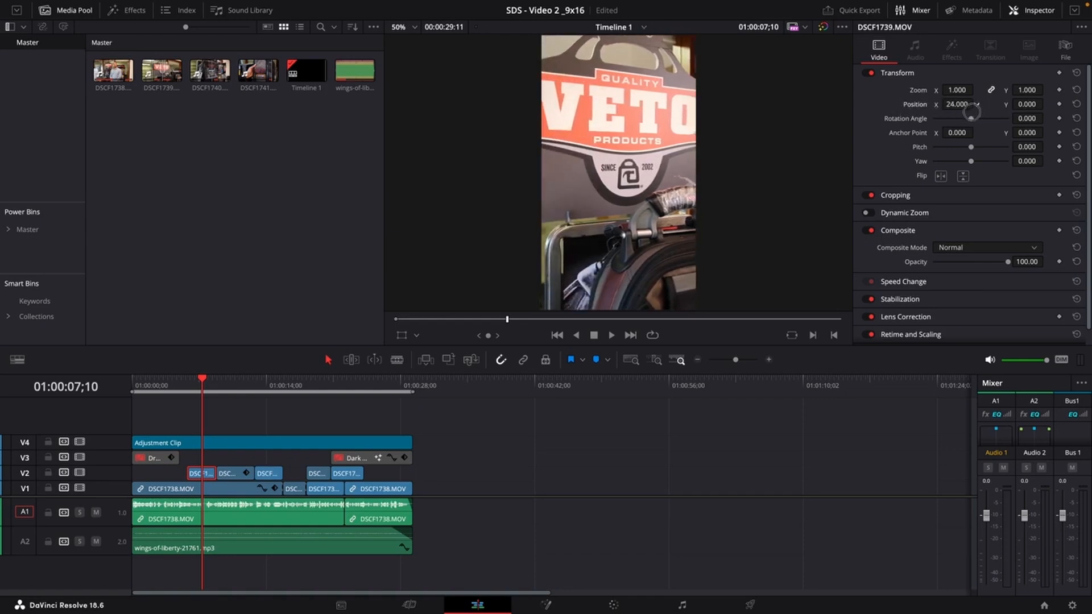
{"action": "mouse_move", "coordinate": [971, 113]}
{"action": "left_mouse_down"}
{"action": "mouse_move", "coordinate": [947, 118]}
{"action": "mouse_move", "coordinate": [971, 117]}
{"action": "mouse_move", "coordinate": [960, 118]}
{"action": "left_mouse_up"}
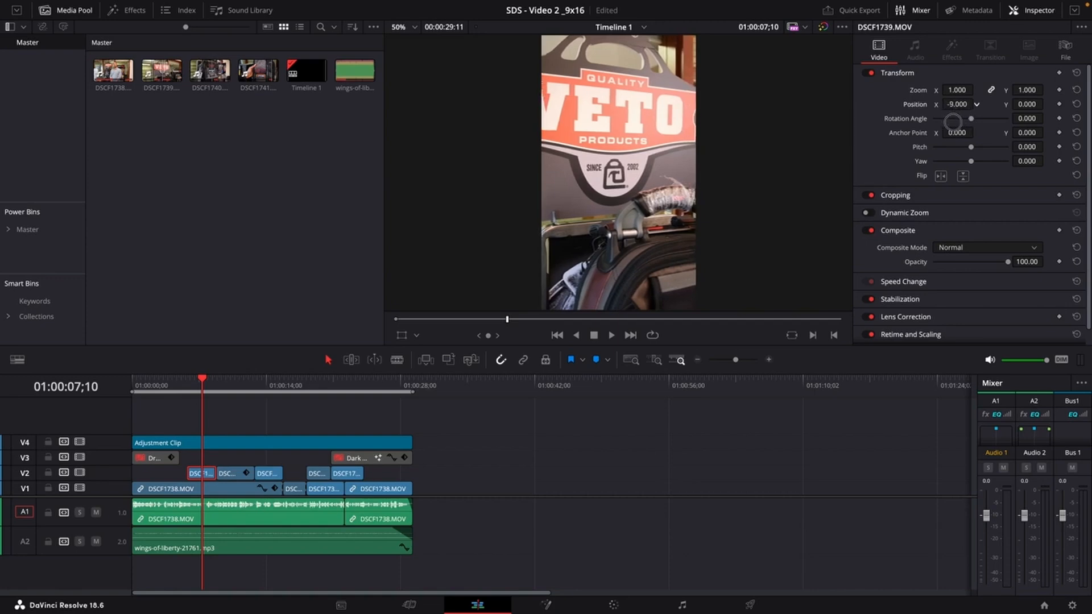
{"action": "left_click_drag", "start_coordinate": [953, 121], "coordinate": [957, 104]}
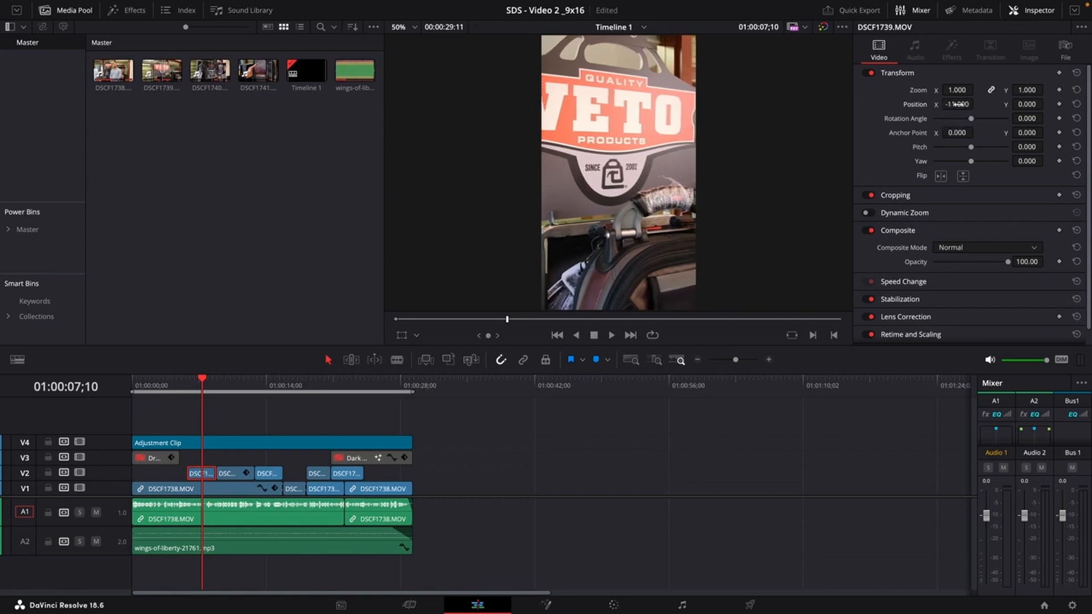
Play back the DSCF1739.MOV section from the start to review its framing.
{"action": "left_click", "coordinate": [183, 389]}
{"action": "key", "text": "space"}
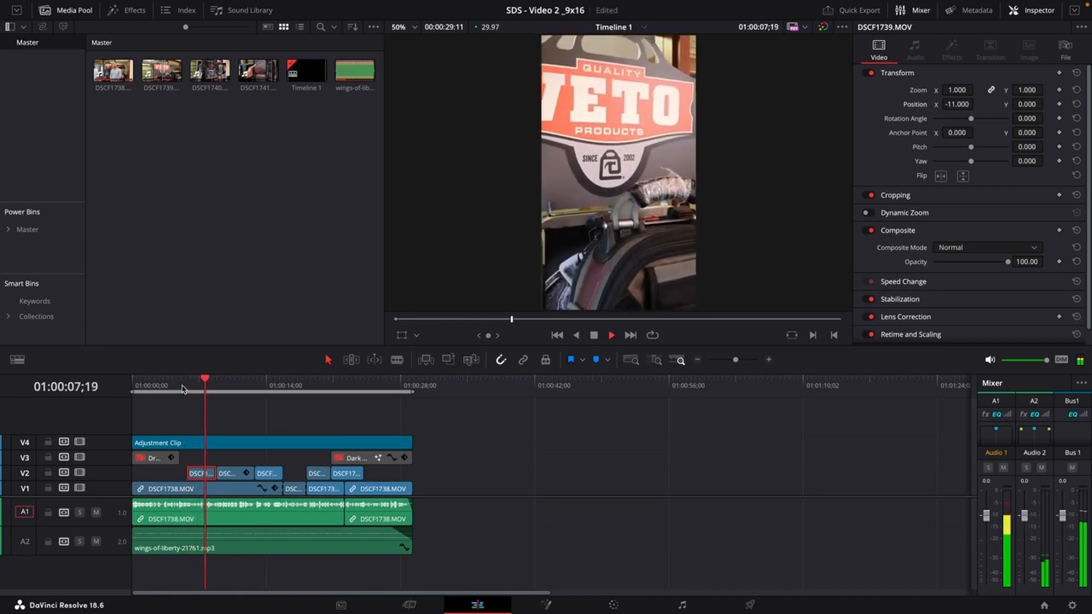
{"action": "key", "text": "space"}
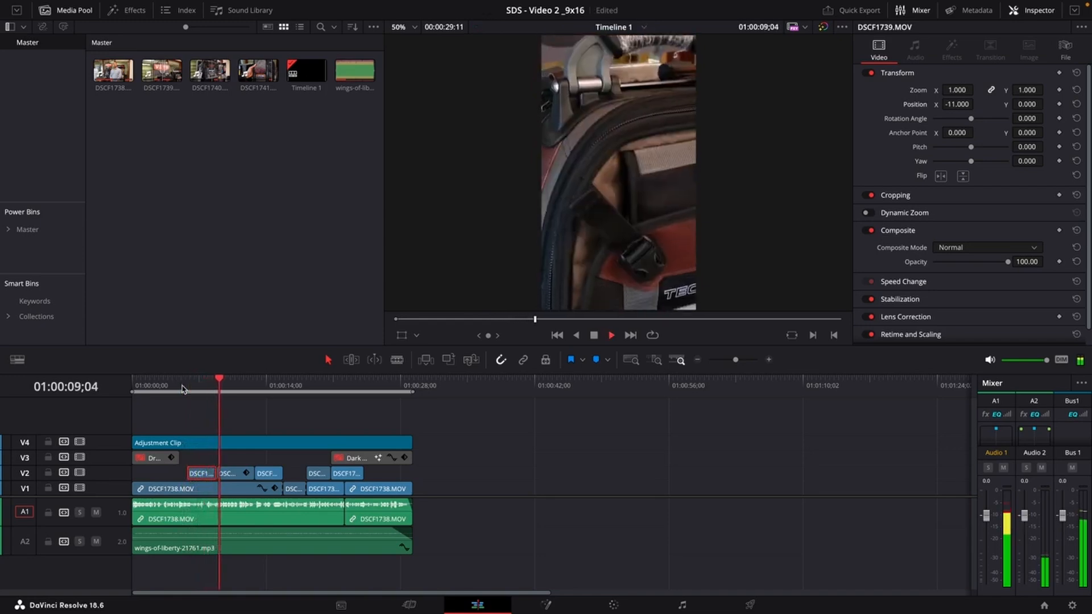
{"action": "left_click", "coordinate": [182, 388]}
{"action": "key", "text": "space"}
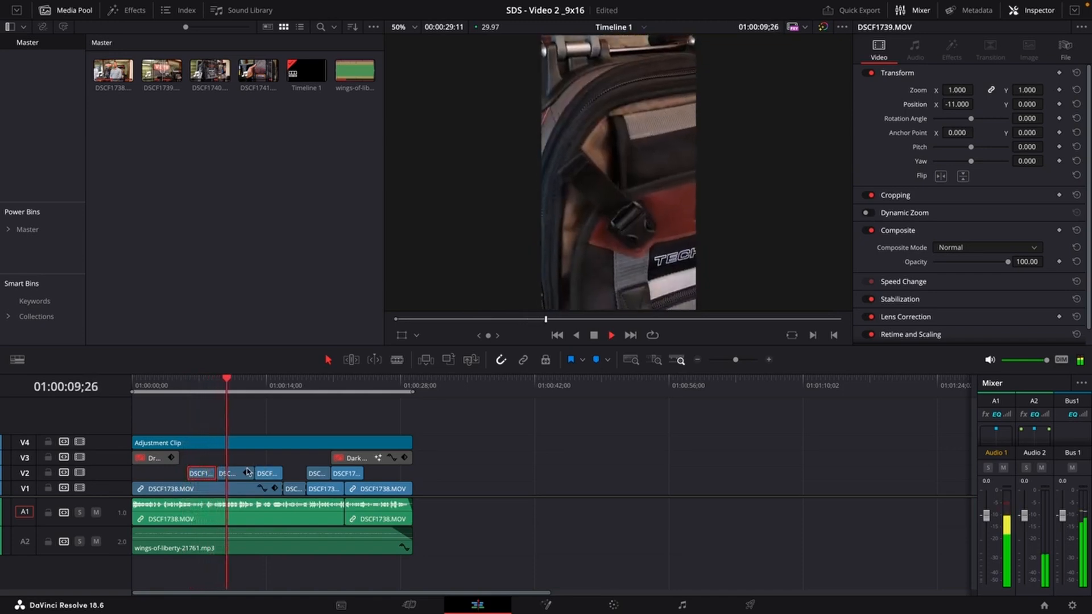
{"action": "key", "text": "space"}
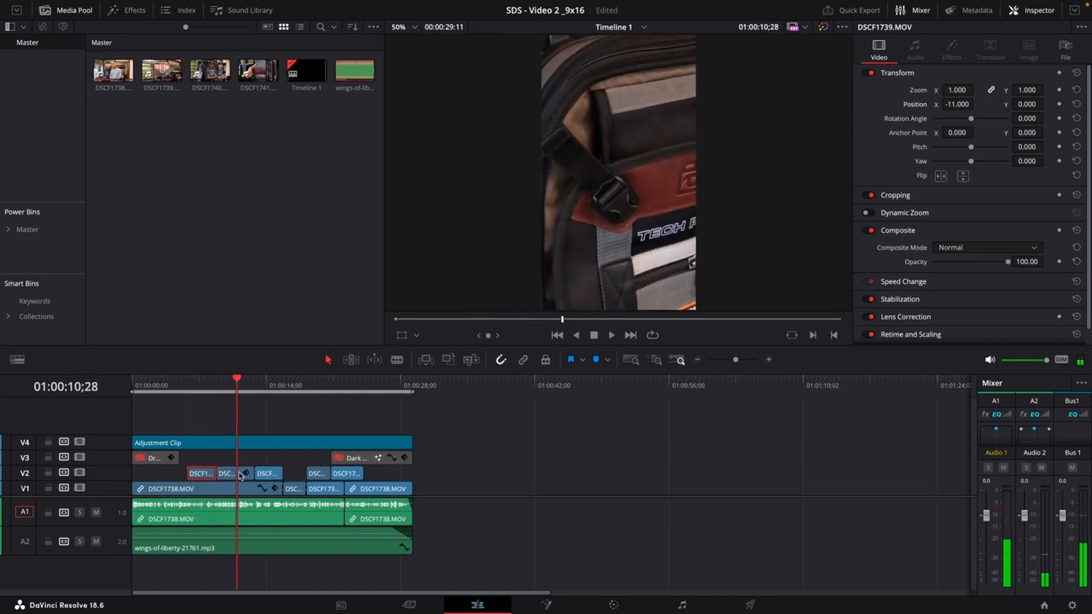
Move the DSCF1739.MOV clip from track V2 up to track V3.
{"action": "left_click", "coordinate": [228, 474]}
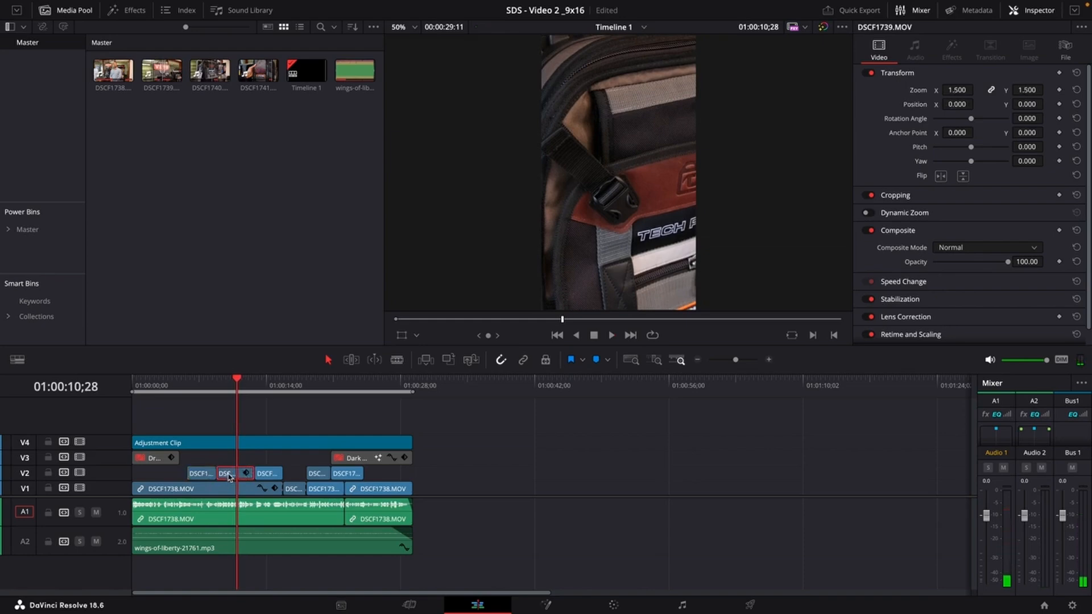
{"action": "left_click_drag", "start_coordinate": [203, 476], "coordinate": [213, 461]}
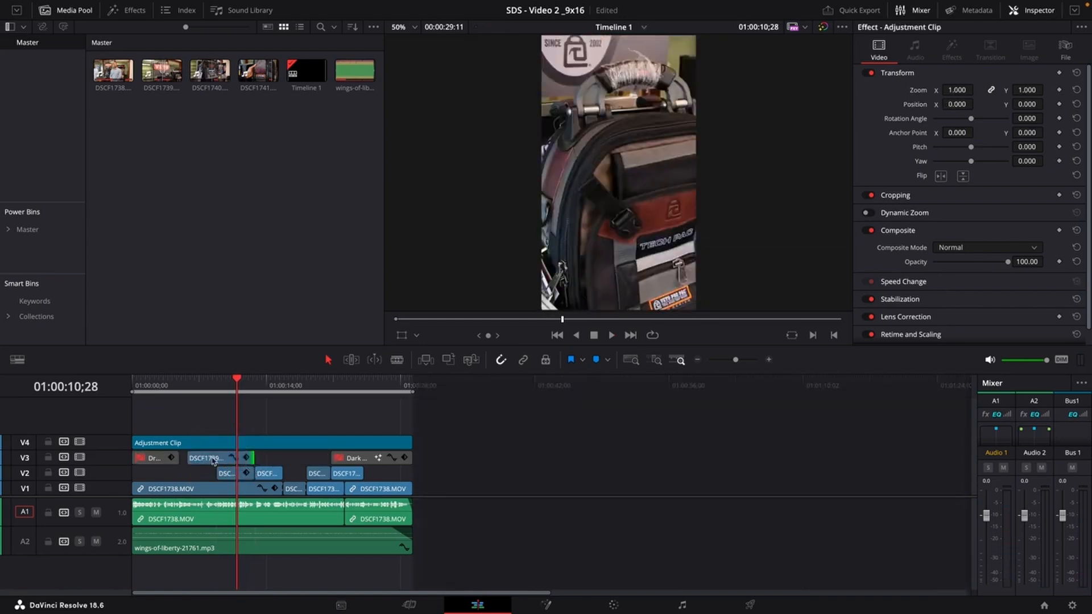
Play back and scrub the timeline to review the shots after the moved clip.
{"action": "left_click", "coordinate": [189, 390]}
{"action": "key", "text": "space"}
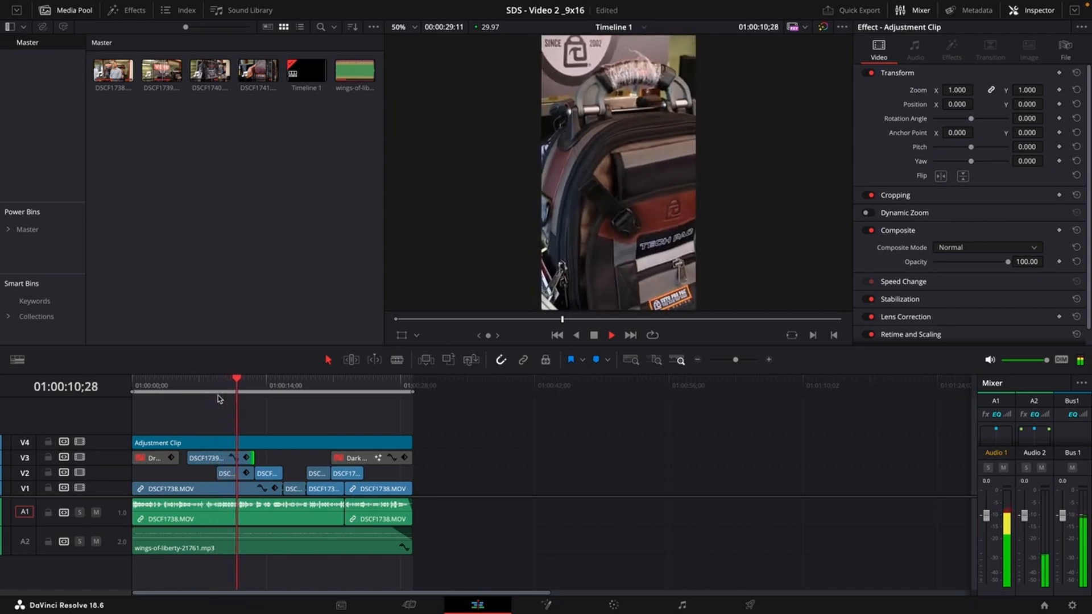
{"action": "key", "text": "space"}
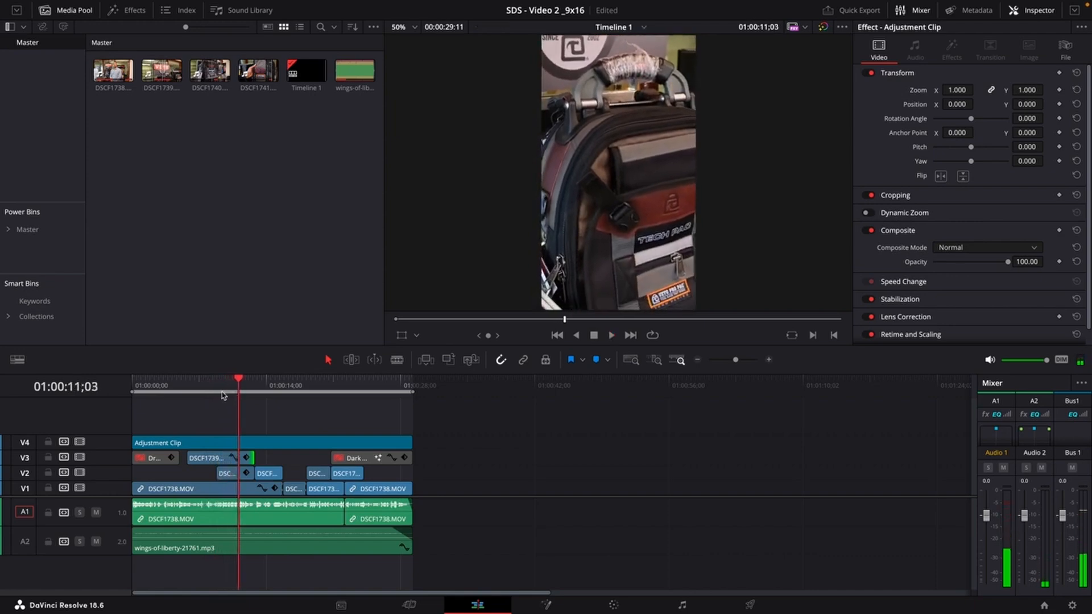
{"action": "left_click_drag", "start_coordinate": [238, 379], "coordinate": [269, 387]}
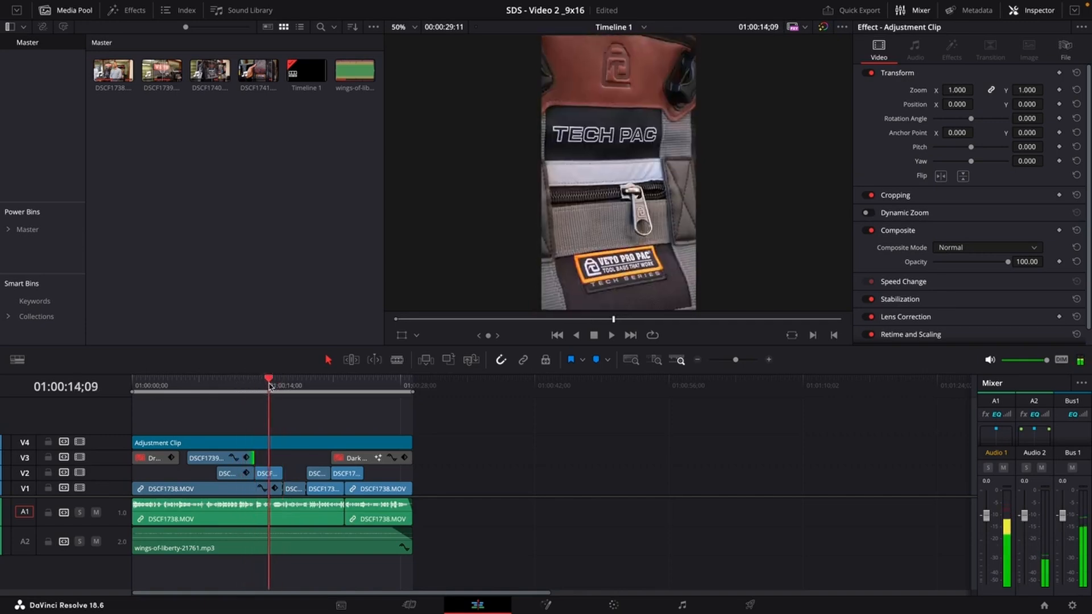
Try repositioning the DSCF1740.MOV clip on V2, then reset its position.
{"action": "left_click", "coordinate": [273, 474]}
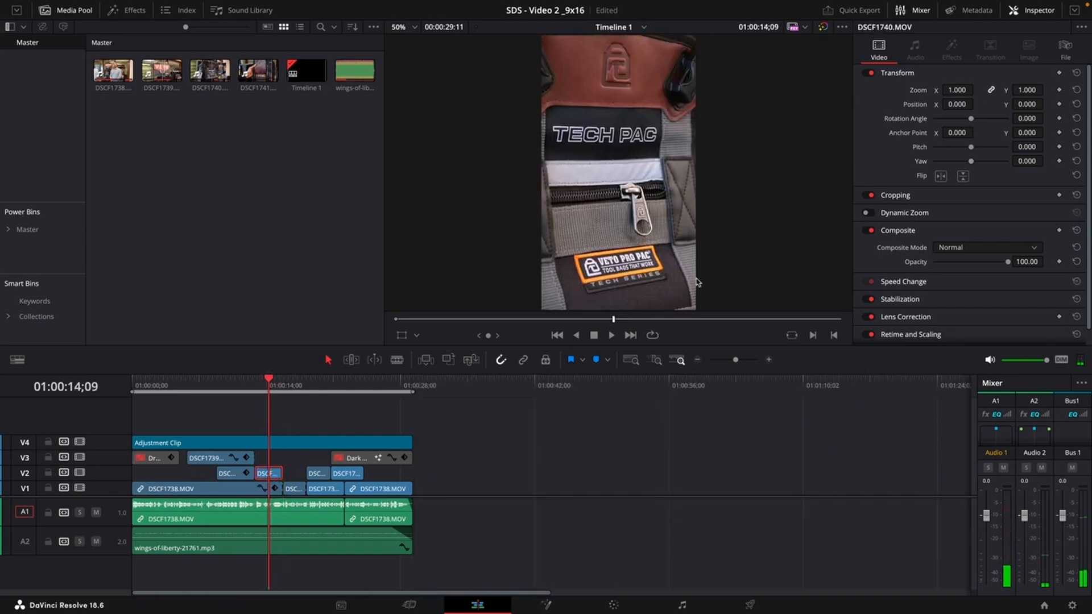
{"action": "left_click_drag", "start_coordinate": [957, 104], "coordinate": [909, 111]}
{"action": "double_click", "coordinate": [922, 93]}
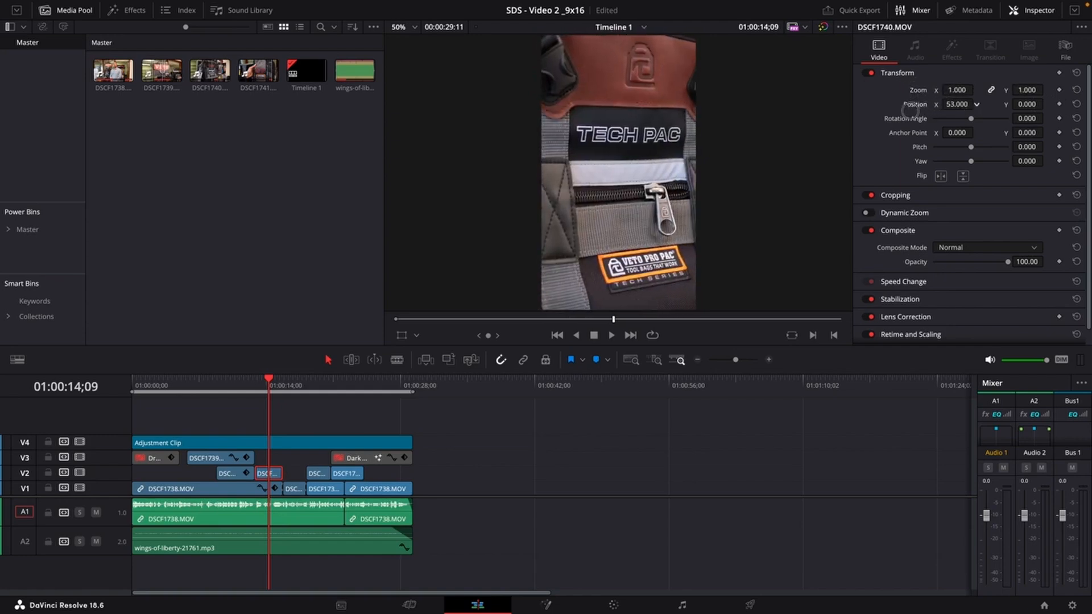
{"action": "left_click_drag", "start_coordinate": [1006, 108], "coordinate": [377, 315]}
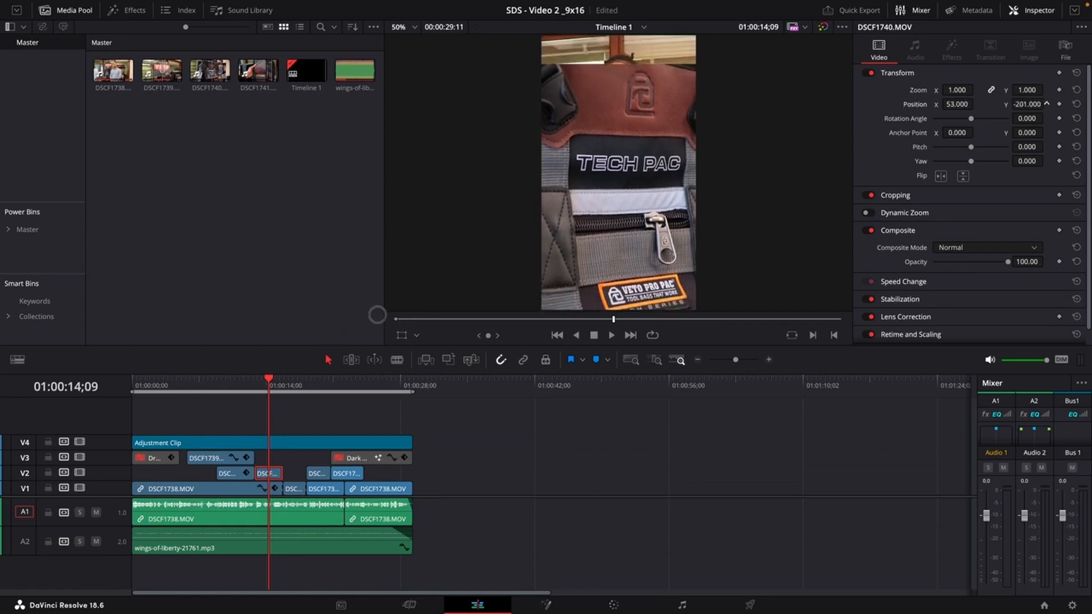
{"action": "double_click", "coordinate": [916, 106]}
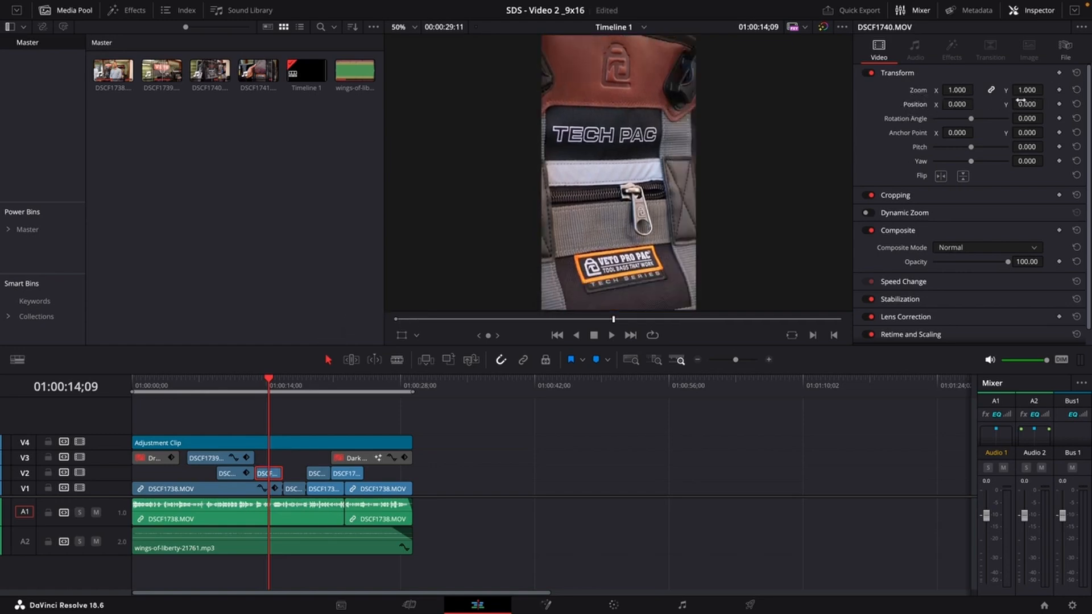
Set the DSCF1740.MOV clip's X position to 32 and replay the section from the earlier clip.
{"action": "left_click_drag", "start_coordinate": [955, 104], "coordinate": [957, 104]}
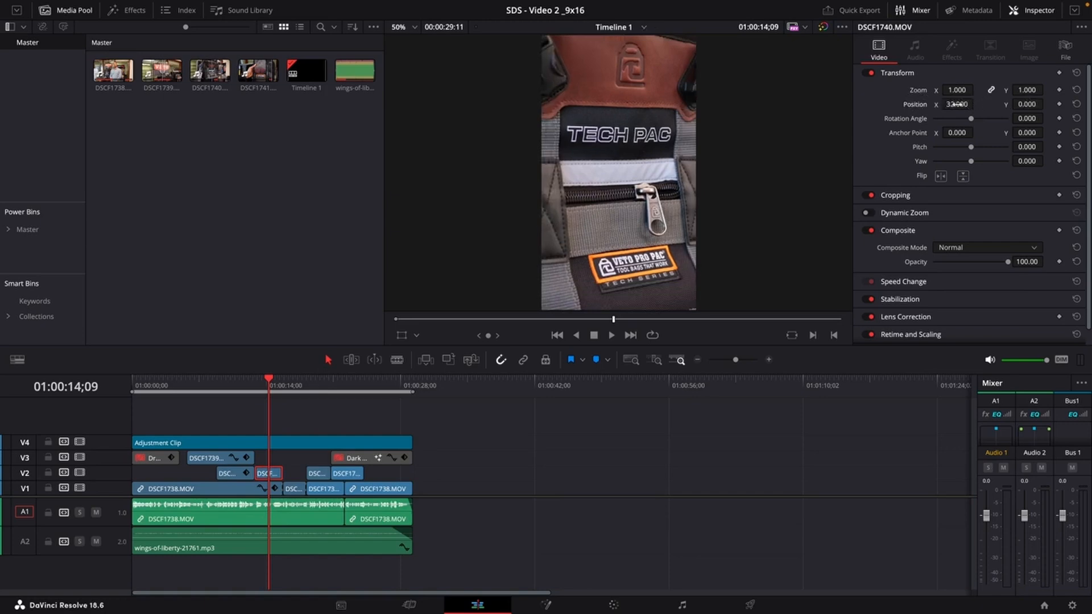
{"action": "left_click", "coordinate": [190, 390]}
{"action": "key", "text": "space"}
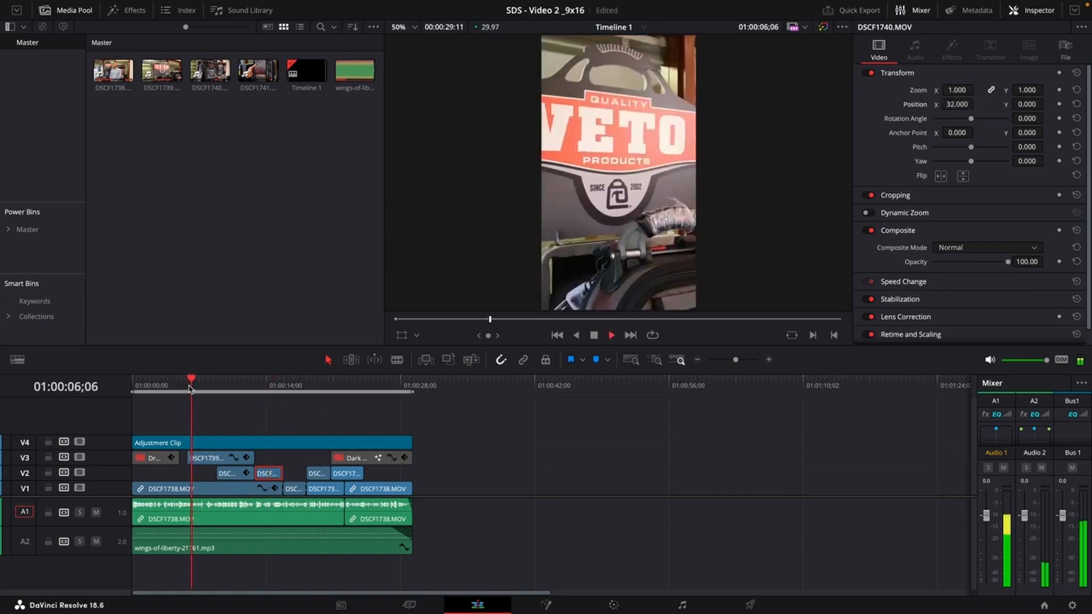
Mute audio tracks A1 and A2, then play and scrub the timeline to review the edit.
{"action": "left_click", "coordinate": [96, 512]}
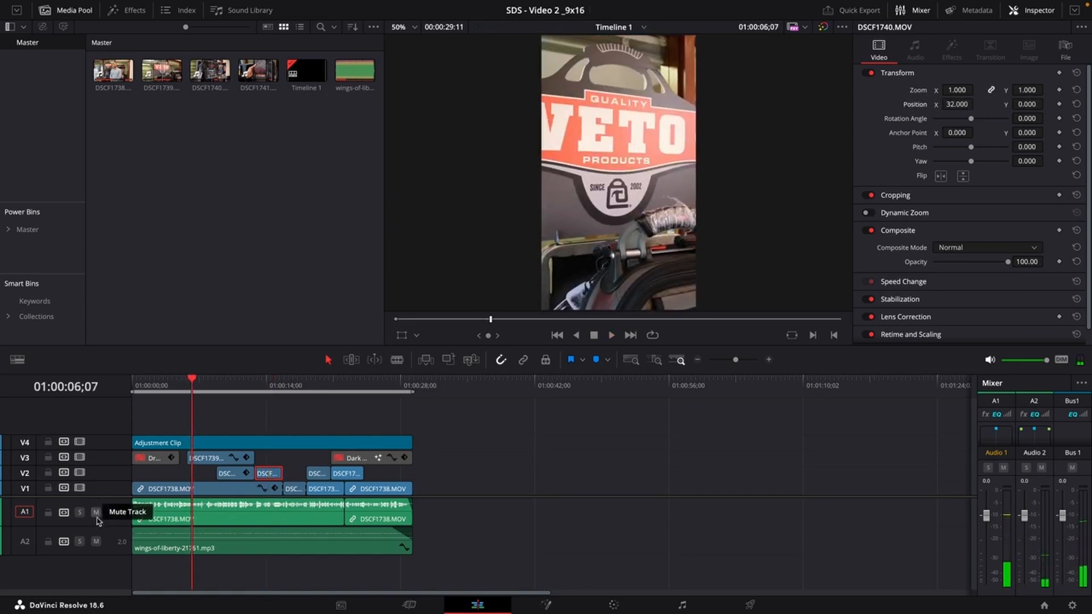
{"action": "left_click", "coordinate": [96, 541]}
{"action": "key", "text": "space"}
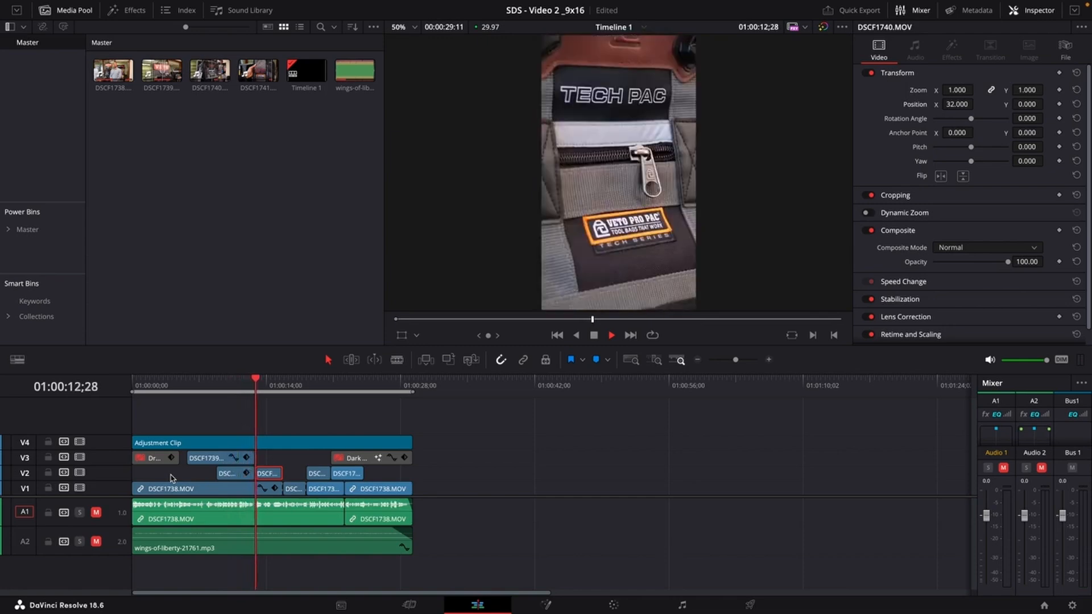
{"action": "key", "text": "space"}
{"action": "left_click_drag", "start_coordinate": [213, 391], "coordinate": [236, 389]}
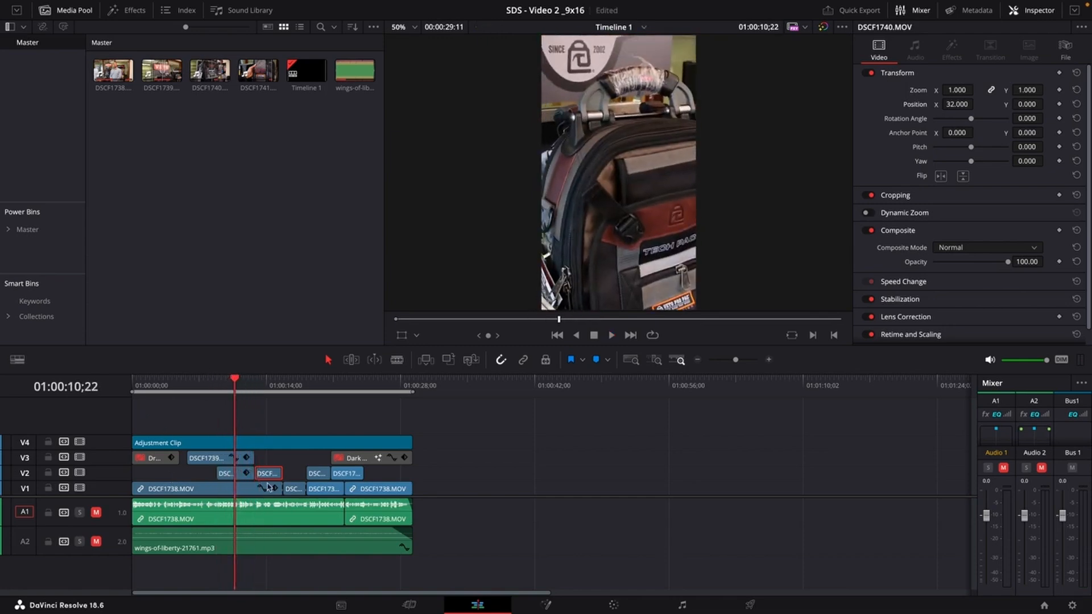
Trim the end of the DSCF1739.MOV clip on V3 and move it down to track V2.
{"action": "left_click_drag", "start_coordinate": [252, 455], "coordinate": [222, 459]}
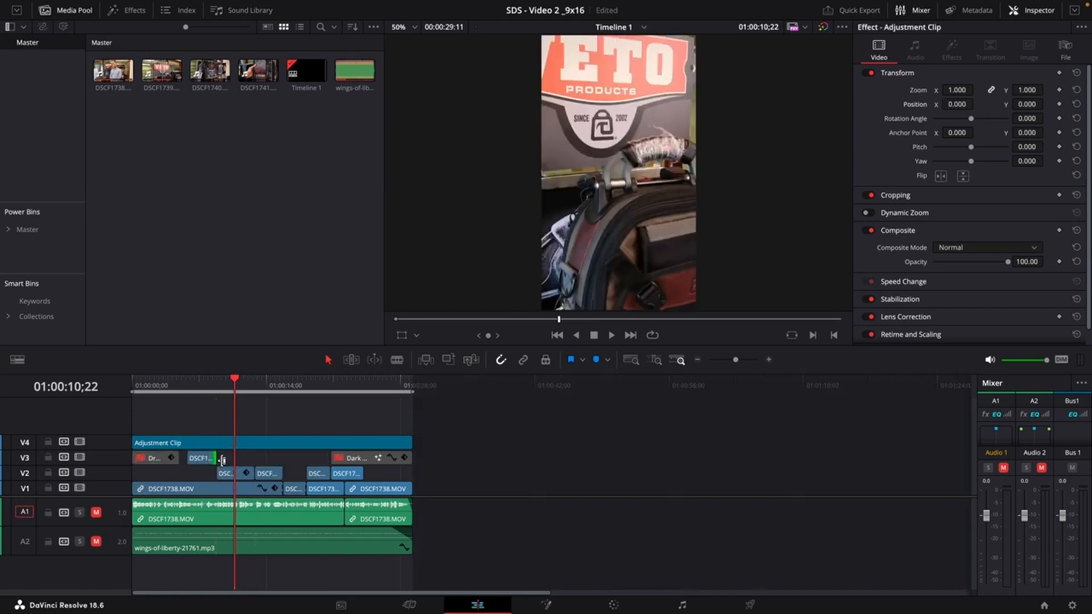
{"action": "left_click", "coordinate": [207, 459]}
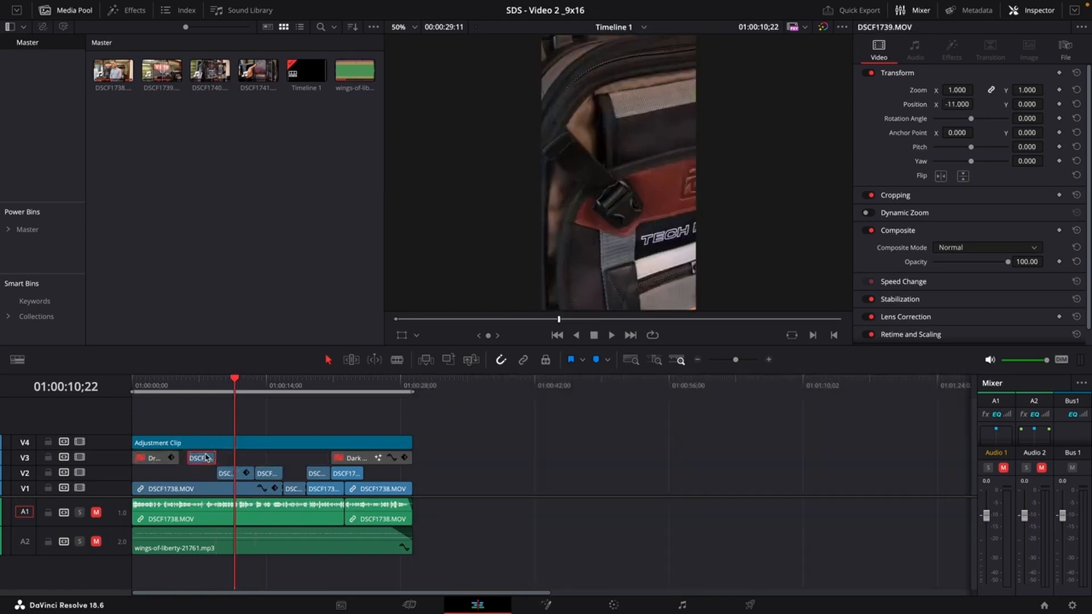
{"action": "key", "text": "alt+Down"}
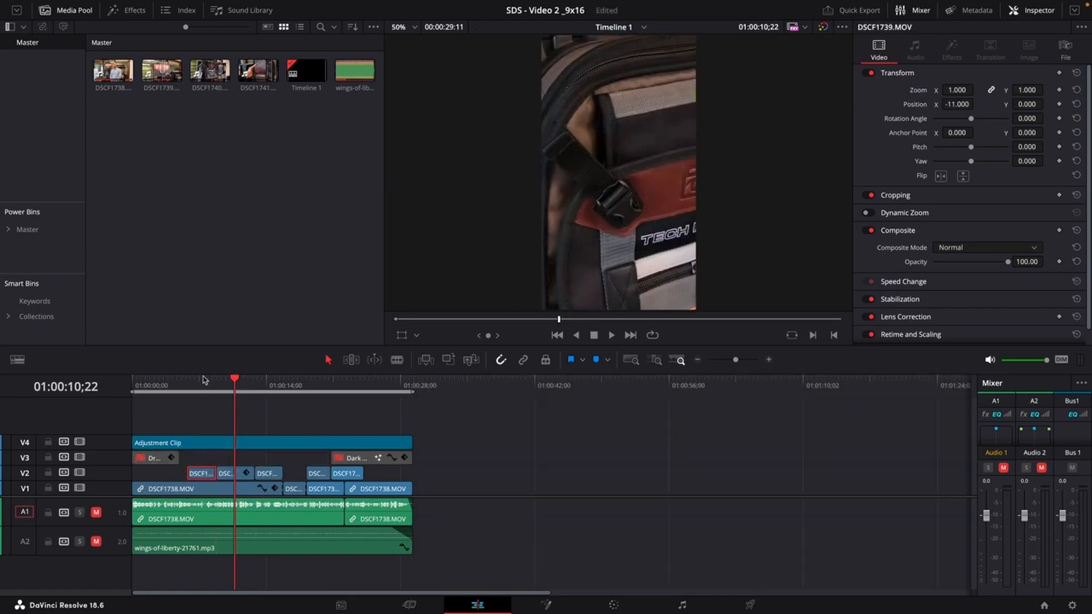
Select the following DSCF1739.MOV segment on V2 and set its X position to -136.
{"action": "left_click", "coordinate": [220, 379]}
{"action": "key", "text": "space"}
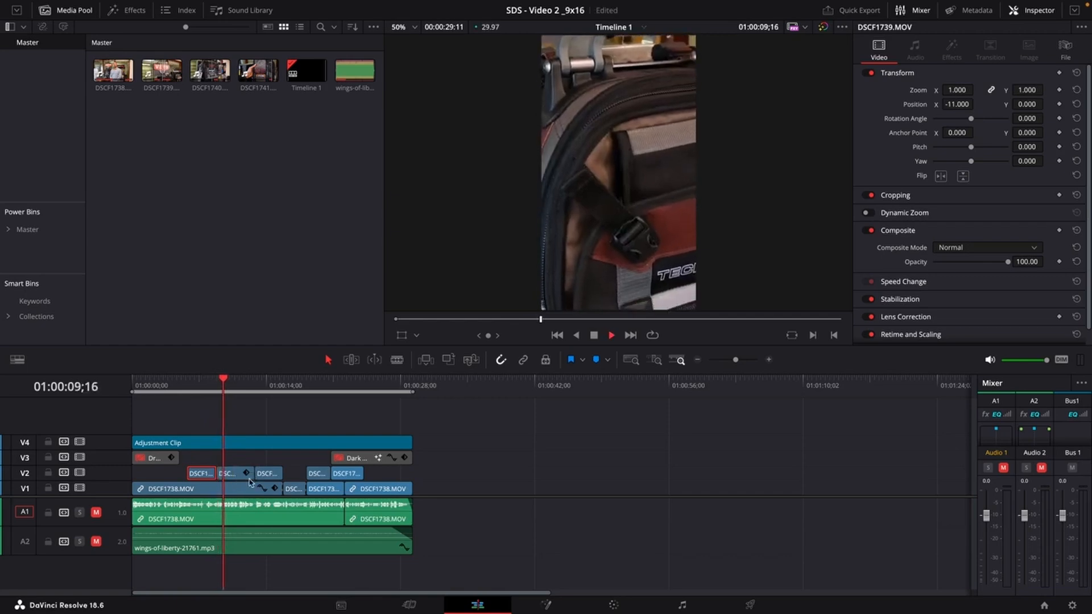
{"action": "left_click", "coordinate": [249, 478]}
{"action": "left_click_drag", "start_coordinate": [961, 103], "coordinate": [874, 133]}
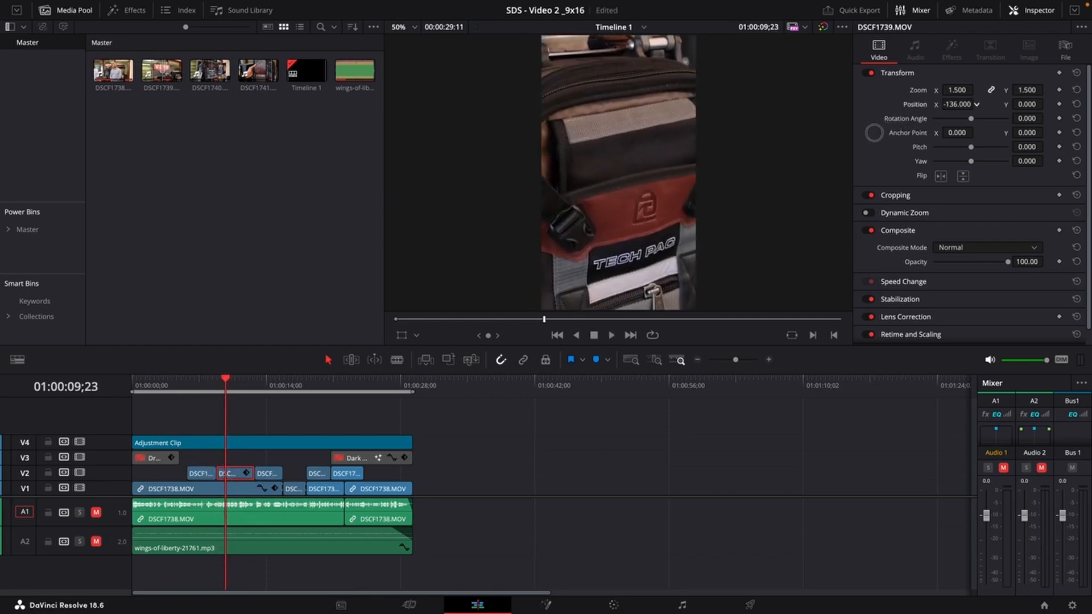
Move the zoomed DSCF1739.MOV segment from V2 up onto track V3 at the start of the section.
{"action": "left_click", "coordinate": [183, 388]}
{"action": "key", "text": "space"}
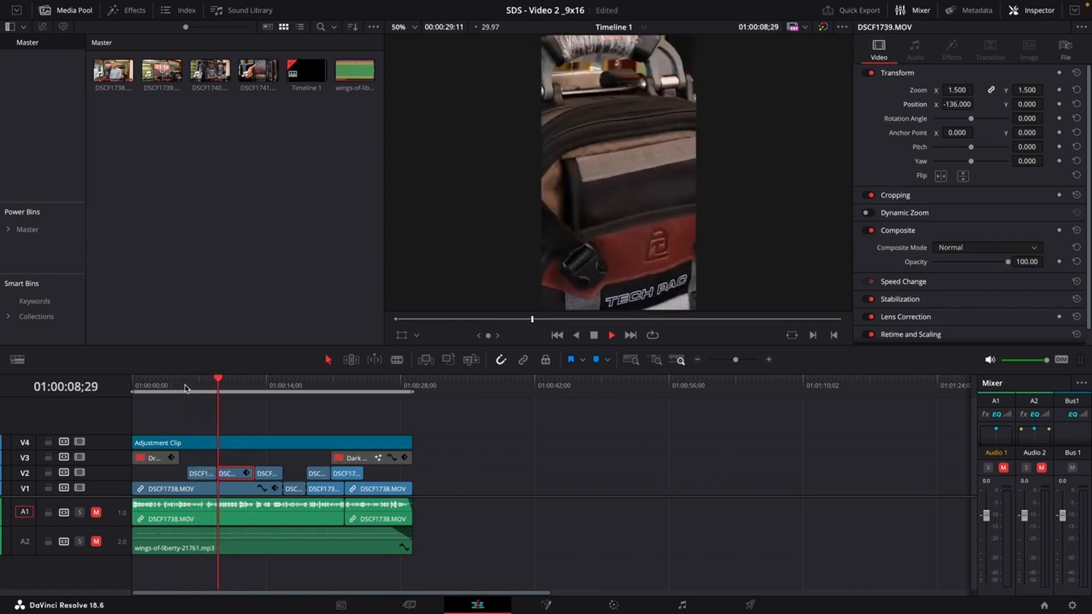
{"action": "left_click_drag", "start_coordinate": [185, 389], "coordinate": [225, 408]}
{"action": "left_click", "coordinate": [201, 473]}
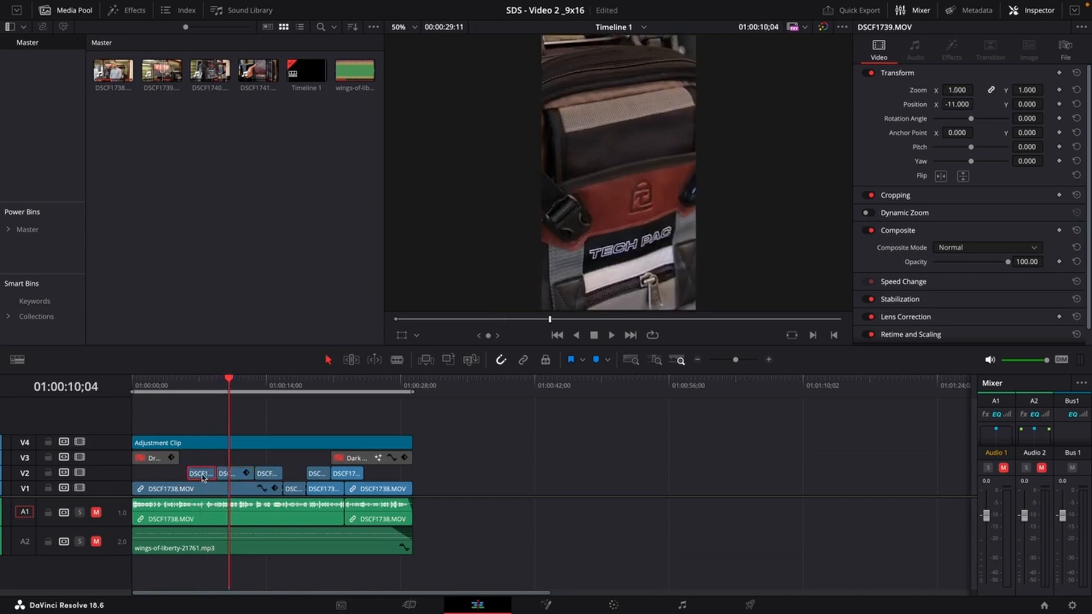
{"action": "left_click_drag", "start_coordinate": [227, 473], "coordinate": [199, 466]}
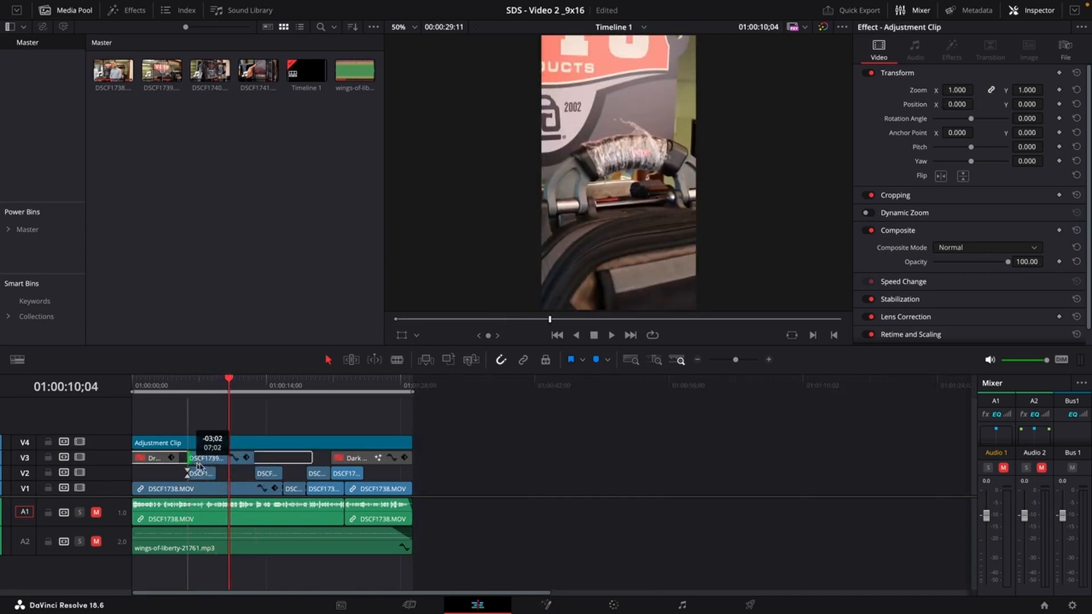
Play back the DSCF1739.MOV section to review the new layering.
{"action": "left_click", "coordinate": [190, 386]}
{"action": "key", "text": "space"}
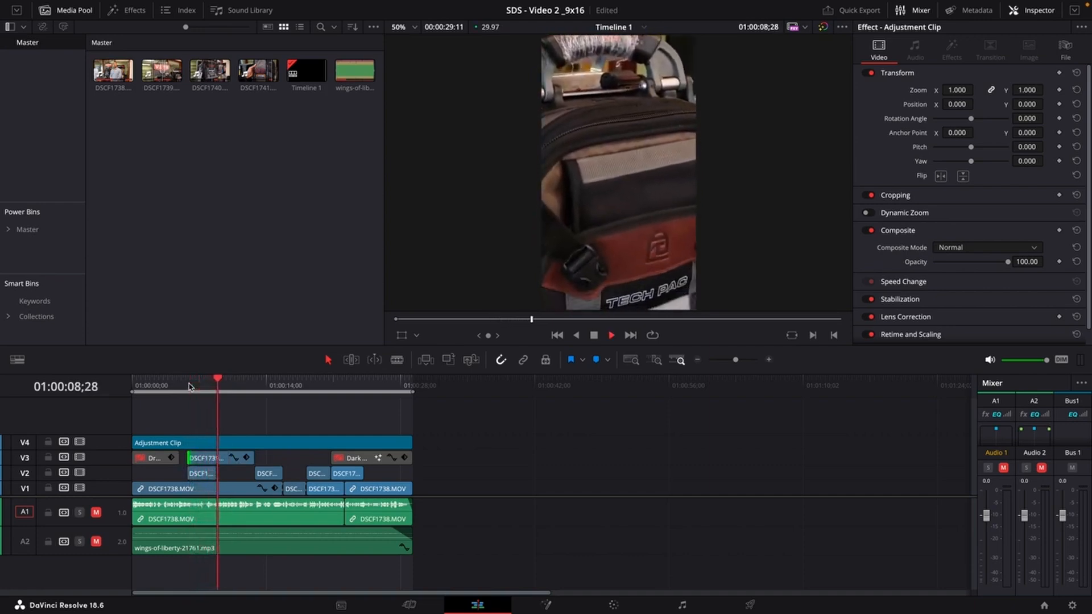
{"action": "key", "text": "space"}
Stabilize the DSCF1739.MOV clip on V3 using Perspective mode.
{"action": "left_click", "coordinate": [207, 459]}
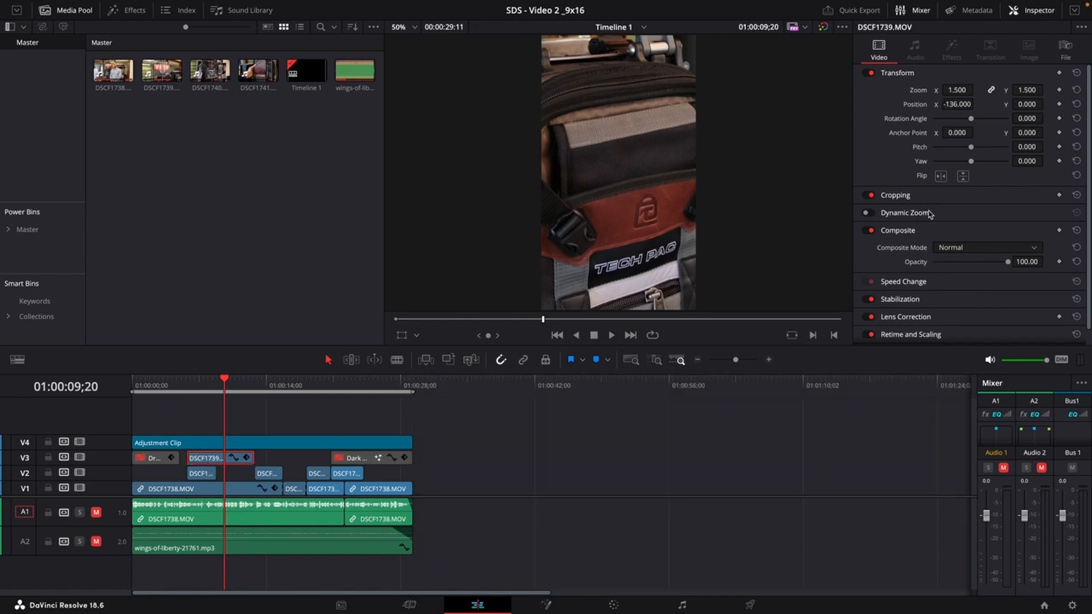
{"action": "left_click", "coordinate": [924, 297]}
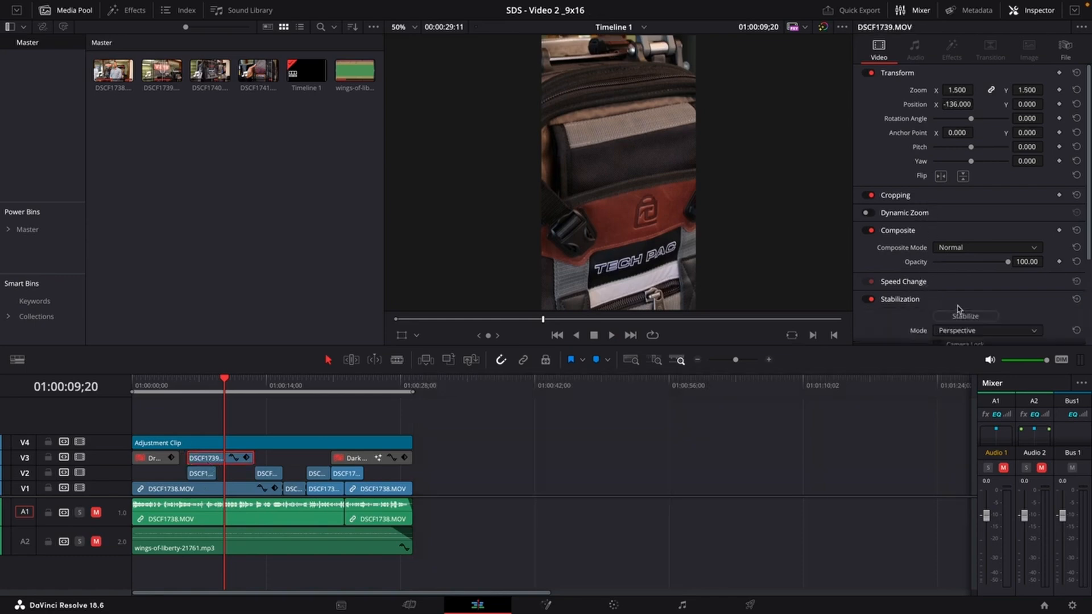
{"action": "left_click", "coordinate": [961, 316]}
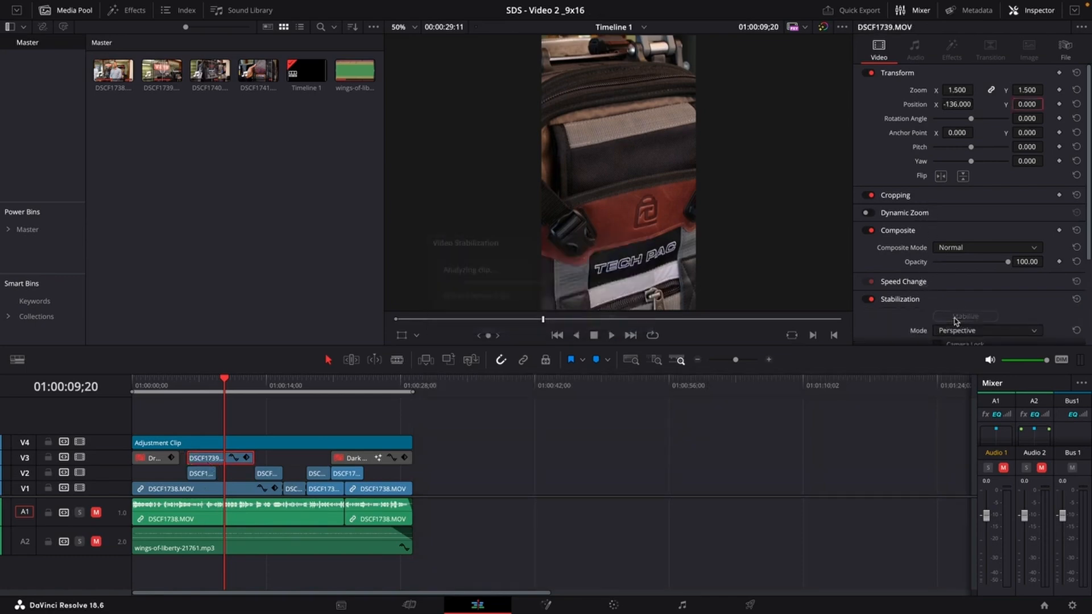
Play back and scrub the stabilized DSCF1739.MOV section to review it.
{"action": "left_click", "coordinate": [189, 389]}
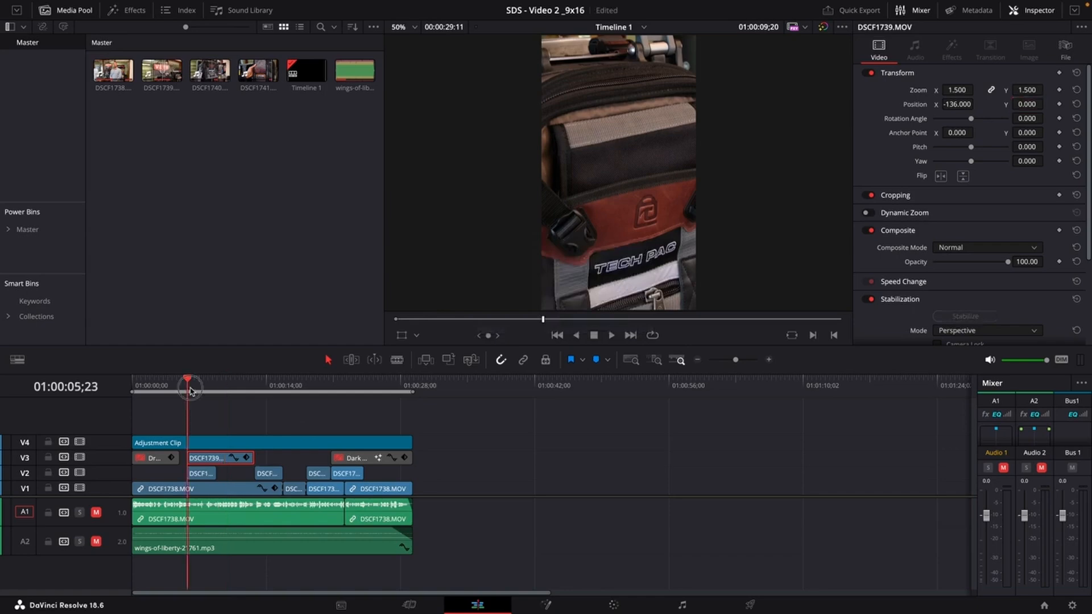
{"action": "key", "text": "space"}
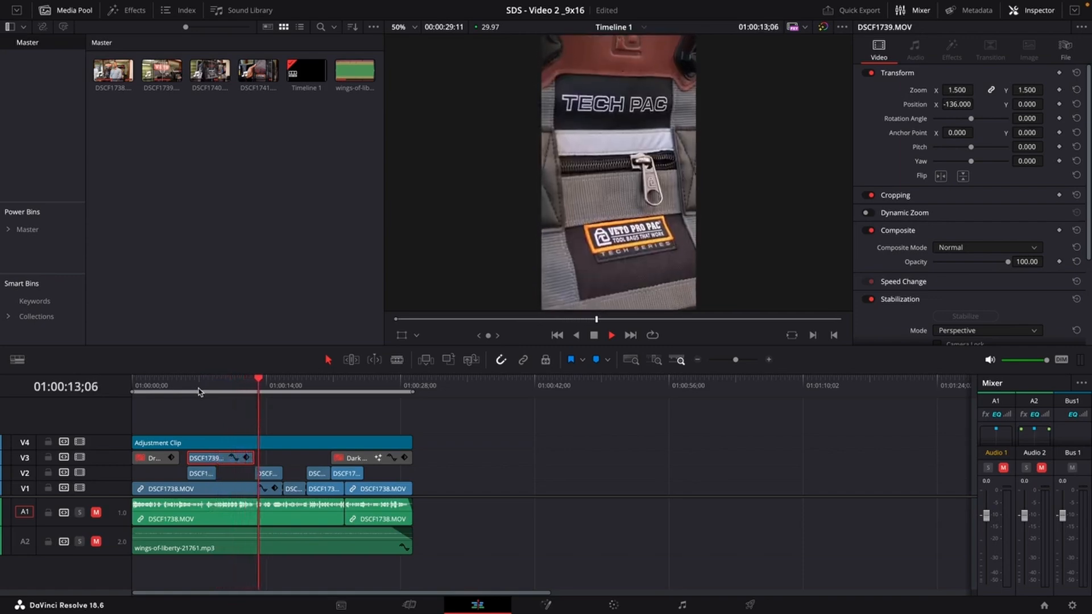
{"action": "key", "text": "space"}
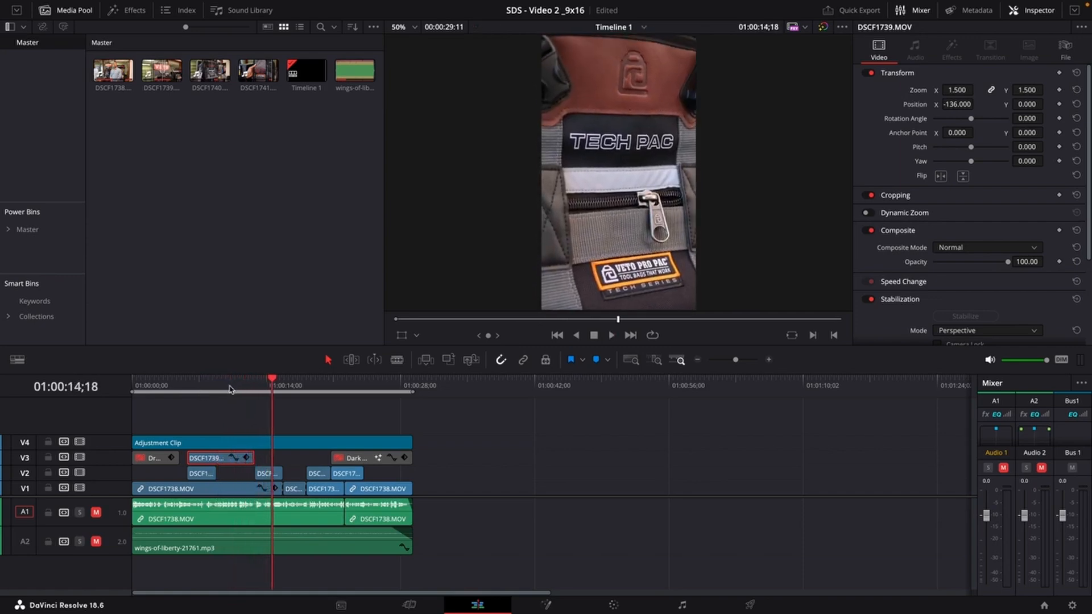
{"action": "left_click_drag", "start_coordinate": [229, 389], "coordinate": [187, 390]}
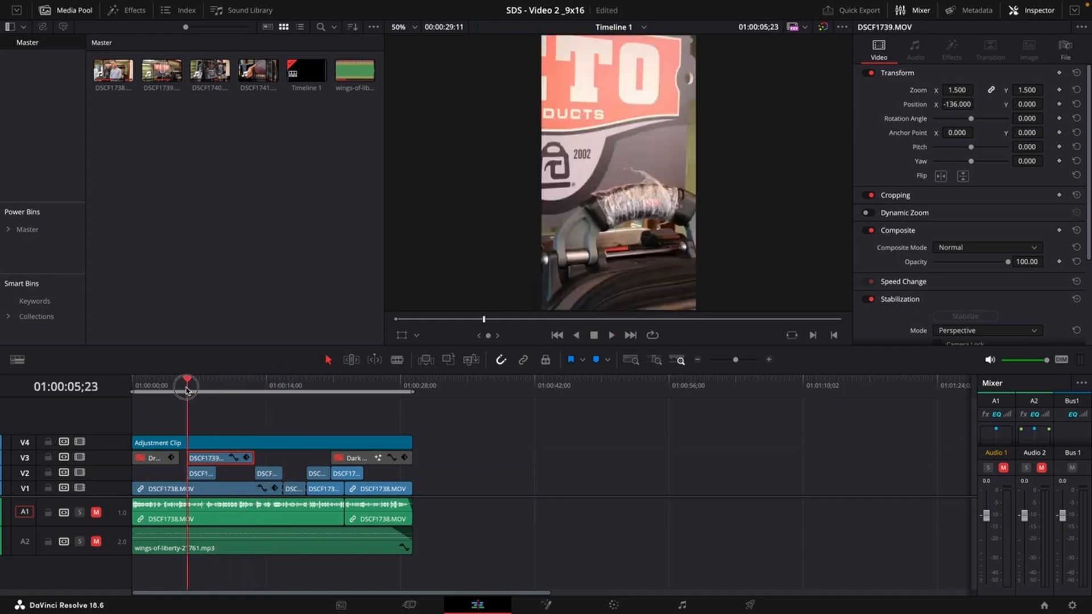
{"action": "key", "text": "space"}
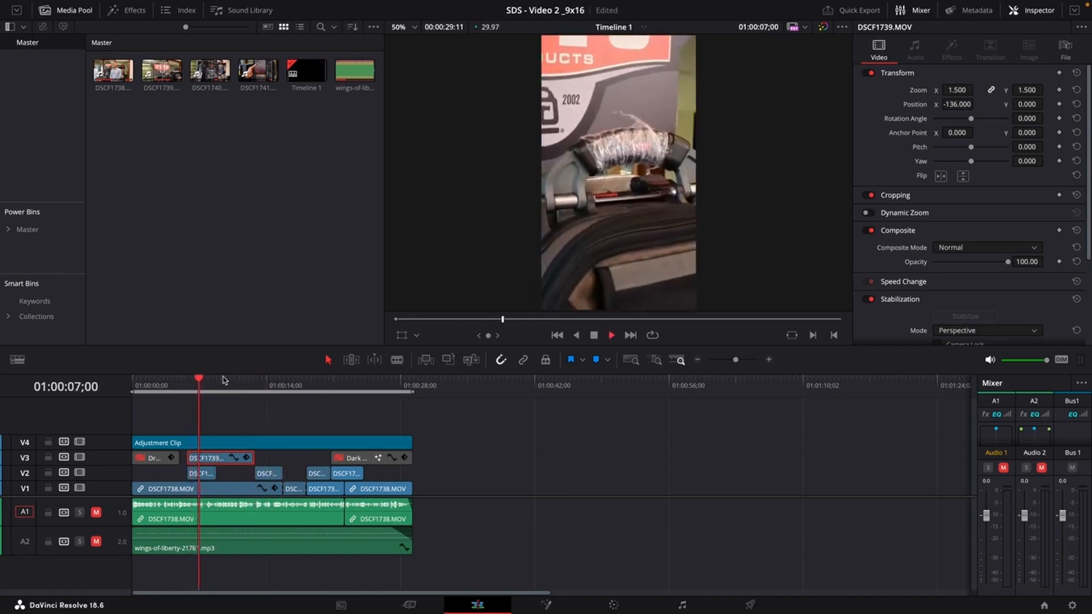
{"action": "key", "text": "space"}
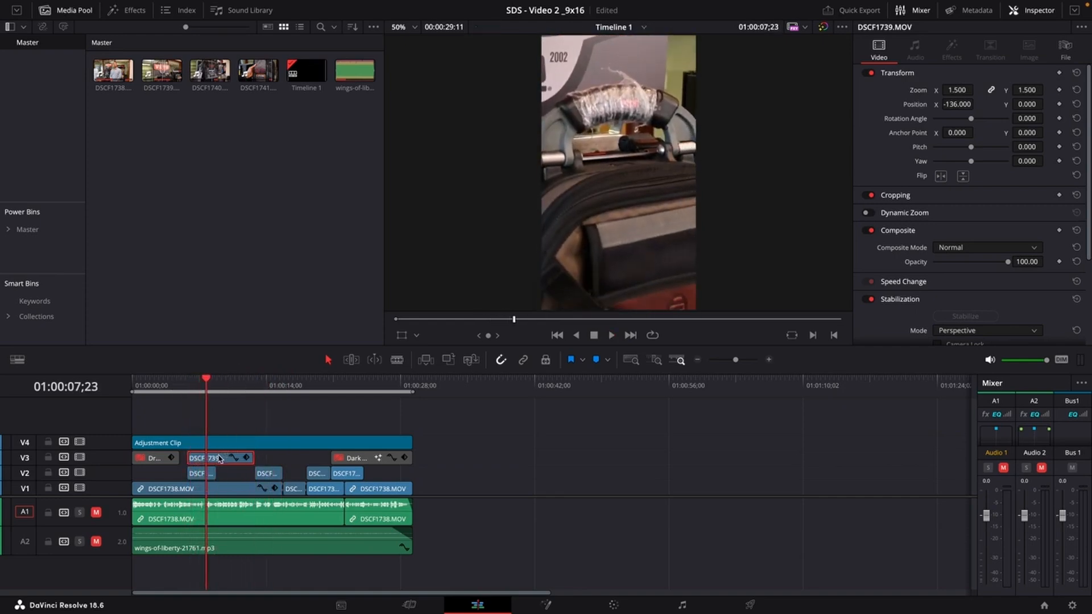
Disable the DSCF1739.MOV clip on V3 and replay the section from its start.
{"action": "key", "text": "d"}
{"action": "left_click", "coordinate": [188, 378]}
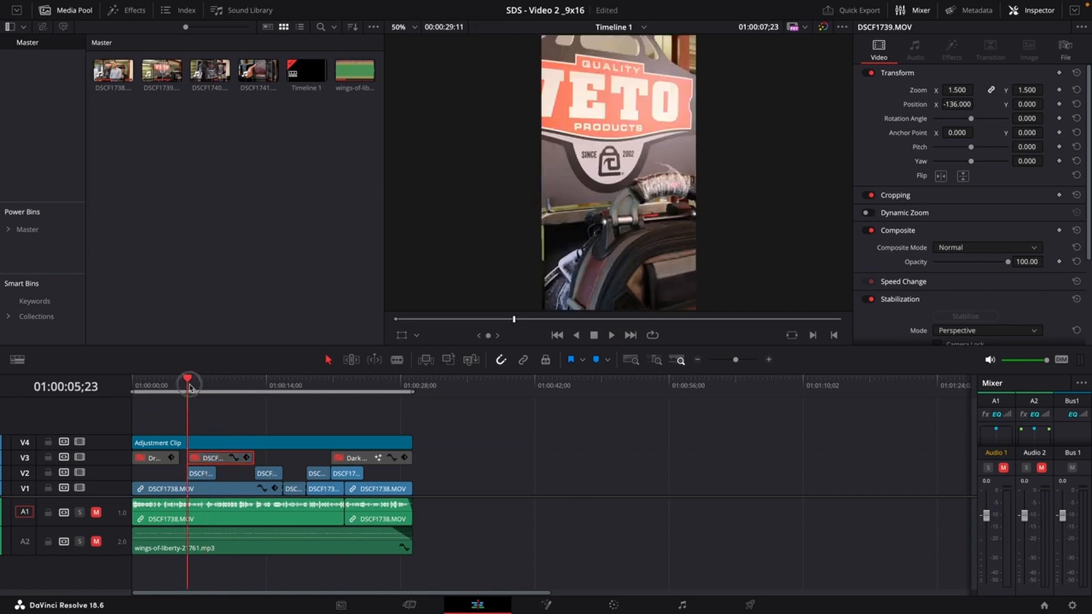
{"action": "key", "text": "space"}
Try extending the end of the DSCF1739.MOV segment on V2 under the V3 clip.
{"action": "left_click_drag", "start_coordinate": [215, 474], "coordinate": [250, 477]}
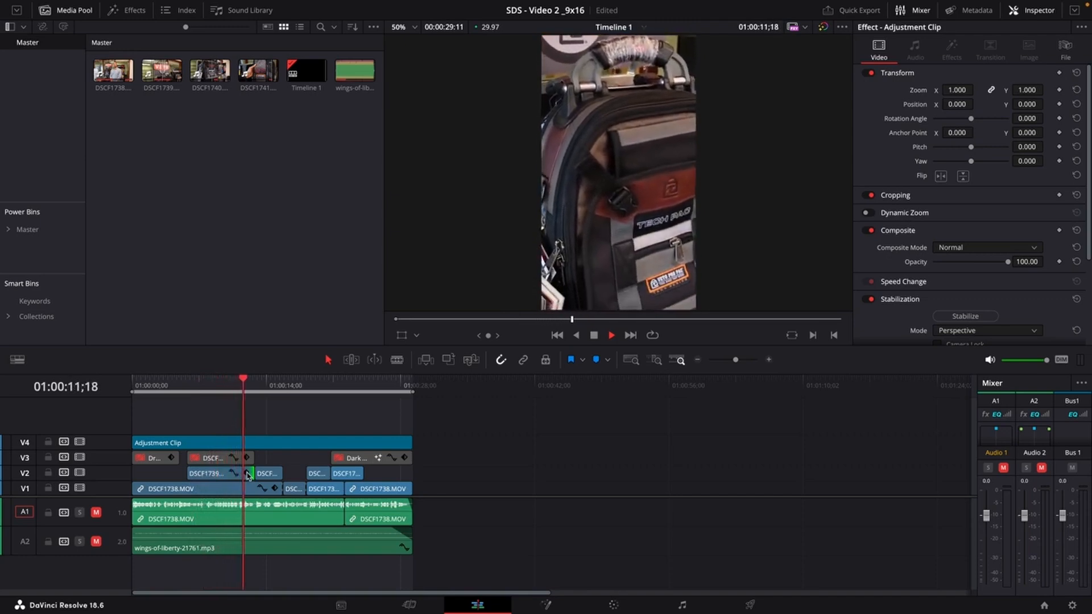
{"action": "key", "text": "space"}
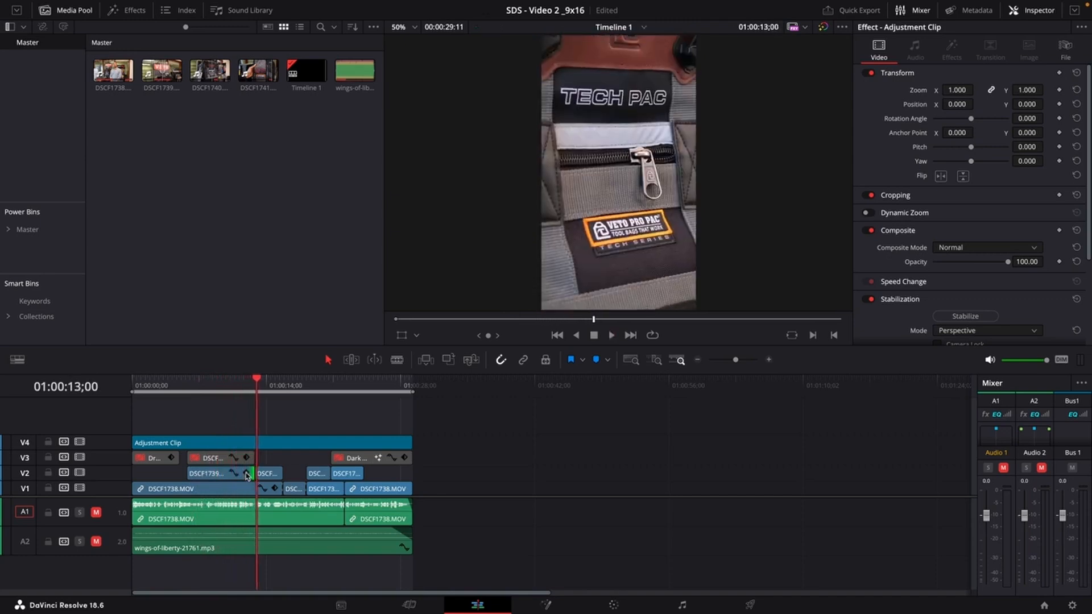
{"action": "left_click_drag", "start_coordinate": [253, 380], "coordinate": [215, 404]}
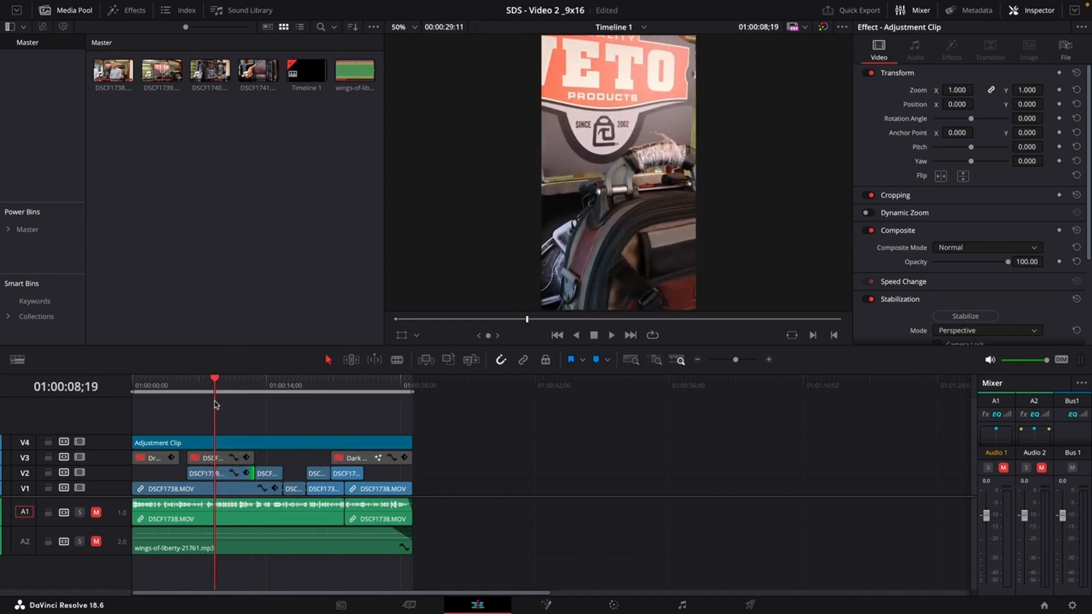
{"action": "key", "text": "shift+]"}
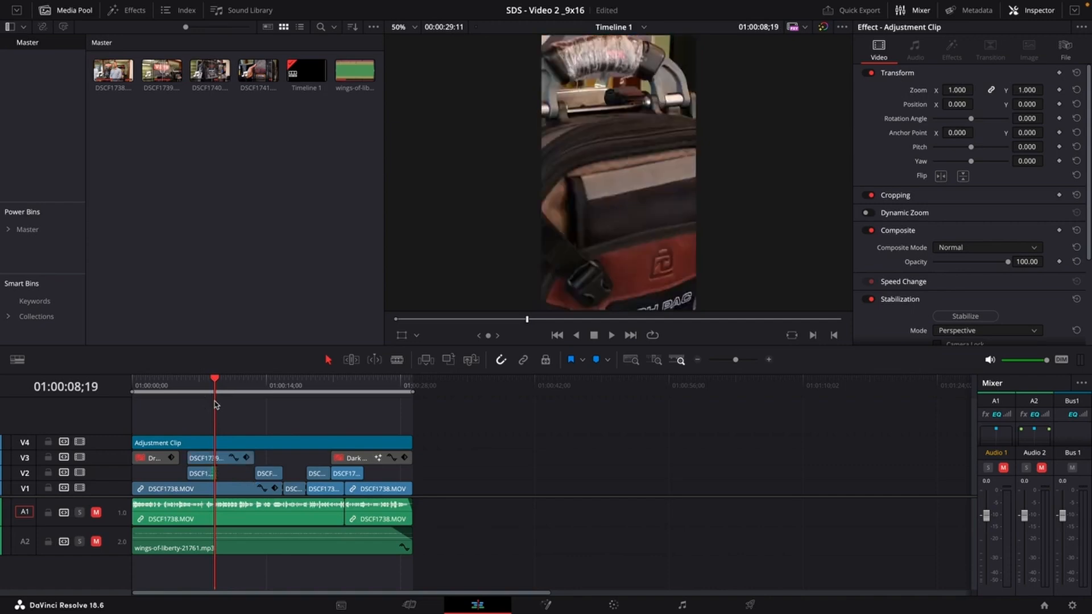
Jump to the start of the DSCF1739.MOV section and play it back to review.
{"action": "left_click", "coordinate": [207, 392]}
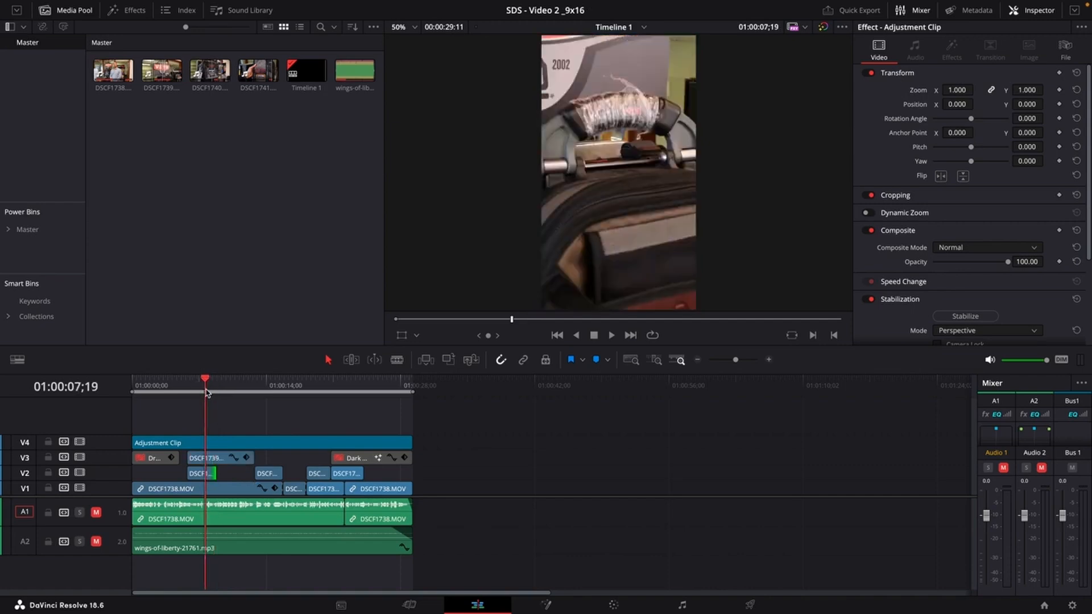
{"action": "key", "text": "Up"}
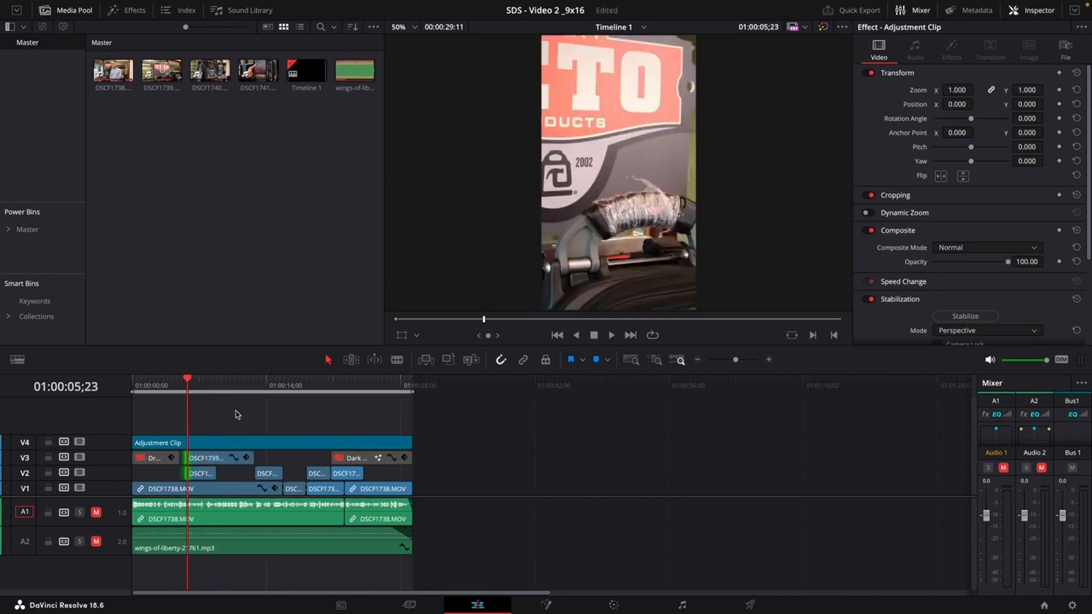
{"action": "key", "text": "space"}
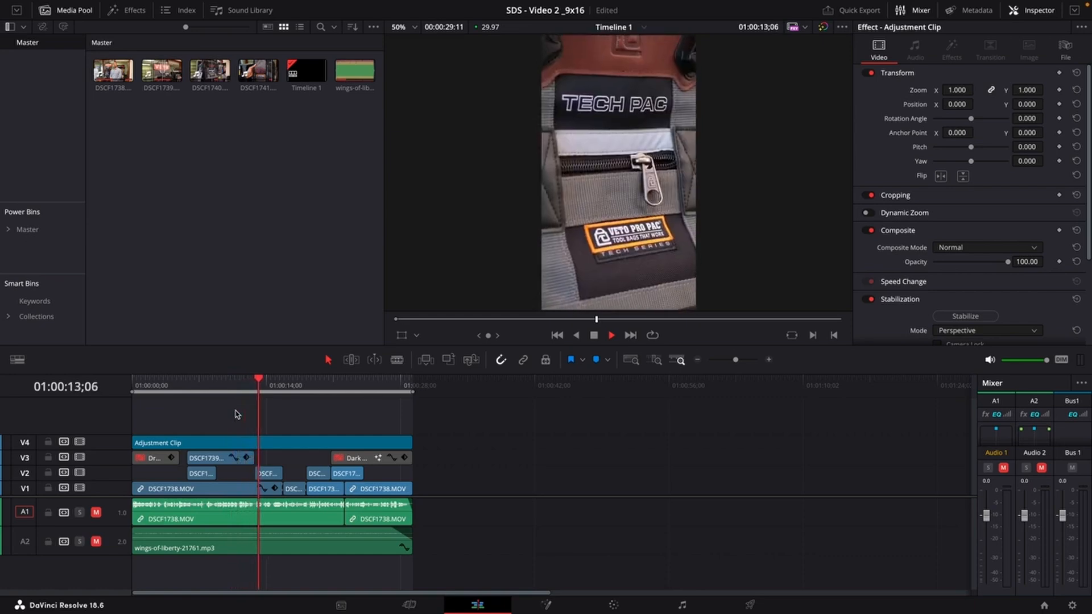
{"action": "key", "text": "space"}
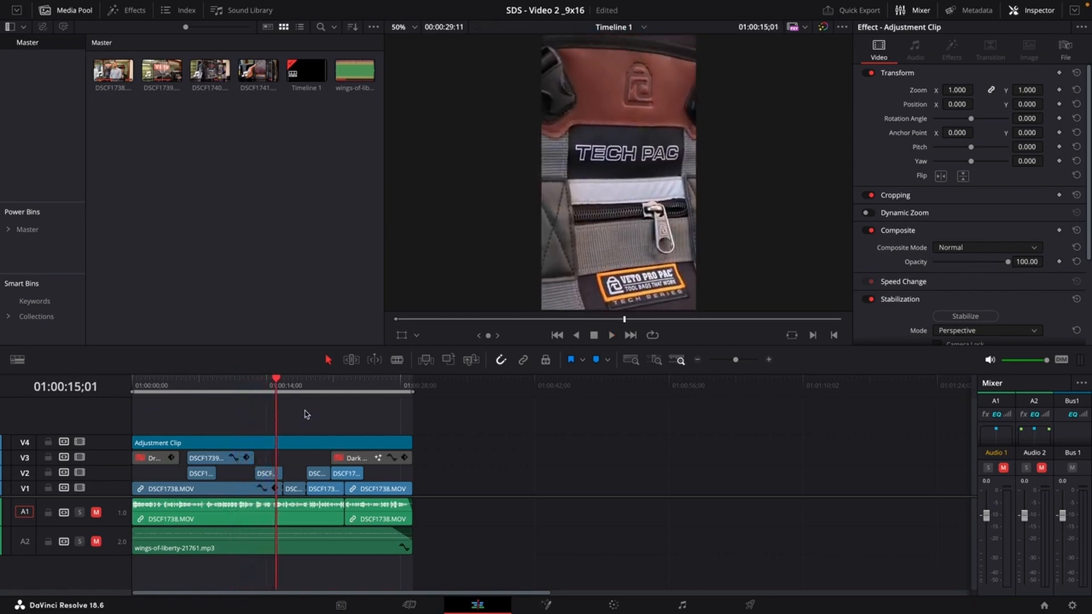
Try stabilizing the DSCF1740.MOV clip on V2, then undo the last two changes.
{"action": "left_click", "coordinate": [260, 385]}
{"action": "left_click", "coordinate": [268, 474]}
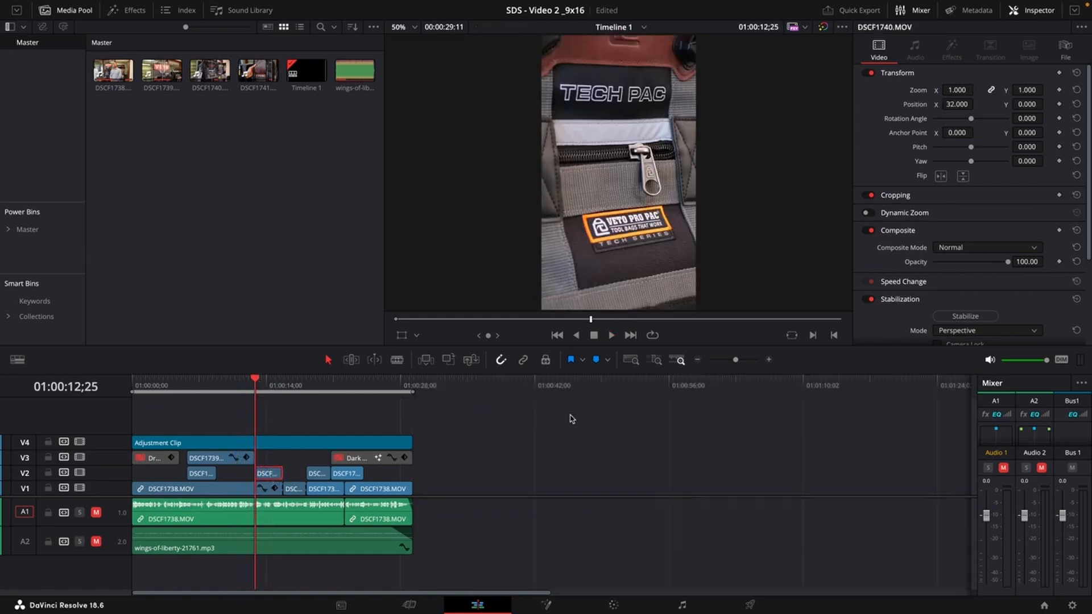
{"action": "left_click", "coordinate": [961, 314]}
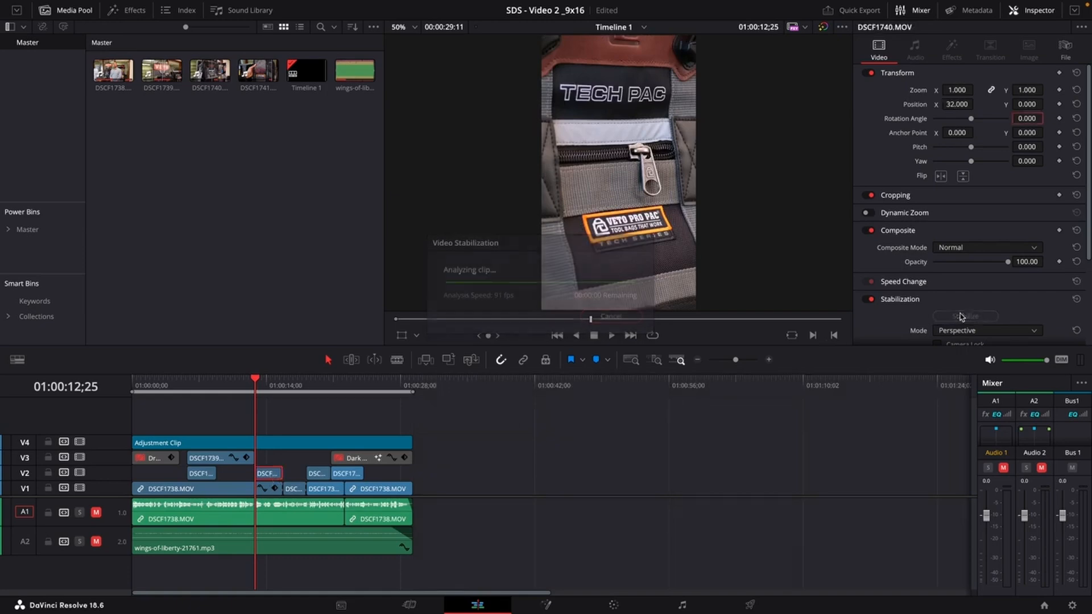
{"action": "key", "text": "super+z"}
{"action": "key", "text": "super+z"}
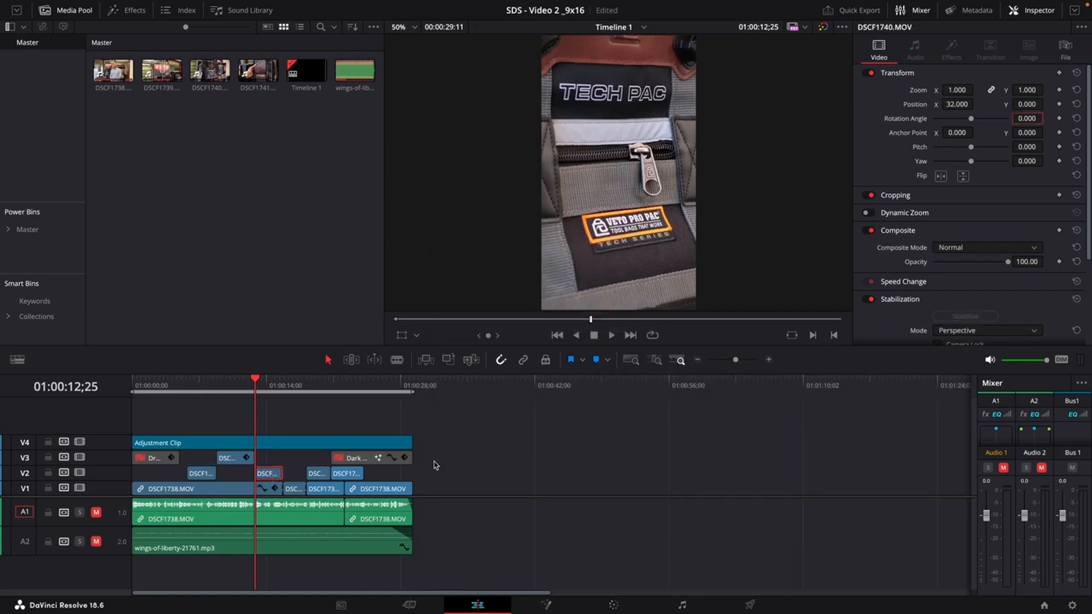
Redo the last undone change, then stabilize the DSCF1740.MOV clip on V2 using Perspective mode.
{"action": "key", "text": "super+shift+z"}
{"action": "left_click", "coordinate": [280, 430]}
{"action": "left_click", "coordinate": [266, 476]}
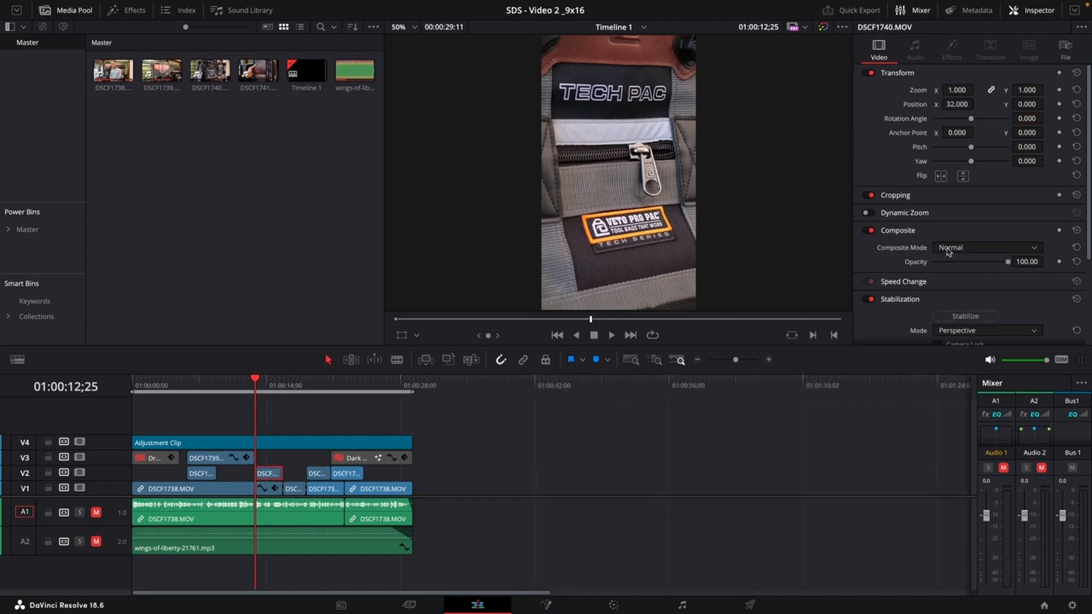
{"action": "scroll", "coordinate": [948, 252], "scroll_direction": "down", "scroll_amount": 3}
{"action": "scroll", "coordinate": [948, 254], "scroll_direction": "up", "scroll_amount": 3}
{"action": "scroll", "coordinate": [943, 197], "scroll_direction": "down", "scroll_amount": 2}
{"action": "scroll", "coordinate": [908, 231], "scroll_direction": "down", "scroll_amount": 1}
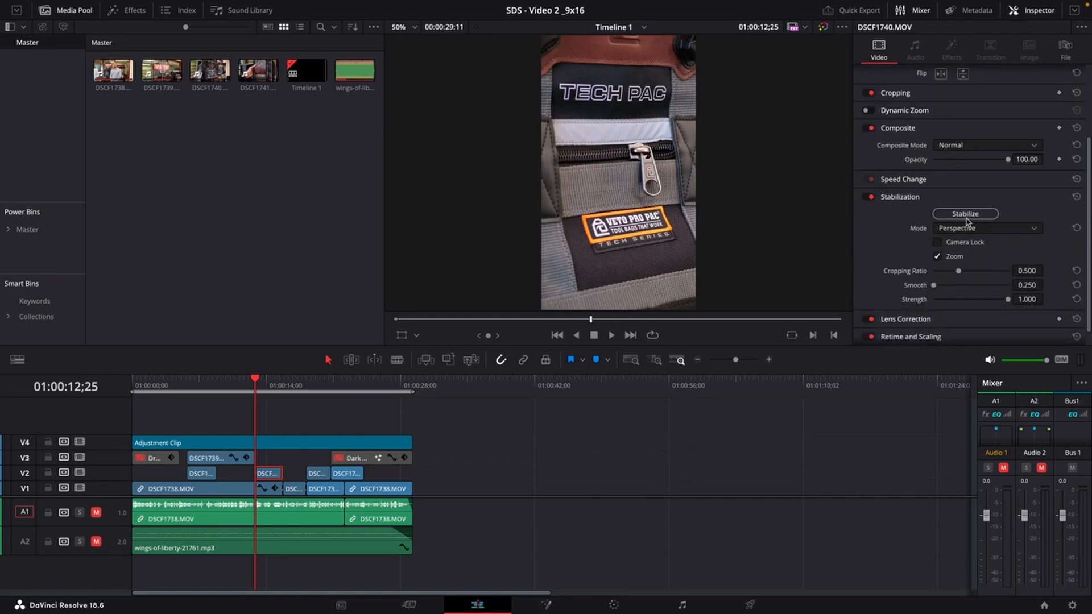
{"action": "left_click", "coordinate": [972, 229]}
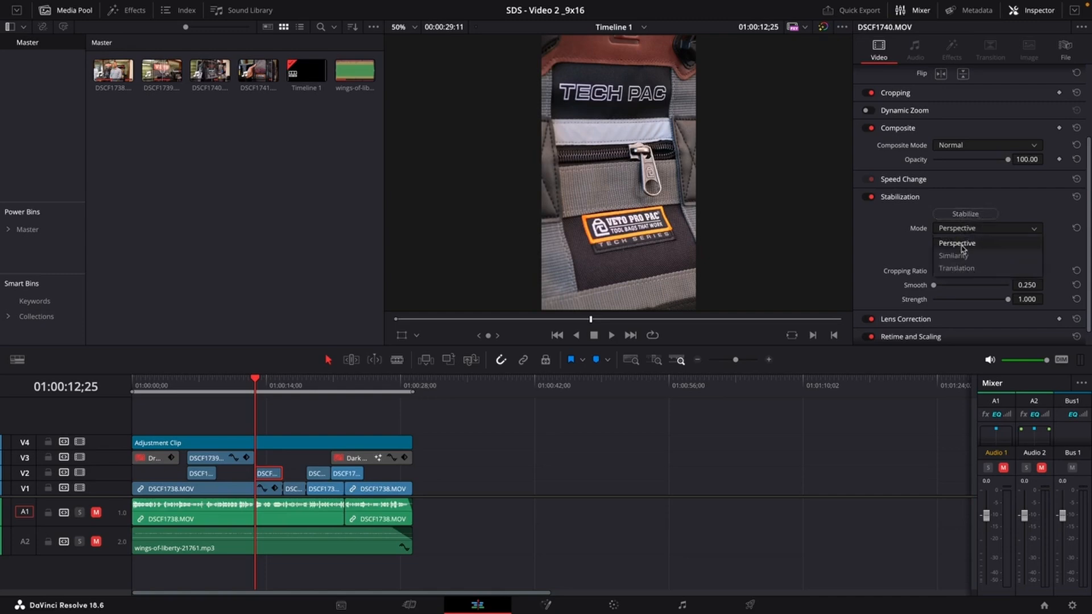
{"action": "left_click", "coordinate": [967, 214]}
{"action": "left_click", "coordinate": [967, 216]}
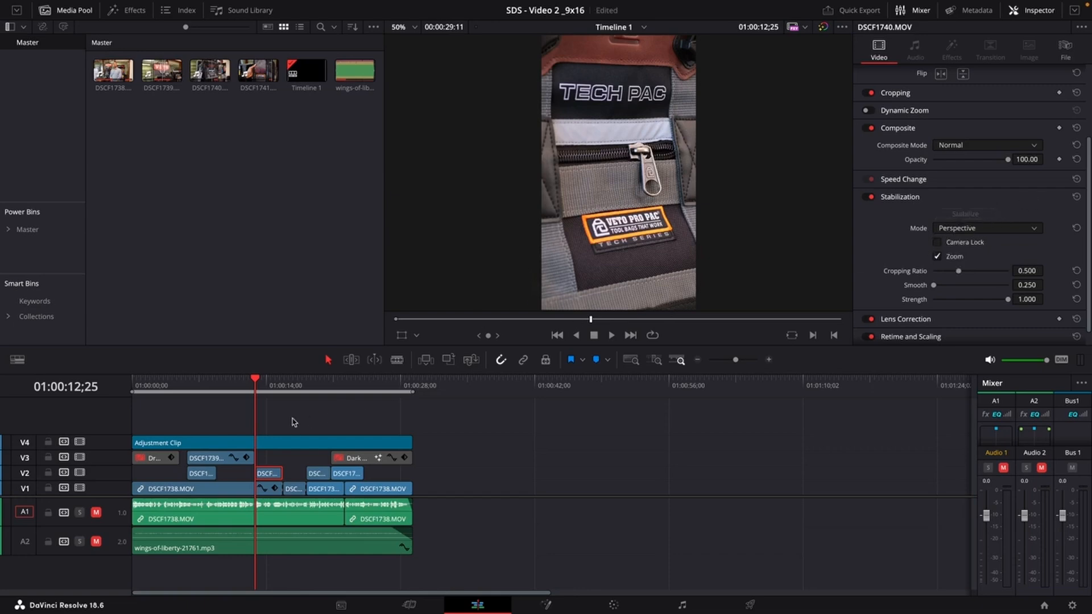
Play the timeline briefly to review the stabilized DSCF1740.MOV clip.
{"action": "left_click", "coordinate": [293, 422]}
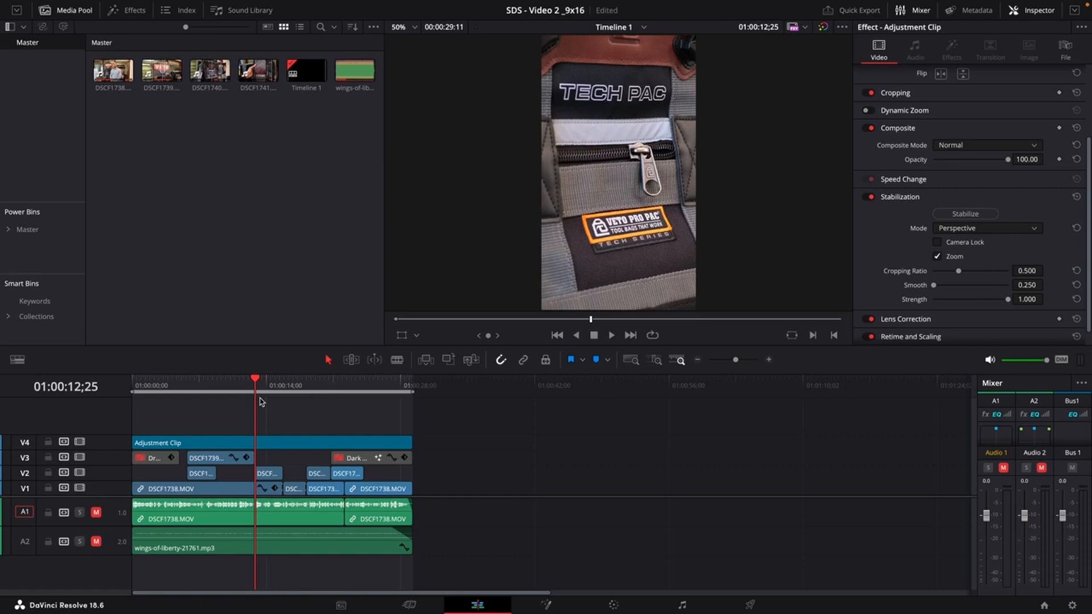
{"action": "key", "text": "space"}
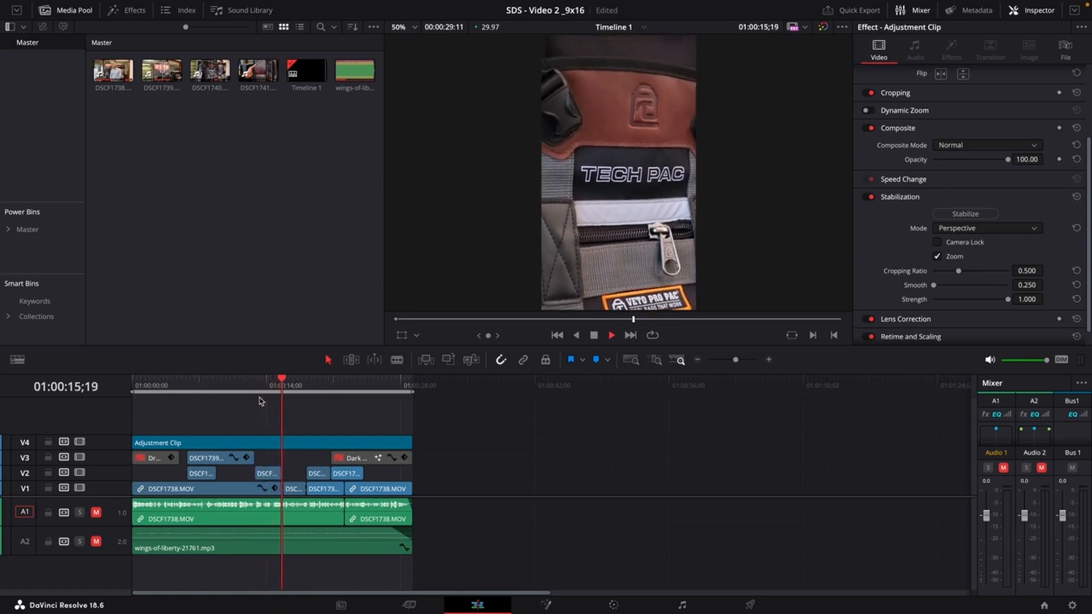
{"action": "key", "text": "space"}
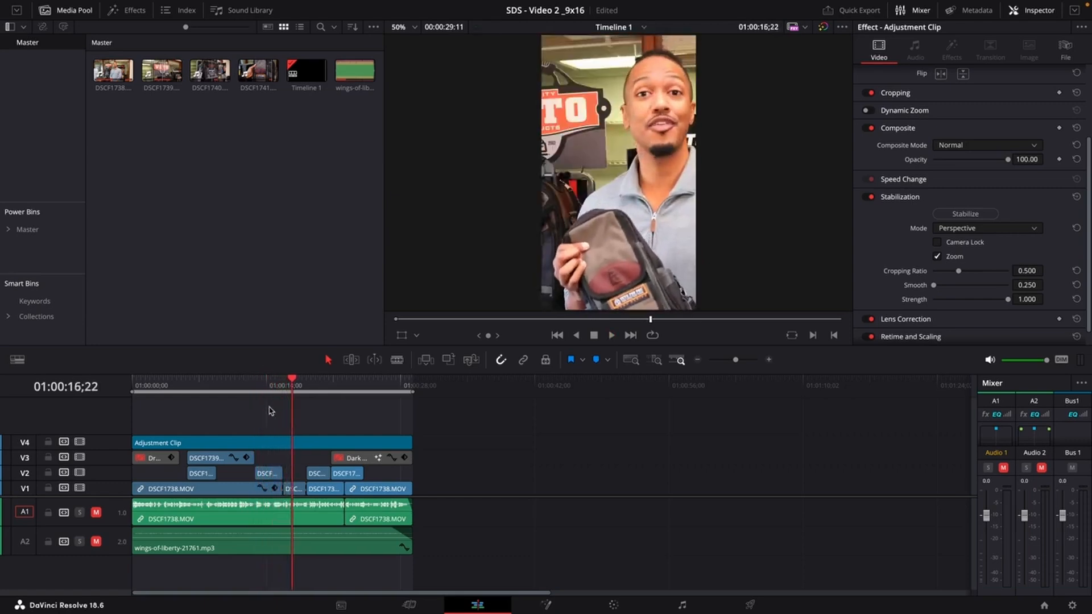
Reset the zoom and position of the DSCF1738.MOV segment on V1, then set its X position to -65.
{"action": "left_click", "coordinate": [296, 492]}
{"action": "scroll", "coordinate": [900, 223], "scroll_direction": "down", "scroll_amount": 1}
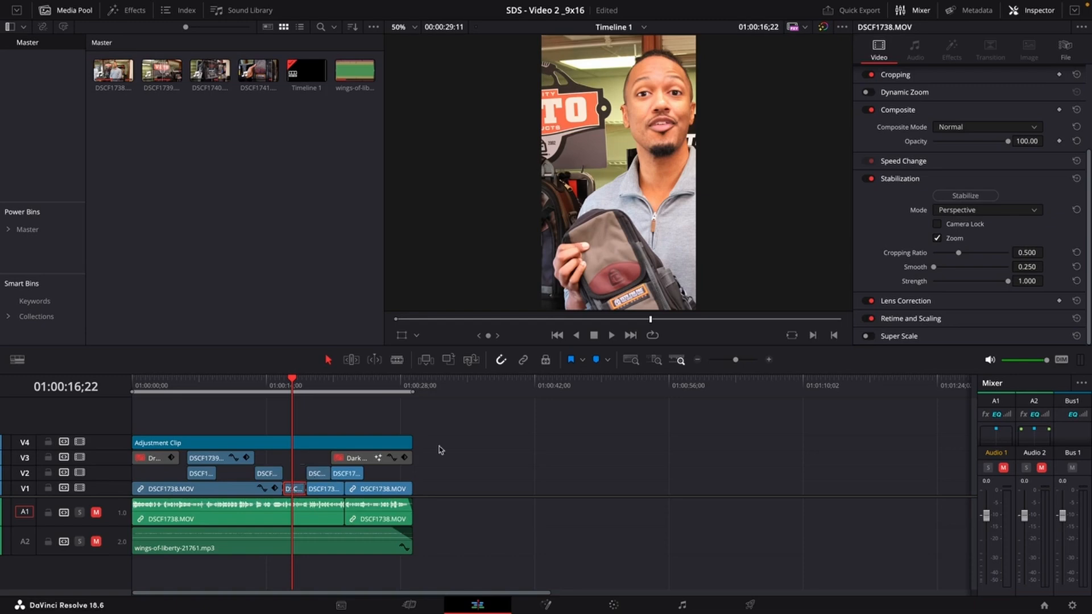
{"action": "scroll", "coordinate": [902, 228], "scroll_direction": "up", "scroll_amount": 6}
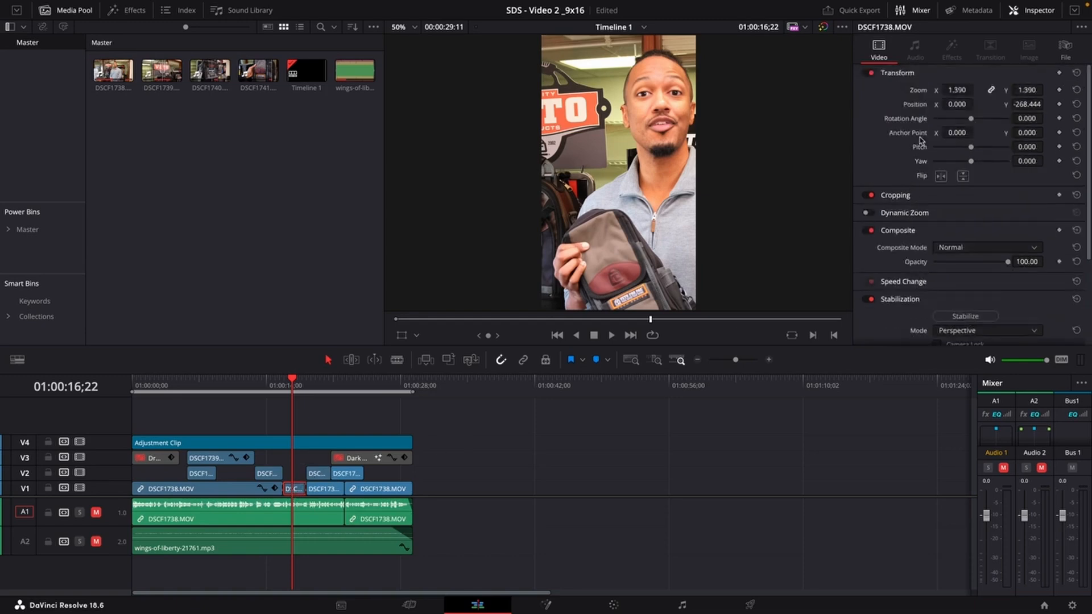
{"action": "double_click", "coordinate": [921, 105]}
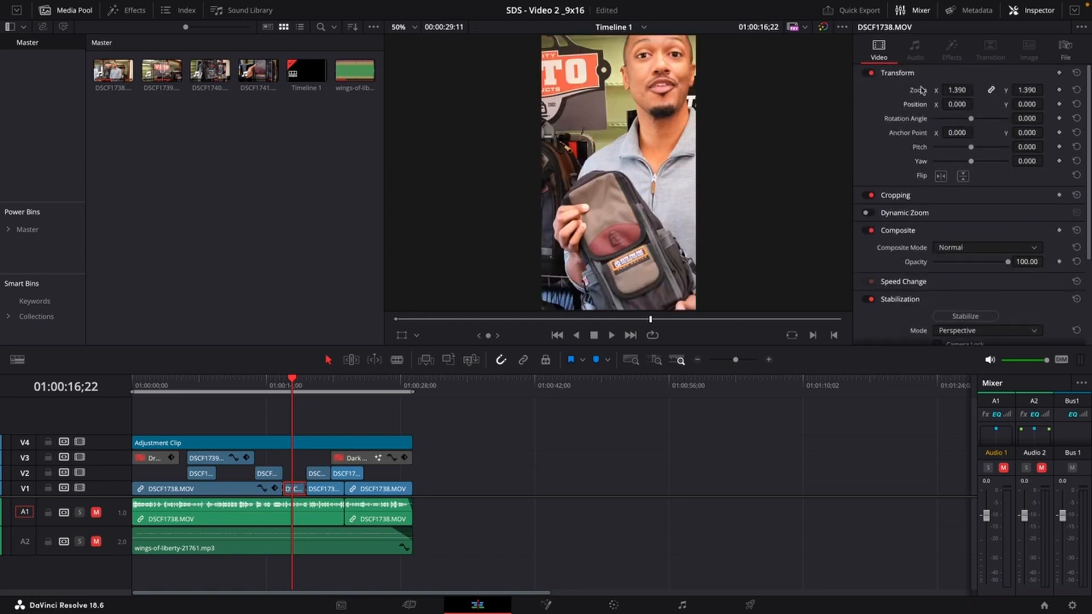
{"action": "double_click", "coordinate": [921, 89]}
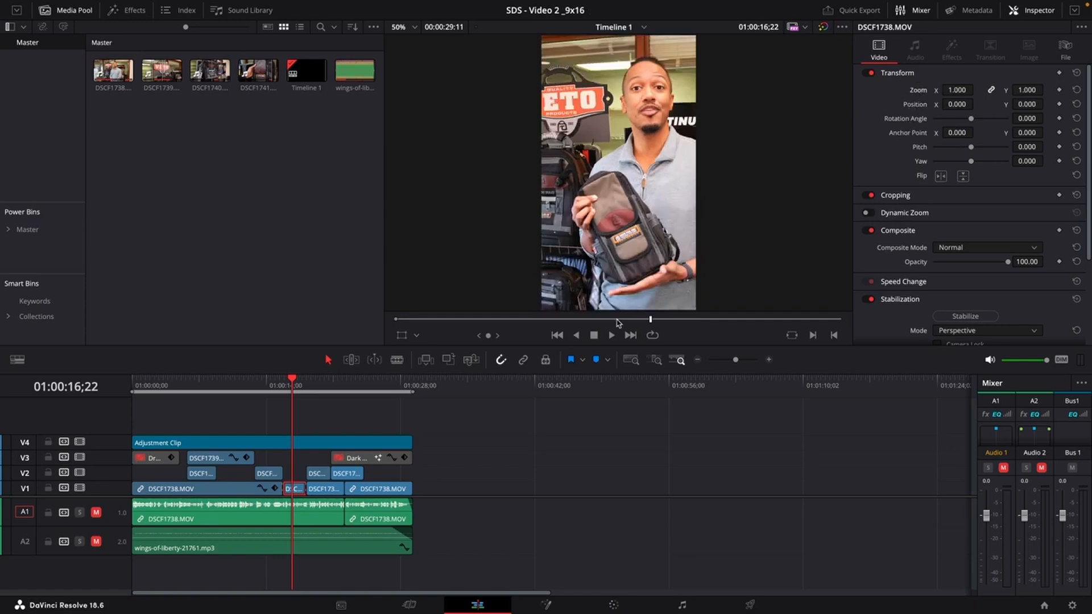
{"action": "left_click_drag", "start_coordinate": [955, 104], "coordinate": [979, 131]}
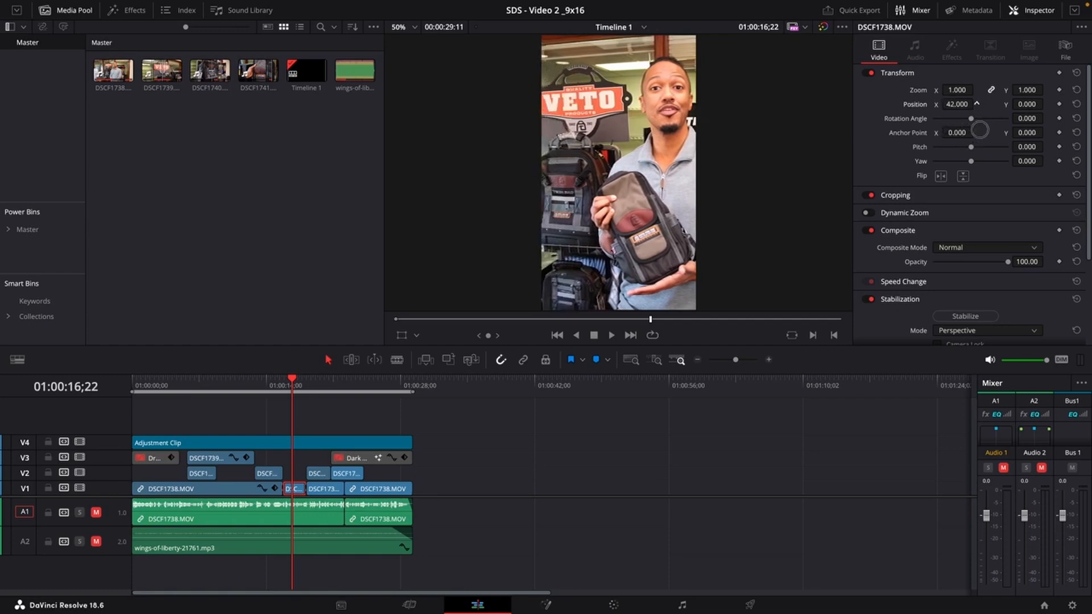
{"action": "left_click_drag", "start_coordinate": [979, 131], "coordinate": [953, 104]}
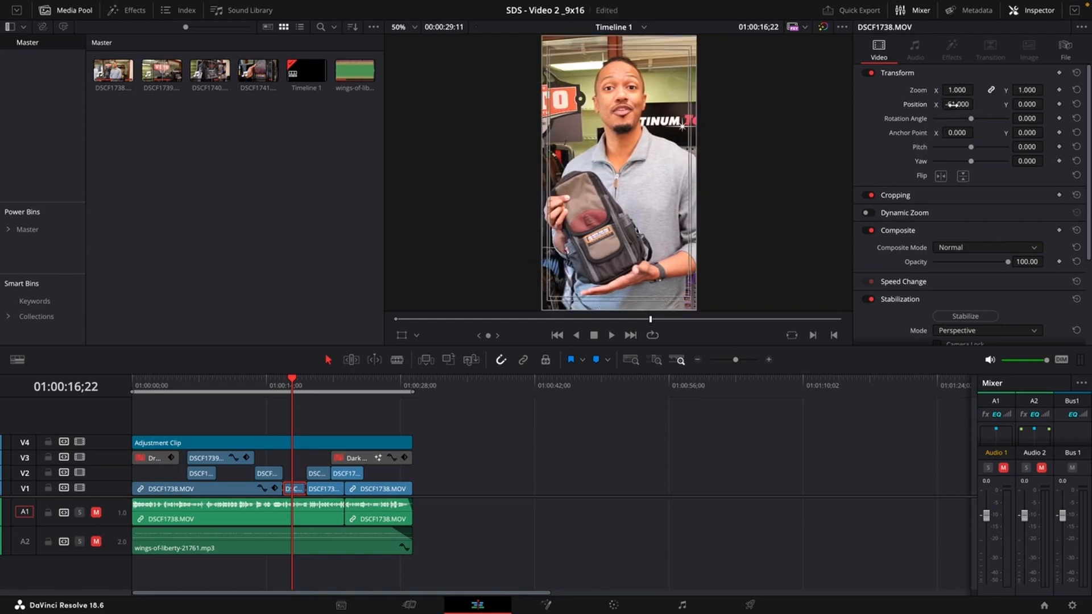
{"action": "left_click_drag", "start_coordinate": [956, 104], "coordinate": [956, 105]}
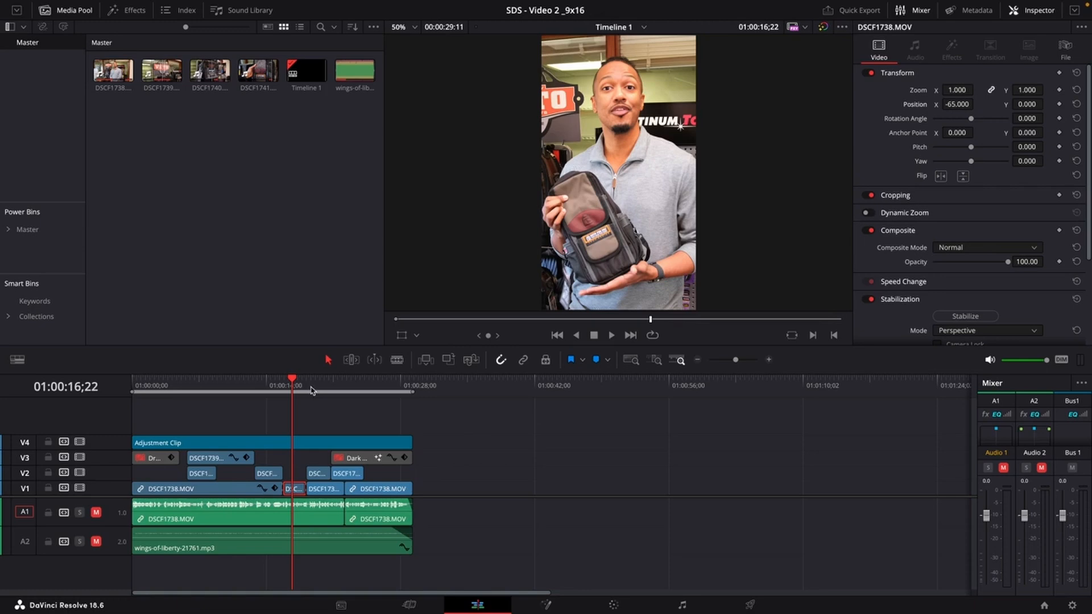
Play back the reframed DSCF1738.MOV section from around the 14-second mark to review it.
{"action": "left_click", "coordinate": [269, 388]}
{"action": "key", "text": "space"}
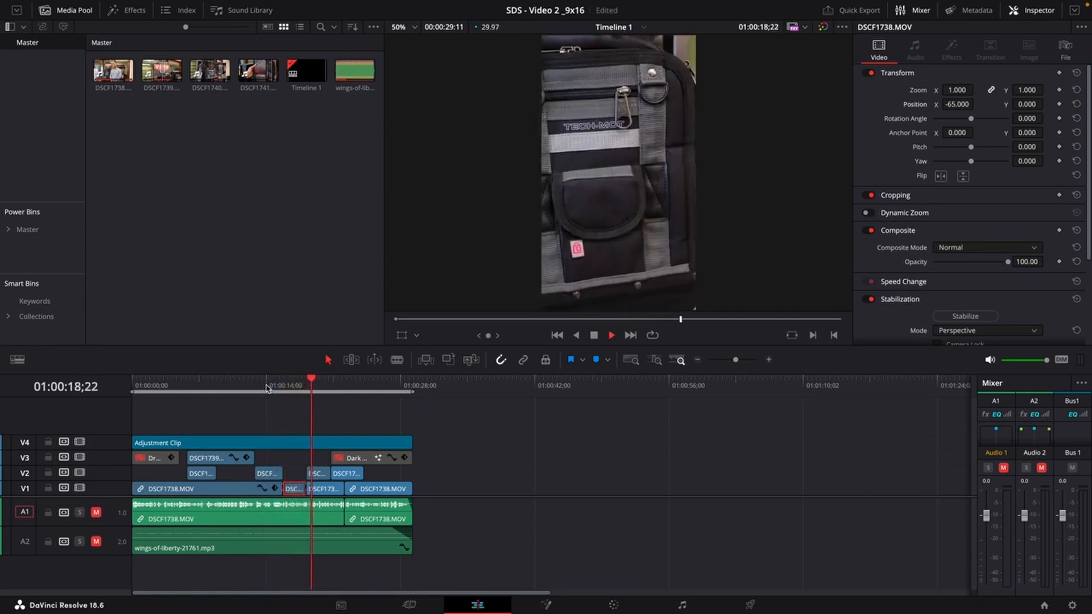
{"action": "key", "text": "space"}
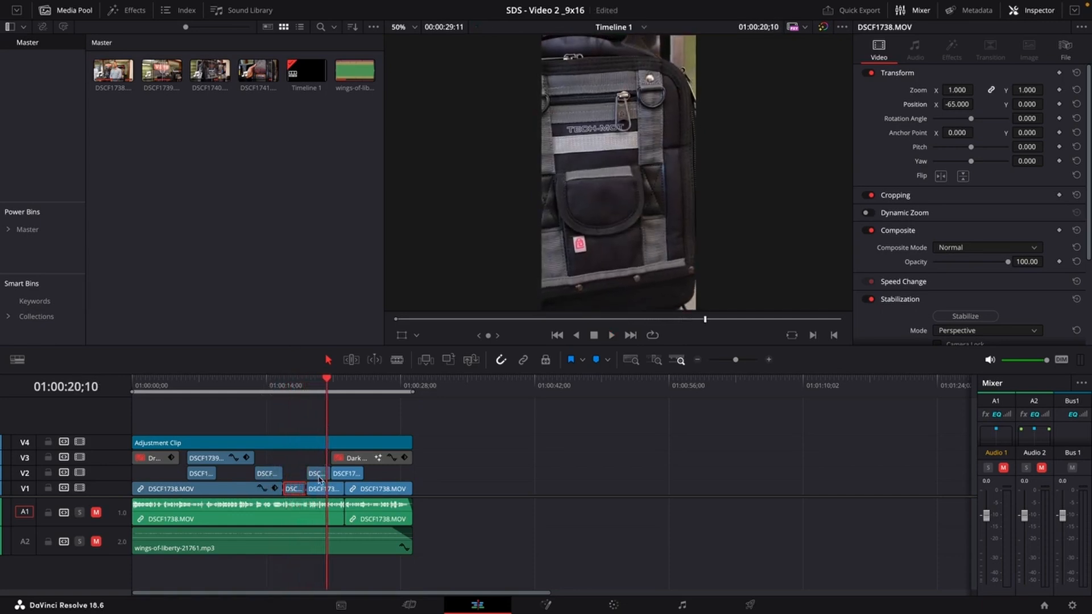
Set the X position of the short DSCF1741.MOV clip on V2 to 63.
{"action": "left_click", "coordinate": [318, 473]}
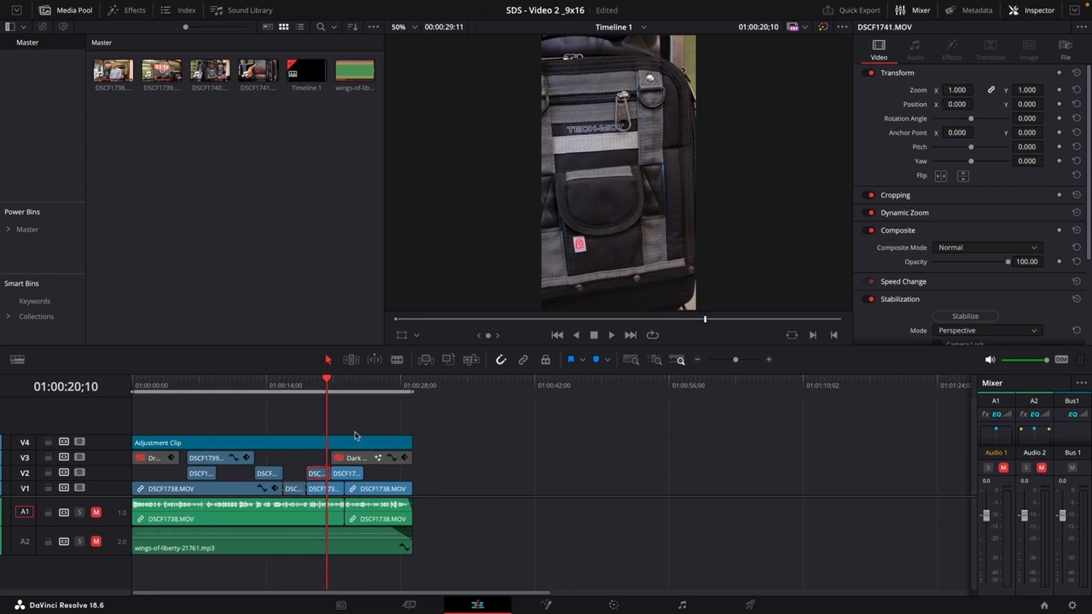
{"action": "scroll", "coordinate": [326, 464], "scroll_direction": "up", "scroll_amount": 6}
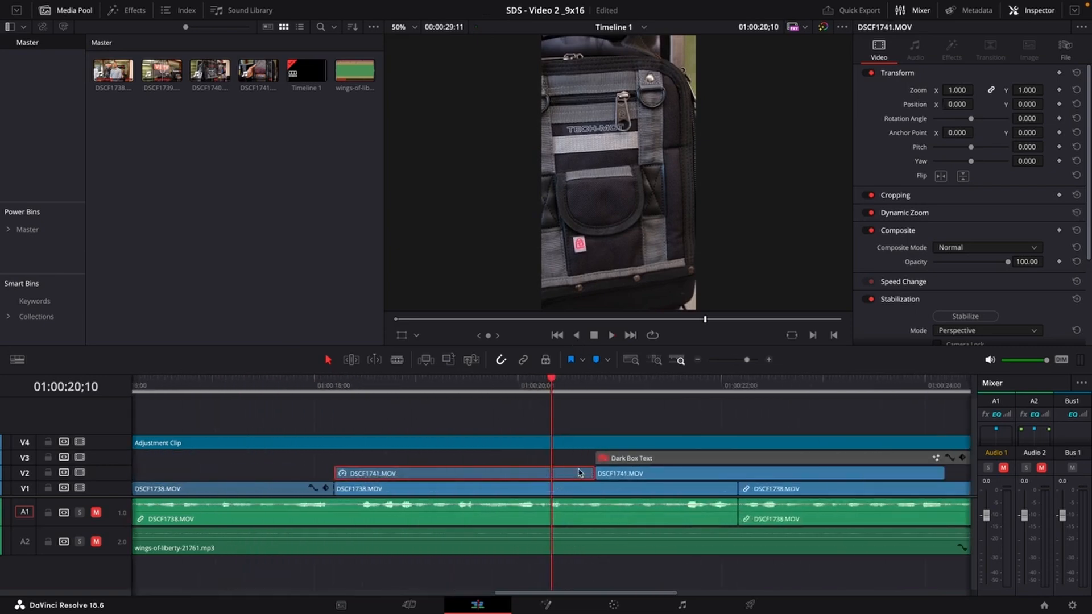
{"action": "scroll", "coordinate": [504, 471], "scroll_direction": "down", "scroll_amount": 1}
{"action": "scroll", "coordinate": [504, 471], "scroll_direction": "down", "scroll_amount": 1}
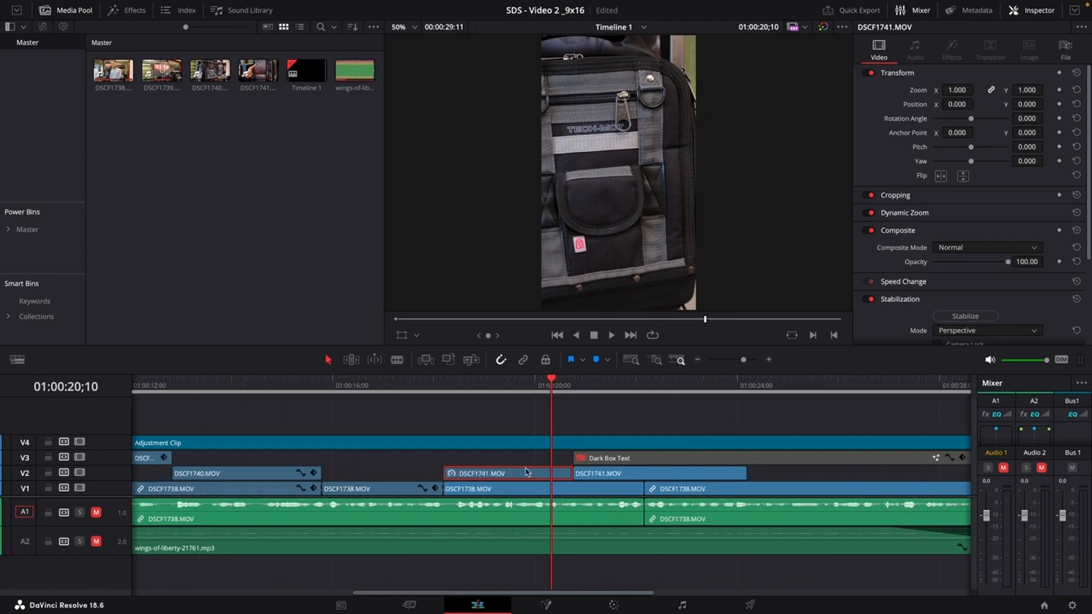
{"action": "left_click_drag", "start_coordinate": [947, 108], "coordinate": [988, 109]}
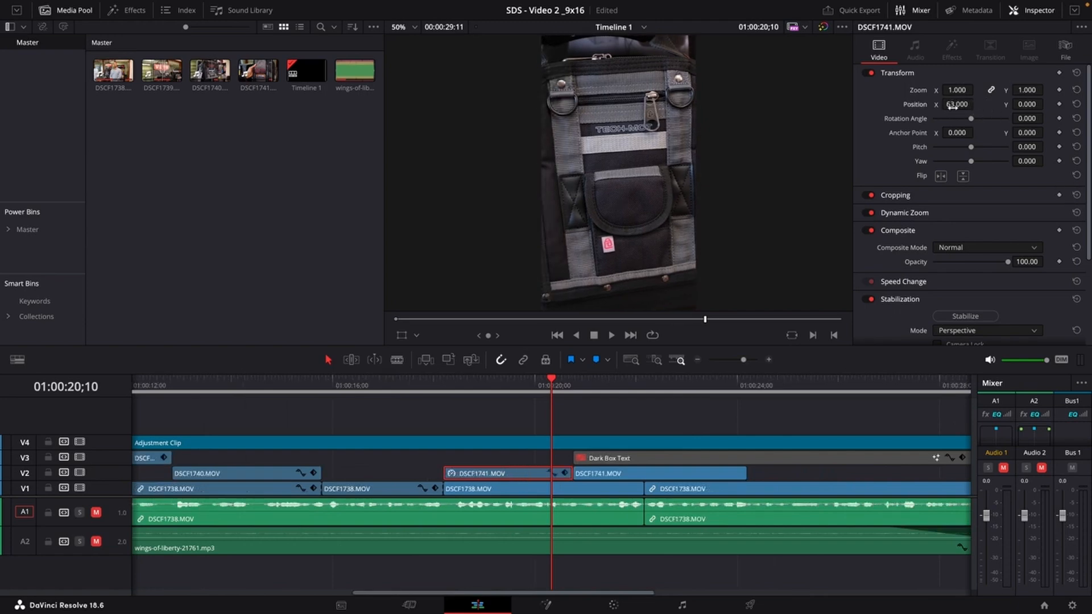
Play back and scrub through the DSCF1741.MOV clip to review its framing.
{"action": "left_click", "coordinate": [406, 389]}
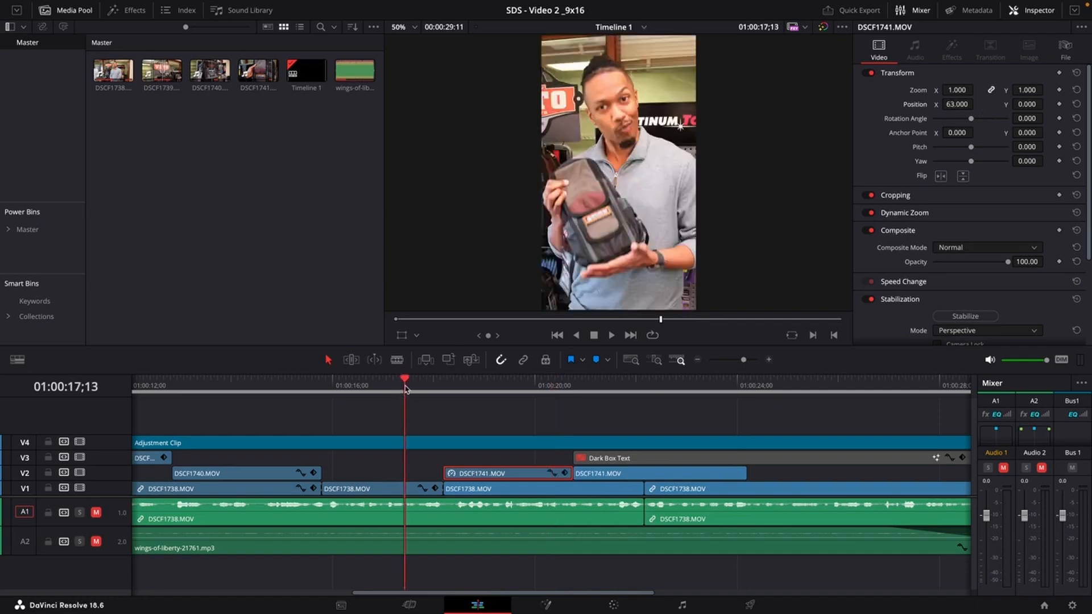
{"action": "key", "text": "space"}
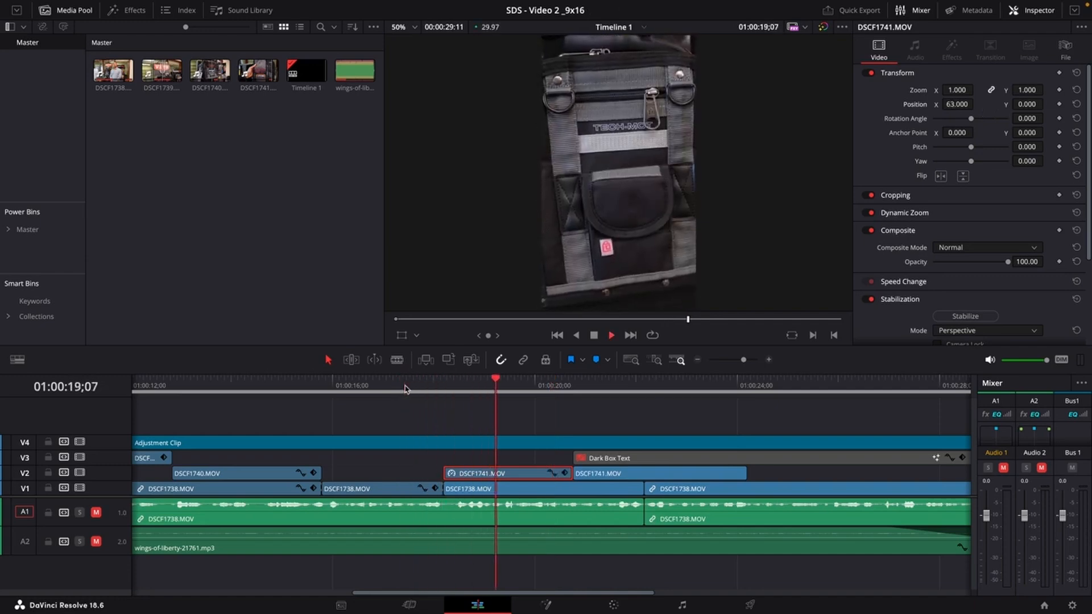
{"action": "key", "text": "space"}
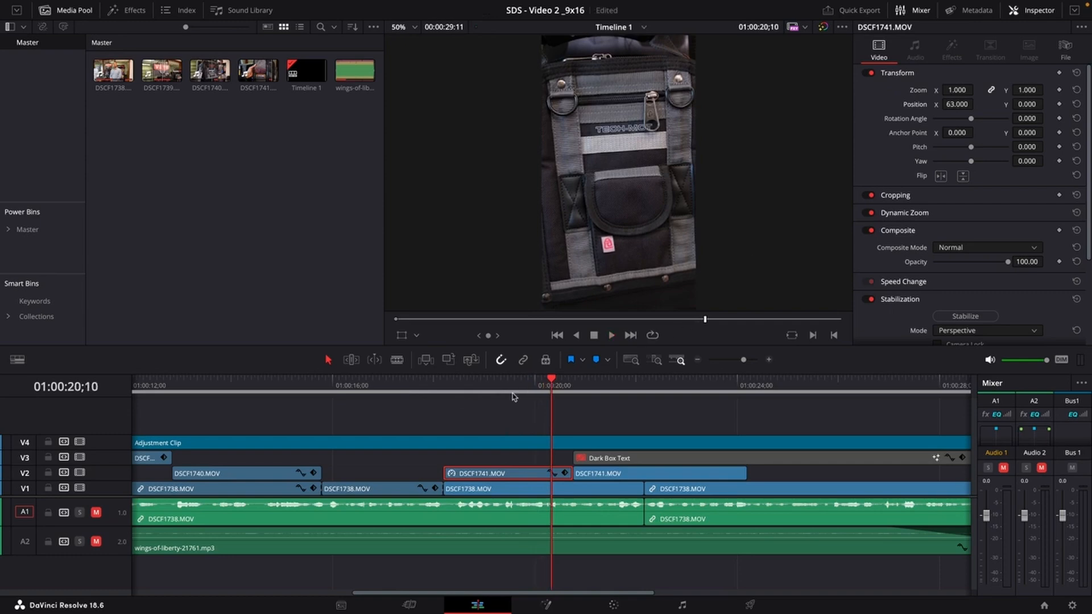
{"action": "mouse_move", "coordinate": [512, 394]}
{"action": "left_mouse_down"}
{"action": "mouse_move", "coordinate": [441, 395]}
{"action": "mouse_move", "coordinate": [504, 395]}
{"action": "left_mouse_up"}
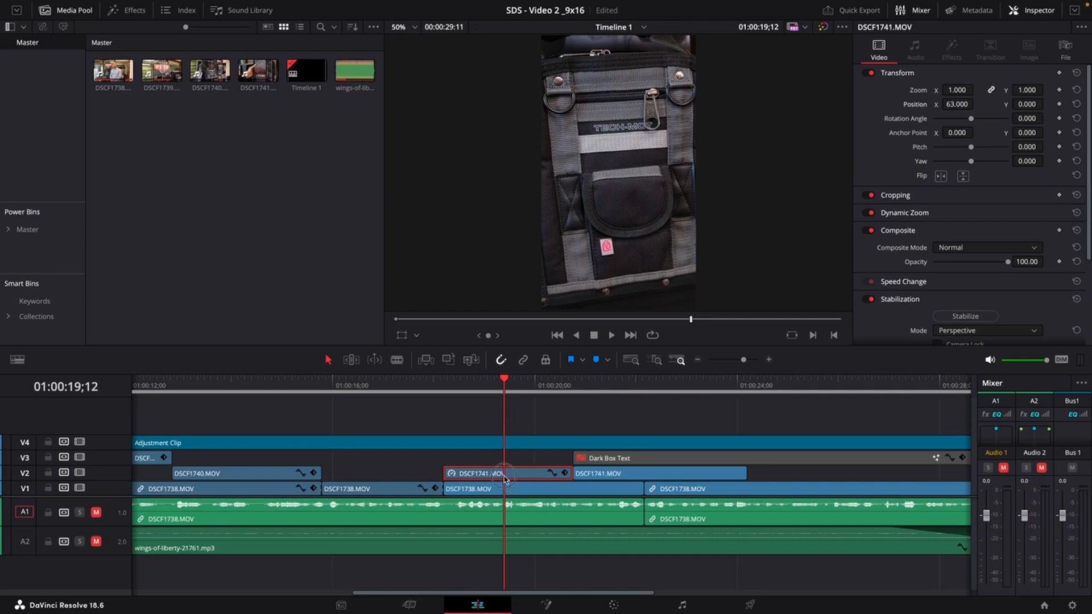
Try enabling Dynamic Zoom on the DSCF1741.MOV clip, then disable it again.
{"action": "left_click", "coordinate": [867, 214]}
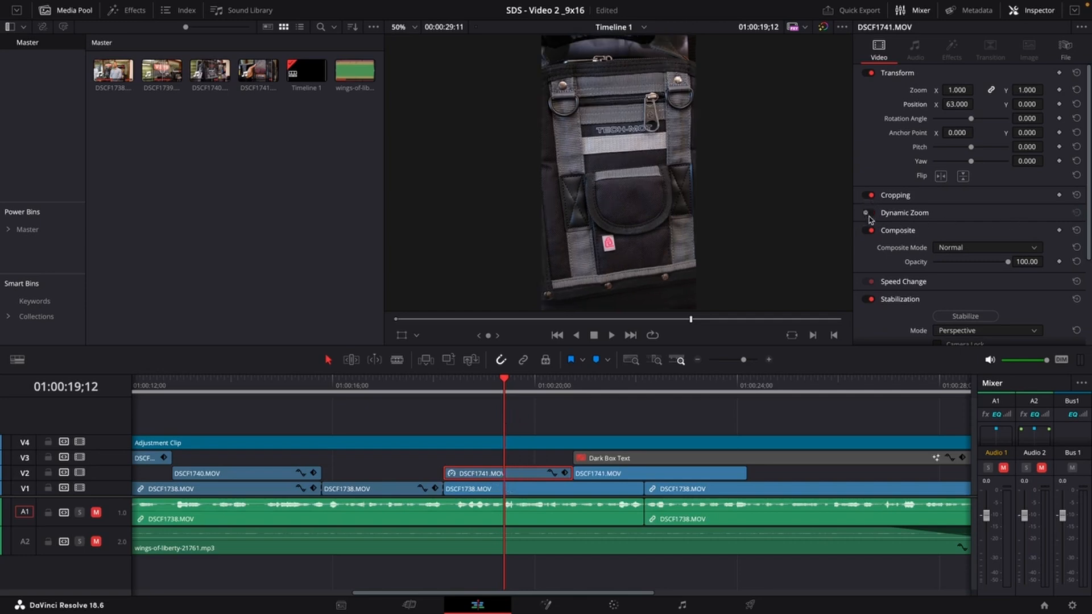
{"action": "left_click_drag", "start_coordinate": [448, 382], "coordinate": [499, 382]}
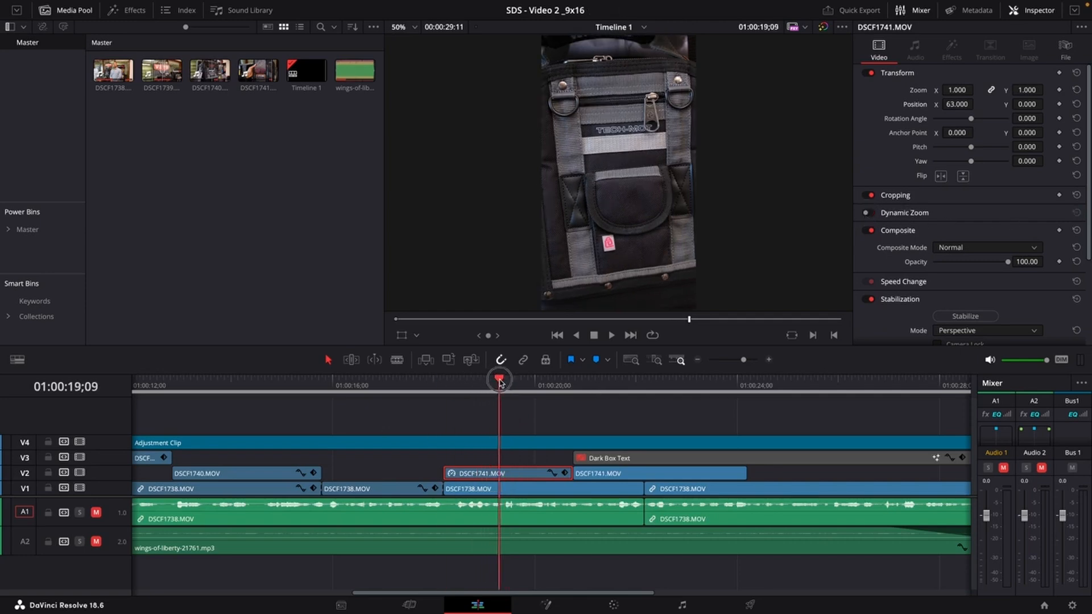
{"action": "left_click", "coordinate": [865, 214]}
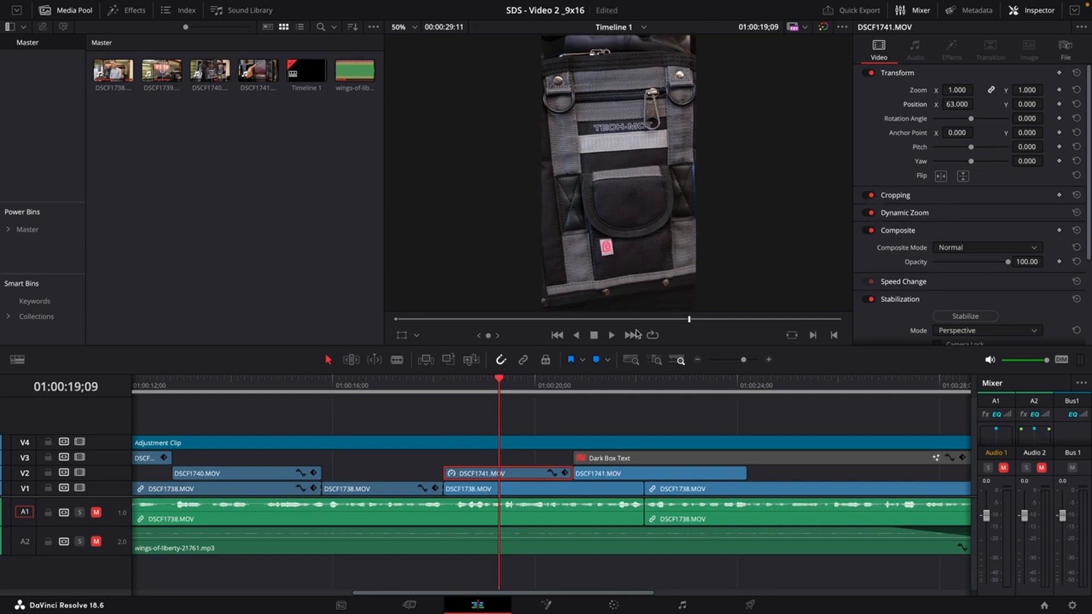
Try reducing the DSCF1741.MOV clip's zoom to 0.55, then undo the change.
{"action": "left_click", "coordinate": [416, 388]}
{"action": "key", "text": "space"}
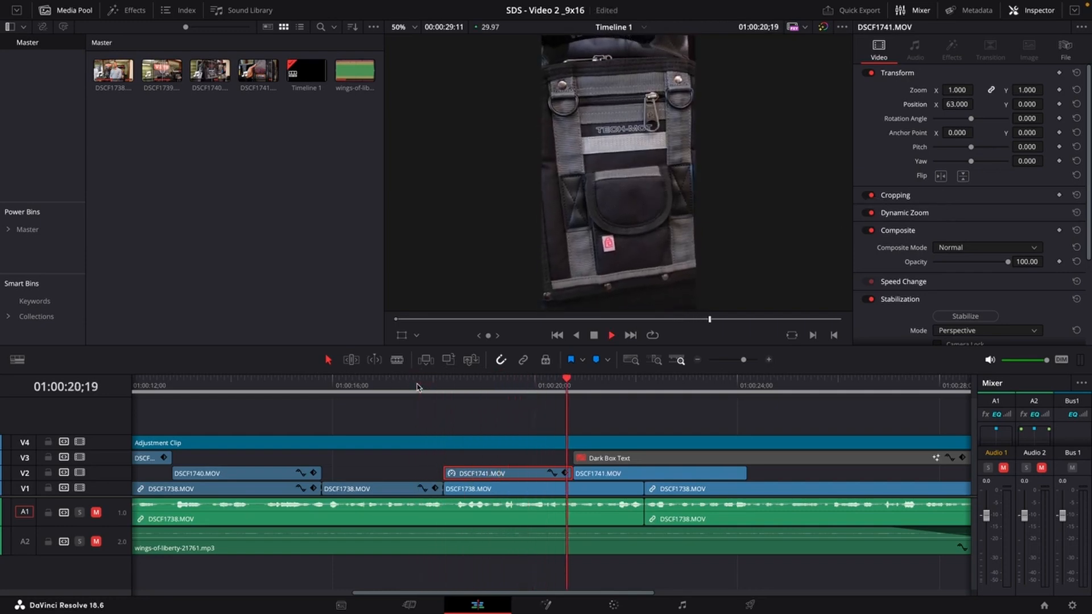
{"action": "left_click", "coordinate": [463, 387]}
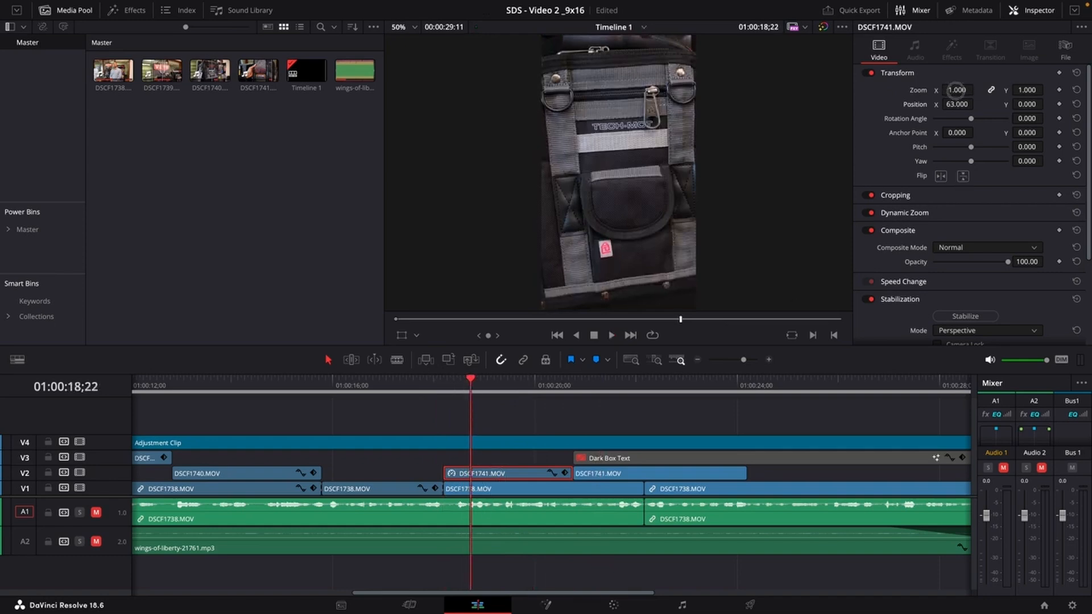
{"action": "left_click_drag", "start_coordinate": [959, 90], "coordinate": [919, 104]}
{"action": "left_click_drag", "start_coordinate": [927, 104], "coordinate": [931, 104]}
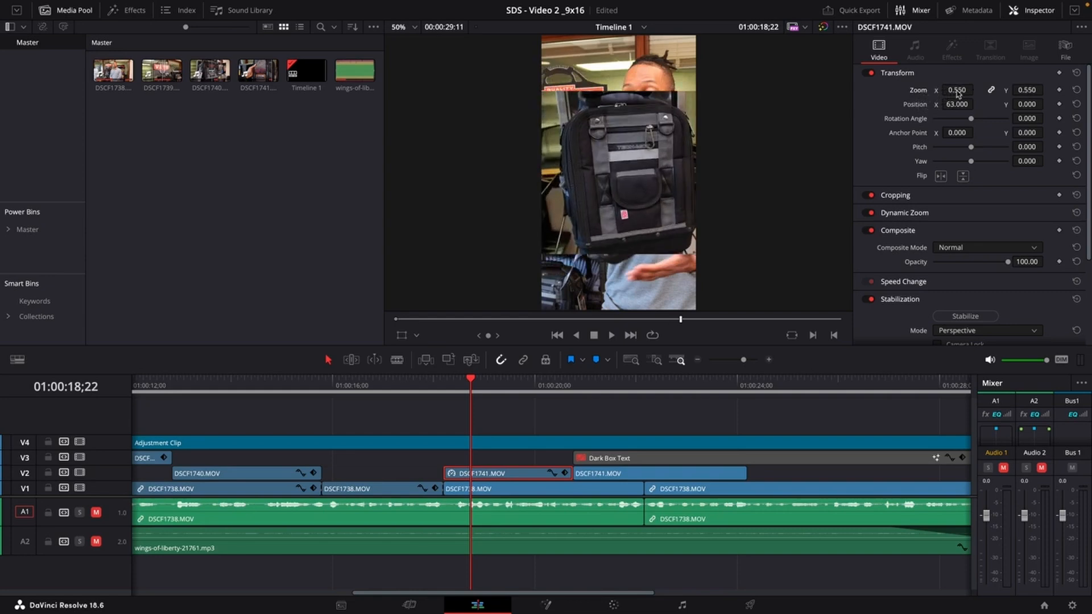
{"action": "key", "text": "super+z"}
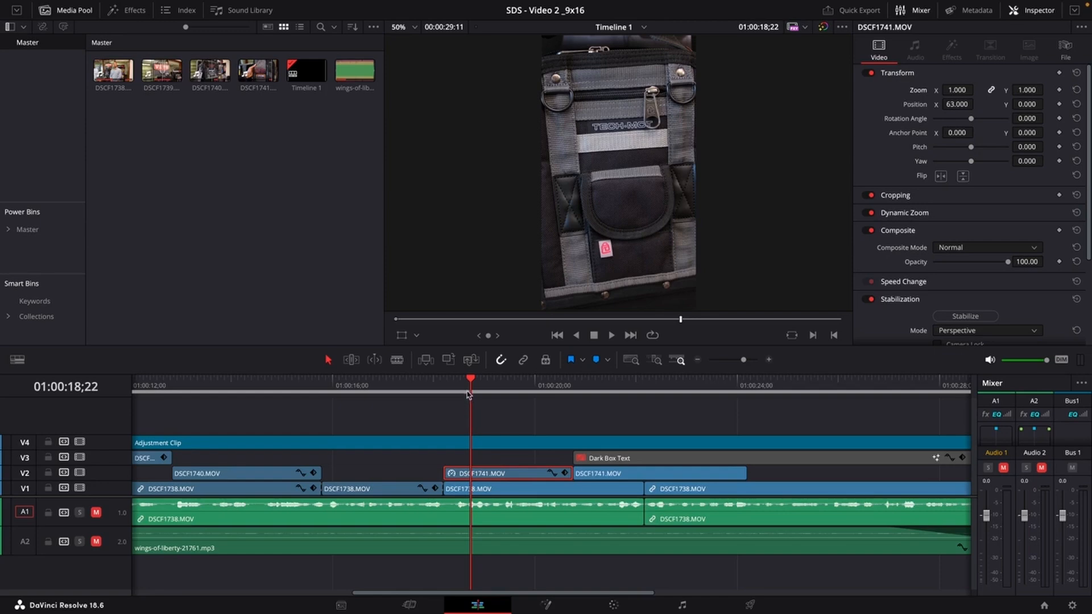
Try reducing the clip's zoom to 0.41, then reset the zoom to its default.
{"action": "left_click_drag", "start_coordinate": [467, 388], "coordinate": [499, 387]}
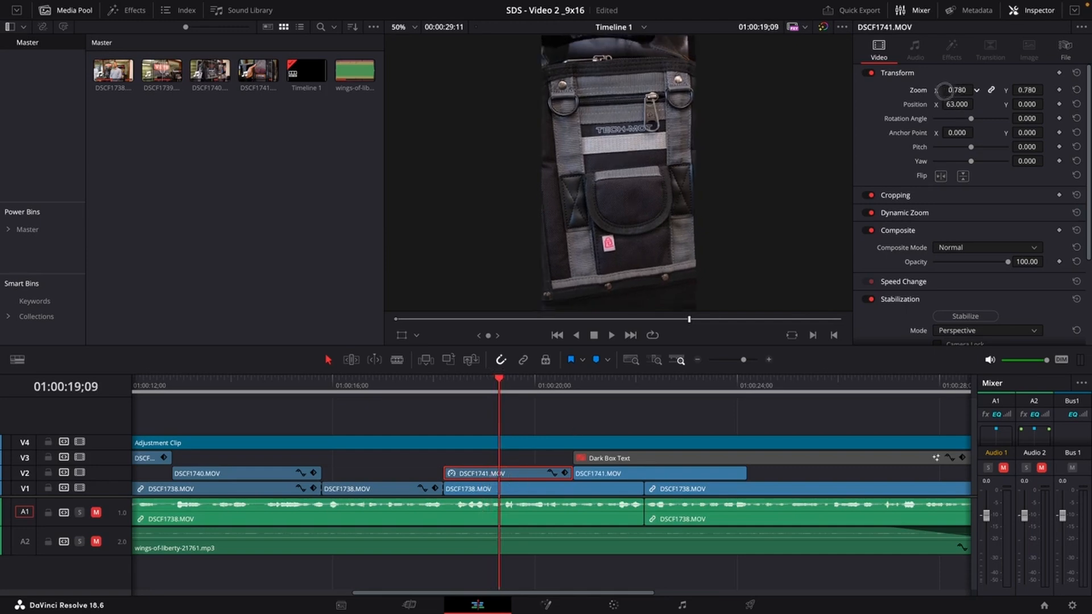
{"action": "left_click_drag", "start_coordinate": [959, 89], "coordinate": [924, 101]}
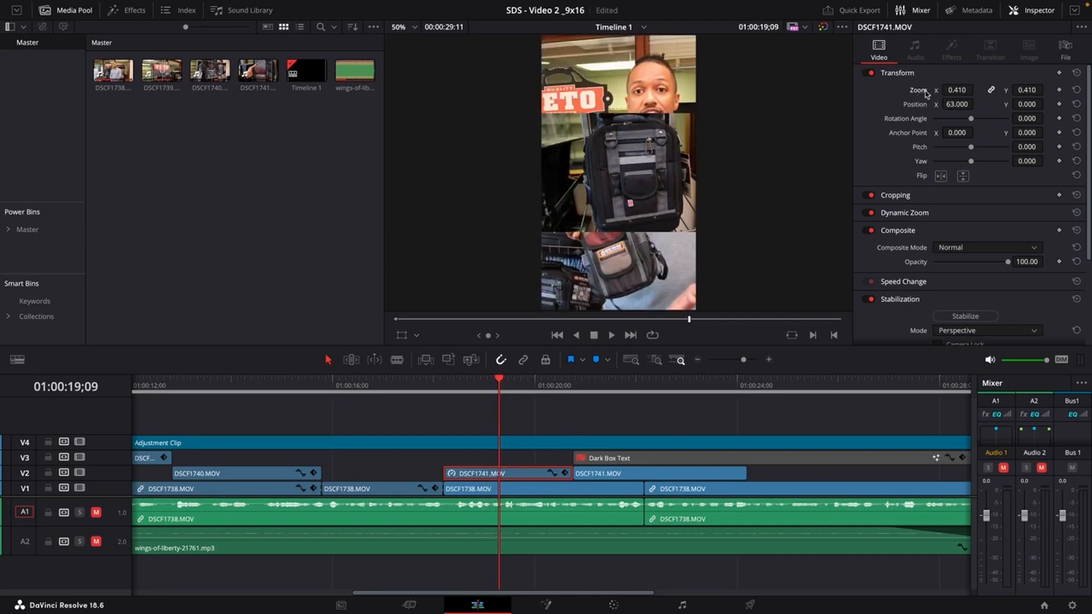
{"action": "double_click", "coordinate": [923, 92]}
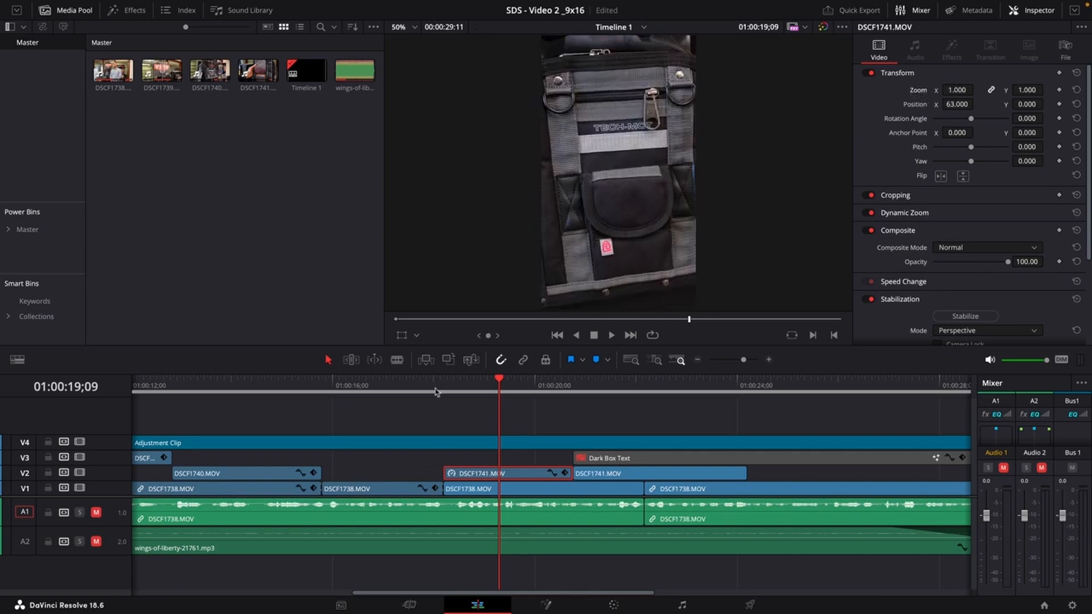
{"action": "left_click_drag", "start_coordinate": [435, 391], "coordinate": [418, 394]}
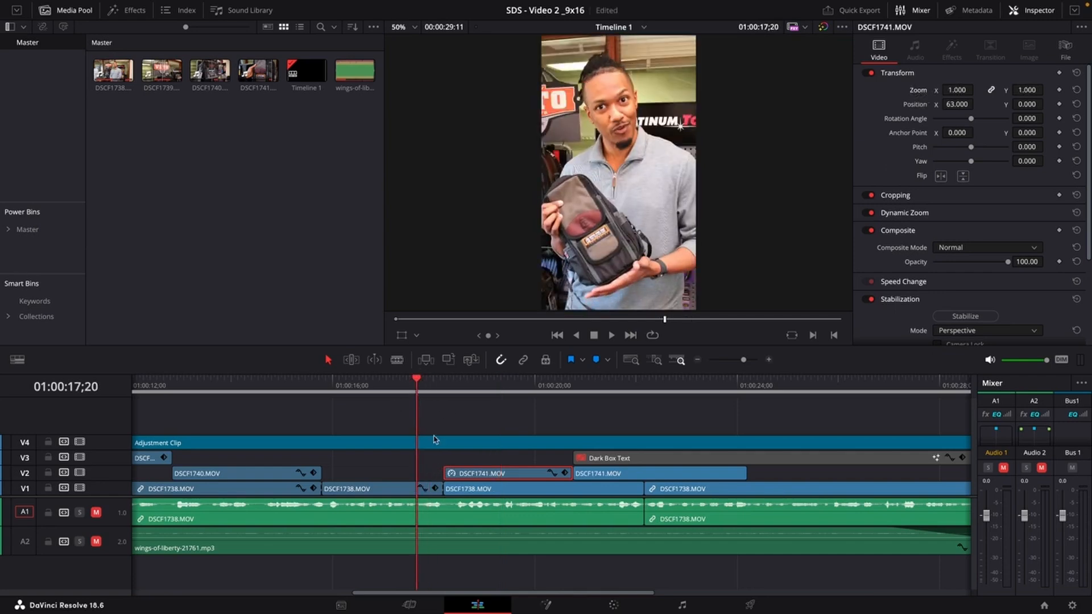
Play back and scrub the timeline around the second DSCF1741.MOV segment to review its framing.
{"action": "left_click", "coordinate": [460, 425]}
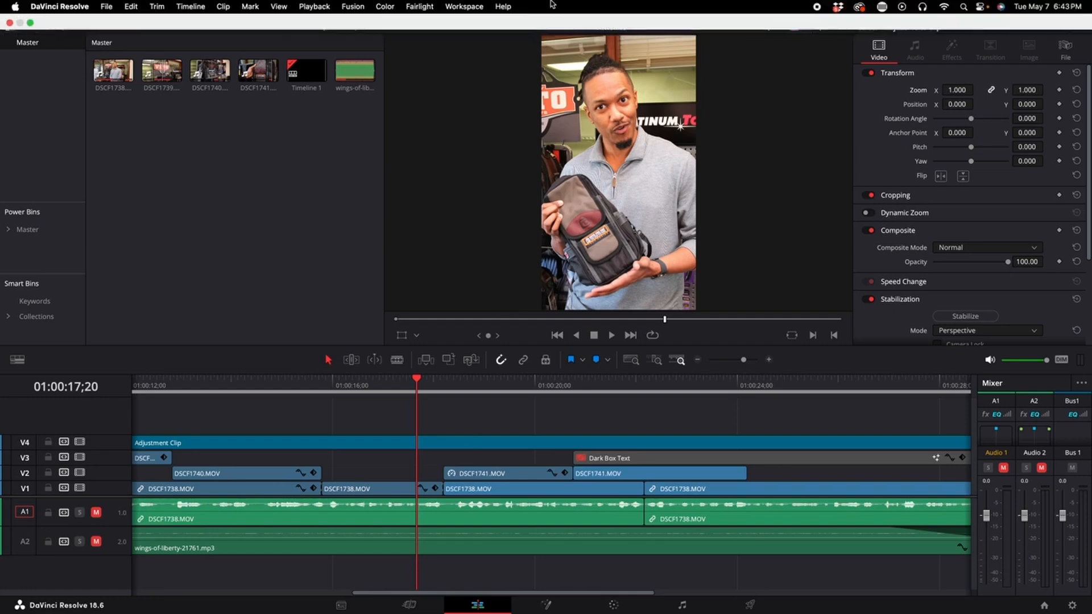
{"action": "left_click", "coordinate": [487, 423]}
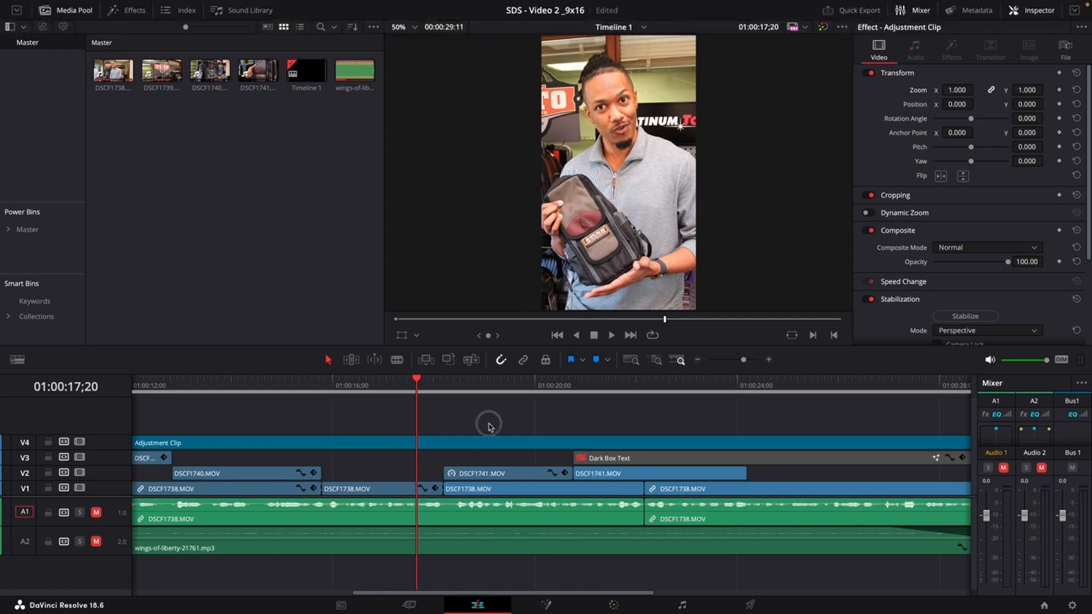
{"action": "key", "text": "space"}
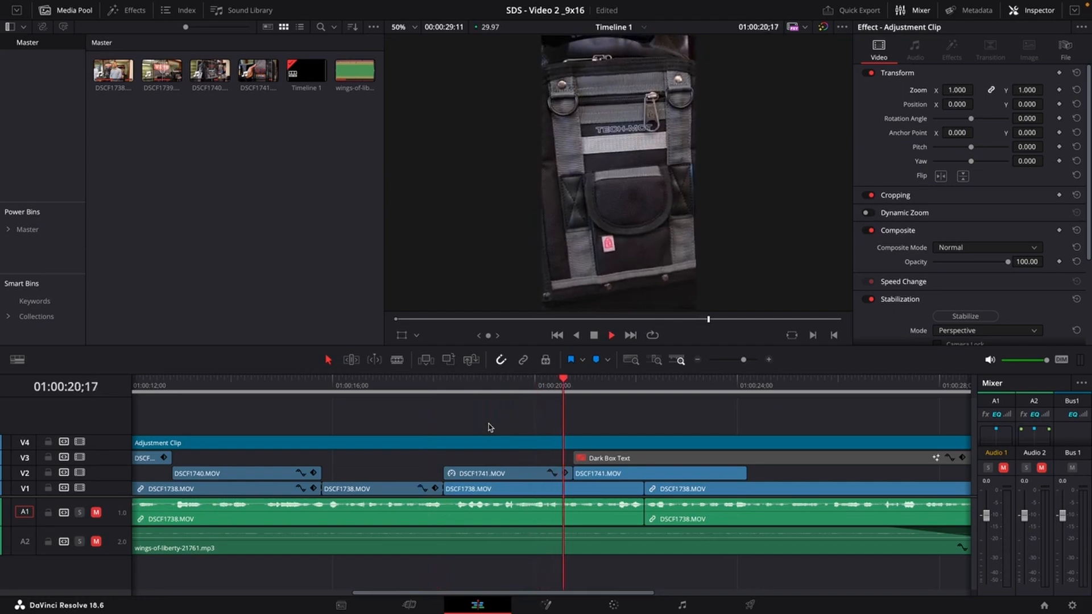
{"action": "left_click", "coordinate": [646, 389]}
{"action": "left_click_drag", "start_coordinate": [647, 391], "coordinate": [573, 415]}
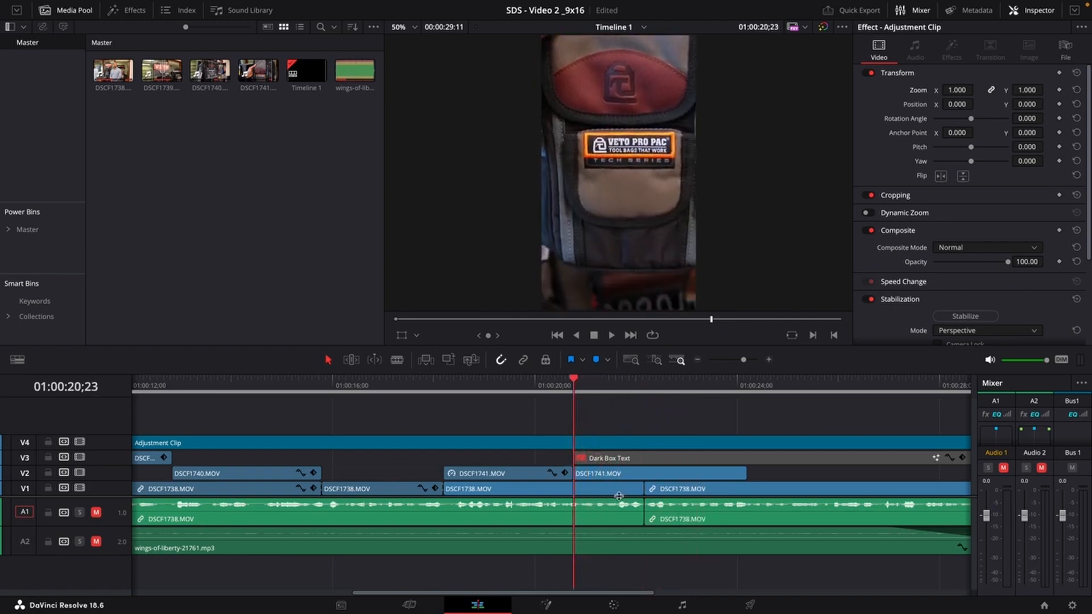
Open the second DSCF1741.MOV segment in the source viewer and play through it to find a better section.
{"action": "left_click", "coordinate": [619, 477]}
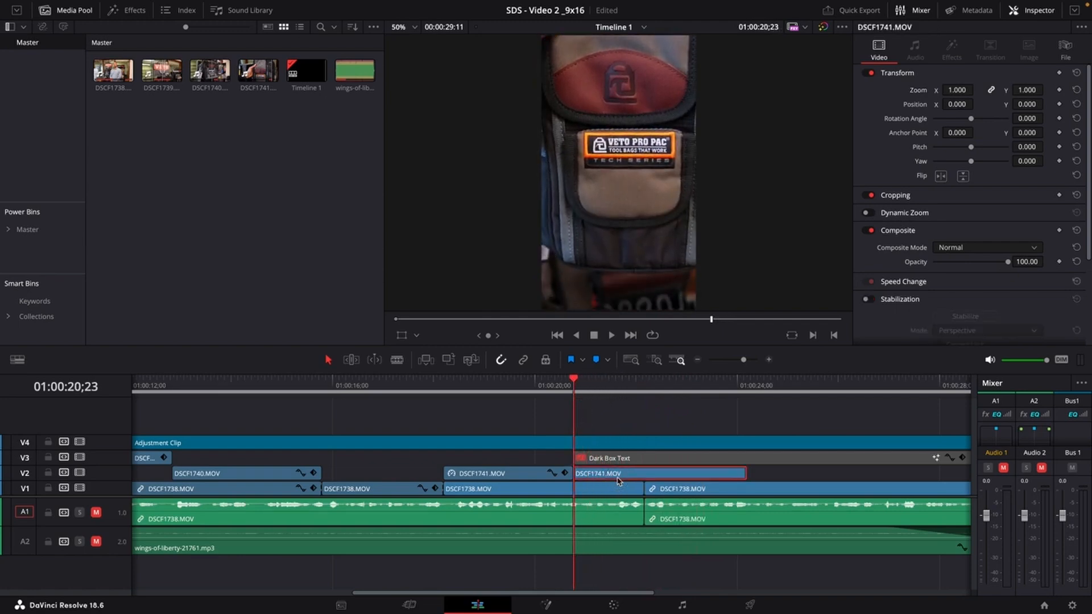
{"action": "double_click", "coordinate": [620, 481]}
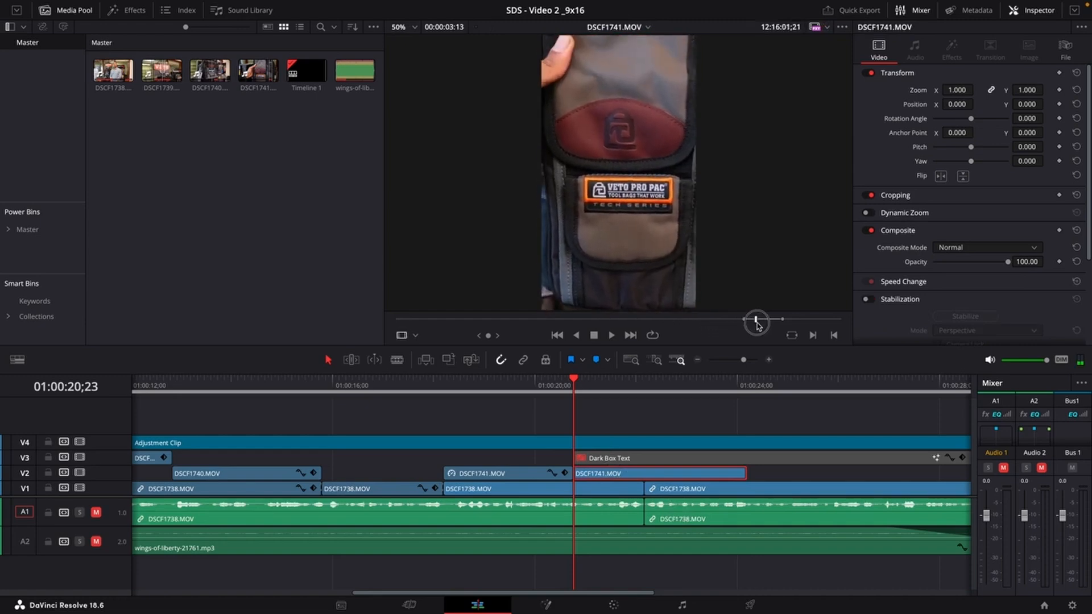
{"action": "mouse_move", "coordinate": [756, 324]}
{"action": "left_mouse_down"}
{"action": "mouse_move", "coordinate": [771, 322]}
{"action": "mouse_move", "coordinate": [736, 328]}
{"action": "left_mouse_up"}
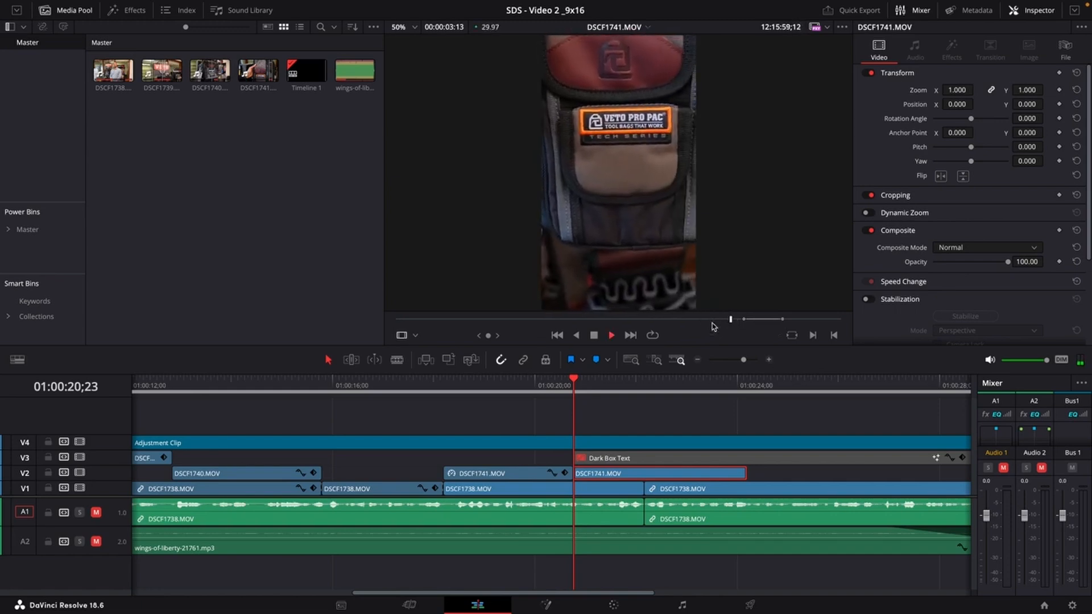
{"action": "key", "text": "space"}
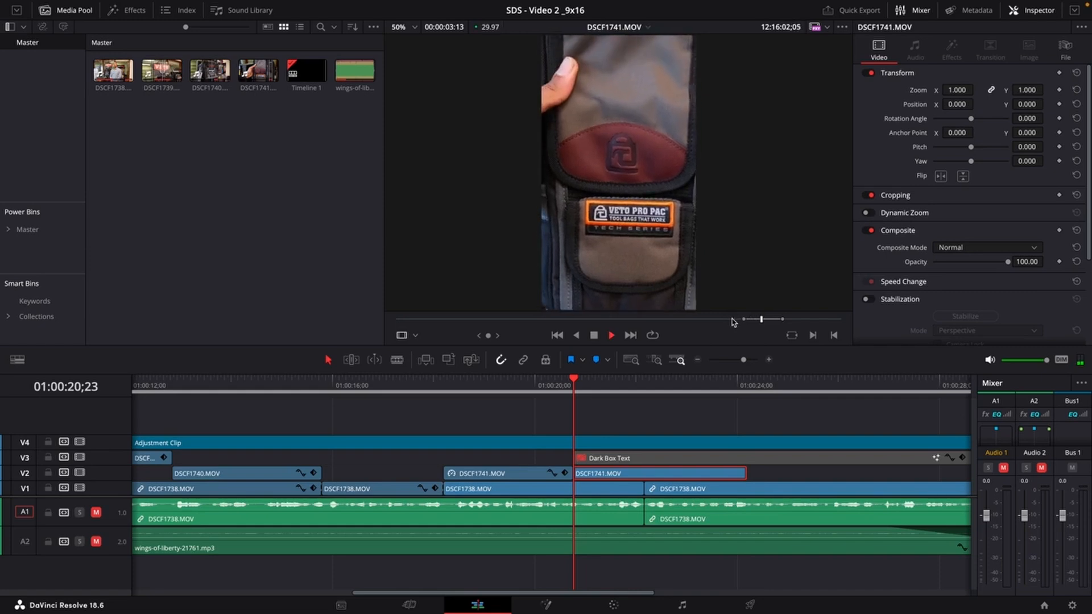
{"action": "key", "text": "space"}
{"action": "left_click_drag", "start_coordinate": [732, 320], "coordinate": [731, 323]}
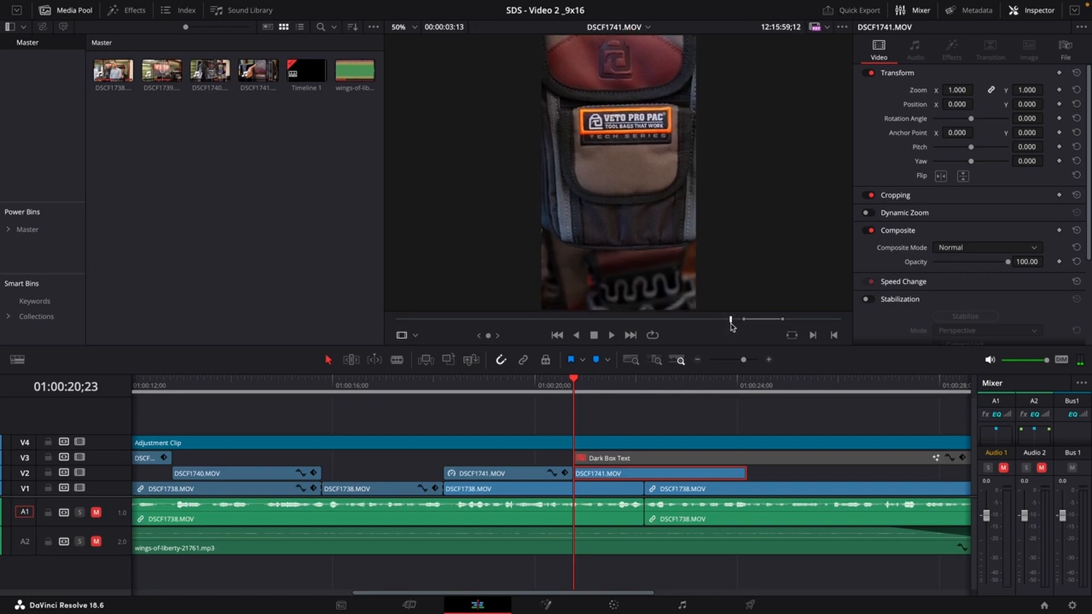
{"action": "key", "text": "space"}
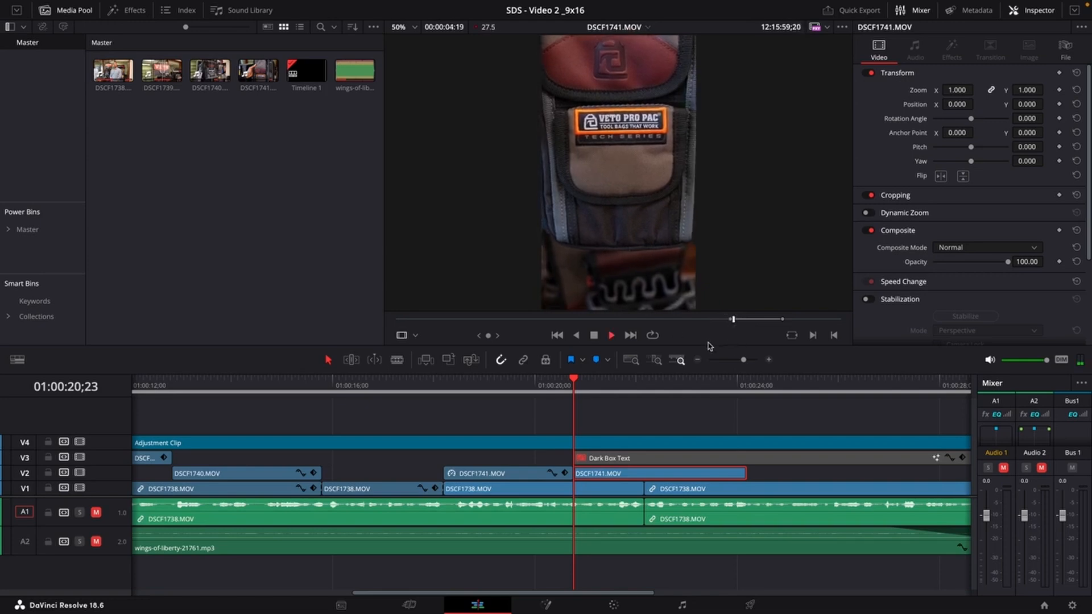
{"action": "key", "text": "space"}
Try placing a section of DSCF1741.MOV from the source viewer over the second segment on V2, then undo it.
{"action": "left_click_drag", "start_coordinate": [613, 270], "coordinate": [602, 436]}
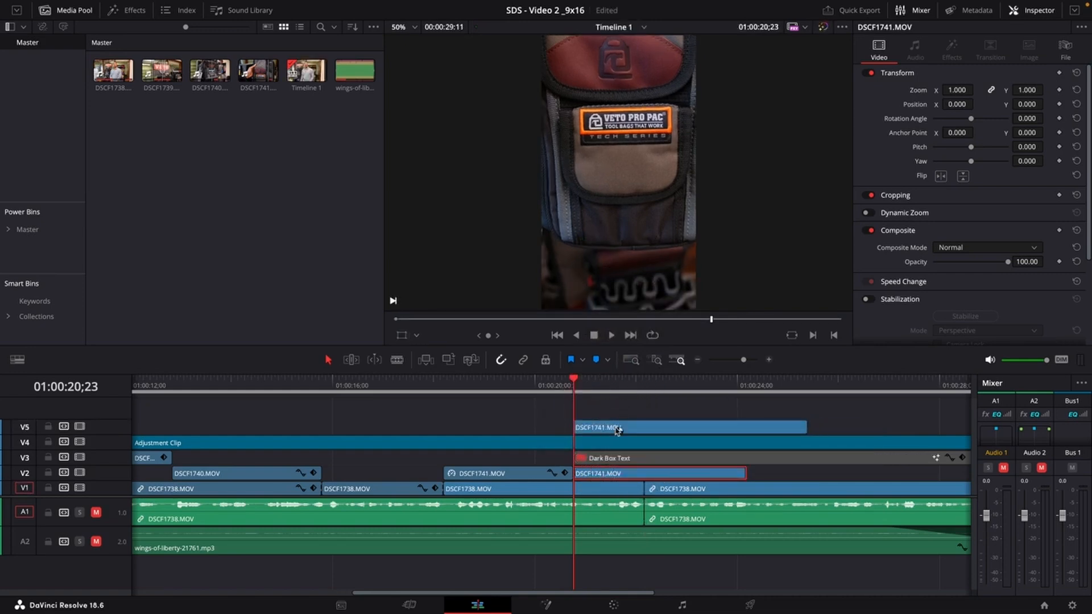
{"action": "left_click_drag", "start_coordinate": [617, 431], "coordinate": [613, 469]}
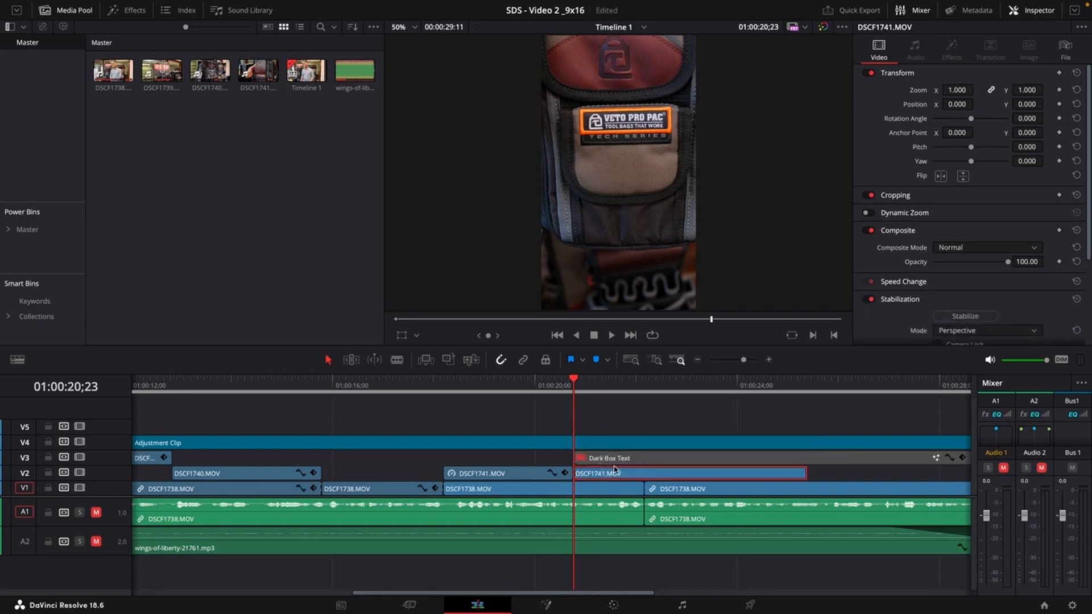
{"action": "key", "text": "ctrl+z"}
{"action": "left_click_drag", "start_coordinate": [800, 428], "coordinate": [675, 476]}
Play back the end of the vertical timeline to review the edit.
{"action": "left_click", "coordinate": [524, 387]}
{"action": "key", "text": "space"}
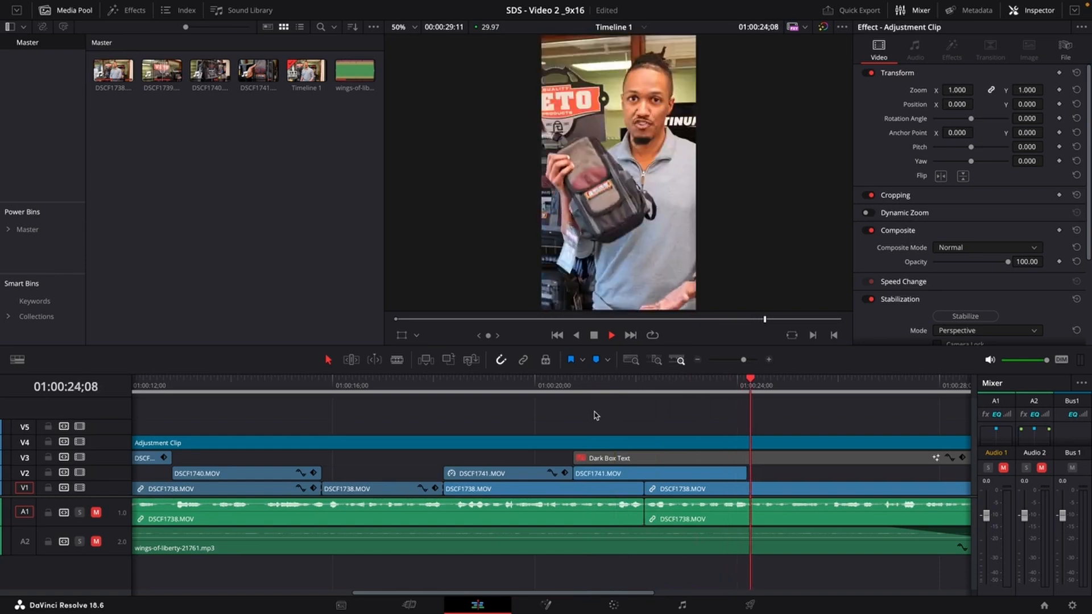
{"action": "key", "text": "space"}
{"action": "scroll", "coordinate": [730, 433], "scroll_direction": "up", "scroll_amount": 4}
{"action": "scroll", "coordinate": [683, 435], "scroll_direction": "down", "scroll_amount": 5}
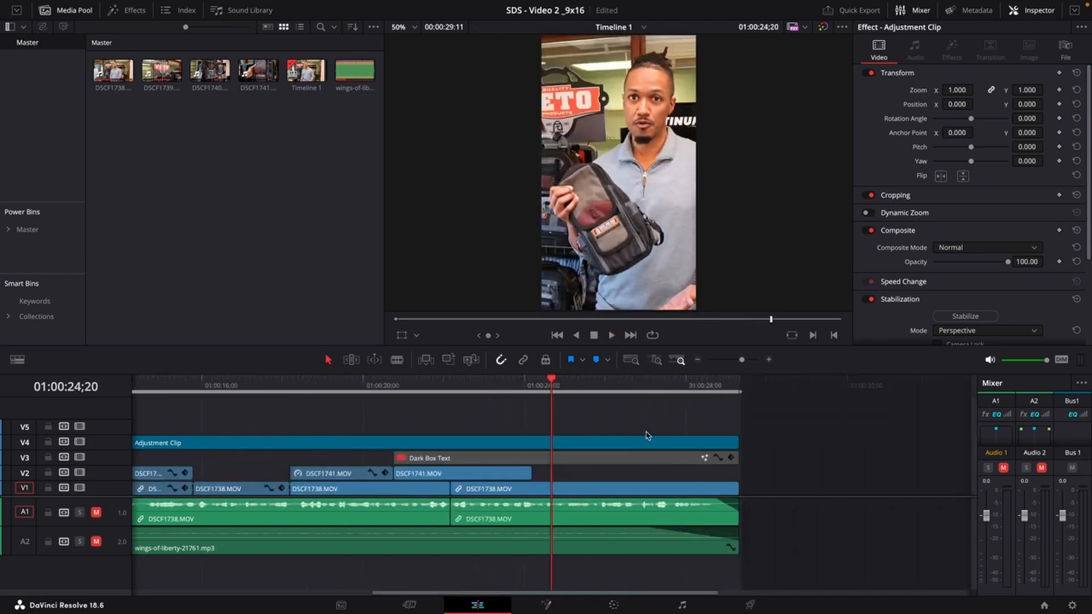
{"action": "key", "text": "space"}
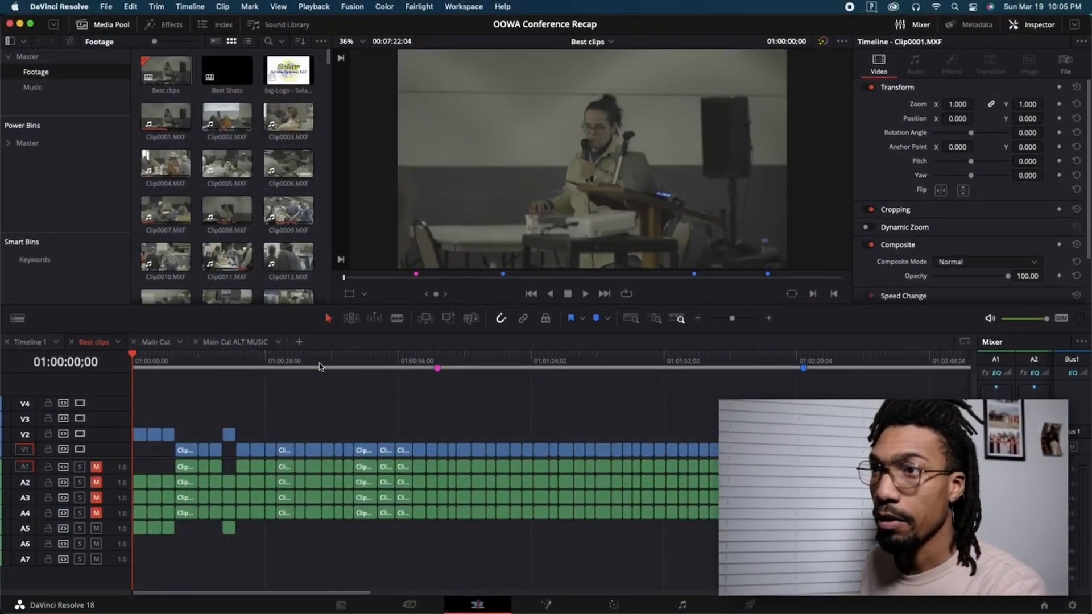
Move a block of clips to an empty section further along the Best clips timeline.
{"action": "left_click", "coordinate": [378, 363]}
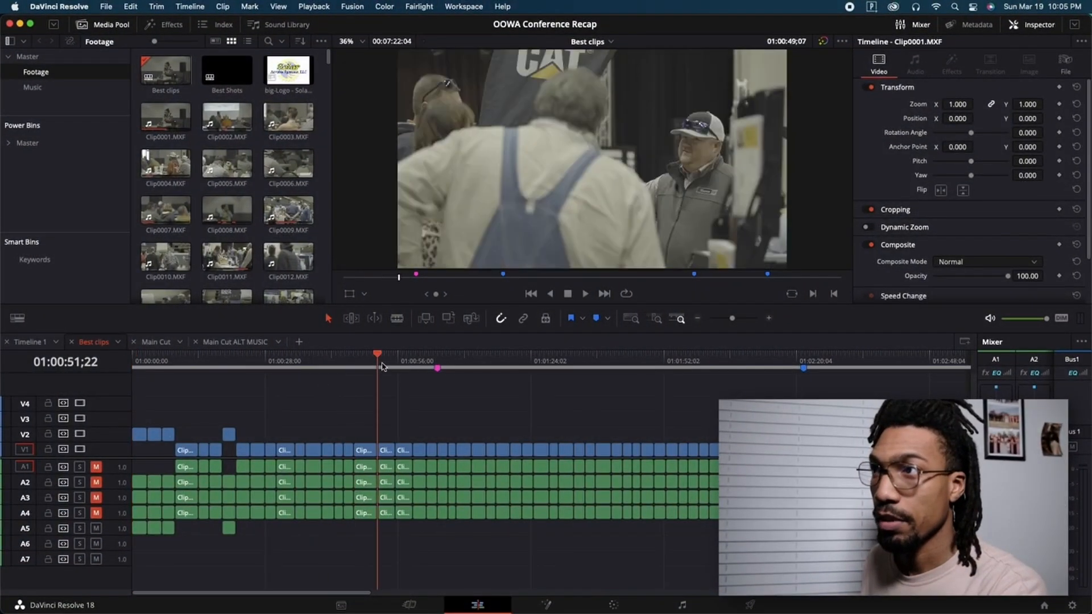
{"action": "left_click_drag", "start_coordinate": [502, 395], "coordinate": [277, 455]}
{"action": "left_click_drag", "start_coordinate": [277, 455], "coordinate": [277, 455]}
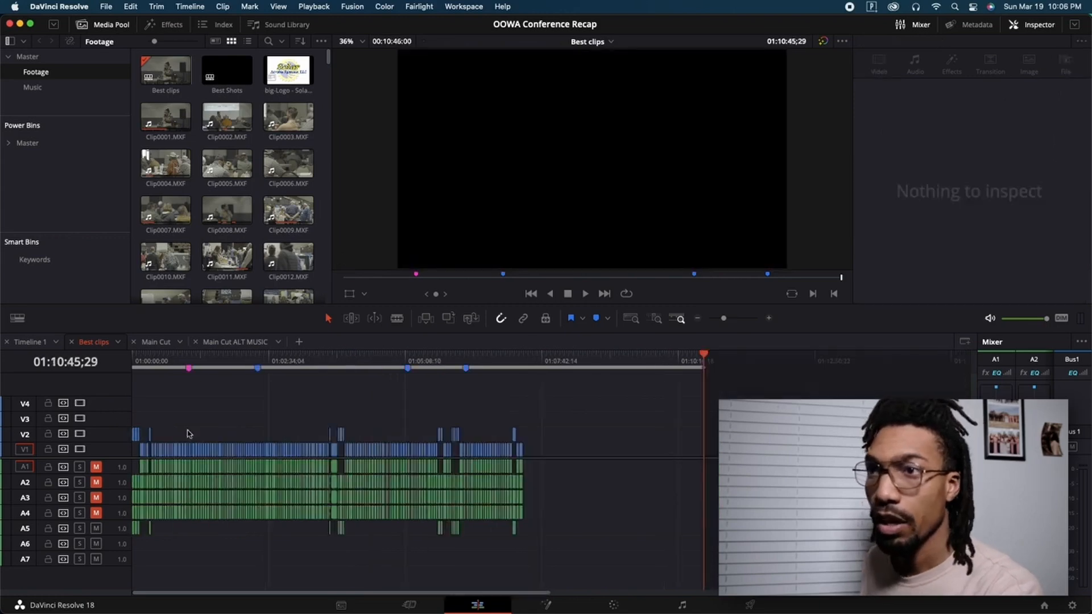
{"action": "left_click_drag", "start_coordinate": [227, 411], "coordinate": [599, 452]}
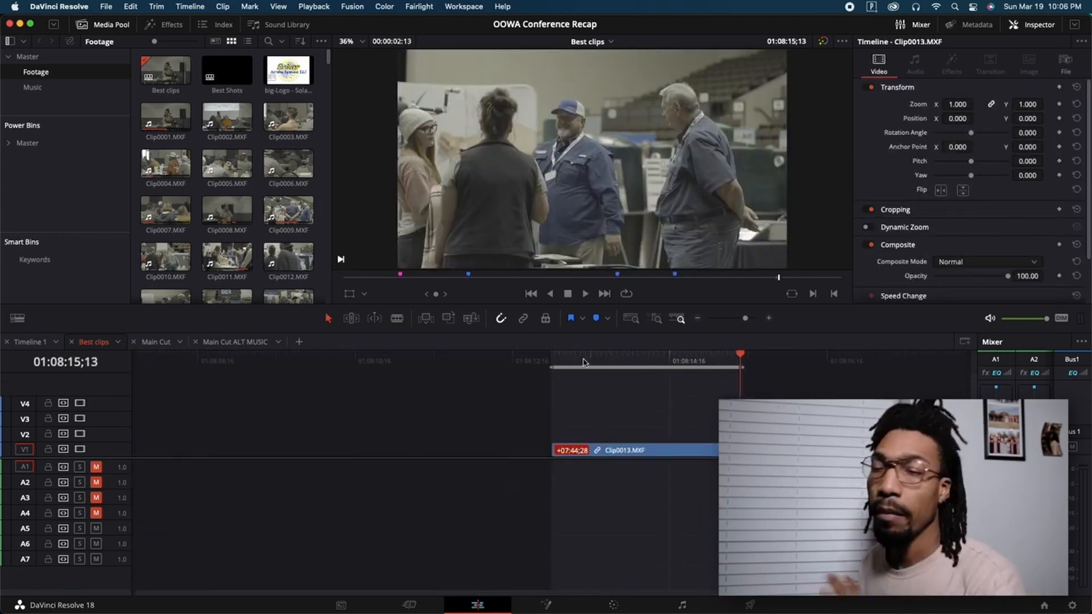
{"action": "left_click", "coordinate": [552, 359]}
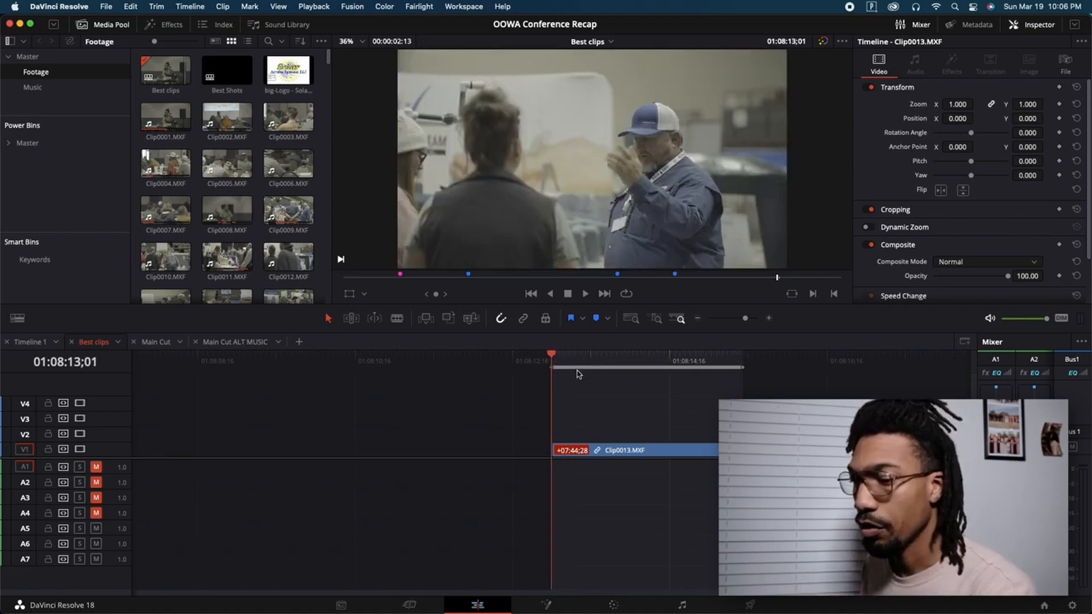
Select all the moved clips and change their duration to 1 second with Change Clip Duration.
{"action": "key", "text": "alt+x"}
{"action": "scroll", "coordinate": [639, 407], "scroll_direction": "down", "scroll_amount": 10}
{"action": "left_click_drag", "start_coordinate": [824, 407], "coordinate": [545, 470]}
{"action": "key", "text": "super+equal"}
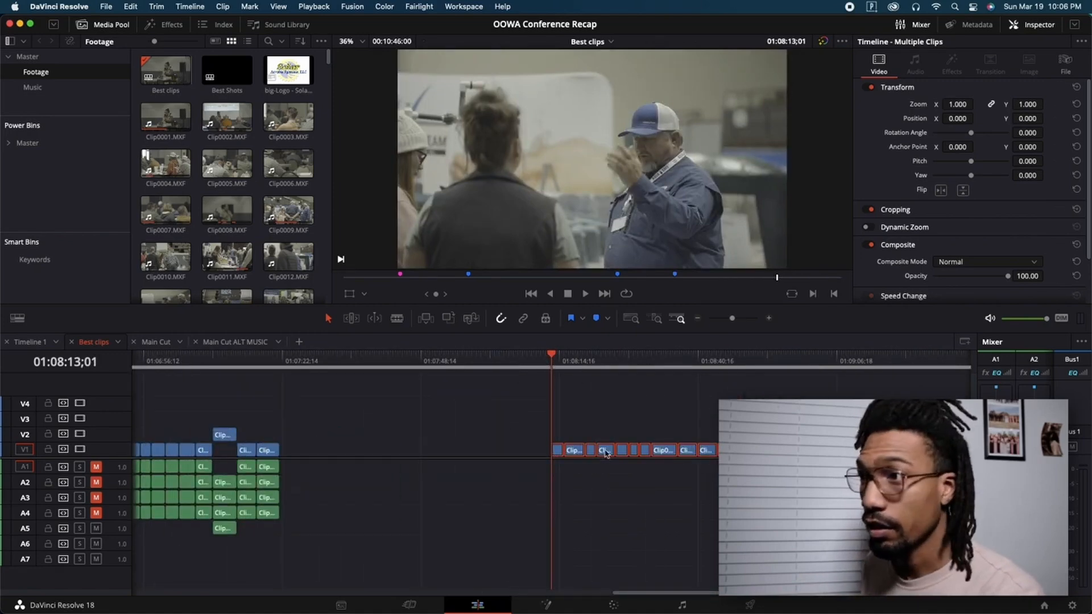
{"action": "right_click", "coordinate": [605, 453]}
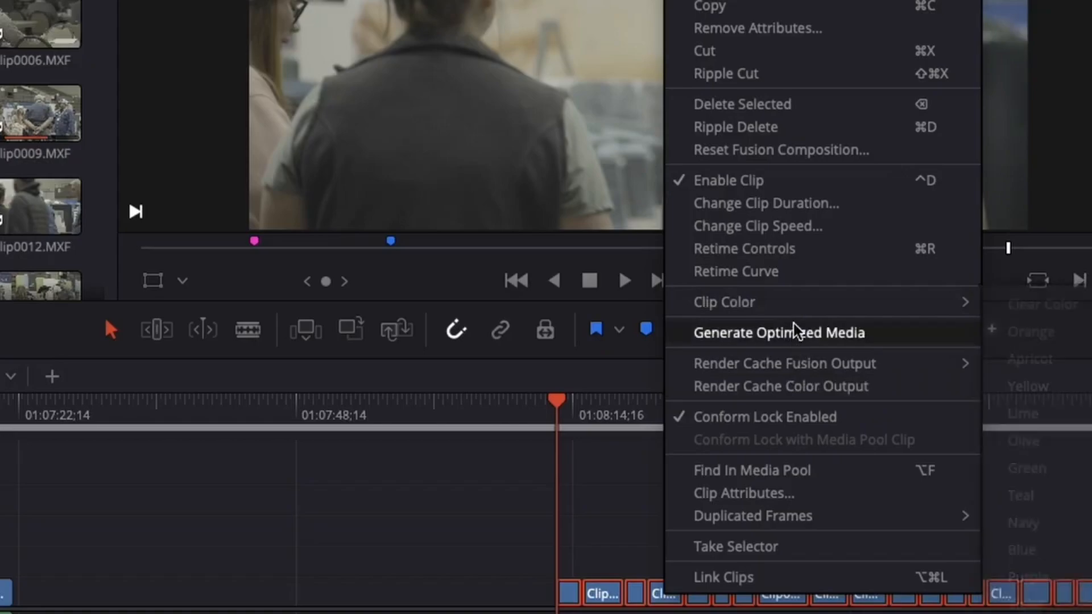
{"action": "left_click", "coordinate": [802, 206]}
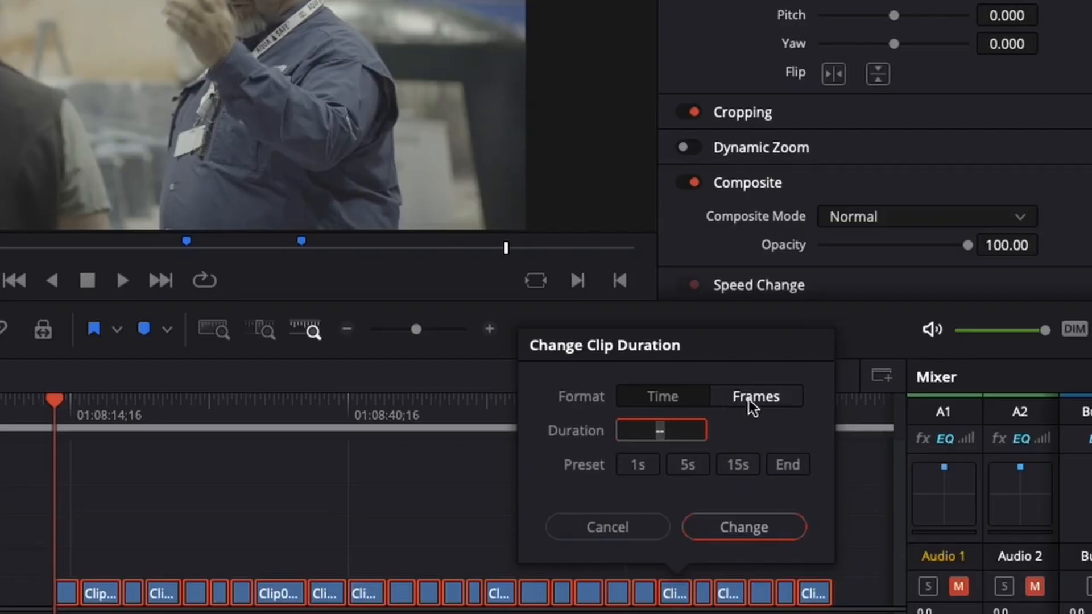
{"action": "left_click", "coordinate": [898, 354]}
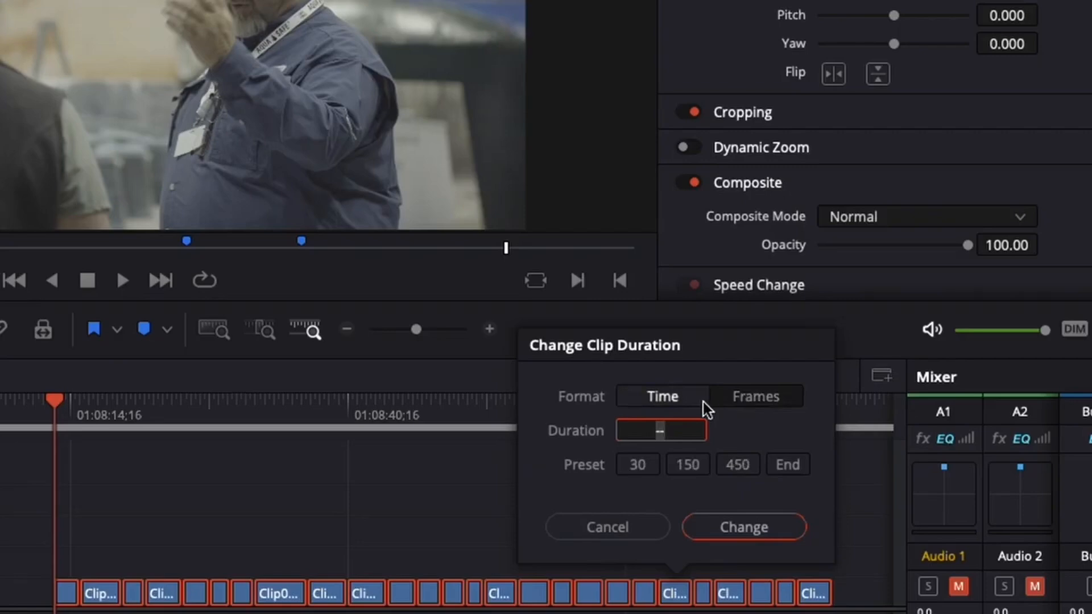
{"action": "left_click", "coordinate": [860, 355]}
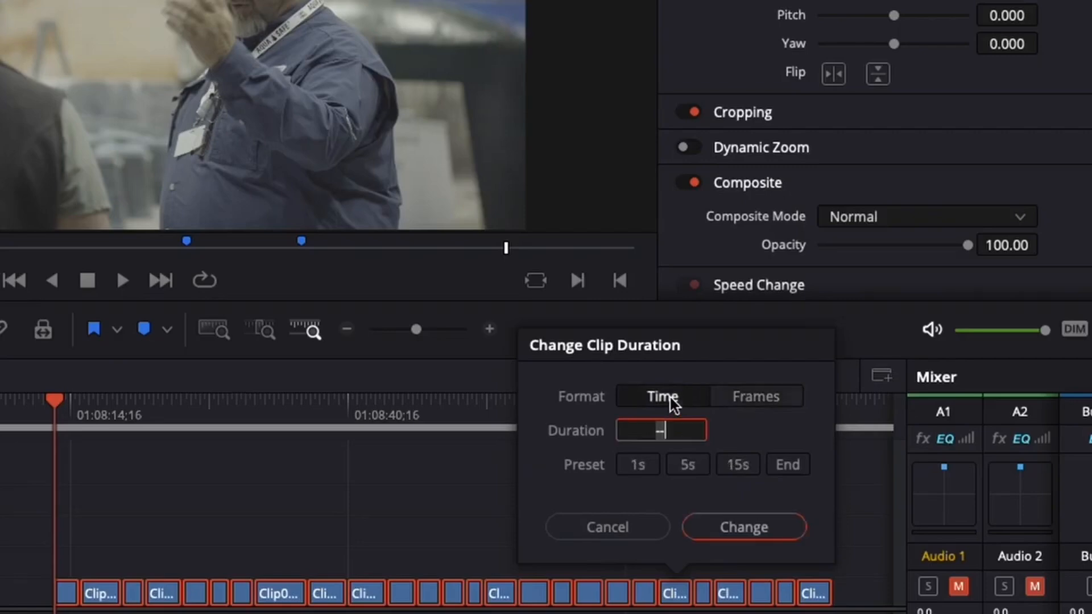
{"action": "left_click", "coordinate": [646, 467]}
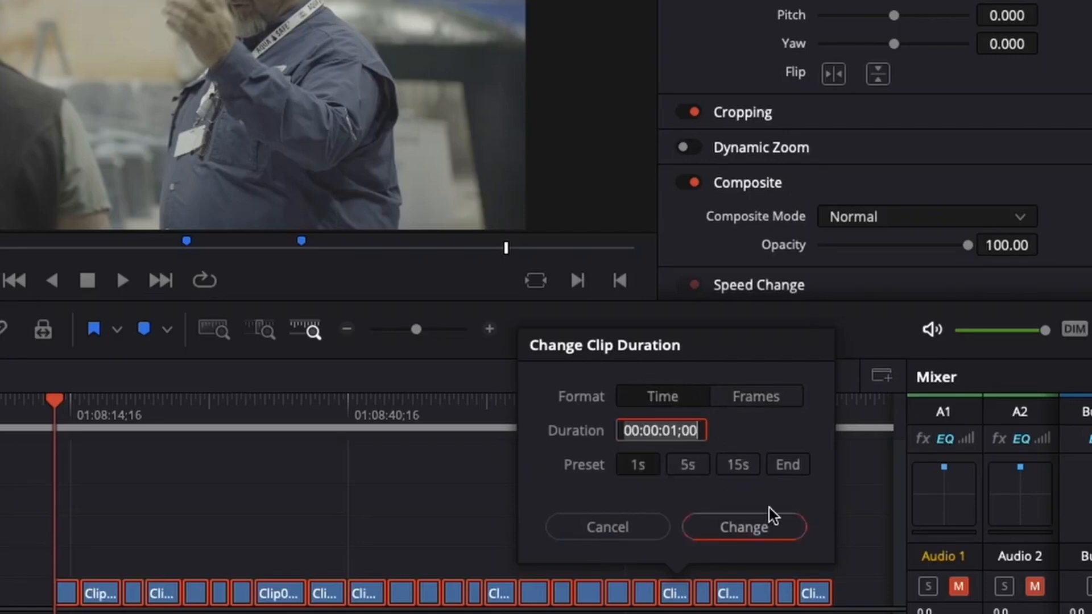
{"action": "left_click", "coordinate": [777, 528]}
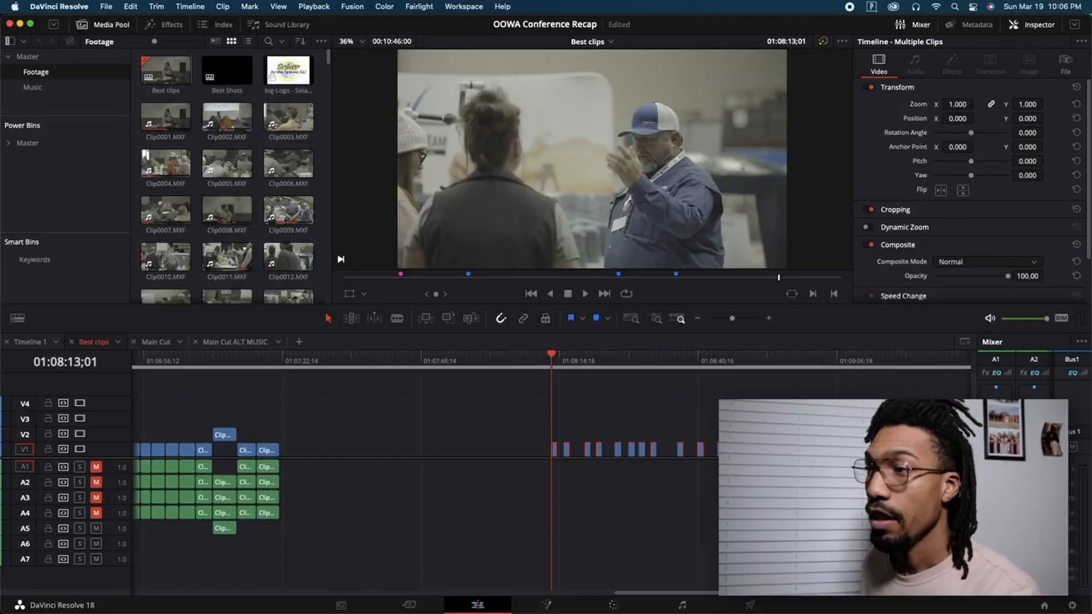
Delete the gaps between the shortened clips so they sit back to back.
{"action": "scroll", "coordinate": [626, 419], "scroll_direction": "down", "scroll_amount": 3}
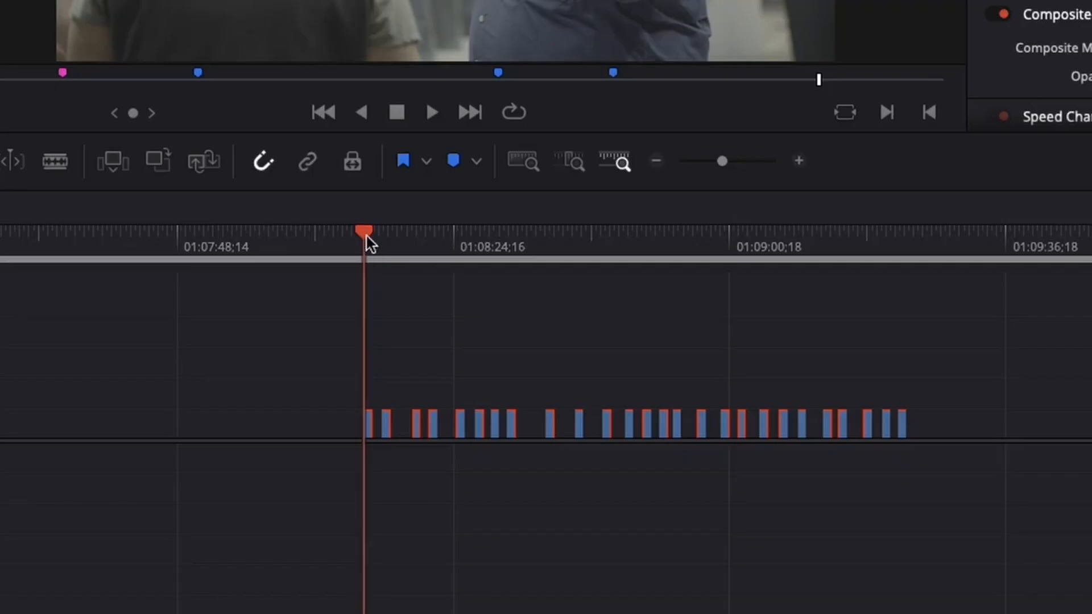
{"action": "left_click_drag", "start_coordinate": [552, 354], "coordinate": [781, 377]}
{"action": "left_click_drag", "start_coordinate": [820, 271], "coordinate": [362, 302]}
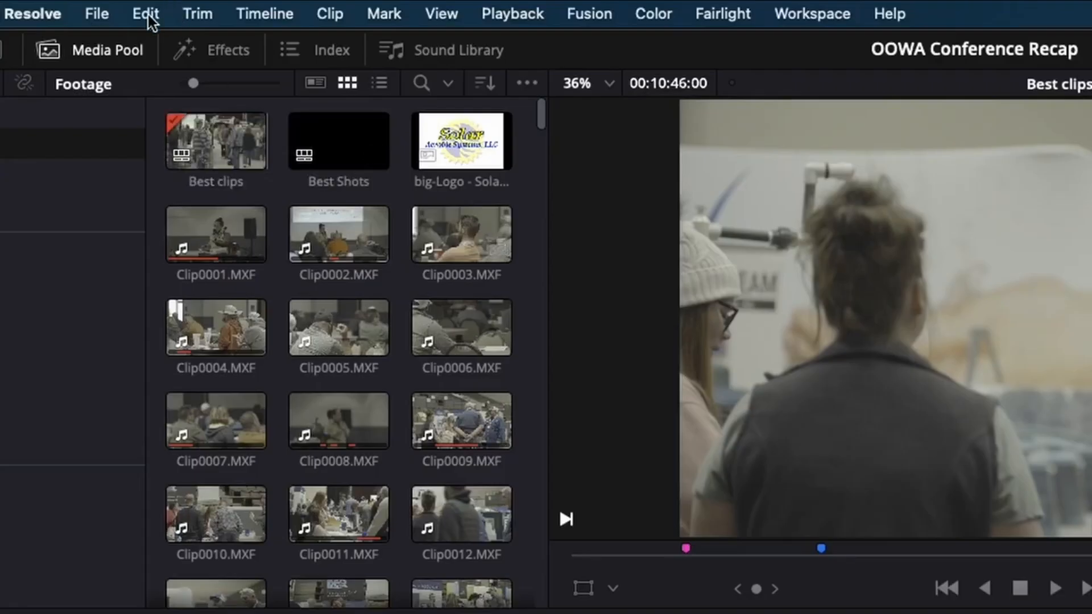
{"action": "left_click", "coordinate": [131, 7]}
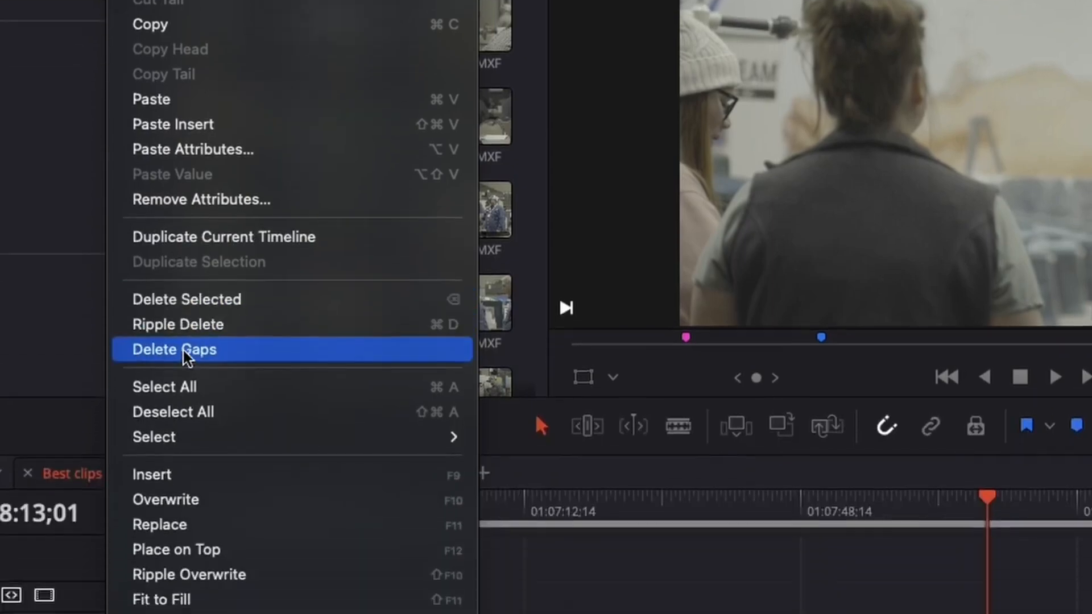
{"action": "left_click", "coordinate": [183, 350]}
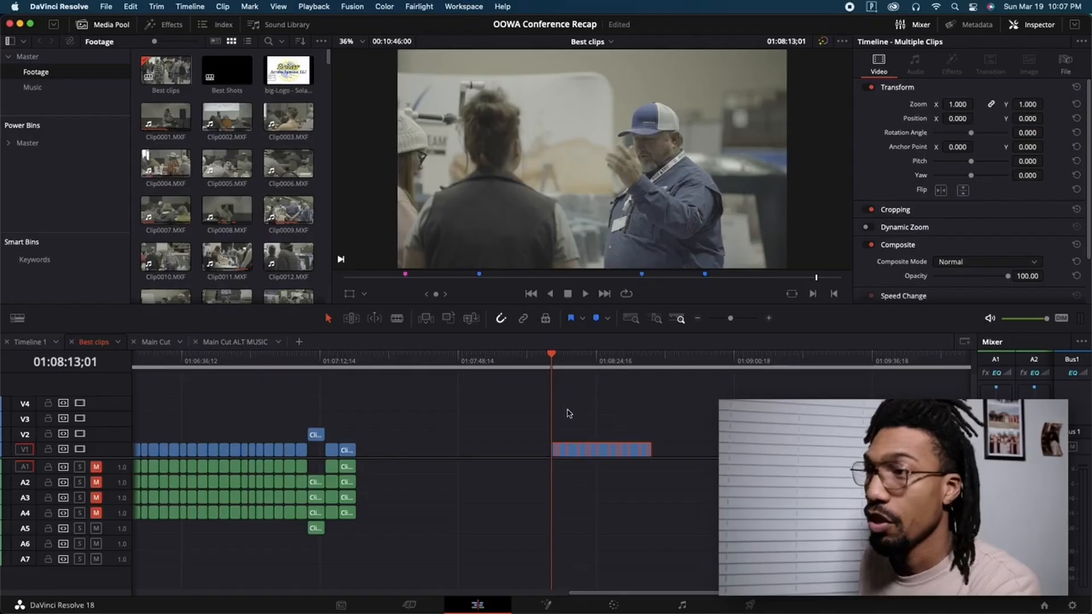
Zoom in on the one-second clips and play the sequence back.
{"action": "key", "text": "super+equal"}
{"action": "key", "text": "super+equal"}
{"action": "key", "text": "super+equal"}
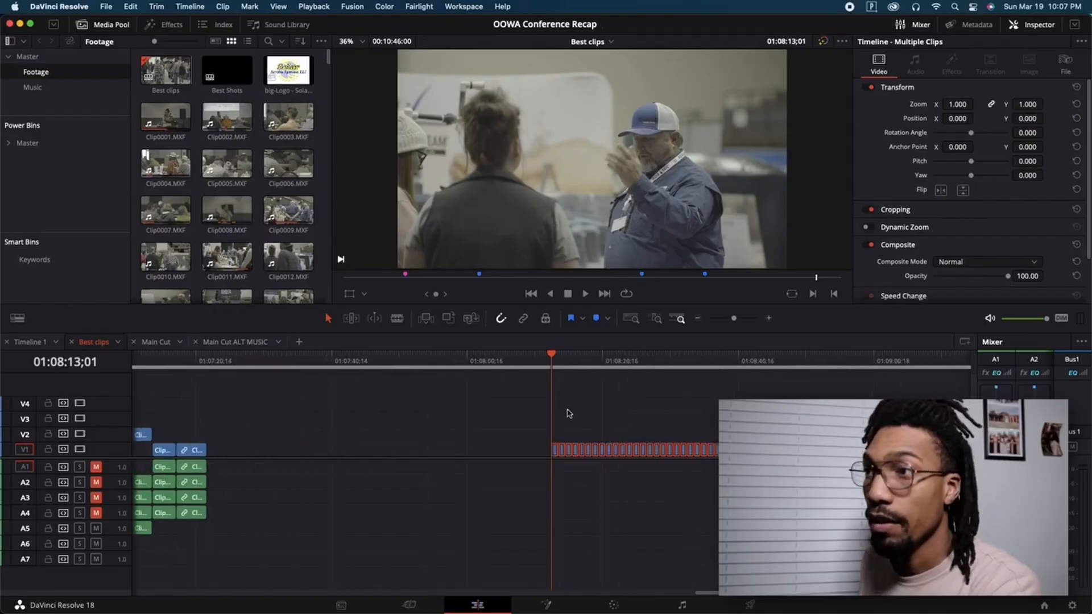
{"action": "key", "text": "super+equal"}
{"action": "key", "text": "super+equal"}
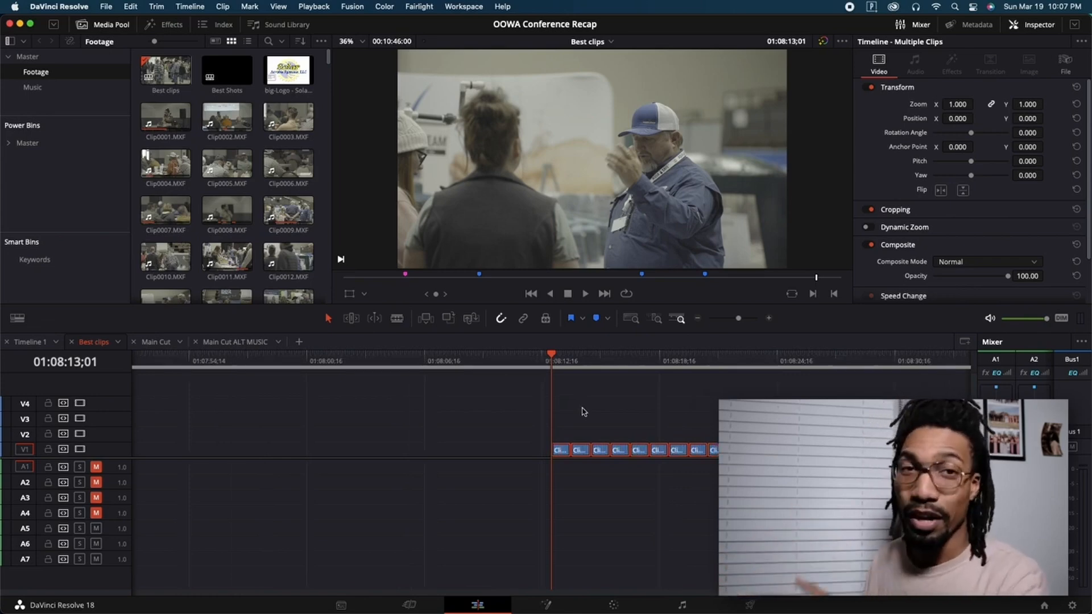
{"action": "key", "text": "super+minus"}
{"action": "key", "text": "super+minus"}
{"action": "key", "text": "super+minus"}
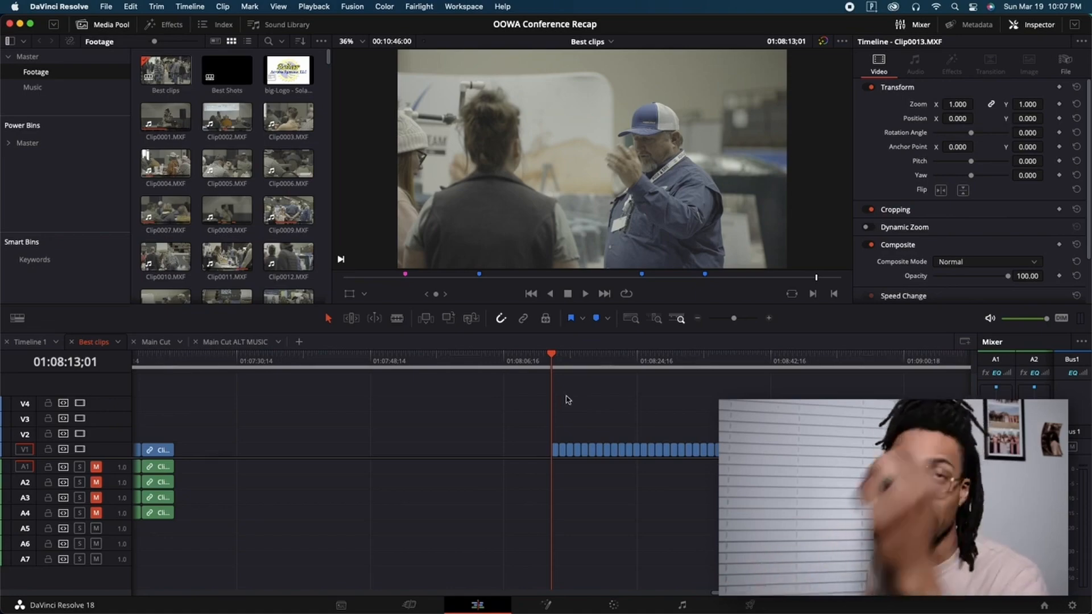
{"action": "key", "text": "space"}
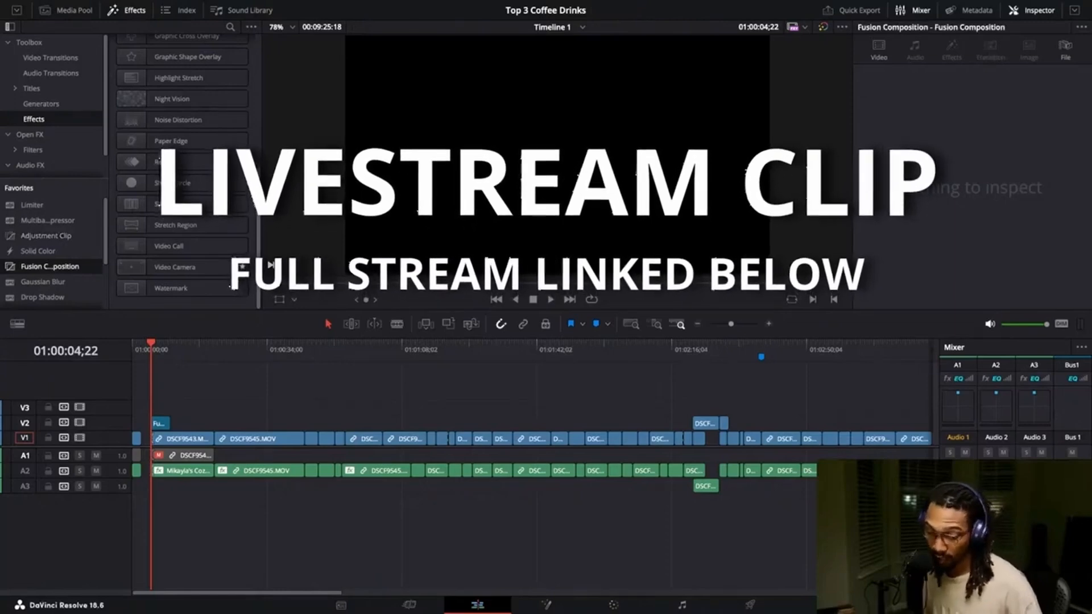
Try moving the Fusion Composition clip earlier on V2, then move it back into place.
{"action": "scroll", "coordinate": [533, 466], "scroll_direction": "up", "scroll_amount": 10}
{"action": "scroll", "coordinate": [533, 466], "scroll_direction": "down", "scroll_amount": 3}
{"action": "left_click_drag", "start_coordinate": [332, 343], "coordinate": [409, 344]}
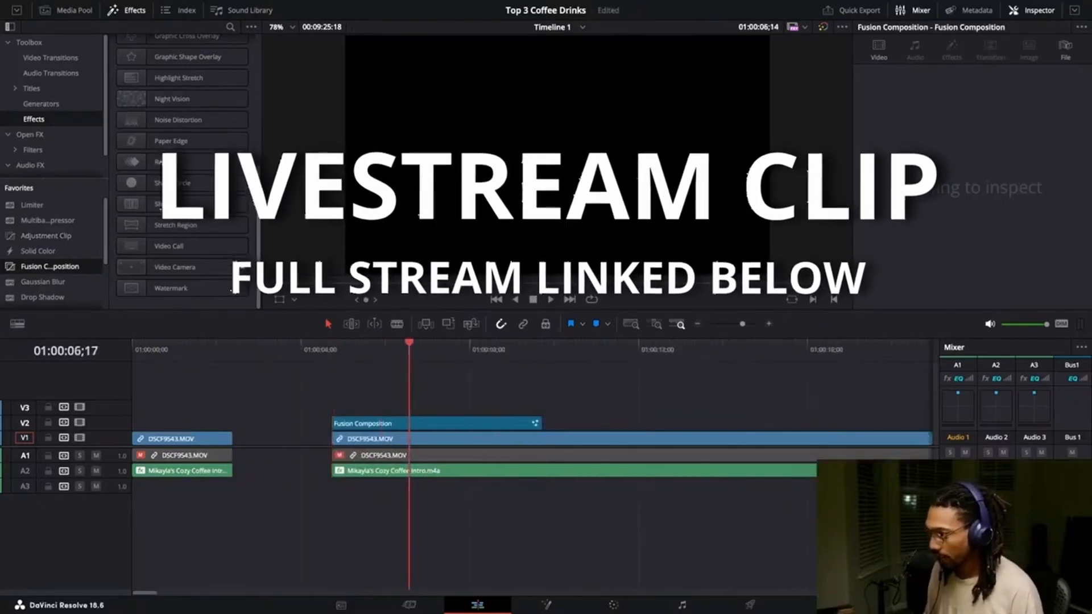
{"action": "left_click_drag", "start_coordinate": [415, 423], "coordinate": [216, 426]}
{"action": "left_click", "coordinate": [143, 343]}
{"action": "left_click_drag", "start_coordinate": [315, 422], "coordinate": [414, 423]}
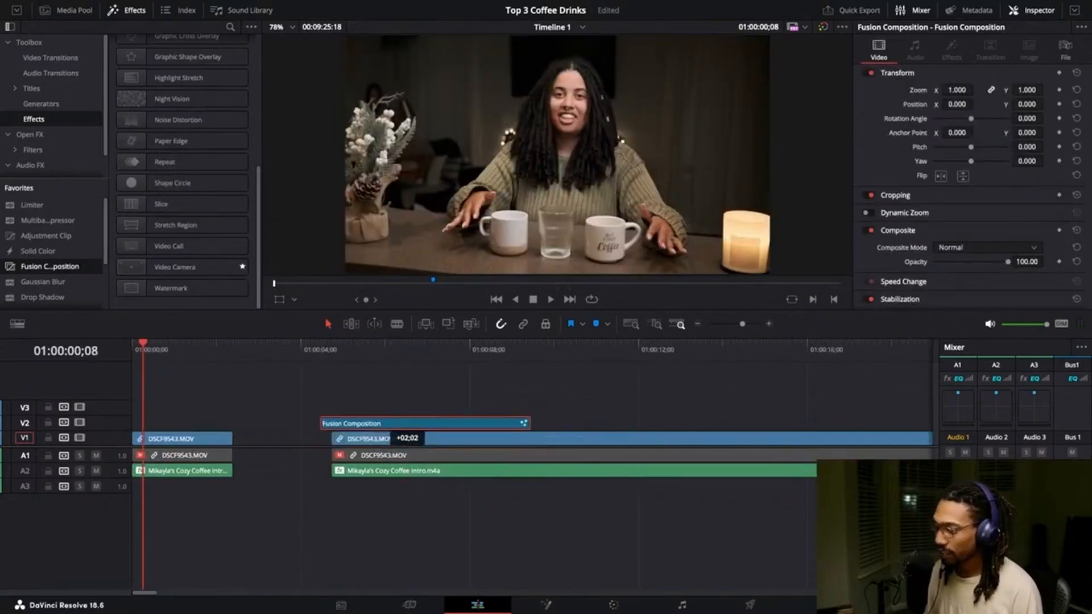
{"action": "left_click", "coordinate": [358, 344]}
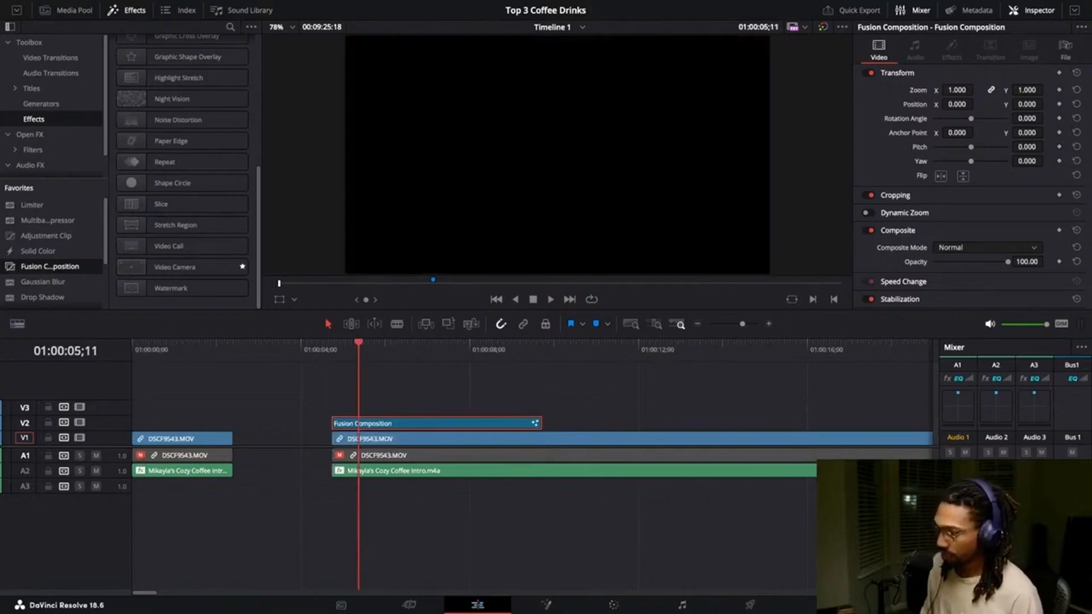
{"action": "key", "text": "shift+5"}
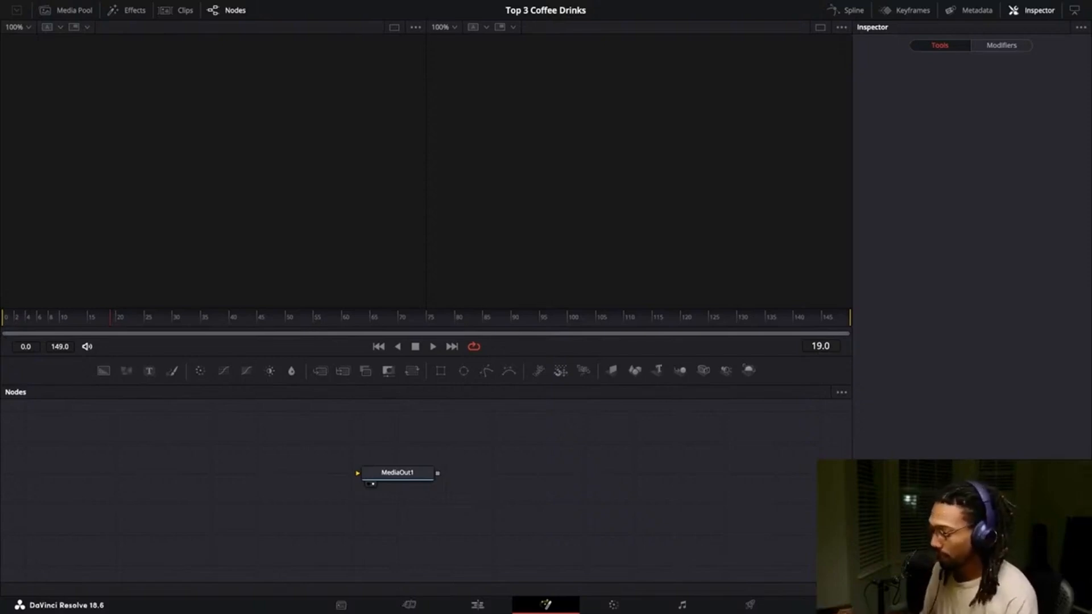
{"action": "left_click", "coordinate": [477, 605]}
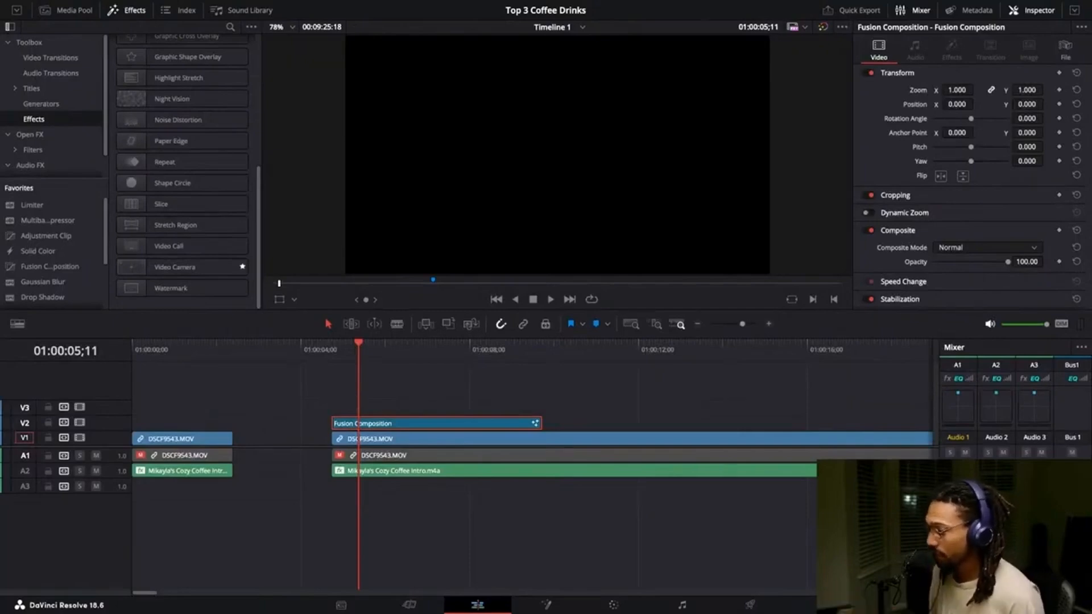
{"action": "key", "text": "shift+6"}
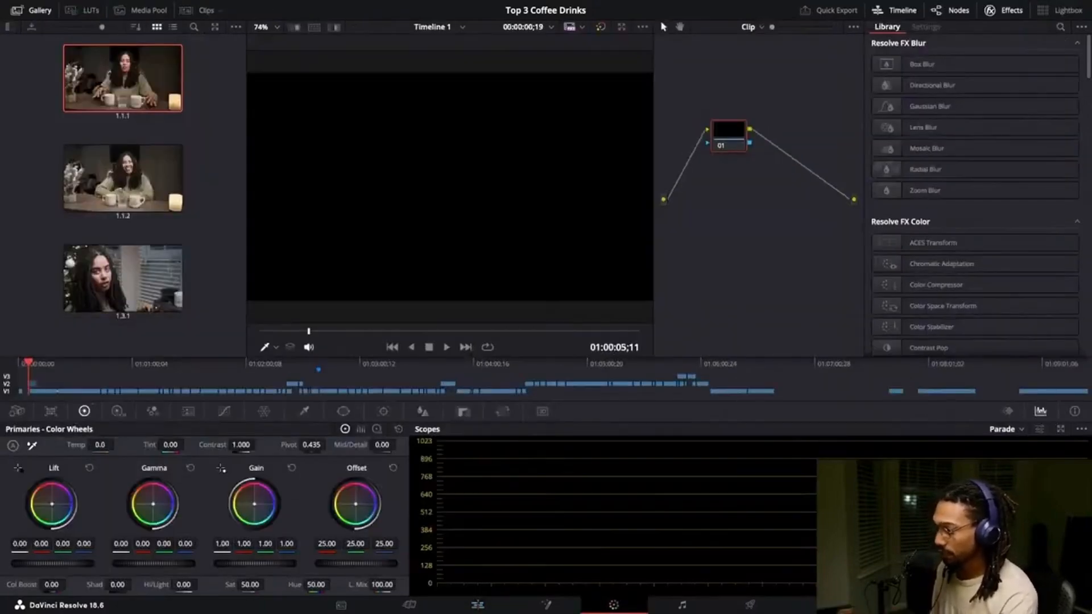
{"action": "key", "text": "shift+5"}
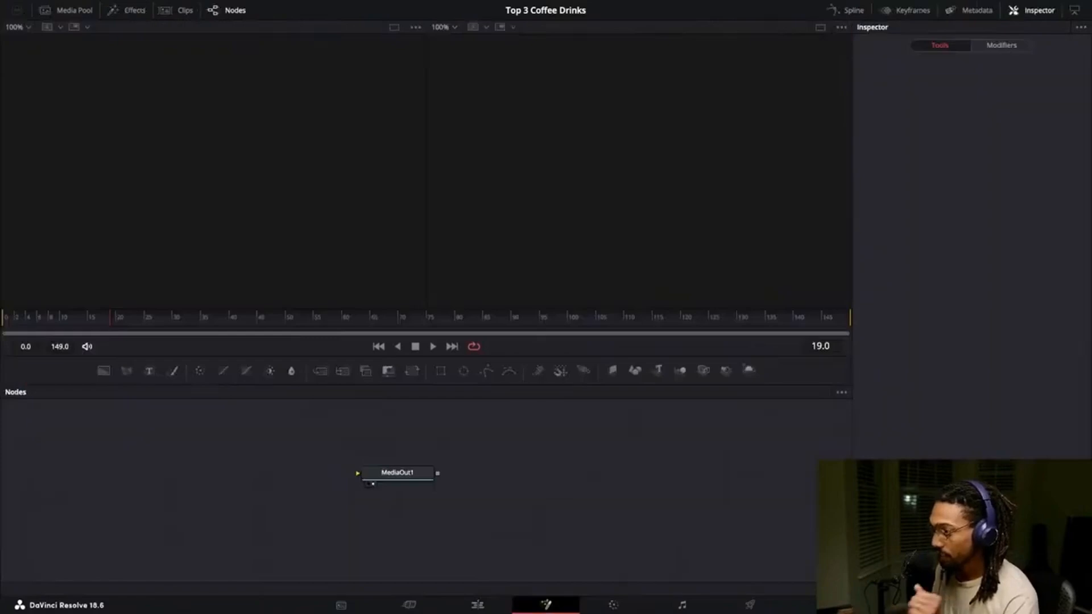
Add a Text node reading Fusion Comp to the Fusion Composition and connect it to MediaOut1.
{"action": "left_click_drag", "start_coordinate": [396, 473], "coordinate": [214, 466]}
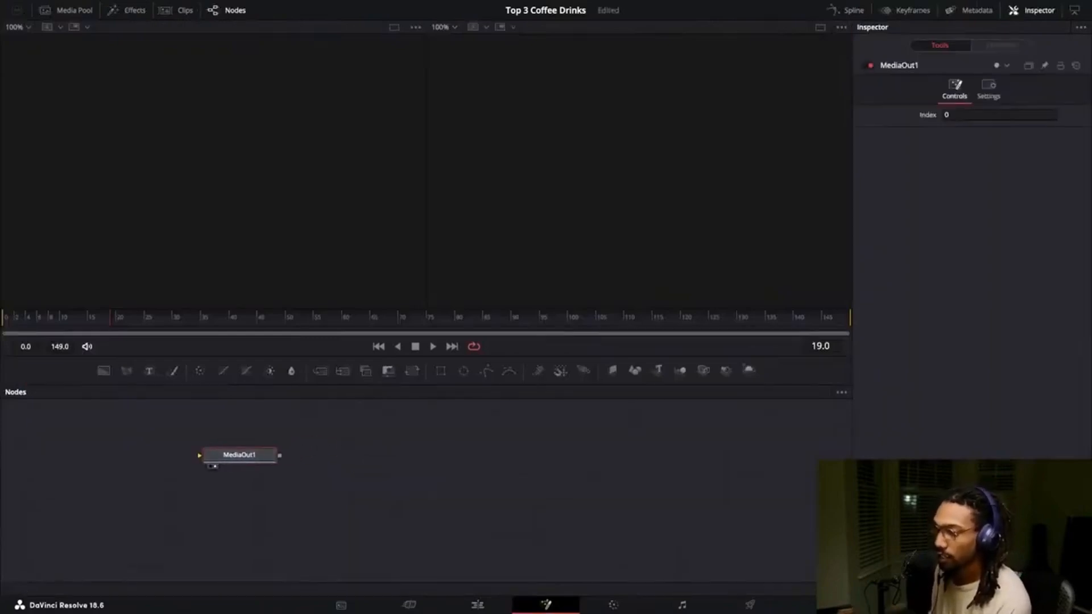
{"action": "left_click_drag", "start_coordinate": [149, 371], "coordinate": [364, 453]}
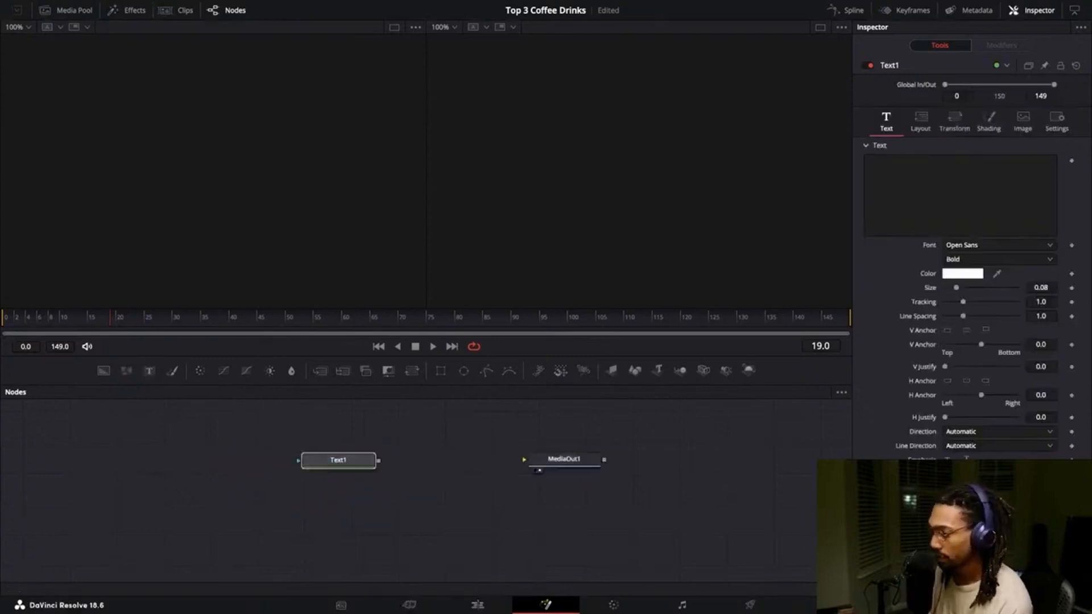
{"action": "left_click_drag", "start_coordinate": [378, 459], "coordinate": [524, 459]}
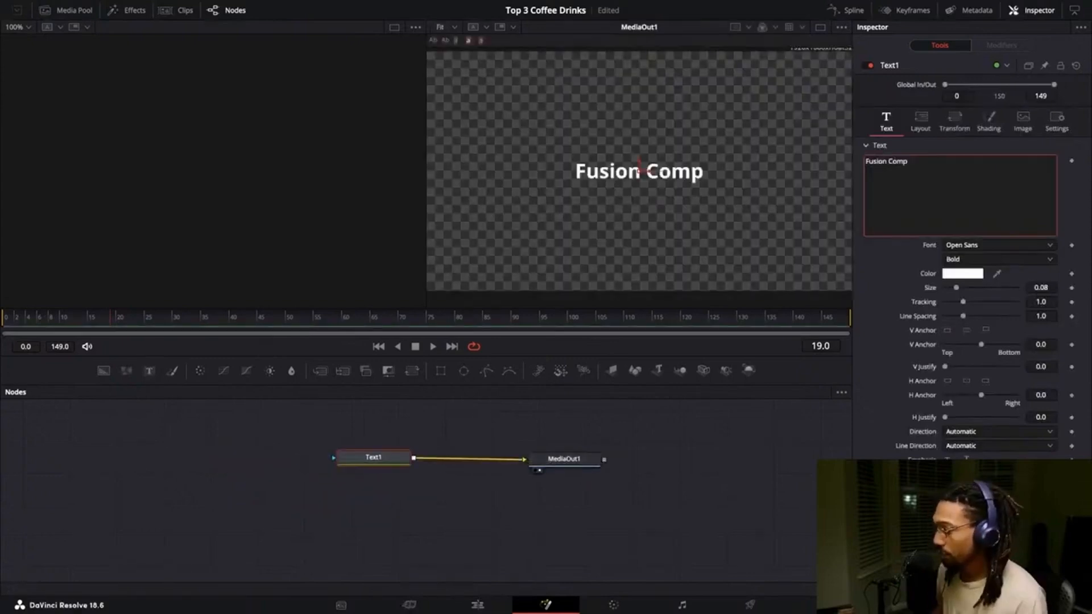
{"action": "key", "text": "Escape"}
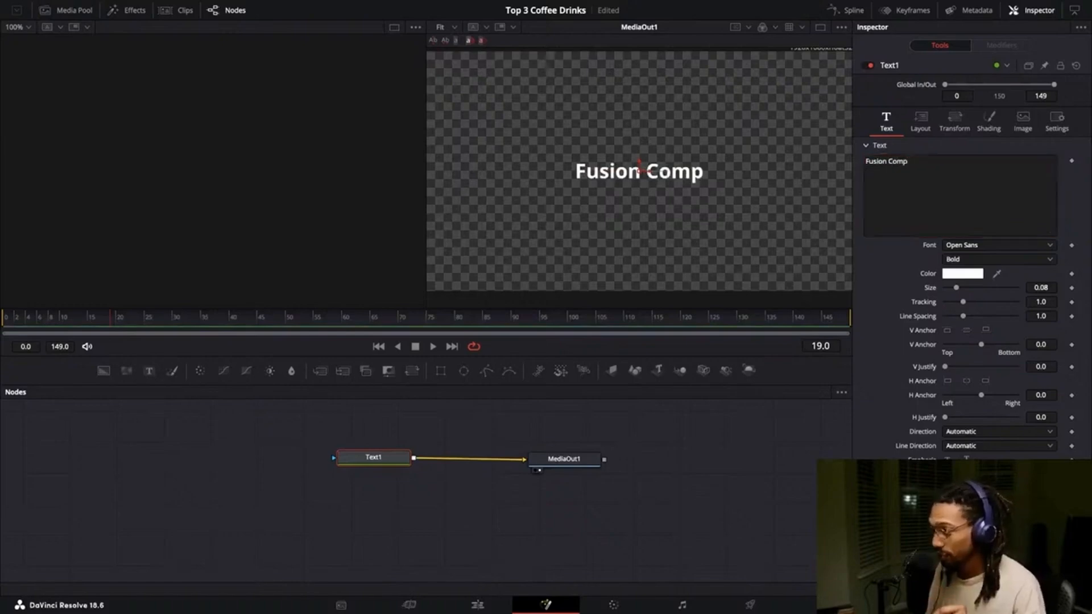
Move the Fusion Composition clip later on V2 and trim its end much shorter.
{"action": "key", "text": "shift+4"}
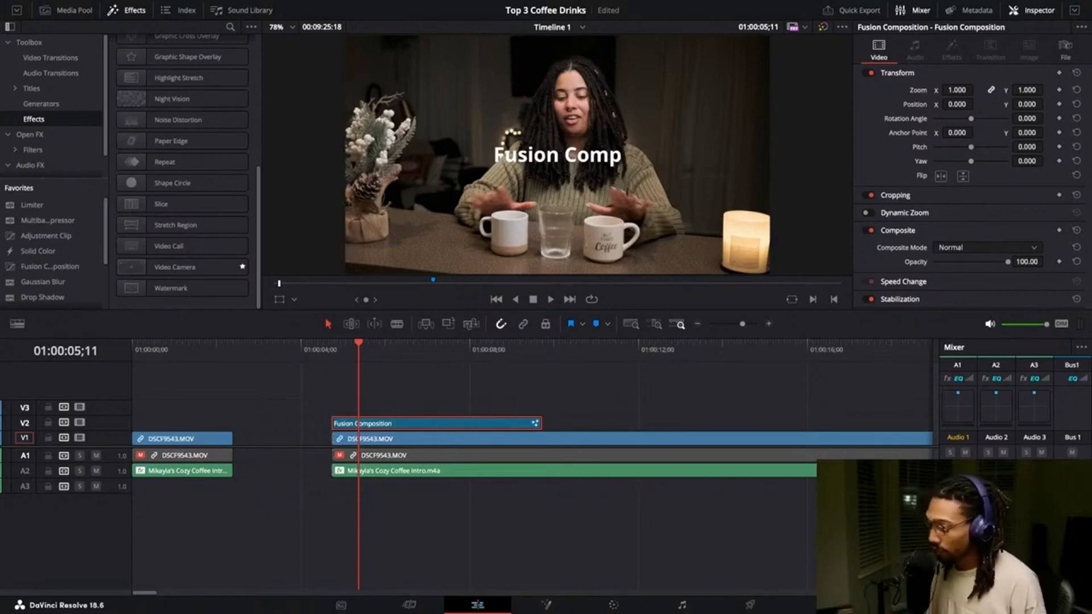
{"action": "left_click_drag", "start_coordinate": [451, 423], "coordinate": [680, 421]}
{"action": "left_click", "coordinate": [378, 348]}
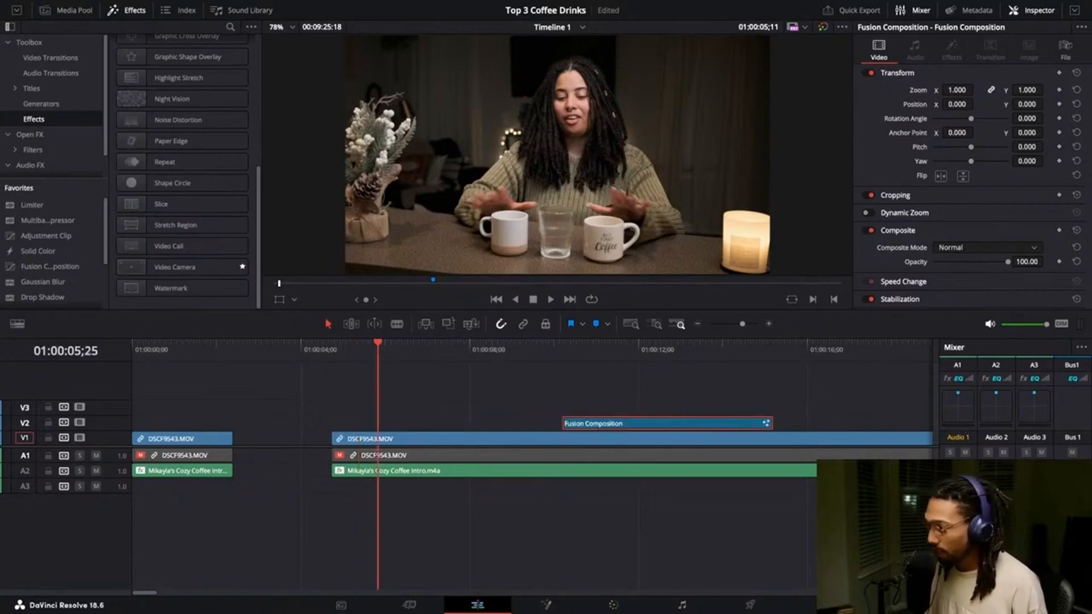
{"action": "left_click_drag", "start_coordinate": [377, 348], "coordinate": [609, 348]}
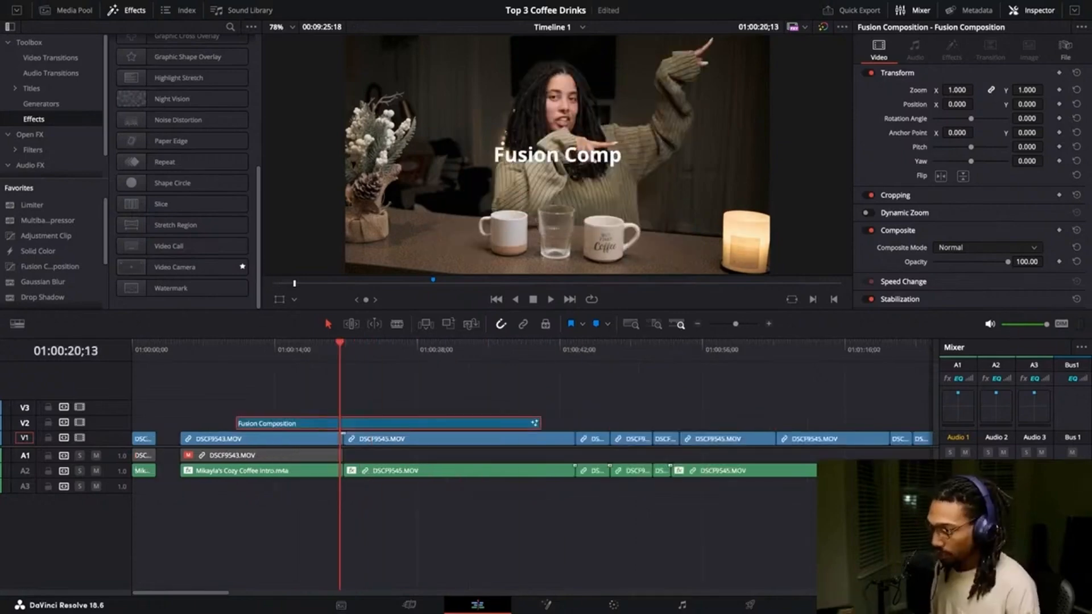
{"action": "left_click_drag", "start_coordinate": [538, 423], "coordinate": [294, 423]}
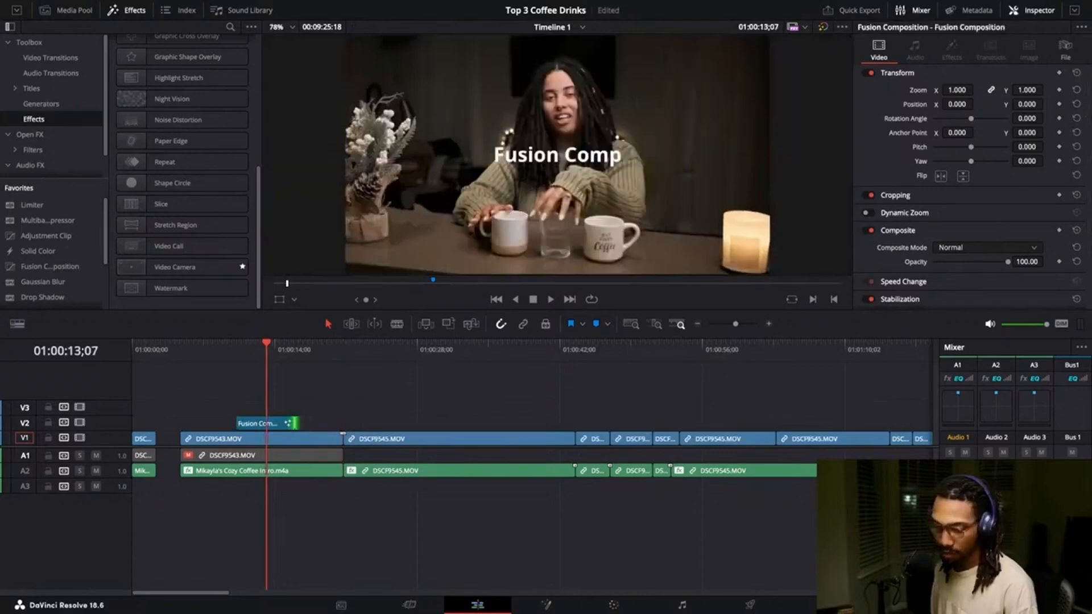
Open the first DSCF9543.MOV clip in Fusion and add a Merge node combining MediaIn1 with a Text node.
{"action": "left_click", "coordinate": [262, 438]}
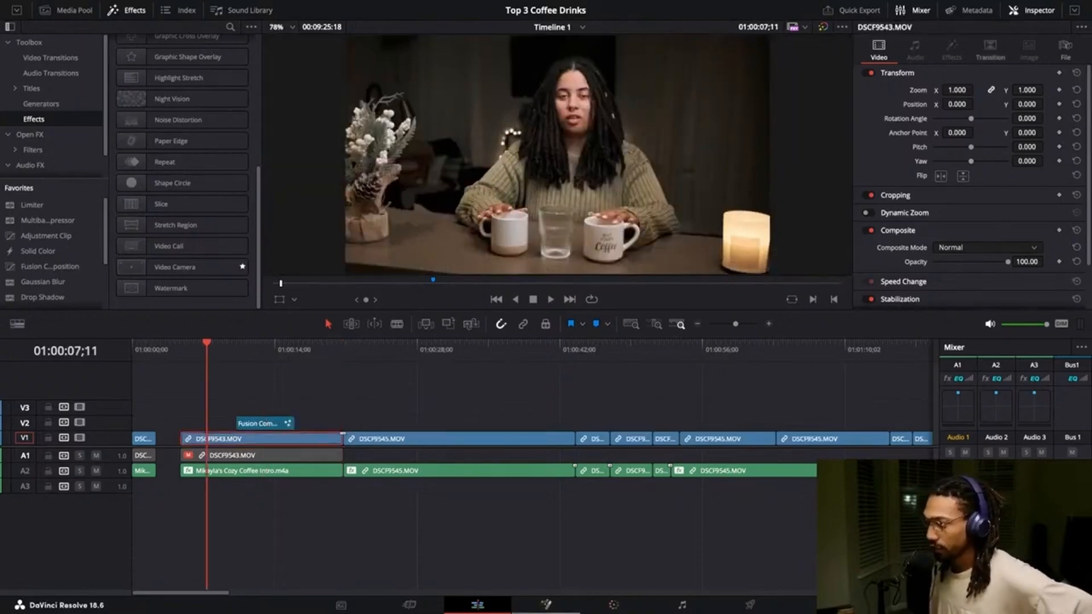
{"action": "left_click", "coordinate": [546, 604]}
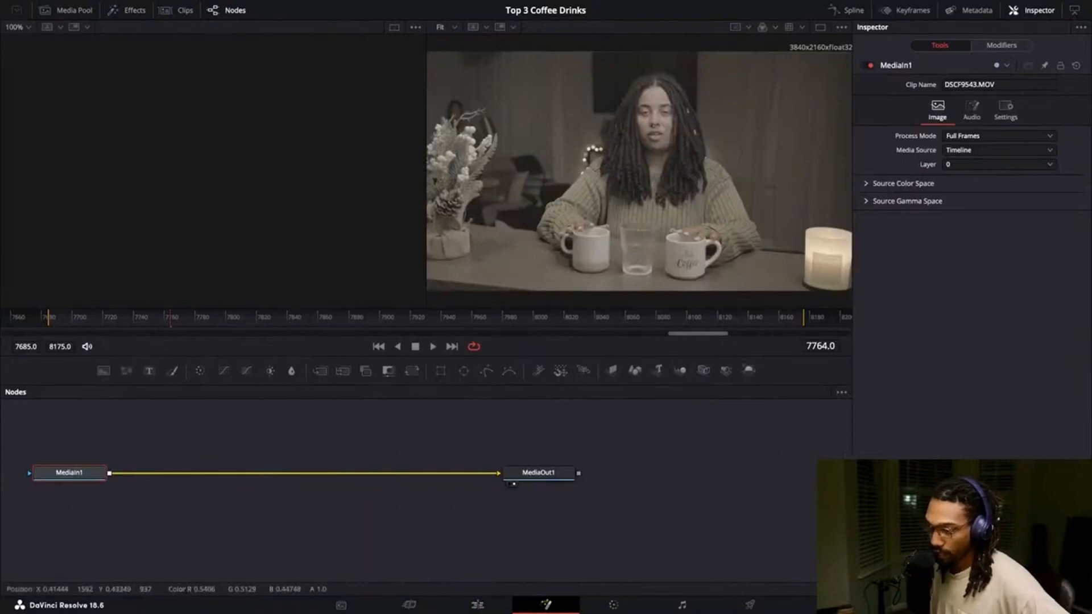
{"action": "left_click_drag", "start_coordinate": [69, 472], "coordinate": [82, 464]}
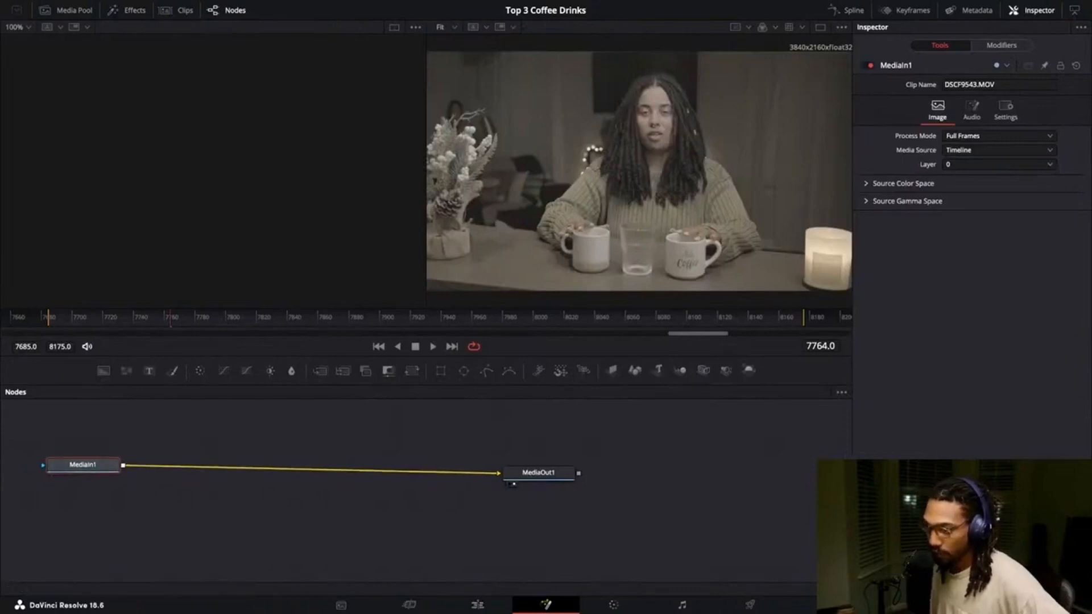
{"action": "left_click_drag", "start_coordinate": [149, 371], "coordinate": [241, 468]}
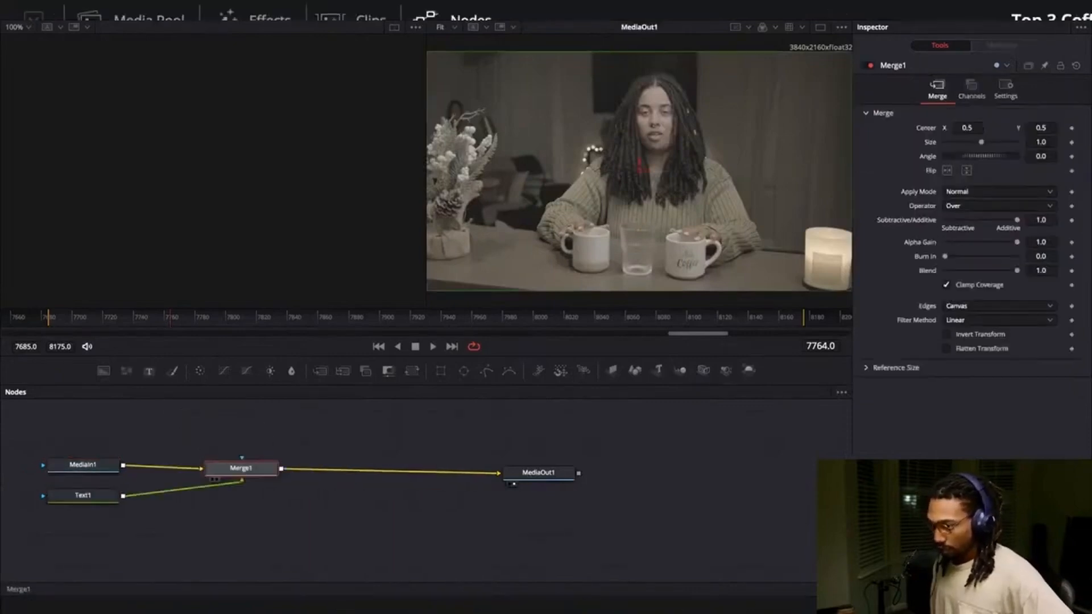
{"action": "left_click_drag", "start_coordinate": [82, 496], "coordinate": [255, 531]}
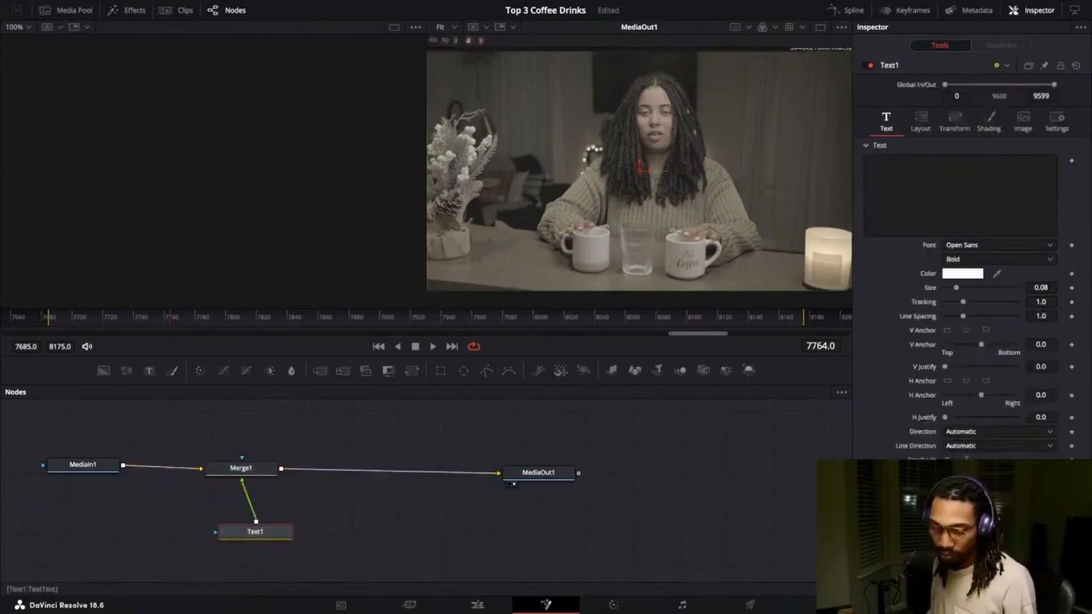
Enter Fusion Alt Method as the Text1 node's text.
{"action": "left_click", "coordinate": [960, 195]}
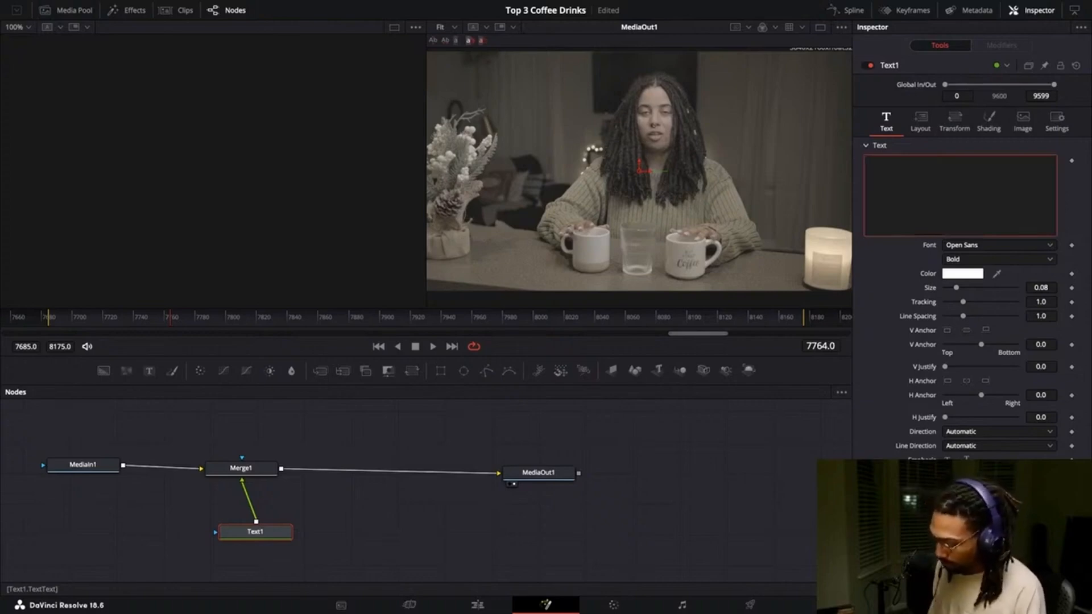
{"action": "type", "text": "Fusion"}
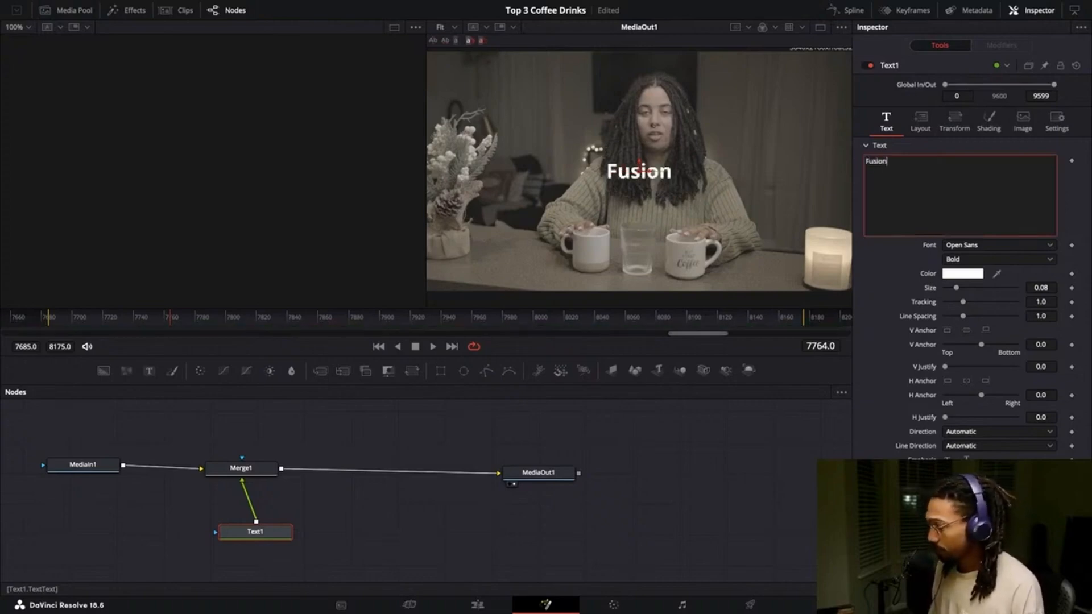
{"action": "type", "text": " Alt"}
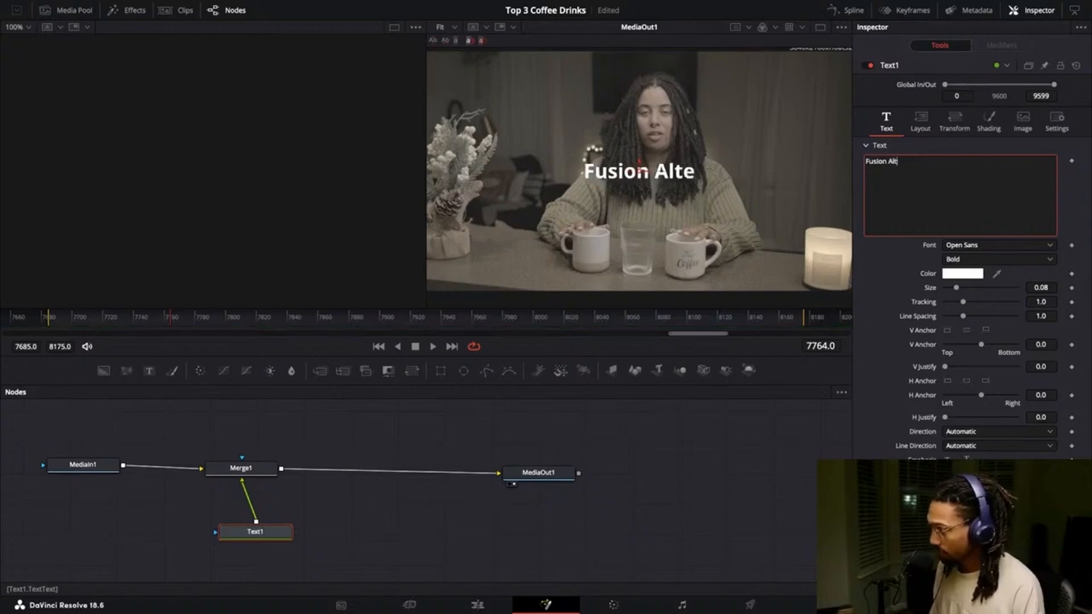
{"action": "type", "text": " Method"}
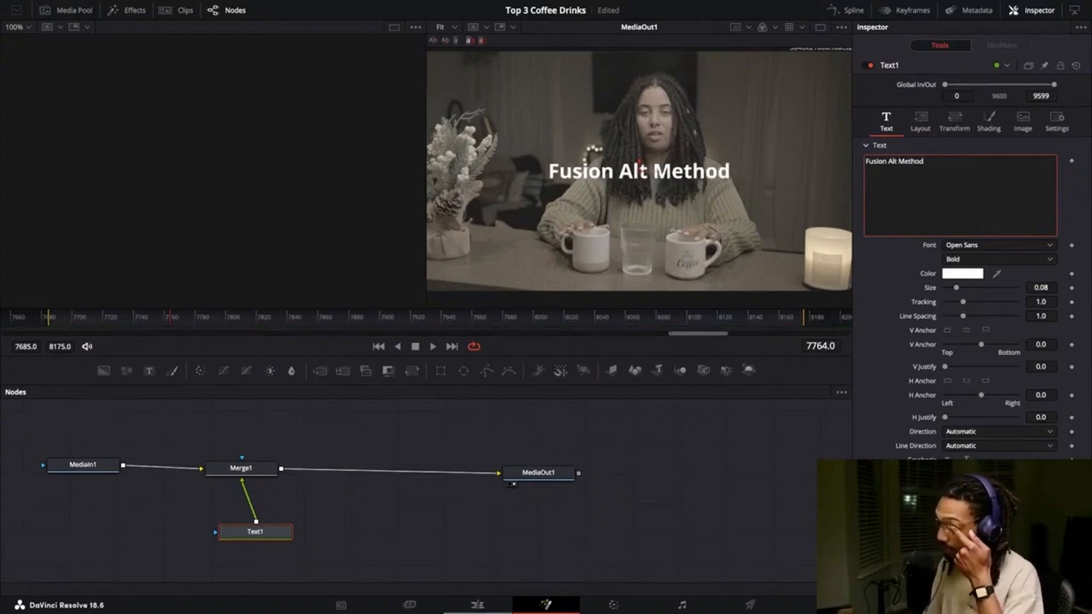
Return to the edit timeline and move the Fusion Composition clip later along V2.
{"action": "left_click", "coordinate": [478, 605]}
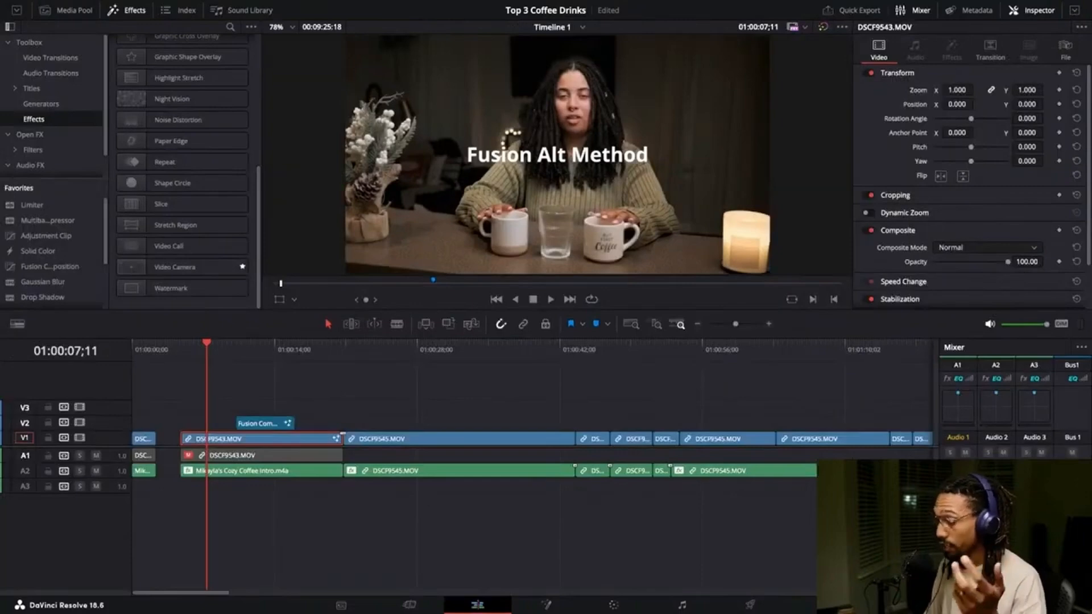
{"action": "left_click_drag", "start_coordinate": [309, 349], "coordinate": [271, 349]}
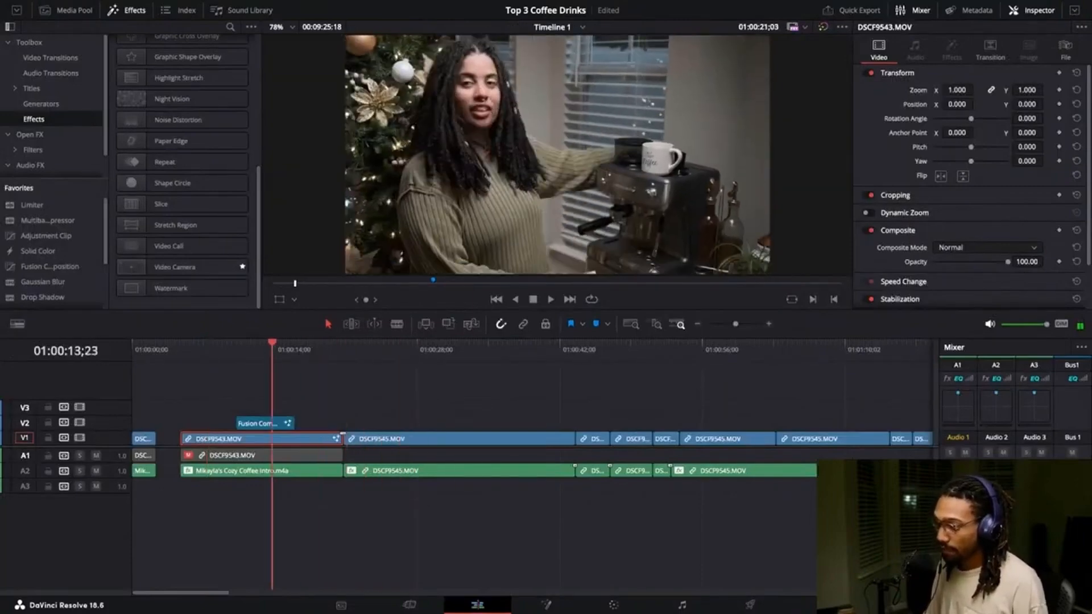
{"action": "left_click_drag", "start_coordinate": [262, 423], "coordinate": [388, 423]}
{"action": "left_click", "coordinate": [392, 349]}
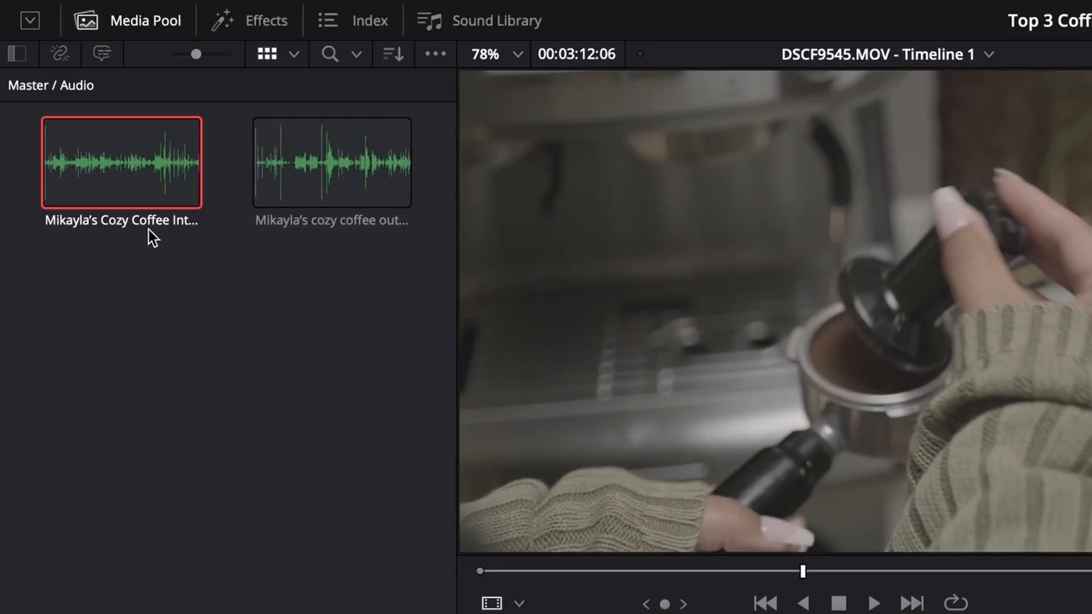
Add the Cozy Coffee Intro audio to A2 and auto-align the selected clips based on waveform.
{"action": "left_click_drag", "start_coordinate": [121, 166], "coordinate": [355, 414]}
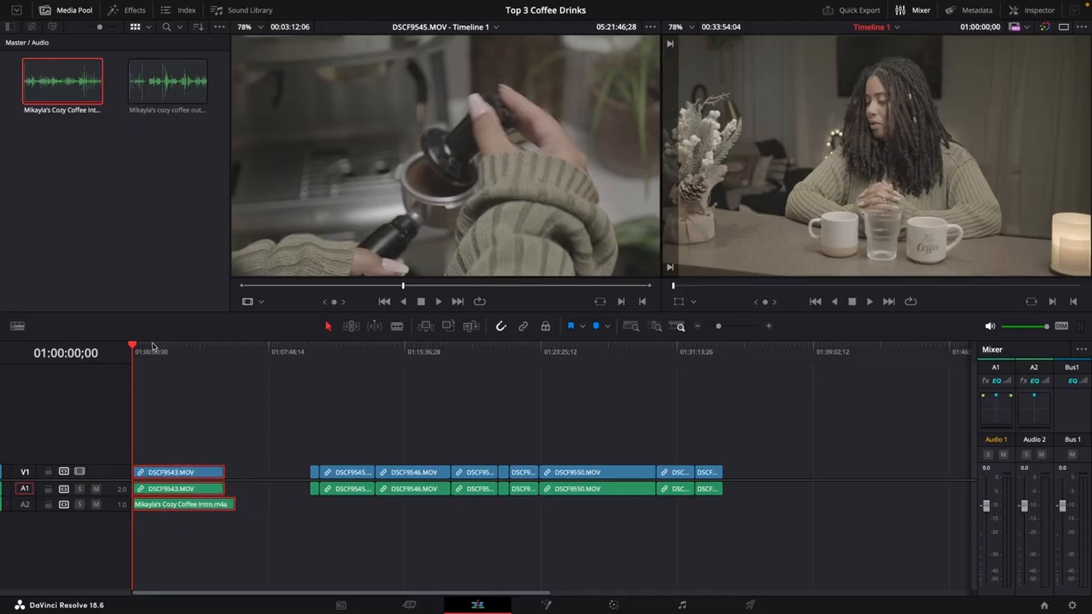
{"action": "right_click", "coordinate": [183, 501]}
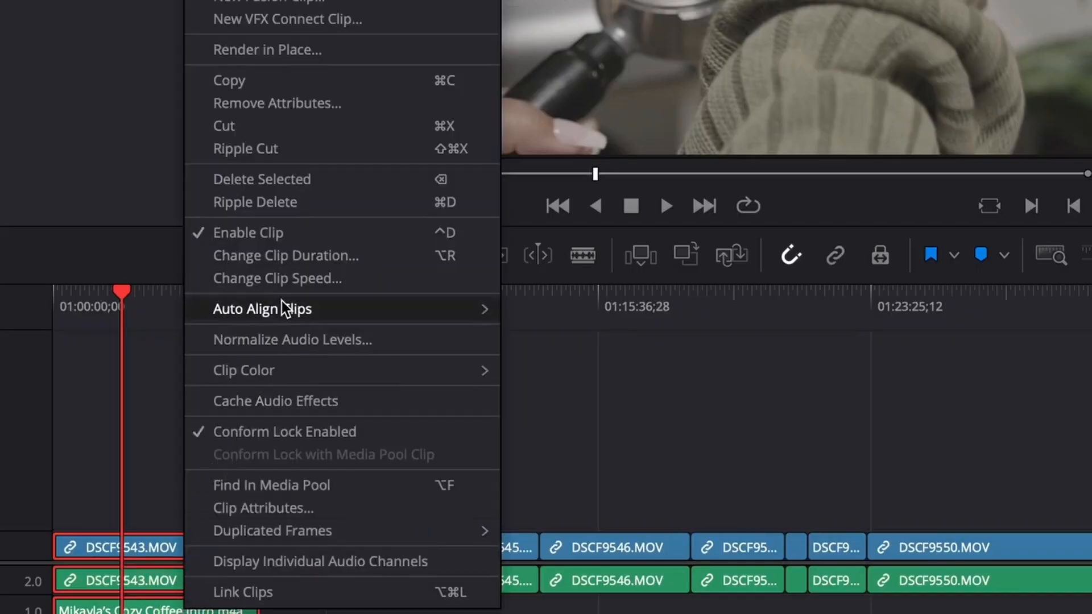
{"action": "mouse_move", "coordinate": [296, 310]}
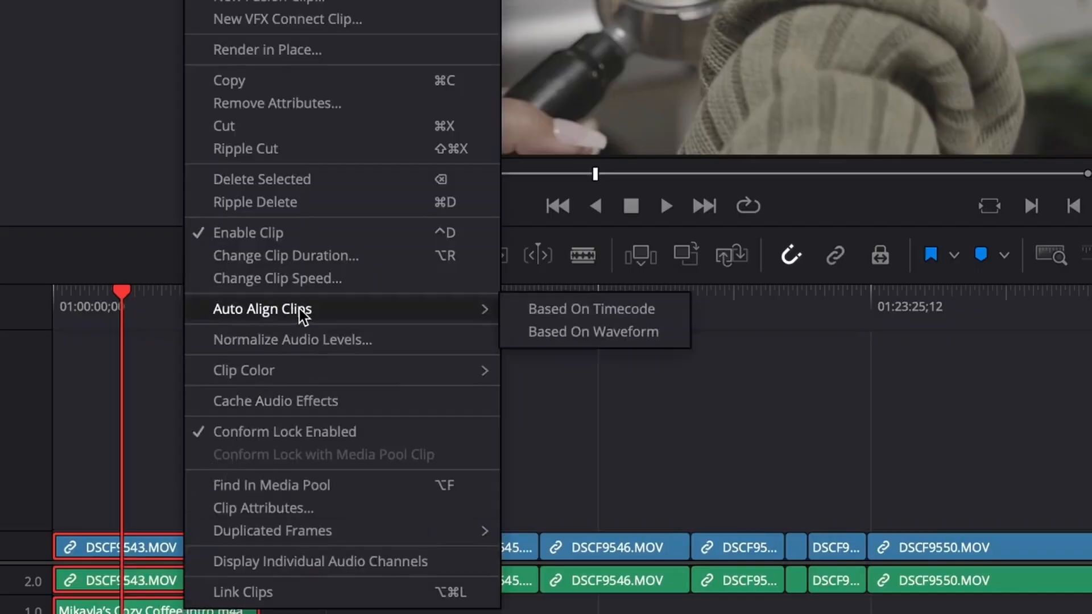
{"action": "left_click", "coordinate": [570, 334]}
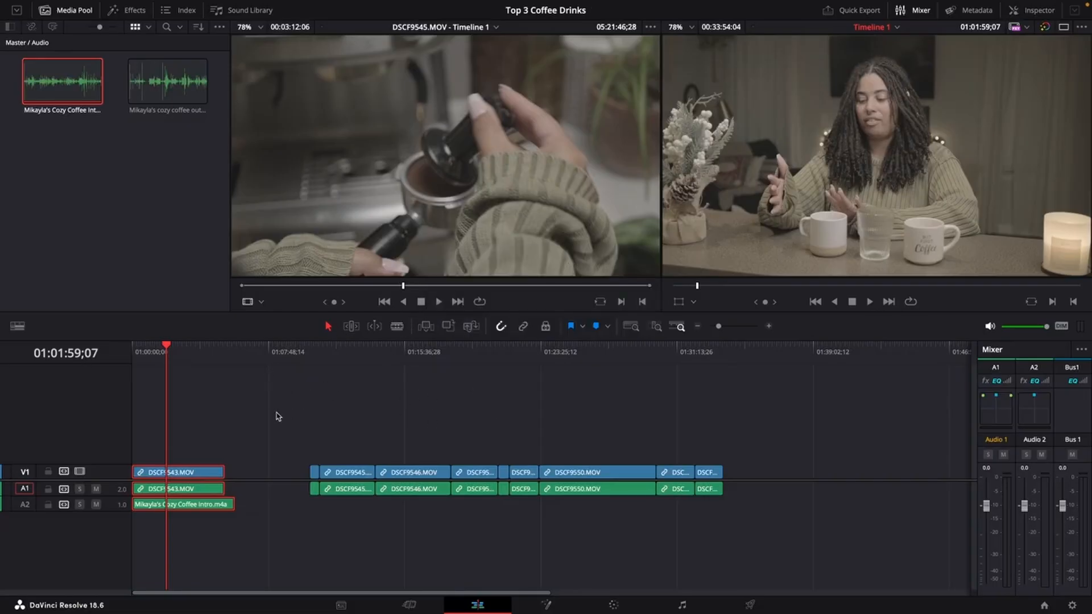
Disable the DSCF9543.MOV camera audio clip on A1.
{"action": "left_click", "coordinate": [223, 432]}
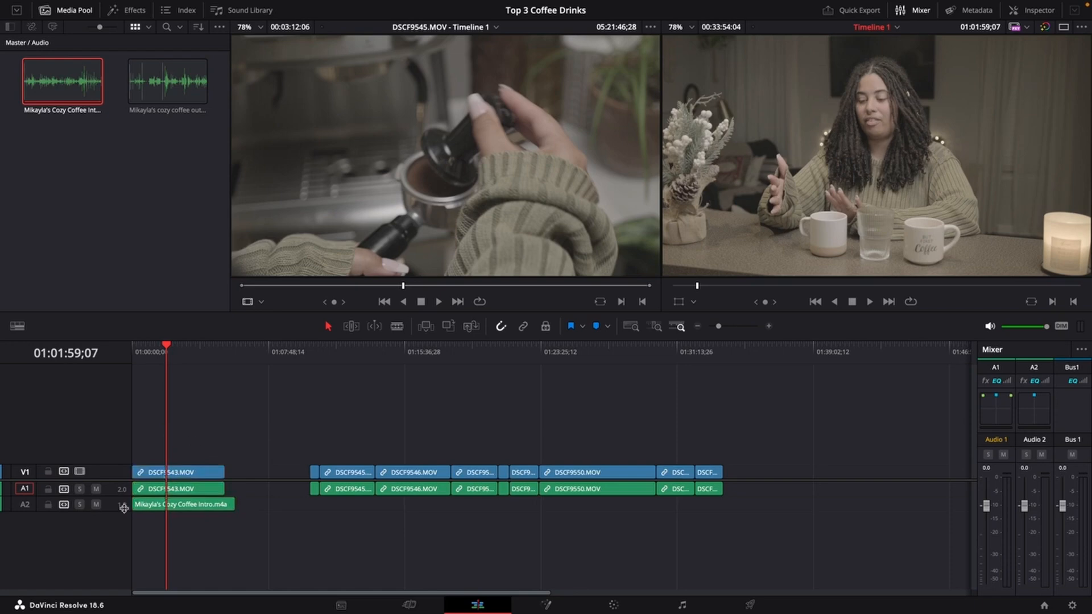
{"action": "left_click", "coordinate": [156, 493]}
{"action": "key", "text": "d"}
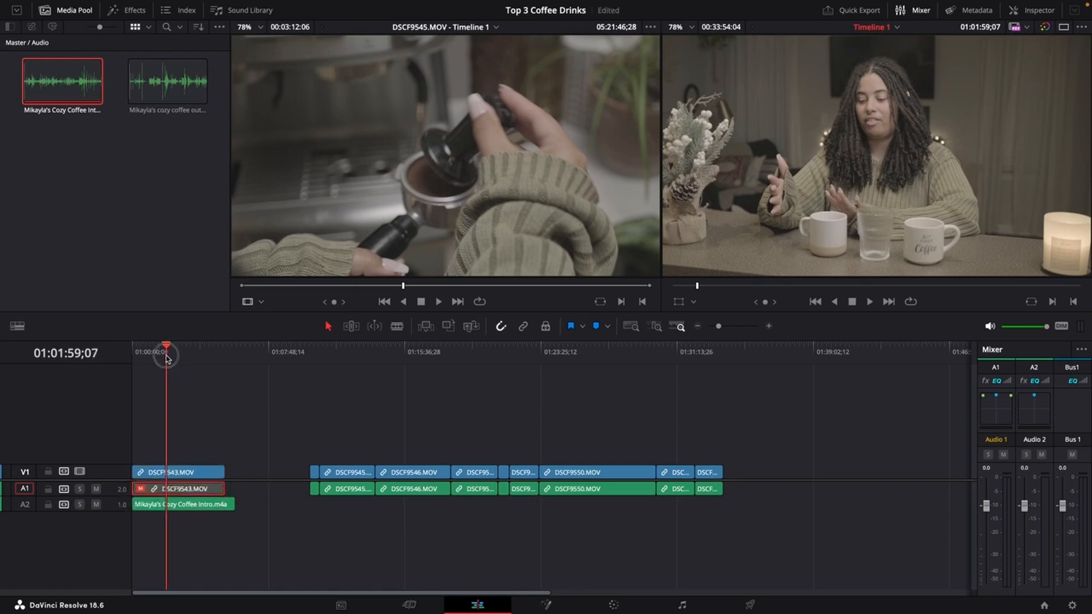
Play back the start of the timeline to check the synced audio.
{"action": "left_click_drag", "start_coordinate": [166, 359], "coordinate": [164, 358]}
{"action": "scroll", "coordinate": [108, 518], "scroll_direction": "up", "scroll_amount": 8}
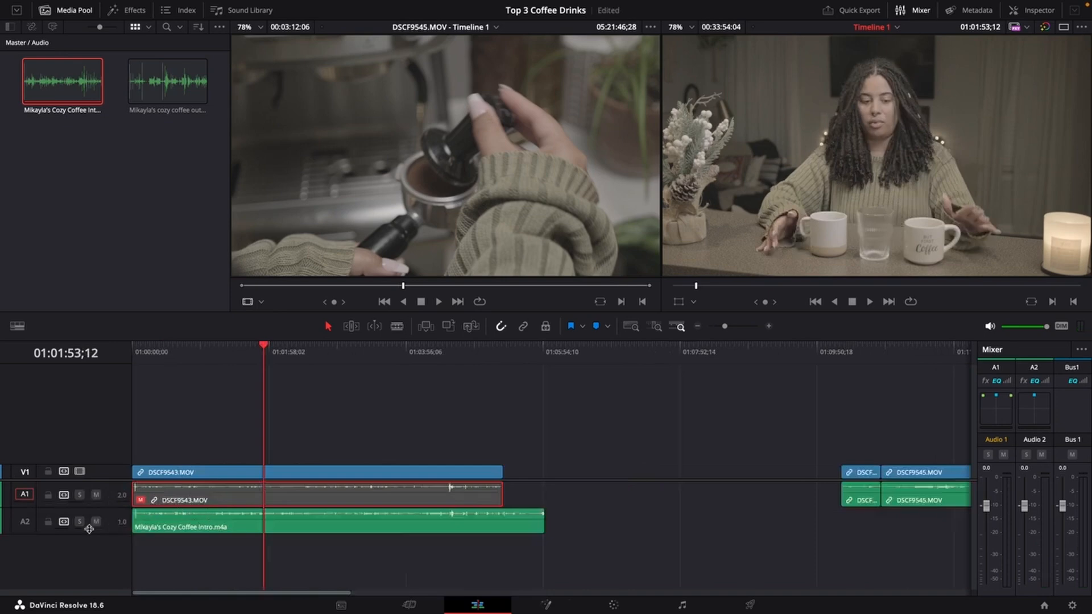
{"action": "scroll", "coordinate": [91, 530], "scroll_direction": "up", "scroll_amount": 3}
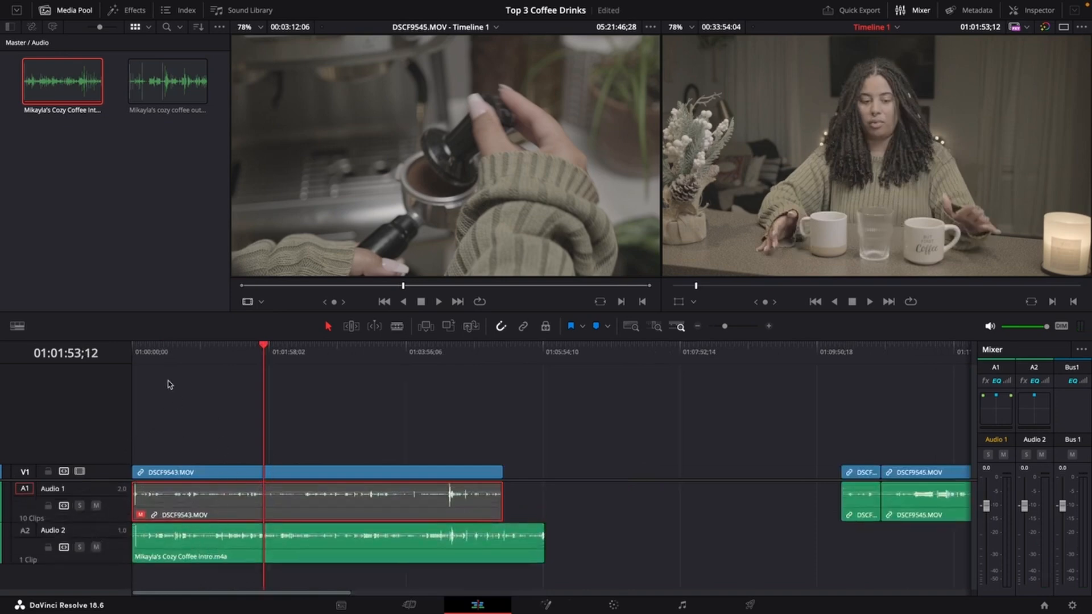
{"action": "left_click", "coordinate": [163, 357]}
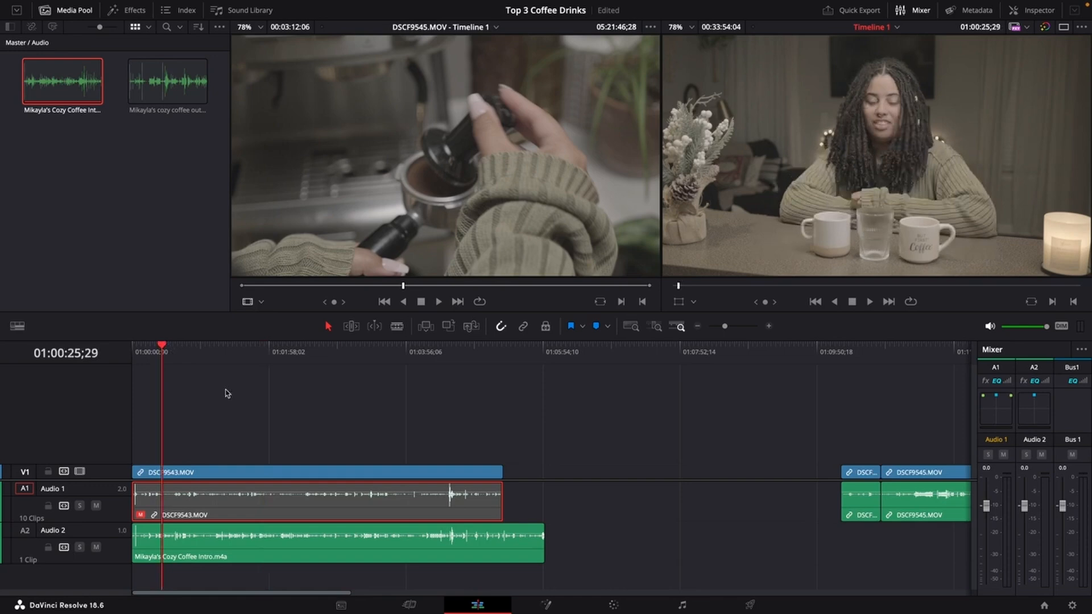
{"action": "key", "text": "space"}
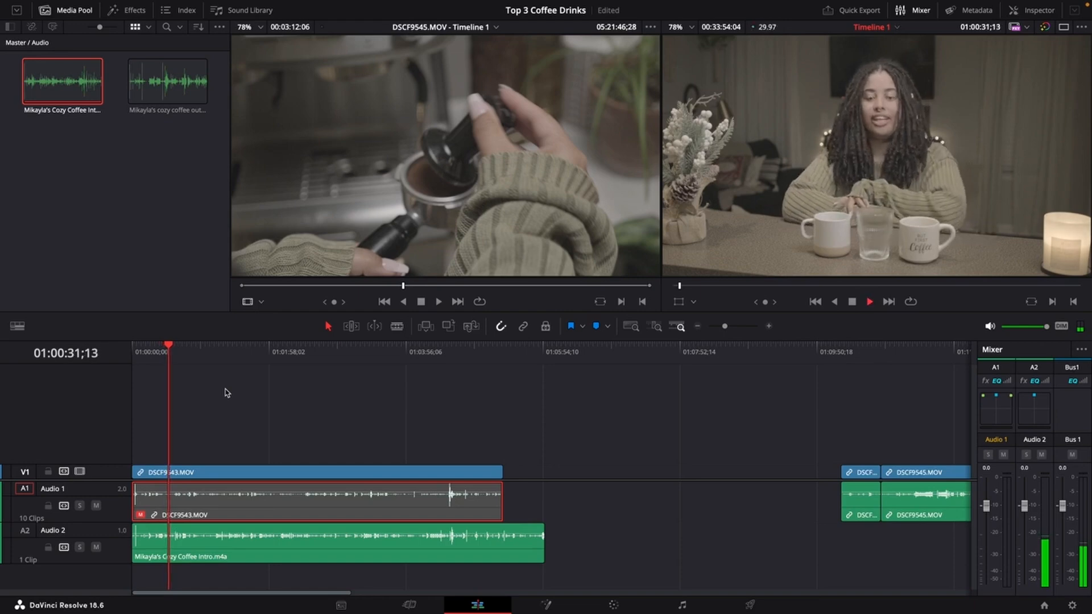
{"action": "key", "text": "space"}
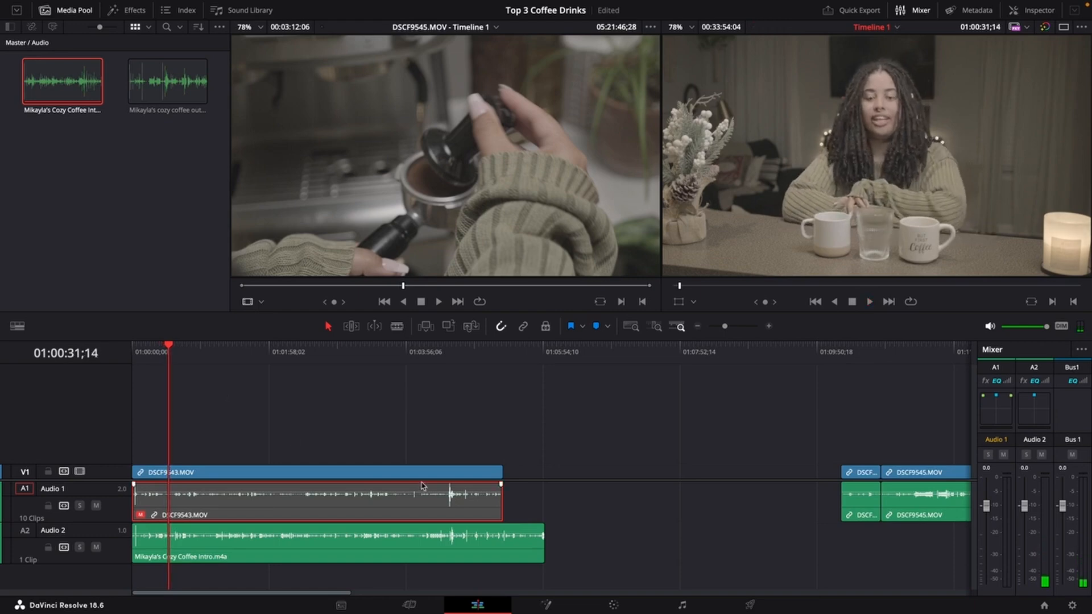
{"action": "left_click_drag", "start_coordinate": [232, 366], "coordinate": [336, 373]}
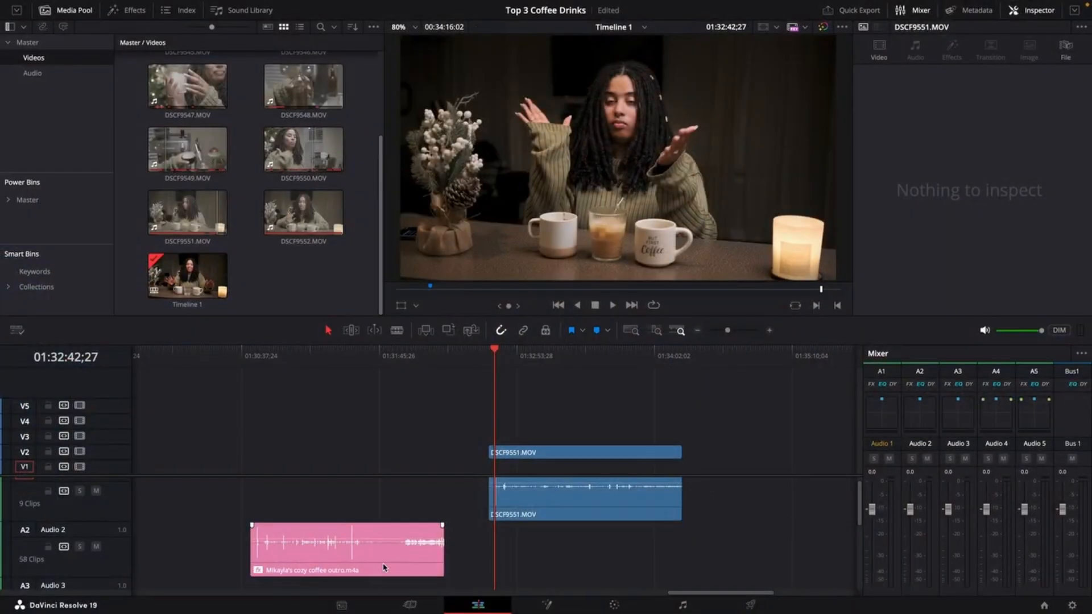
Shift the Mikayla's cozy coffee outro.m4a clip on A2 slightly earlier along the timeline.
{"action": "left_click_drag", "start_coordinate": [385, 567], "coordinate": [510, 567]}
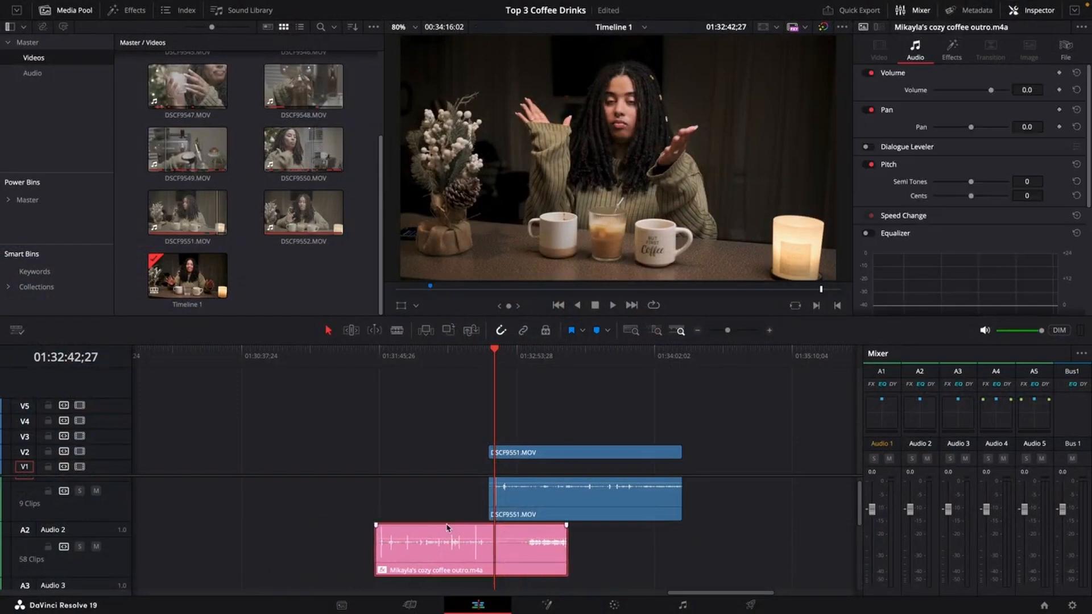
{"action": "left_click", "coordinate": [687, 547]}
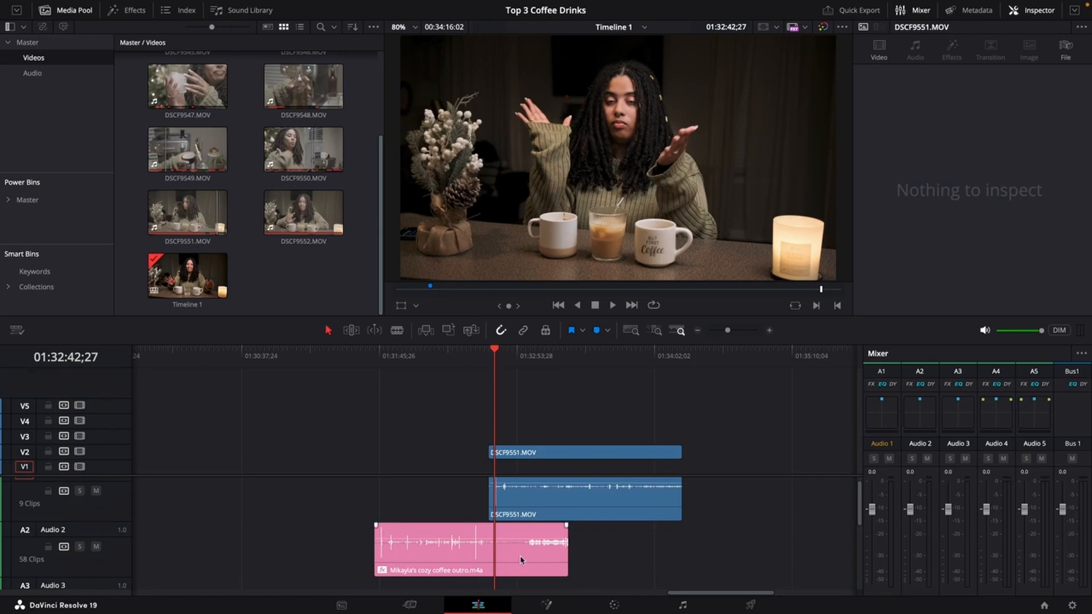
{"action": "left_click_drag", "start_coordinate": [523, 560], "coordinate": [507, 560]}
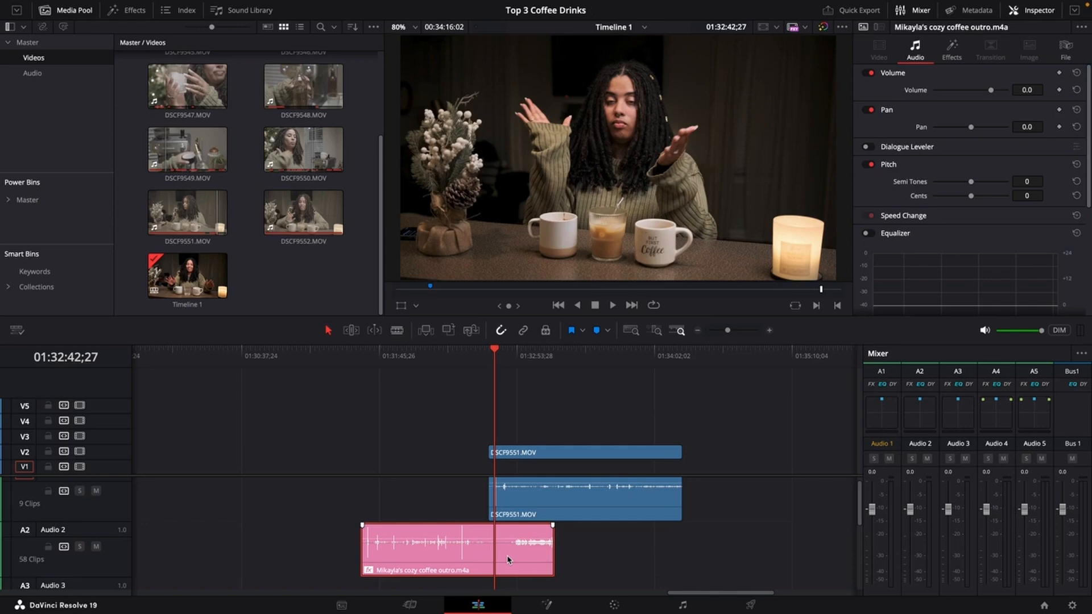
Compare the outro and DSCF9551.MOV waveforms and move the outro clip earlier so it ends before the video clip.
{"action": "scroll", "coordinate": [508, 560], "scroll_direction": "down", "scroll_amount": 5}
{"action": "scroll", "coordinate": [508, 560], "scroll_direction": "up", "scroll_amount": 12}
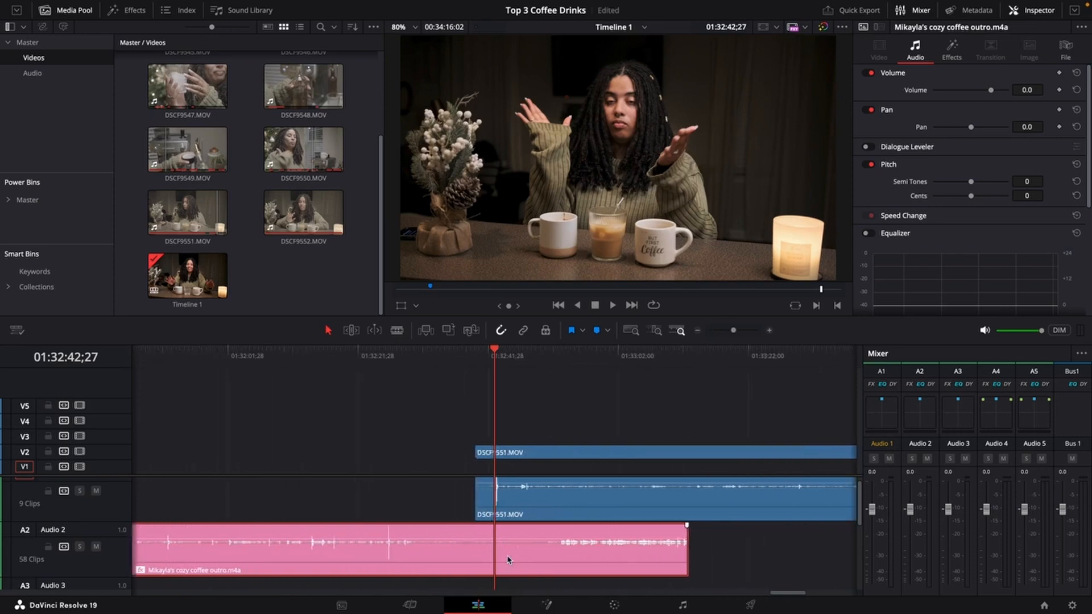
{"action": "scroll", "coordinate": [508, 560], "scroll_direction": "up", "scroll_amount": 3}
{"action": "scroll", "coordinate": [508, 560], "scroll_direction": "down", "scroll_amount": 5}
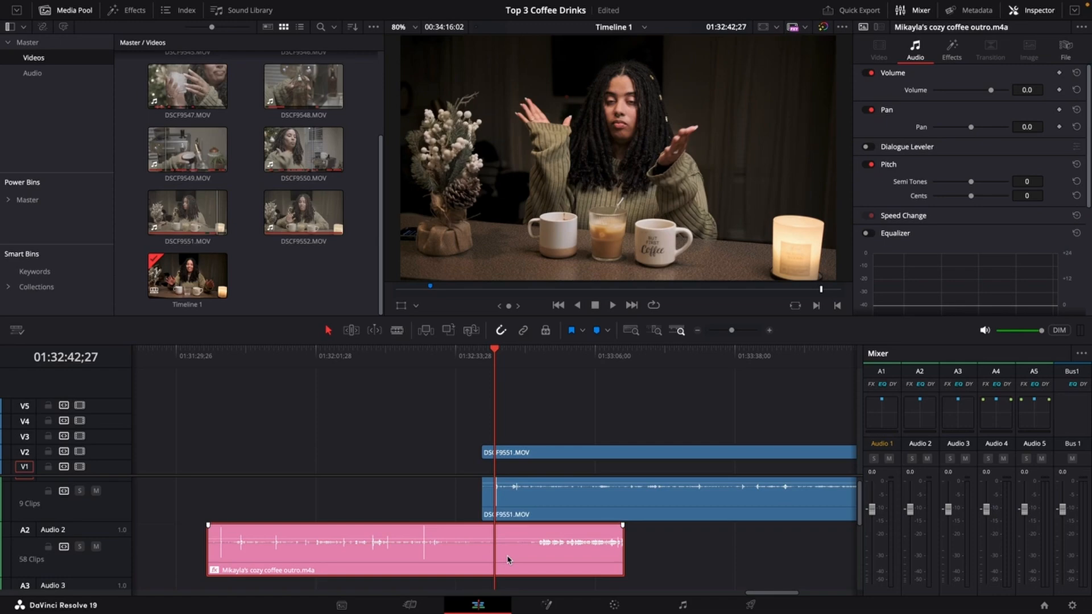
{"action": "scroll", "coordinate": [507, 560], "scroll_direction": "up", "scroll_amount": 10}
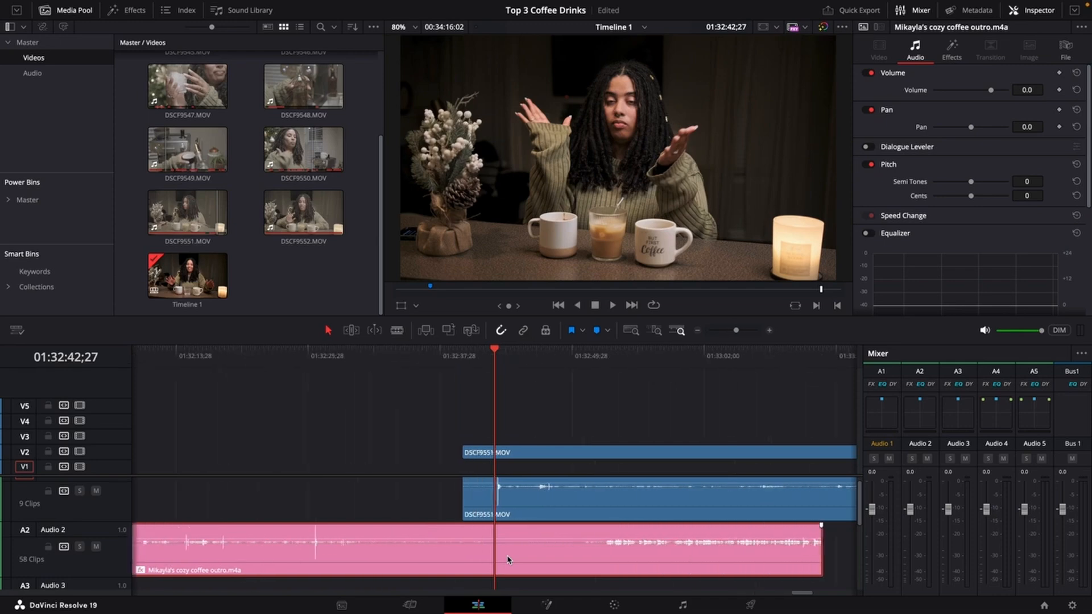
{"action": "scroll", "coordinate": [530, 514], "scroll_direction": "up", "scroll_amount": 3}
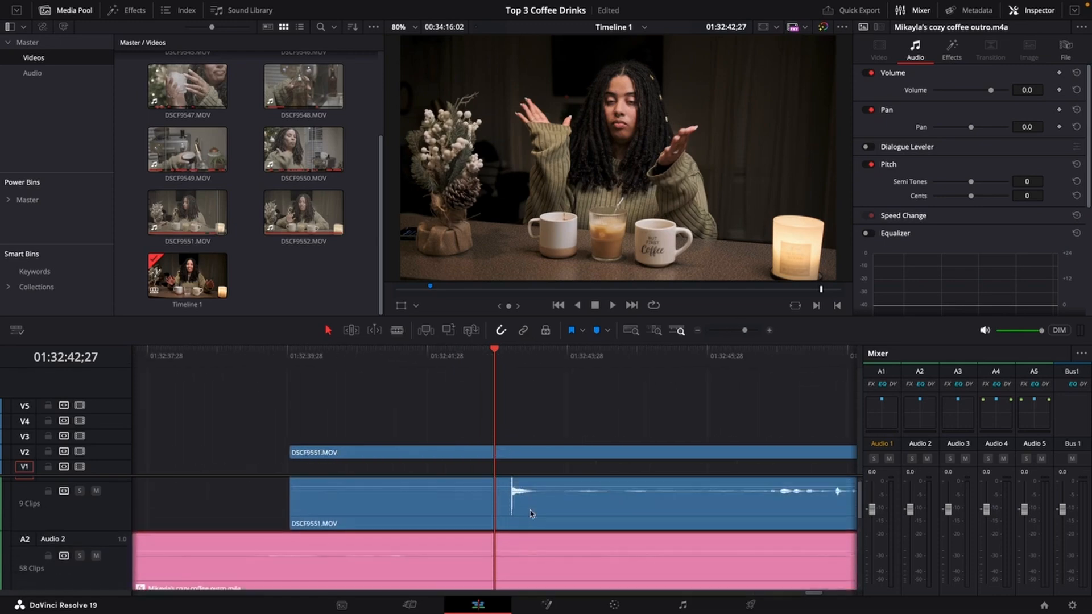
{"action": "scroll", "coordinate": [530, 514], "scroll_direction": "down", "scroll_amount": 10}
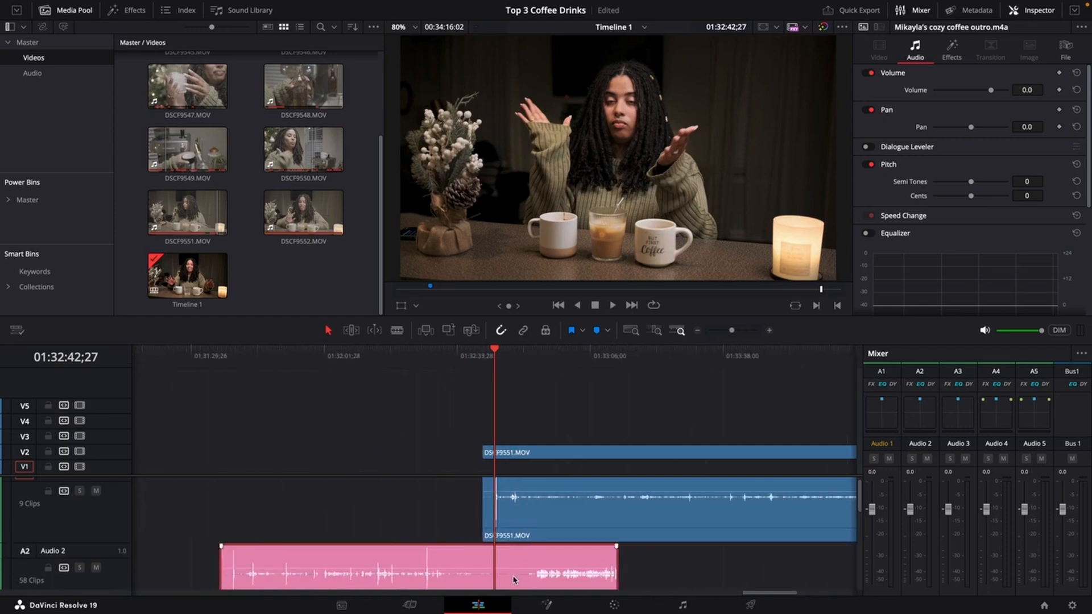
{"action": "left_click_drag", "start_coordinate": [516, 586], "coordinate": [380, 576]}
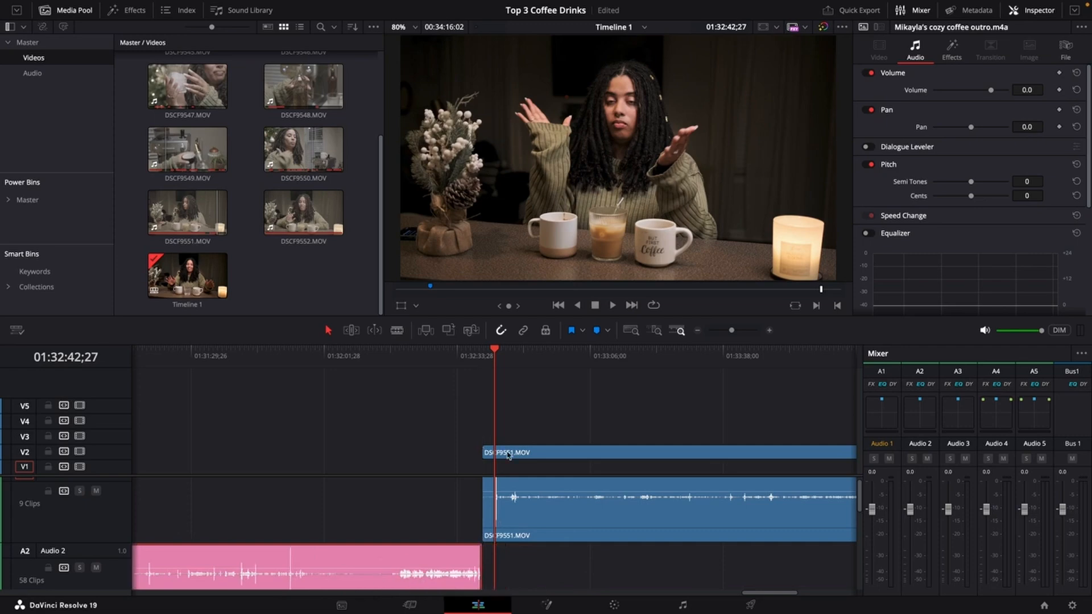
Play the start of DSCF9551.MOV to listen to its camera audio.
{"action": "left_click", "coordinate": [488, 356]}
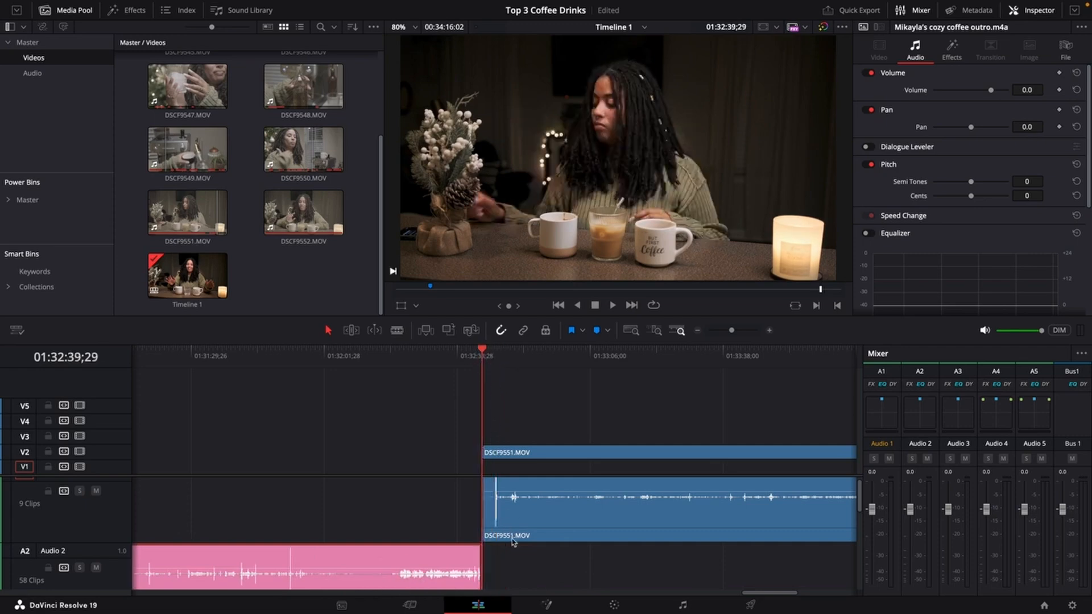
{"action": "scroll", "coordinate": [503, 367], "scroll_direction": "down", "scroll_amount": 2}
{"action": "scroll", "coordinate": [511, 375], "scroll_direction": "up", "scroll_amount": 4}
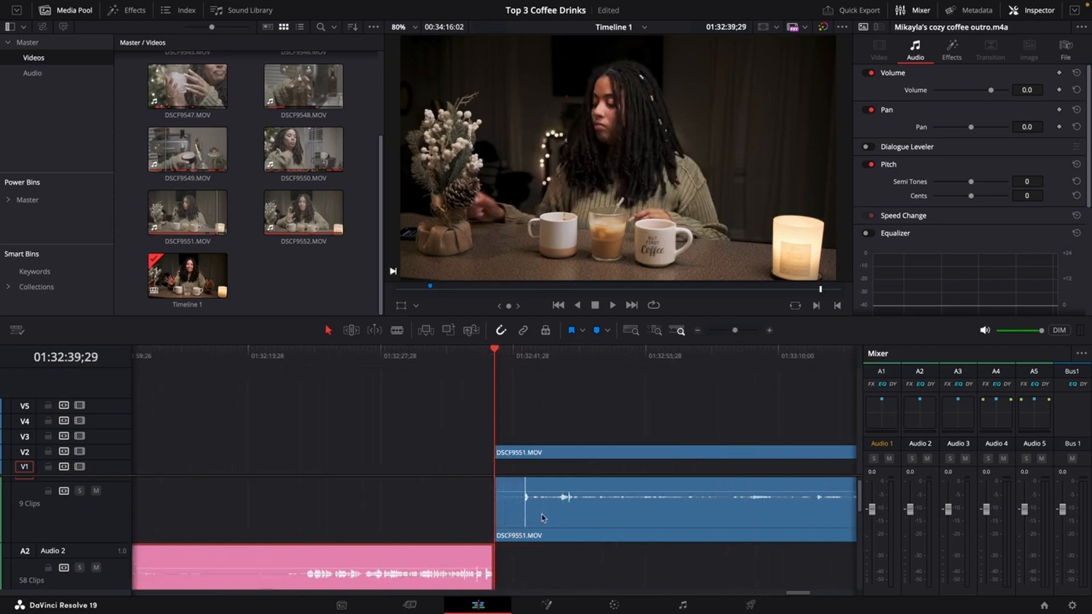
{"action": "left_click", "coordinate": [508, 355]}
{"action": "key", "text": "space"}
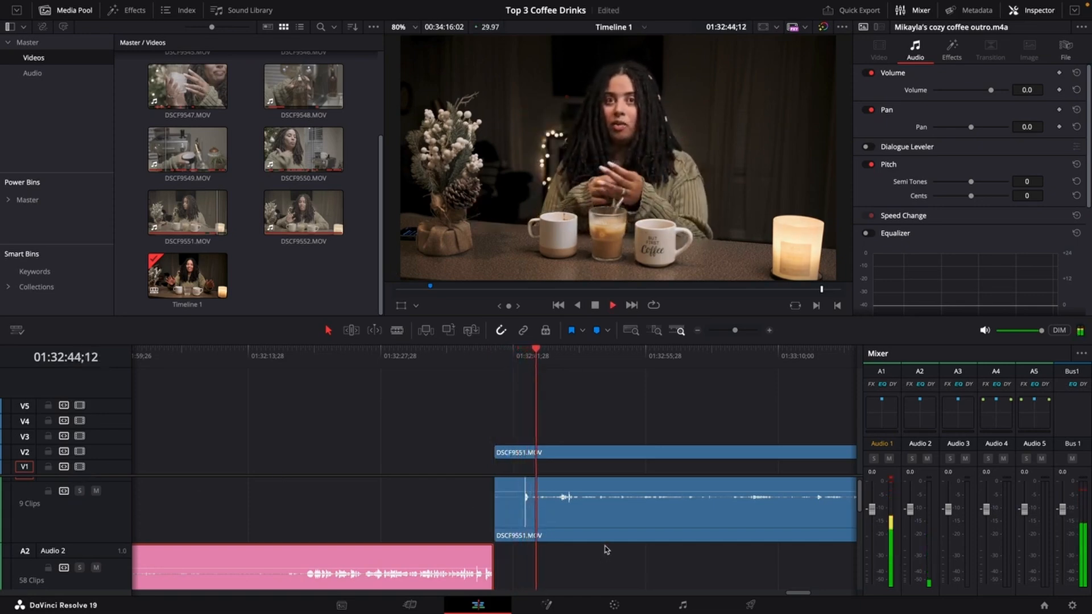
{"action": "key", "text": "space"}
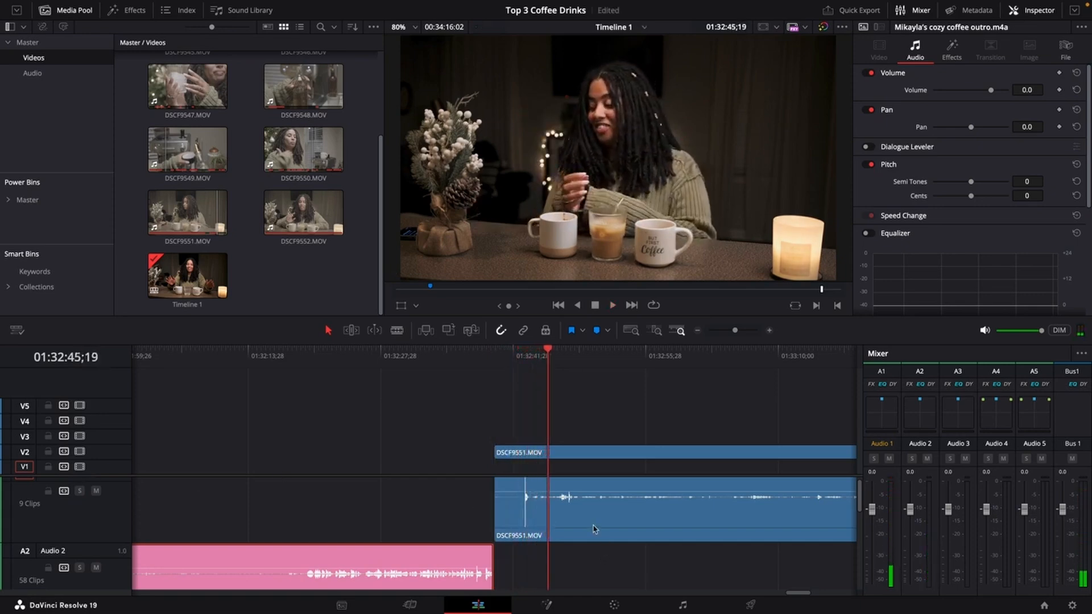
Examine the A1 and A2 waveforms around the start of DSCF9551.MOV.
{"action": "scroll", "coordinate": [593, 529], "scroll_direction": "down", "scroll_amount": 3}
{"action": "scroll", "coordinate": [574, 531], "scroll_direction": "up", "scroll_amount": 1}
{"action": "scroll", "coordinate": [571, 531], "scroll_direction": "up", "scroll_amount": 3}
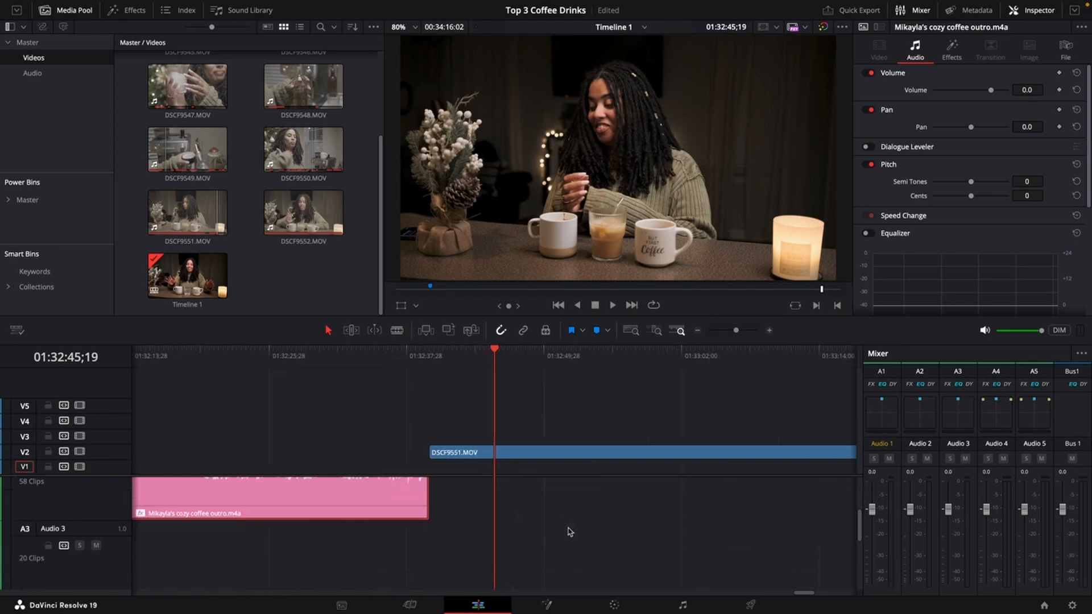
{"action": "scroll", "coordinate": [568, 531], "scroll_direction": "down", "scroll_amount": 2}
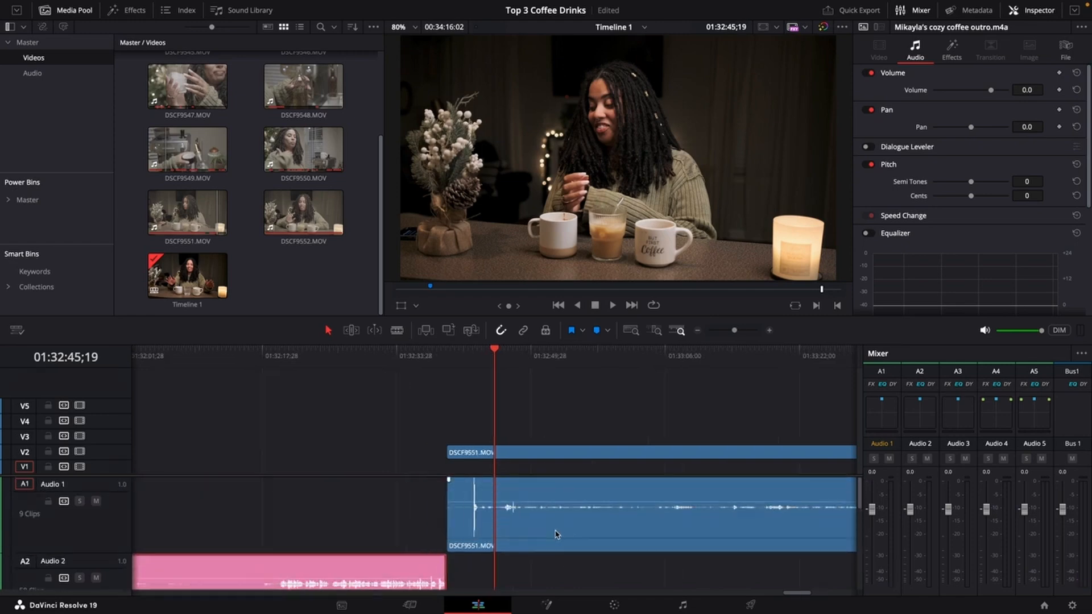
{"action": "scroll", "coordinate": [543, 475], "scroll_direction": "down", "scroll_amount": 2}
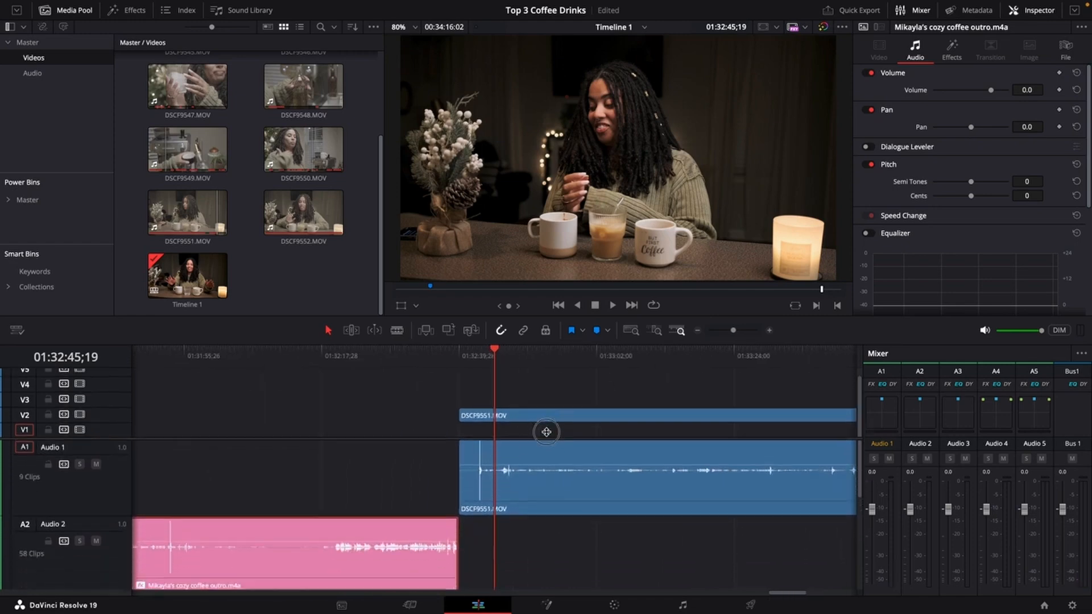
{"action": "scroll", "coordinate": [543, 514], "scroll_direction": "down", "scroll_amount": 3}
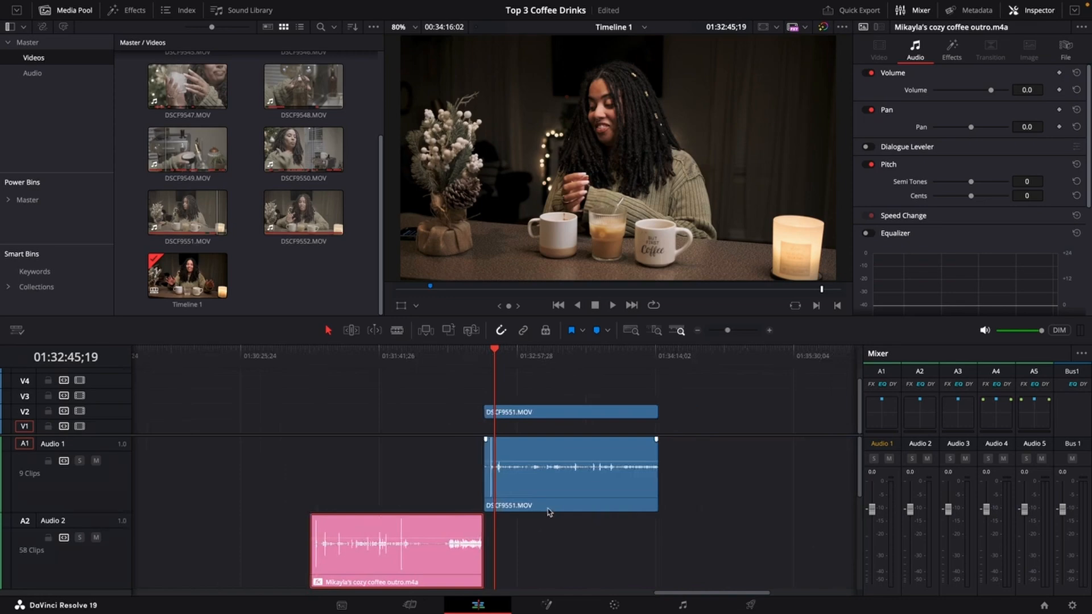
{"action": "left_click", "coordinate": [549, 357]}
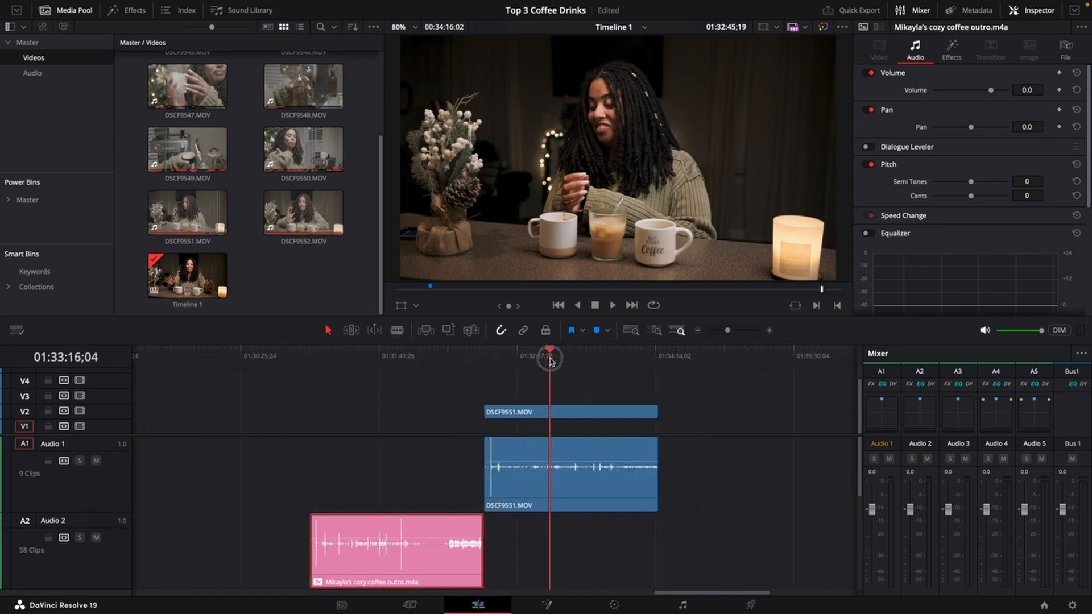
{"action": "scroll", "coordinate": [419, 555], "scroll_direction": "down", "scroll_amount": 3}
{"action": "scroll", "coordinate": [419, 556], "scroll_direction": "up", "scroll_amount": 4}
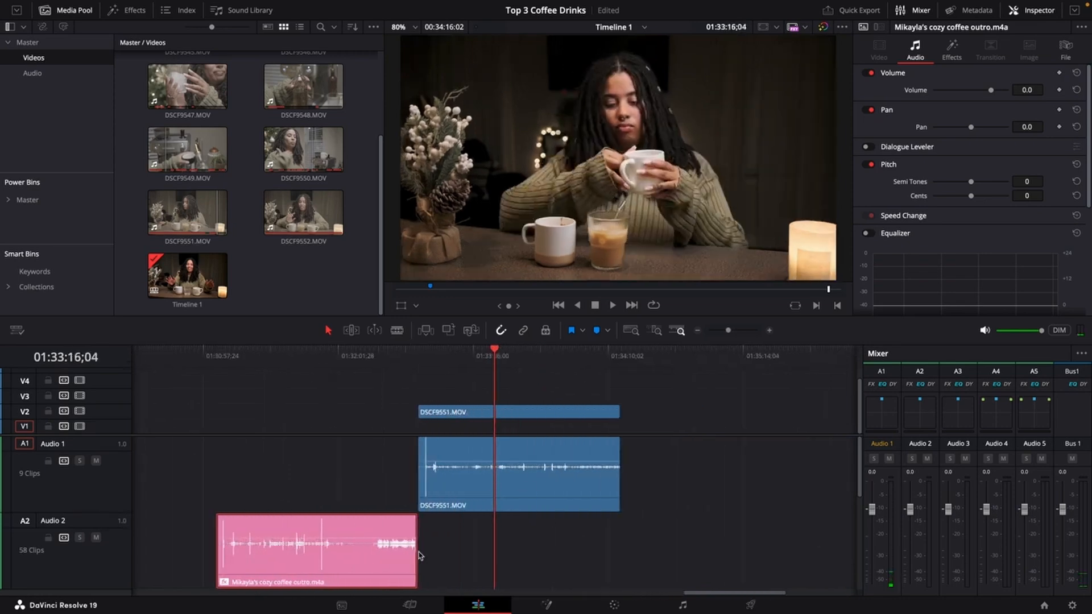
Scrub to the start of the outro audio clip and play it to find its sync spike.
{"action": "left_click_drag", "start_coordinate": [371, 358], "coordinate": [238, 438]}
{"action": "scroll", "coordinate": [261, 580], "scroll_direction": "down", "scroll_amount": 3}
{"action": "scroll", "coordinate": [356, 562], "scroll_direction": "up", "scroll_amount": 5}
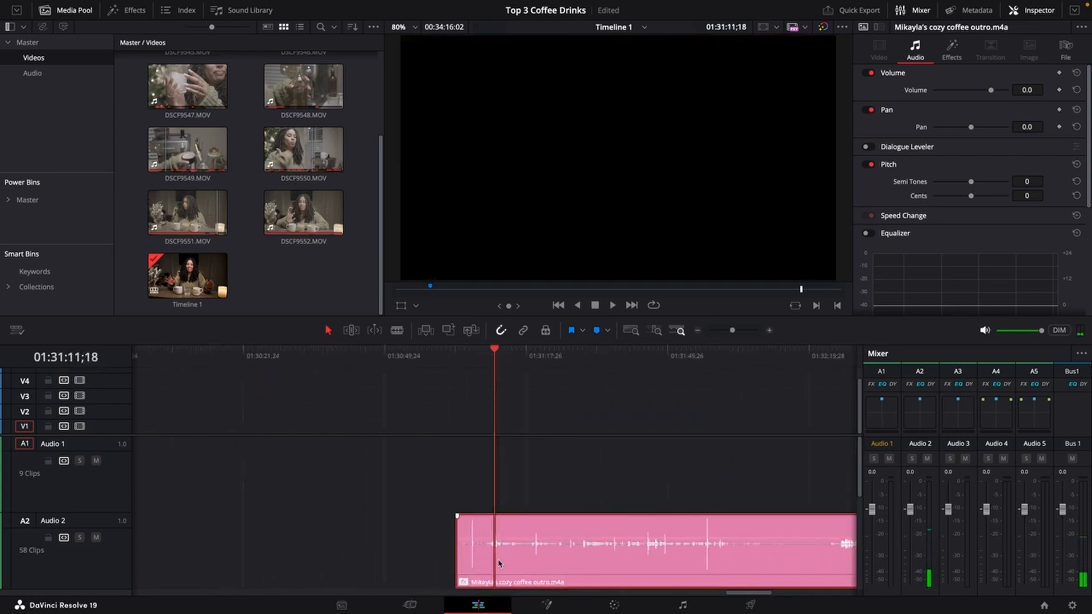
{"action": "scroll", "coordinate": [505, 563], "scroll_direction": "up", "scroll_amount": 2}
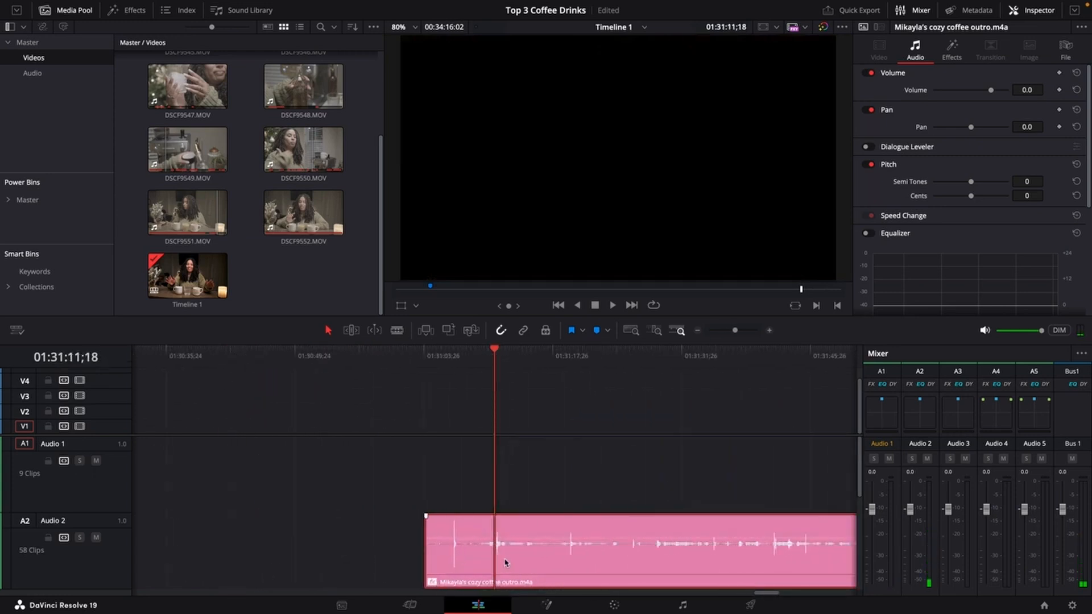
{"action": "left_click", "coordinate": [455, 361]}
{"action": "scroll", "coordinate": [490, 362], "scroll_direction": "down", "scroll_amount": 2}
{"action": "left_click", "coordinate": [668, 359]}
{"action": "scroll", "coordinate": [629, 480], "scroll_direction": "up", "scroll_amount": 5}
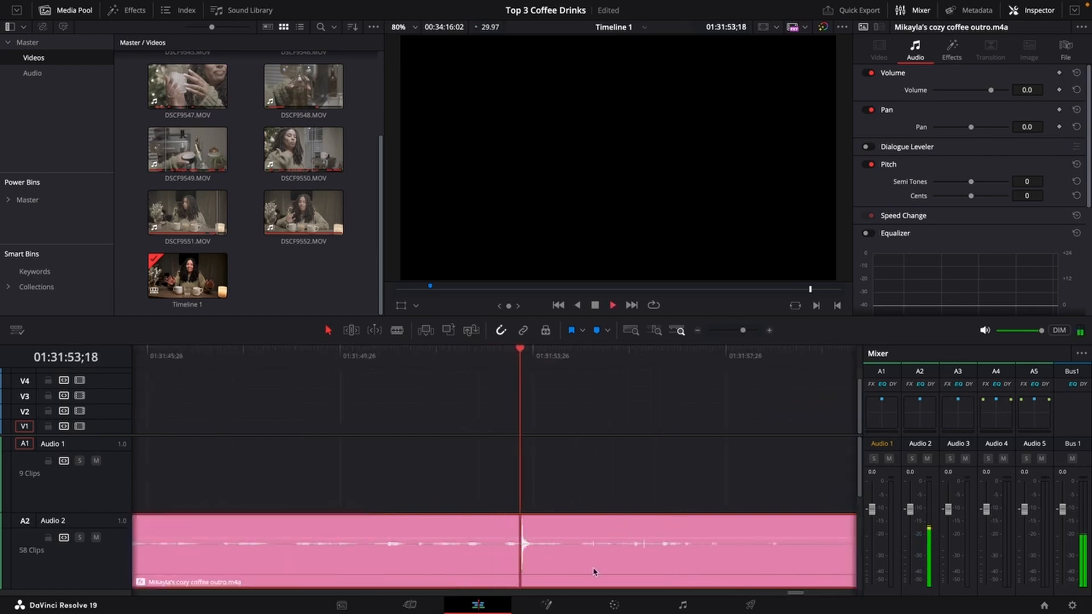
{"action": "scroll", "coordinate": [595, 571], "scroll_direction": "down", "scroll_amount": 5}
{"action": "key", "text": "space"}
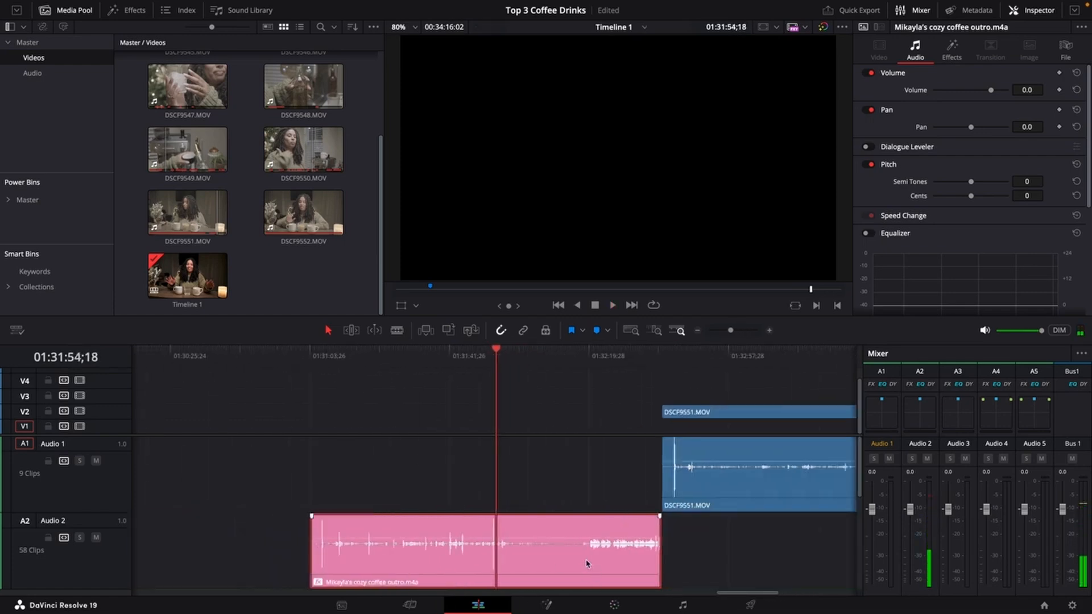
Move the outro audio clip on A2 so its first waveform spike lines up with DSCF9551.MOV's spike on A1.
{"action": "scroll", "coordinate": [587, 563], "scroll_direction": "down", "scroll_amount": 2}
{"action": "left_click_drag", "start_coordinate": [521, 569], "coordinate": [727, 569]}
{"action": "left_click", "coordinate": [603, 357]}
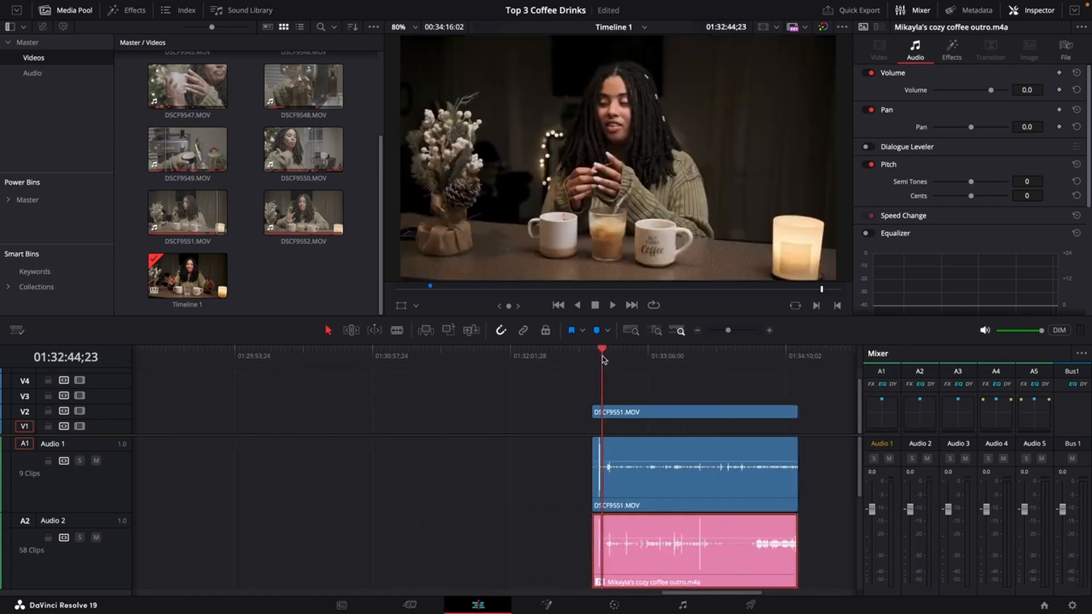
{"action": "scroll", "coordinate": [609, 382], "scroll_direction": "up", "scroll_amount": 3}
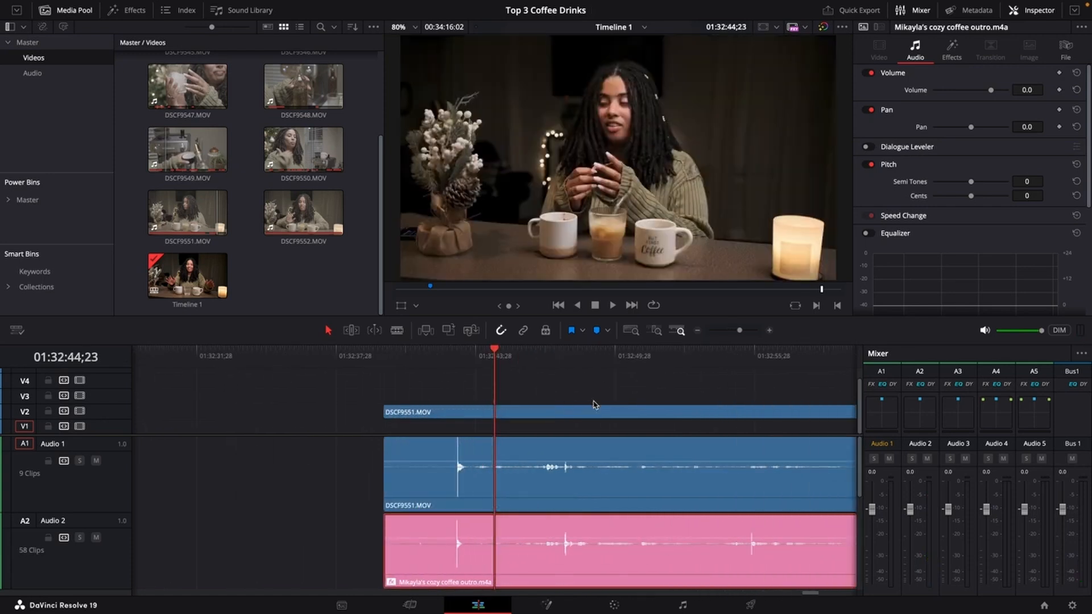
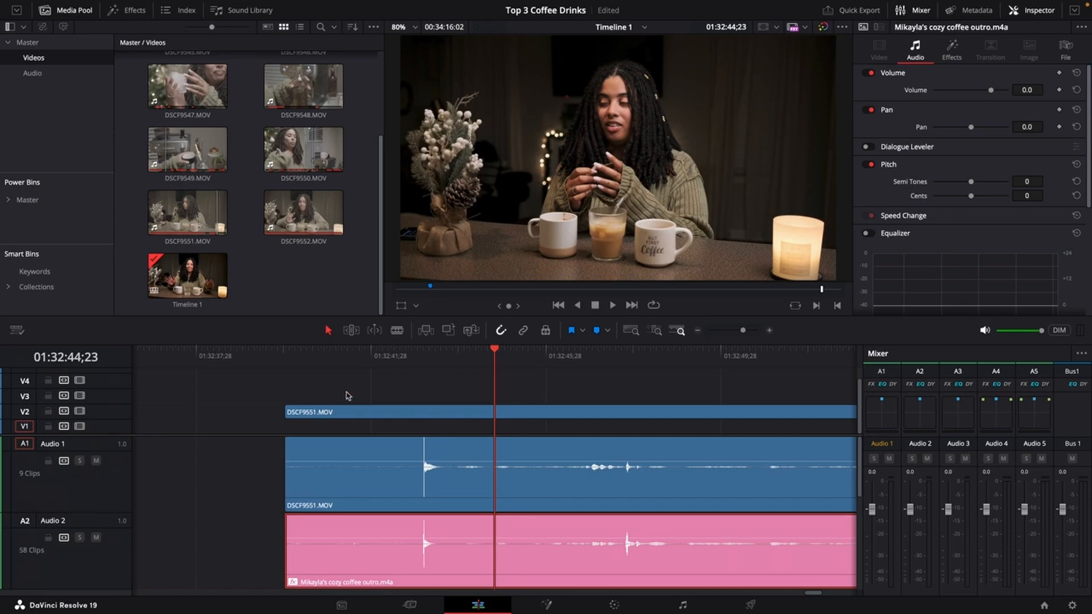
Play the DSCF9551.MOV section from its start to check how the outro audio lines up.
{"action": "left_click", "coordinate": [386, 356]}
{"action": "key", "text": "space"}
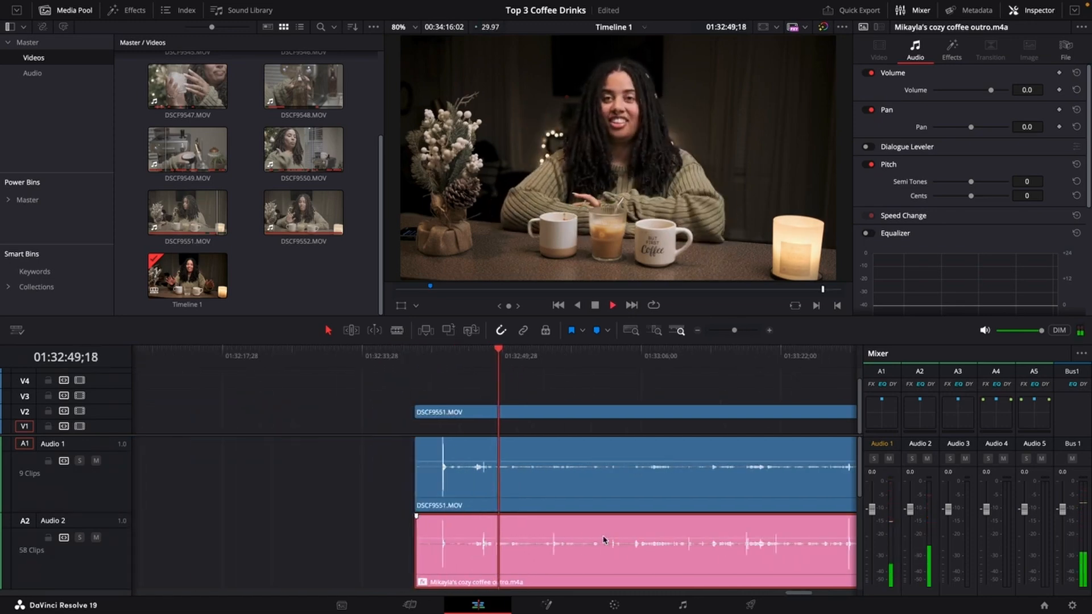
{"action": "key", "text": "space"}
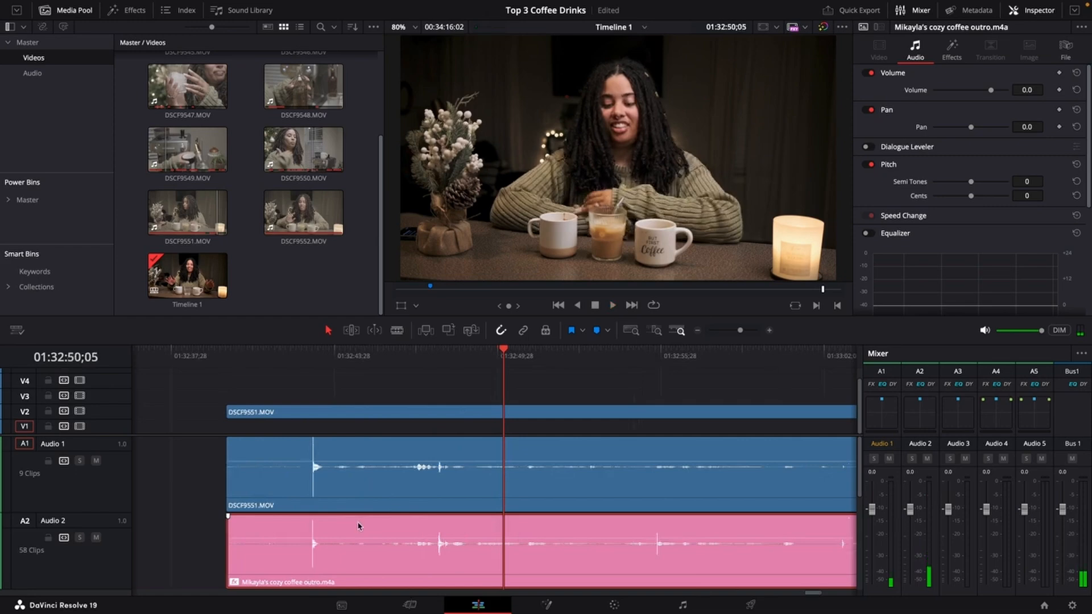
Nudge the outro audio clip slightly earlier and play the section back to check the sync.
{"action": "left_click_drag", "start_coordinate": [354, 525], "coordinate": [348, 524]}
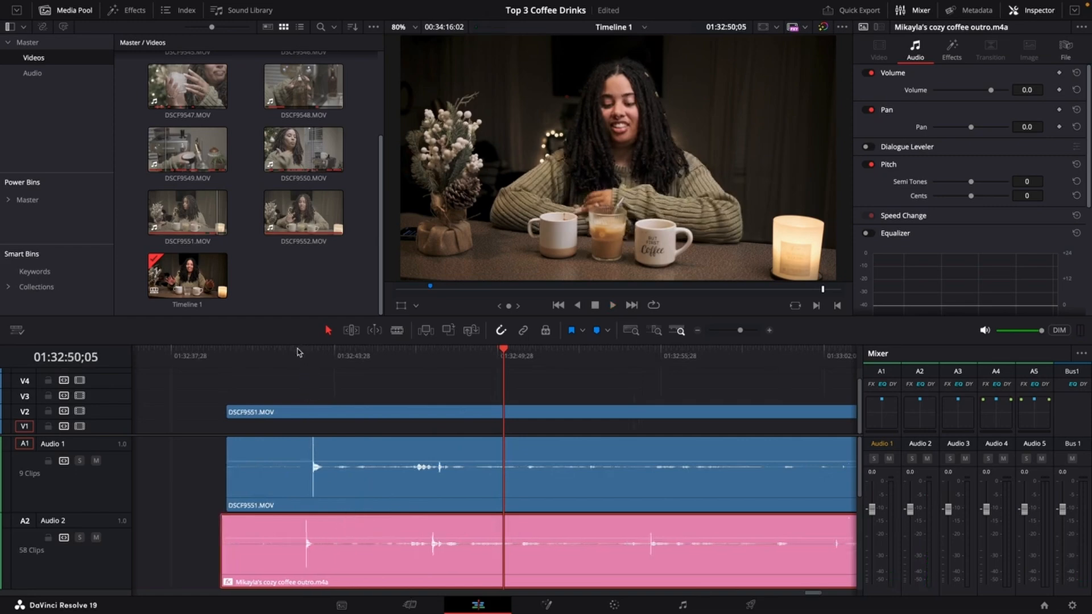
{"action": "left_click", "coordinate": [281, 354]}
{"action": "key", "text": "space"}
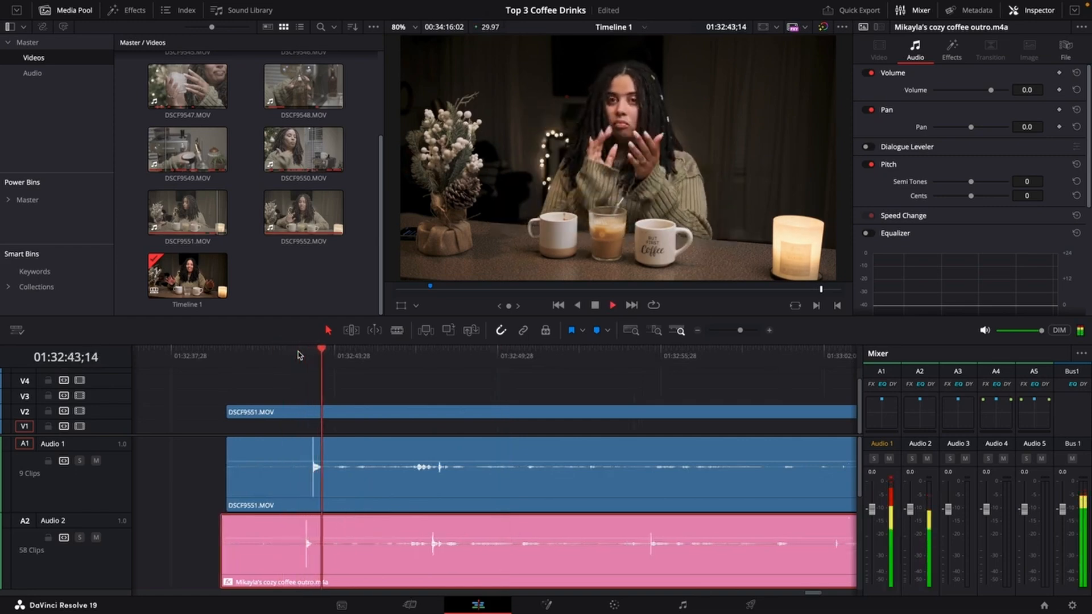
{"action": "key", "text": "space"}
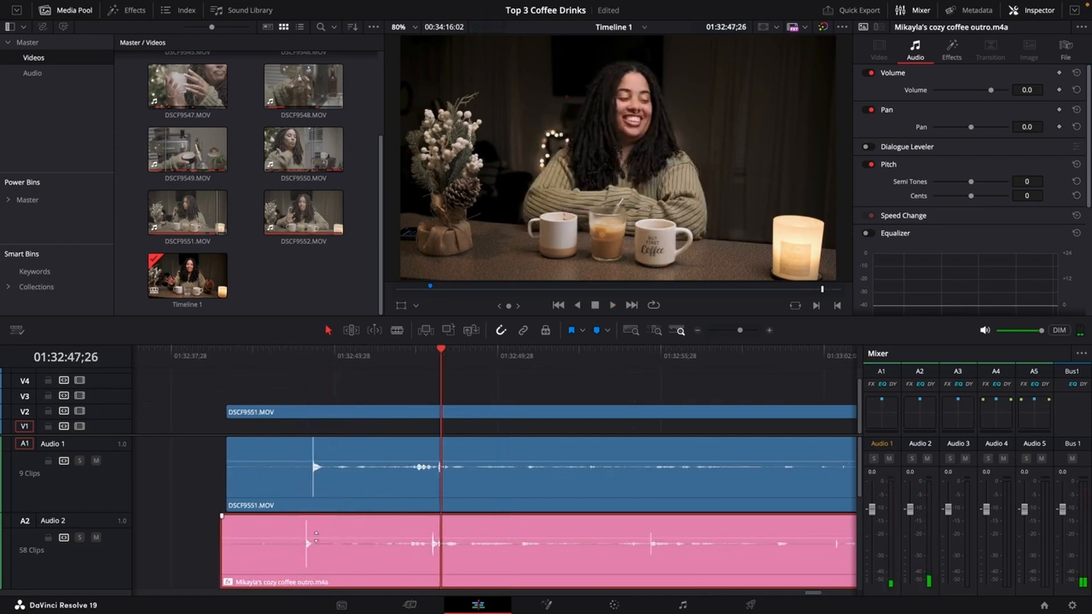
Shift the outro audio clip on A2 so its first spike aligns exactly with the camera audio spike on A1.
{"action": "scroll", "coordinate": [328, 541], "scroll_direction": "down", "scroll_amount": 3}
{"action": "scroll", "coordinate": [378, 541], "scroll_direction": "up", "scroll_amount": 3}
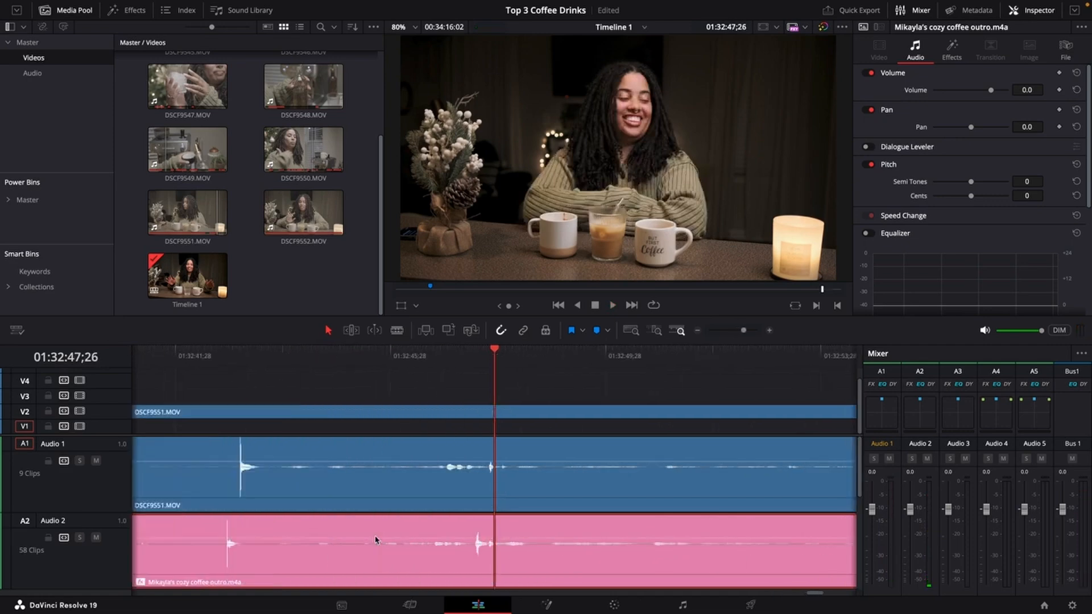
{"action": "scroll", "coordinate": [366, 539], "scroll_direction": "down", "scroll_amount": 3}
{"action": "scroll", "coordinate": [366, 539], "scroll_direction": "up", "scroll_amount": 3}
{"action": "scroll", "coordinate": [366, 540], "scroll_direction": "right", "scroll_amount": 1}
{"action": "scroll", "coordinate": [367, 539], "scroll_direction": "left", "scroll_amount": 6}
{"action": "scroll", "coordinate": [487, 538], "scroll_direction": "right", "scroll_amount": 2}
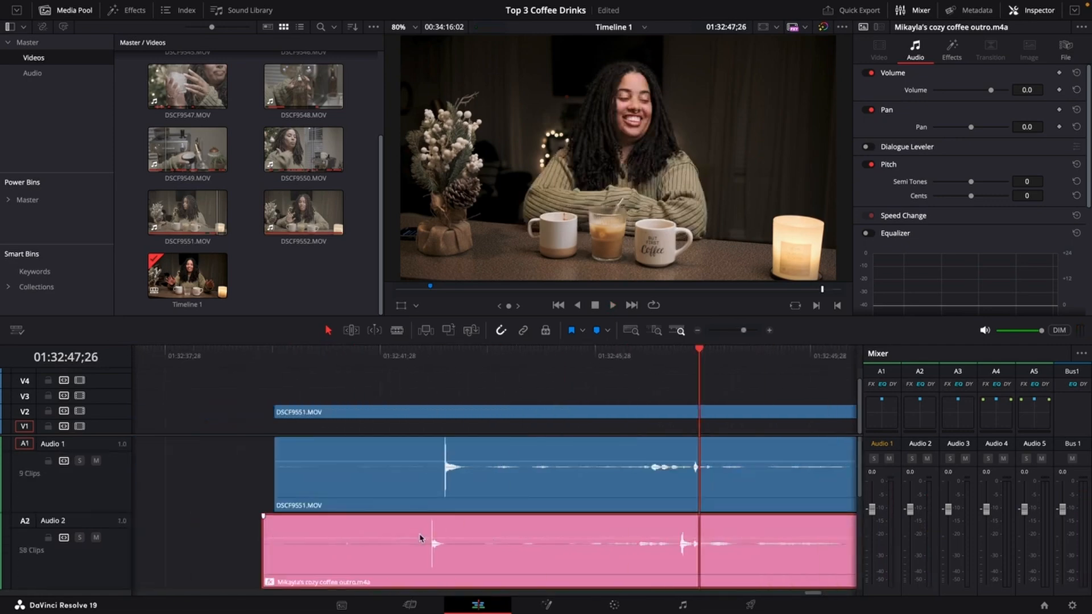
{"action": "left_click_drag", "start_coordinate": [402, 525], "coordinate": [415, 524]}
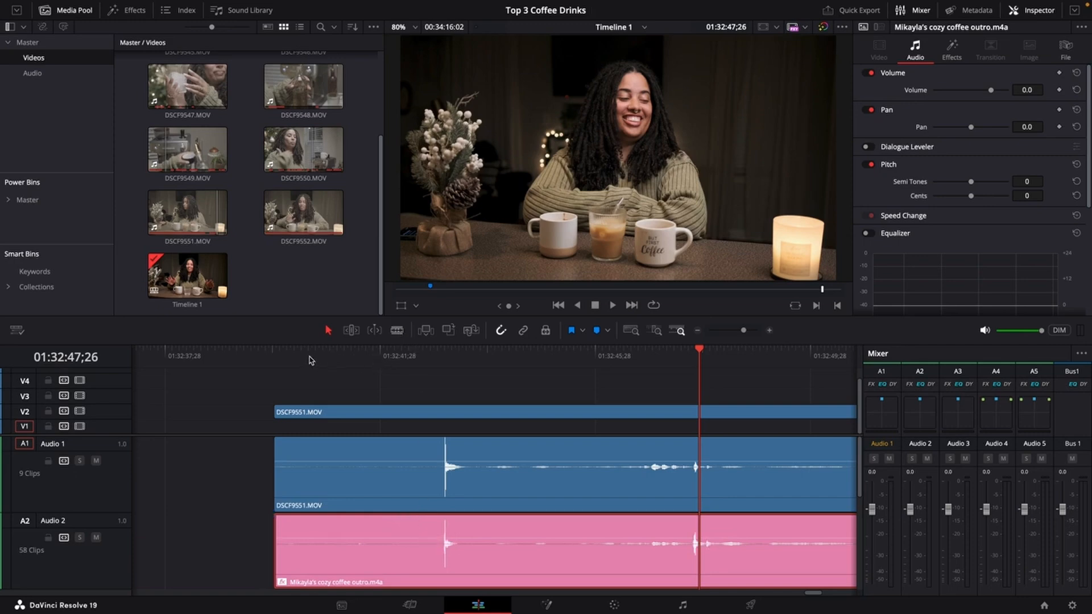
Play the aligned clips to check the sync between camera and outro audio.
{"action": "left_click", "coordinate": [289, 357]}
{"action": "key", "text": "space"}
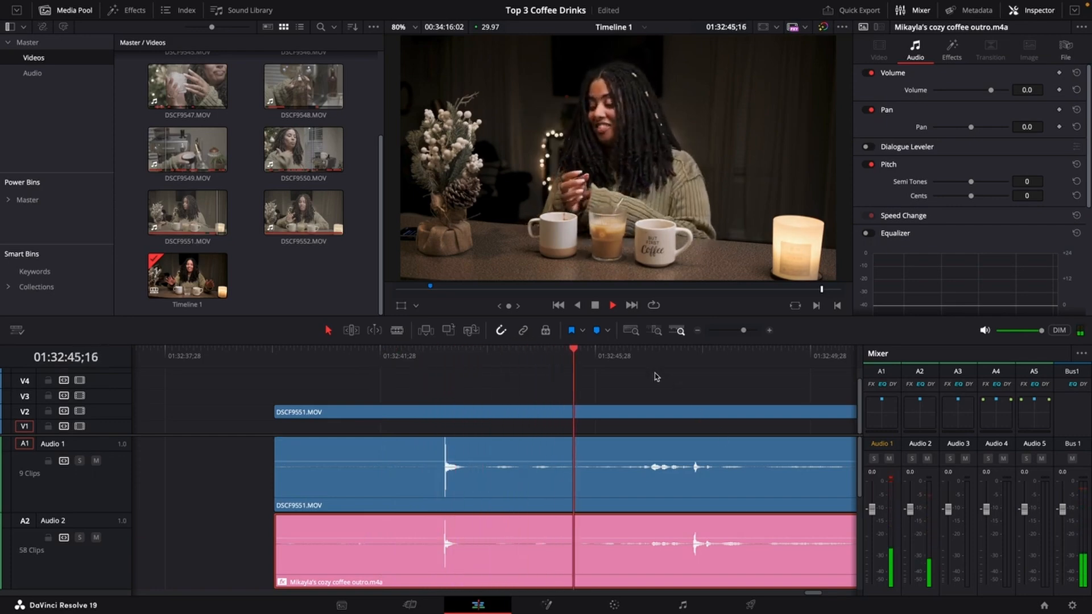
{"action": "scroll", "coordinate": [641, 452], "scroll_direction": "down", "scroll_amount": 5}
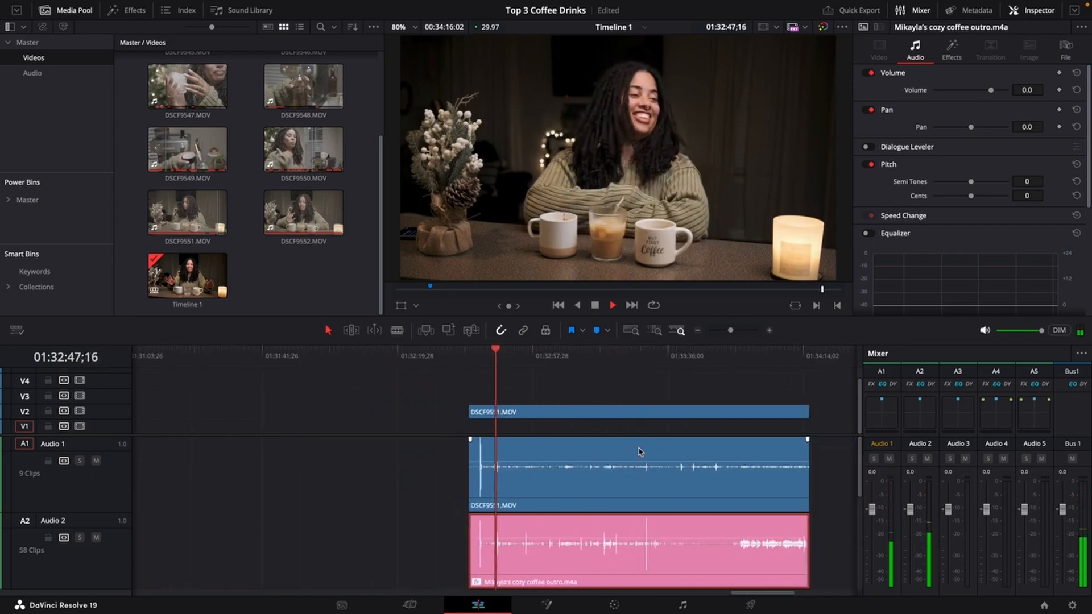
{"action": "key", "text": "space"}
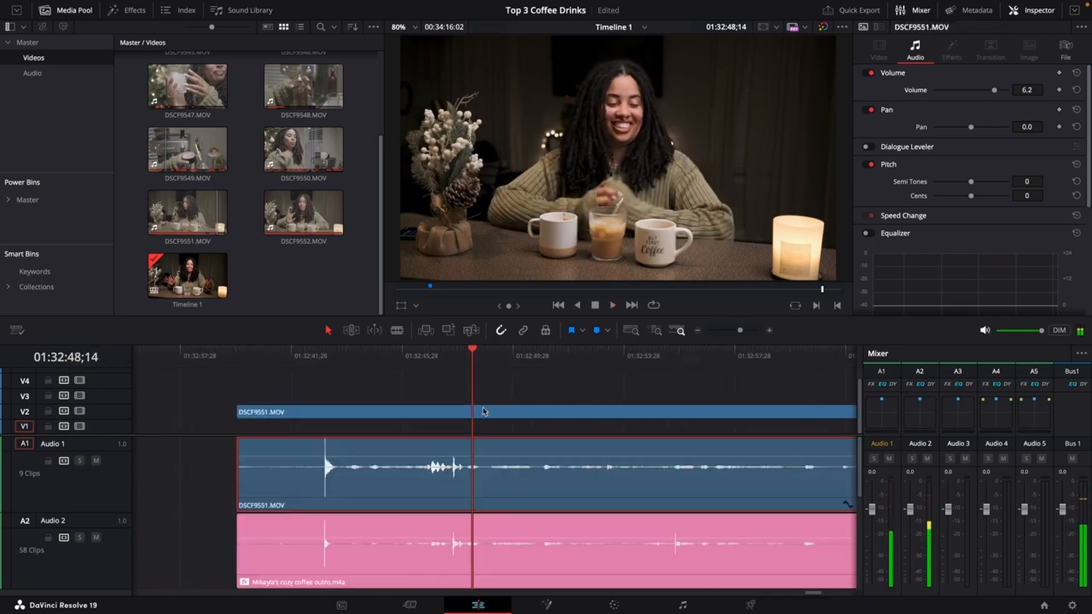
Disable the camera audio of DSCF9551.MOV on A1.
{"action": "scroll", "coordinate": [526, 453], "scroll_direction": "down", "scroll_amount": 5}
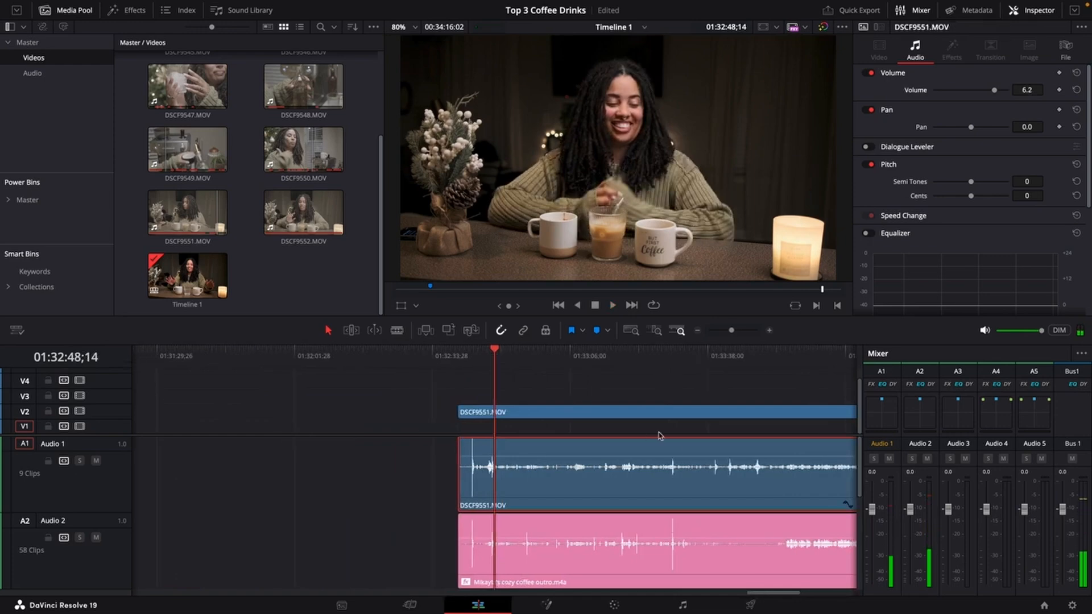
{"action": "scroll", "coordinate": [710, 461], "scroll_direction": "down", "scroll_amount": 1}
{"action": "left_click", "coordinate": [754, 373]}
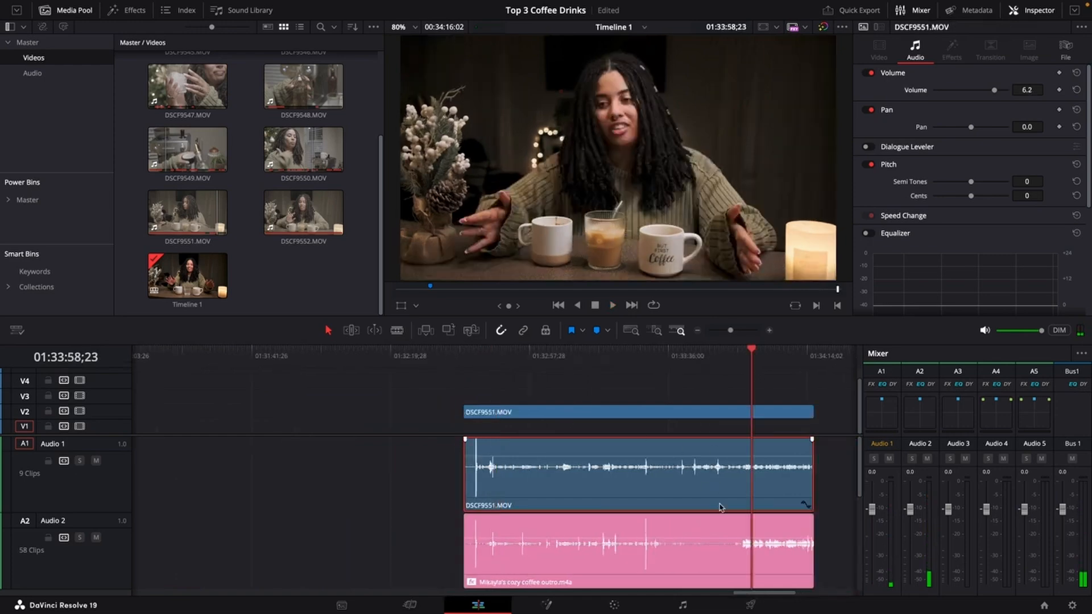
{"action": "key", "text": "d"}
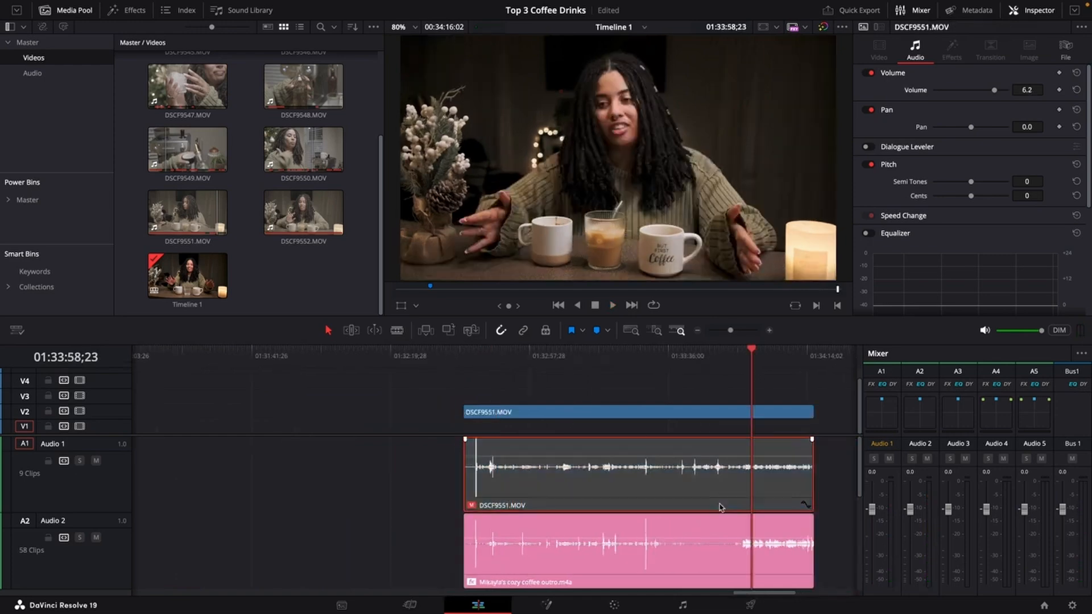
Play the clip near its end to hear only the outro audio.
{"action": "left_click", "coordinate": [734, 355]}
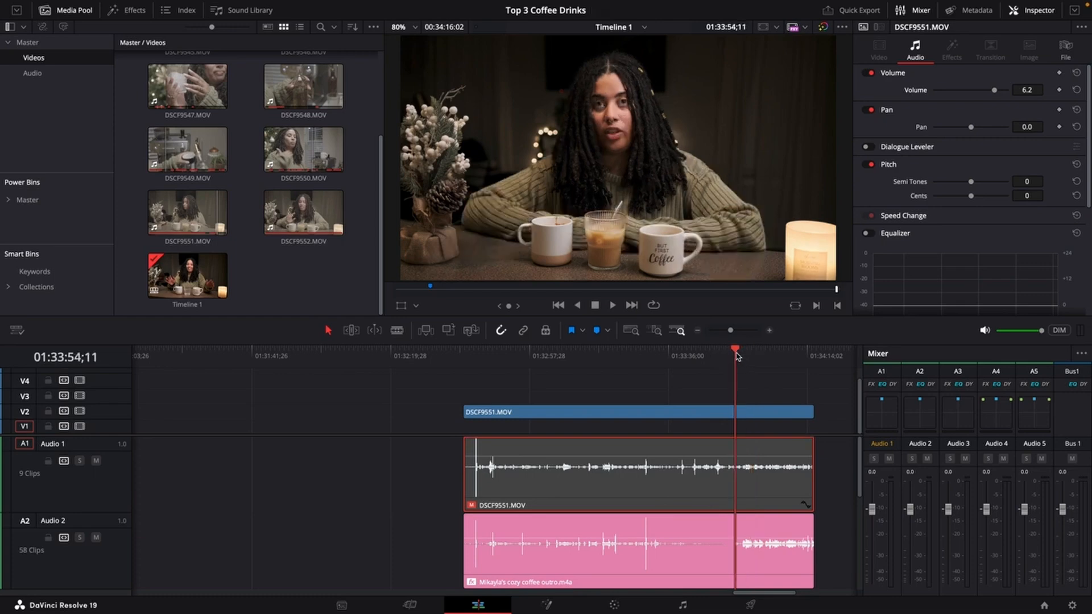
{"action": "key", "text": "space"}
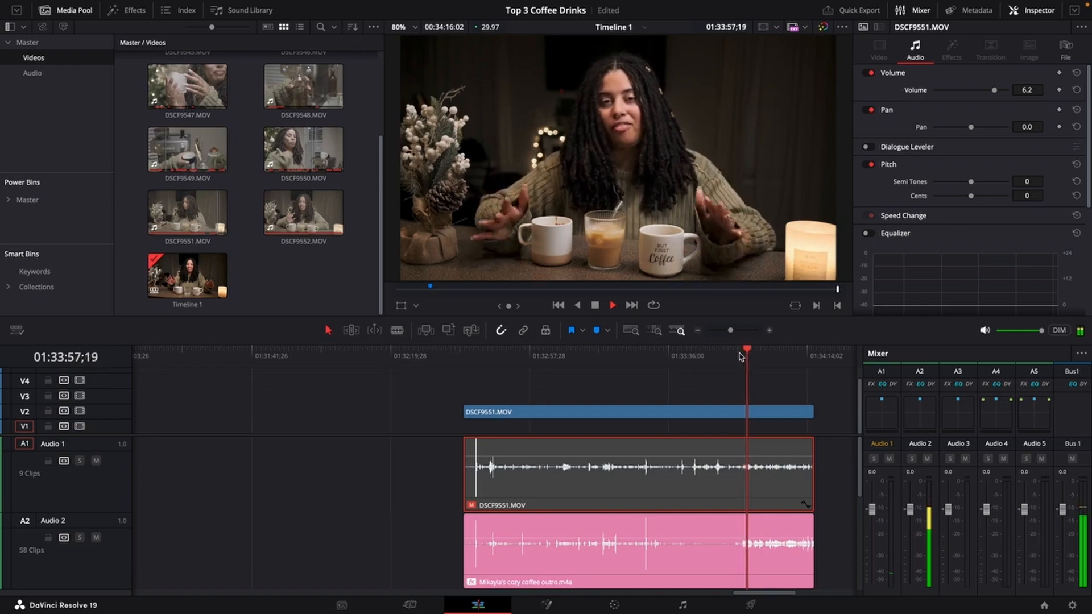
{"action": "key", "text": "space"}
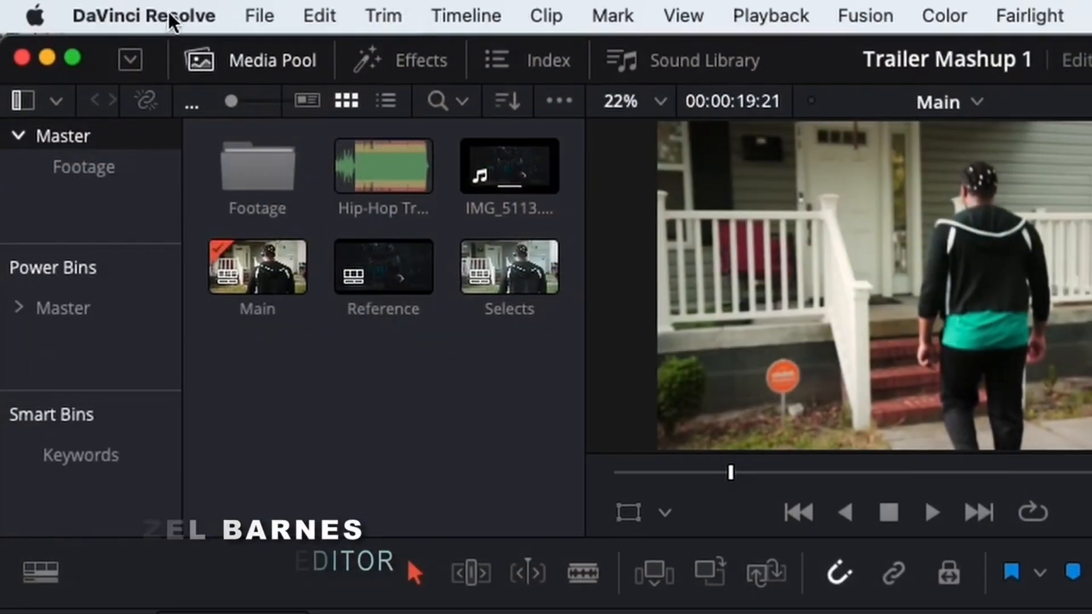
Open Keyboard Customization and examine the Trim commands' keystrokes for Blade Edit Mode before closing it.
{"action": "left_click", "coordinate": [171, 17]}
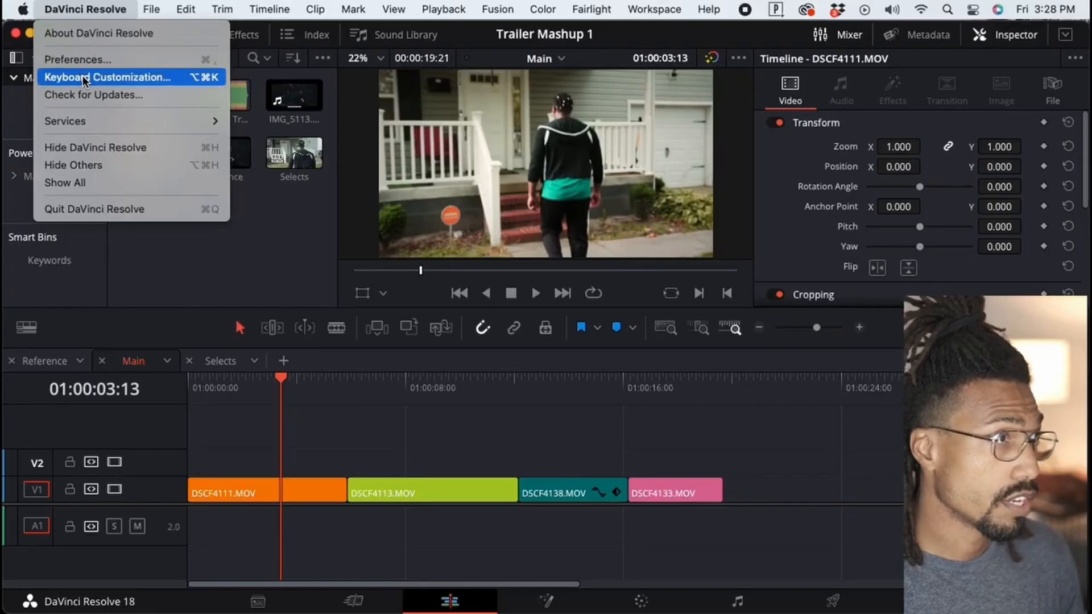
{"action": "left_click", "coordinate": [83, 78]}
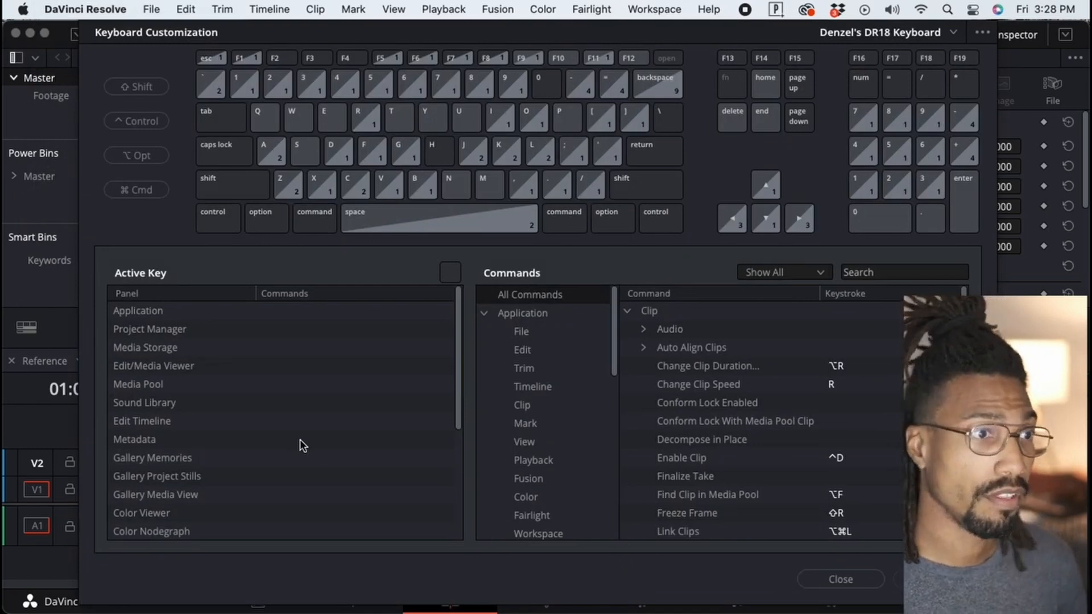
{"action": "left_click", "coordinate": [758, 387]}
{"action": "scroll", "coordinate": [758, 387], "scroll_direction": "down", "scroll_amount": 3}
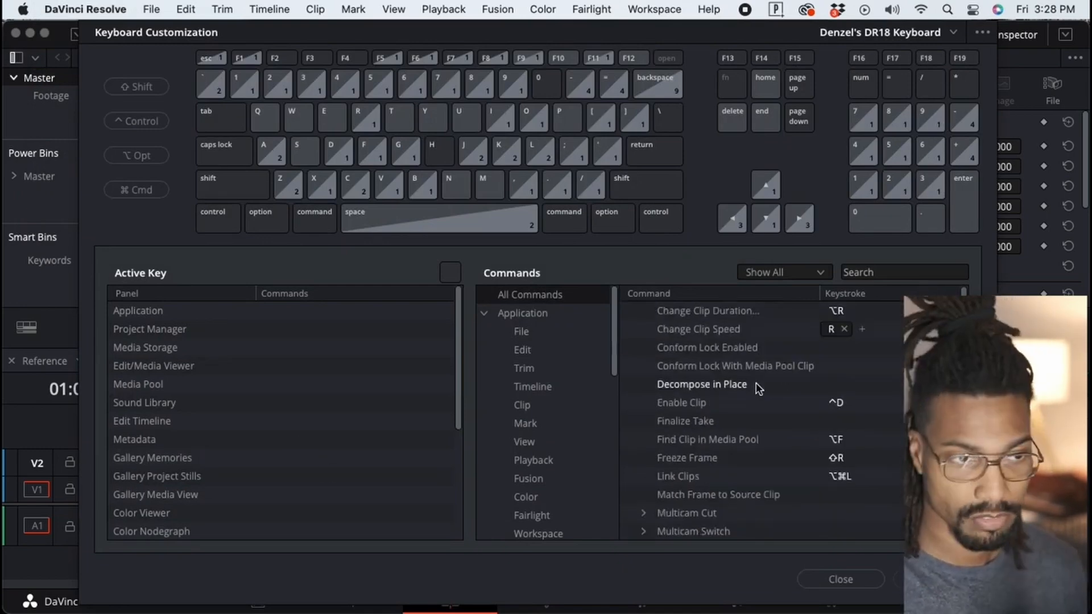
{"action": "left_click", "coordinate": [523, 368]}
{"action": "left_click", "coordinate": [691, 317]}
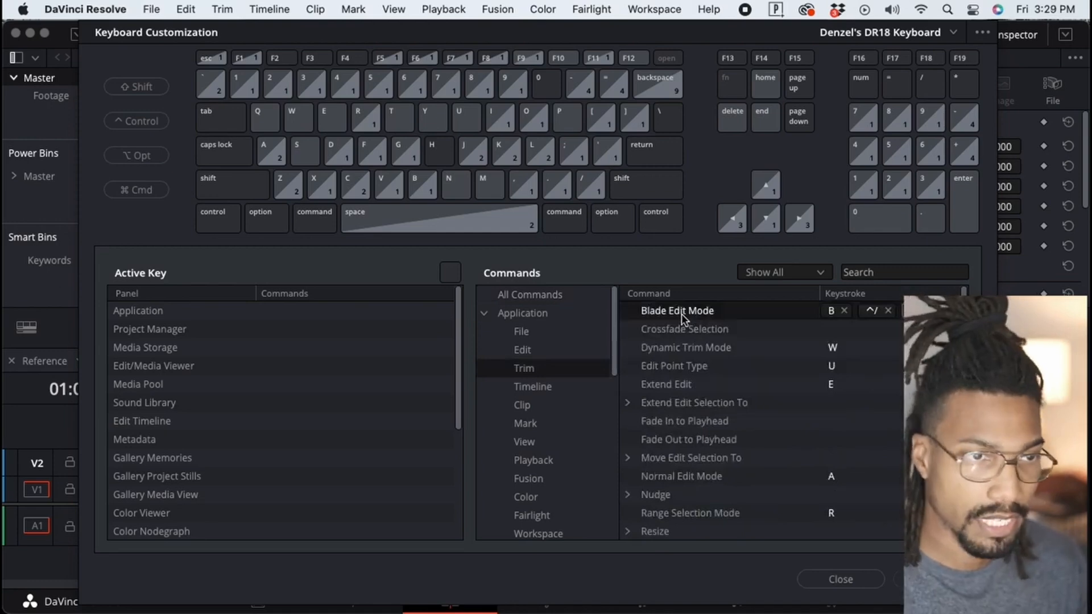
{"action": "left_click", "coordinate": [810, 579]}
Toggle Blade Edit Mode on and off and place the playhead about 2 seconds into the first clip.
{"action": "key", "text": "b"}
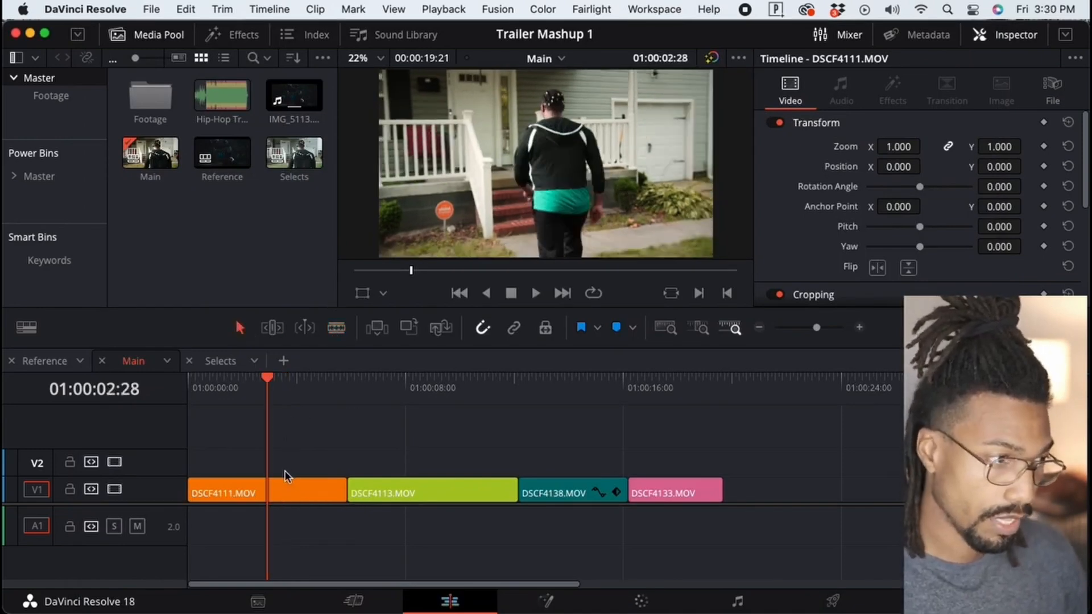
{"action": "key", "text": "b"}
{"action": "key", "text": "Home"}
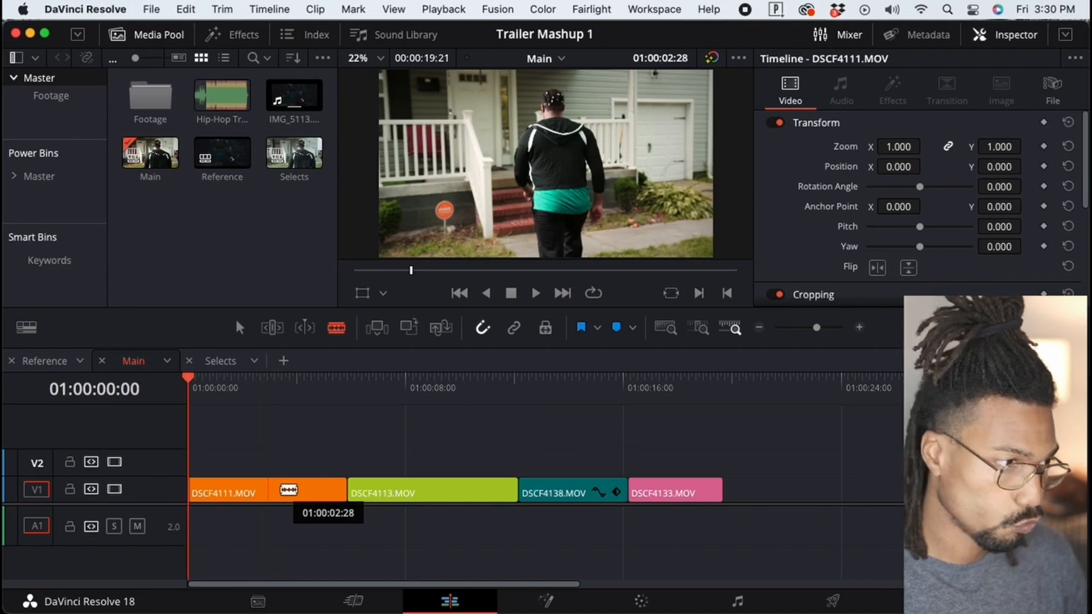
{"action": "left_click", "coordinate": [236, 327]}
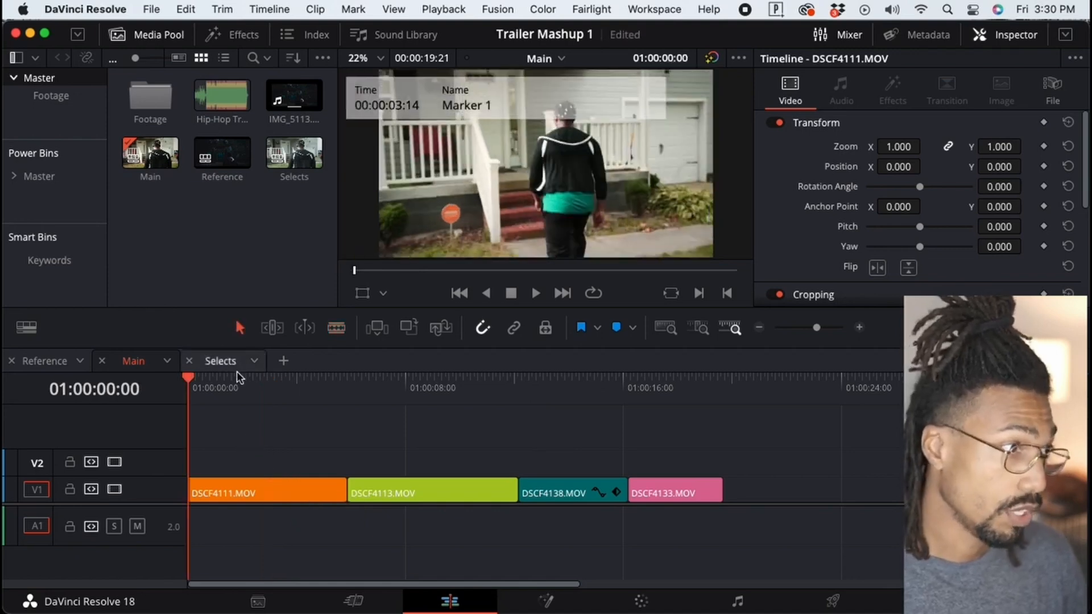
{"action": "left_click", "coordinate": [258, 379]}
Open Keyboard Customization at the Trim command list.
{"action": "left_click", "coordinate": [107, 8]}
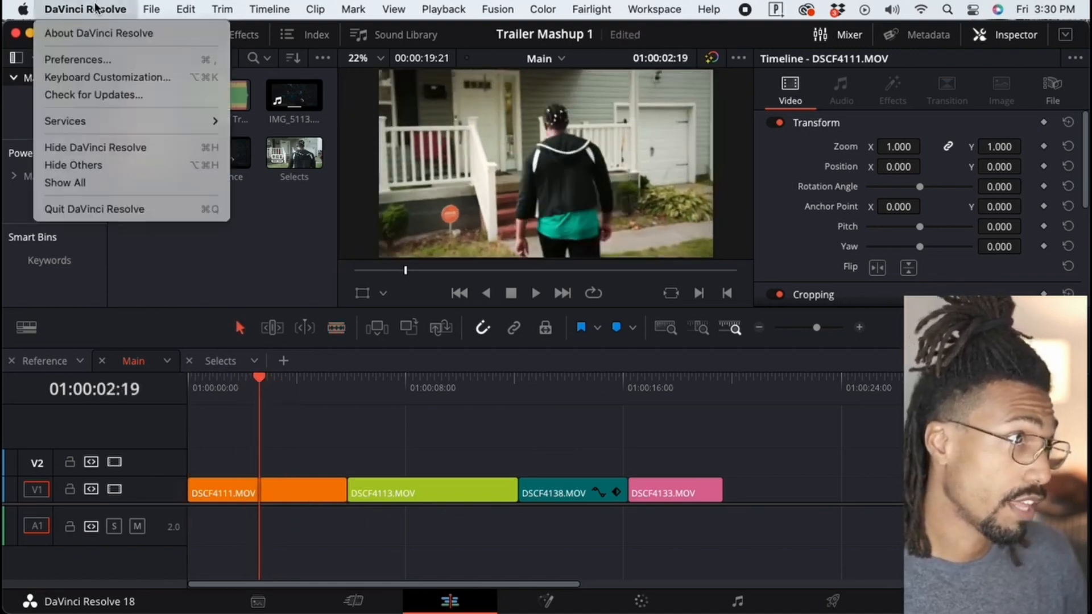
{"action": "left_click", "coordinate": [90, 76]}
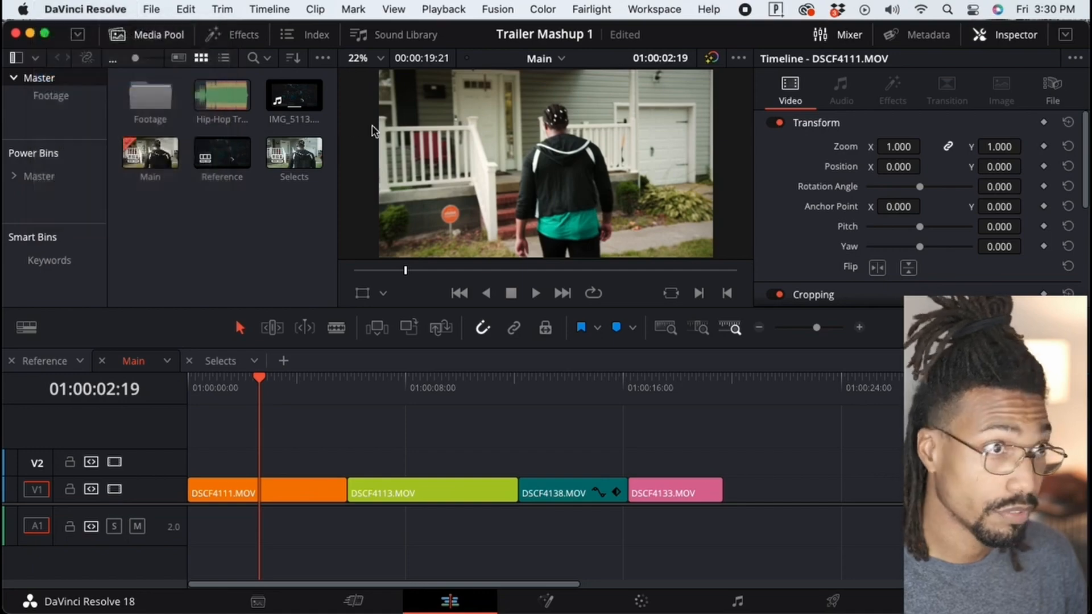
{"action": "left_click", "coordinate": [523, 368]}
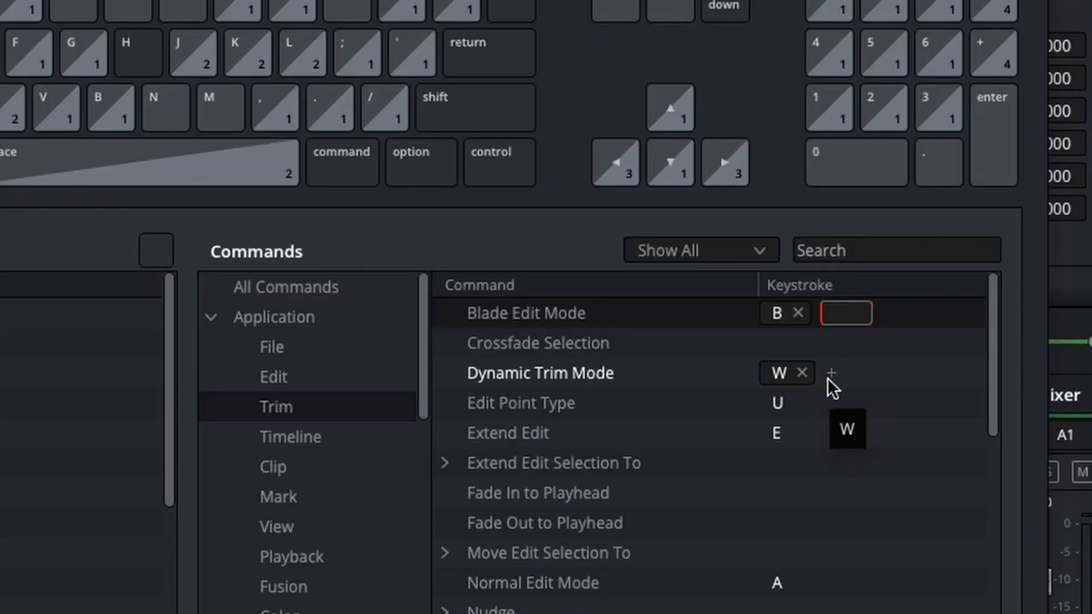
Assign Ctrl+/ to Blade Edit Mode and remove it again.
{"action": "key", "text": "ctrl+slash"}
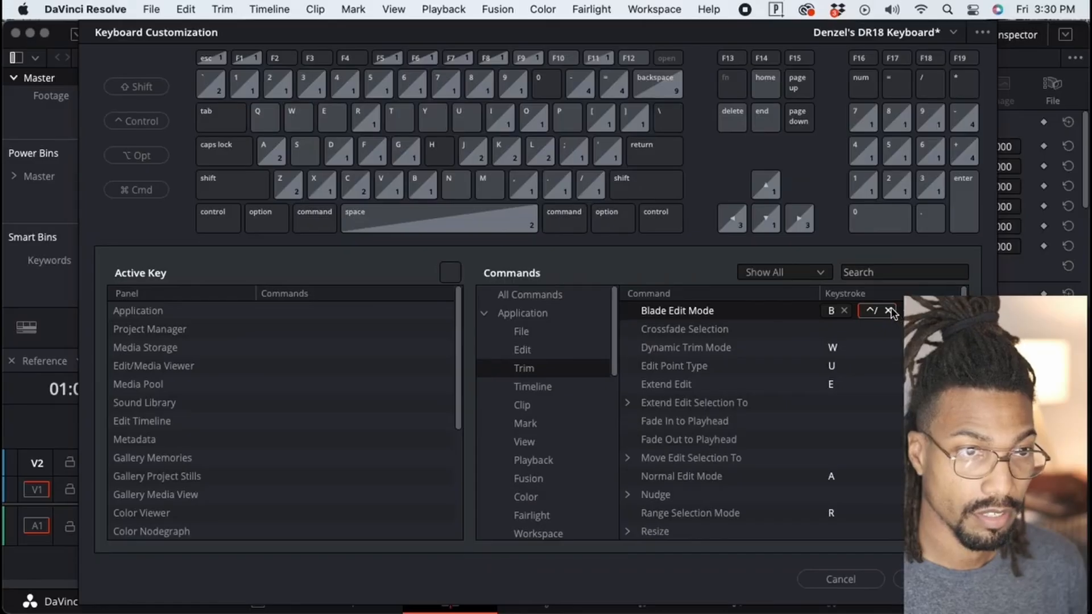
{"action": "left_click", "coordinate": [870, 312]}
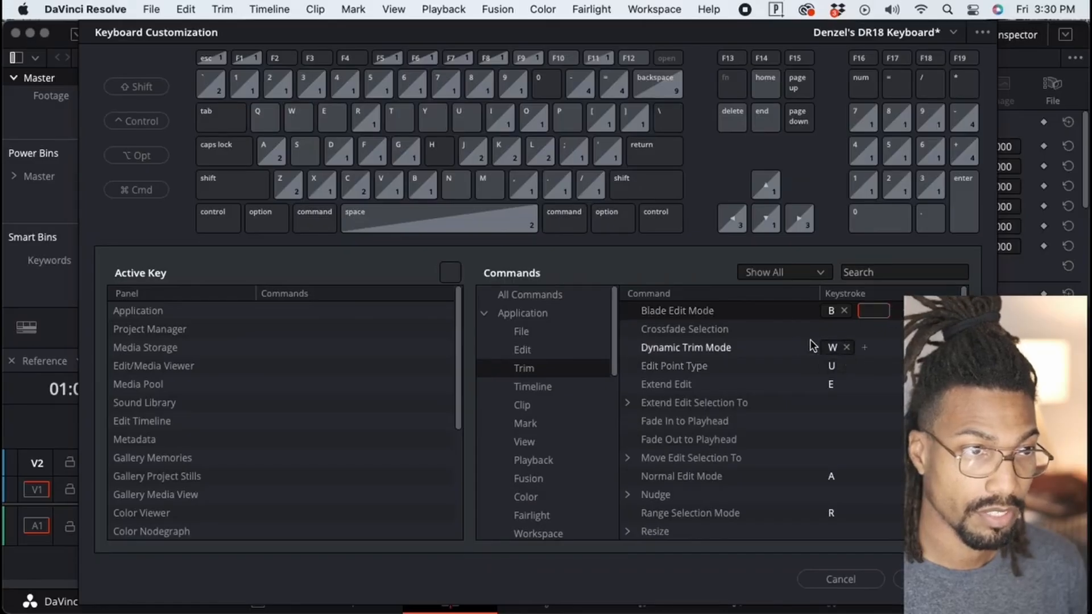
Add Ctrl+/ as a second keystroke for Blade Edit Mode, save the keyboard set and close the dialog.
{"action": "left_click", "coordinate": [709, 314]}
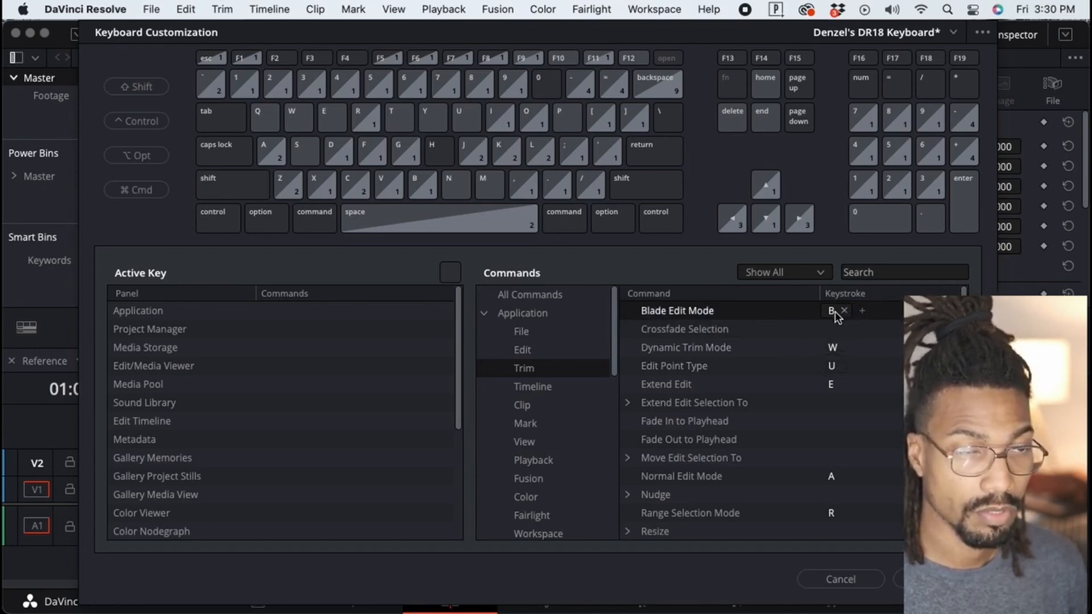
{"action": "left_click", "coordinate": [862, 312]}
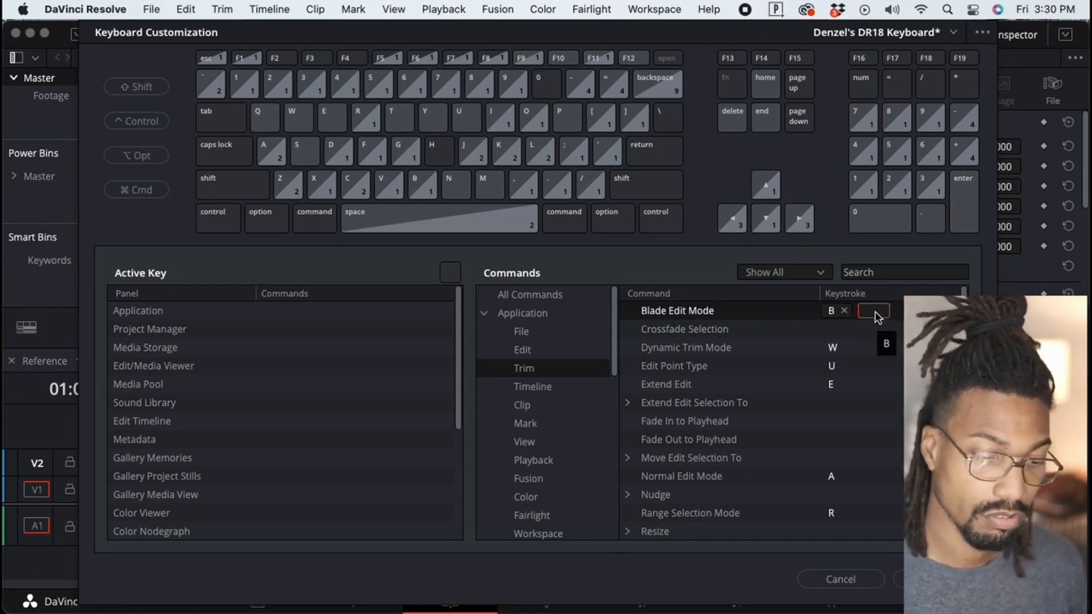
{"action": "key", "text": "ctrl+slash"}
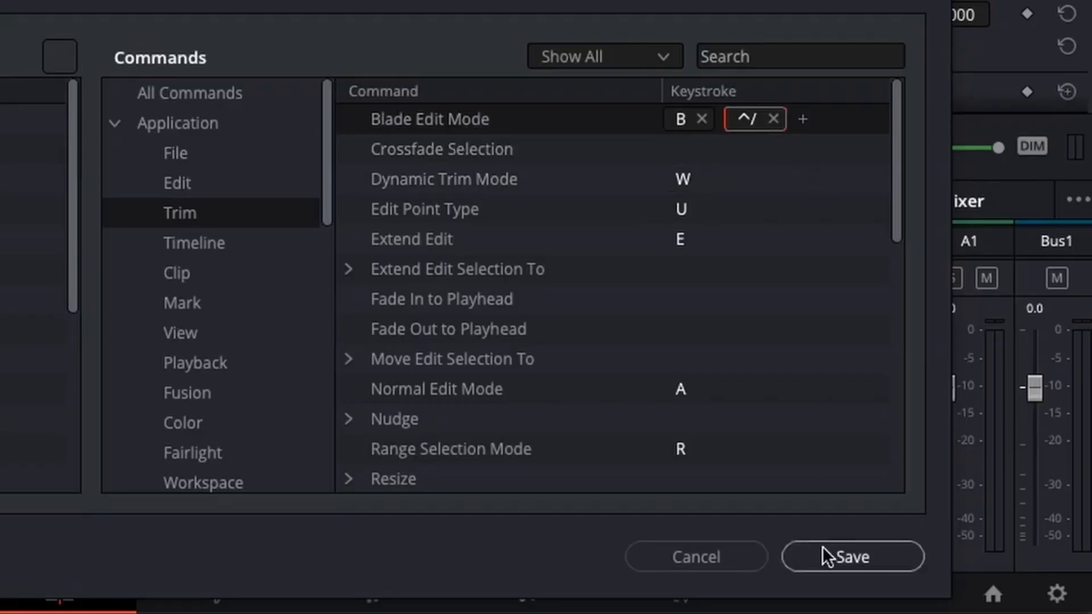
{"action": "left_click", "coordinate": [826, 548]}
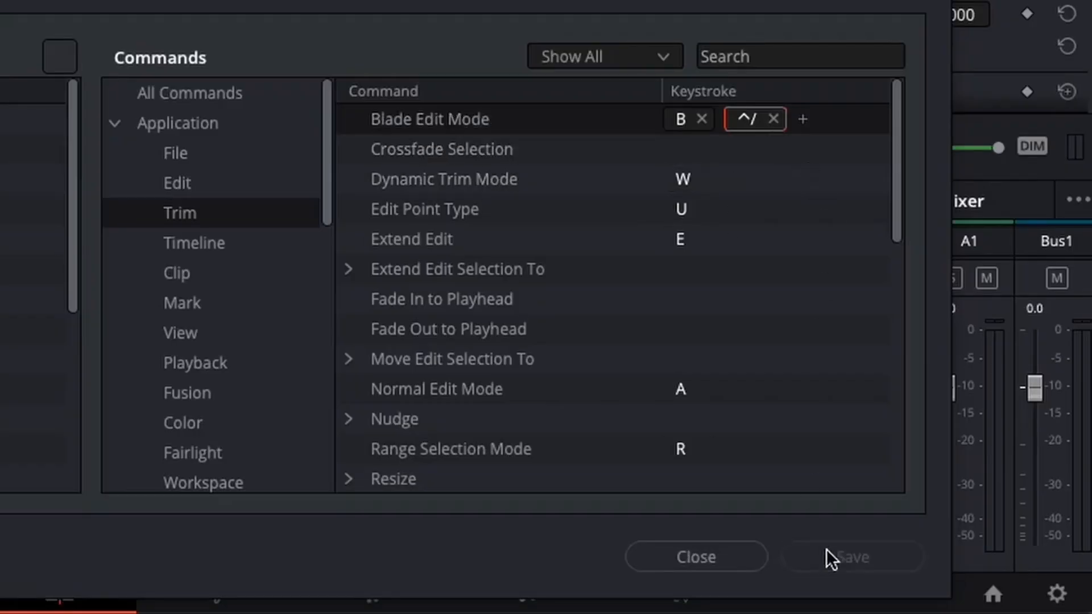
{"action": "left_click", "coordinate": [726, 548]}
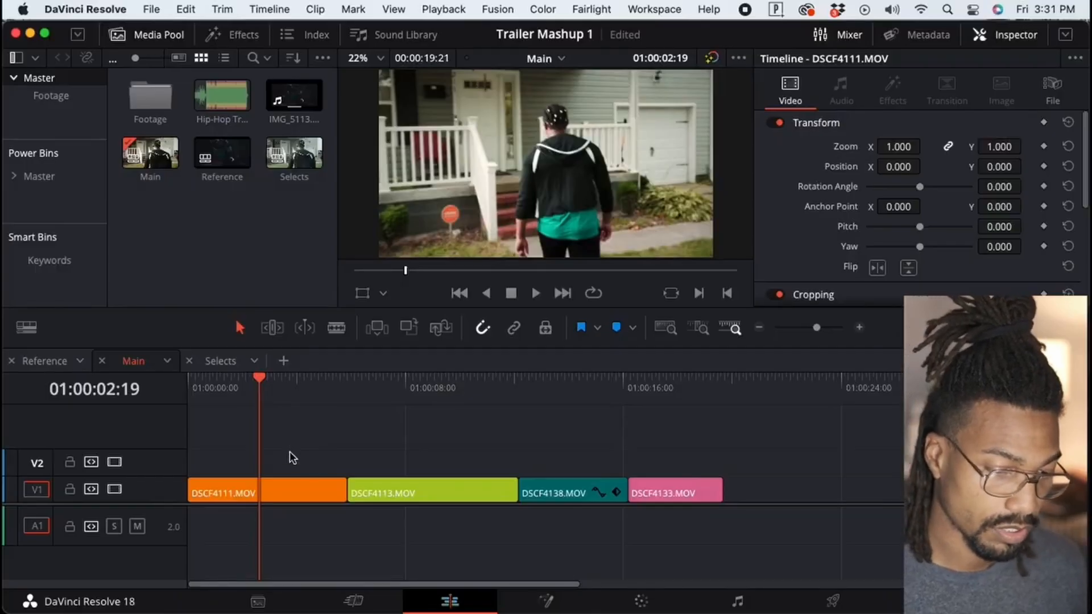
Cut DSCF4111.MOV at the playhead with Blade Edit Mode, then return to Normal Edit Mode.
{"action": "key", "text": "ctrl+backslash"}
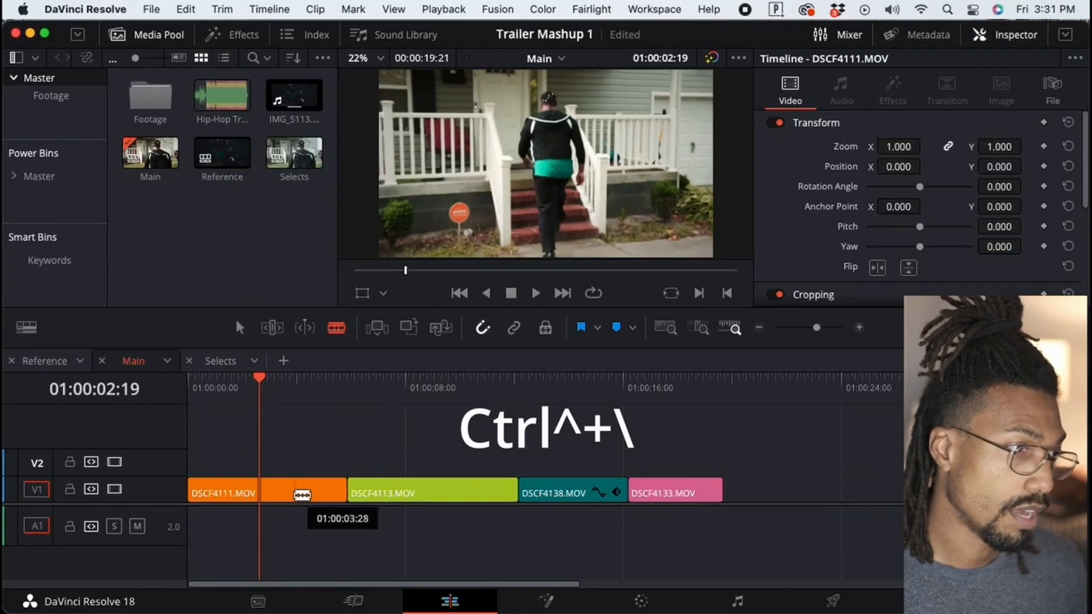
{"action": "left_click", "coordinate": [277, 493]}
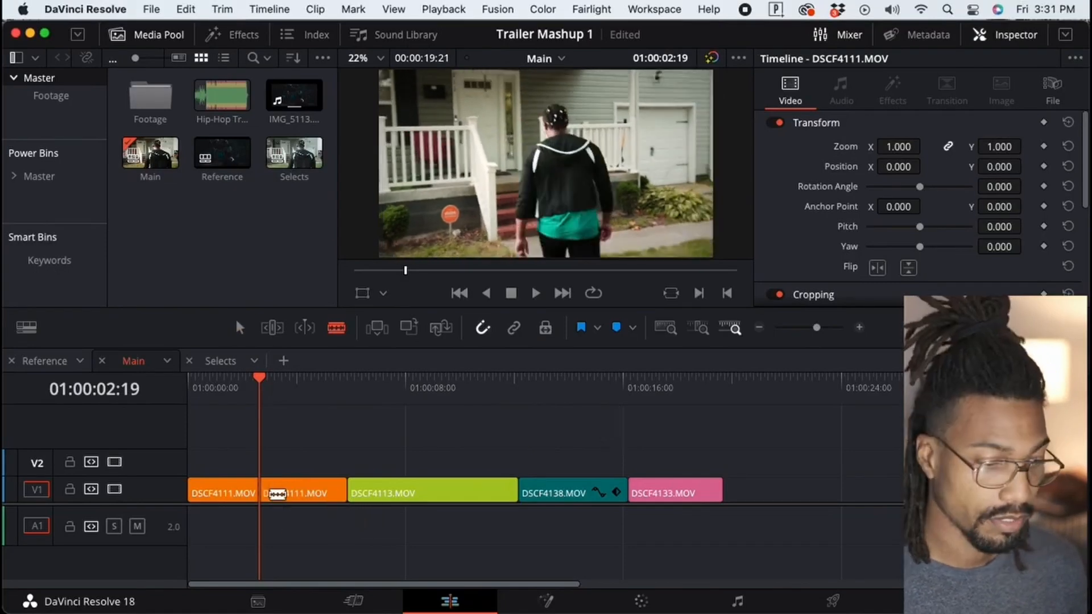
{"action": "key", "text": "a"}
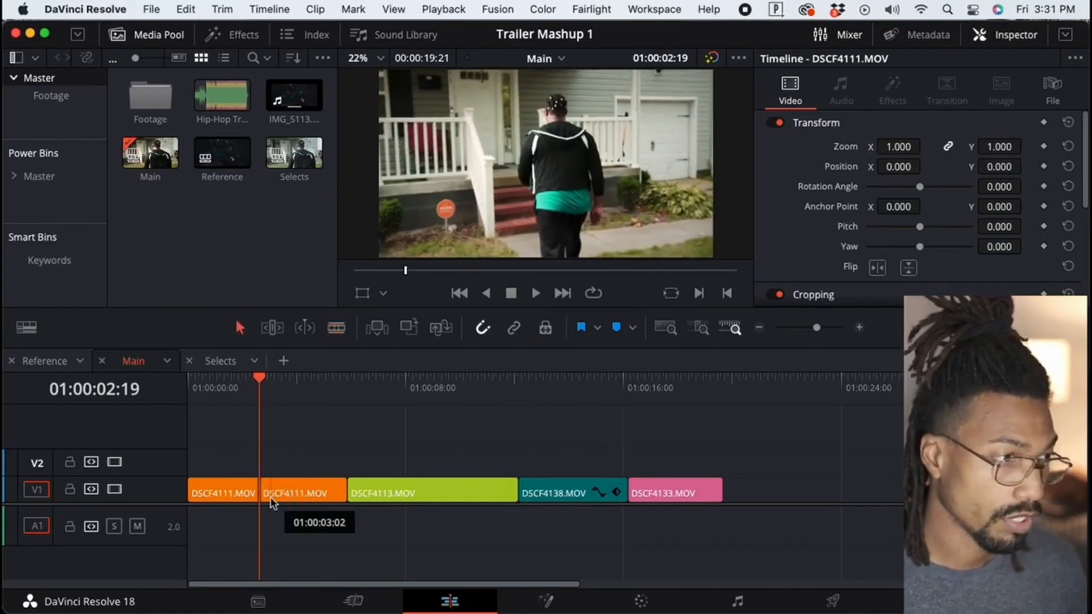
Save the current keyboard set as a new preset named Denzel's DR18 Keyboard V2.
{"action": "left_click", "coordinate": [275, 389]}
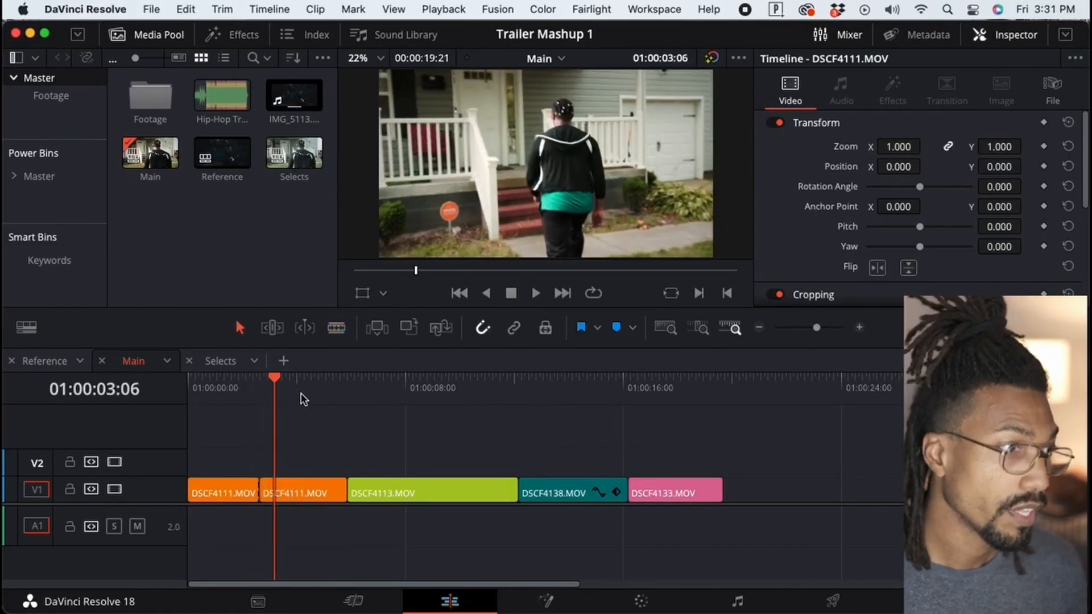
{"action": "left_click", "coordinate": [91, 9]}
{"action": "left_click", "coordinate": [91, 76]}
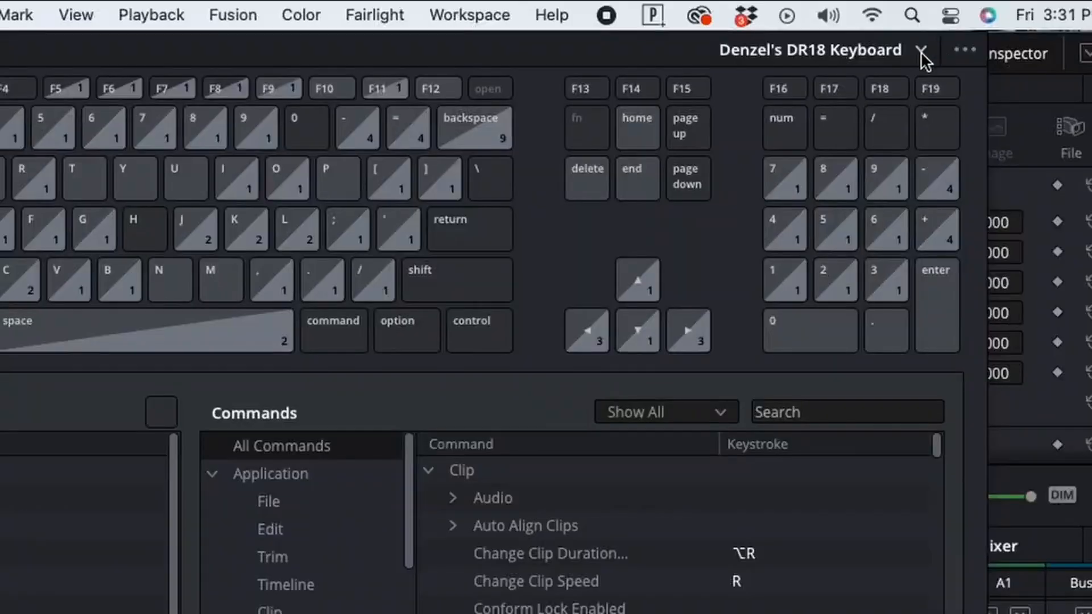
{"action": "left_click", "coordinate": [965, 51]}
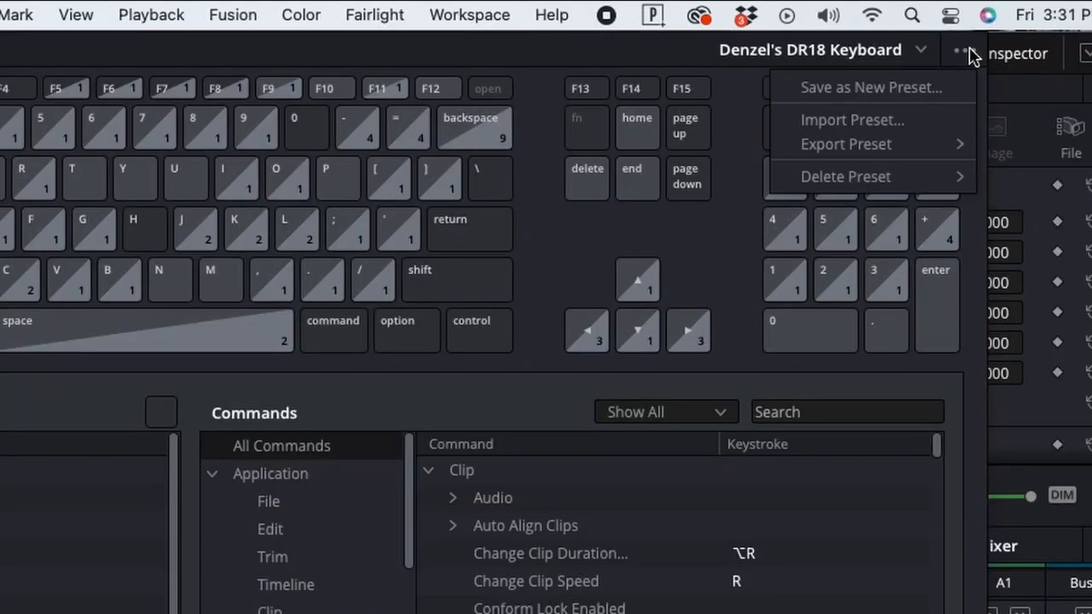
{"action": "left_click", "coordinate": [921, 88]}
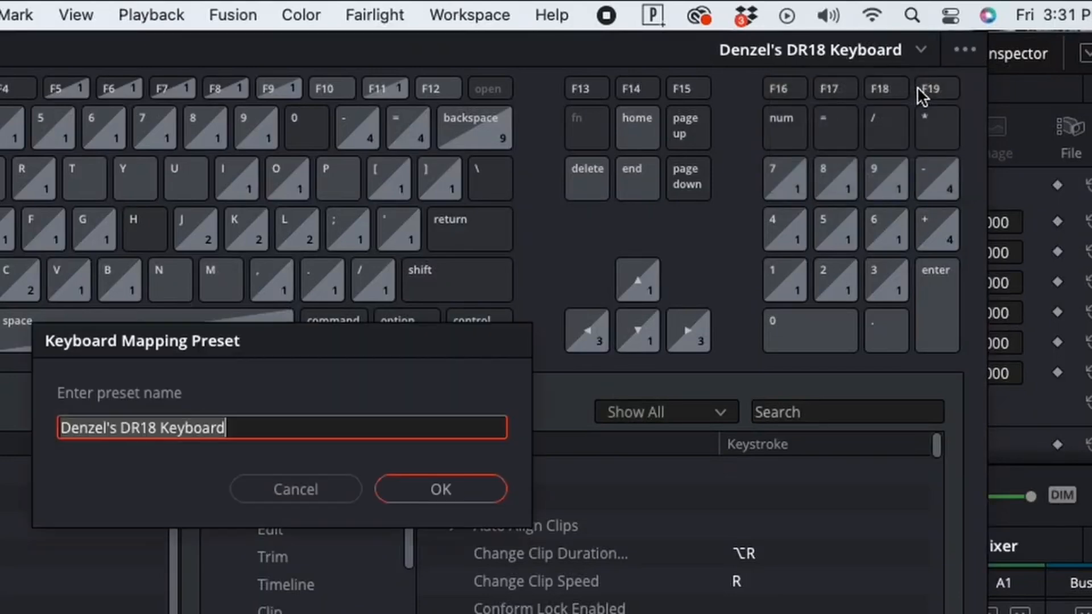
{"action": "left_click", "coordinate": [353, 419]}
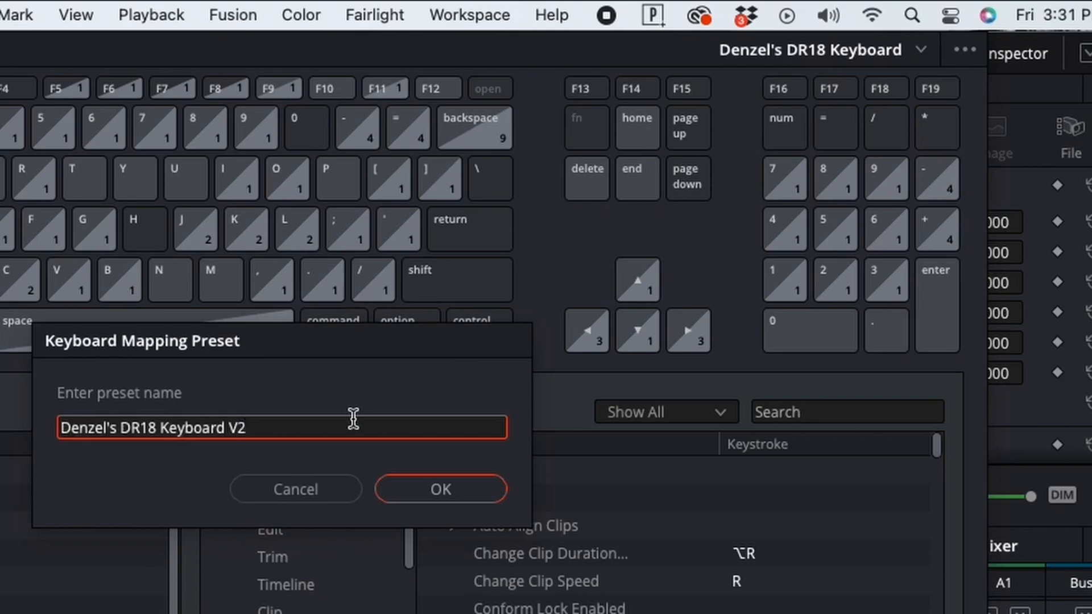
{"action": "left_click", "coordinate": [441, 490]}
Remove the R keystroke from Change Clip Speed and save the keyboard set.
{"action": "left_click", "coordinate": [921, 50]}
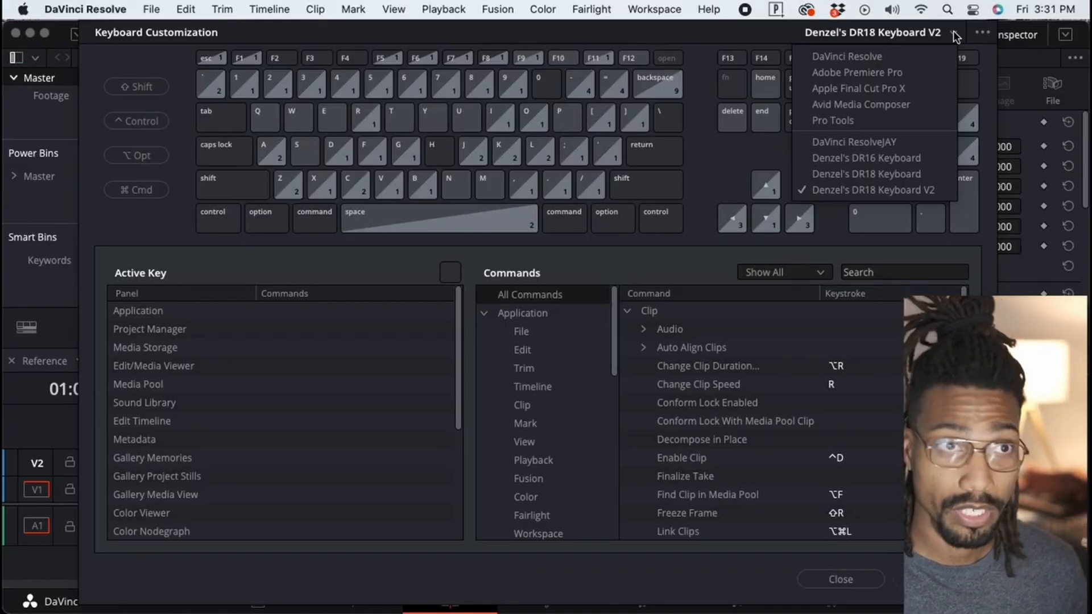
{"action": "left_click", "coordinate": [955, 35]}
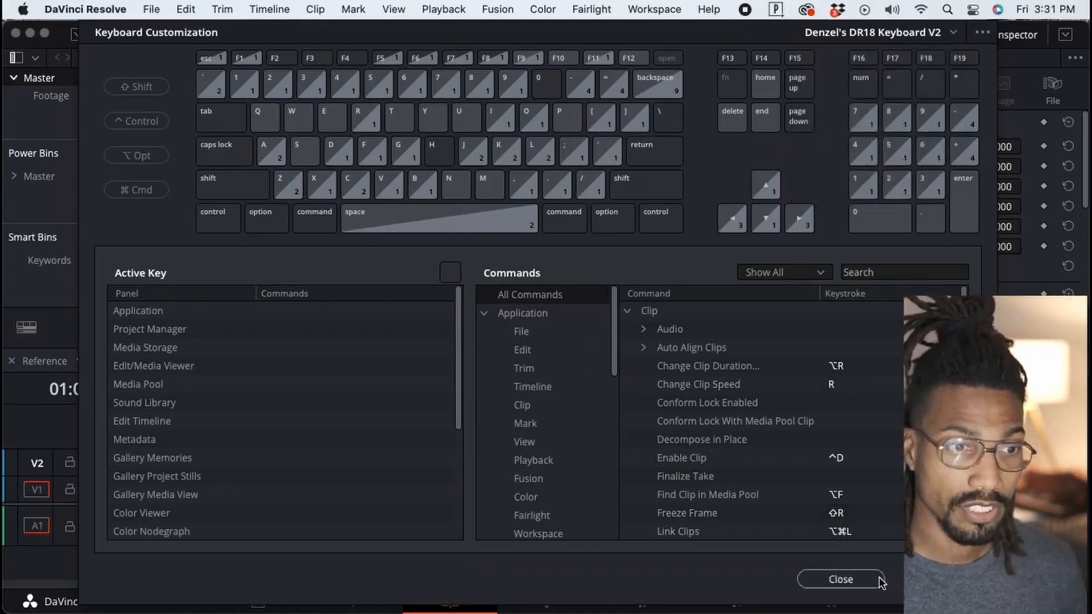
{"action": "mouse_move", "coordinate": [824, 386]}
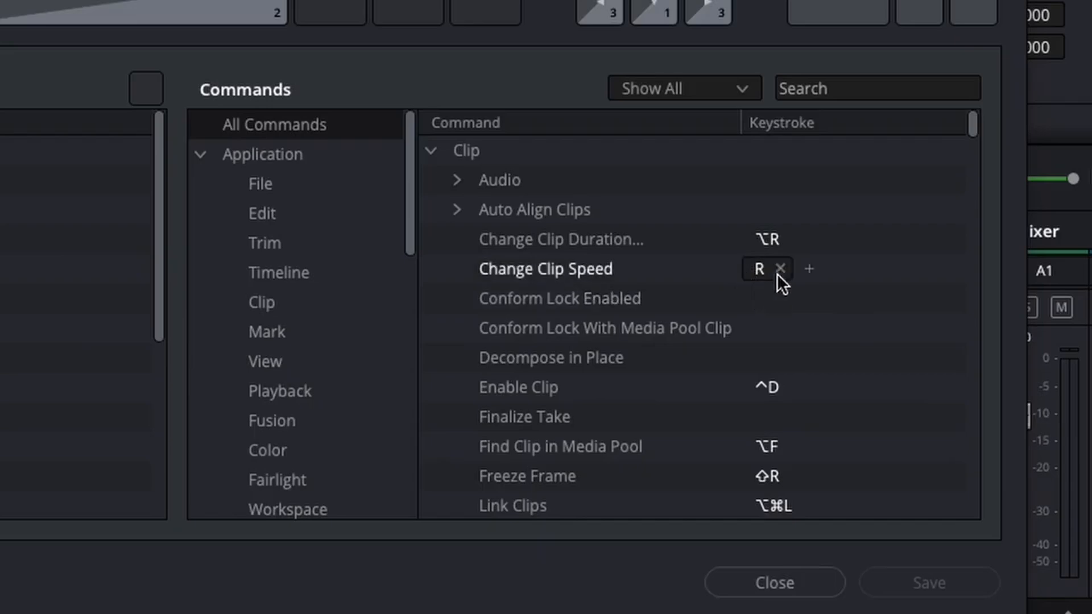
{"action": "left_click", "coordinate": [780, 267]}
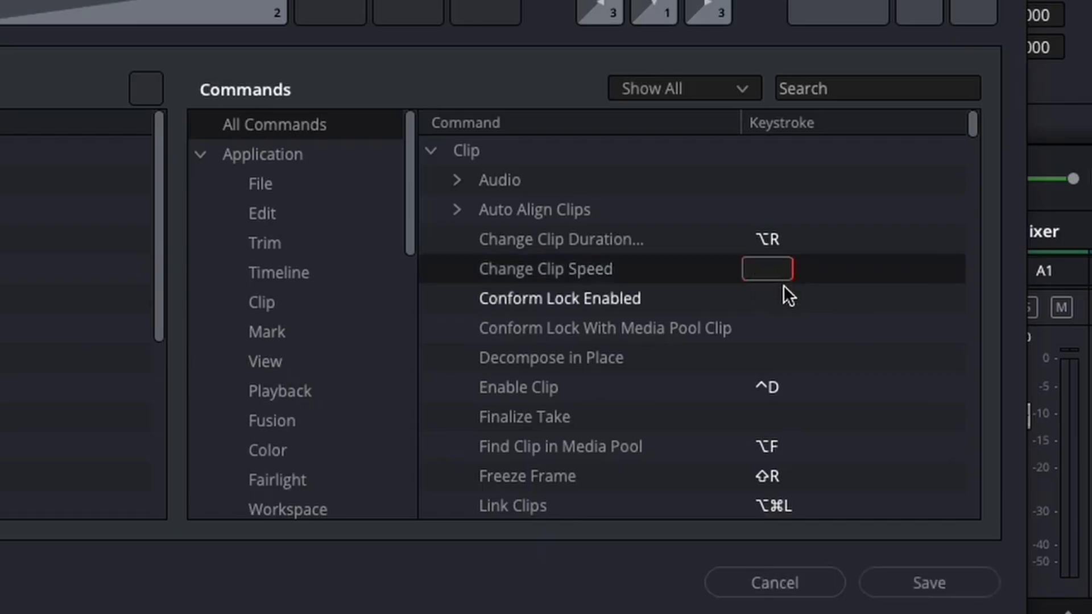
{"action": "left_click", "coordinate": [912, 584]}
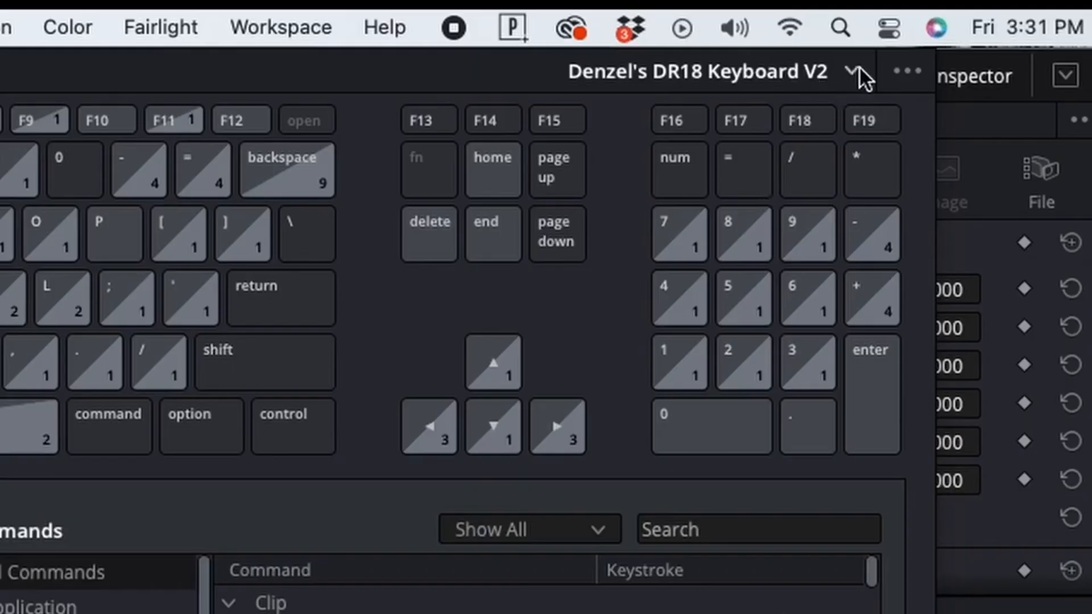
Switch to the Denzel's DR18 Keyboard preset from the keyboard preset list.
{"action": "left_click", "coordinate": [850, 73]}
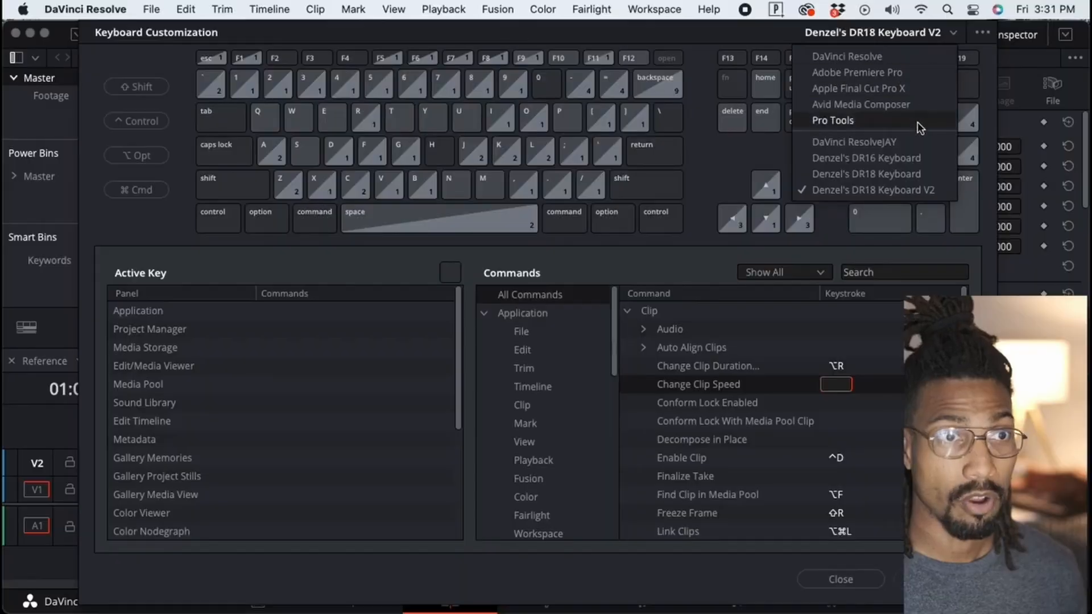
{"action": "left_click", "coordinate": [908, 179]}
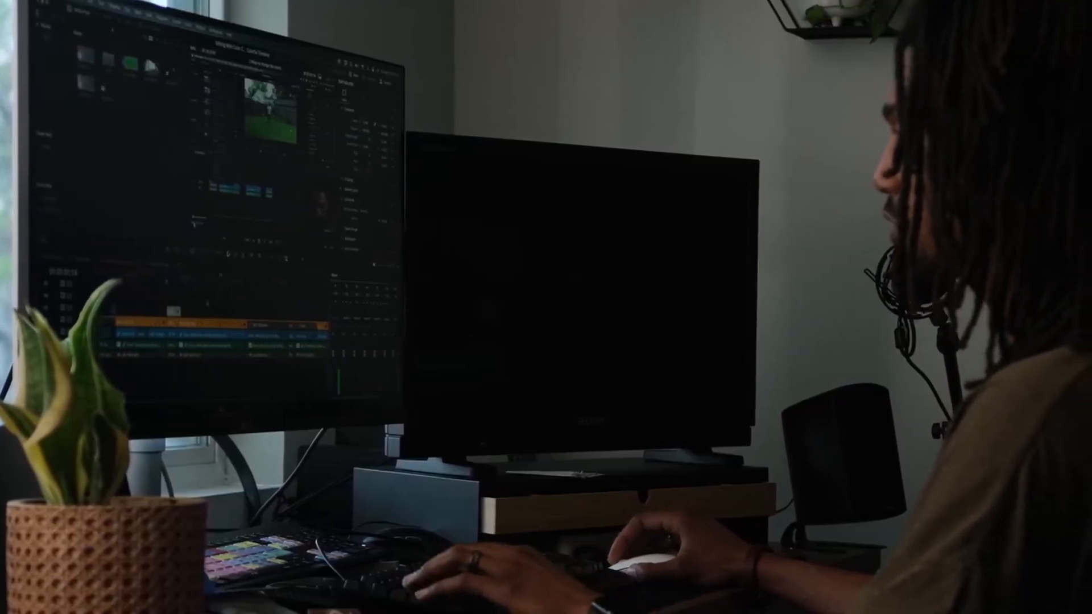
{"action": "key", "text": "ctrl+shift+bracketleft"}
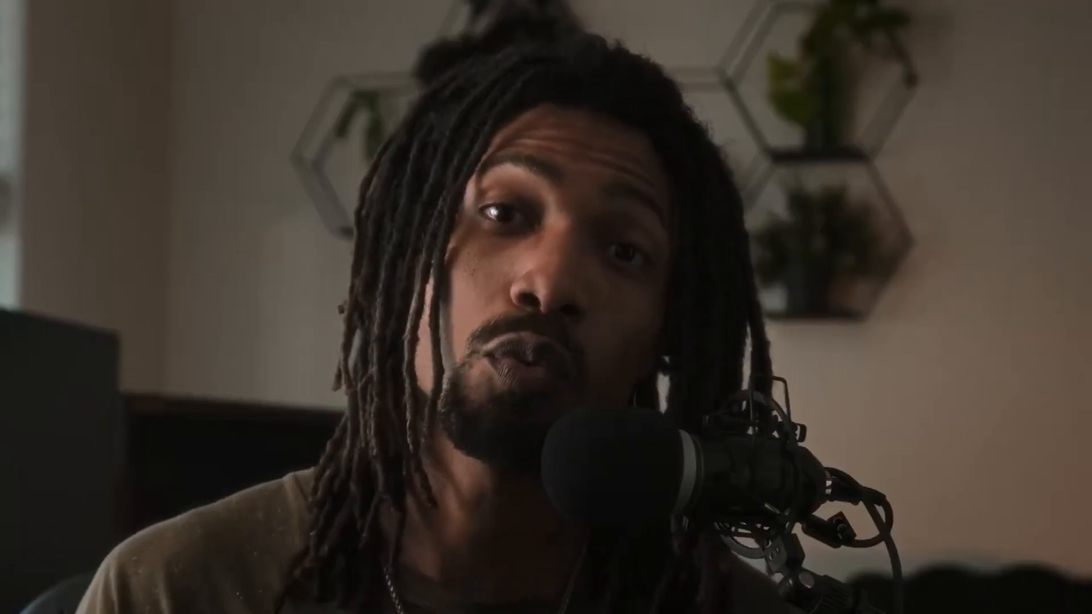
Open Keyboard Customization and assign W as a keystroke for the Trim command Ripple End to Playhead.
{"action": "left_click", "coordinate": [74, 9]}
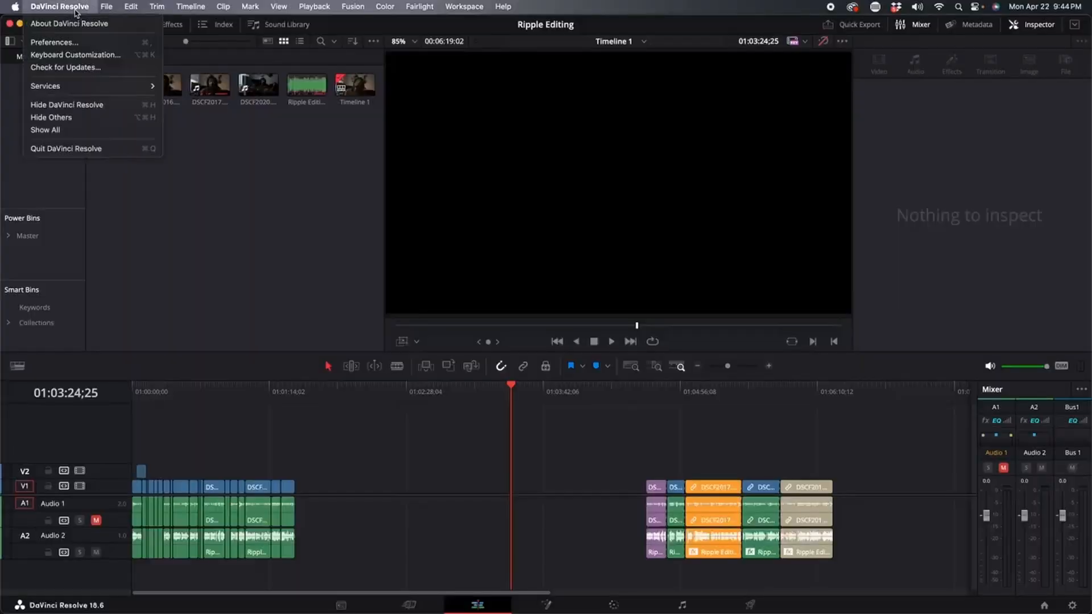
{"action": "left_click", "coordinate": [74, 57]}
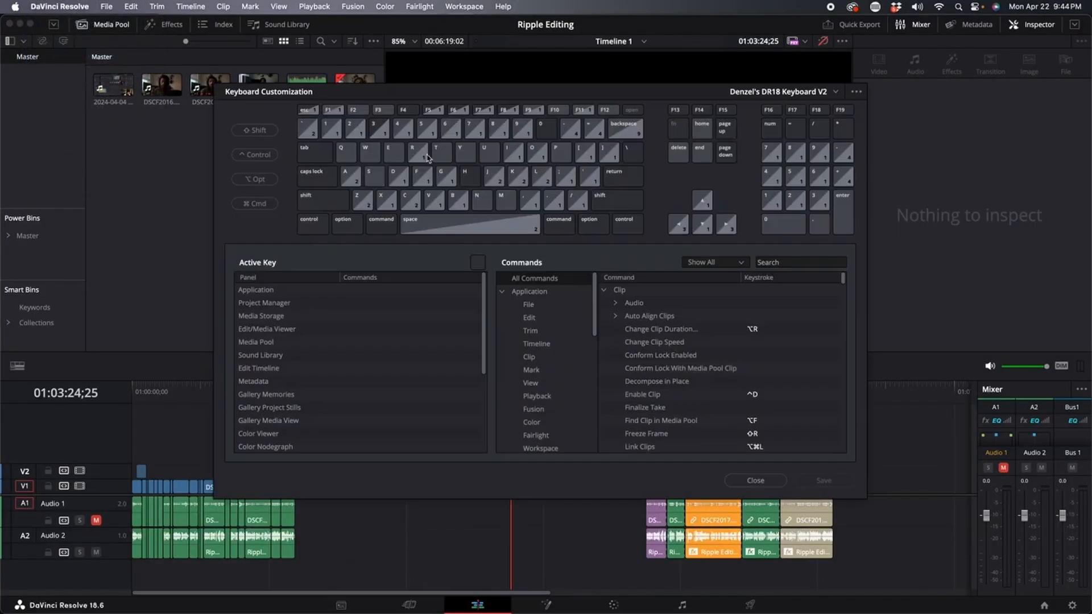
{"action": "left_click", "coordinate": [530, 331]}
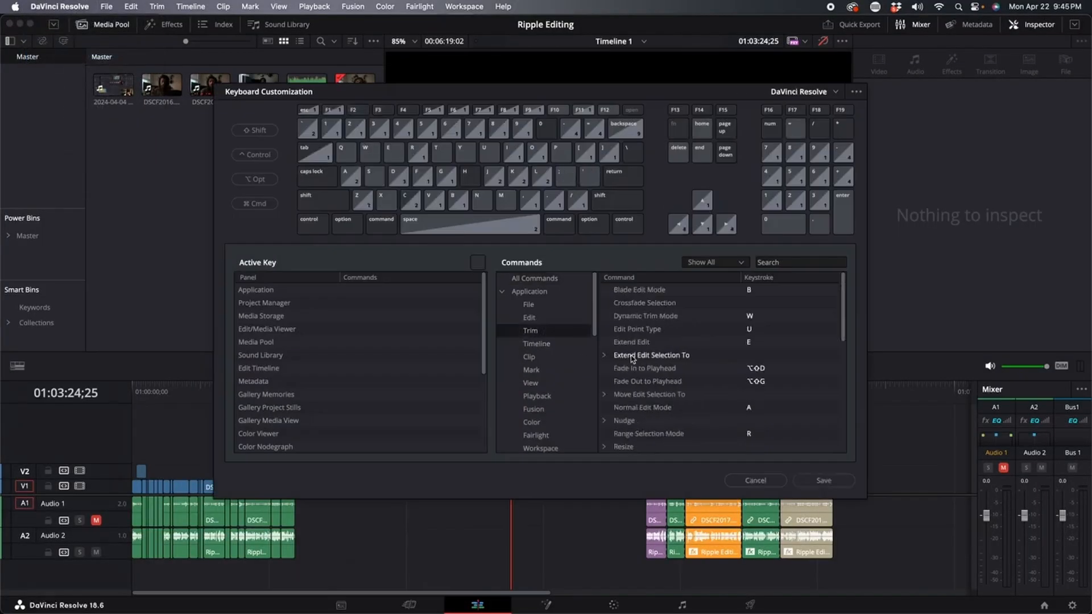
{"action": "scroll", "coordinate": [631, 358], "scroll_direction": "down", "scroll_amount": 3}
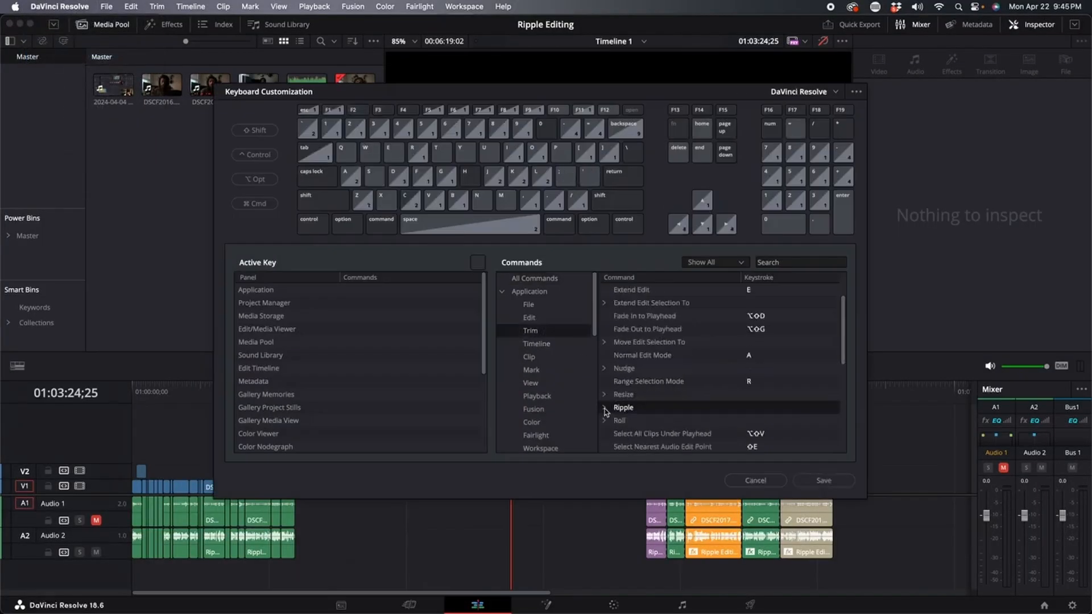
{"action": "left_click_drag", "start_coordinate": [844, 343], "coordinate": [842, 381]}
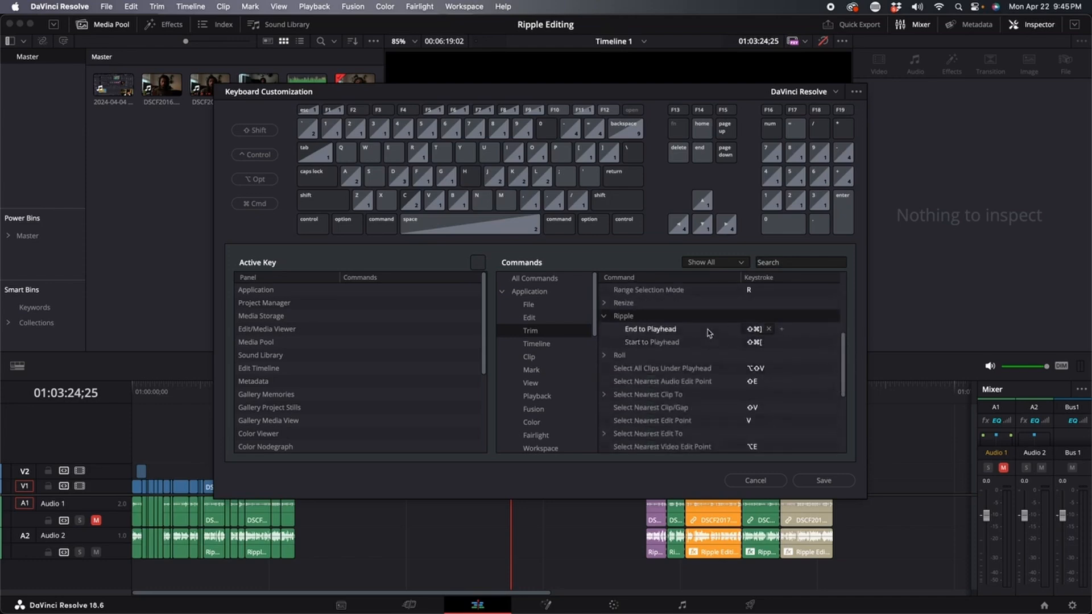
{"action": "left_click", "coordinate": [783, 331]}
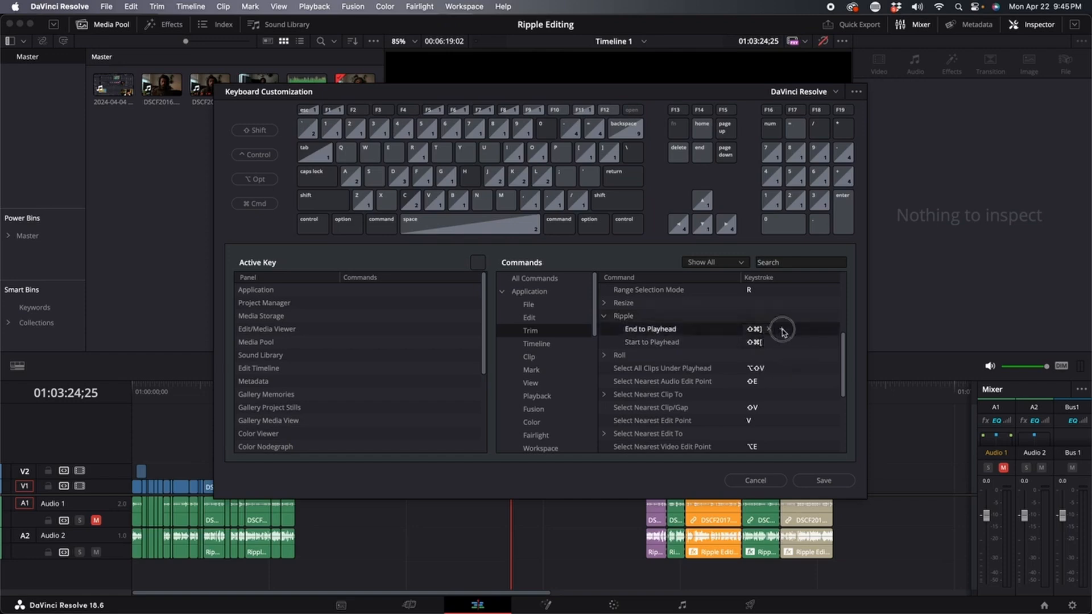
{"action": "key", "text": "w"}
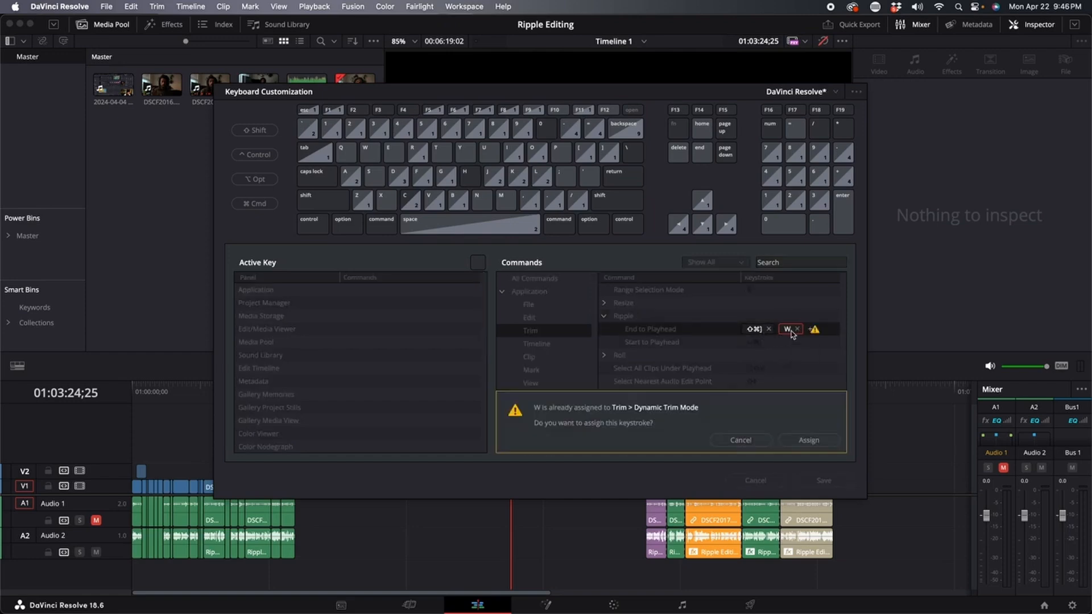
{"action": "left_click", "coordinate": [803, 441]}
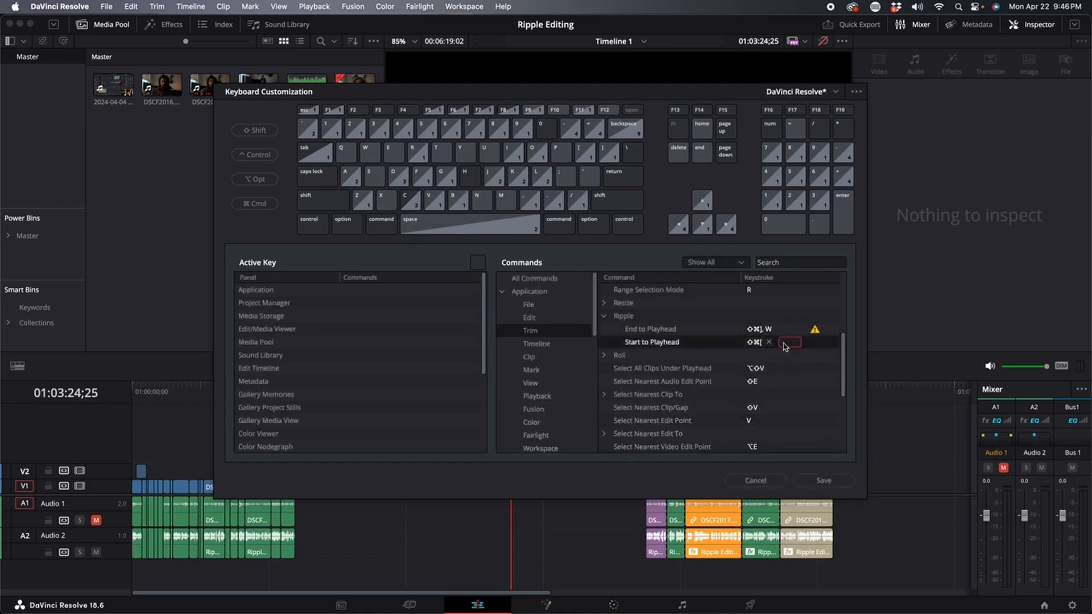
Assign Q as a keystroke for Ripple Start to Playhead, check which commands the Q and W keys hold, and save.
{"action": "key", "text": "q"}
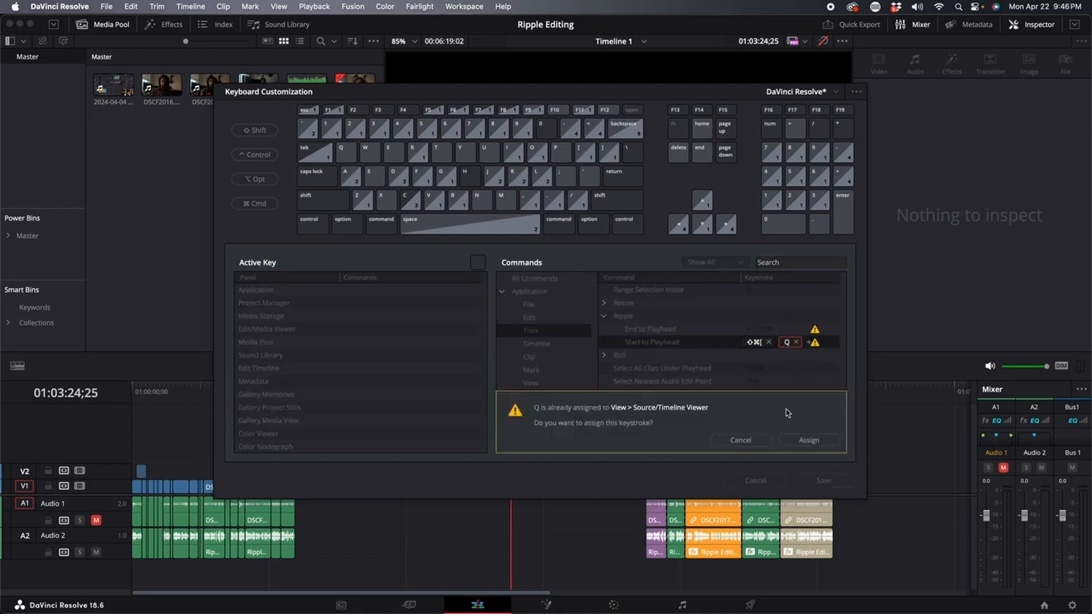
{"action": "left_click", "coordinate": [804, 441]}
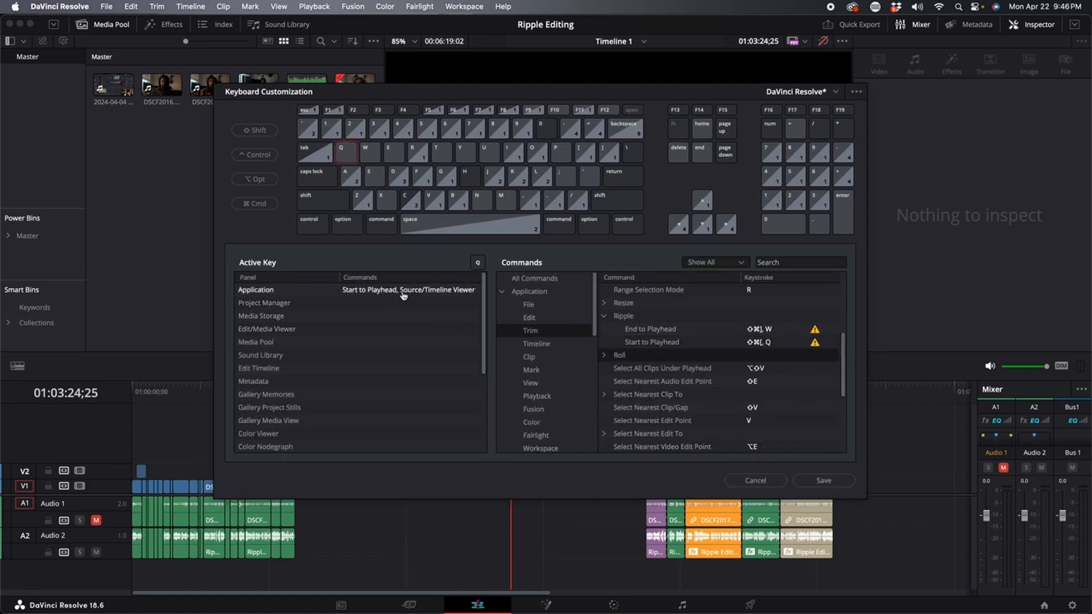
{"action": "left_click", "coordinate": [403, 295]}
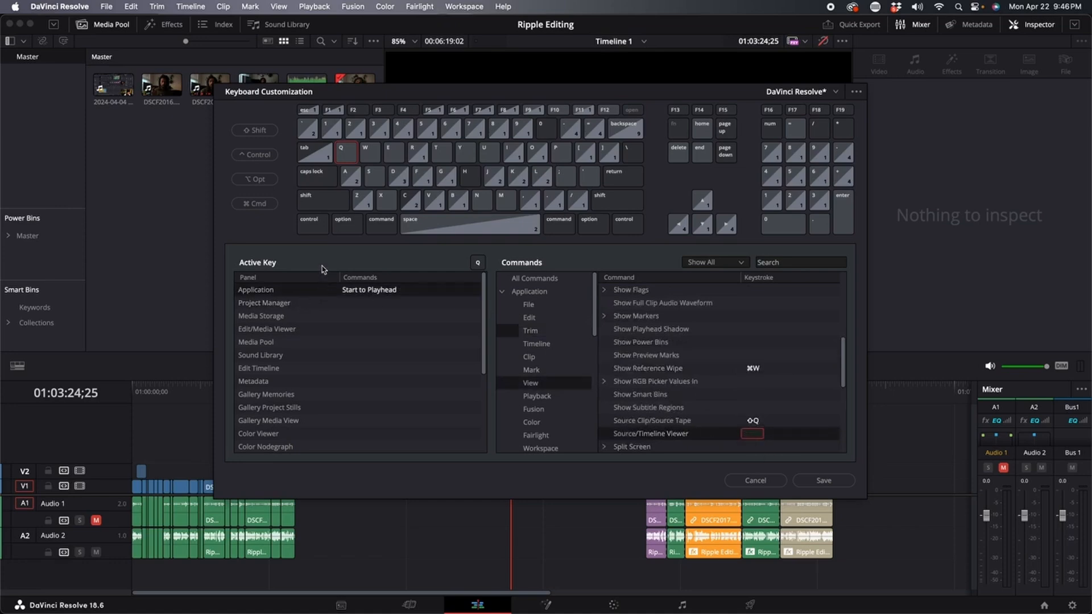
{"action": "left_click", "coordinate": [368, 160]}
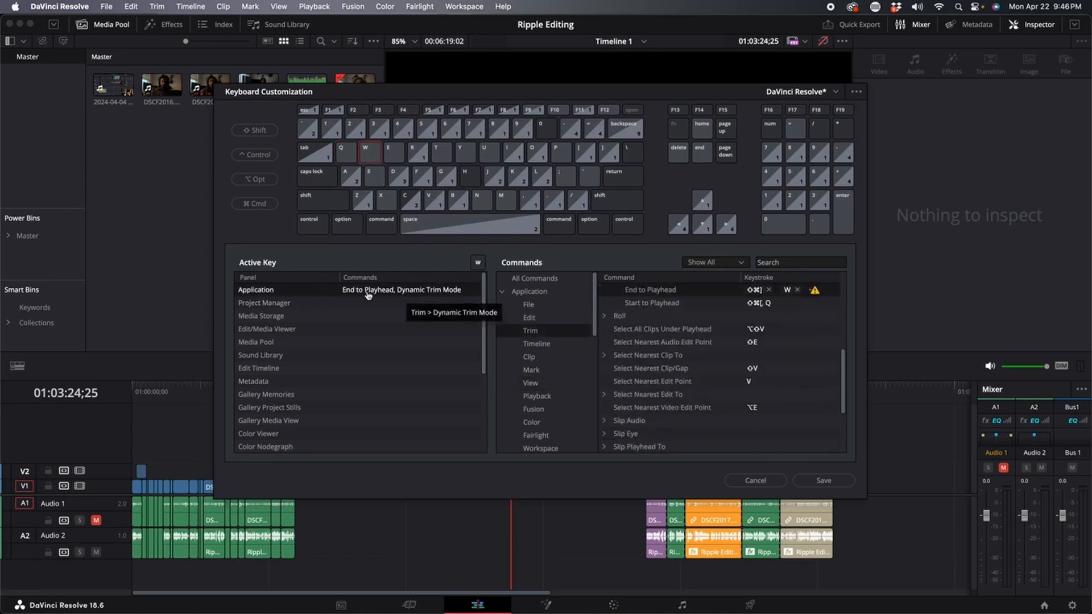
{"action": "left_click", "coordinate": [429, 293]}
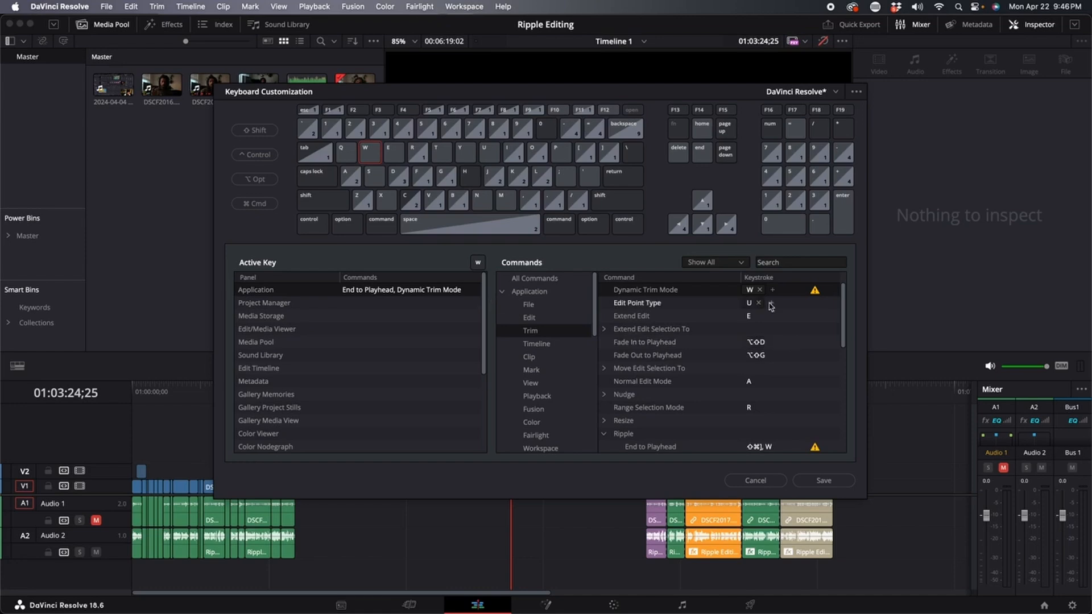
{"action": "left_click", "coordinate": [814, 481]}
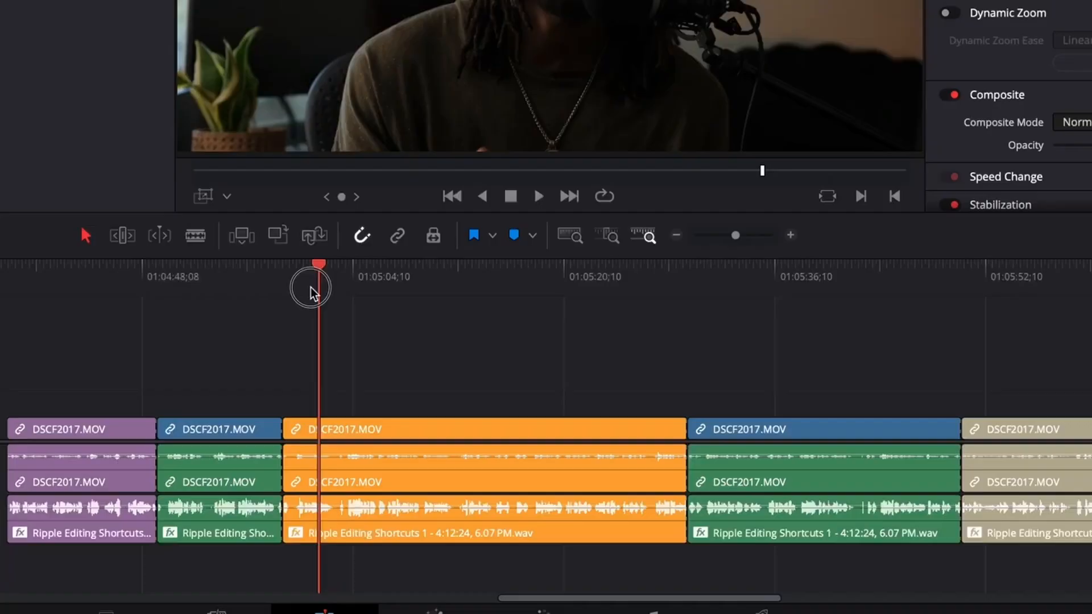
Ripple-trim the orange DSCF2017.MOV clip's start to the playhead.
{"action": "left_click_drag", "start_coordinate": [327, 291], "coordinate": [422, 289]}
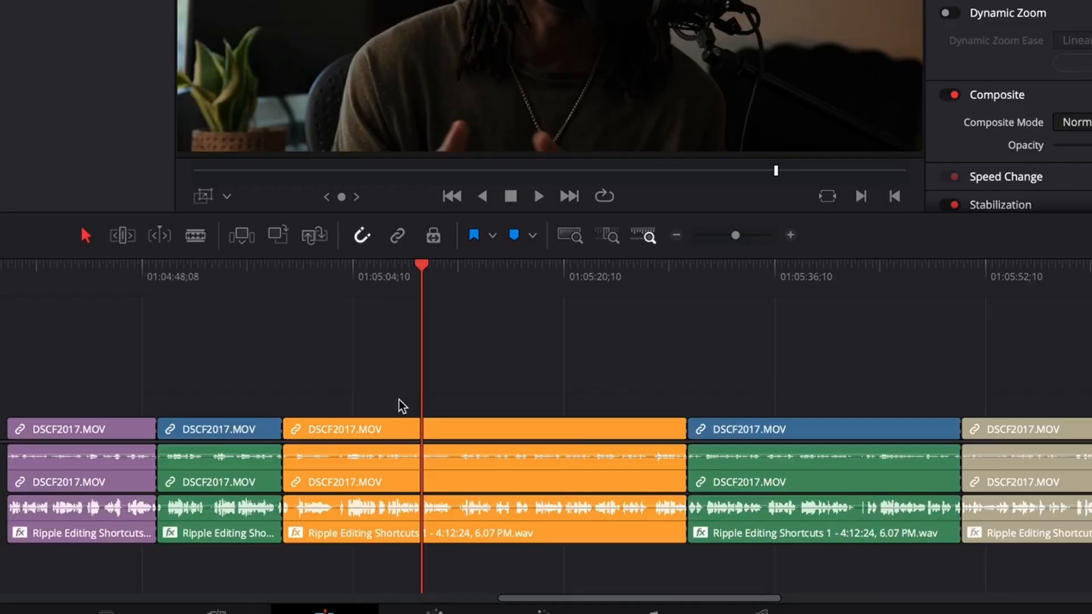
{"action": "key", "text": "ctrl+shift+bracketleft"}
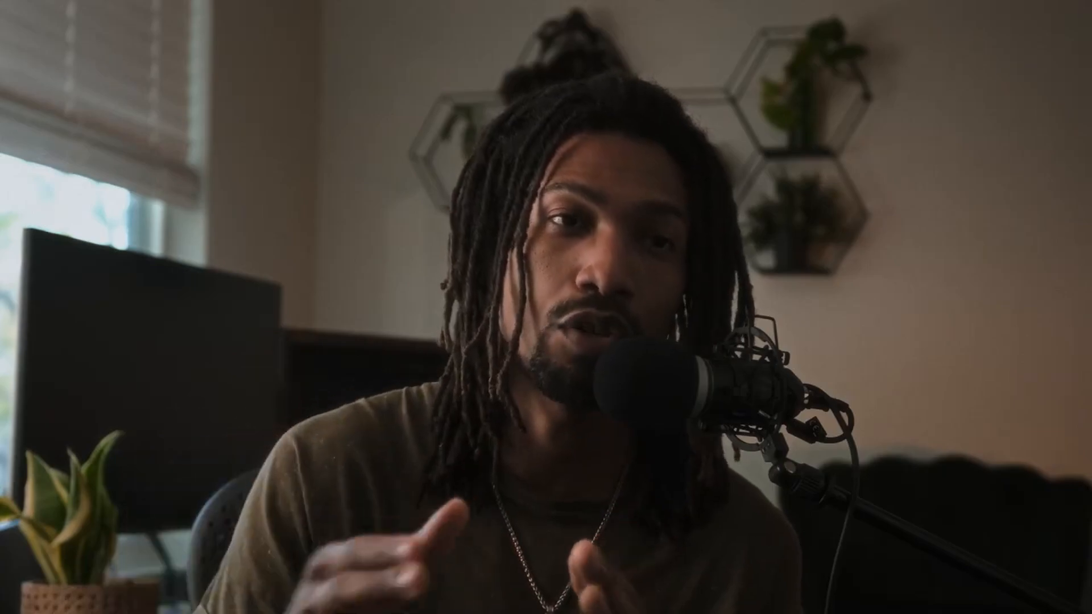
Ripple-trim the blue DSCF2017.MOV clip's end to the playhead.
{"action": "left_click", "coordinate": [686, 293]}
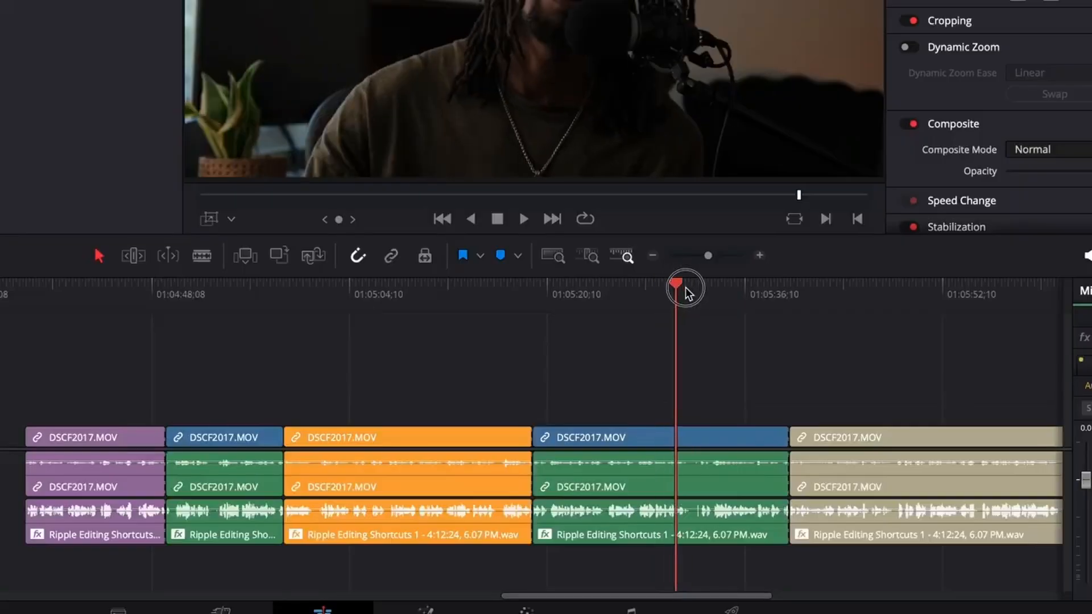
{"action": "left_click_drag", "start_coordinate": [686, 293], "coordinate": [724, 288]}
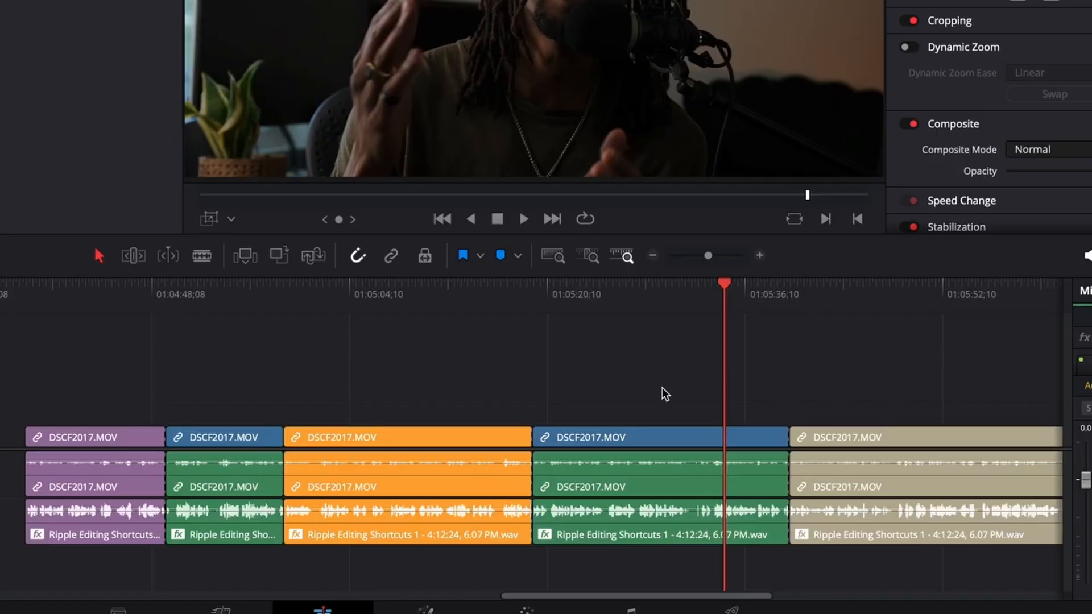
{"action": "key", "text": "ctrl+shift+bracketright"}
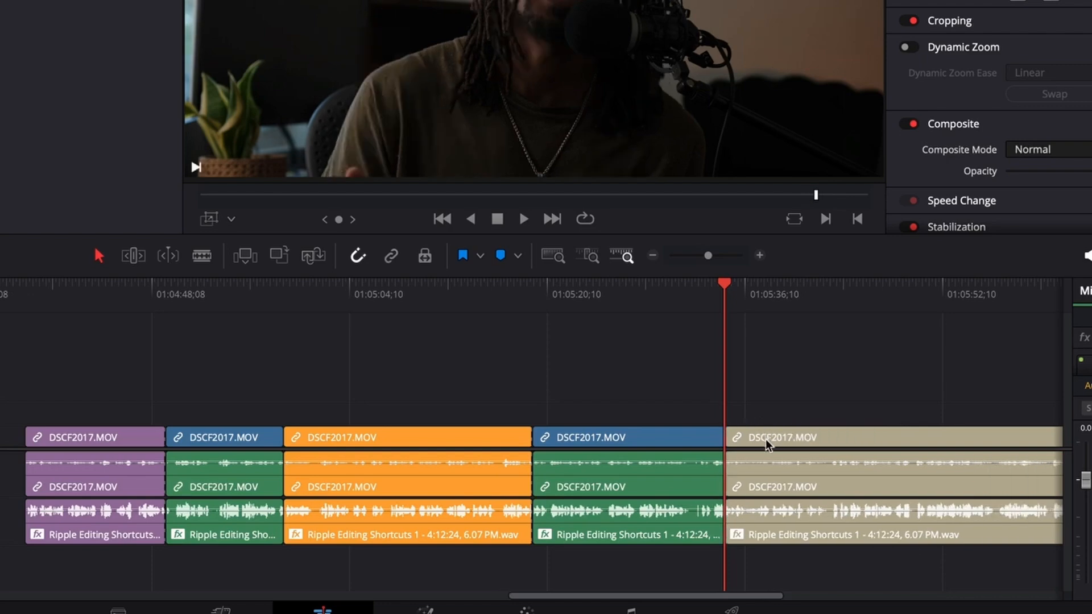
Ripple-trim the beige DSCF2017.MOV clip's start to the playhead.
{"action": "left_click_drag", "start_coordinate": [762, 297], "coordinate": [855, 298]}
{"action": "scroll", "coordinate": [741, 388], "scroll_direction": "up", "scroll_amount": 3}
{"action": "scroll", "coordinate": [682, 404], "scroll_direction": "down", "scroll_amount": 4}
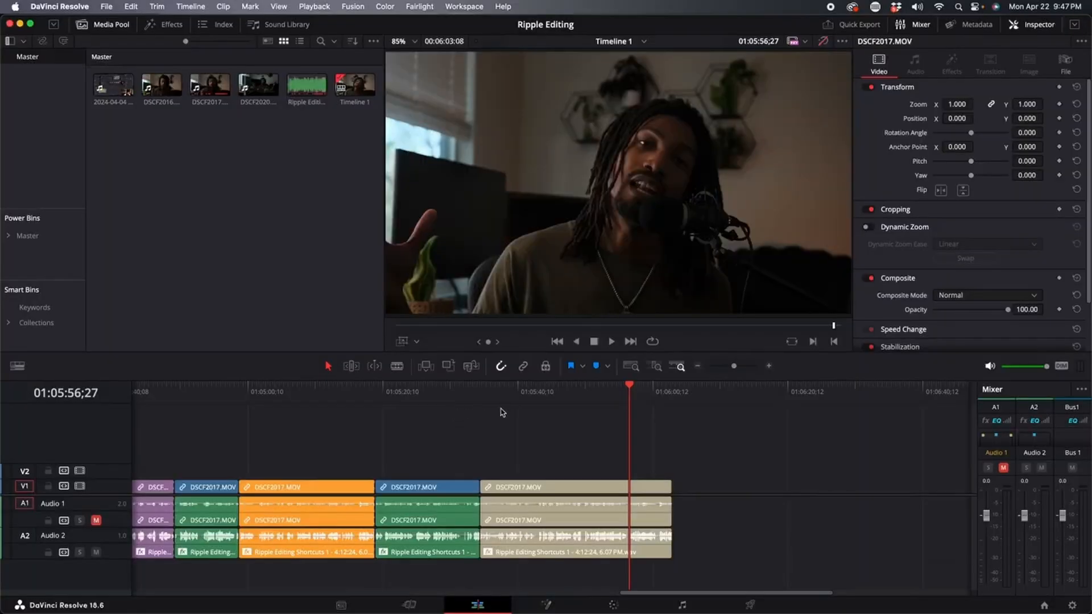
{"action": "key", "text": "super+shift+bracketleft"}
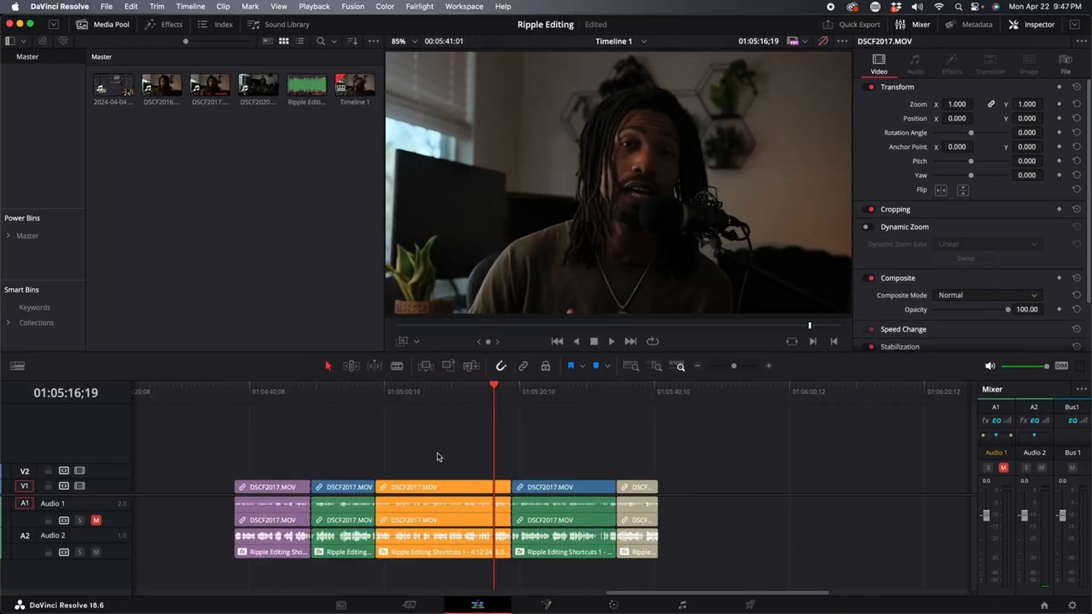
{"action": "key", "text": "super+shift+bracketleft"}
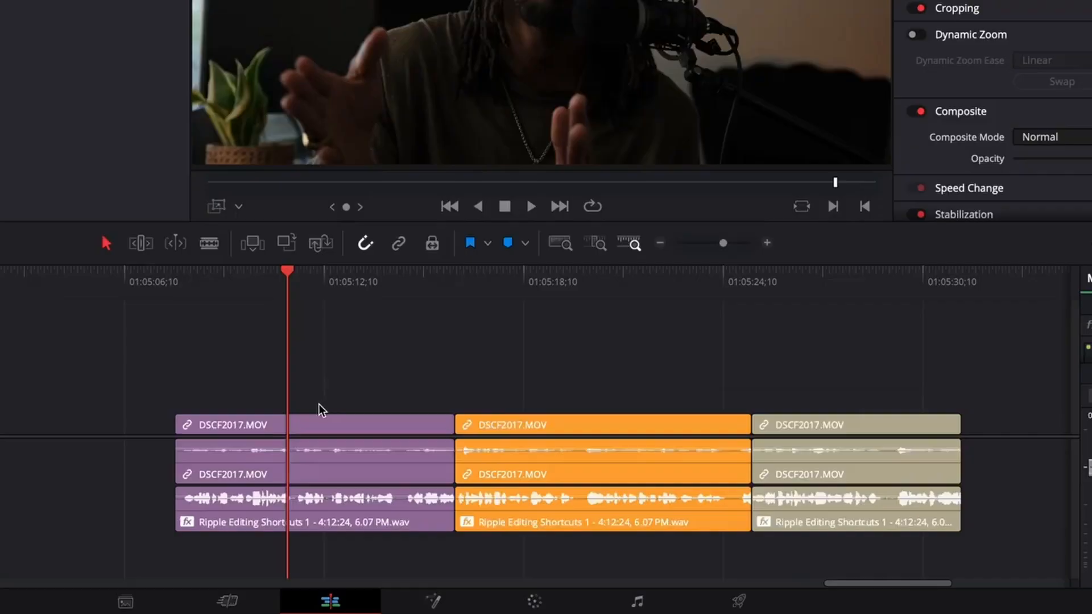
Cut the purple and orange DSCF2017.MOV clips with Blade Edit Mode.
{"action": "left_click", "coordinate": [319, 427]}
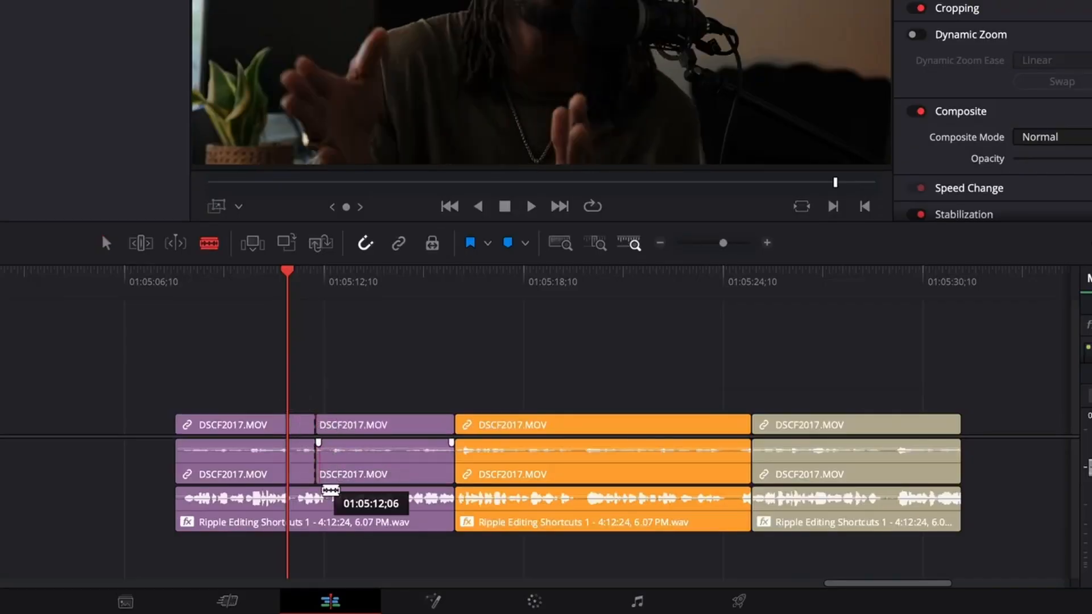
{"action": "left_click", "coordinate": [544, 465]}
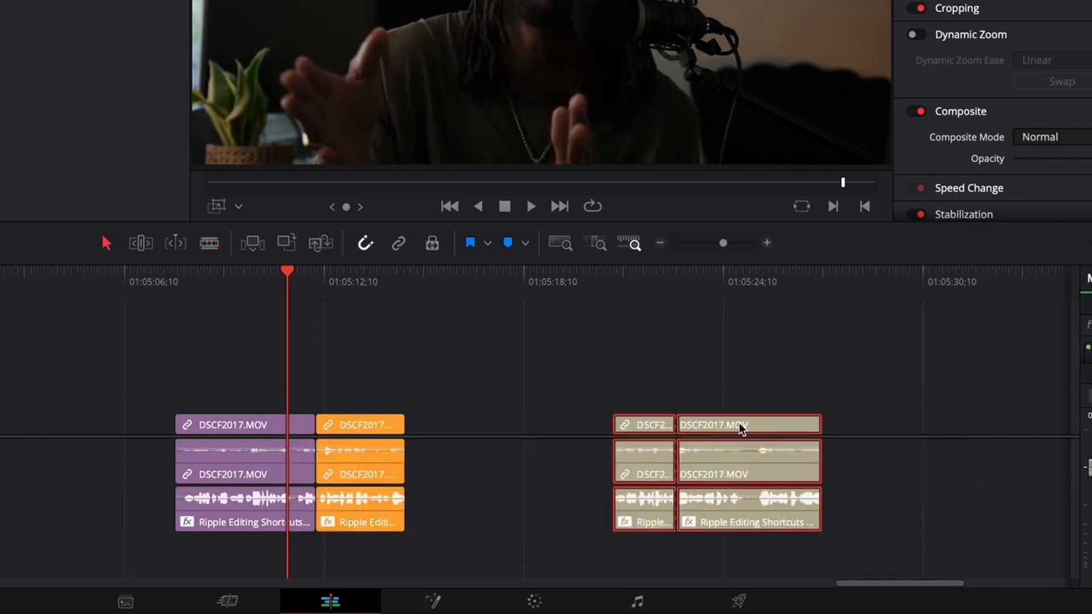
Delete the second purple DSCF2017.MOV clip, leaving a gap, and box-select the clips after it.
{"action": "left_click_drag", "start_coordinate": [738, 422], "coordinate": [566, 427]}
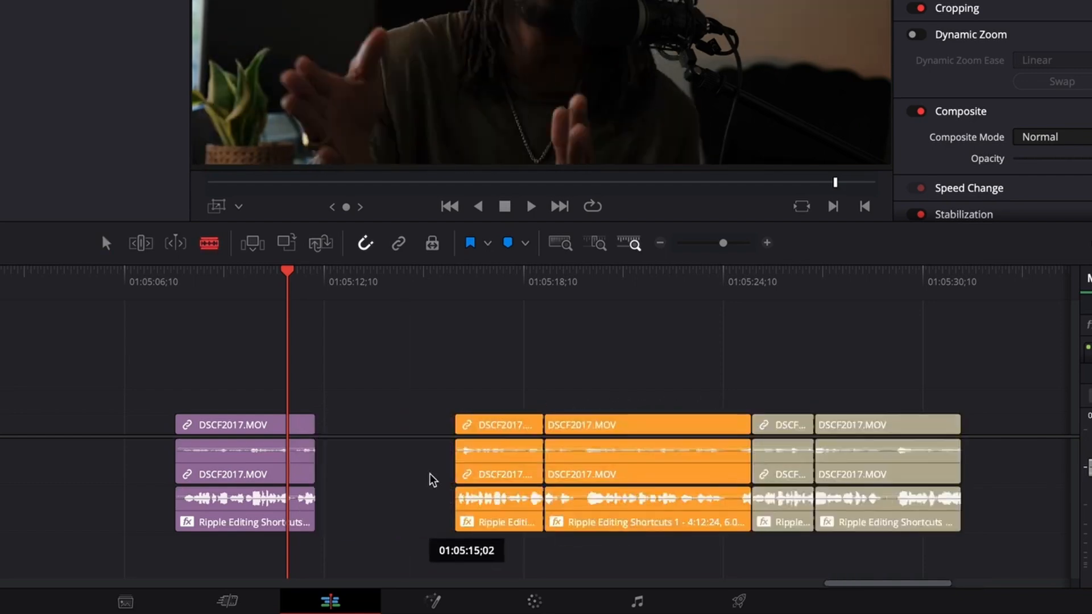
{"action": "left_click_drag", "start_coordinate": [432, 370], "coordinate": [847, 529]}
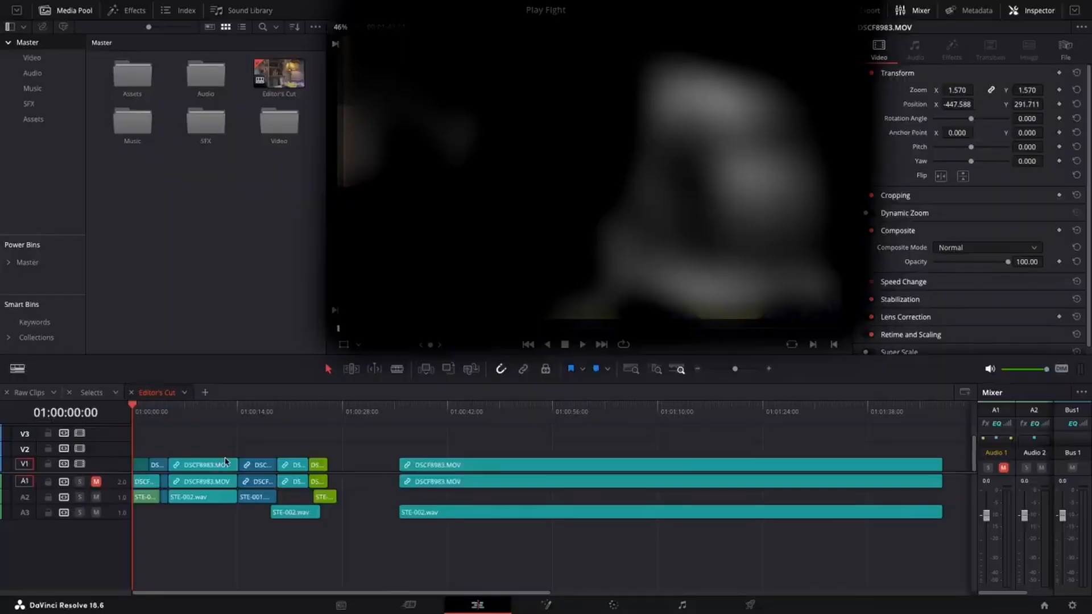
Zoom the Editor's Cut timeline in and out around the playhead.
{"action": "scroll", "coordinate": [157, 450], "scroll_direction": "up", "scroll_amount": 6}
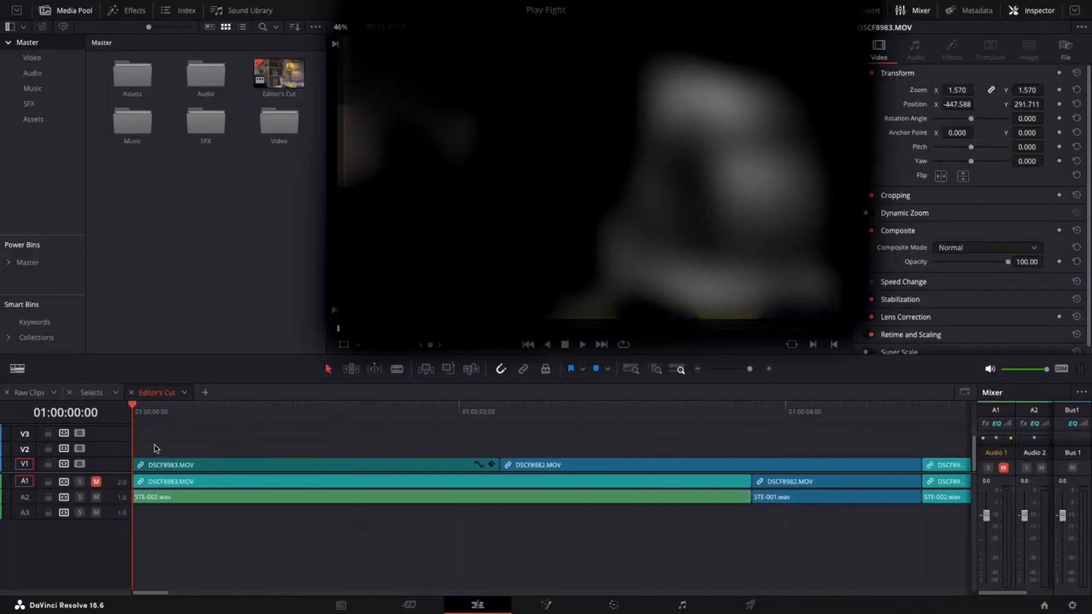
{"action": "scroll", "coordinate": [157, 449], "scroll_direction": "down", "scroll_amount": 7}
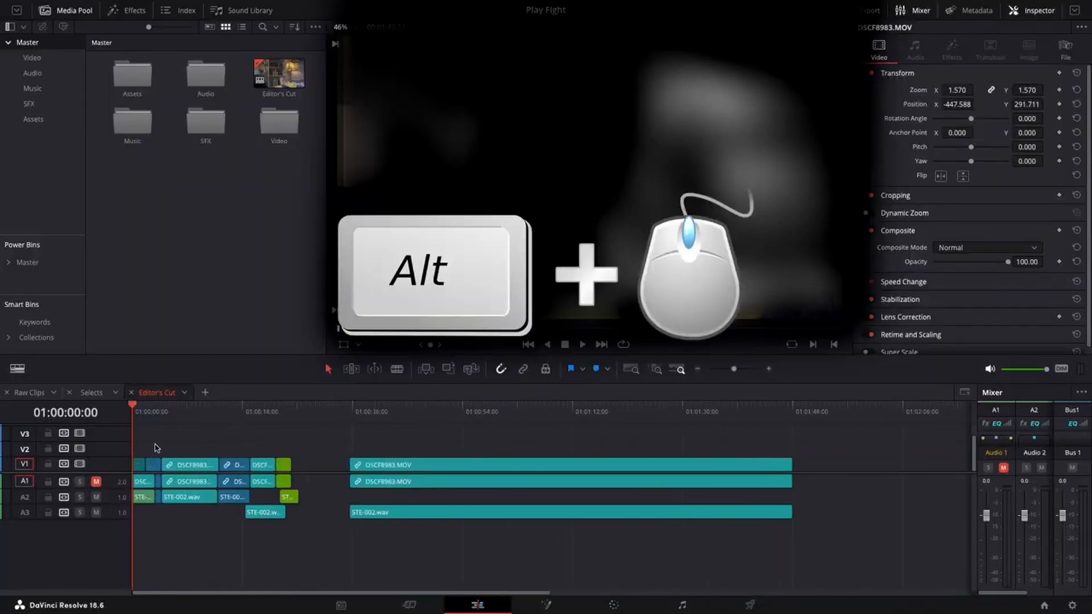
{"action": "scroll", "coordinate": [157, 448], "scroll_direction": "up", "scroll_amount": 7}
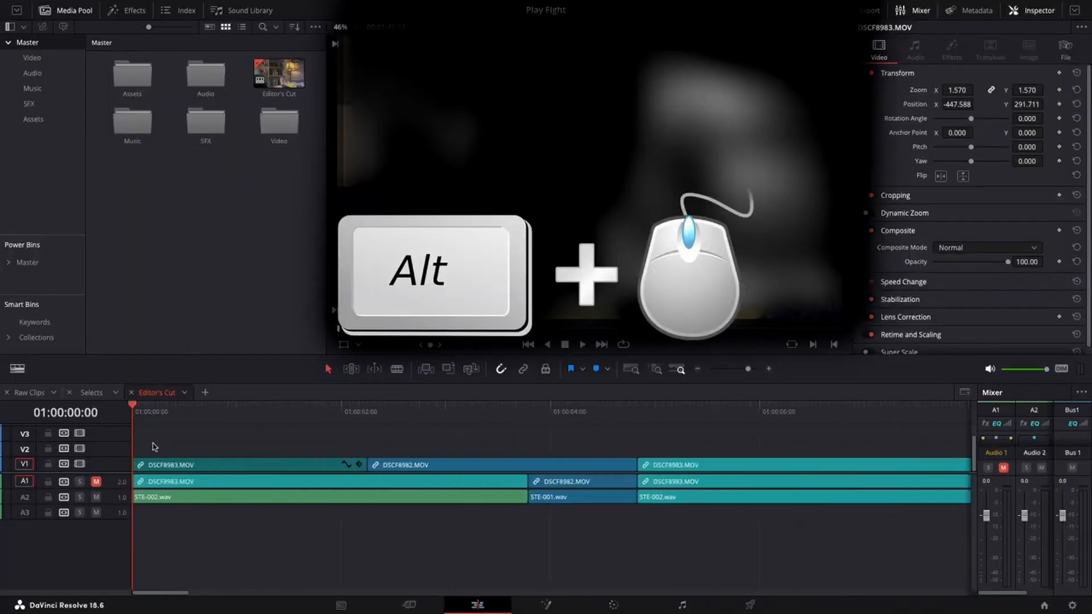
{"action": "scroll", "coordinate": [153, 447], "scroll_direction": "up", "scroll_amount": 2}
{"action": "scroll", "coordinate": [157, 450], "scroll_direction": "down", "scroll_amount": 1}
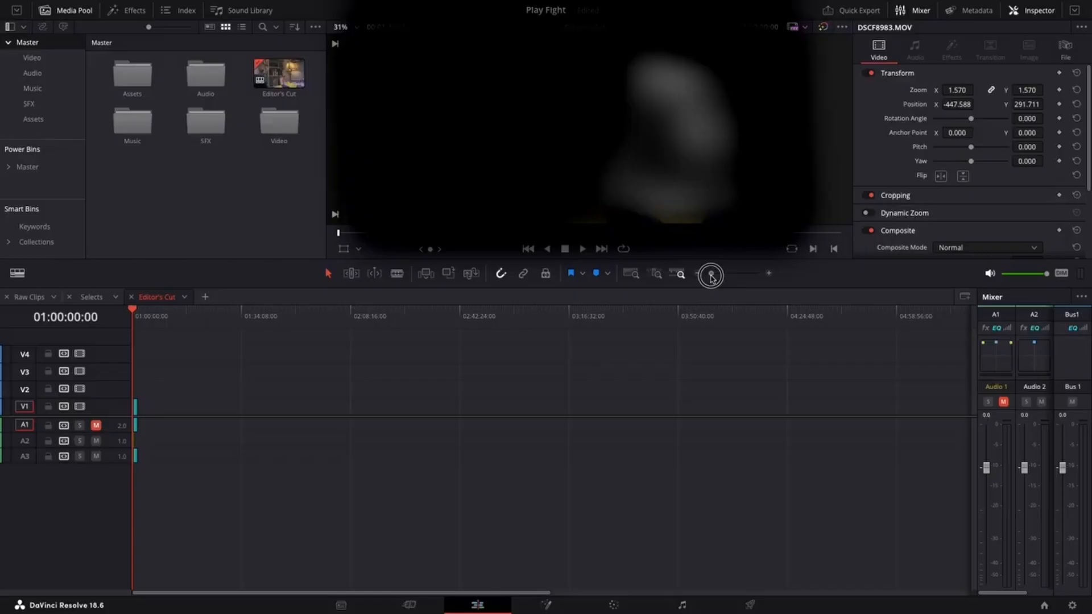
{"action": "mouse_move", "coordinate": [717, 277]}
{"action": "left_mouse_down"}
{"action": "mouse_move", "coordinate": [739, 276]}
{"action": "mouse_move", "coordinate": [725, 278]}
{"action": "left_mouse_up"}
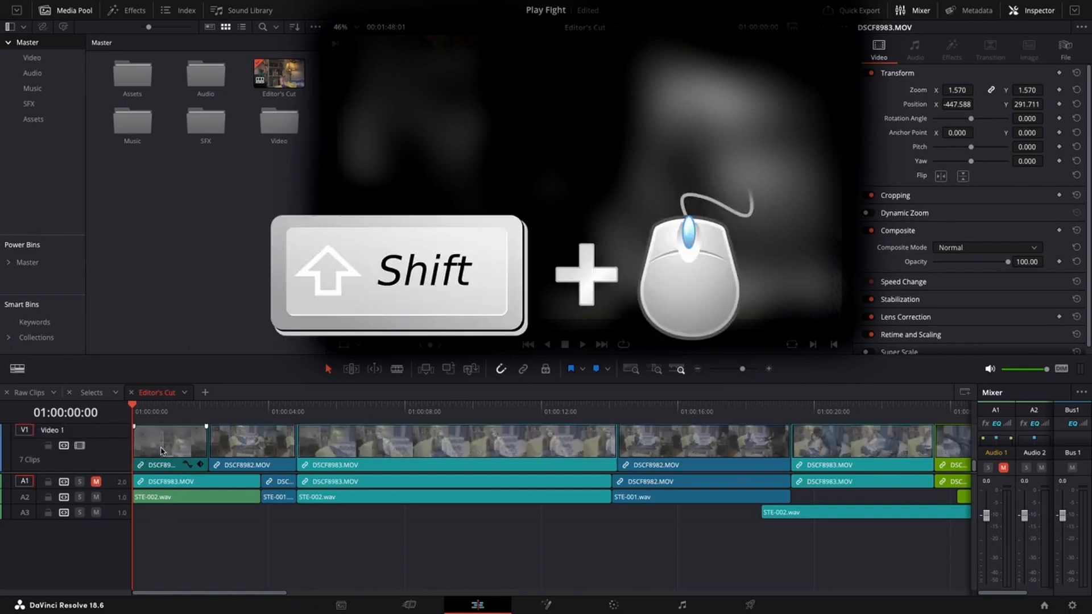
Resize the timeline track heights, then adjust the video and audio track height sliders in timeline view options.
{"action": "scroll", "coordinate": [160, 453], "scroll_direction": "down", "scroll_amount": 5, "text": "shift"}
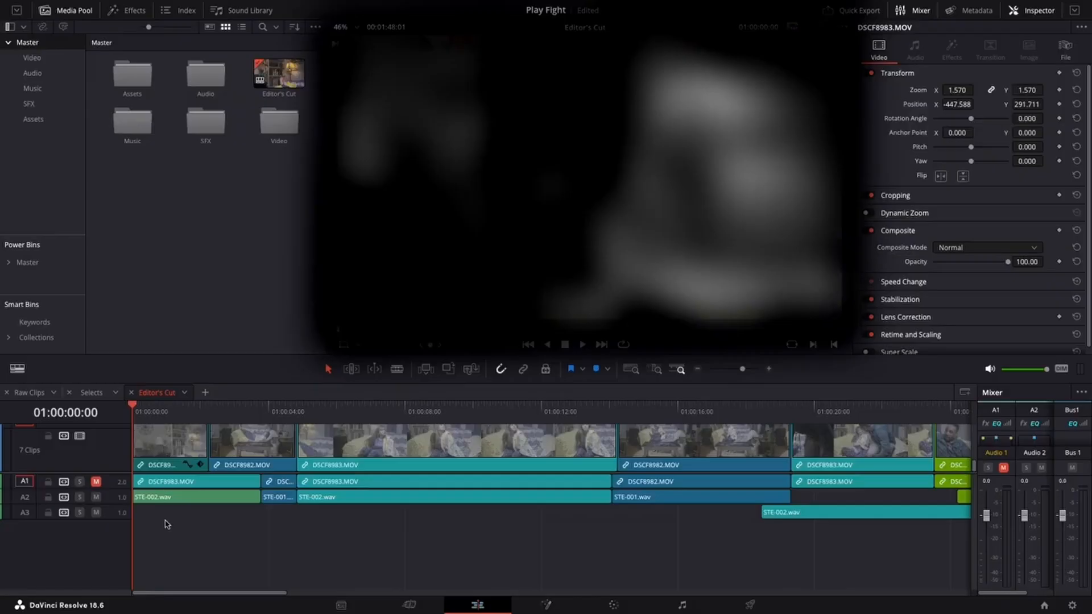
{"action": "scroll", "coordinate": [166, 524], "scroll_direction": "up", "scroll_amount": 6, "text": "shift"}
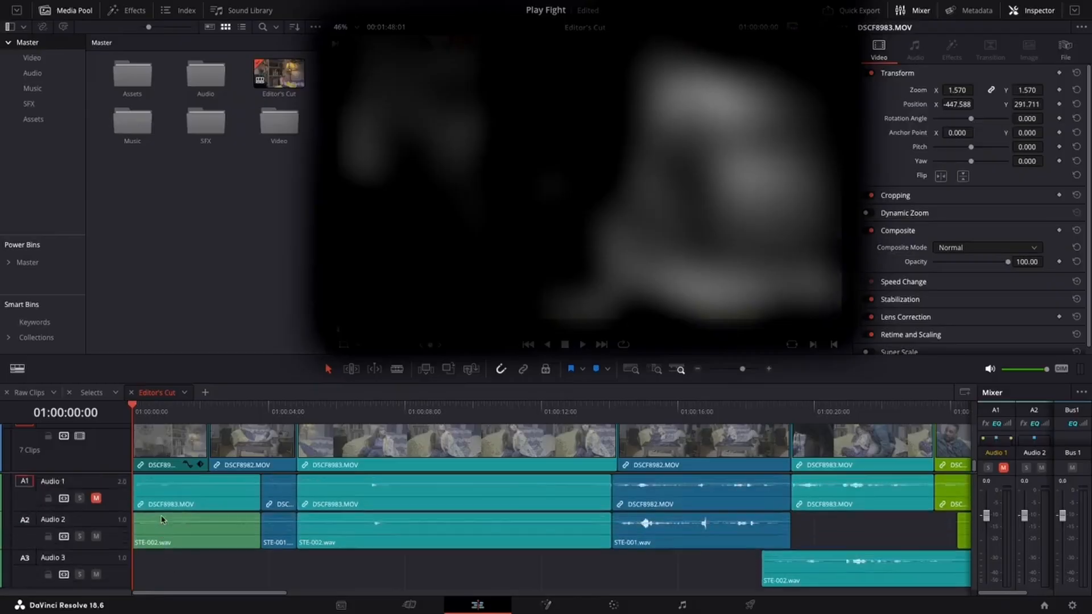
{"action": "scroll", "coordinate": [164, 515], "scroll_direction": "down", "scroll_amount": 6, "text": "shift"}
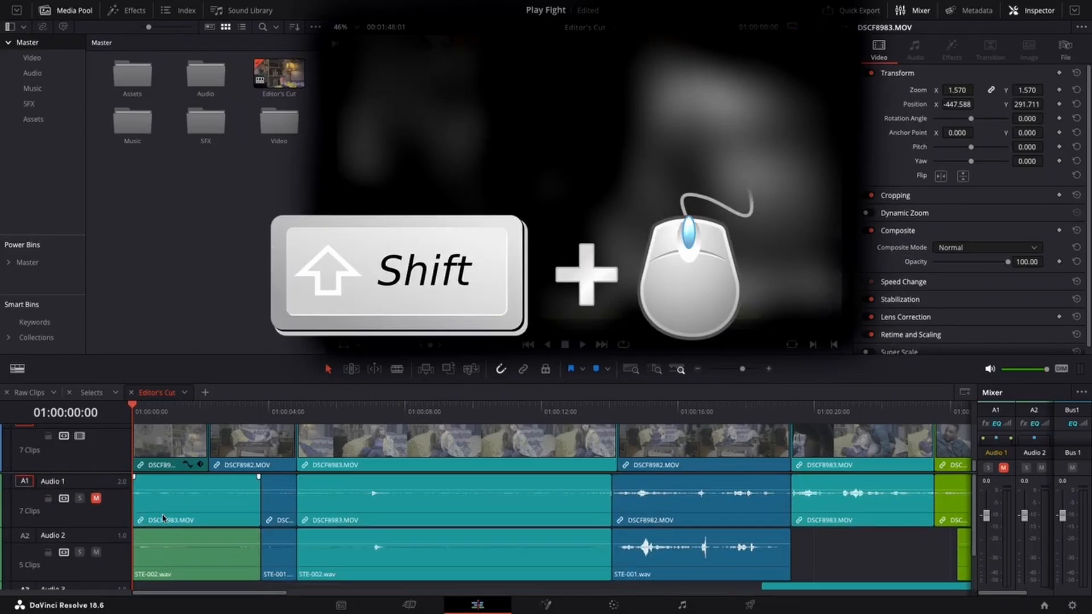
{"action": "scroll", "coordinate": [164, 519], "scroll_direction": "down", "scroll_amount": 2, "text": "shift"}
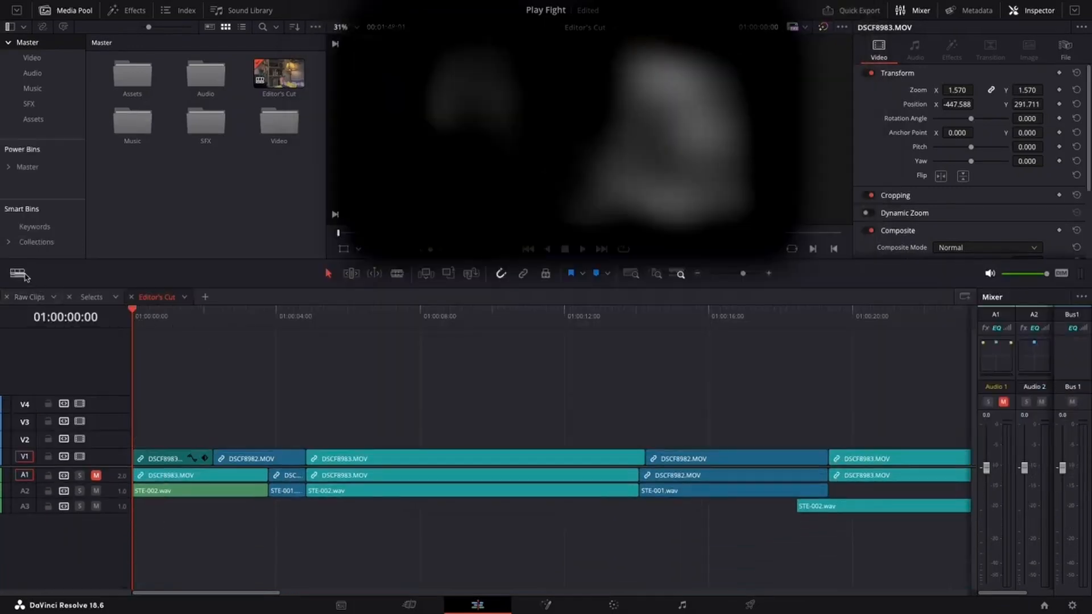
{"action": "left_click", "coordinate": [19, 275]}
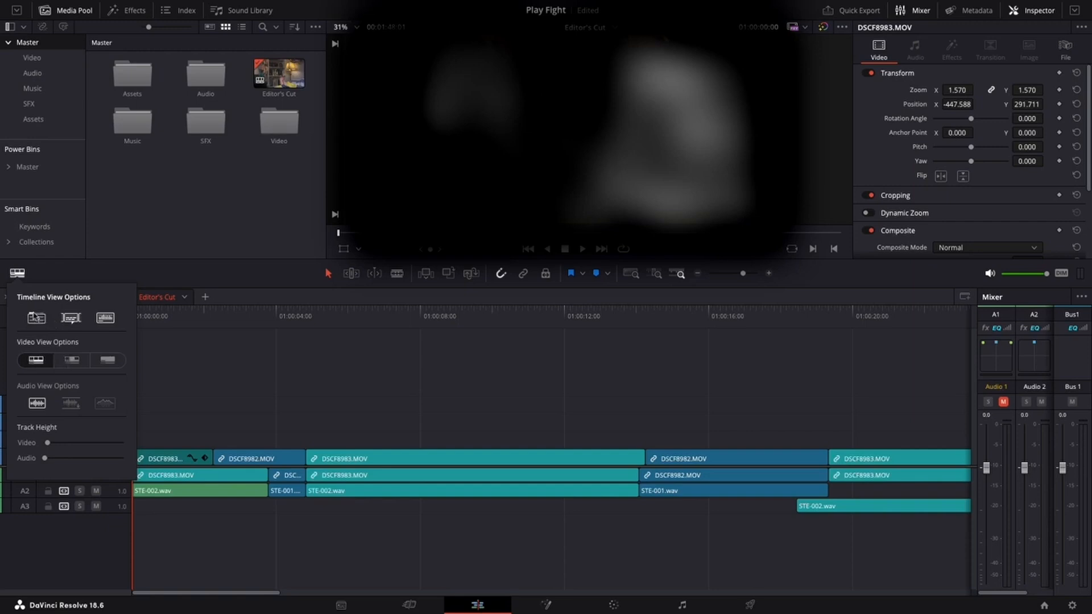
{"action": "mouse_move", "coordinate": [47, 444]}
{"action": "left_mouse_down"}
{"action": "mouse_move", "coordinate": [116, 444]}
{"action": "mouse_move", "coordinate": [37, 449]}
{"action": "mouse_move", "coordinate": [46, 458]}
{"action": "left_mouse_up"}
{"action": "left_click_drag", "start_coordinate": [45, 458], "coordinate": [63, 458]}
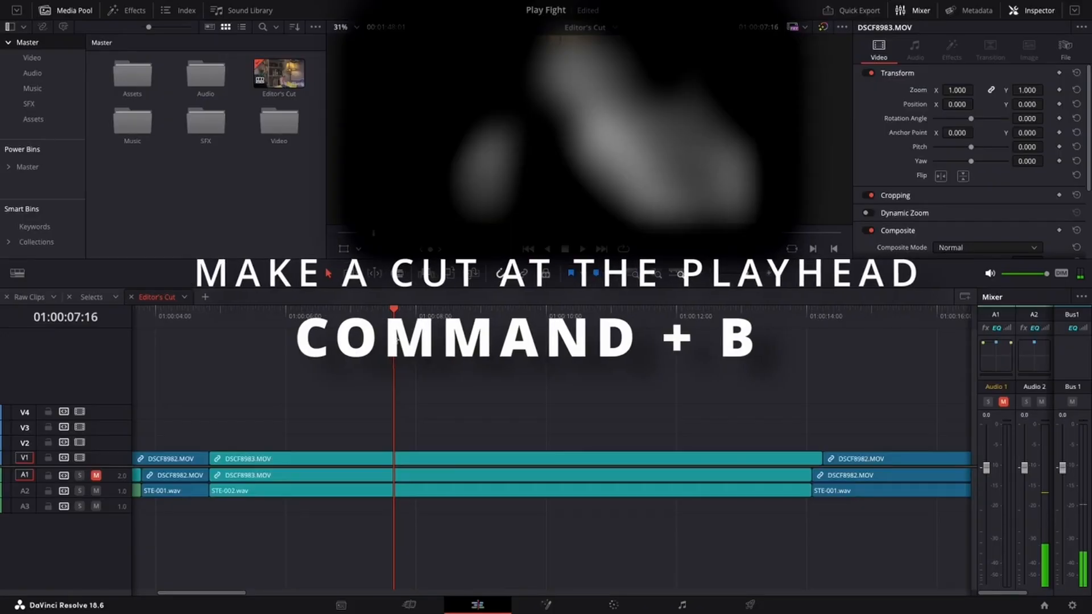
Split the DSCF8983.MOV clip at the playhead, blade it again in Blade Edit Mode, and return to selection mode.
{"action": "key", "text": "super+b"}
{"action": "key", "text": "super+b"}
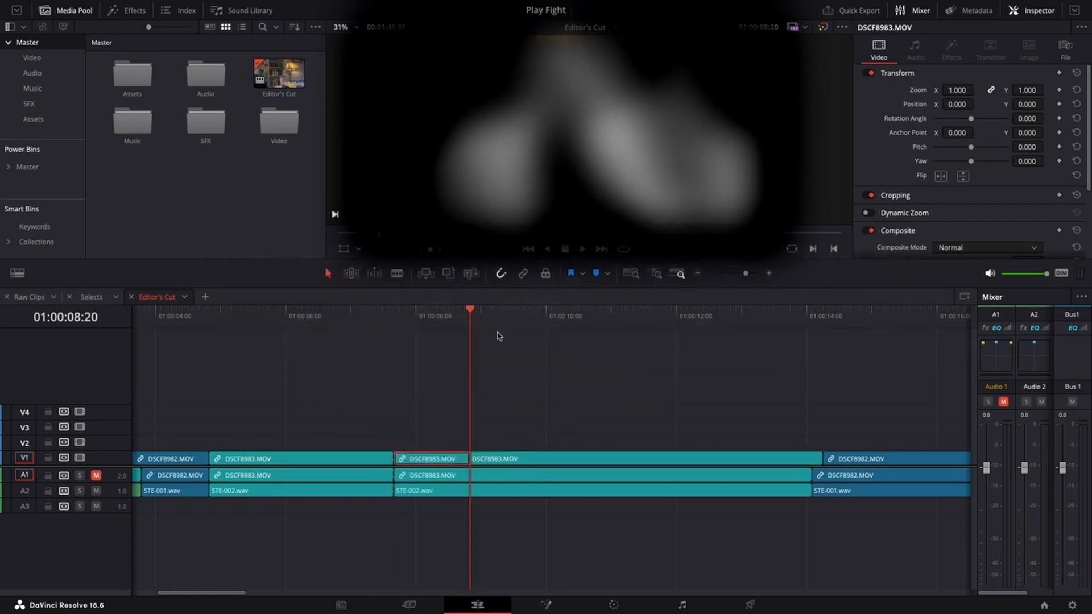
{"action": "left_click_drag", "start_coordinate": [499, 336], "coordinate": [530, 331]}
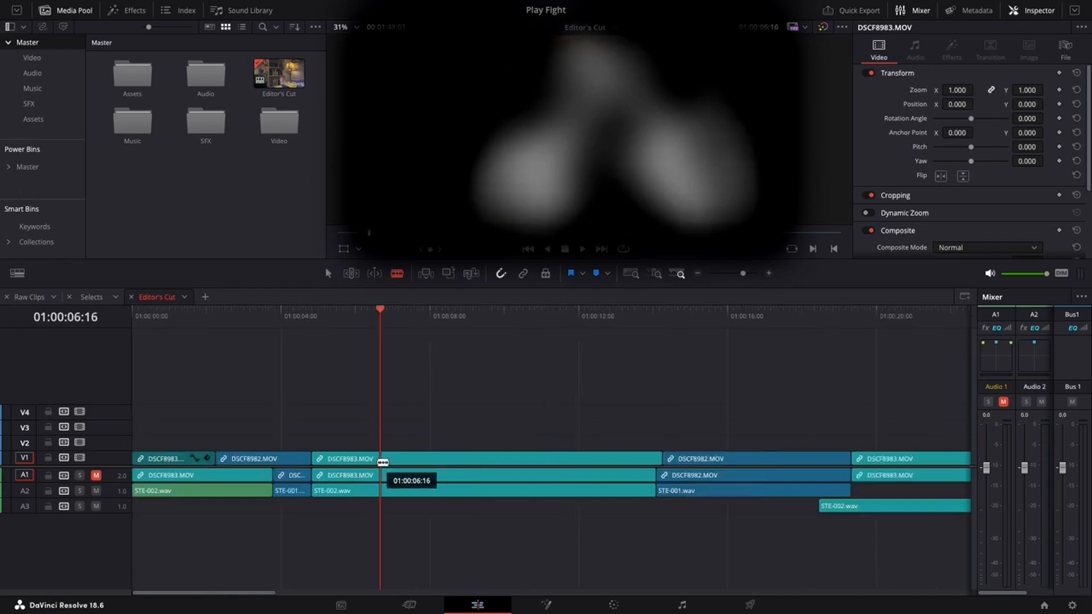
{"action": "left_click", "coordinate": [418, 459]}
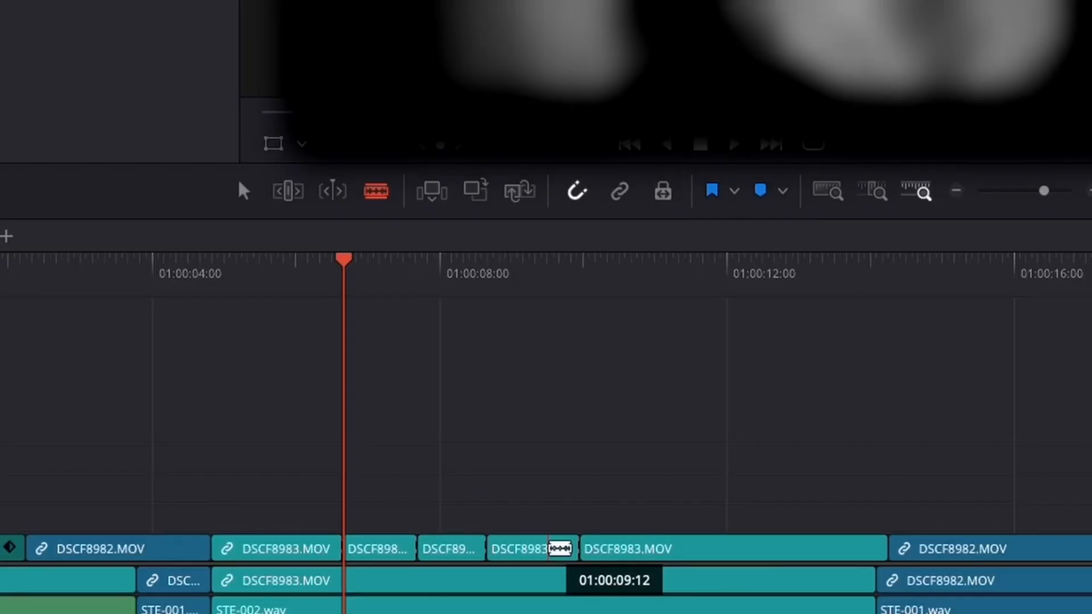
{"action": "key", "text": "a"}
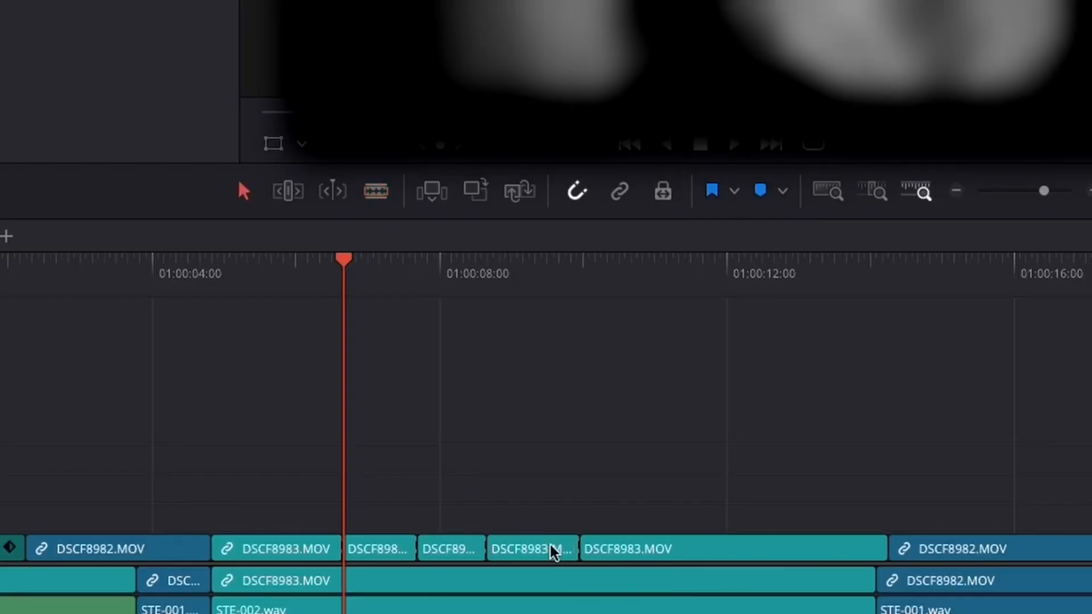
Undo the last three cuts on the DSCF8983.MOV clip.
{"action": "key", "text": "ctrl+z"}
{"action": "key", "text": "ctrl+z"}
{"action": "key", "text": "ctrl+z"}
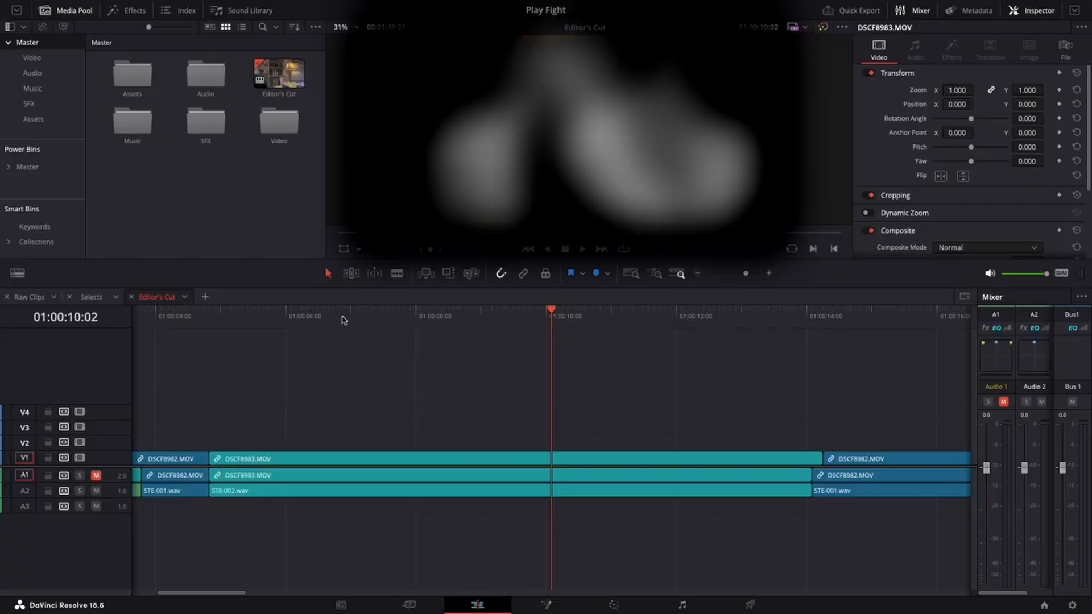
Box-select two DSCF8983.MOV clips and move them up and down across the video tracks.
{"action": "left_click_drag", "start_coordinate": [341, 319], "coordinate": [472, 330]}
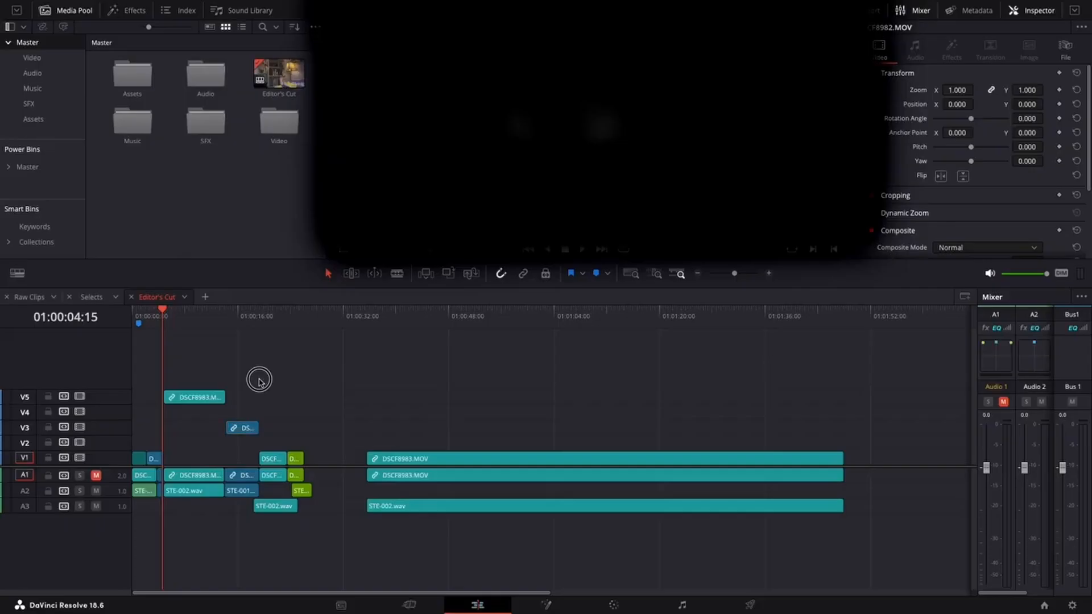
{"action": "left_click_drag", "start_coordinate": [263, 379], "coordinate": [192, 439]}
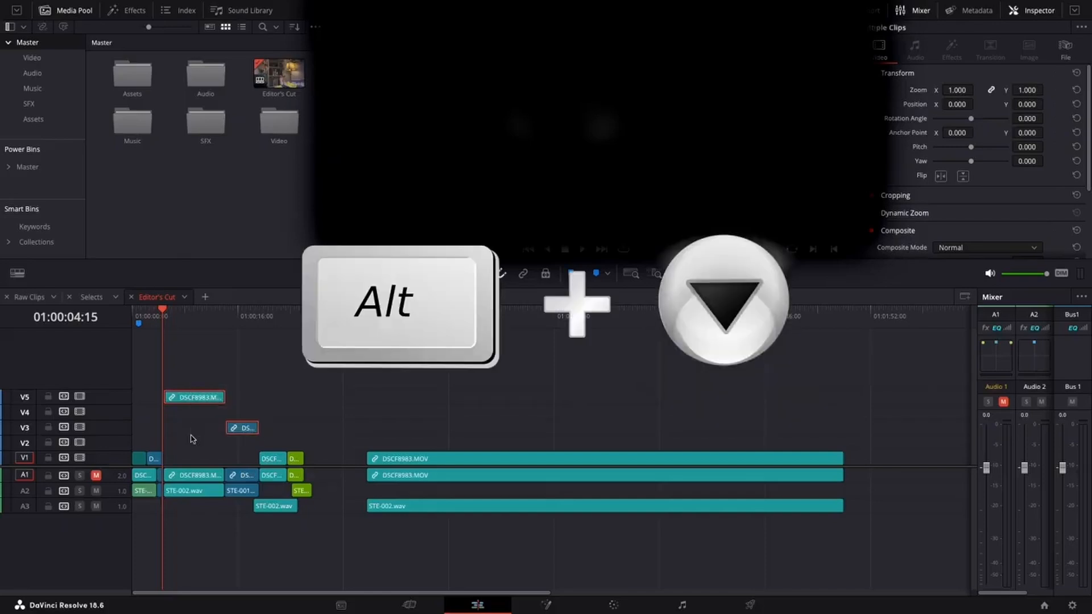
{"action": "key", "text": "alt+Down"}
{"action": "key", "text": "alt+Down"}
{"action": "key", "text": "alt+Up"}
{"action": "key", "text": "alt+Up"}
{"action": "key", "text": "alt+Up"}
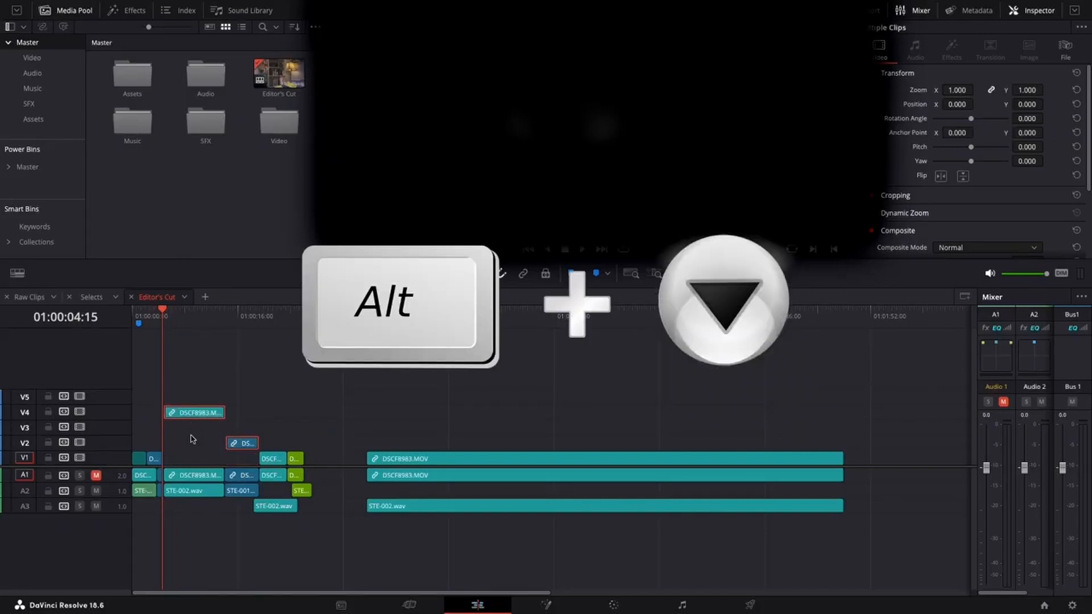
{"action": "key", "text": "alt+Up"}
{"action": "key", "text": "alt+Up"}
{"action": "key", "text": "alt+Down"}
{"action": "key", "text": "alt+Down"}
{"action": "key", "text": "alt+Down"}
{"action": "key", "text": "alt+Down"}
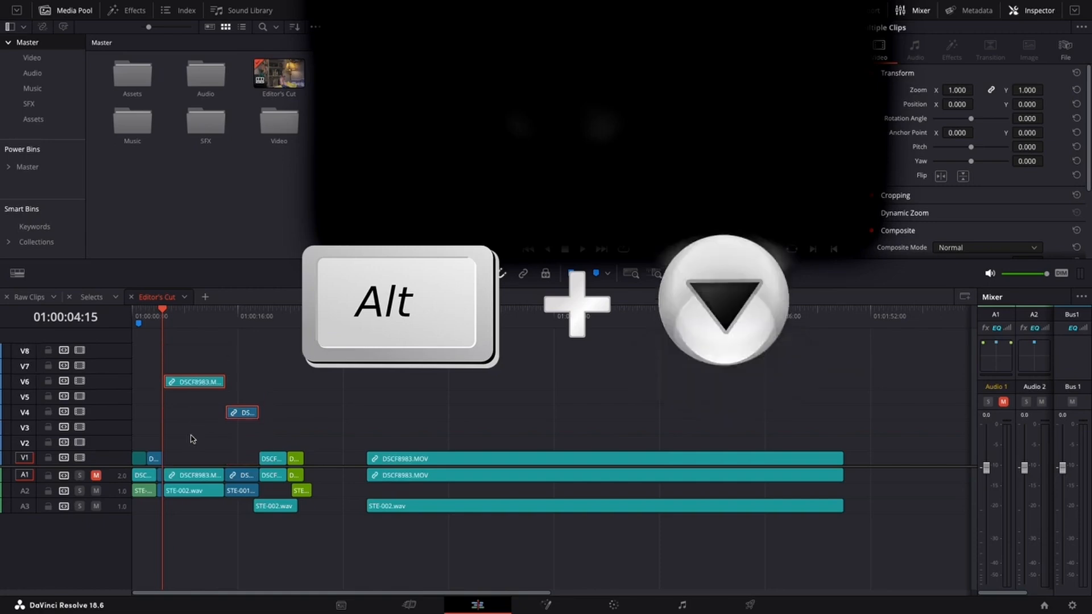
{"action": "key", "text": "alt+Down"}
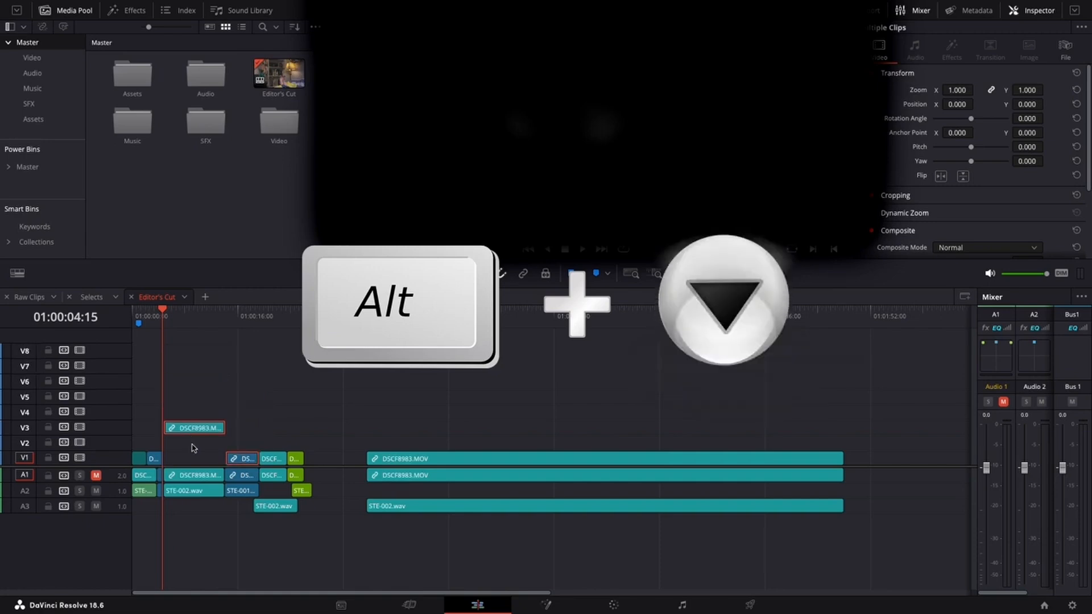
Move the selected clips down onto track V1 over the long DSCF8983.MOV clip.
{"action": "left_click", "coordinate": [229, 401]}
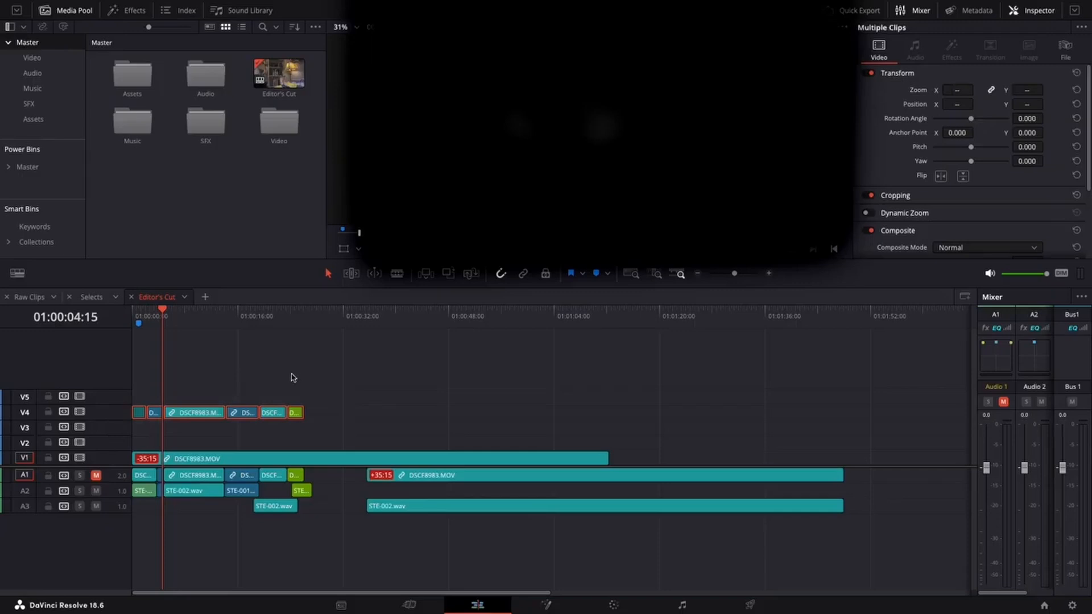
{"action": "key", "text": "alt+Down"}
{"action": "key", "text": "alt+Down"}
{"action": "key", "text": "alt+Down"}
{"action": "left_click", "coordinate": [292, 378]}
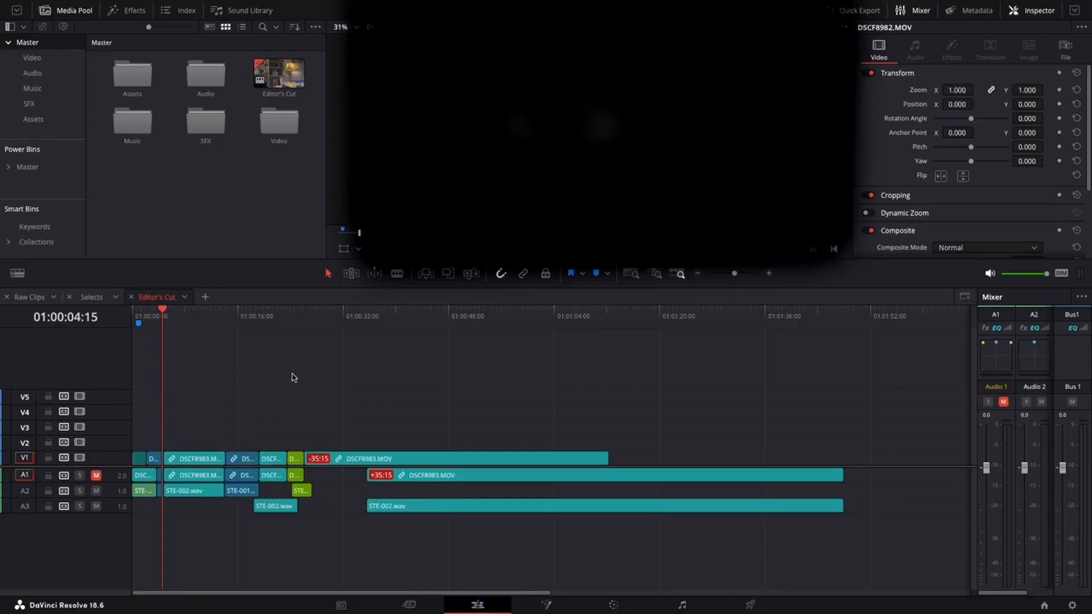
{"action": "mouse_move", "coordinate": [203, 322]}
{"action": "left_mouse_down"}
{"action": "mouse_move", "coordinate": [273, 319]}
{"action": "mouse_move", "coordinate": [188, 318]}
{"action": "left_mouse_up"}
Undo the last three clip moves, then redo them.
{"action": "key", "text": "ctrl+z"}
{"action": "key", "text": "ctrl+z"}
{"action": "key", "text": "ctrl+z"}
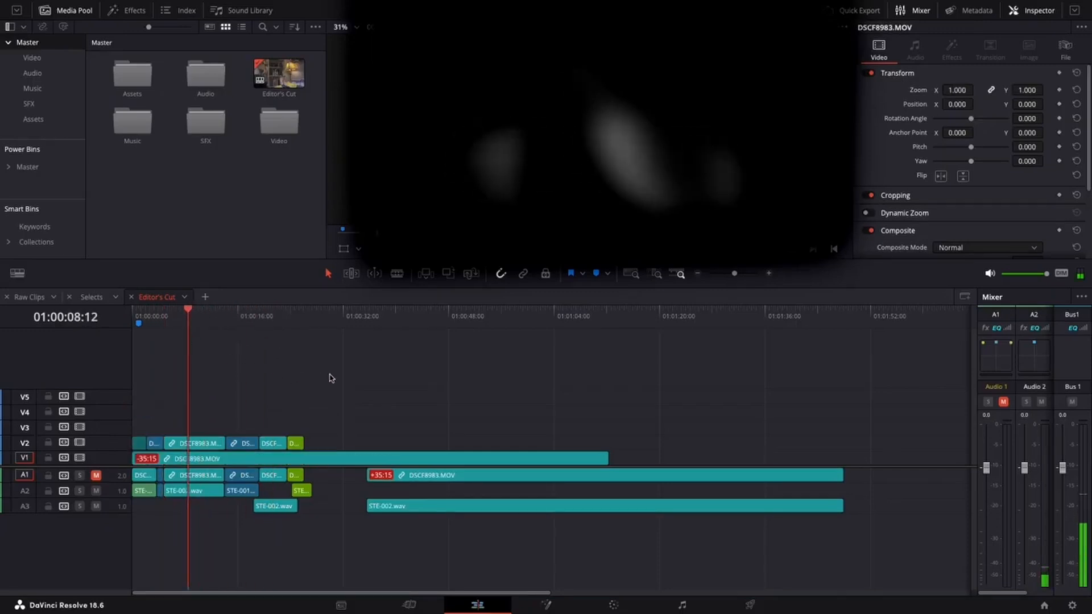
{"action": "key", "text": "ctrl+shift+z"}
{"action": "key", "text": "ctrl+shift+z"}
{"action": "key", "text": "ctrl+shift+z"}
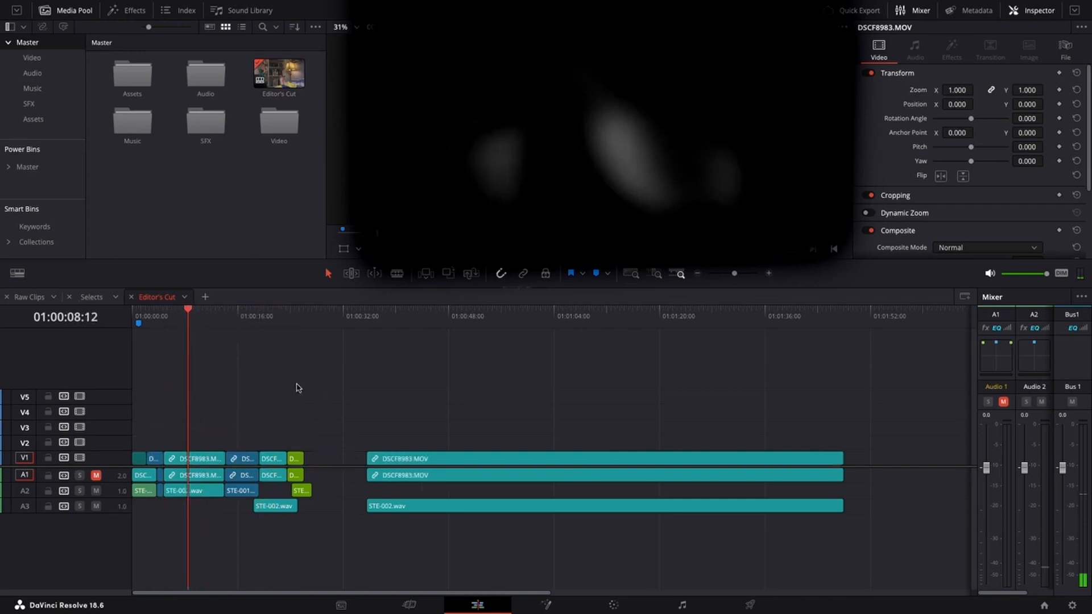
Move a short DSCF clip from V1 up to V3 and box-select it together with the V5 clip.
{"action": "key", "text": "Home"}
{"action": "left_click", "coordinate": [256, 432]}
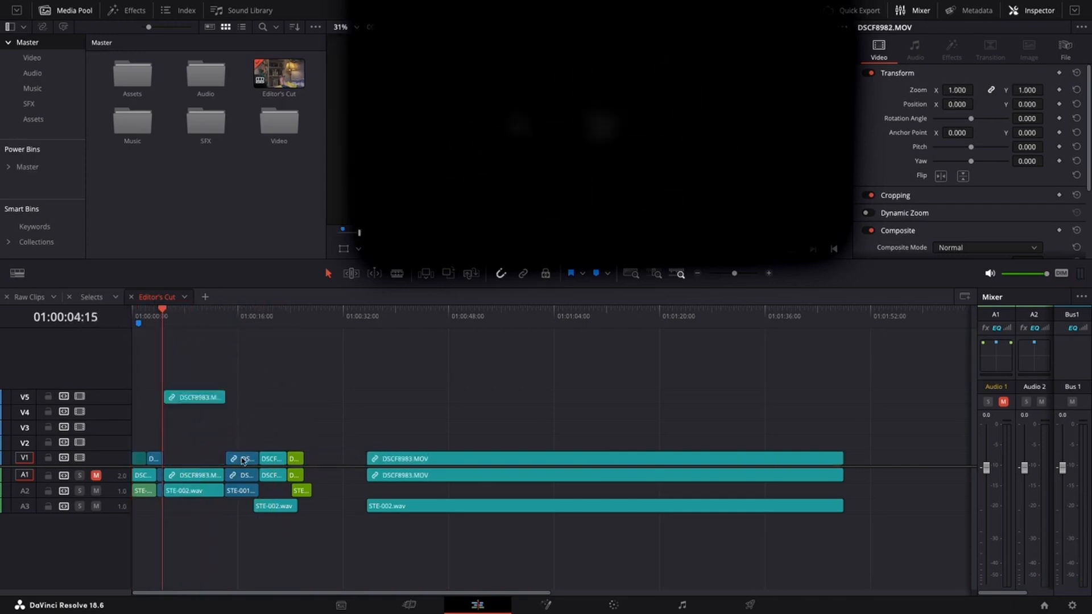
{"action": "left_click_drag", "start_coordinate": [241, 459], "coordinate": [241, 428]}
{"action": "left_click_drag", "start_coordinate": [263, 379], "coordinate": [191, 439]}
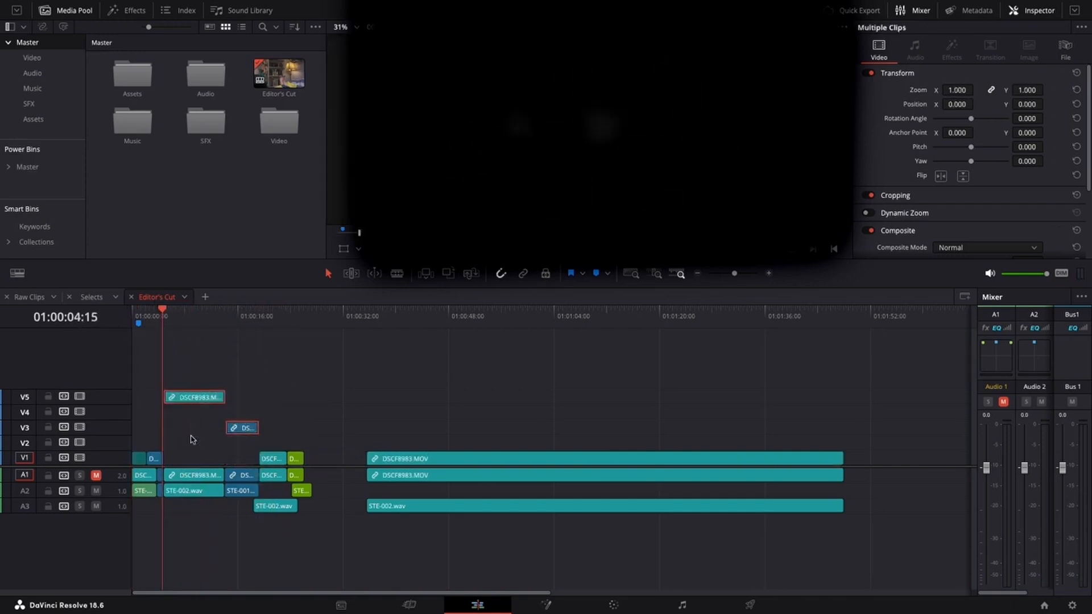
Shift both selected clips up and down through the video tracks, ending on V5 and V3.
{"action": "key", "text": "alt+Down"}
{"action": "key", "text": "alt+Down"}
{"action": "key", "text": "alt+Up"}
{"action": "key", "text": "alt+Up"}
{"action": "key", "text": "alt+Up"}
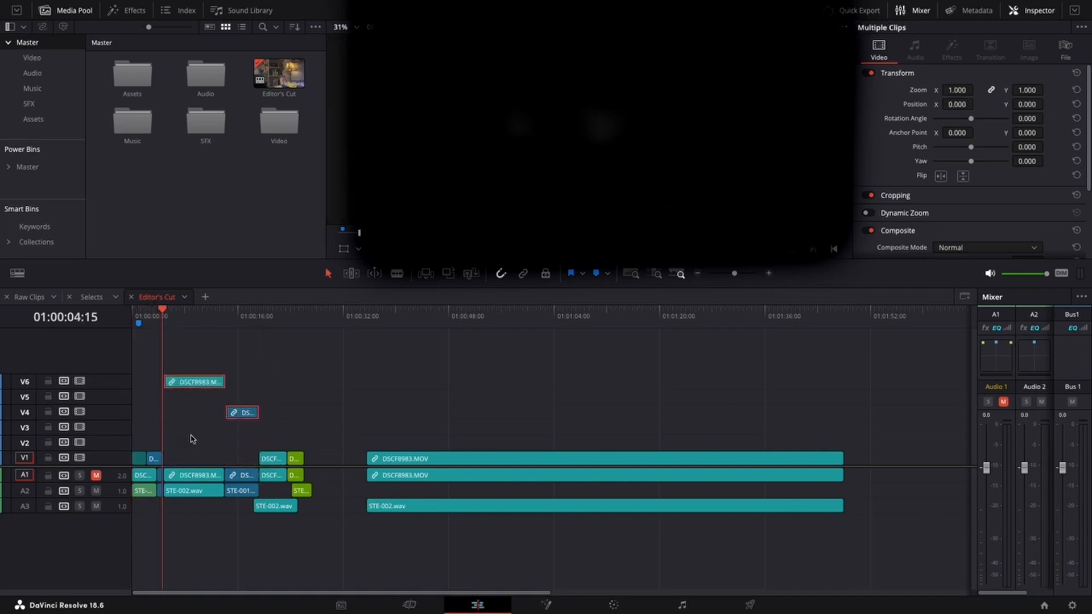
{"action": "key", "text": "alt+Up"}
{"action": "key", "text": "alt+Up"}
{"action": "key", "text": "alt+Down"}
{"action": "key", "text": "alt+Down"}
{"action": "key", "text": "alt+Down"}
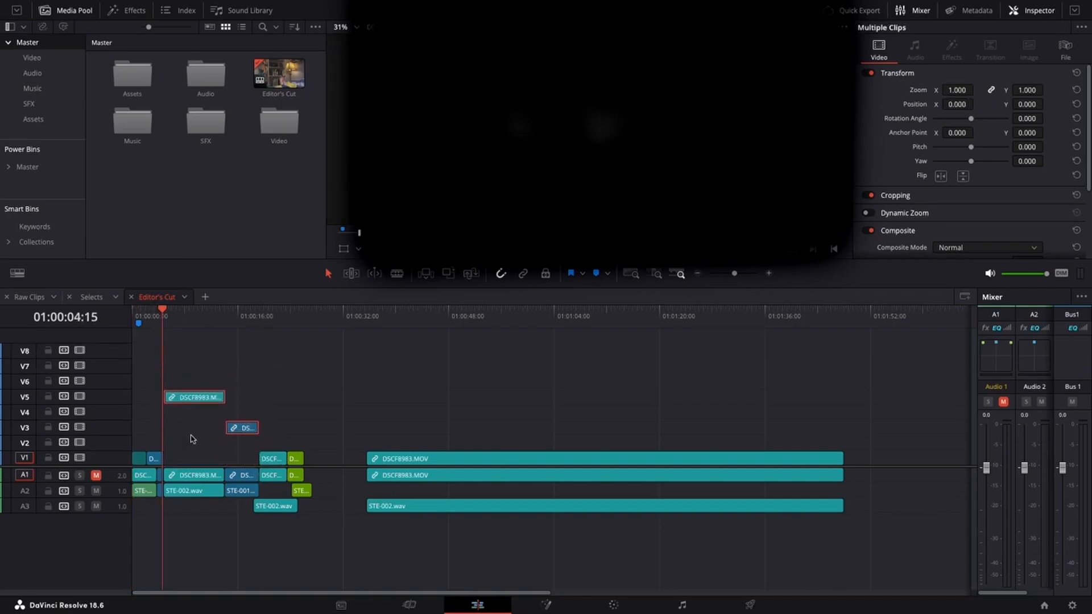
{"action": "key", "text": "alt+Down"}
{"action": "key", "text": "alt+Down"}
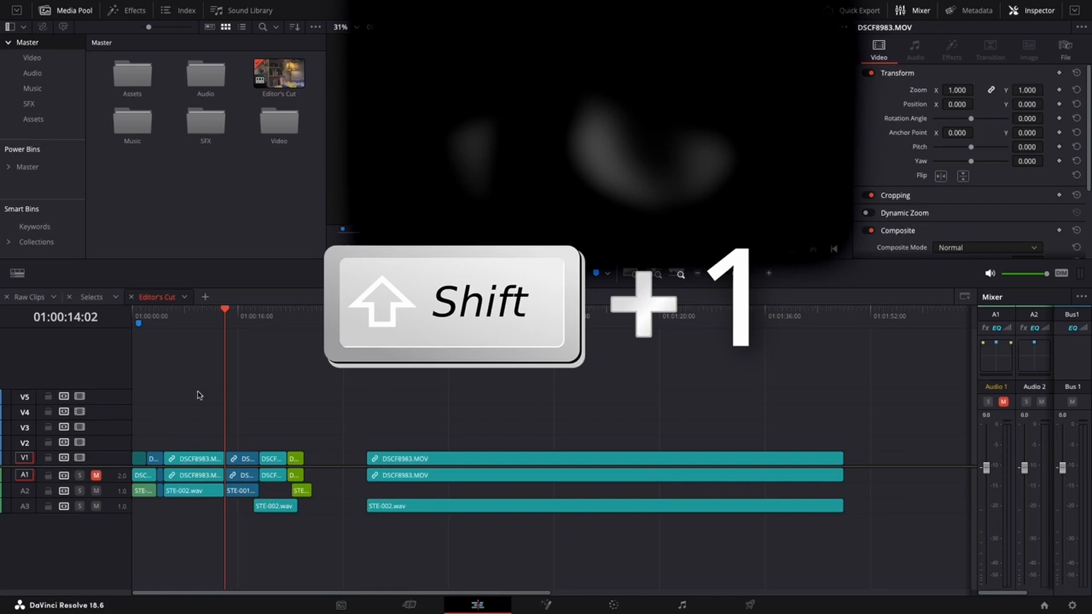
Open the Project Manager, browse up to the top Projects folder, and close it.
{"action": "key", "text": "shift+1"}
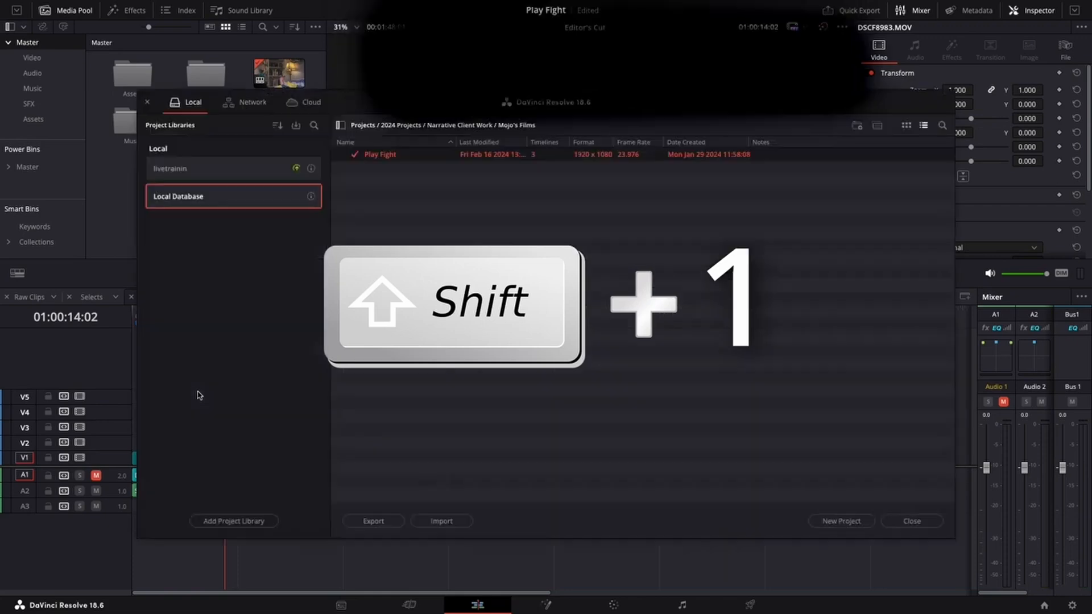
{"action": "left_click", "coordinate": [367, 125]}
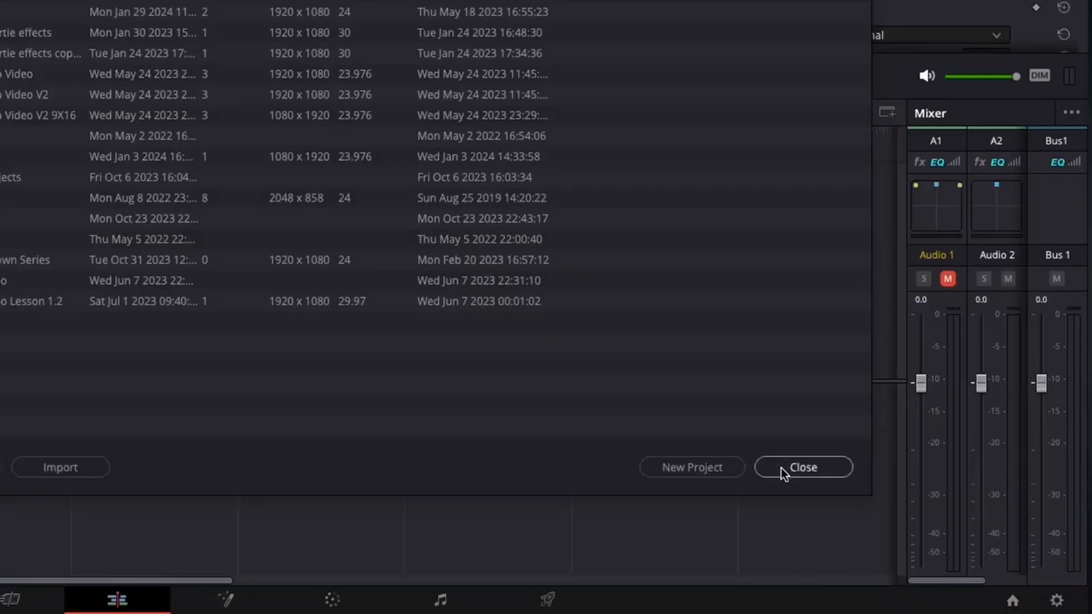
{"action": "left_click", "coordinate": [910, 521]}
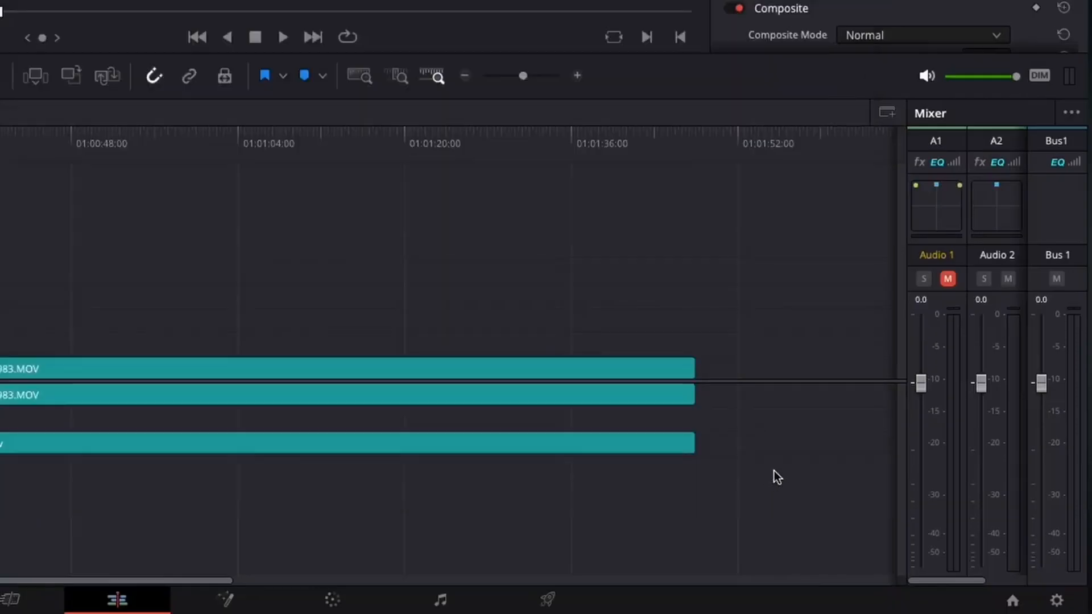
Reopen the Project Manager and open a project from inside the 2024 Projects folder.
{"action": "left_click", "coordinate": [1012, 601]}
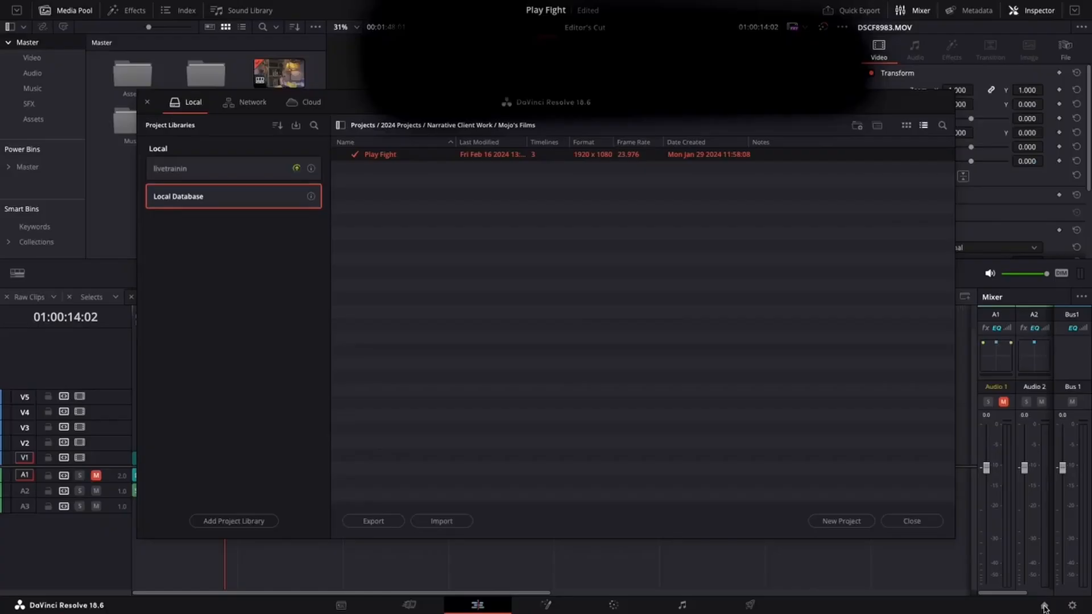
{"action": "left_click", "coordinate": [910, 521]}
{"action": "left_click", "coordinate": [1046, 604]}
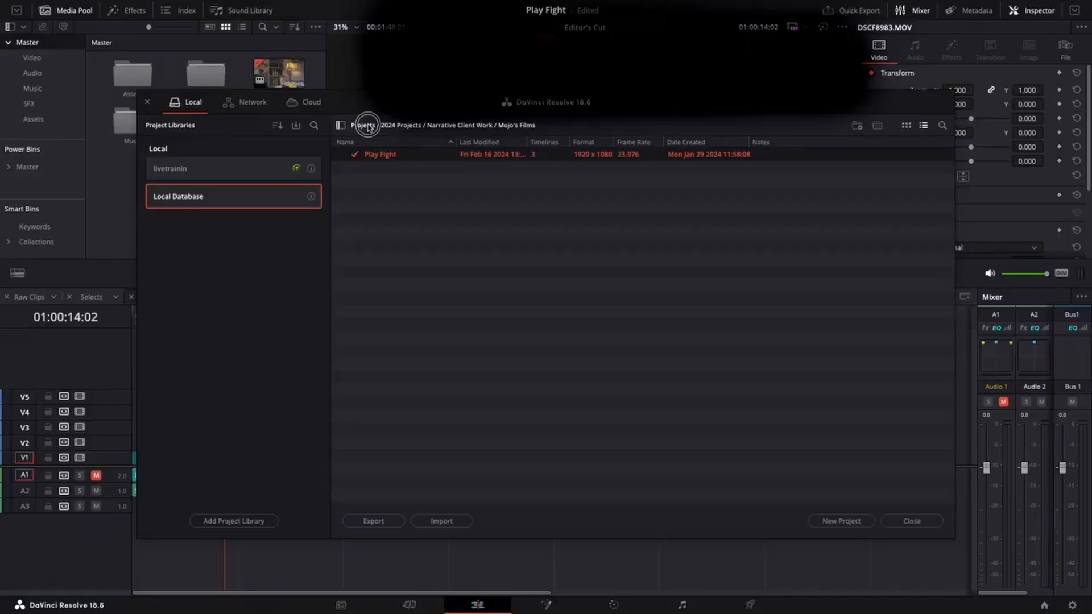
{"action": "left_click", "coordinate": [363, 125]}
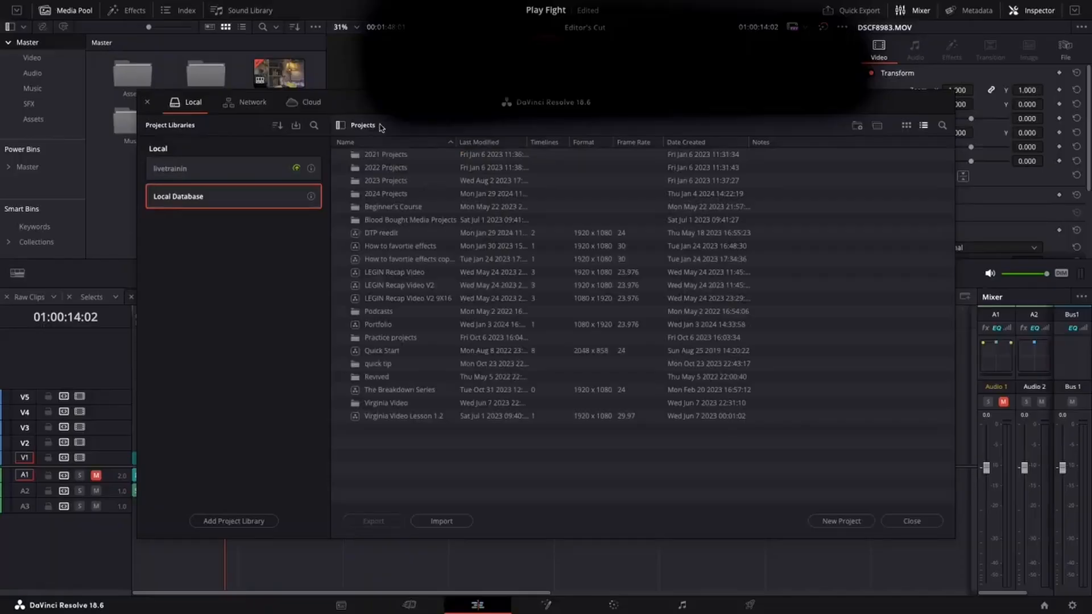
{"action": "double_click", "coordinate": [381, 193]}
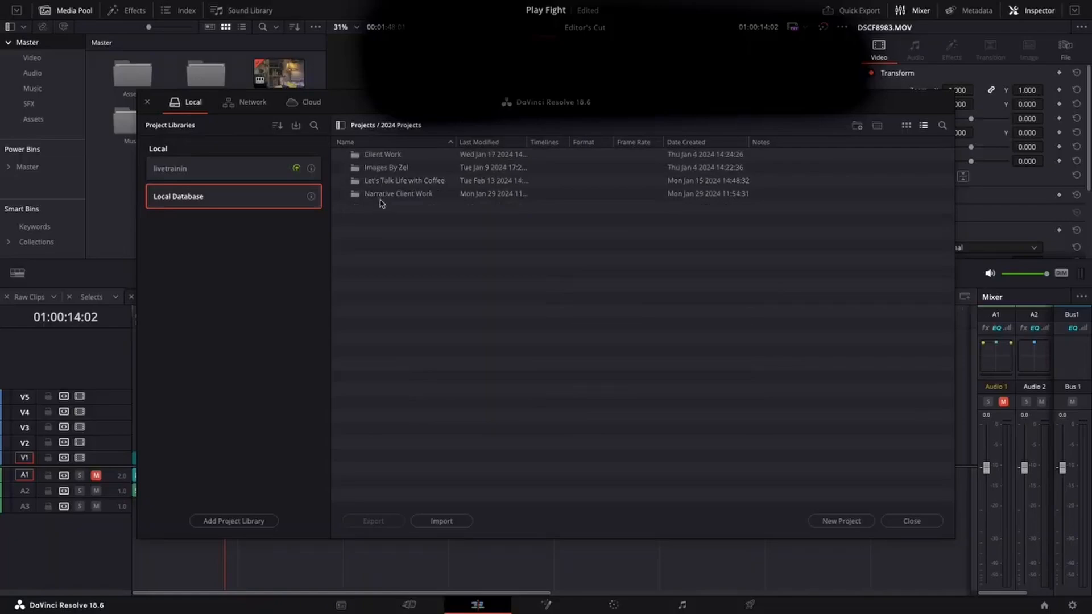
{"action": "double_click", "coordinate": [380, 195]}
{"action": "double_click", "coordinate": [382, 160]}
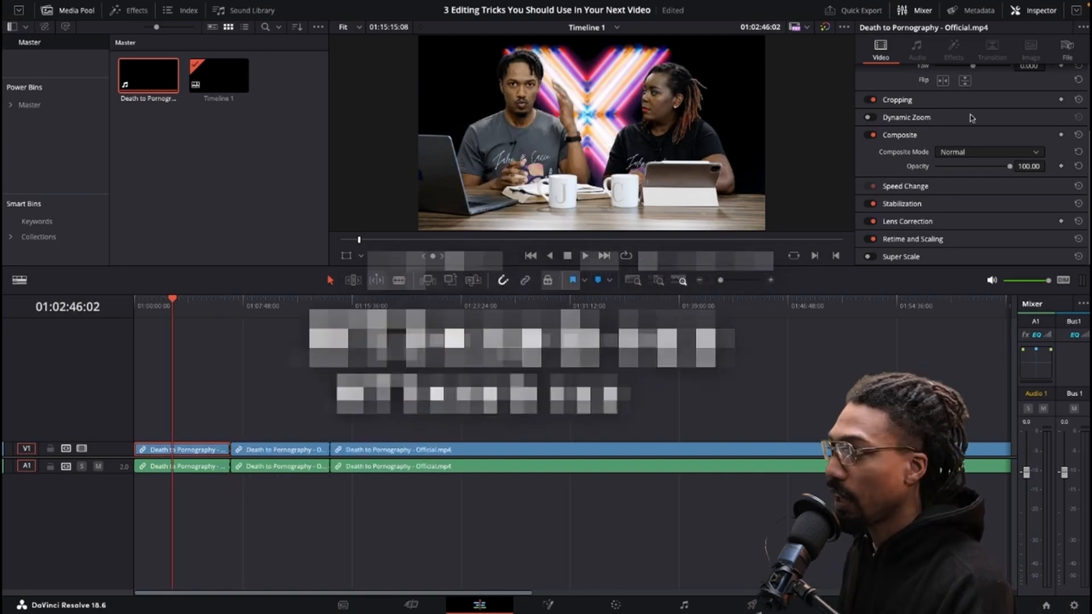
Zoom in on the first Death to Pornography clip, setting its zoom to about 1.69.
{"action": "scroll", "coordinate": [967, 98], "scroll_direction": "up", "scroll_amount": 3}
{"action": "left_click_drag", "start_coordinate": [960, 90], "coordinate": [1031, 106]}
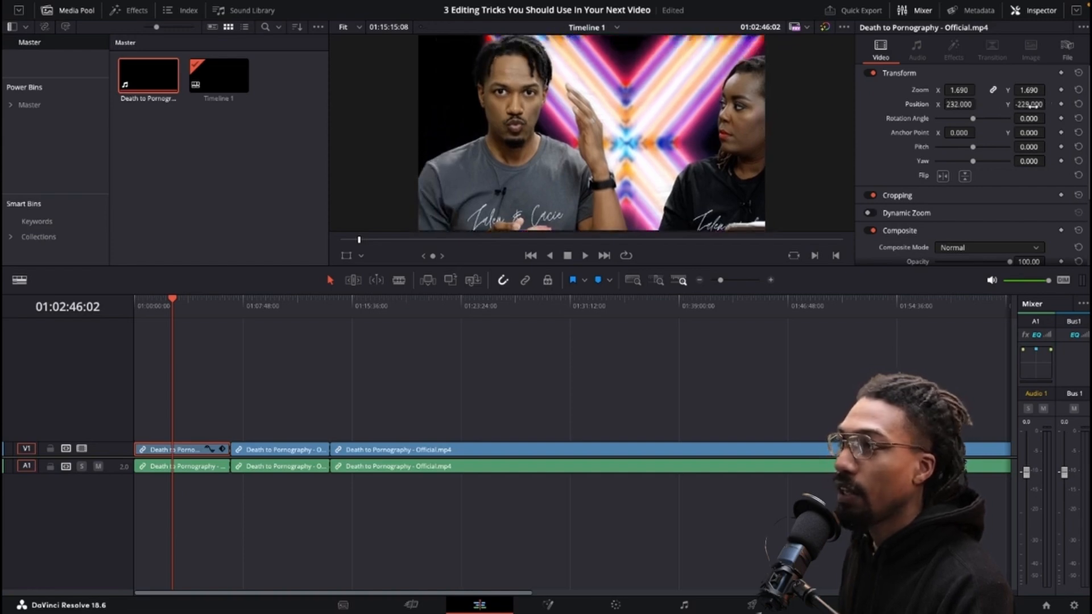
Apply the Drone Overlay effect to the first clip and raise its glow brightness to about 4.685.
{"action": "left_click", "coordinate": [124, 12]}
{"action": "left_click_drag", "start_coordinate": [192, 137], "coordinate": [166, 450]}
{"action": "left_click_drag", "start_coordinate": [948, 178], "coordinate": [1004, 192]}
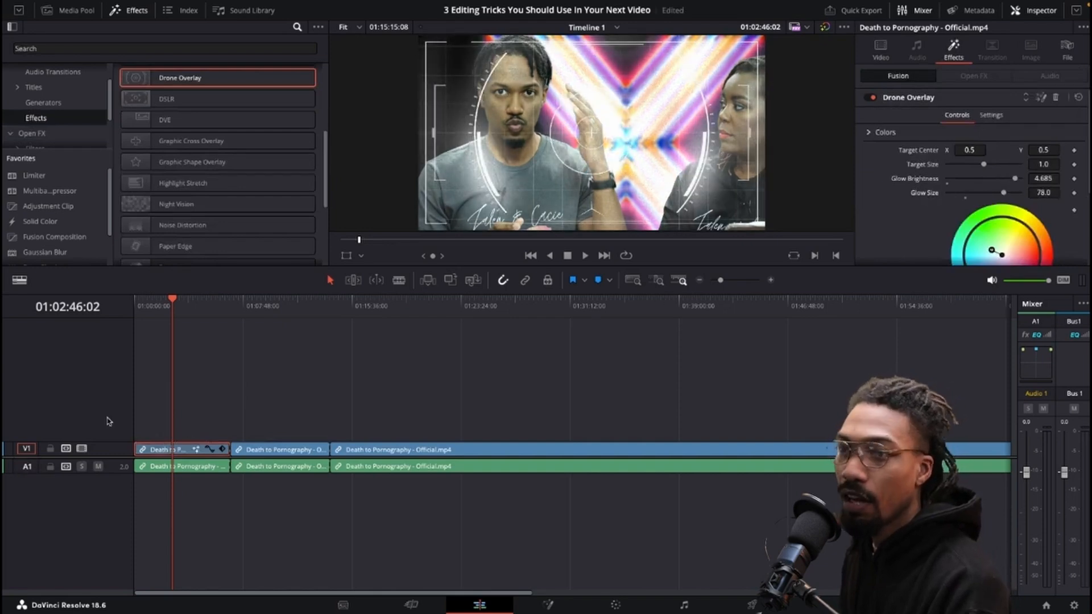
Scrub through the first clip and review its Transform settings in the inspector.
{"action": "left_click_drag", "start_coordinate": [156, 314], "coordinate": [174, 312]}
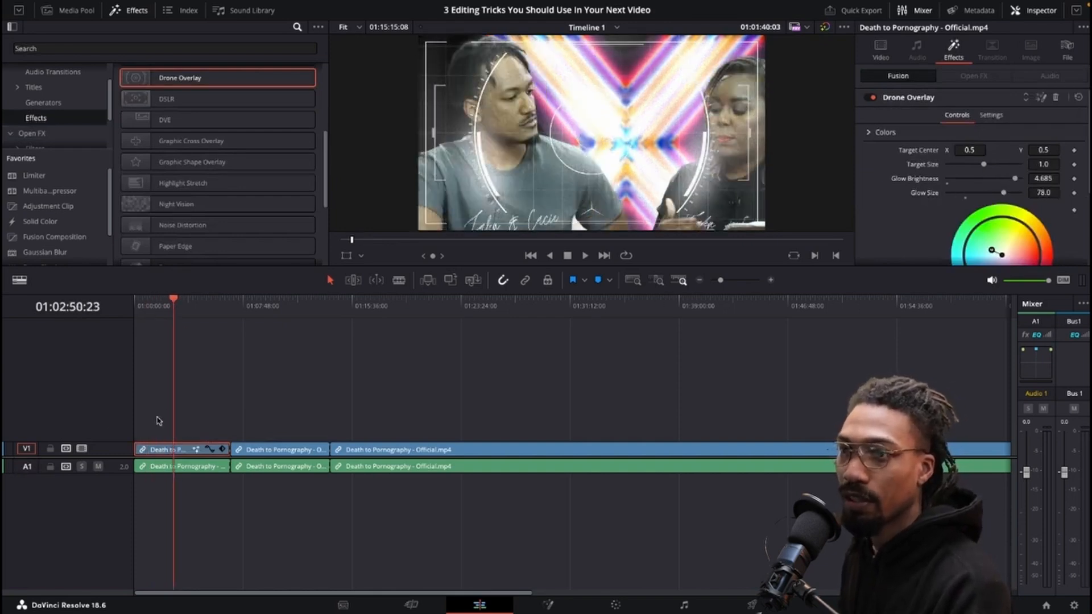
{"action": "left_click", "coordinate": [880, 50]}
{"action": "mouse_move", "coordinate": [965, 106]}
{"action": "left_mouse_down"}
{"action": "mouse_move", "coordinate": [953, 105]}
{"action": "mouse_move", "coordinate": [965, 106]}
{"action": "left_mouse_up"}
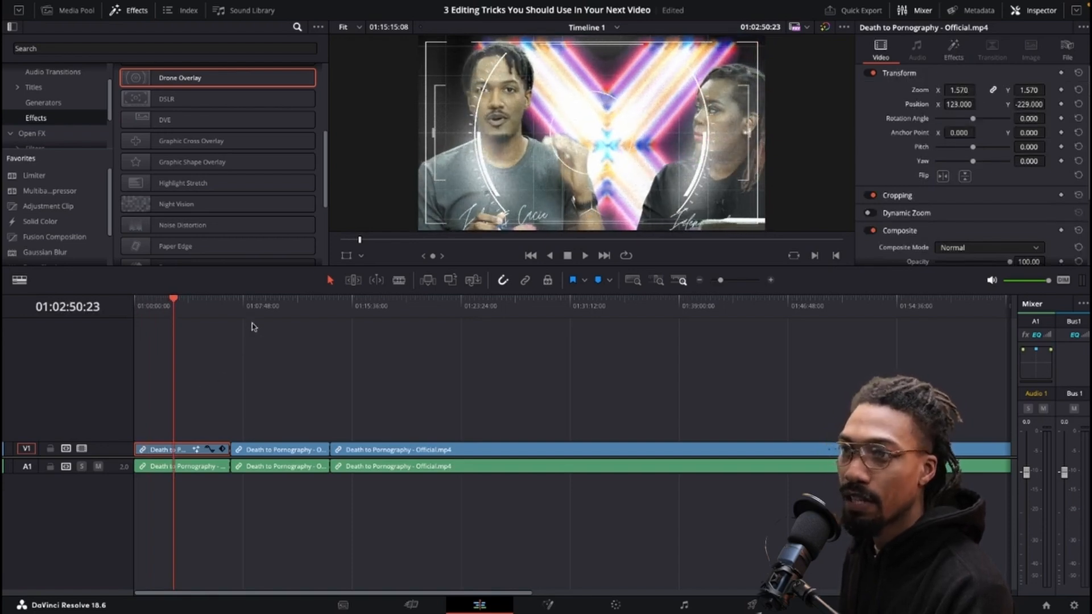
{"action": "left_click_drag", "start_coordinate": [253, 327], "coordinate": [370, 315]}
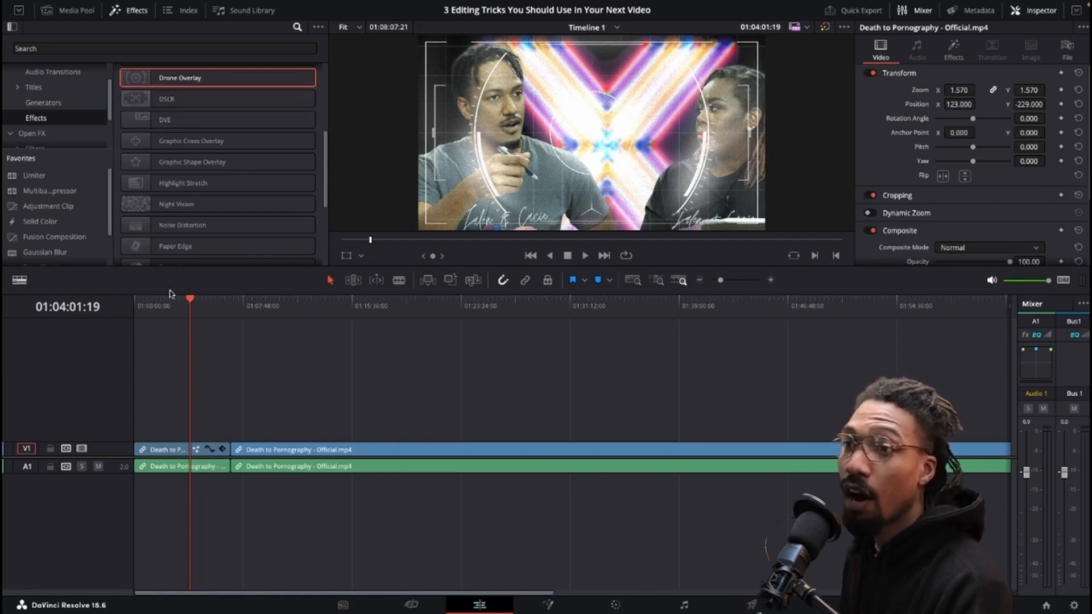
Copy the first clip and paste all its attributes onto the second Death to Pornography clip.
{"action": "right_click", "coordinate": [165, 454]}
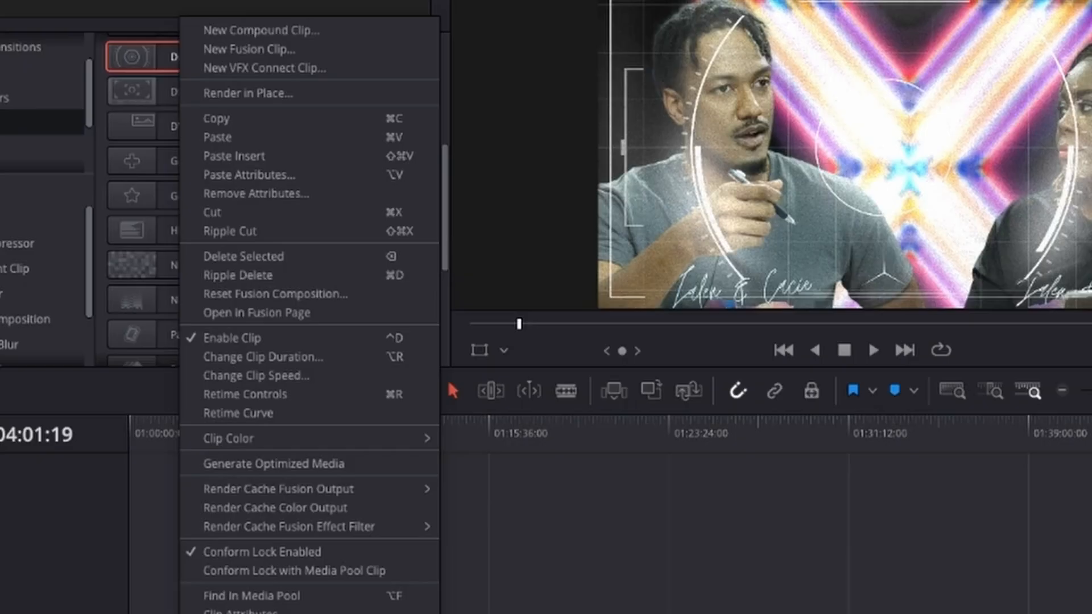
{"action": "left_click", "coordinate": [265, 120]}
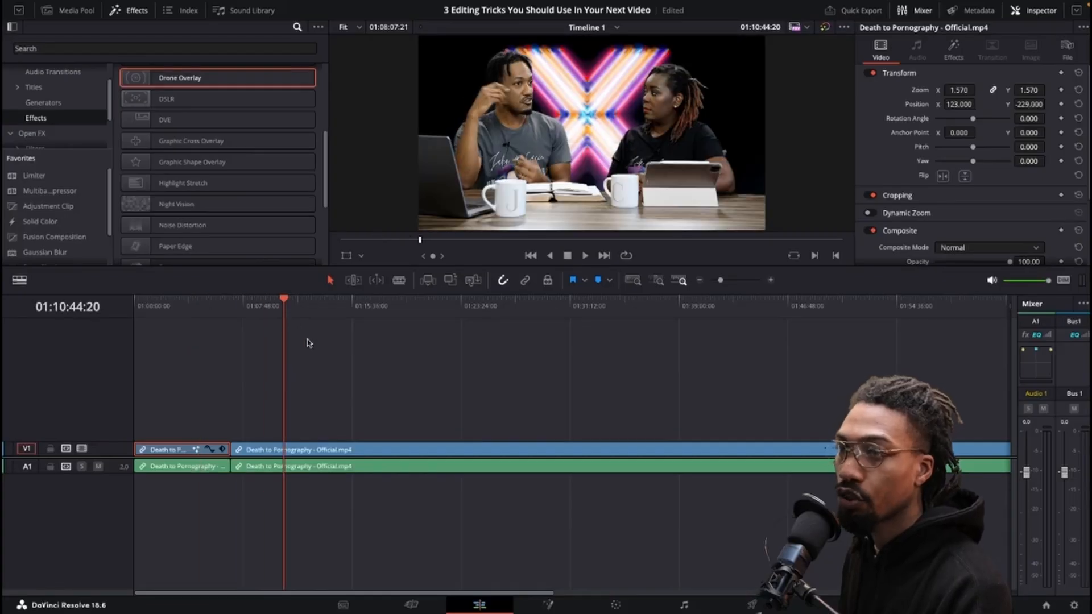
{"action": "left_click", "coordinate": [307, 452]}
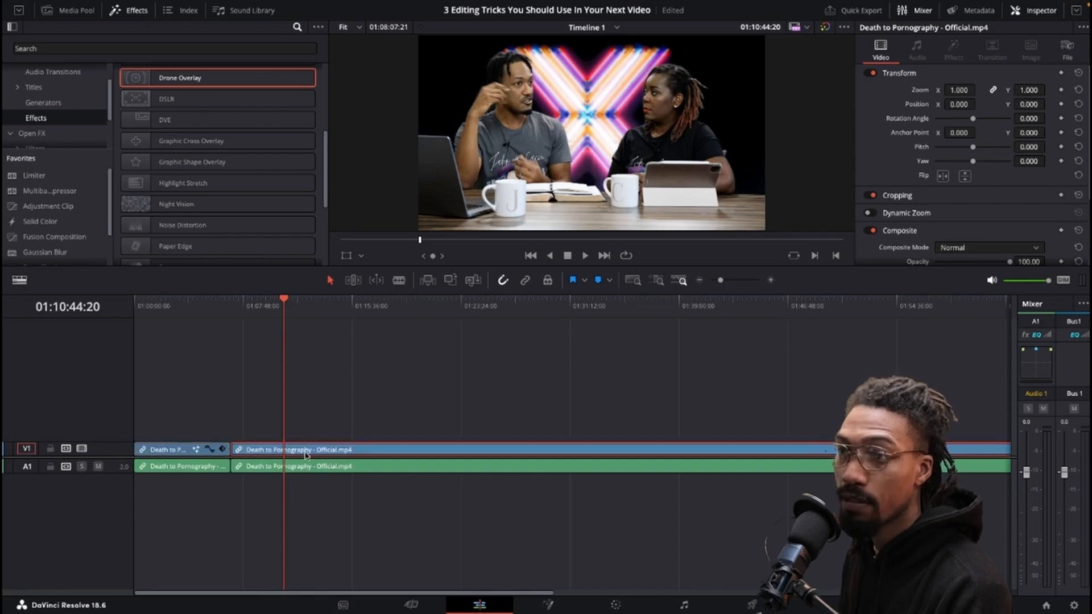
{"action": "right_click", "coordinate": [305, 454]}
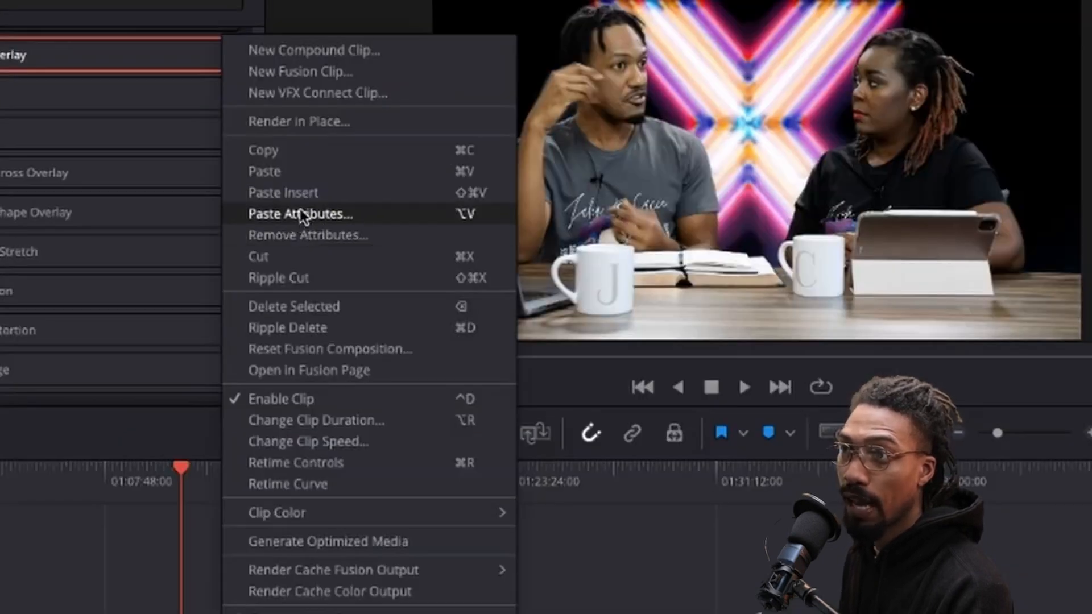
{"action": "left_click", "coordinate": [302, 215]}
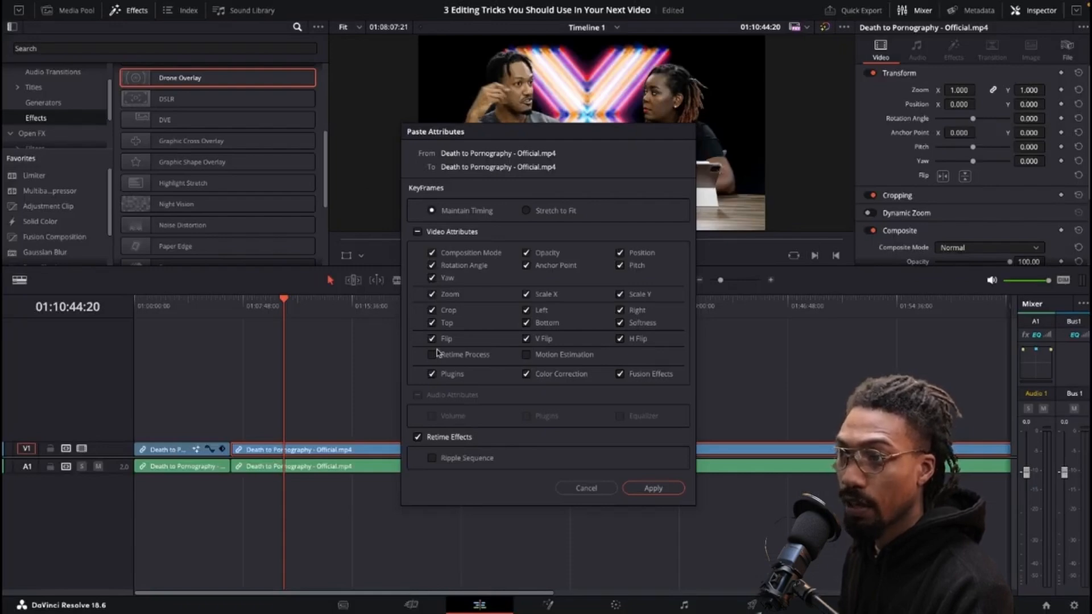
{"action": "left_click", "coordinate": [652, 488]}
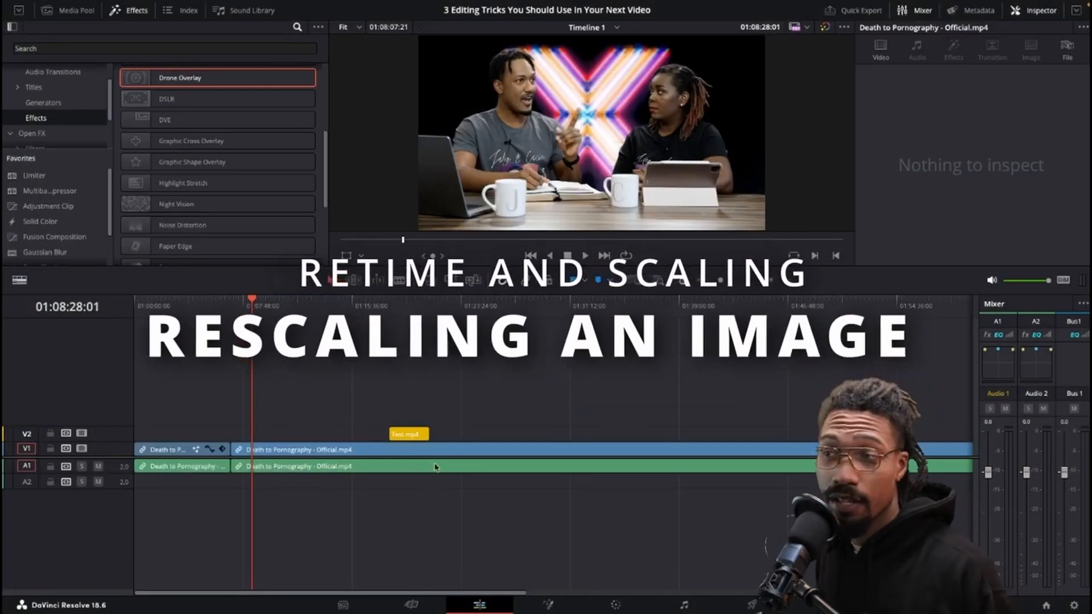
Move the Test.mp4 clip on V2 to the start of the second clip and scrub over it.
{"action": "left_click_drag", "start_coordinate": [408, 434], "coordinate": [248, 441]}
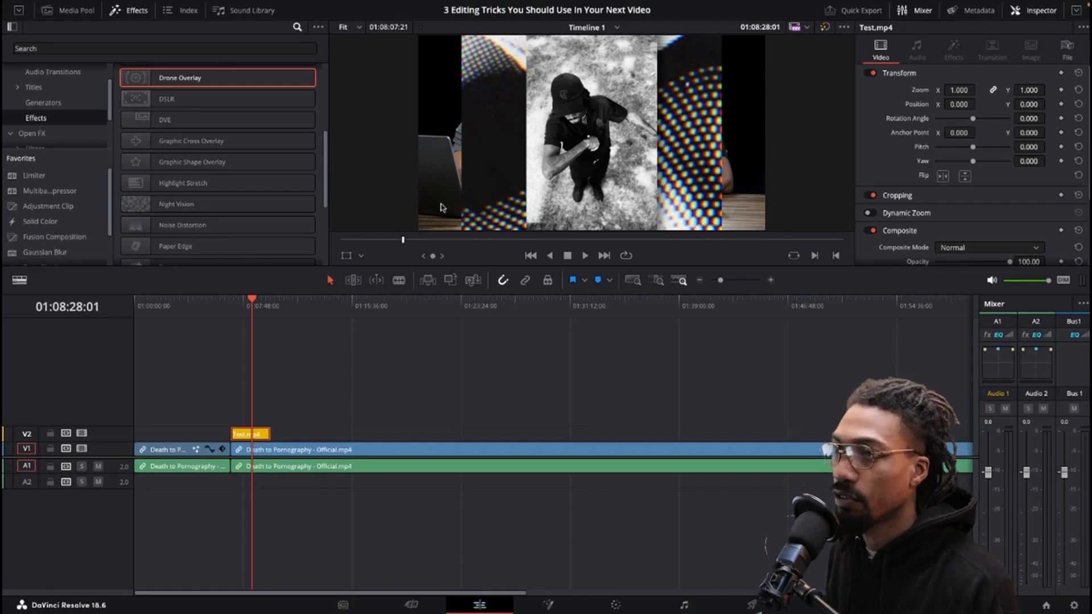
{"action": "left_click_drag", "start_coordinate": [266, 314], "coordinate": [316, 316]}
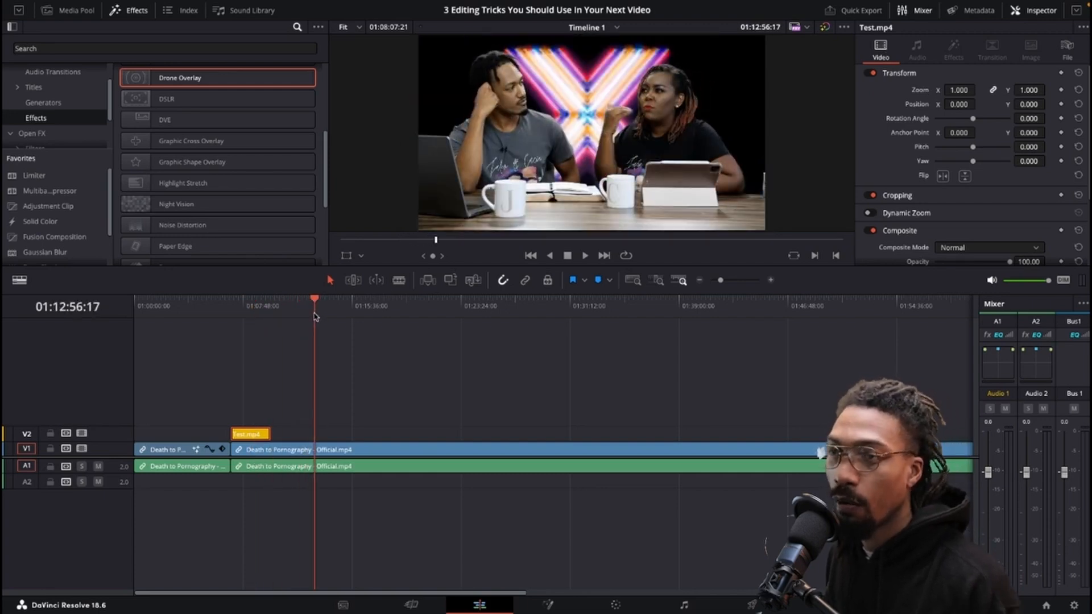
{"action": "left_click_drag", "start_coordinate": [316, 317], "coordinate": [231, 318]}
{"action": "left_click", "coordinate": [243, 308]}
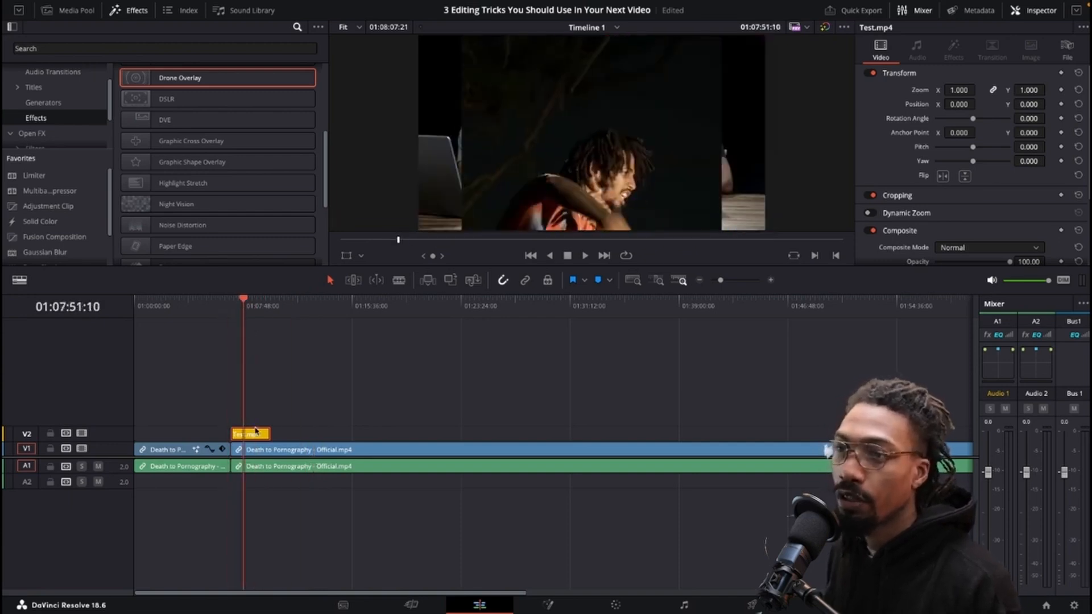
{"action": "left_click_drag", "start_coordinate": [959, 90], "coordinate": [959, 90]}
{"action": "key", "text": "ctrl+z"}
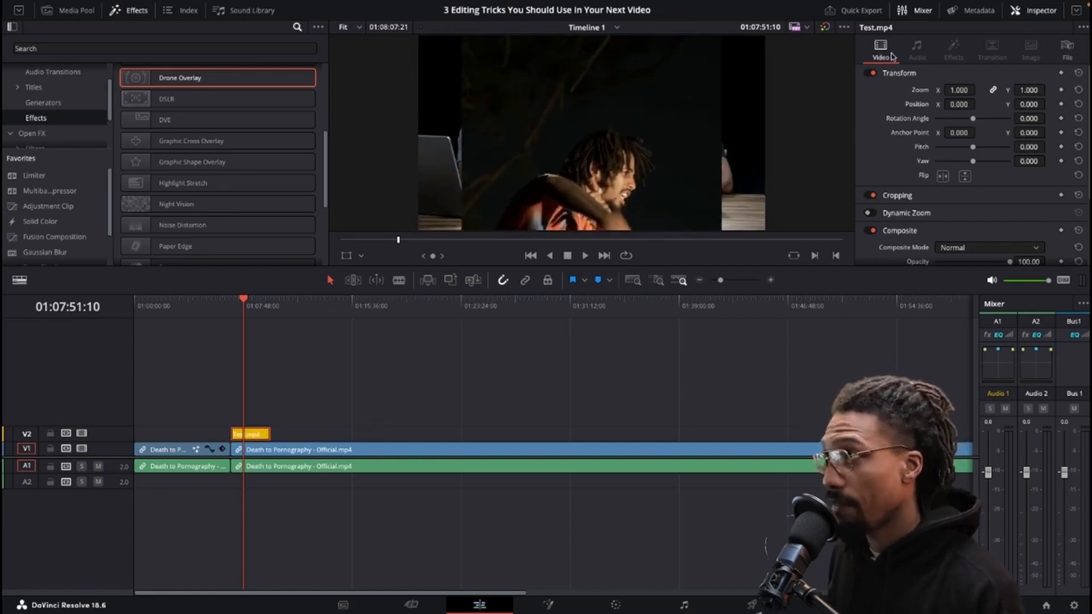
Expand Retime and Scaling for the Test.mp4 clip and set its Scaling to Fill.
{"action": "scroll", "coordinate": [896, 141], "scroll_direction": "down", "scroll_amount": 4}
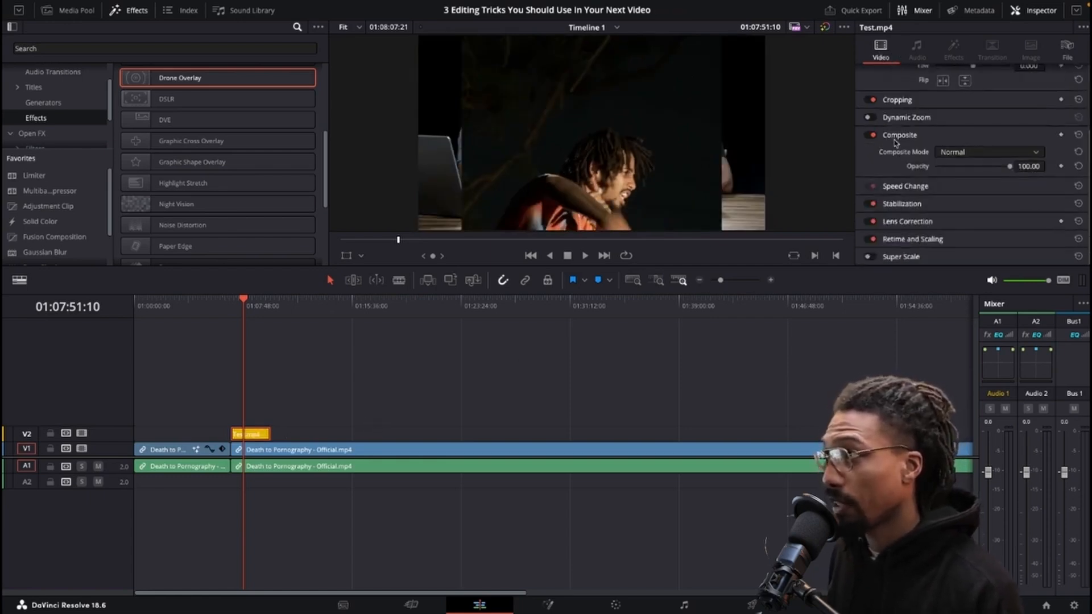
{"action": "left_click", "coordinate": [921, 240]}
{"action": "scroll", "coordinate": [941, 239], "scroll_direction": "down", "scroll_amount": 3}
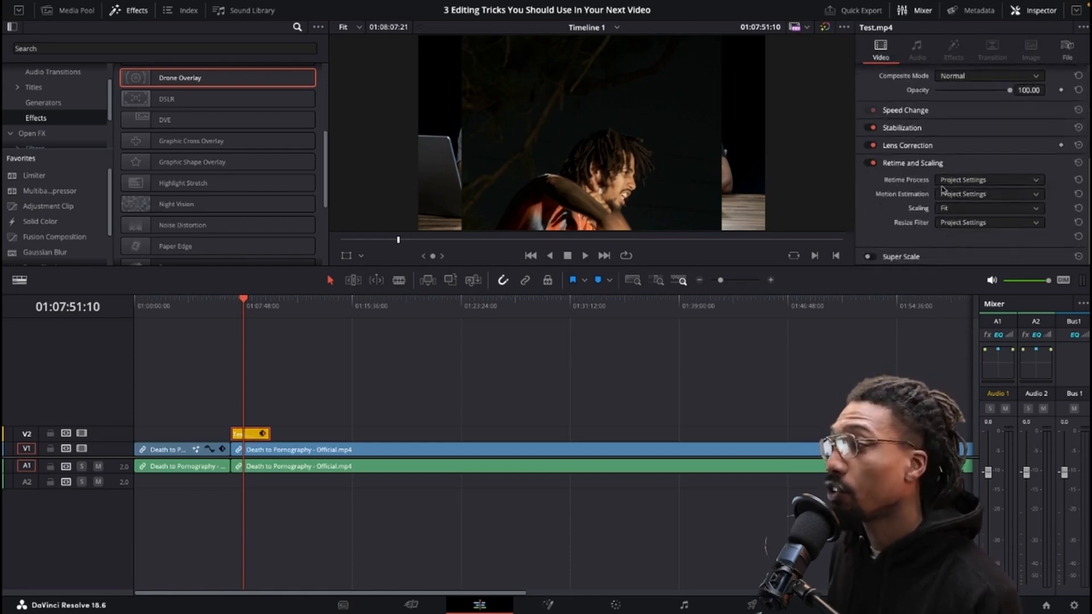
{"action": "left_click", "coordinate": [955, 208]}
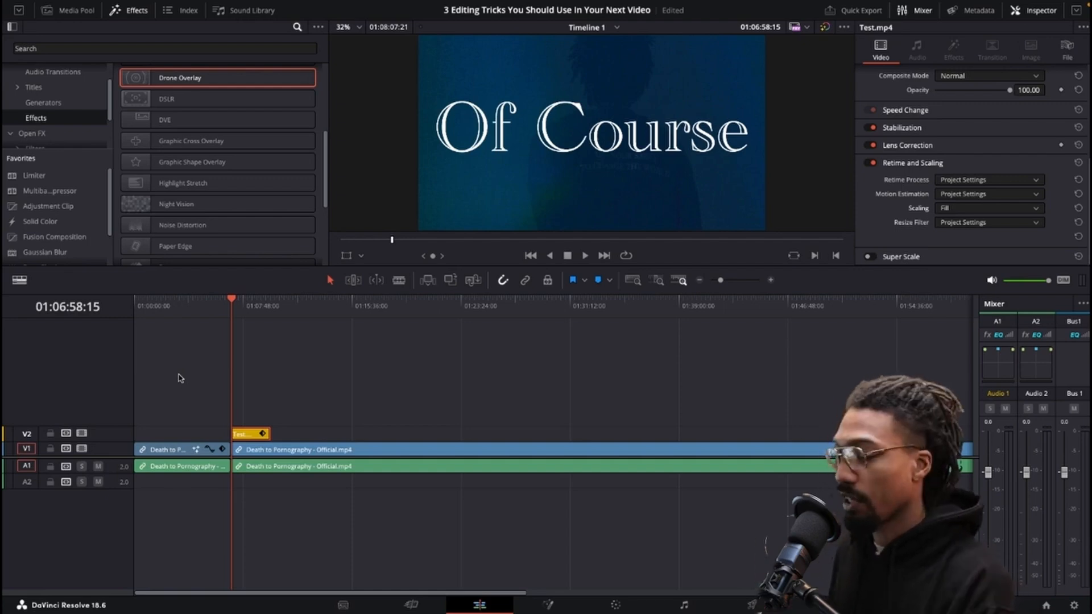
Try other Scaling options for the Test.mp4 clip, then reset Scaling to its default.
{"action": "left_click", "coordinate": [966, 209]}
{"action": "left_click", "coordinate": [955, 273]}
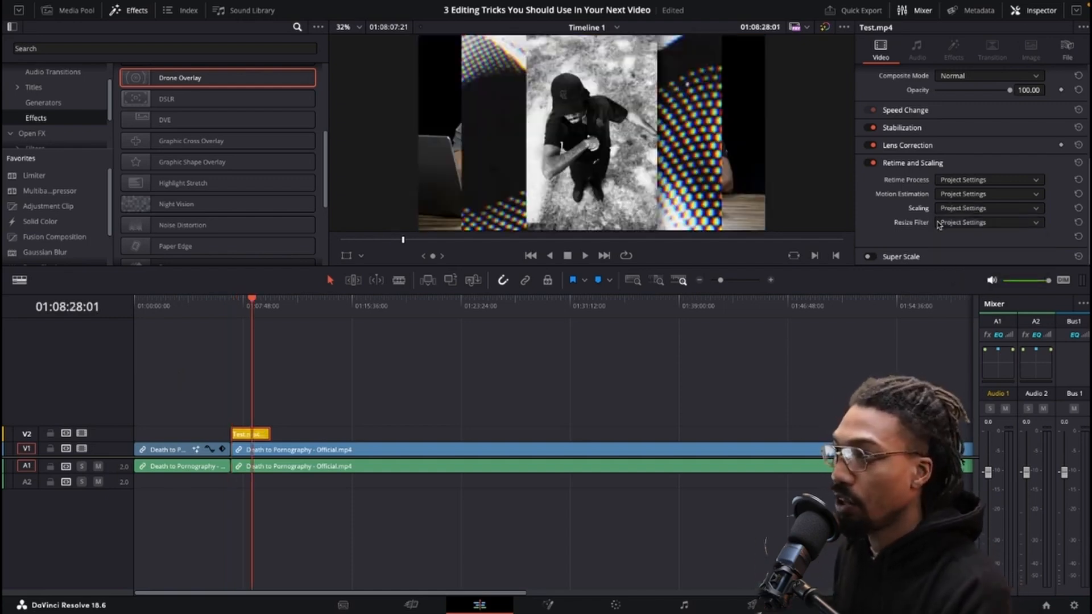
{"action": "left_click", "coordinate": [961, 208]}
{"action": "left_click", "coordinate": [957, 260]}
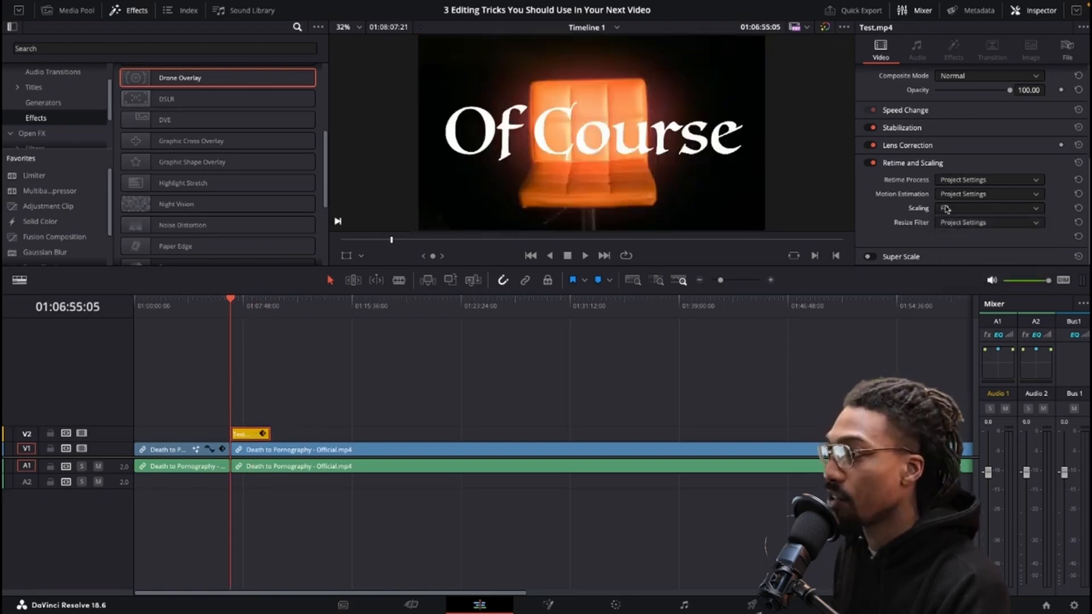
{"action": "left_click", "coordinate": [1078, 208]}
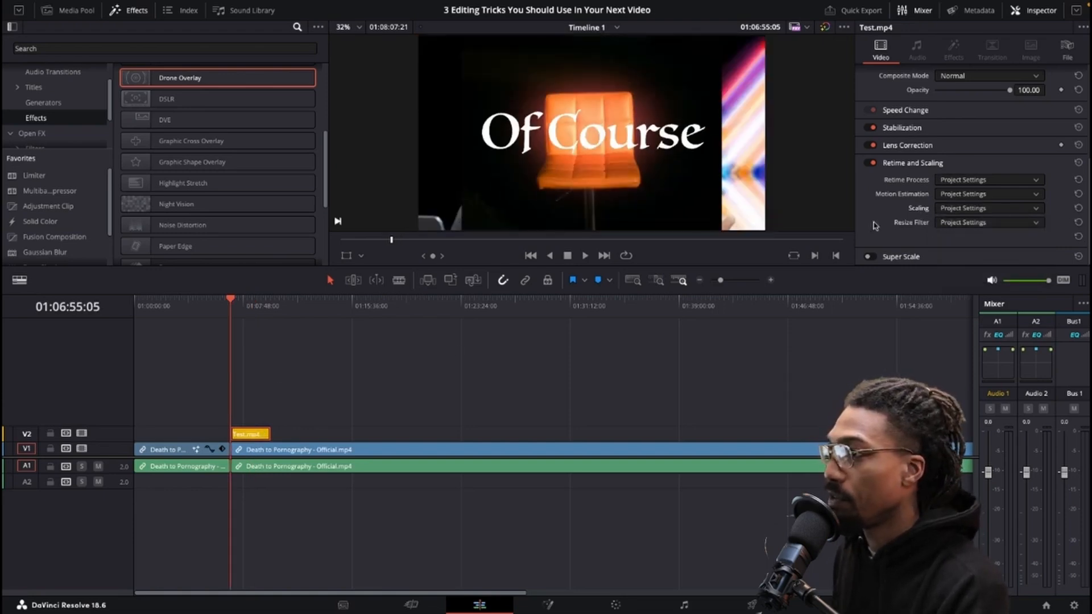
Zoom the Test.mp4 clip to about 1.6, then reset its Transform.
{"action": "scroll", "coordinate": [941, 100], "scroll_direction": "up", "scroll_amount": 5}
{"action": "mouse_move", "coordinate": [959, 88]}
{"action": "left_mouse_down"}
{"action": "mouse_move", "coordinate": [993, 104]}
{"action": "mouse_move", "coordinate": [979, 88]}
{"action": "left_mouse_up"}
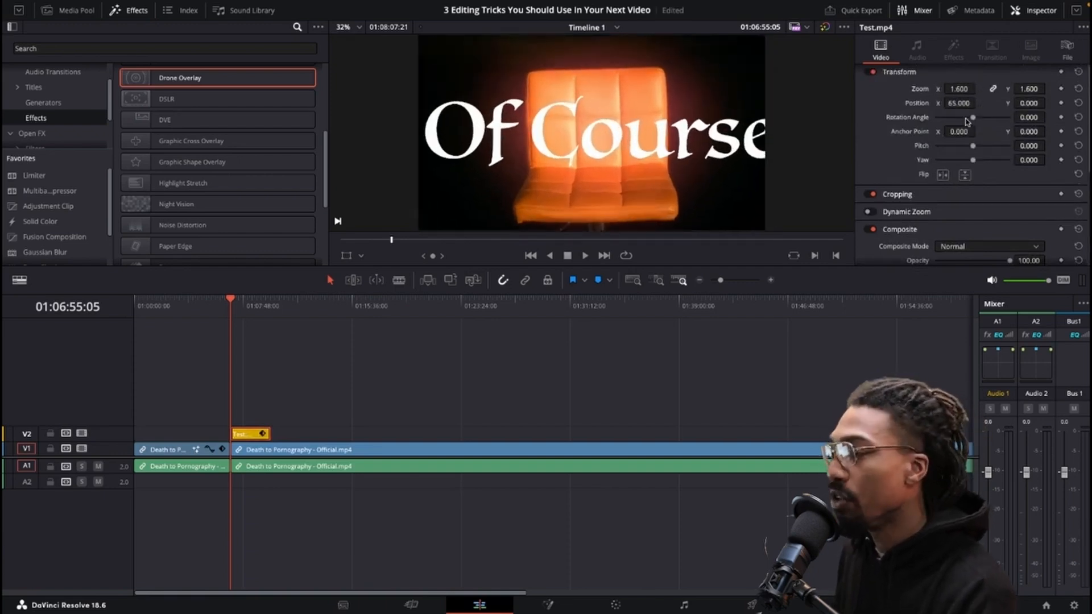
{"action": "left_click", "coordinate": [1079, 89]}
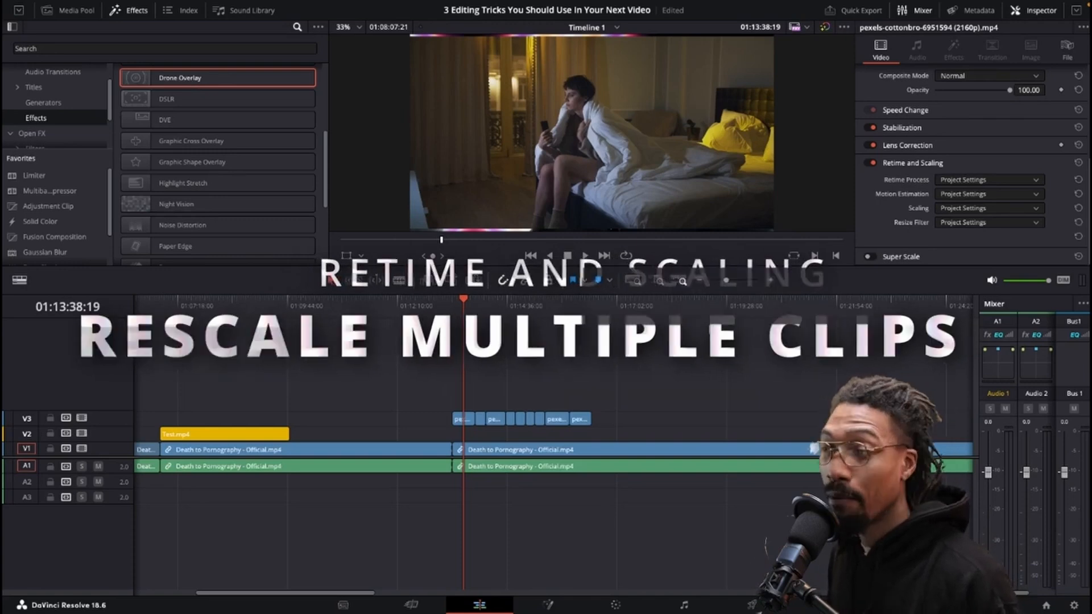
Scrub the playhead across the short clips on V3 to preview each one.
{"action": "left_click", "coordinate": [475, 306]}
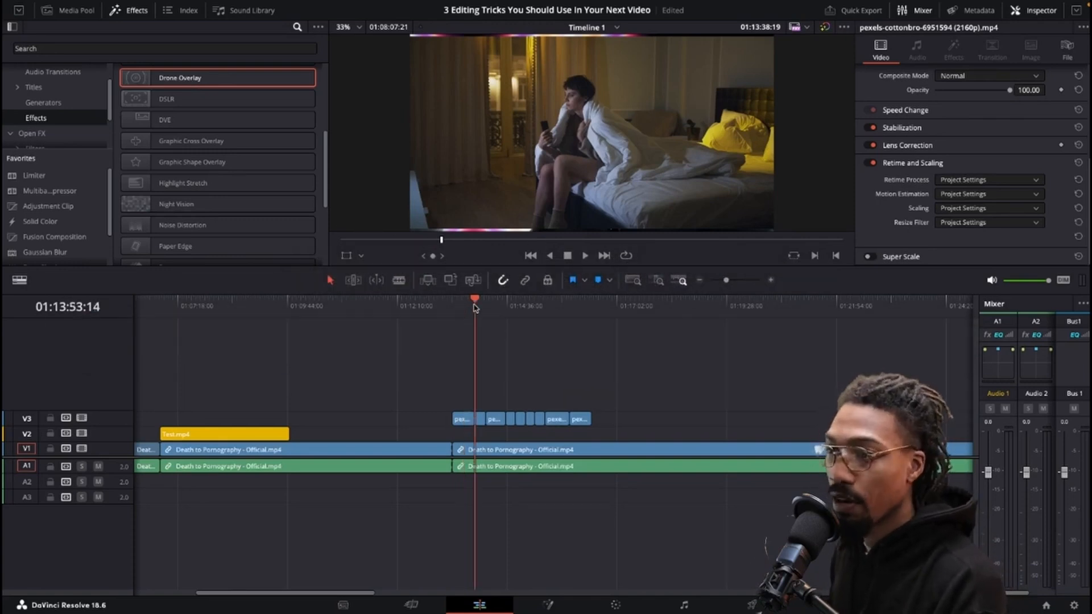
{"action": "left_click", "coordinate": [485, 307]}
{"action": "left_click", "coordinate": [506, 310]}
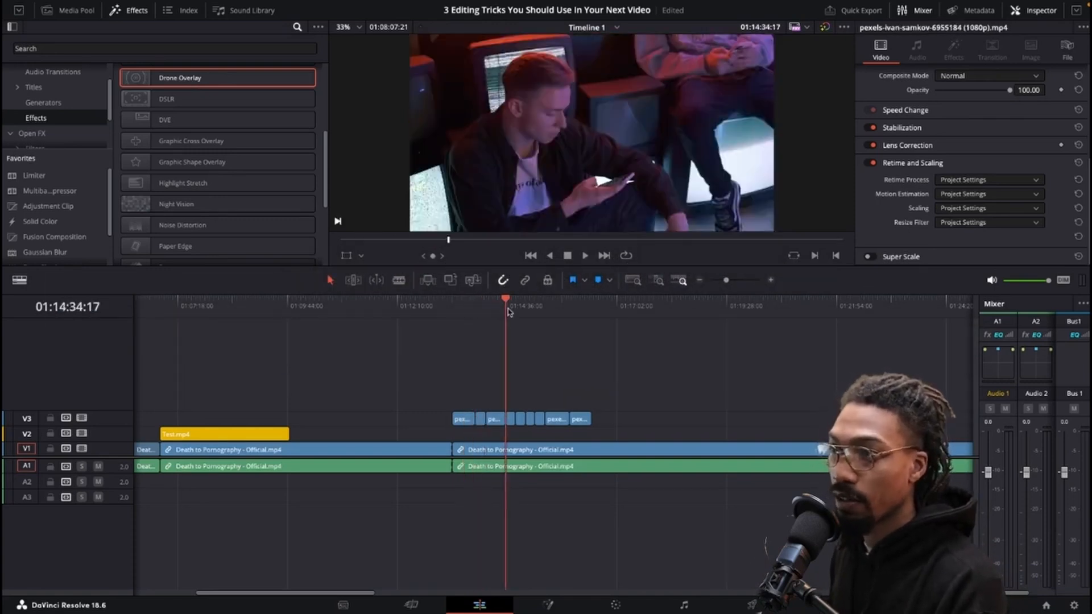
{"action": "left_click", "coordinate": [521, 314]}
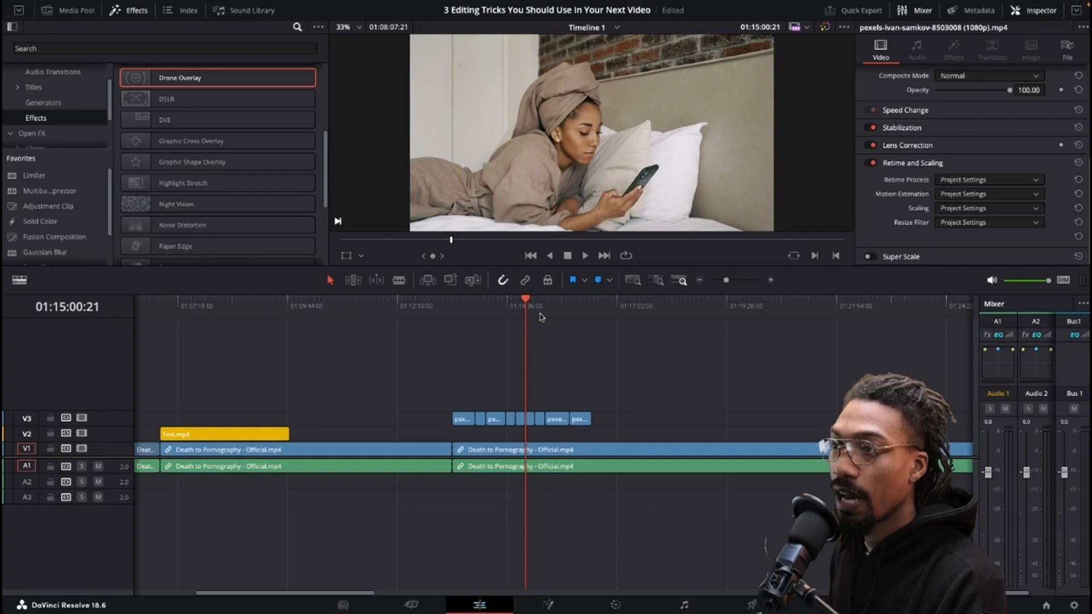
{"action": "left_click", "coordinate": [541, 316]}
{"action": "left_click", "coordinate": [534, 316]}
{"action": "left_click", "coordinate": [525, 317]}
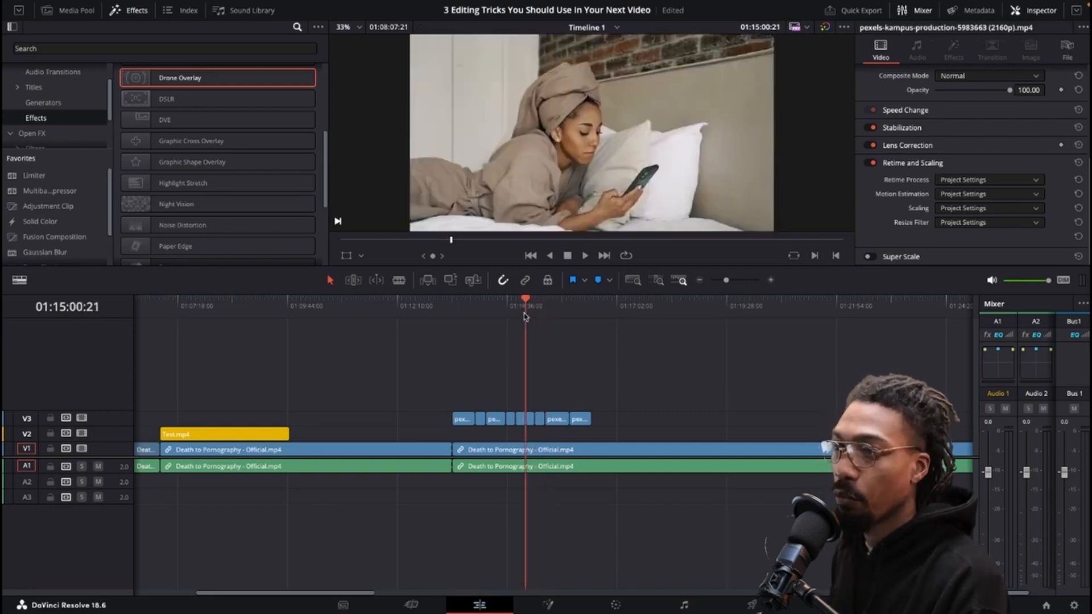
{"action": "left_click", "coordinate": [511, 317]}
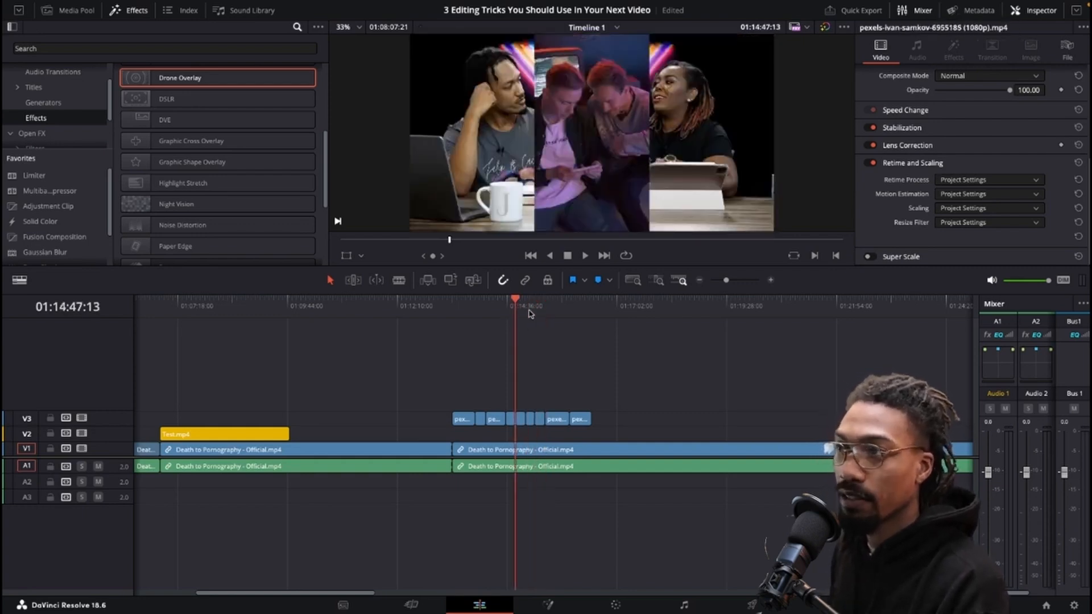
{"action": "left_click", "coordinate": [536, 314]}
{"action": "left_click", "coordinate": [463, 315]}
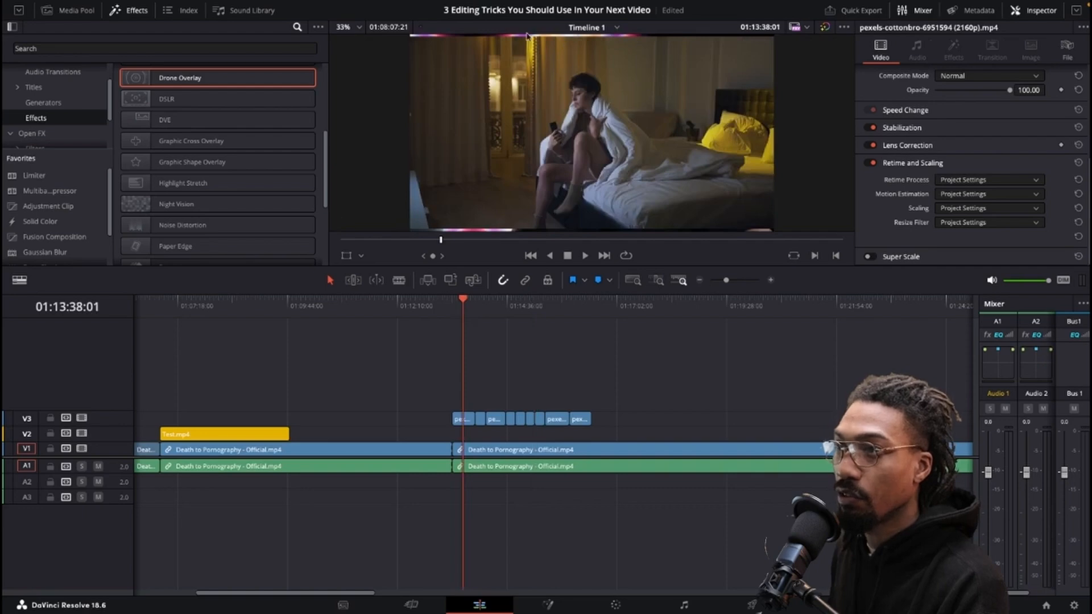
{"action": "left_click", "coordinate": [561, 311]}
{"action": "left_click", "coordinate": [570, 310]}
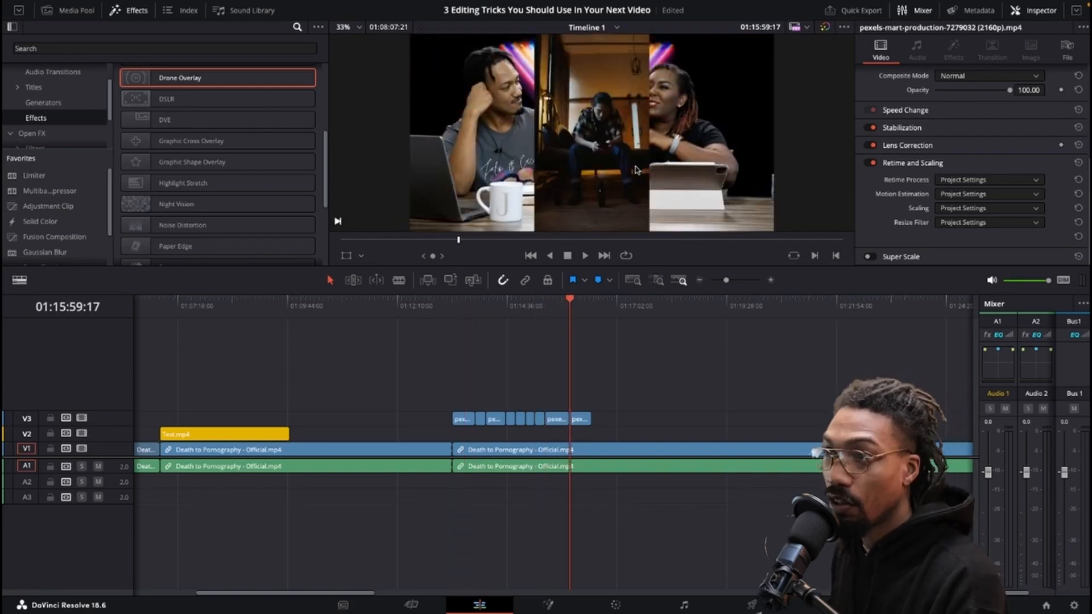
Select all the short clips on V3 and set their Scaling to Fill.
{"action": "left_click_drag", "start_coordinate": [642, 390], "coordinate": [407, 413]}
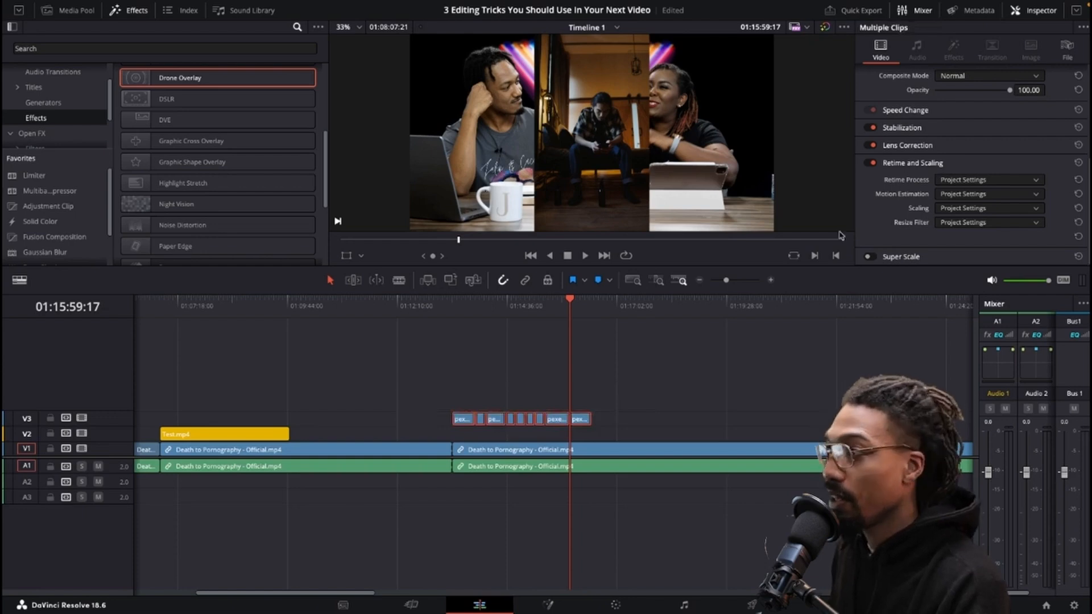
{"action": "left_click", "coordinate": [961, 208]}
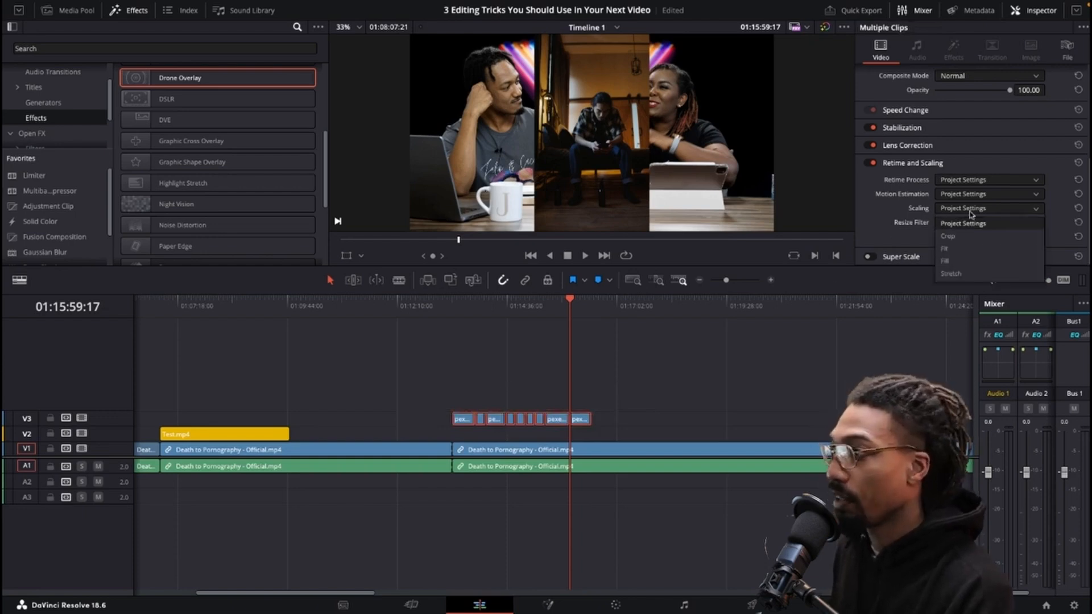
{"action": "left_click", "coordinate": [947, 260]}
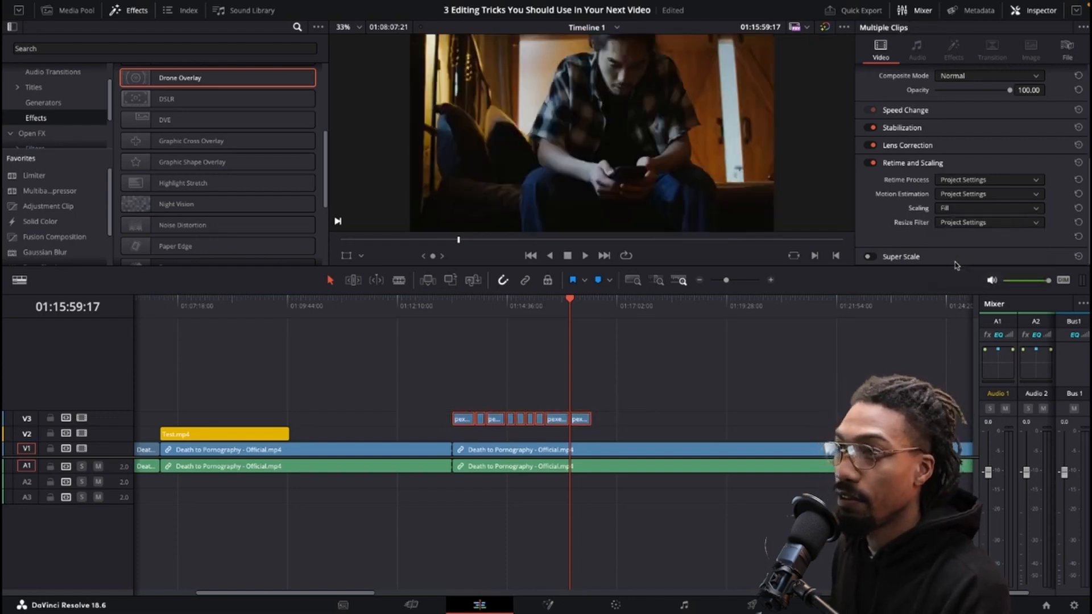
Switch the project's timeline resolution to vertical 1080 x 1920 in the project settings.
{"action": "mouse_move", "coordinate": [574, 330]}
{"action": "left_mouse_down"}
{"action": "mouse_move", "coordinate": [526, 315]}
{"action": "mouse_move", "coordinate": [451, 318]}
{"action": "mouse_move", "coordinate": [573, 310]}
{"action": "left_mouse_up"}
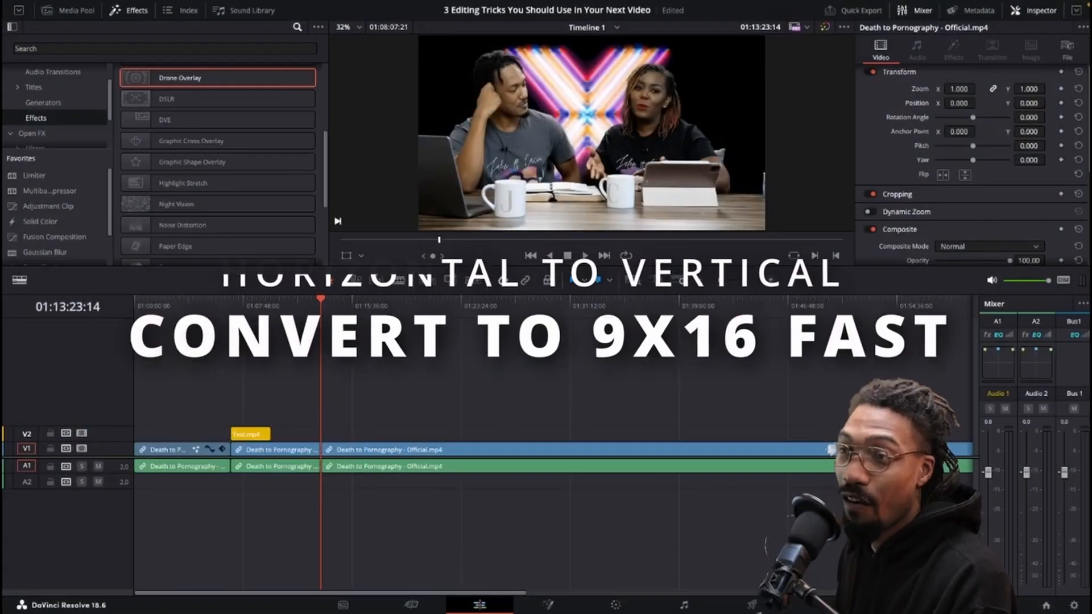
{"action": "left_click_drag", "start_coordinate": [321, 301], "coordinate": [348, 301]}
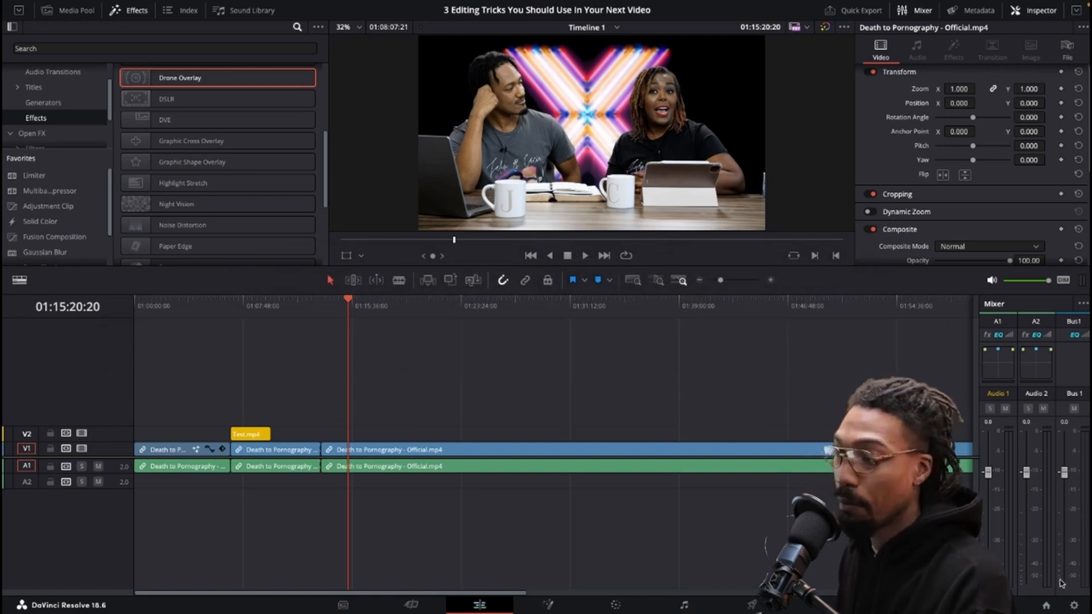
{"action": "left_click", "coordinate": [1073, 606]}
{"action": "left_click", "coordinate": [732, 526]}
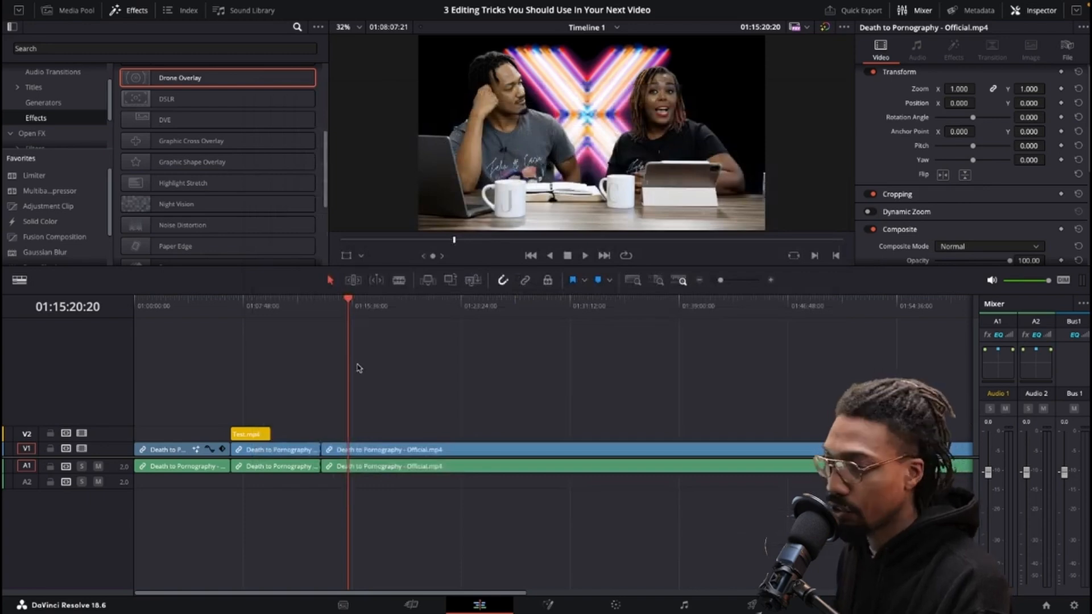
{"action": "left_click", "coordinate": [1074, 606]}
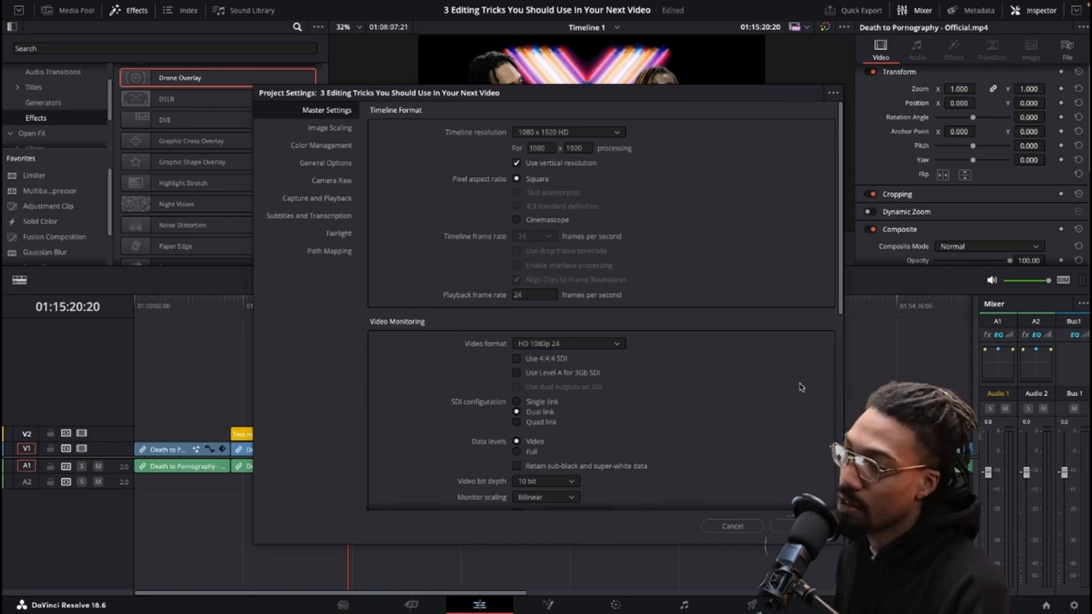
{"action": "left_click", "coordinate": [780, 526]}
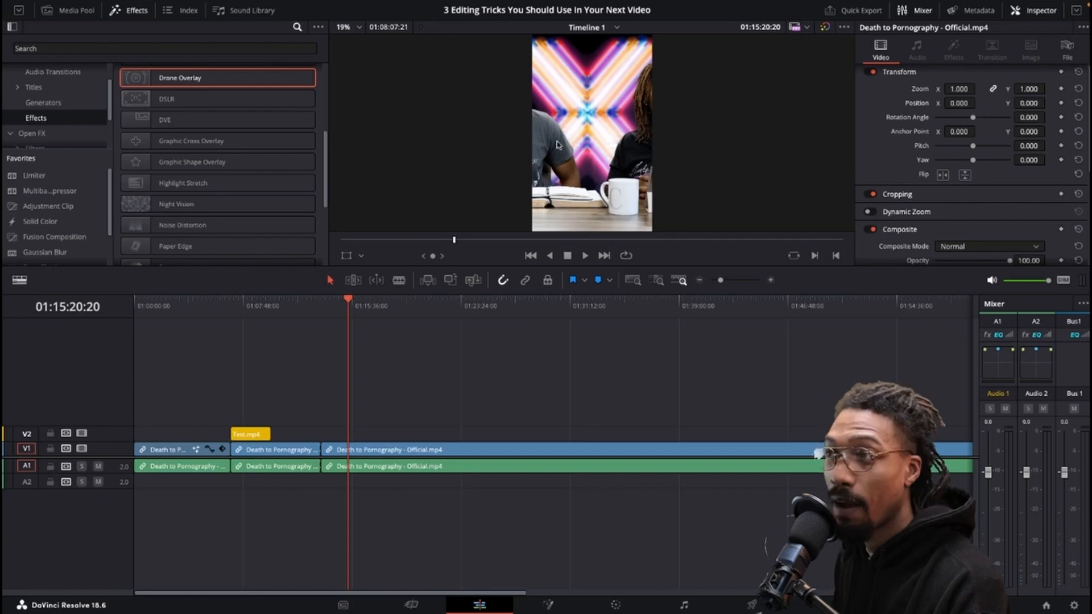
Set the Scaling of the Death to Pornography clip on V1 to Fit.
{"action": "left_click_drag", "start_coordinate": [354, 308], "coordinate": [381, 309]}
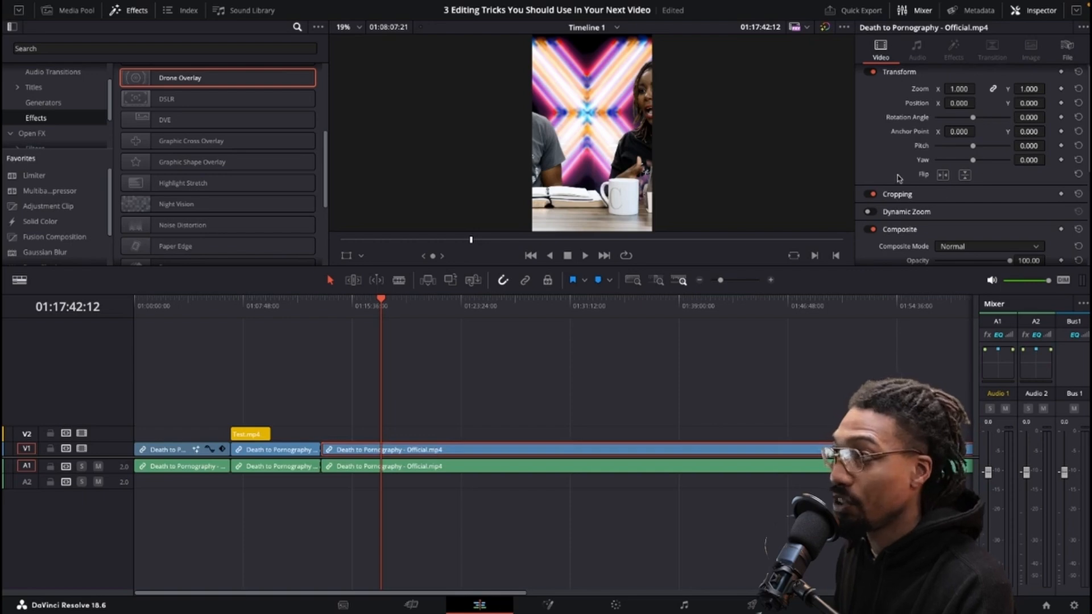
{"action": "scroll", "coordinate": [898, 178], "scroll_direction": "down", "scroll_amount": 5}
{"action": "left_click", "coordinate": [957, 213]}
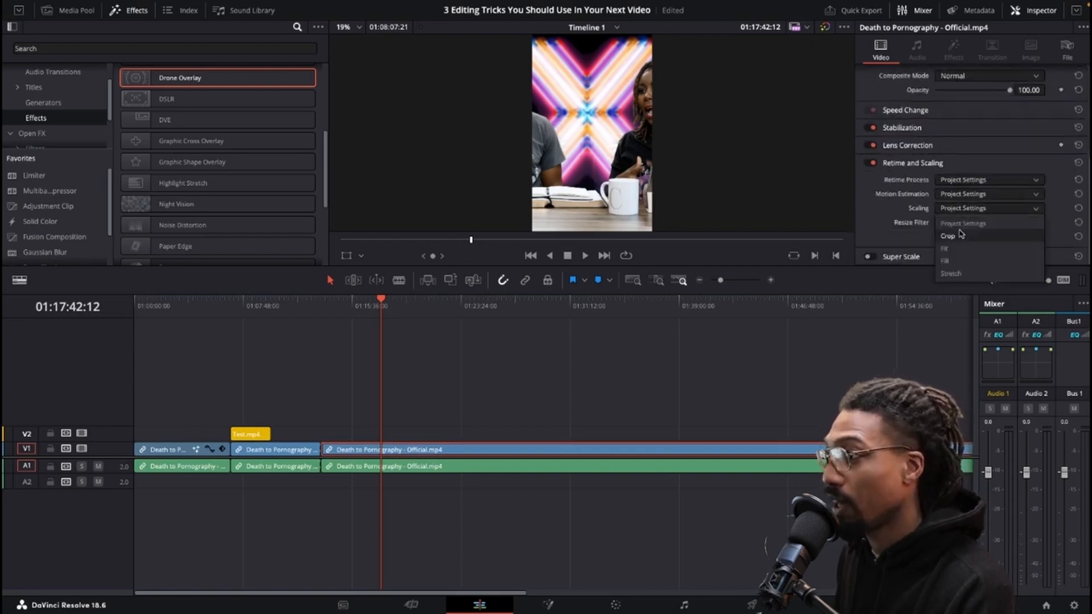
{"action": "left_click", "coordinate": [954, 253]}
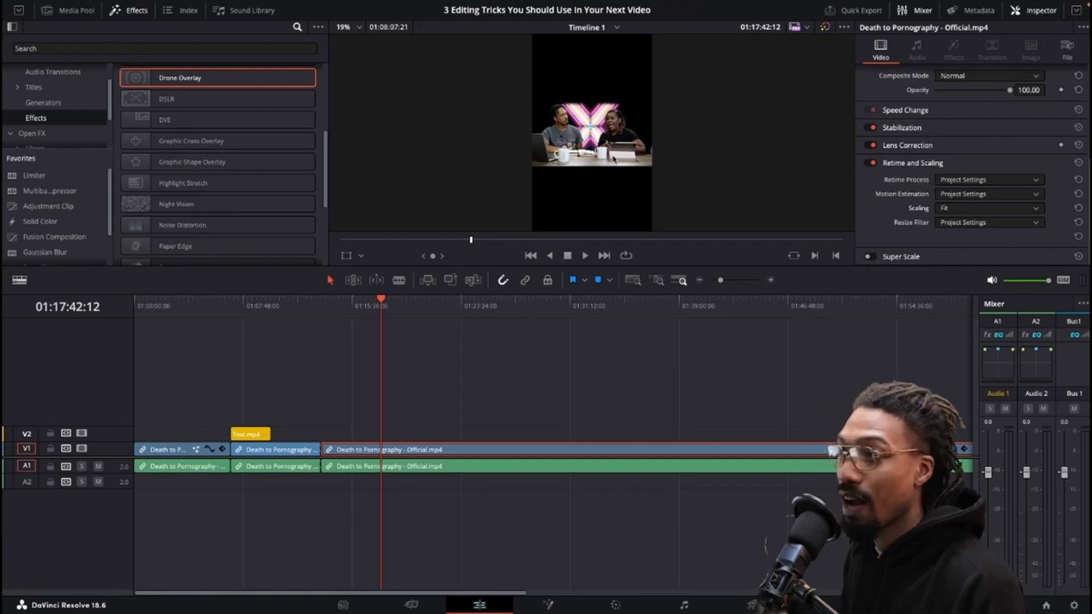
Cycle the same clip's Scaling through Fill, Crop and Stretch, ending on Fill.
{"action": "left_click", "coordinate": [976, 213]}
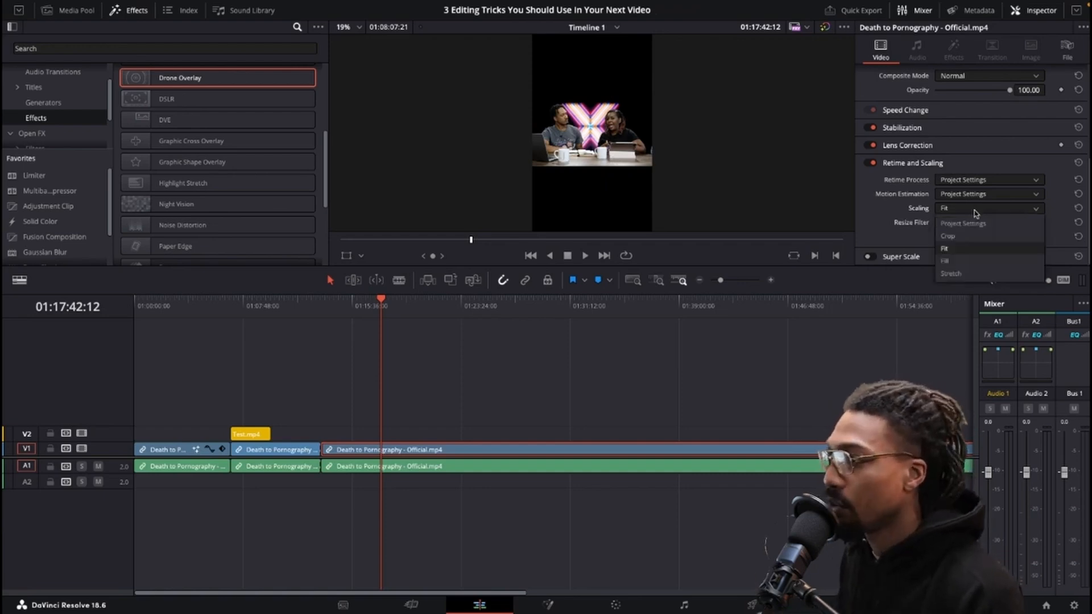
{"action": "left_click", "coordinate": [956, 261]}
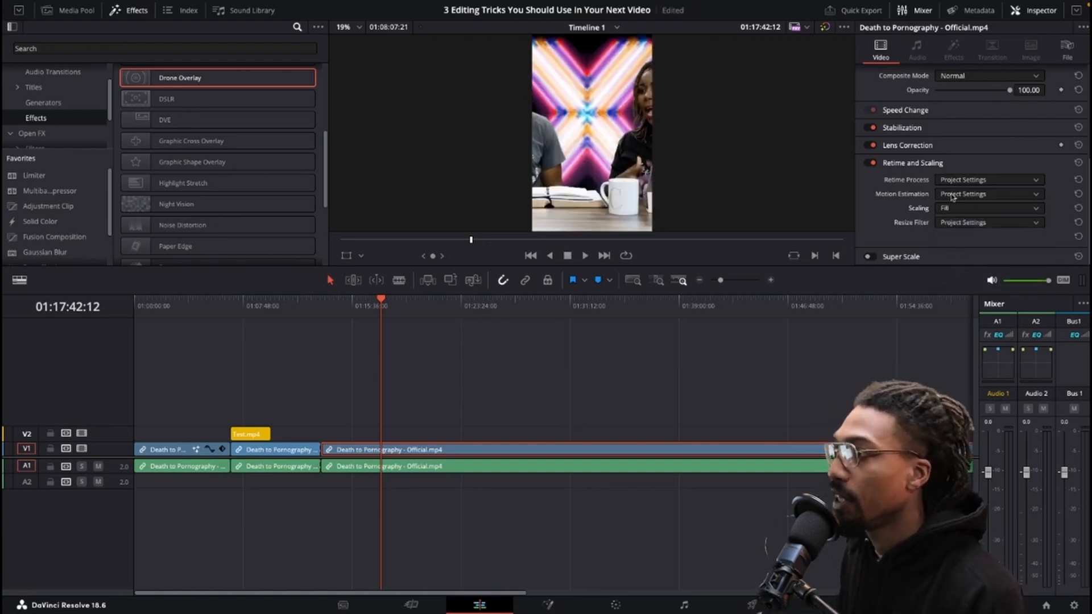
{"action": "left_click", "coordinate": [955, 208]}
{"action": "left_click", "coordinate": [966, 237]}
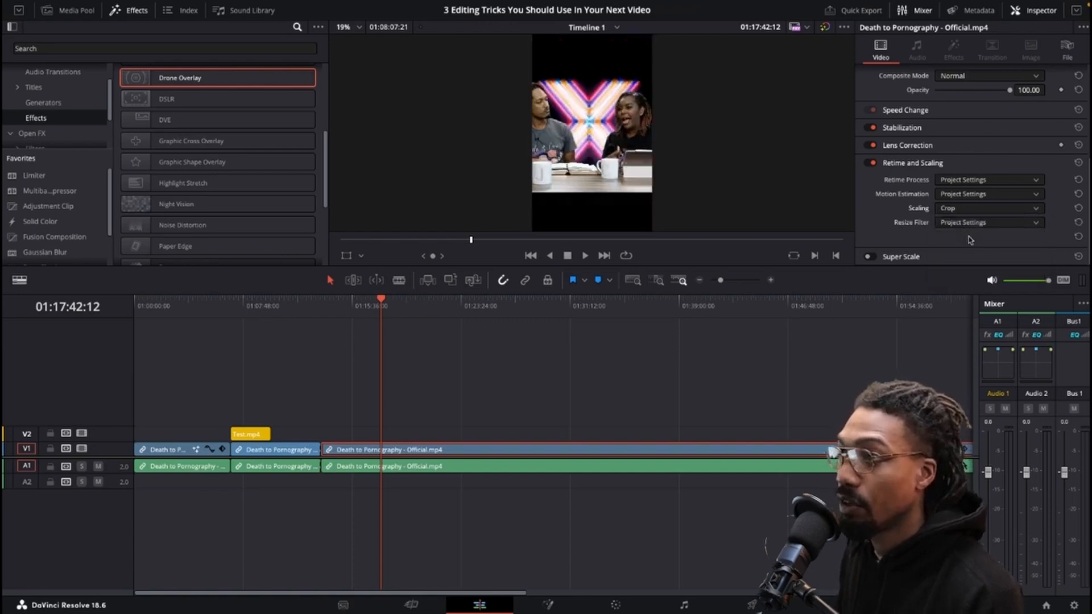
{"action": "left_click", "coordinate": [971, 213]}
{"action": "left_click", "coordinate": [967, 274]}
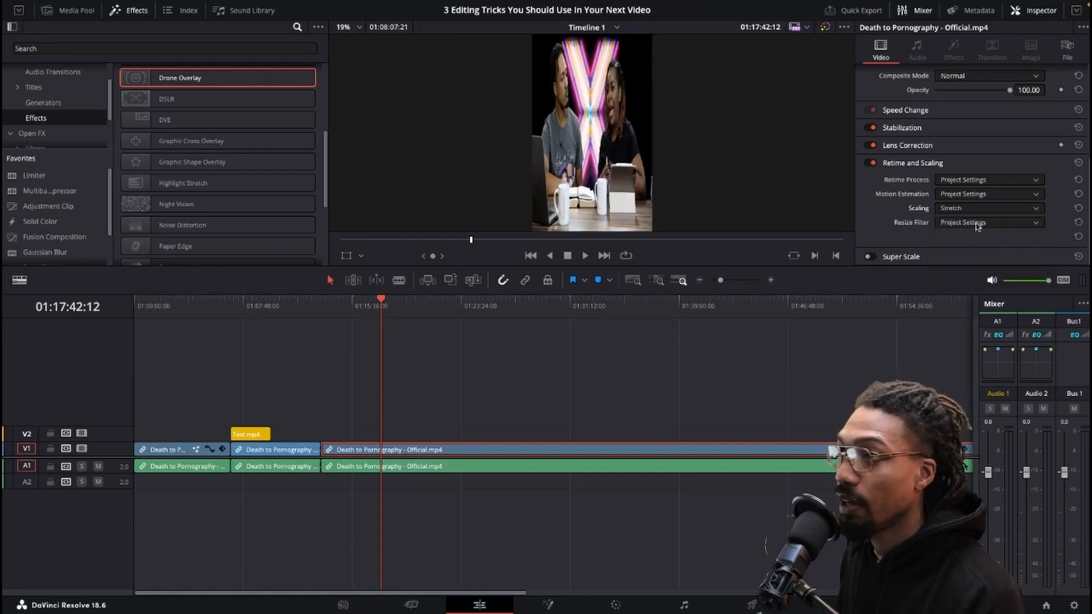
{"action": "left_click", "coordinate": [972, 213]}
{"action": "left_click", "coordinate": [961, 261]}
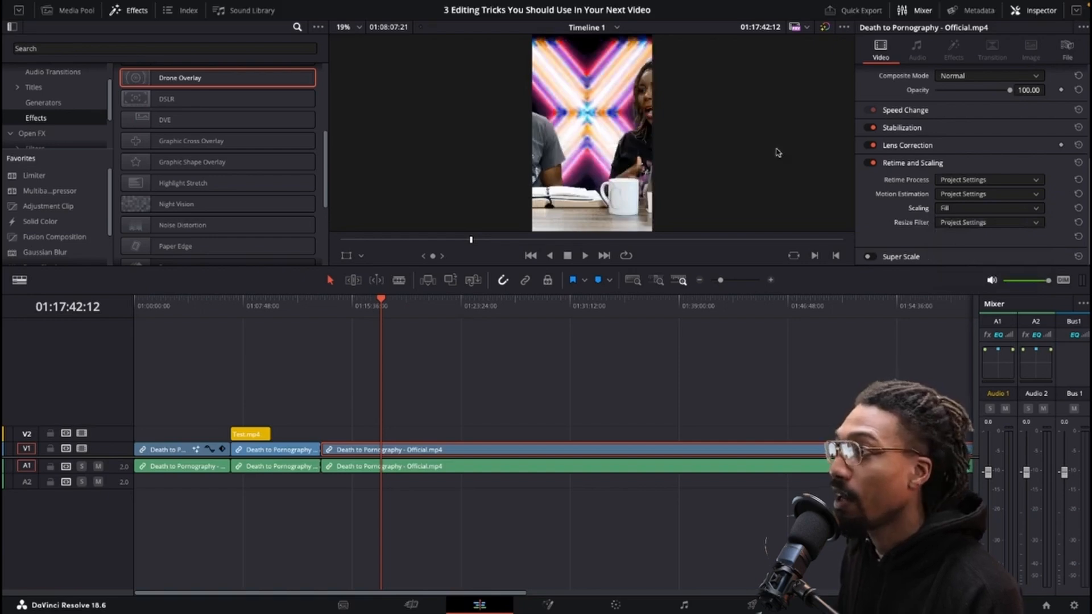
Nest the selected V3 clips into a new compound clip.
{"action": "scroll", "coordinate": [908, 99], "scroll_direction": "up", "scroll_amount": 5}
{"action": "left_click_drag", "start_coordinate": [959, 105], "coordinate": [927, 105]}
{"action": "left_click", "coordinate": [495, 416]}
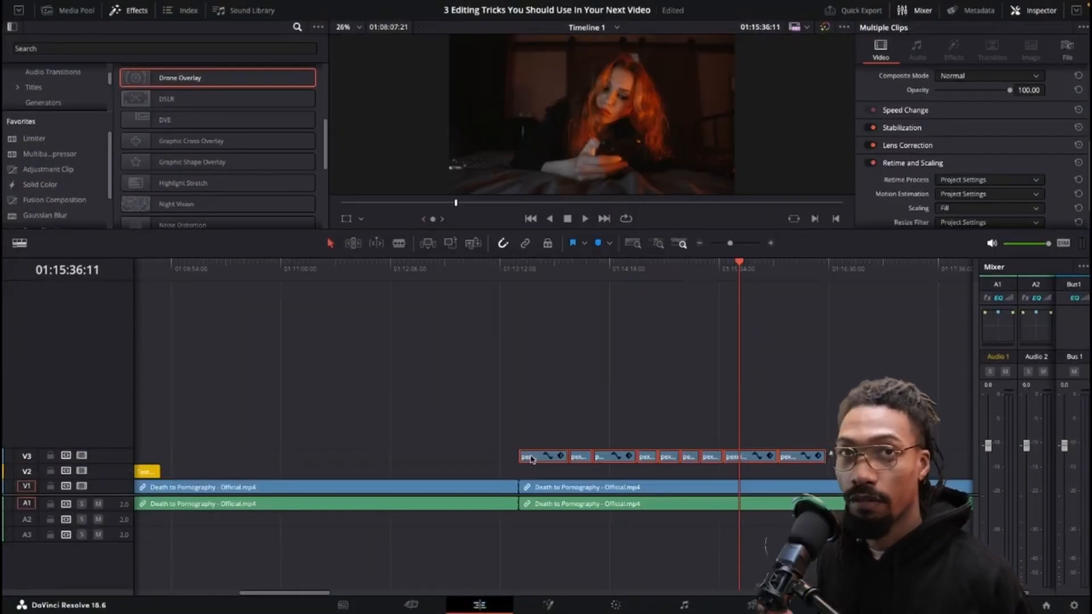
{"action": "right_click", "coordinate": [531, 459]}
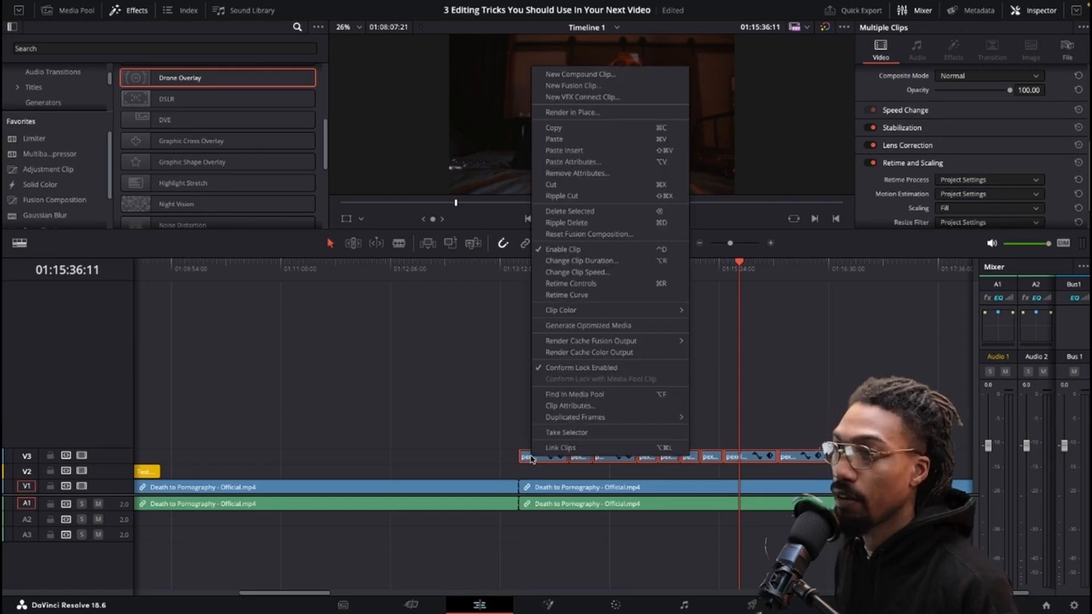
{"action": "left_click", "coordinate": [580, 75]}
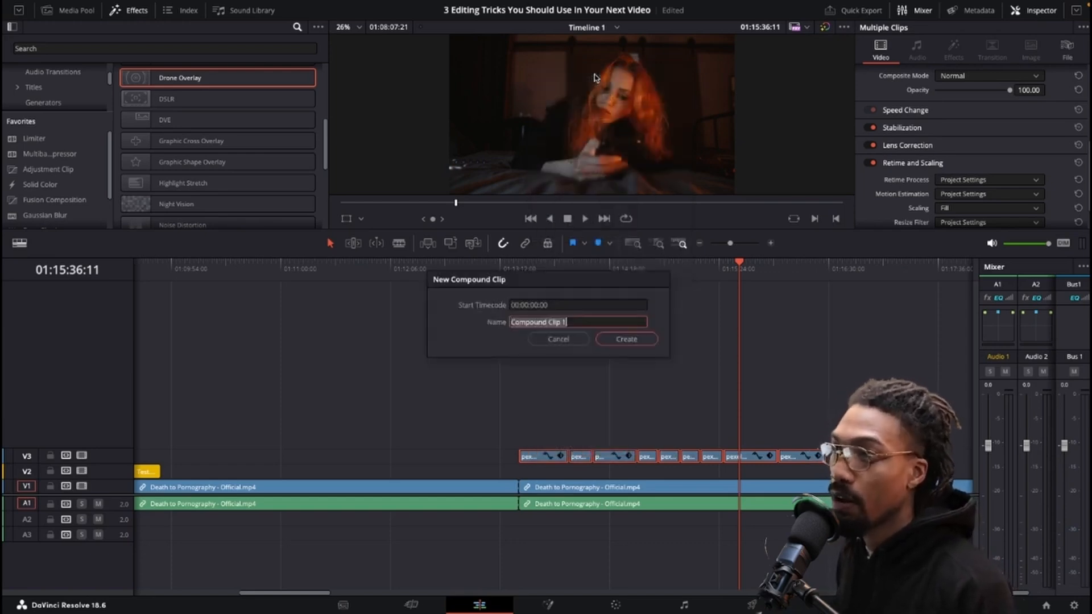
{"action": "left_click", "coordinate": [626, 339]}
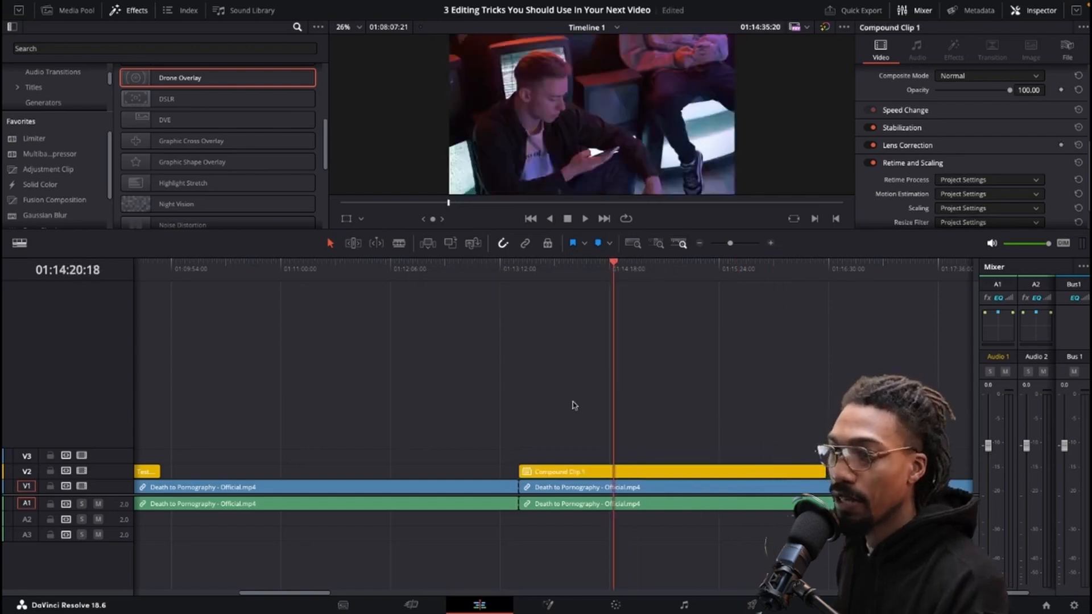
Zoom the compound clip to about 3.18 and scrub through it.
{"action": "left_click", "coordinate": [549, 473]}
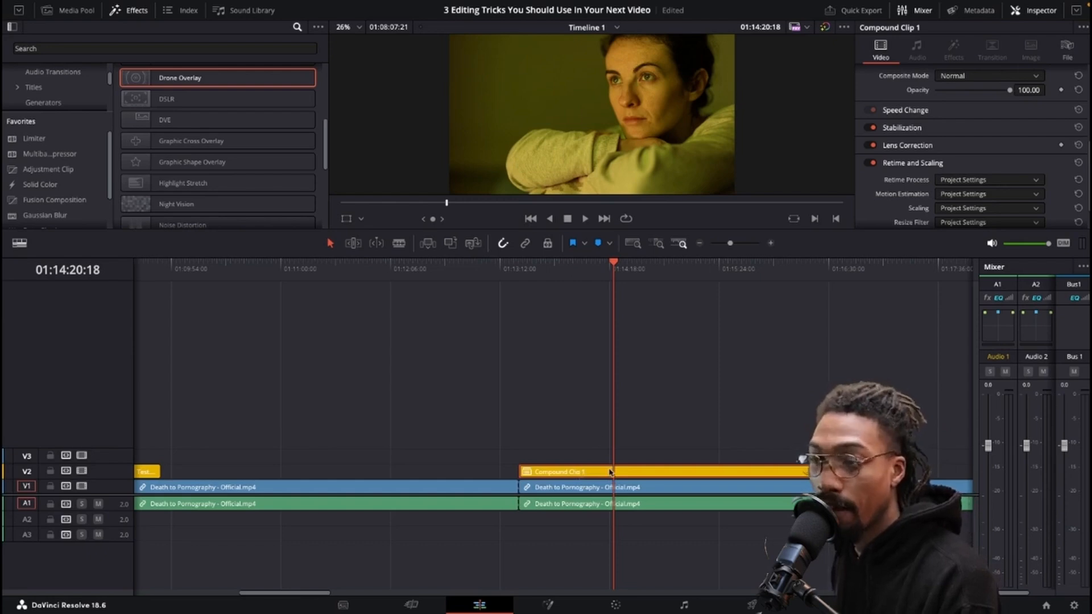
{"action": "scroll", "coordinate": [959, 114], "scroll_direction": "up", "scroll_amount": 5}
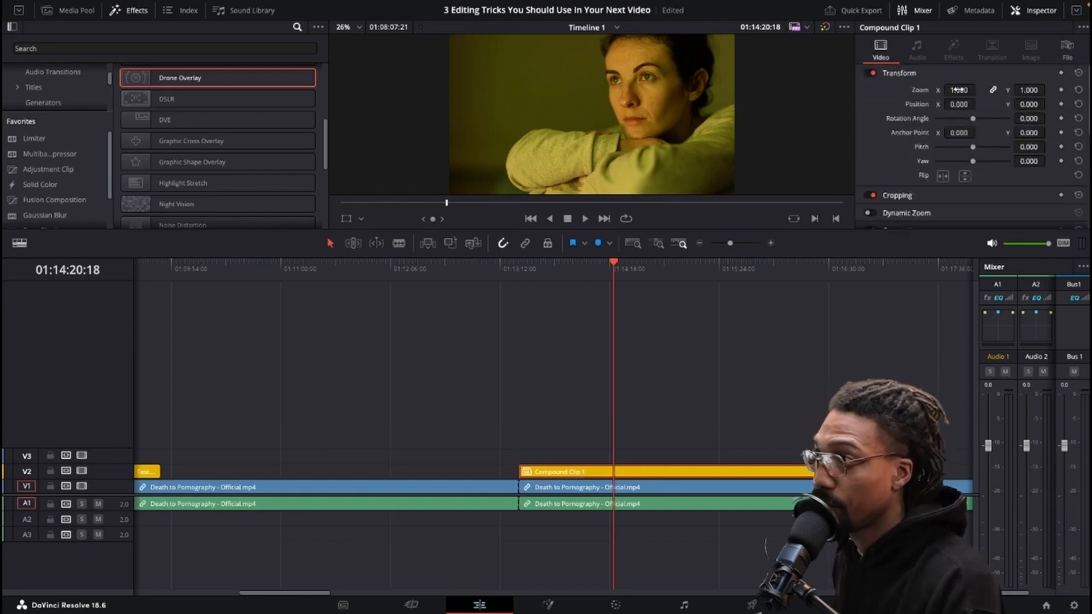
{"action": "left_click_drag", "start_coordinate": [978, 89], "coordinate": [1044, 90]}
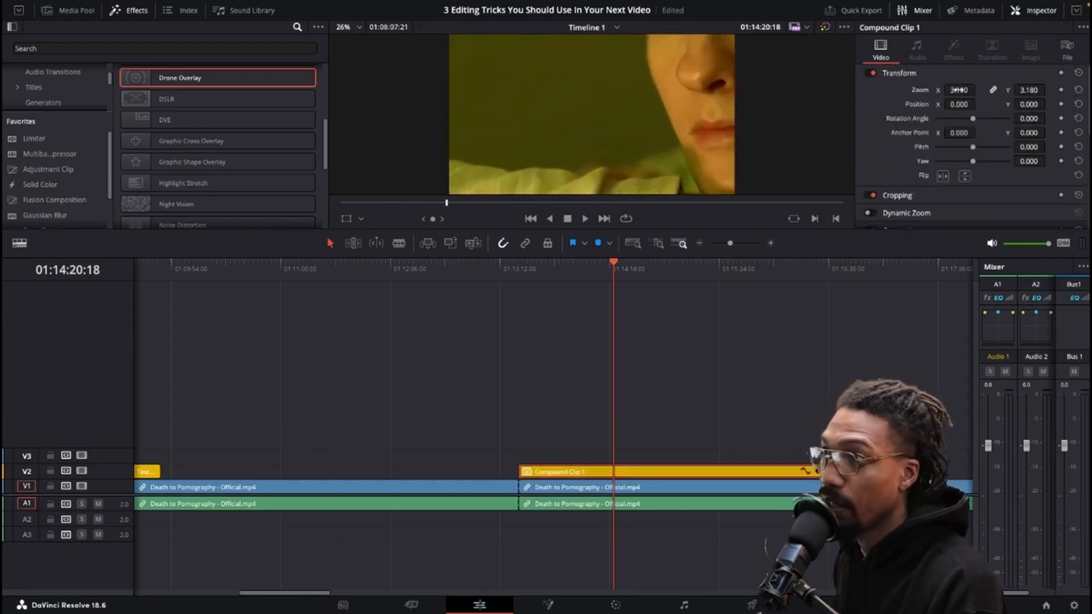
{"action": "left_click_drag", "start_coordinate": [543, 287], "coordinate": [765, 289]}
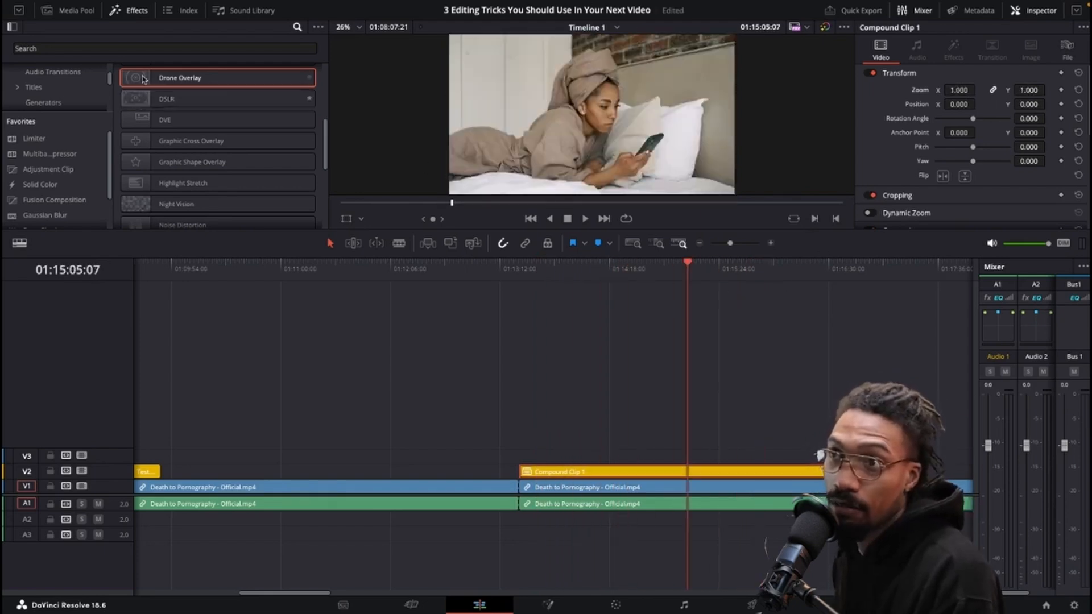
Apply the DVE effect to the compound clip and scrub through it to preview the inset picture.
{"action": "left_click_drag", "start_coordinate": [144, 121], "coordinate": [569, 471]}
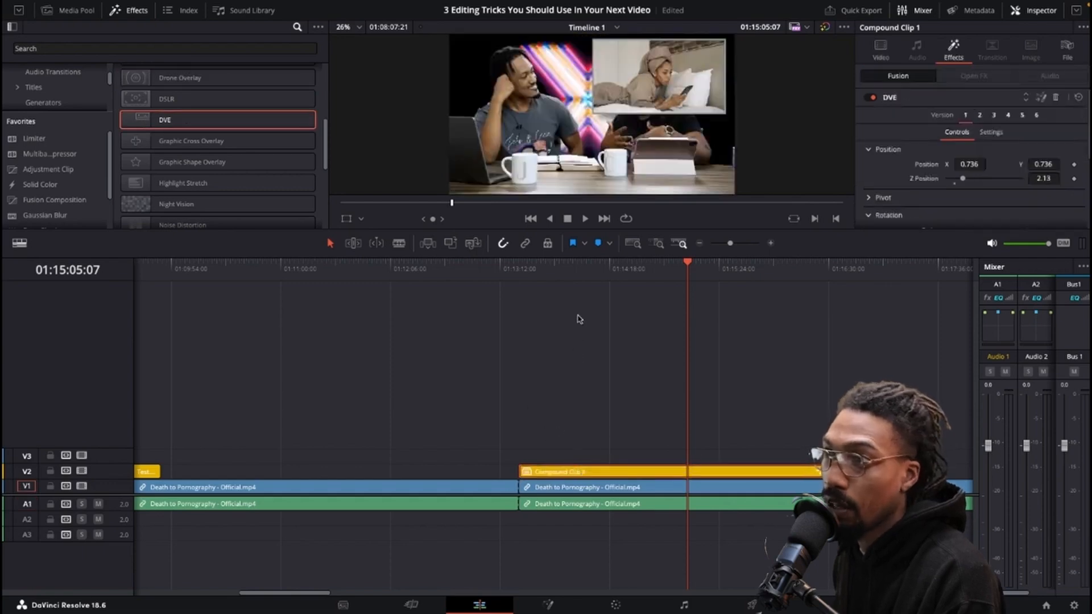
{"action": "left_click_drag", "start_coordinate": [552, 279], "coordinate": [631, 282]}
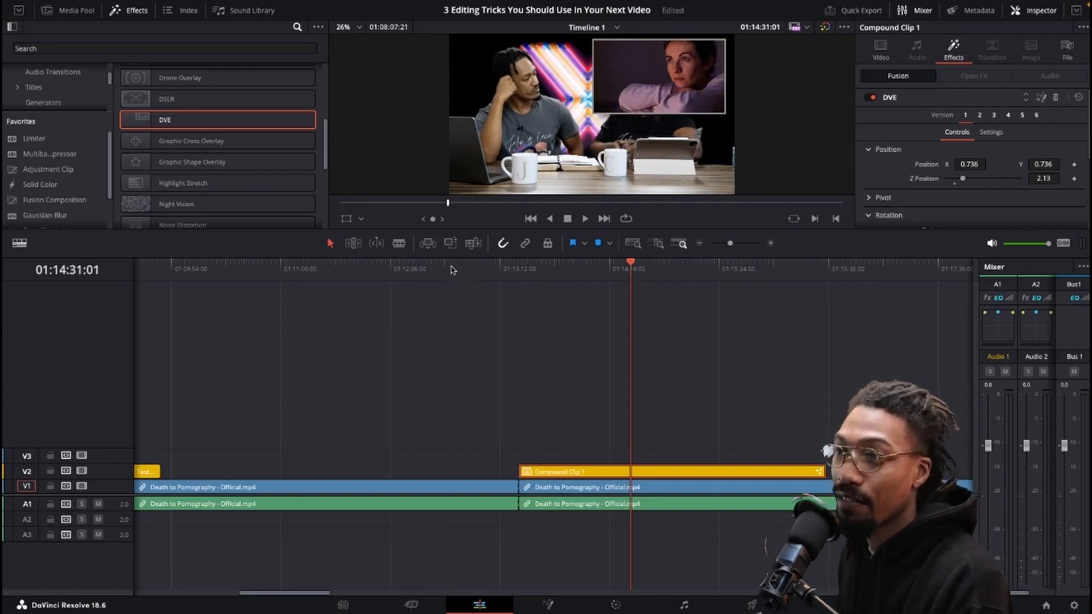
{"action": "left_click_drag", "start_coordinate": [451, 270], "coordinate": [593, 279]}
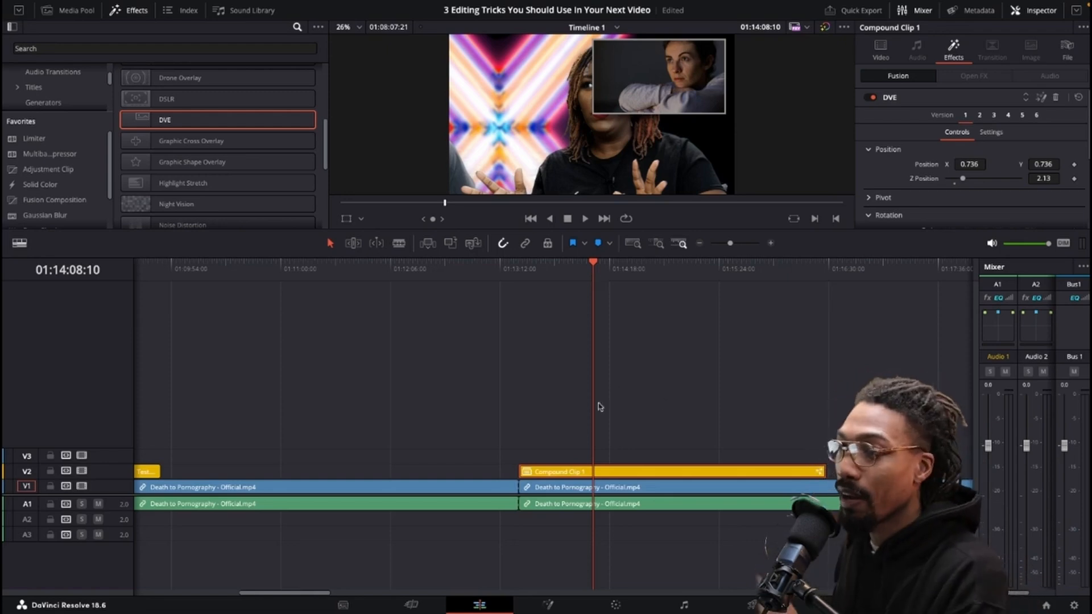
{"action": "left_click_drag", "start_coordinate": [595, 270], "coordinate": [710, 270]}
Enable stacked timelines and open the compound clip in its own timeline.
{"action": "left_click", "coordinate": [19, 243]}
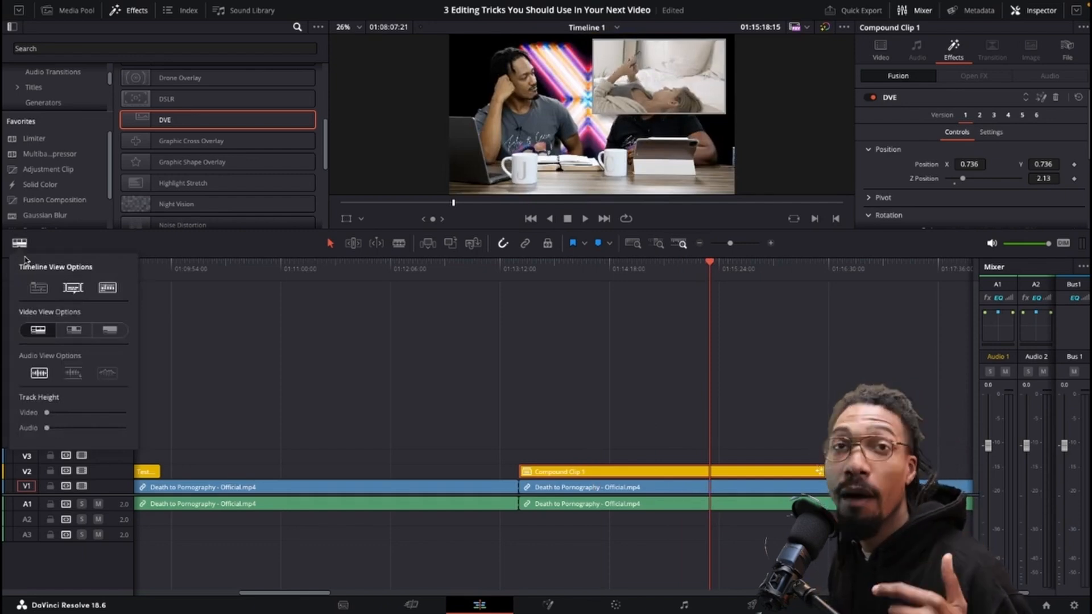
{"action": "left_click", "coordinate": [143, 312]}
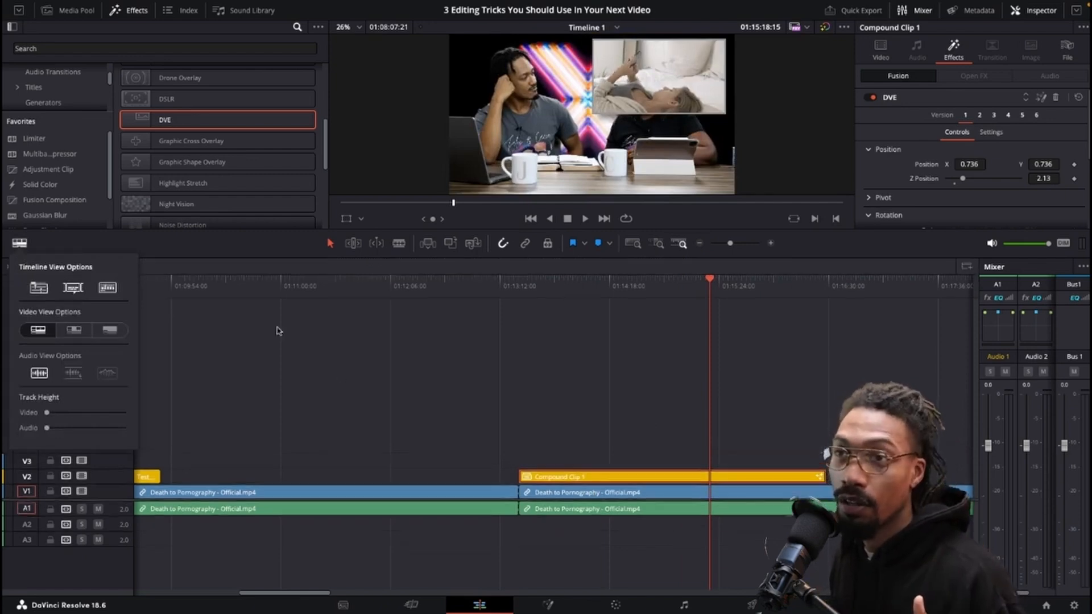
{"action": "right_click", "coordinate": [551, 482]}
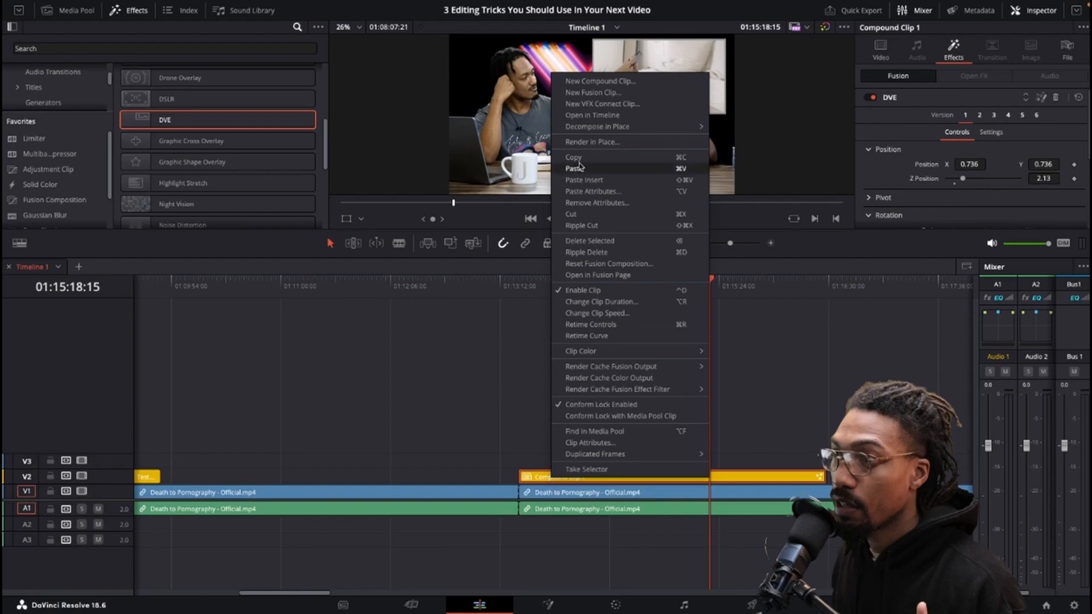
{"action": "left_click", "coordinate": [594, 115]}
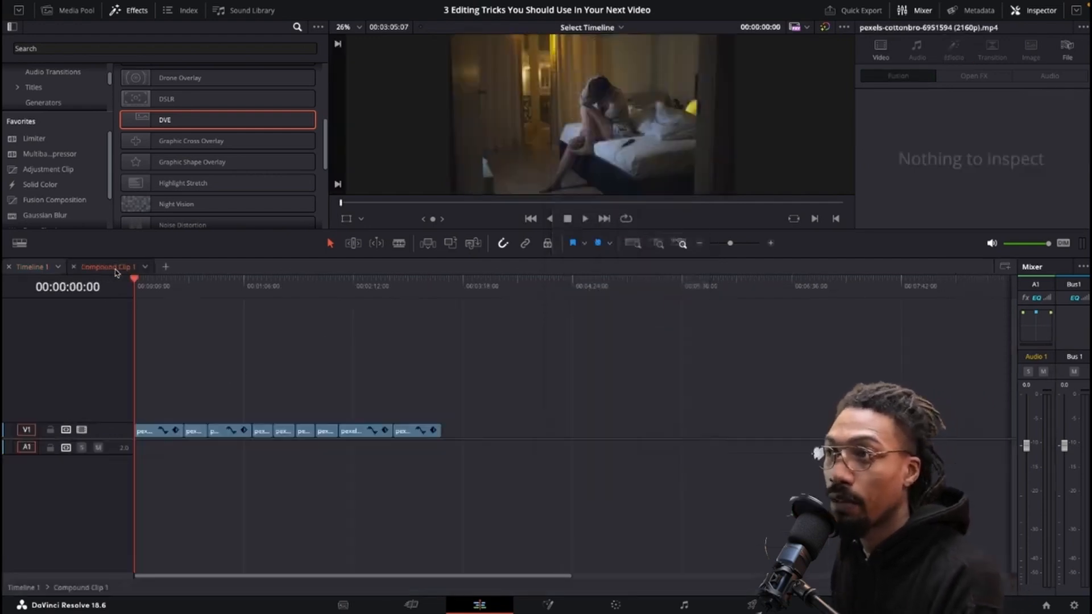
Scrub through the compound clip's contents and return to Timeline 1.
{"action": "left_click_drag", "start_coordinate": [159, 284], "coordinate": [181, 333]}
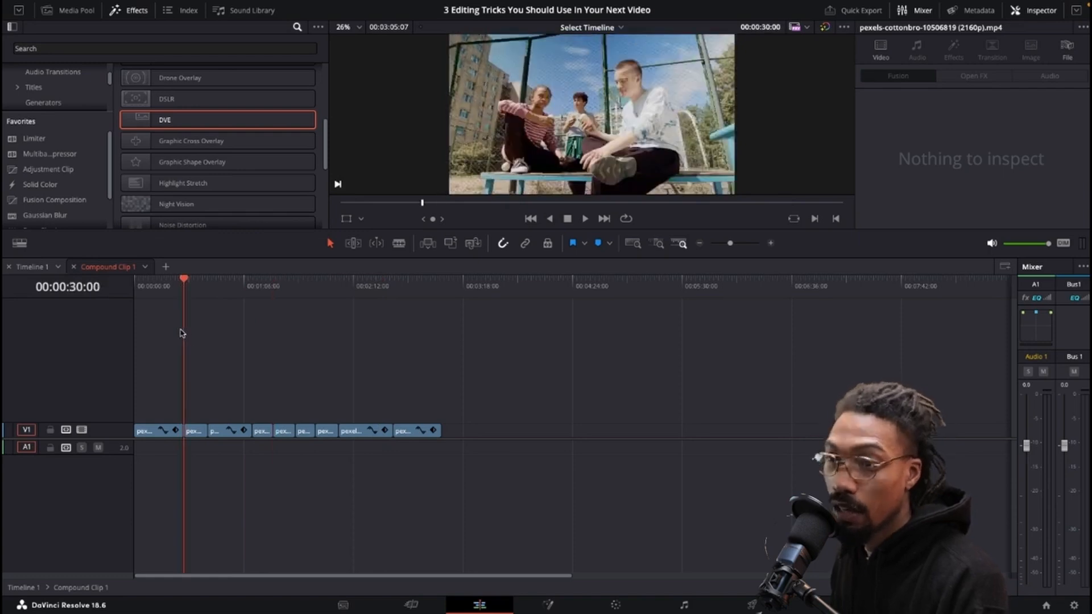
{"action": "left_click", "coordinate": [45, 268]}
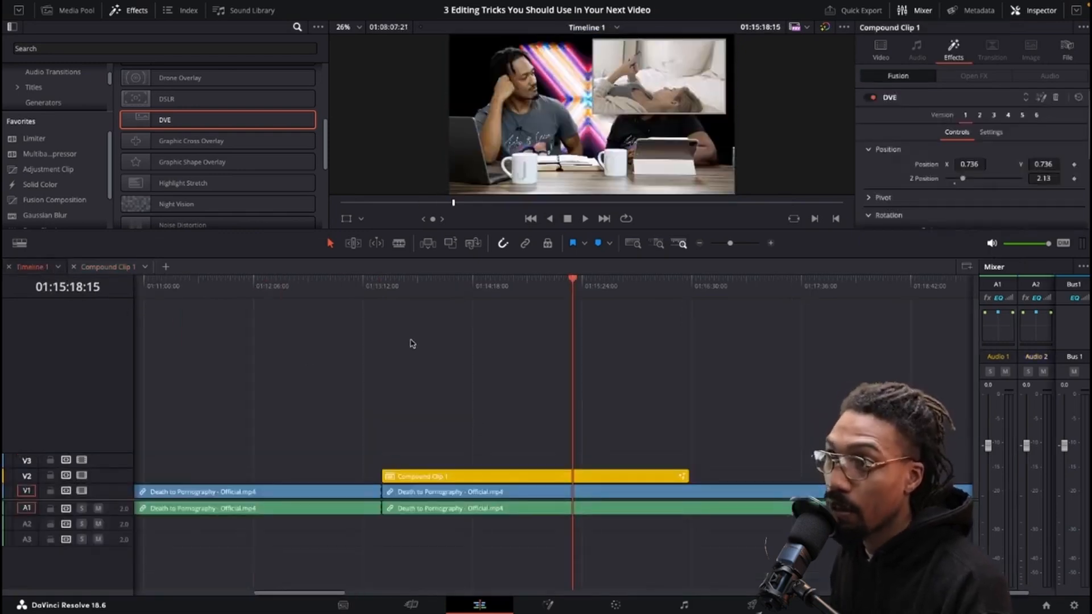
Select the orange timeline clips and set their clip color to Blue.
{"action": "left_click_drag", "start_coordinate": [414, 565], "coordinate": [187, 409]}
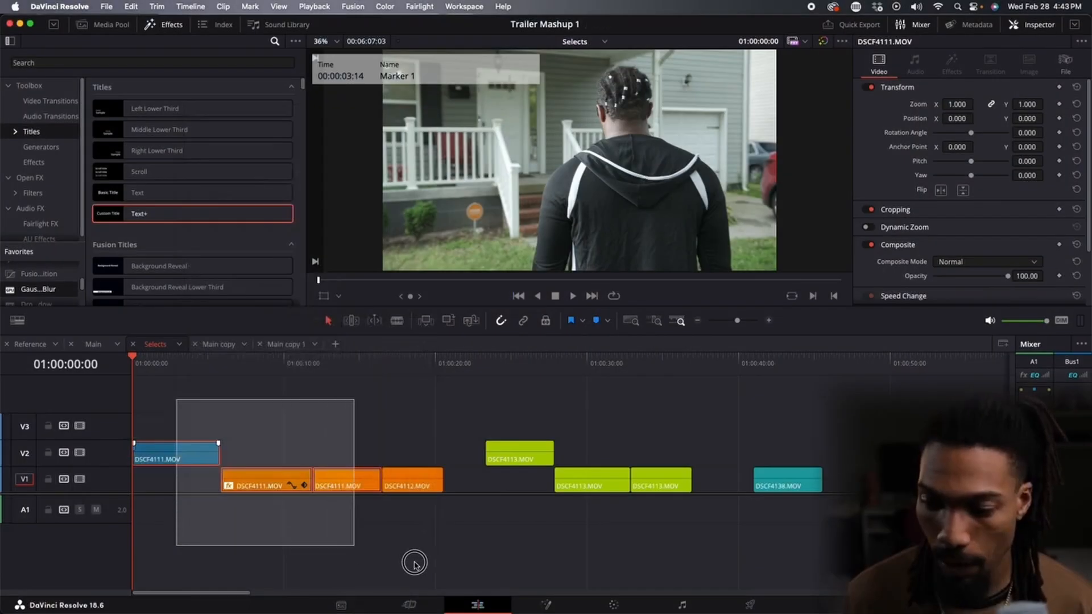
{"action": "right_click", "coordinate": [243, 476]}
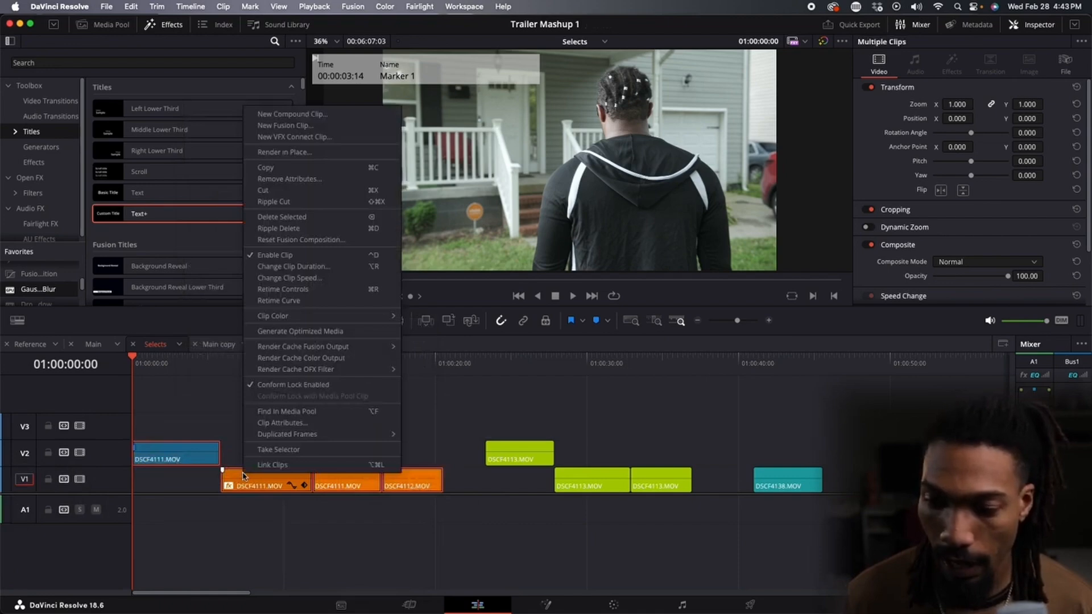
{"action": "mouse_move", "coordinate": [350, 322]}
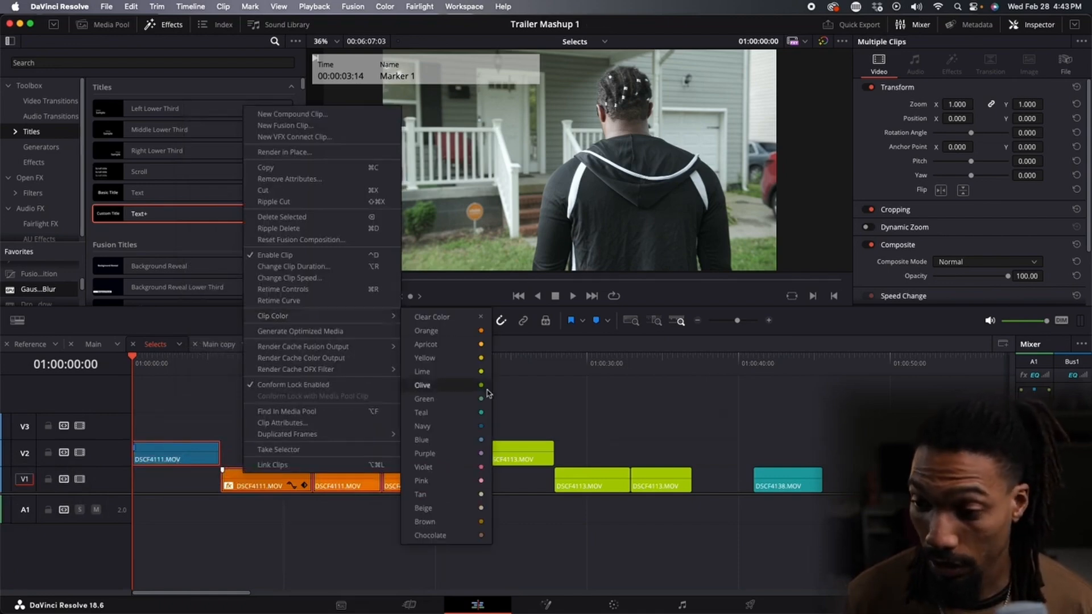
{"action": "left_click", "coordinate": [466, 432]}
{"action": "left_click", "coordinate": [370, 418]}
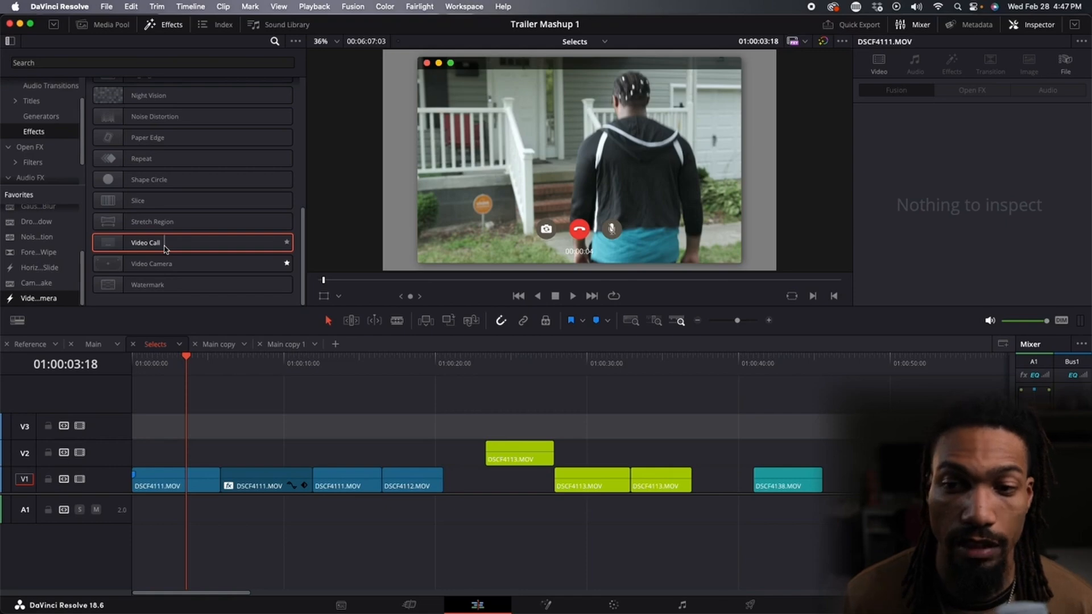
Apply the Video Call effect to the first DSCF4111 clip in the timeline and undo the last edit.
{"action": "left_click_drag", "start_coordinate": [165, 247], "coordinate": [172, 479]}
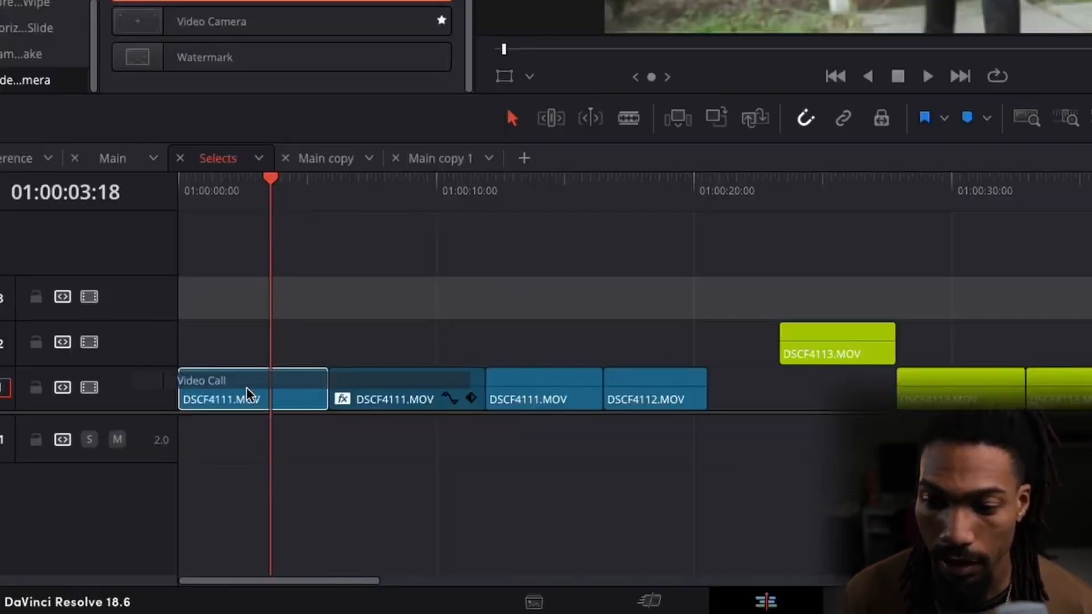
{"action": "left_click_drag", "start_coordinate": [247, 388], "coordinate": [281, 397]}
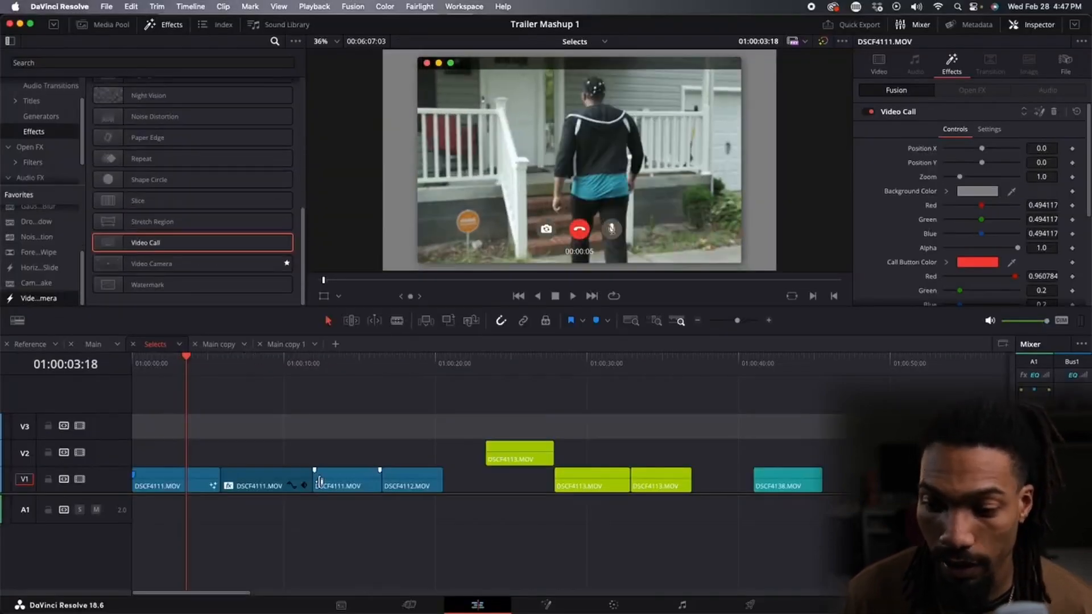
{"action": "key", "text": "super+z"}
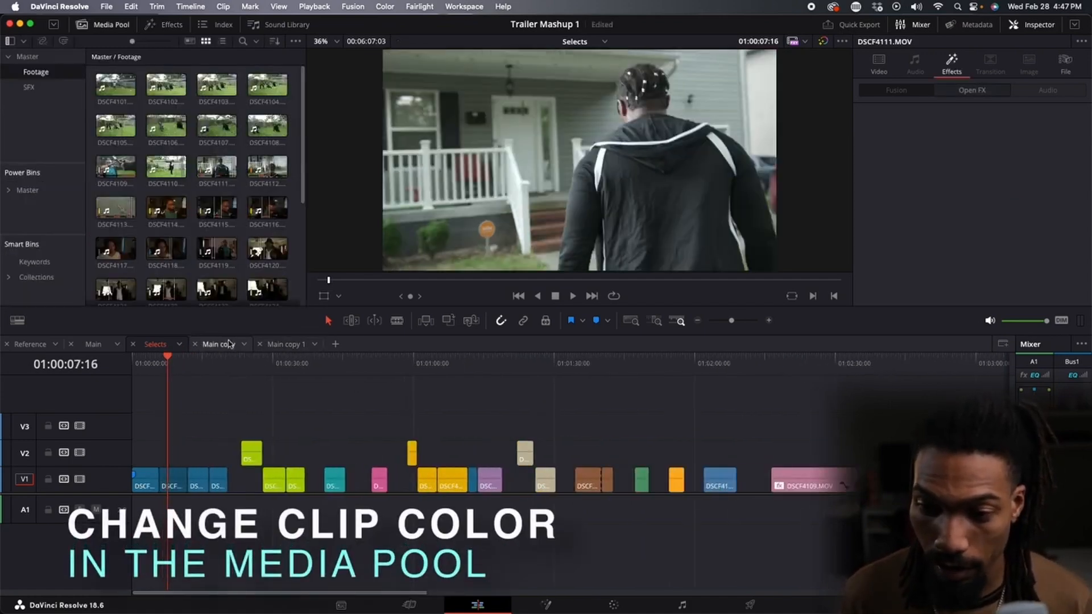
Open a new empty timeline and drag clips DSCF4101 through DSCF4104 from the media pool into it.
{"action": "left_click", "coordinate": [225, 346]}
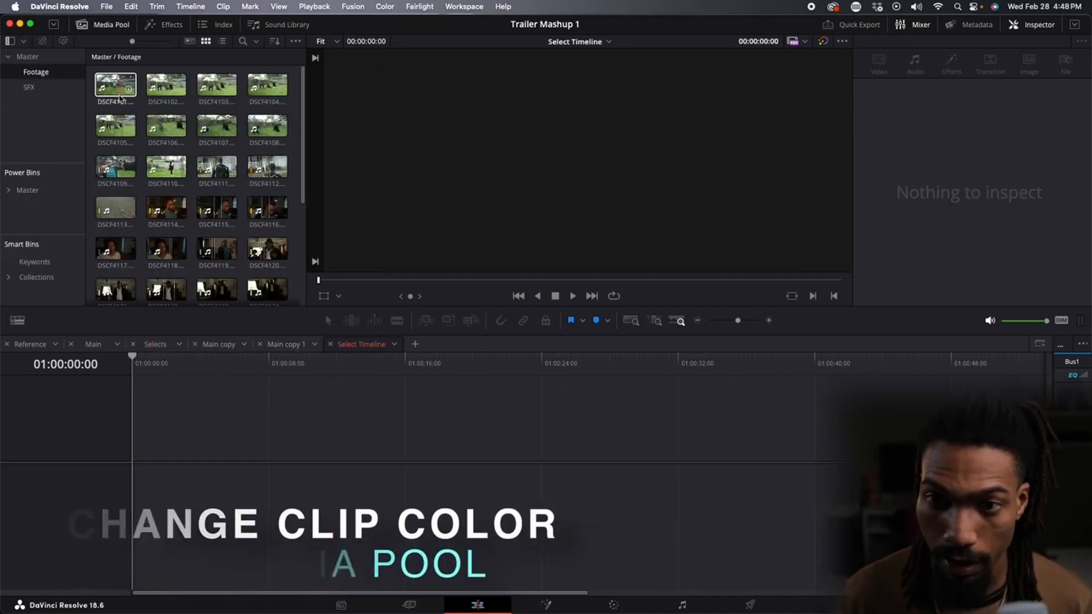
{"action": "left_click_drag", "start_coordinate": [116, 85], "coordinate": [111, 470]}
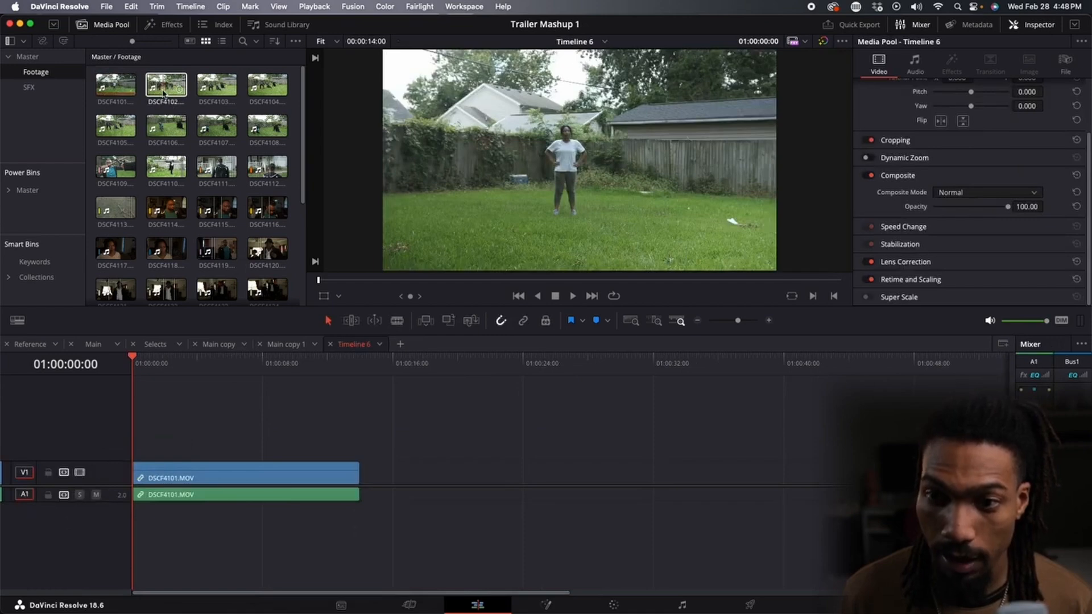
{"action": "left_click_drag", "start_coordinate": [164, 93], "coordinate": [422, 484]}
{"action": "scroll", "coordinate": [367, 437], "scroll_direction": "down", "scroll_amount": 5}
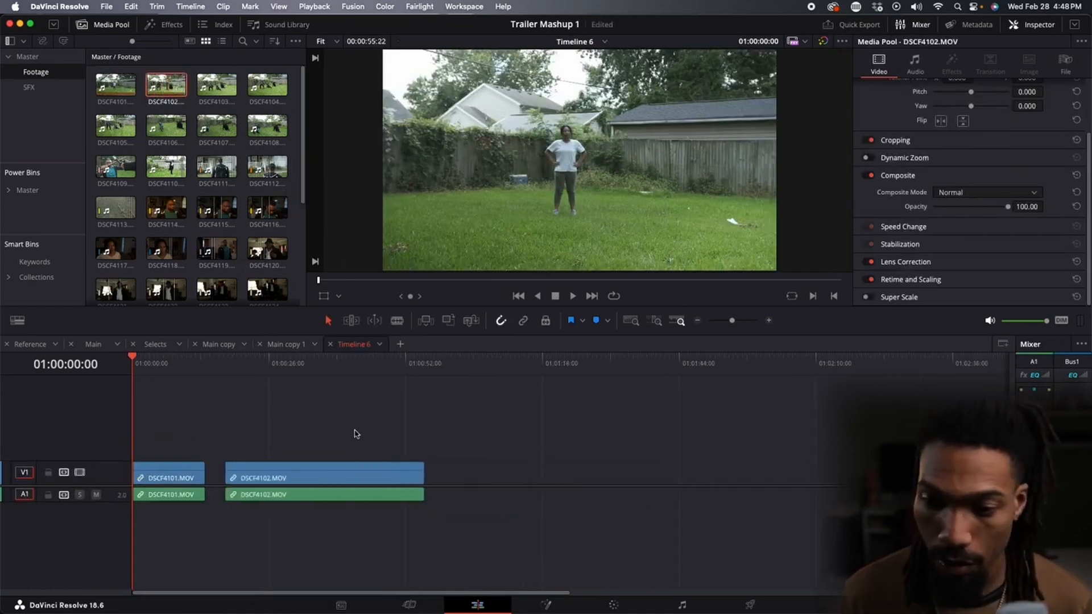
{"action": "left_click_drag", "start_coordinate": [218, 82], "coordinate": [395, 484]}
{"action": "left_click_drag", "start_coordinate": [261, 83], "coordinate": [542, 485]}
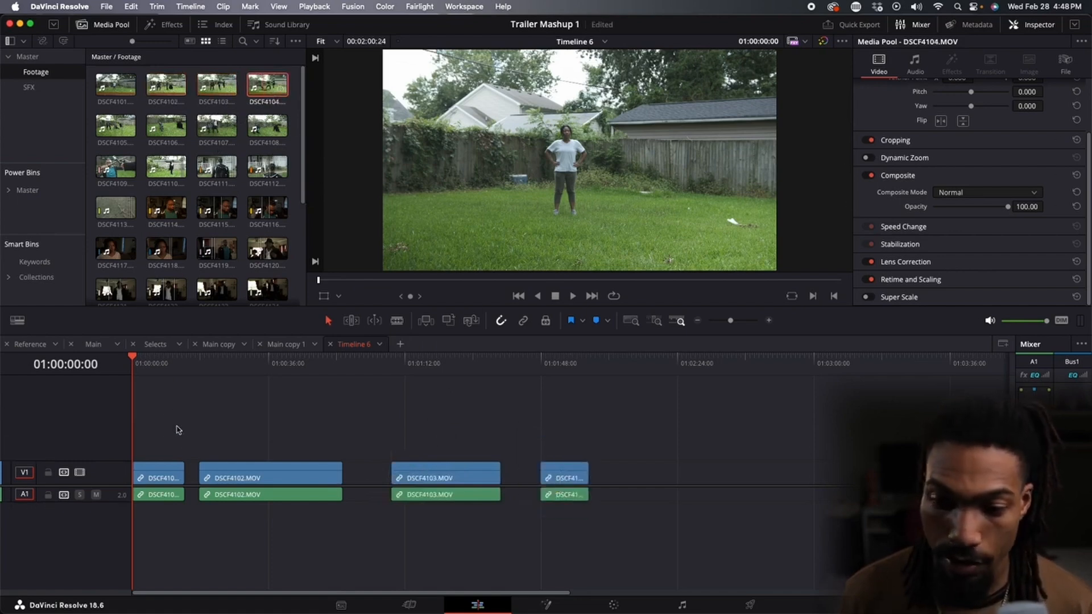
Try coloring the first timeline clip Pink, then undo the color change and the clip placements.
{"action": "right_click", "coordinate": [146, 481]}
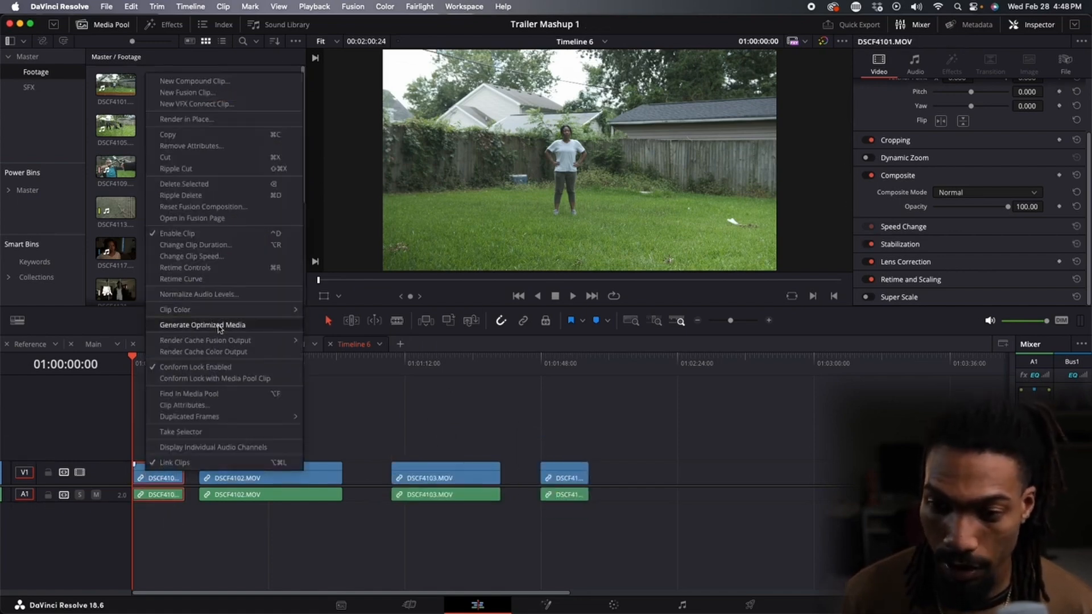
{"action": "mouse_move", "coordinate": [224, 311]}
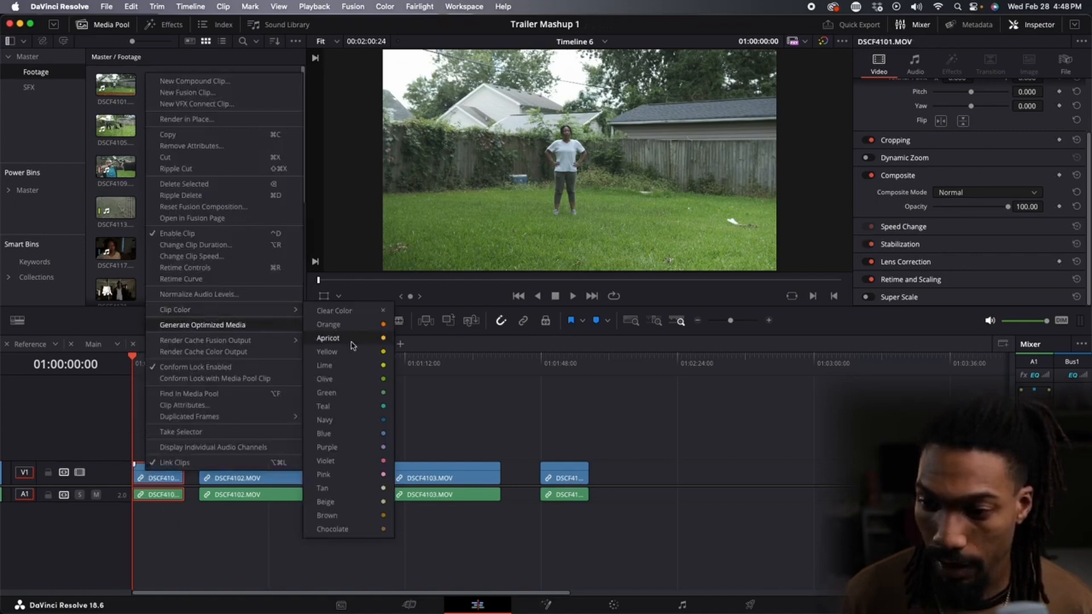
{"action": "left_click", "coordinate": [370, 476]}
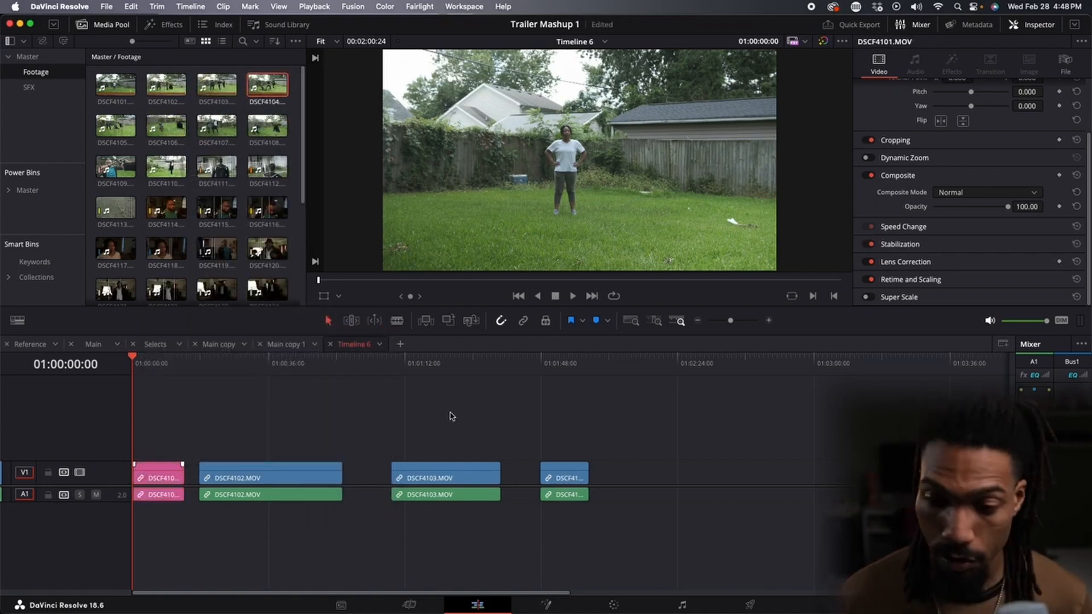
{"action": "key", "text": "super+z"}
{"action": "key", "text": "super+z"}
{"action": "key", "text": "super+z"}
{"action": "key", "text": "super+z"}
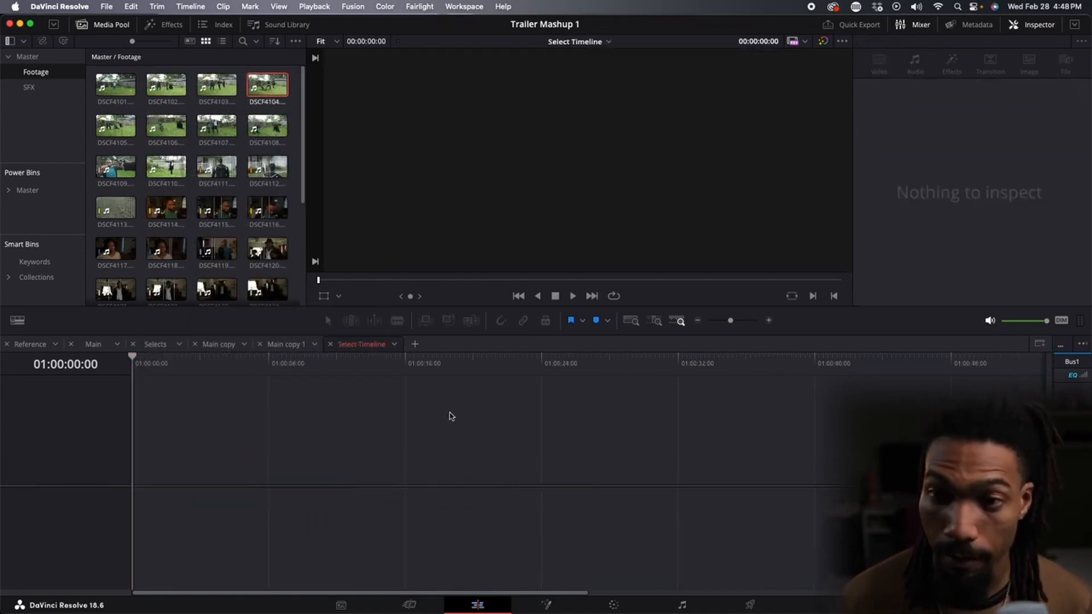
Select media pool clips DSCF4101 through DSCF4112 and set their clip color to Teal.
{"action": "left_click", "coordinate": [112, 88]}
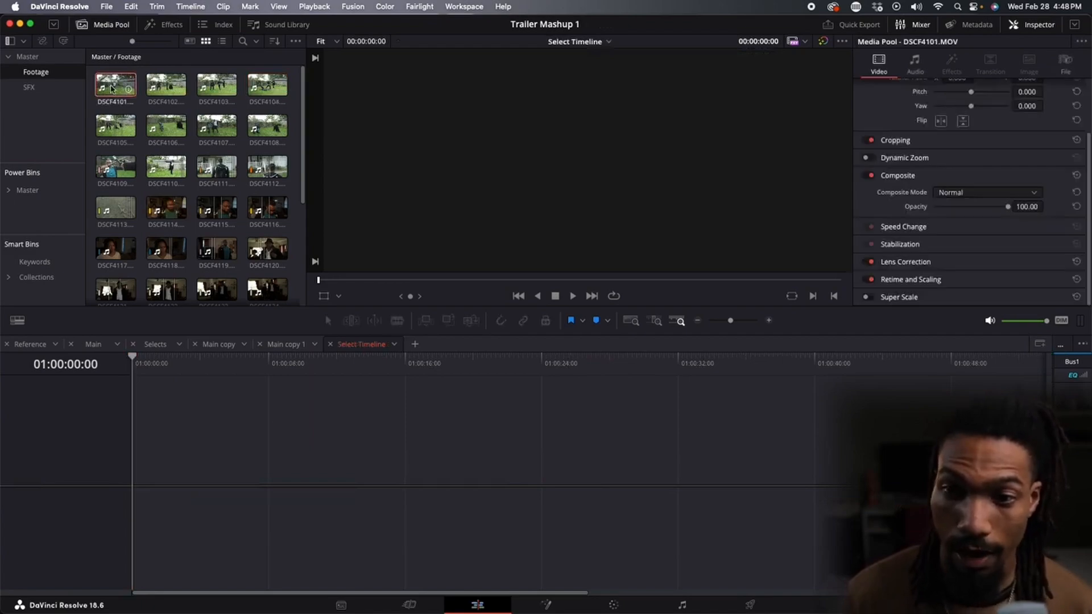
{"action": "left_click", "coordinate": [166, 167], "text": "shift"}
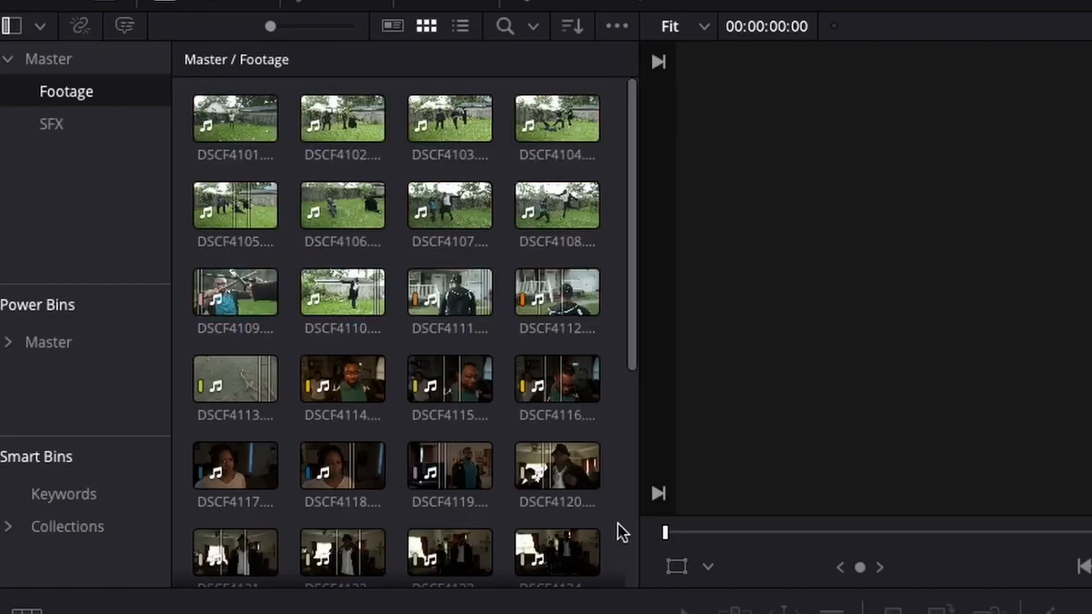
{"action": "left_click", "coordinate": [266, 130]}
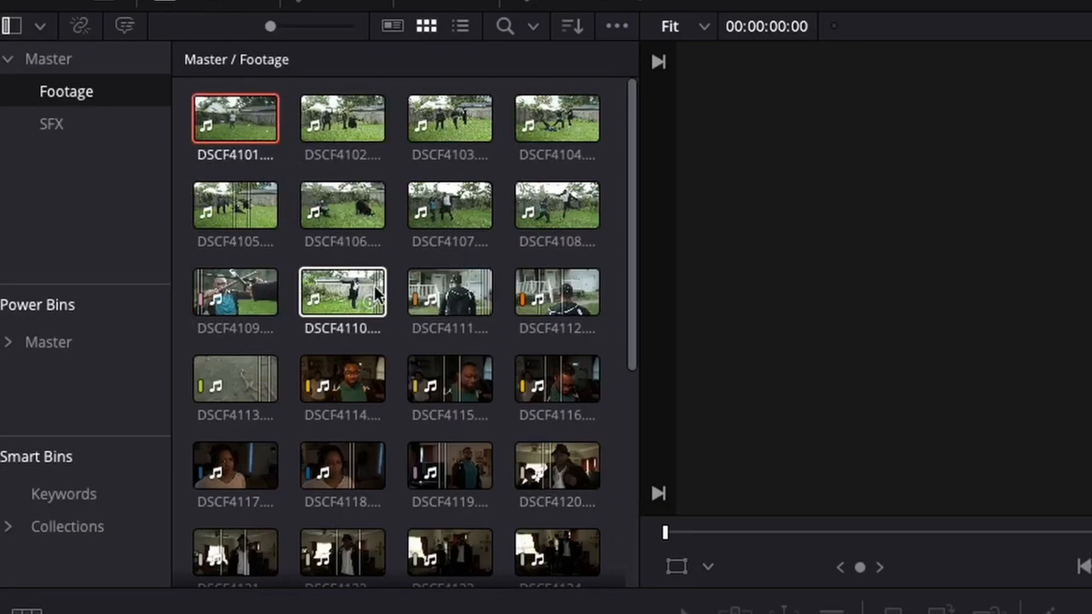
{"action": "left_click", "coordinate": [557, 283], "text": "shift"}
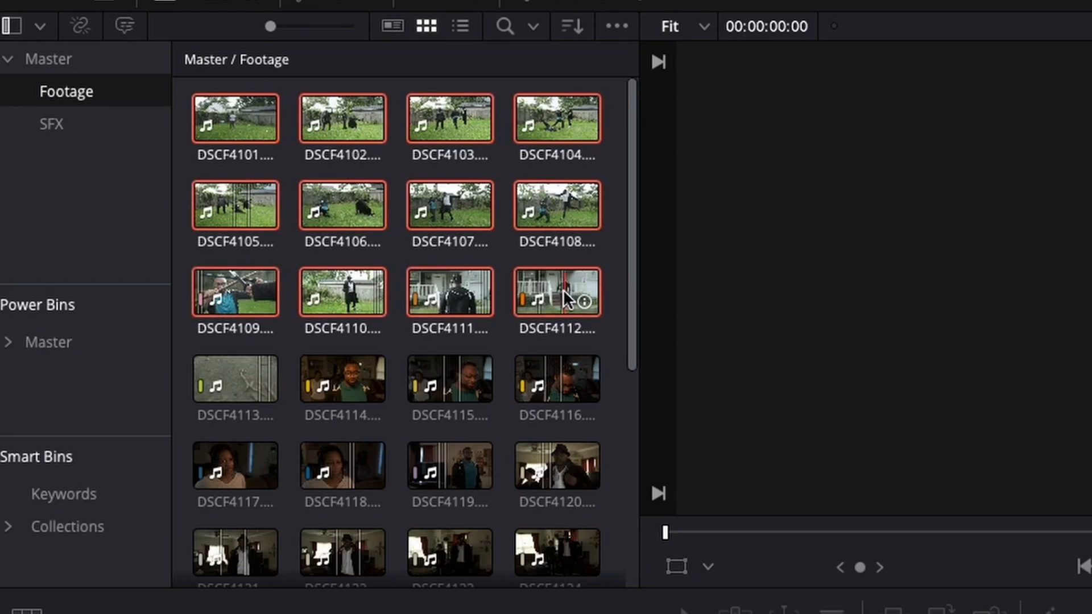
{"action": "right_click", "coordinate": [234, 125]}
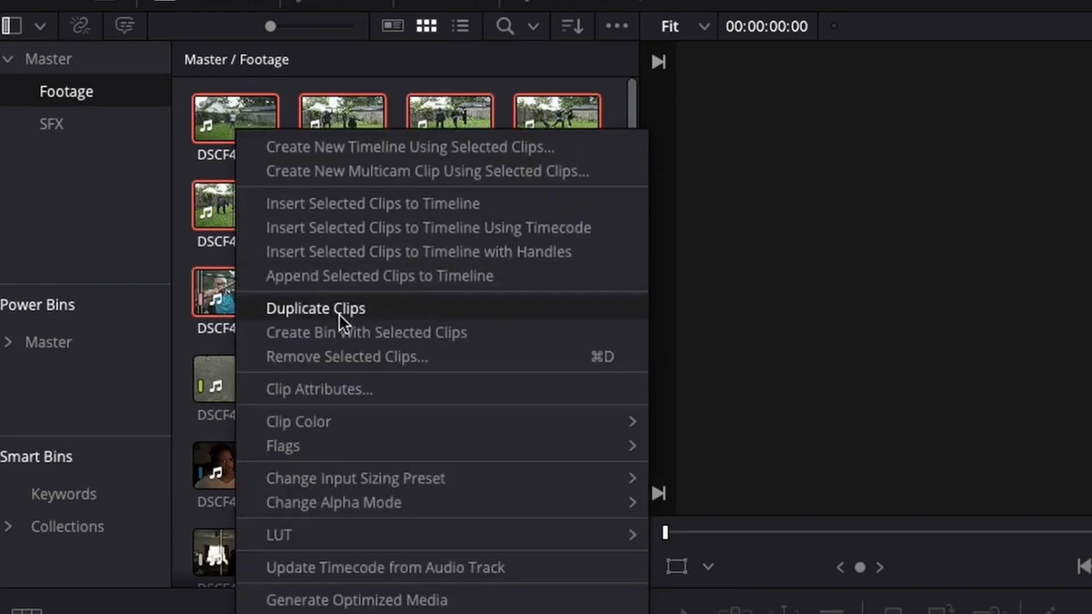
{"action": "mouse_move", "coordinate": [319, 422]}
{"action": "left_click", "coordinate": [753, 611]}
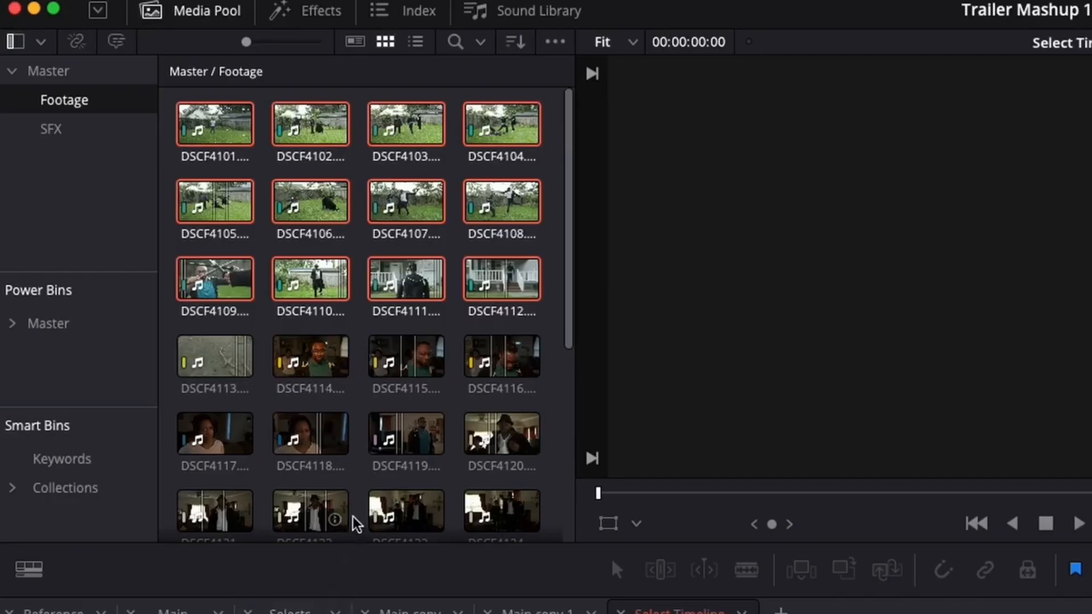
Drag the teal clips DSCF4101 through DSCF4112 into the empty timeline and scrub through it.
{"action": "left_click", "coordinate": [355, 523]}
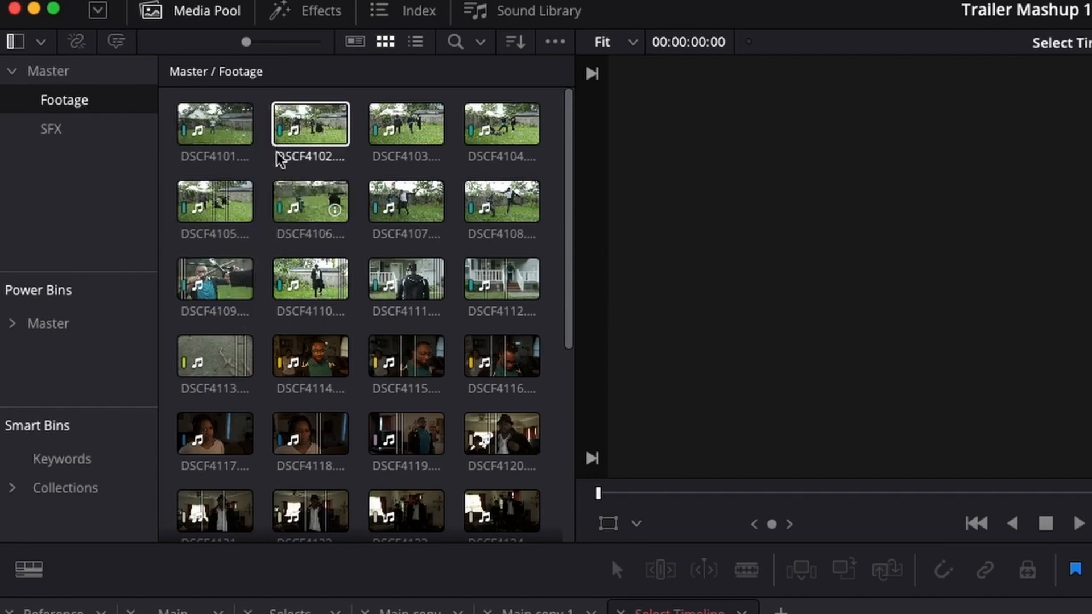
{"action": "left_click", "coordinate": [202, 123]}
{"action": "left_click", "coordinate": [530, 293], "text": "shift"}
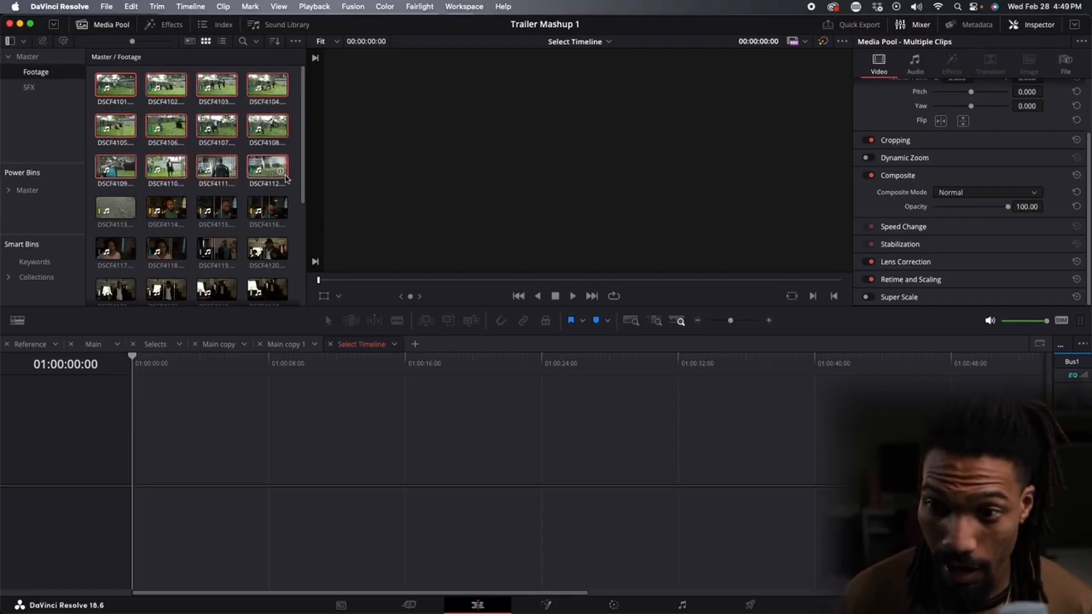
{"action": "left_click_drag", "start_coordinate": [119, 92], "coordinate": [217, 412]}
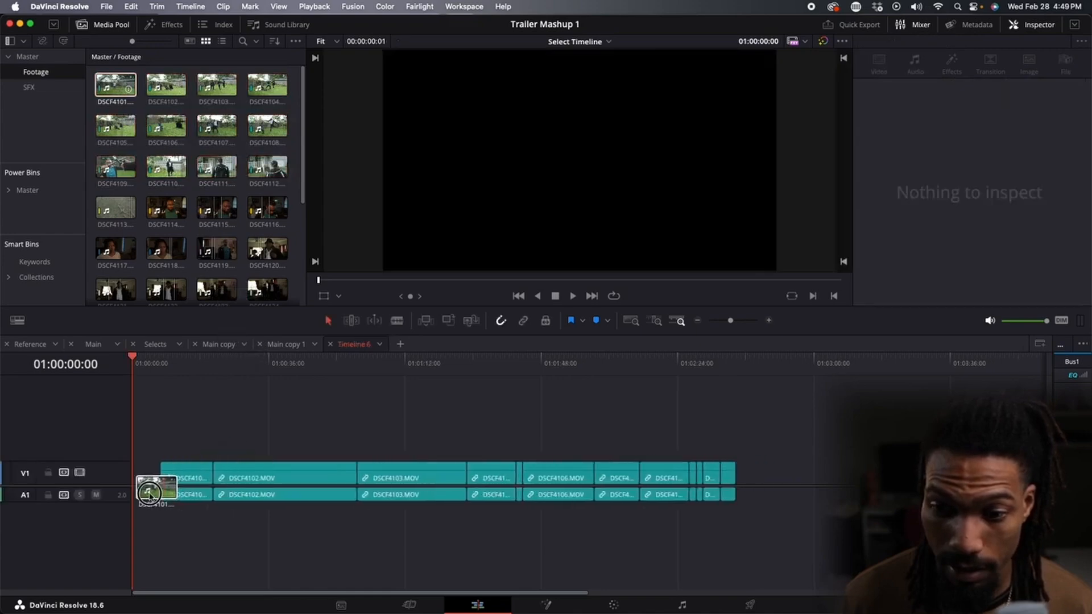
{"action": "left_click_drag", "start_coordinate": [172, 369], "coordinate": [261, 364]}
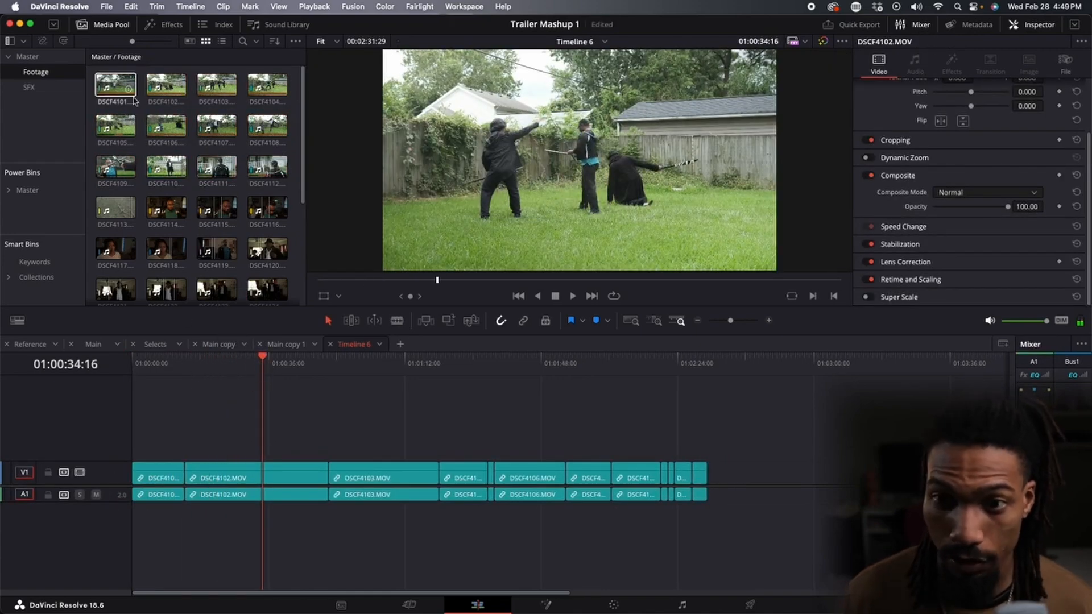
Select all Yellow clips with Select Clips With Clip Color and move them up to track V2.
{"action": "left_click_drag", "start_coordinate": [122, 86], "coordinate": [771, 473]}
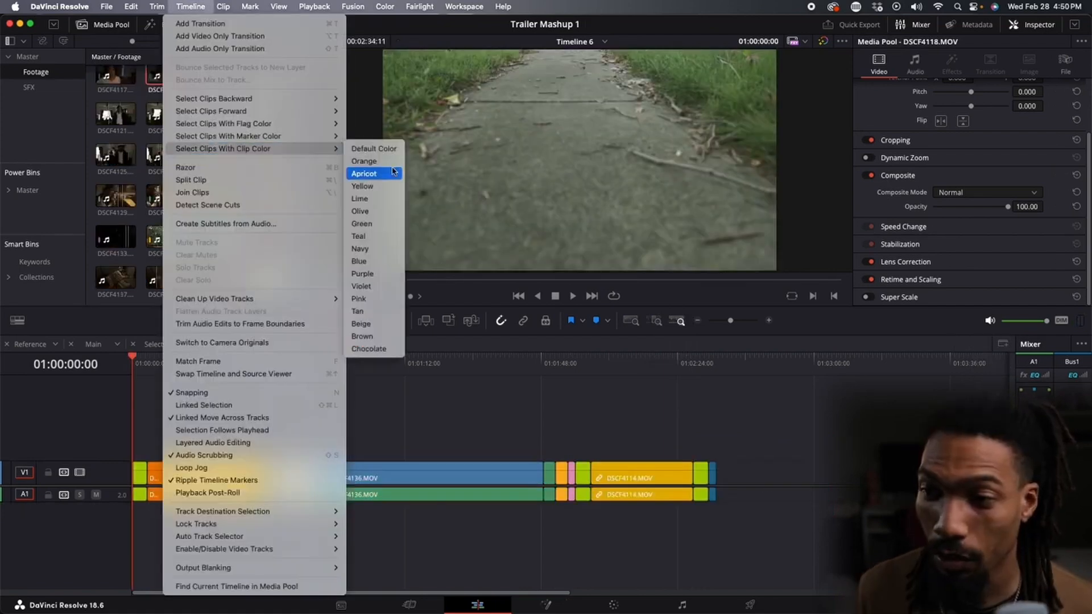
{"action": "left_click", "coordinate": [391, 187]}
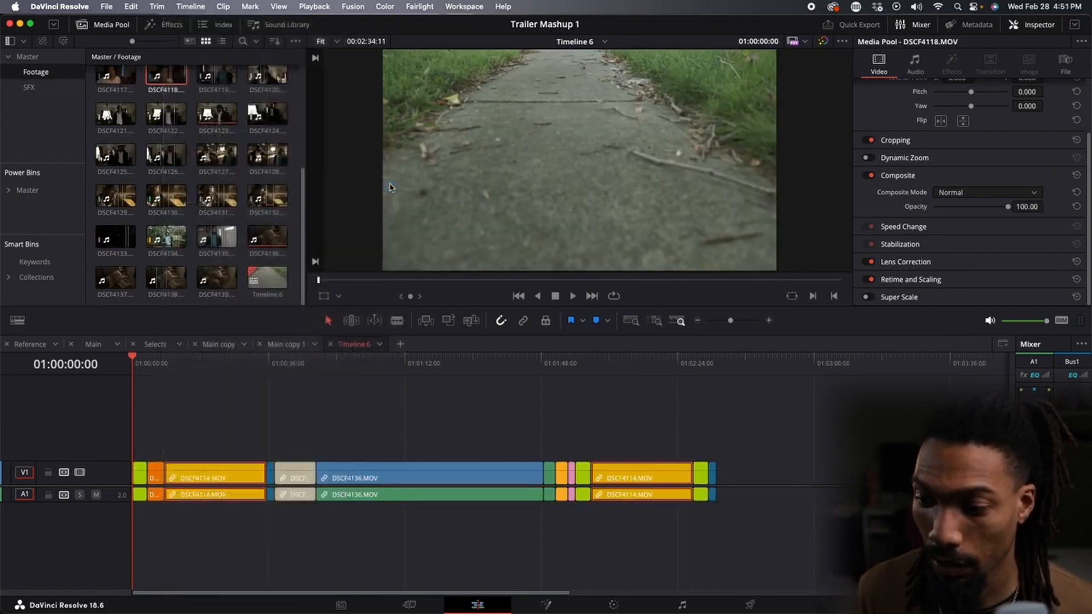
{"action": "left_click_drag", "start_coordinate": [205, 480], "coordinate": [205, 423]}
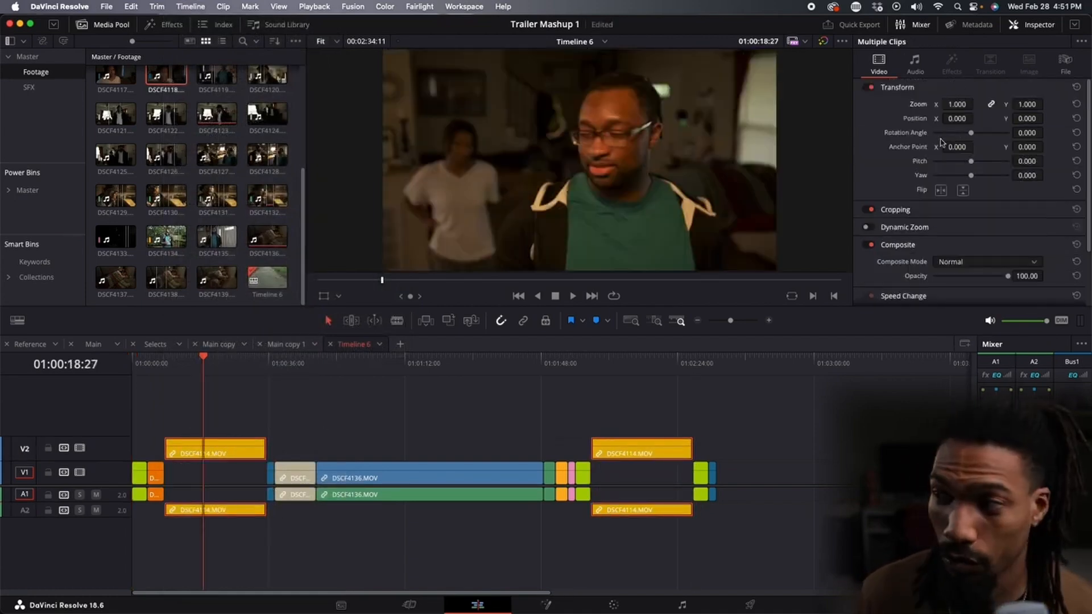
Scale the selected V2 clips to zoom 1.850 and position X -43, Y -210, then check the second clip.
{"action": "mouse_move", "coordinate": [955, 105]}
{"action": "left_mouse_down"}
{"action": "mouse_move", "coordinate": [1002, 104]}
{"action": "mouse_move", "coordinate": [943, 122]}
{"action": "left_mouse_up"}
{"action": "left_click_drag", "start_coordinate": [1022, 118], "coordinate": [1044, 118]}
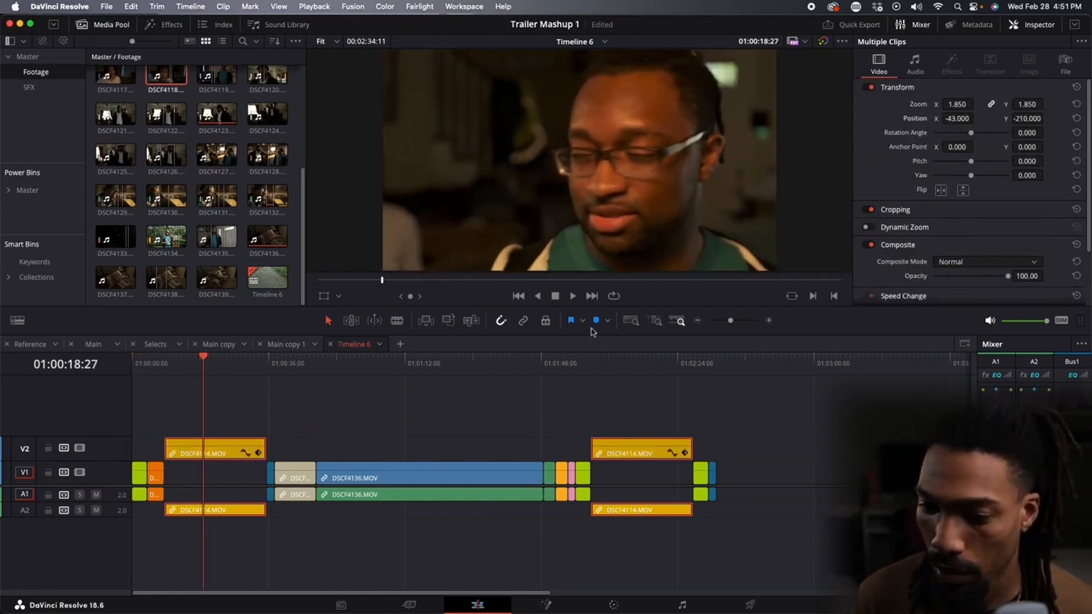
{"action": "left_click", "coordinate": [635, 374]}
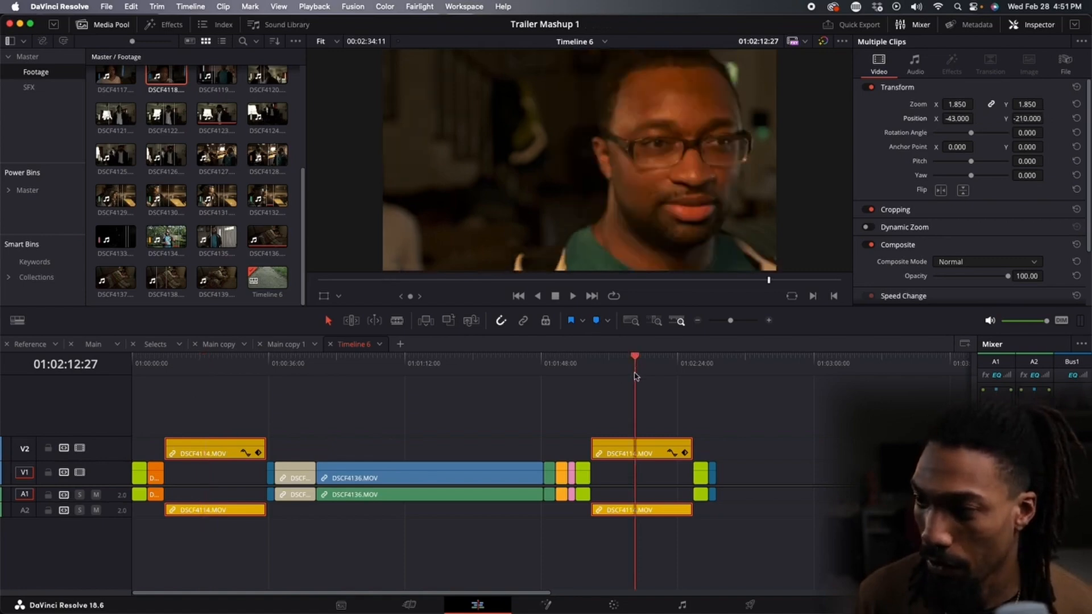
Reset the second V2 clip's zoom and position to their defaults.
{"action": "left_click", "coordinate": [614, 446]}
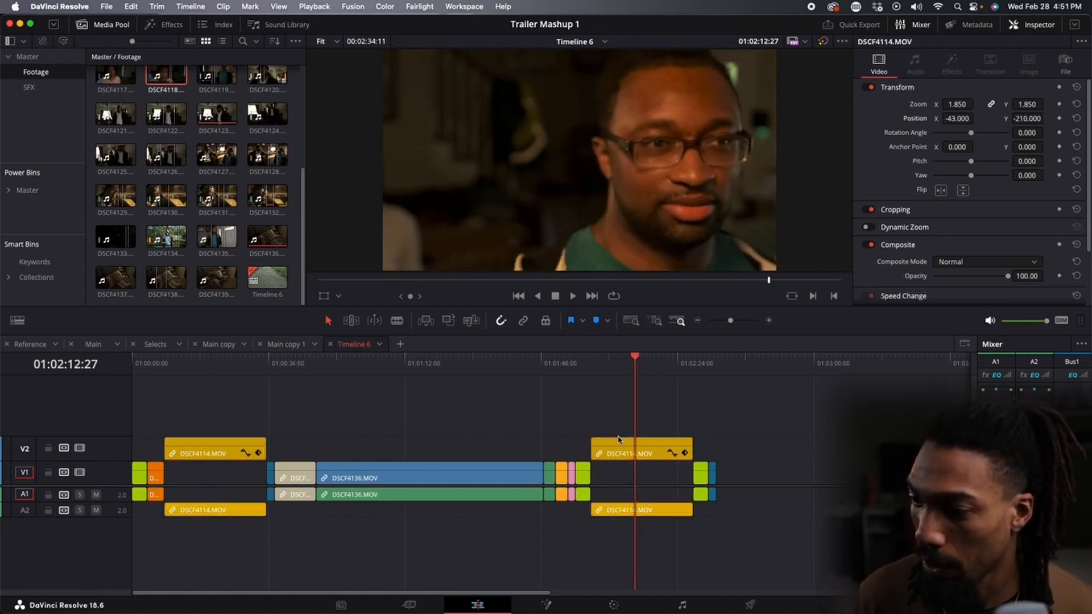
{"action": "double_click", "coordinate": [924, 107]}
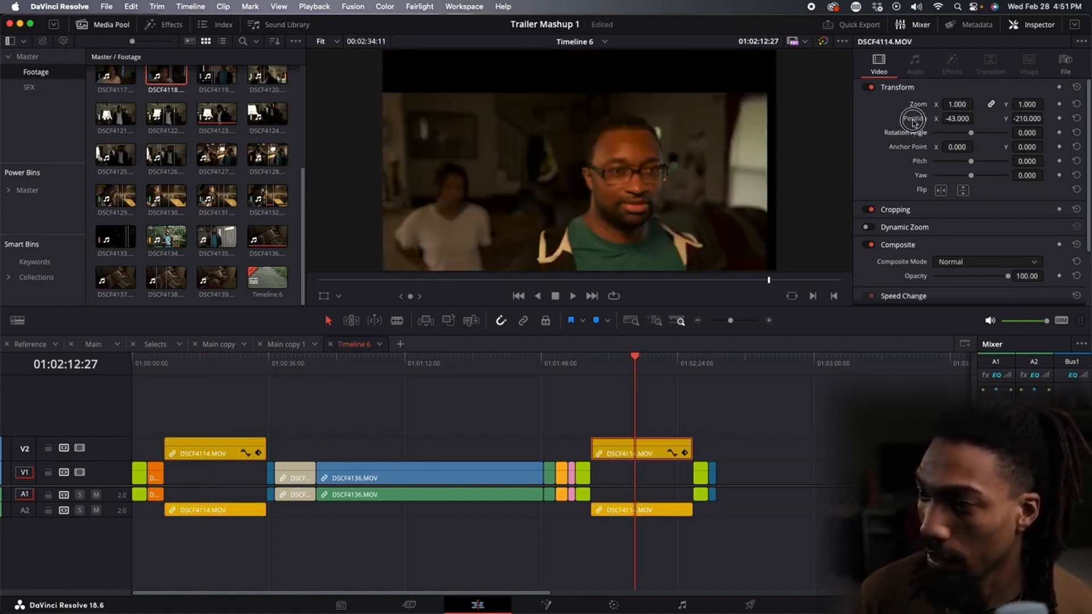
{"action": "double_click", "coordinate": [913, 120]}
Reset the first V2 clip's zoom and position to their defaults.
{"action": "left_click", "coordinate": [200, 391]}
{"action": "left_click", "coordinate": [244, 450]}
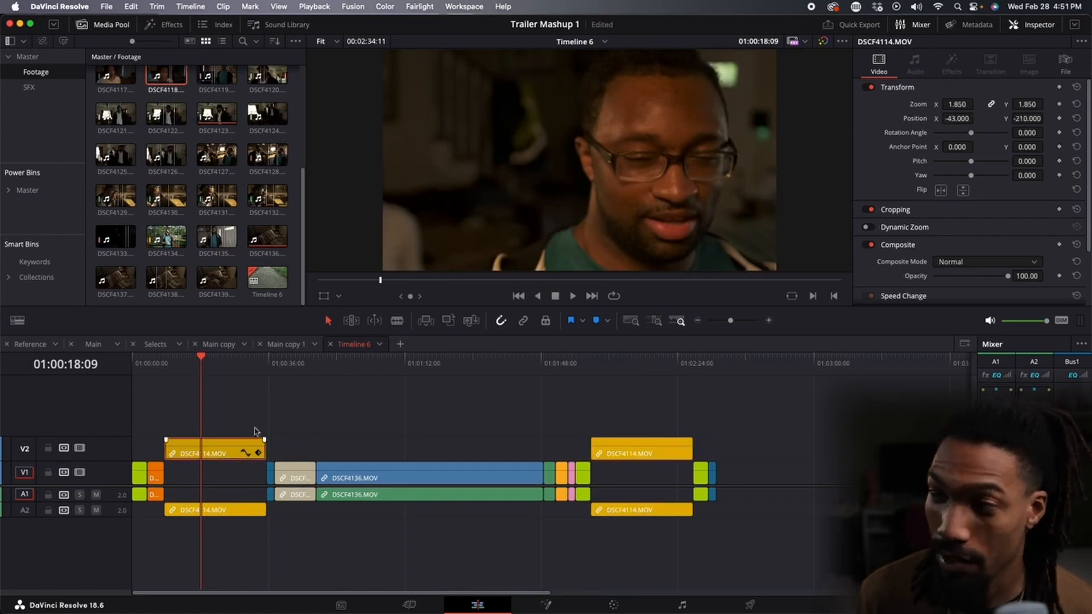
{"action": "double_click", "coordinate": [917, 107]}
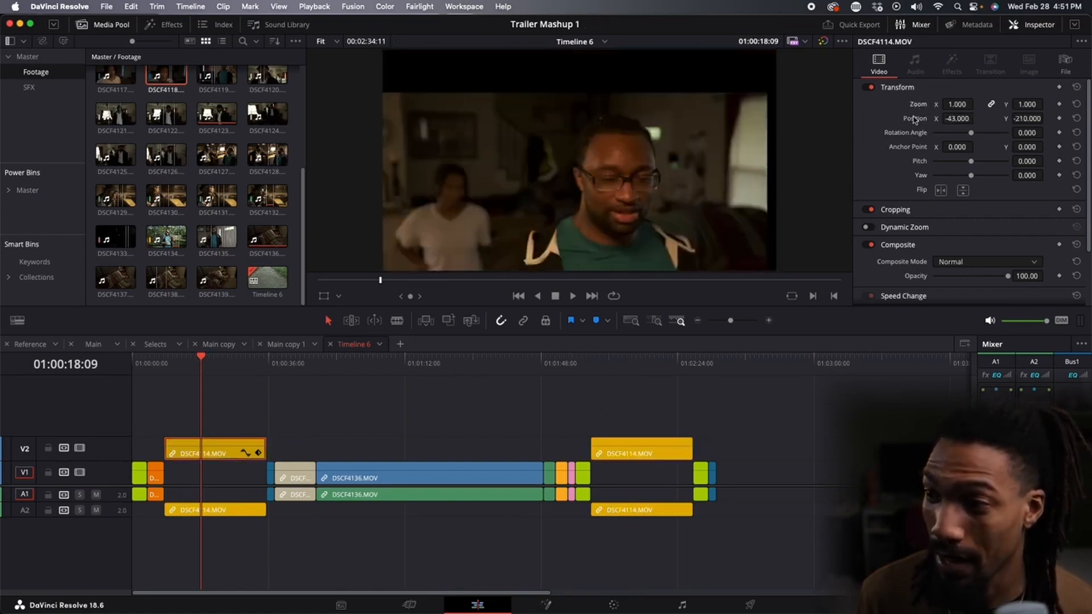
{"action": "double_click", "coordinate": [914, 119]}
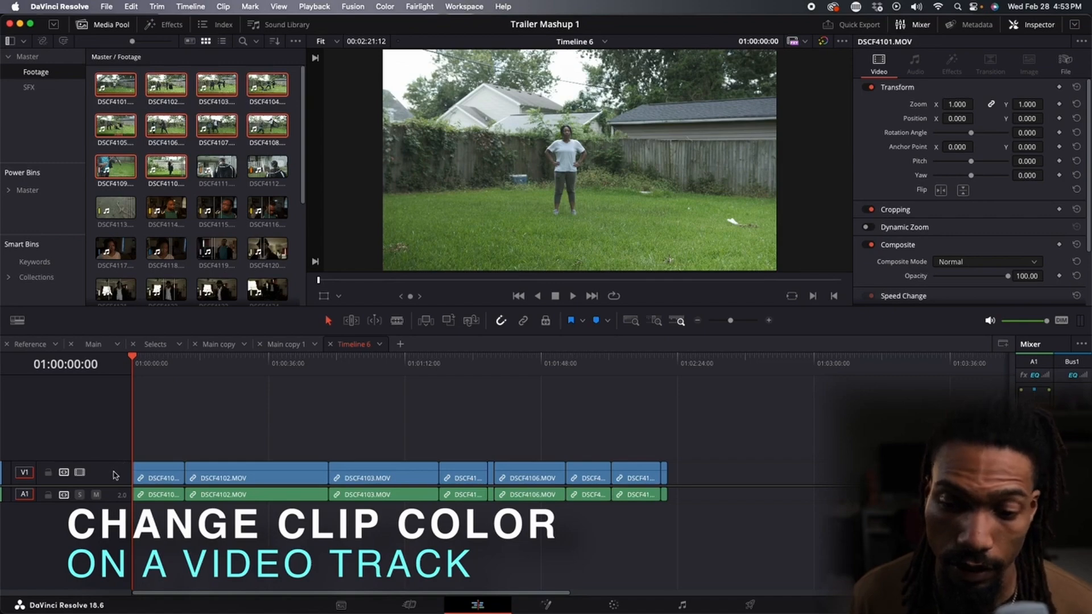
Change the V1 track color to Orange.
{"action": "right_click", "coordinate": [116, 476]}
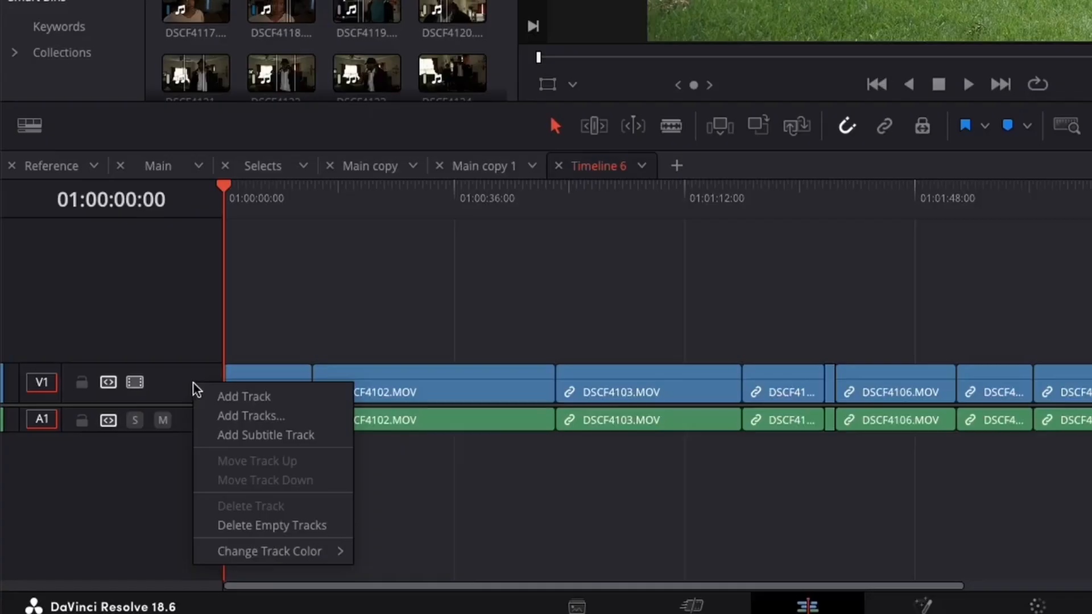
{"action": "mouse_move", "coordinate": [298, 554]}
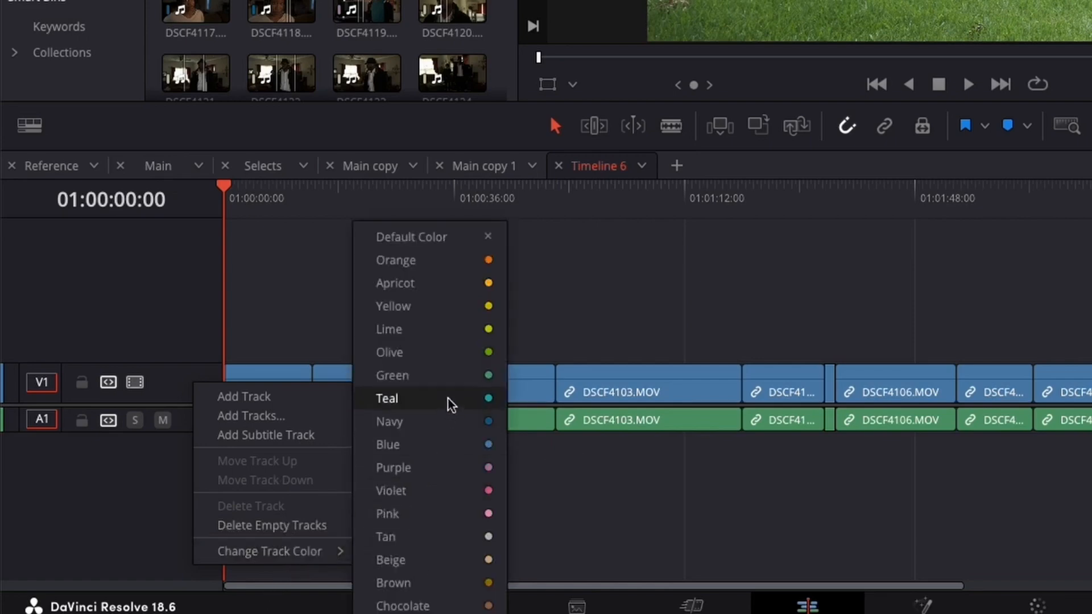
{"action": "left_click", "coordinate": [487, 260]}
{"action": "left_click", "coordinate": [453, 300]}
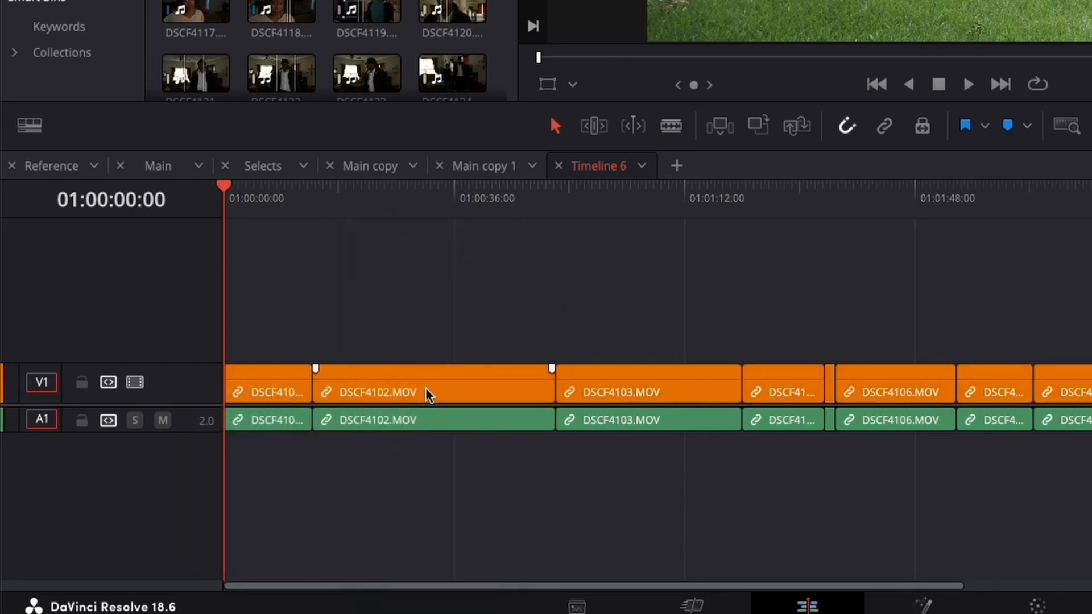
Move the DSCF4102 clip up to track V2 and back down to V1.
{"action": "left_click_drag", "start_coordinate": [428, 394], "coordinate": [428, 349]}
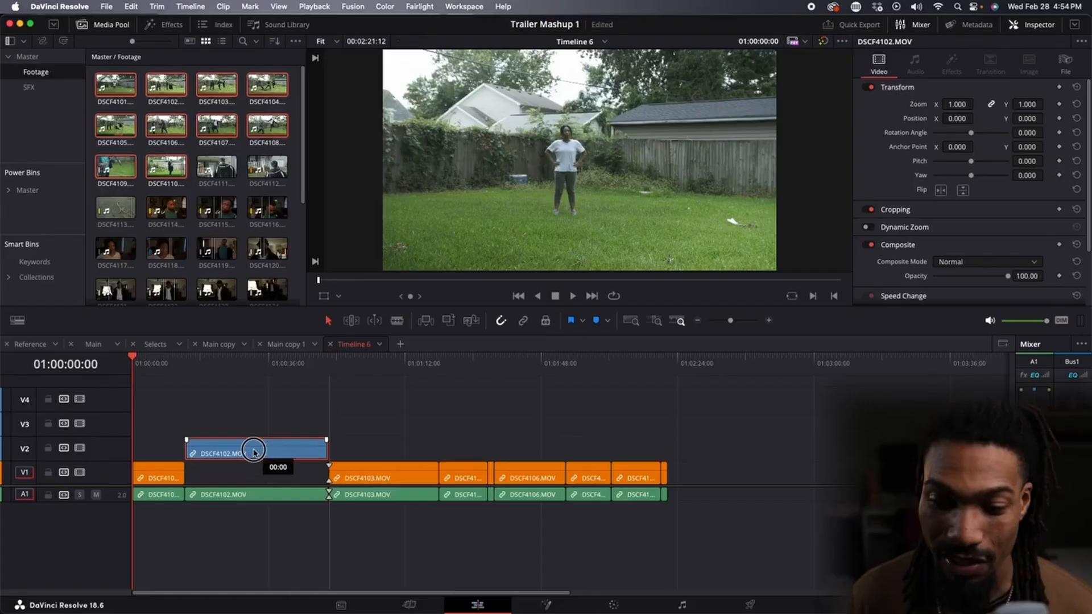
{"action": "left_click_drag", "start_coordinate": [254, 452], "coordinate": [253, 453]}
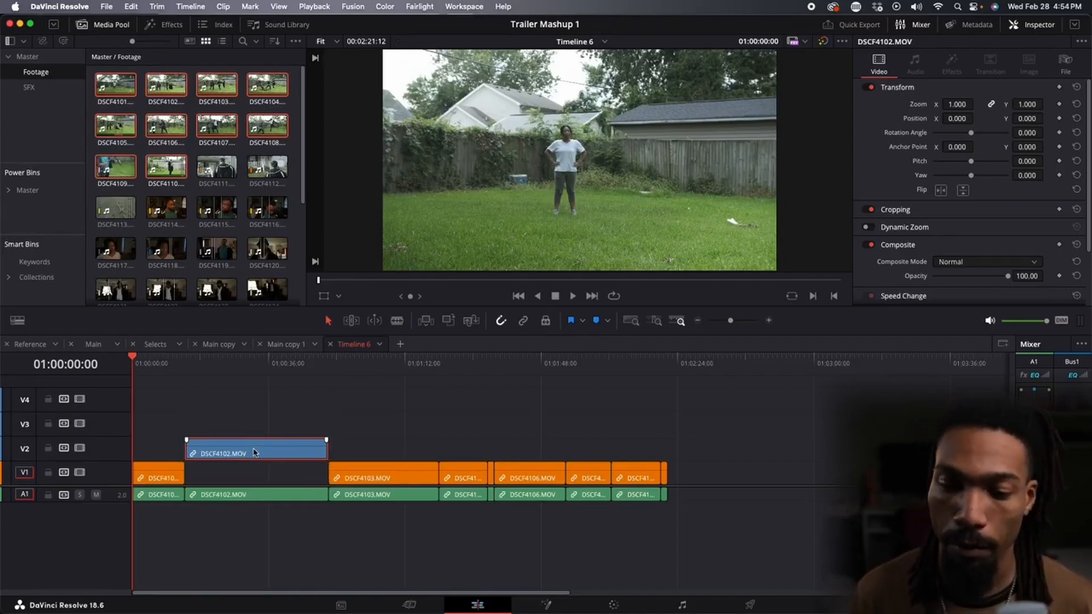
{"action": "left_click_drag", "start_coordinate": [253, 452], "coordinate": [238, 479]}
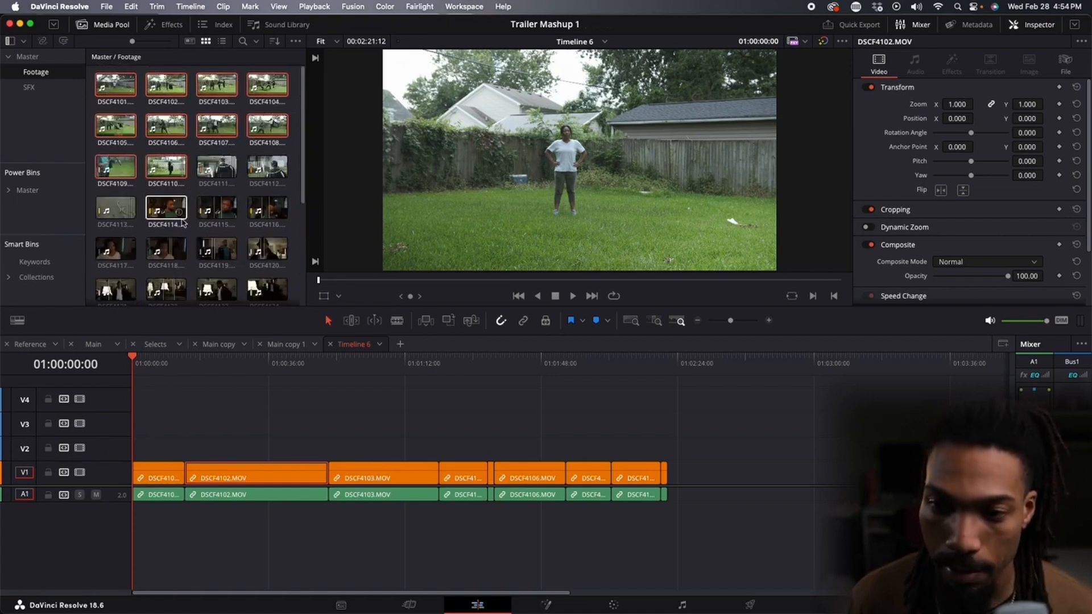
Place DSCF4114 from the media pool onto track V2 at the start of the timeline.
{"action": "left_click", "coordinate": [166, 211]}
{"action": "left_click_drag", "start_coordinate": [166, 212], "coordinate": [449, 320]}
{"action": "mouse_move", "coordinate": [584, 258]}
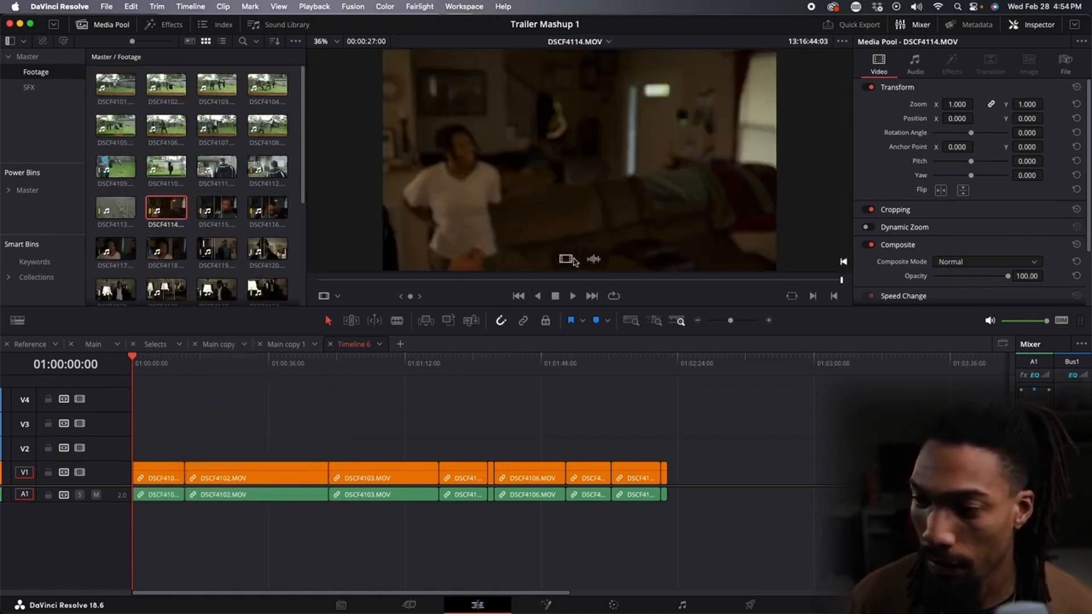
{"action": "left_click_drag", "start_coordinate": [575, 261], "coordinate": [142, 452]}
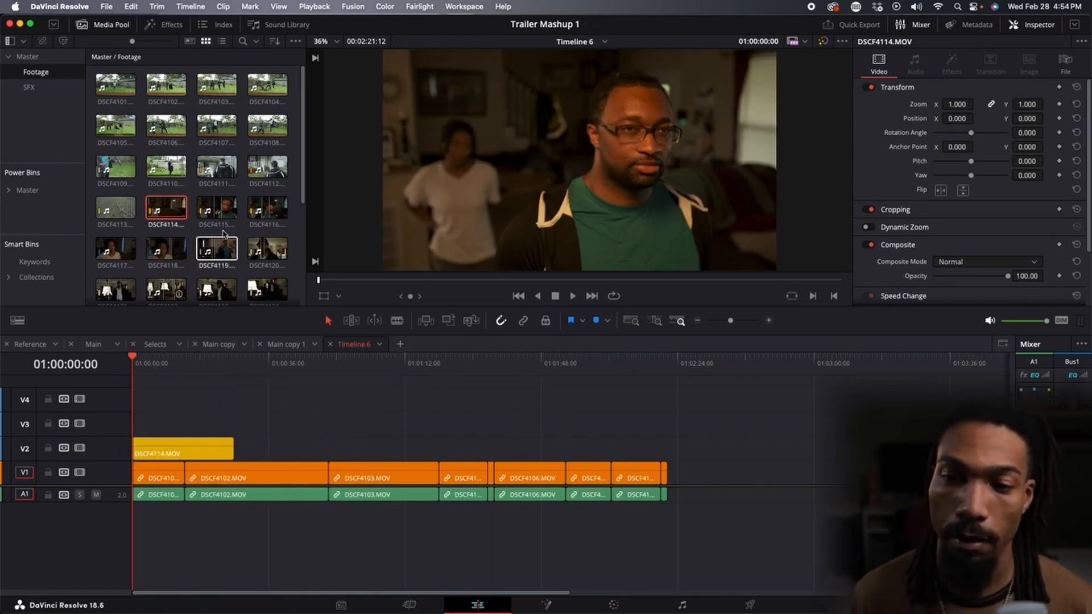
Change the V2 track color to Olive.
{"action": "scroll", "coordinate": [228, 225], "scroll_direction": "down", "scroll_amount": 3}
{"action": "scroll", "coordinate": [227, 225], "scroll_direction": "up", "scroll_amount": 3}
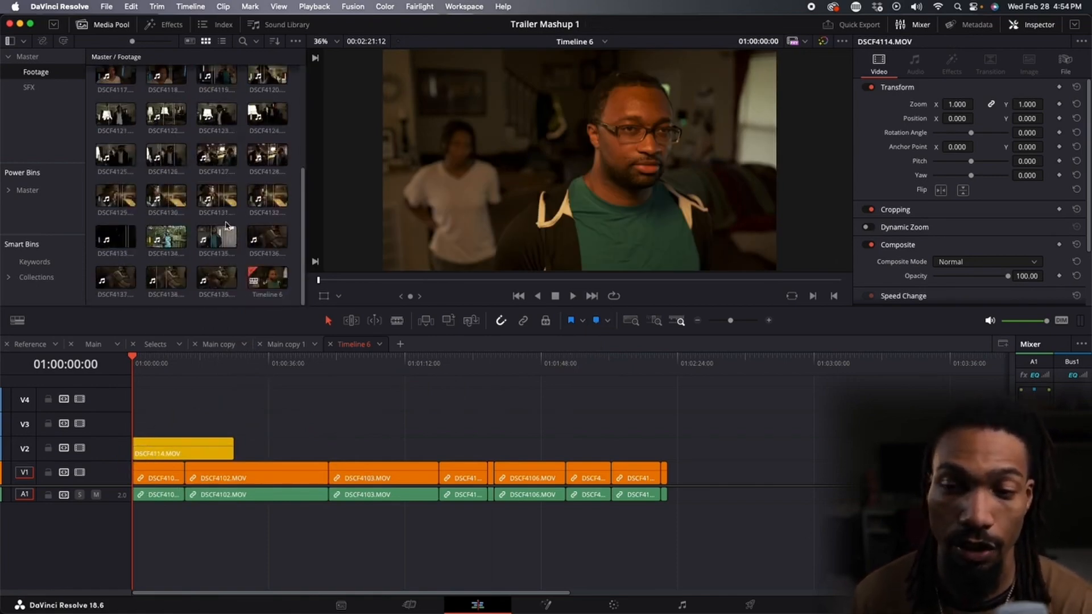
{"action": "right_click", "coordinate": [112, 453]}
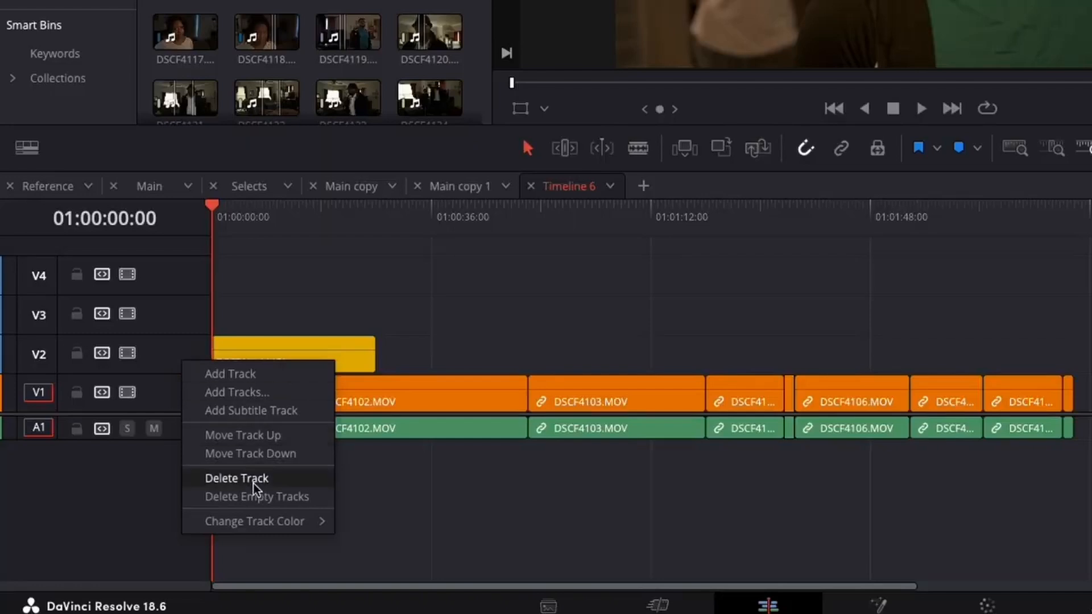
{"action": "mouse_move", "coordinate": [175, 550]}
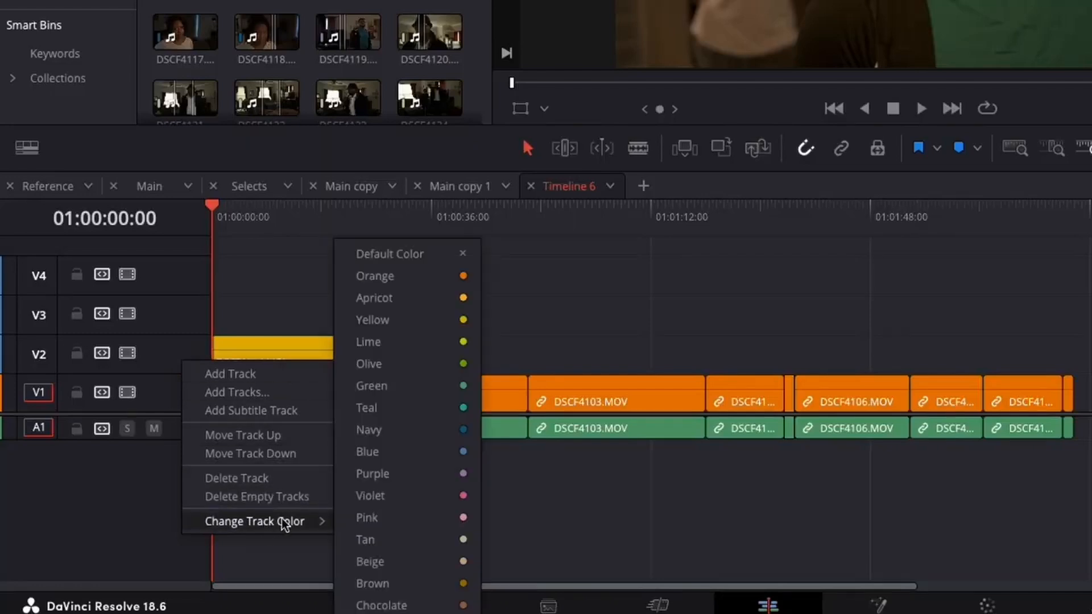
{"action": "left_click", "coordinate": [413, 368]}
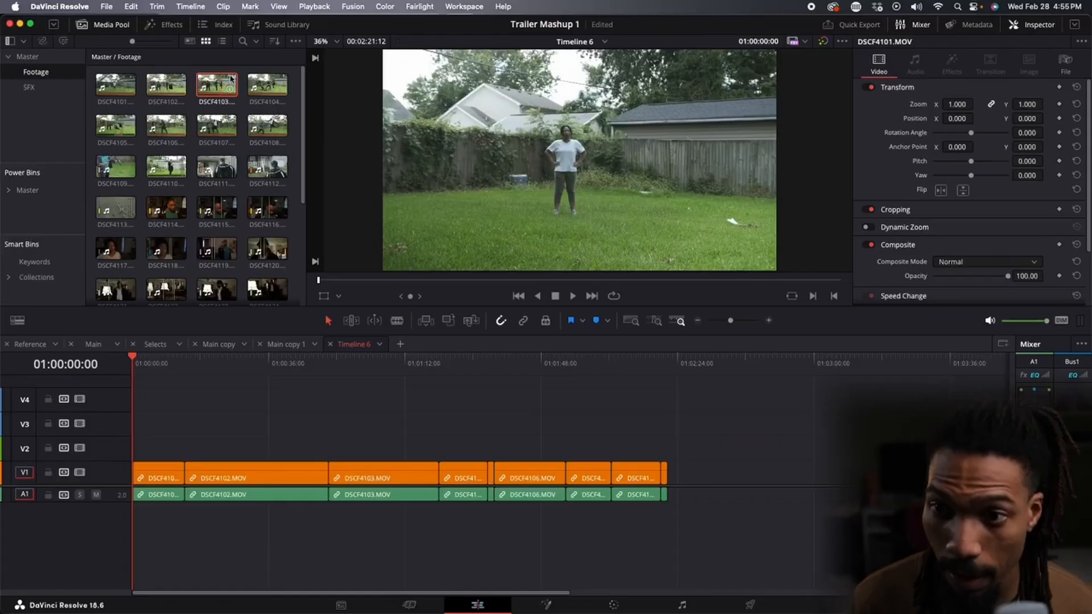
Drag DSCF4103 from the media pool onto V2 and set the selected timeline clip's color to Navy.
{"action": "left_click_drag", "start_coordinate": [217, 84], "coordinate": [199, 441]}
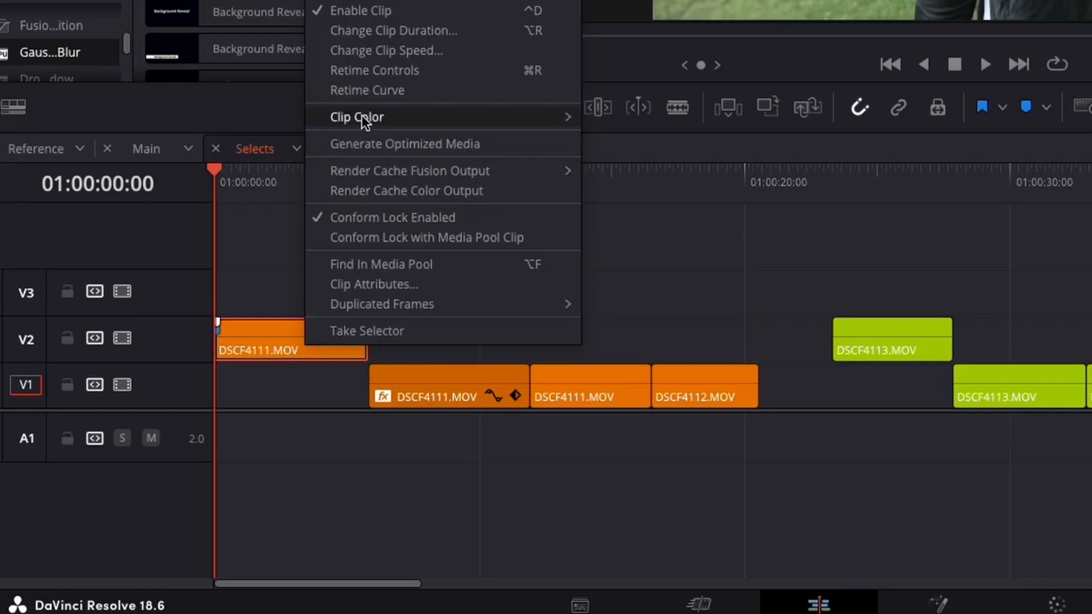
{"action": "mouse_move", "coordinate": [362, 116]}
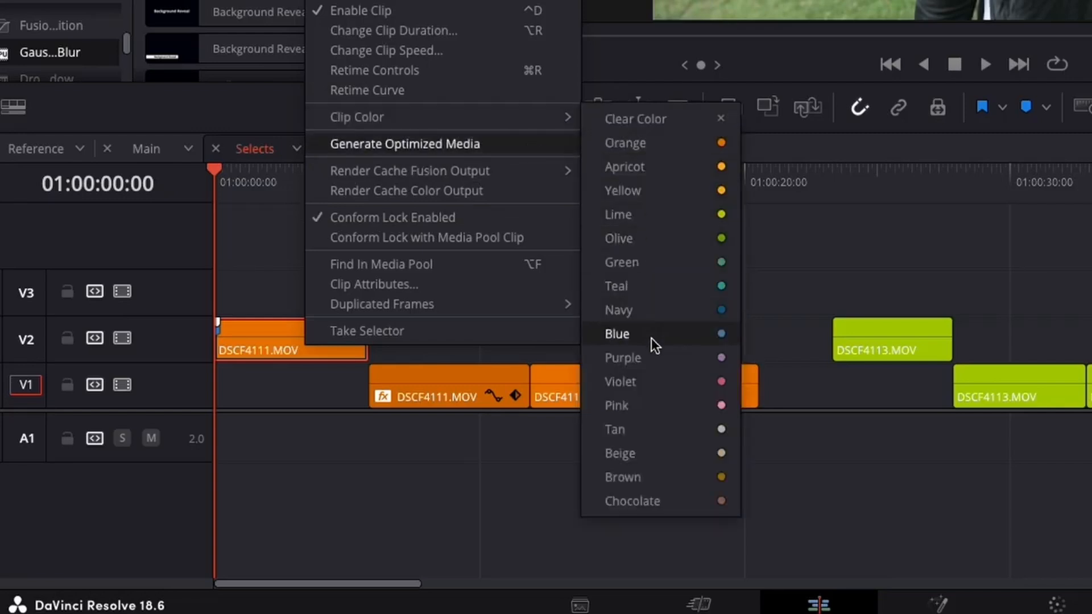
{"action": "left_click", "coordinate": [695, 311]}
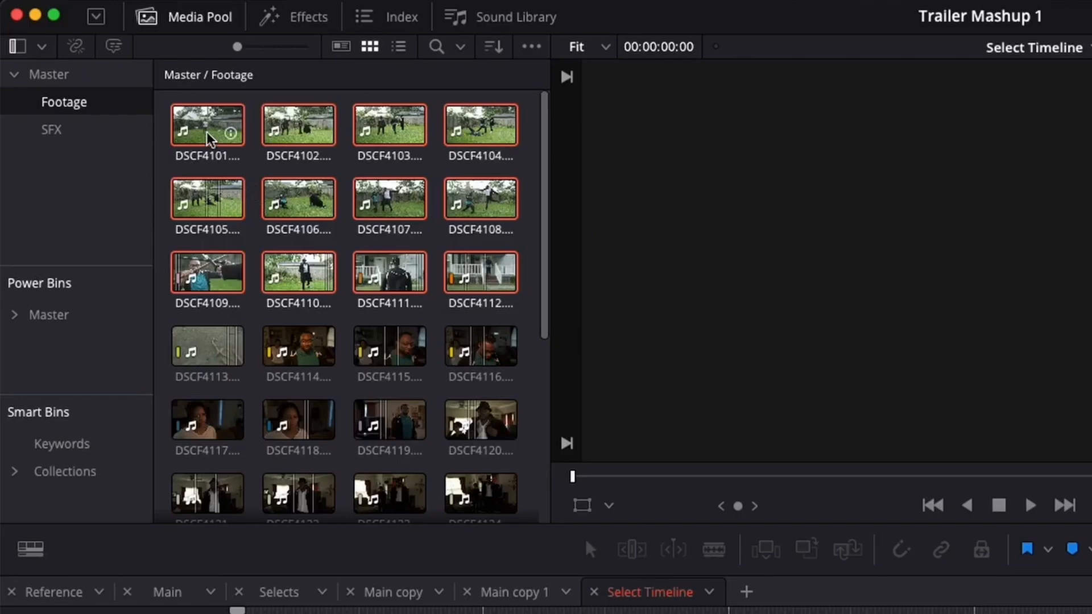
Set the clip color of the selected media pool clips to Teal.
{"action": "right_click", "coordinate": [209, 138]}
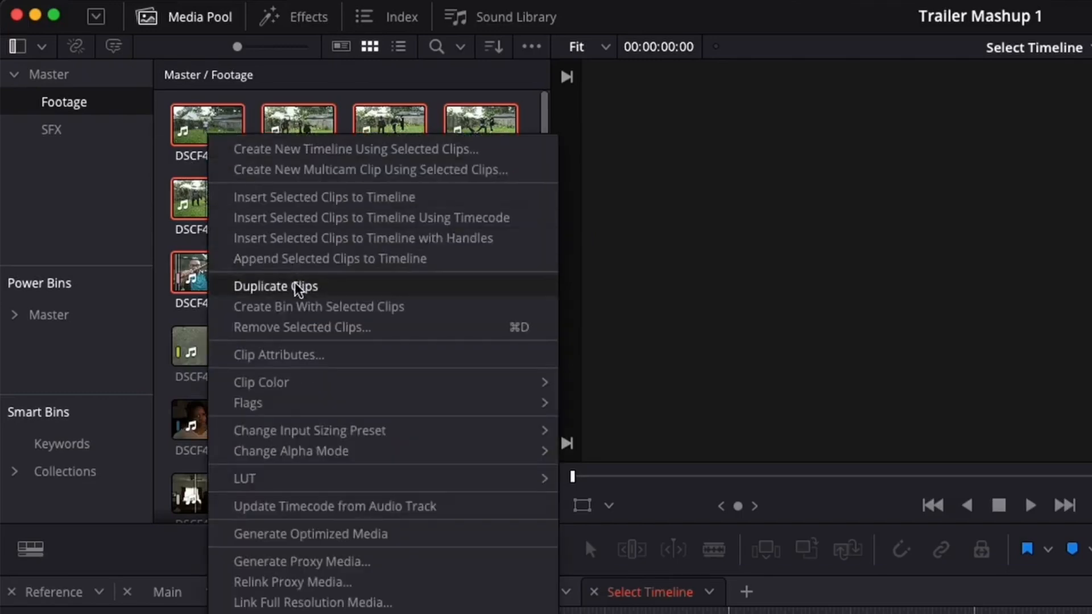
{"action": "mouse_move", "coordinate": [519, 383]}
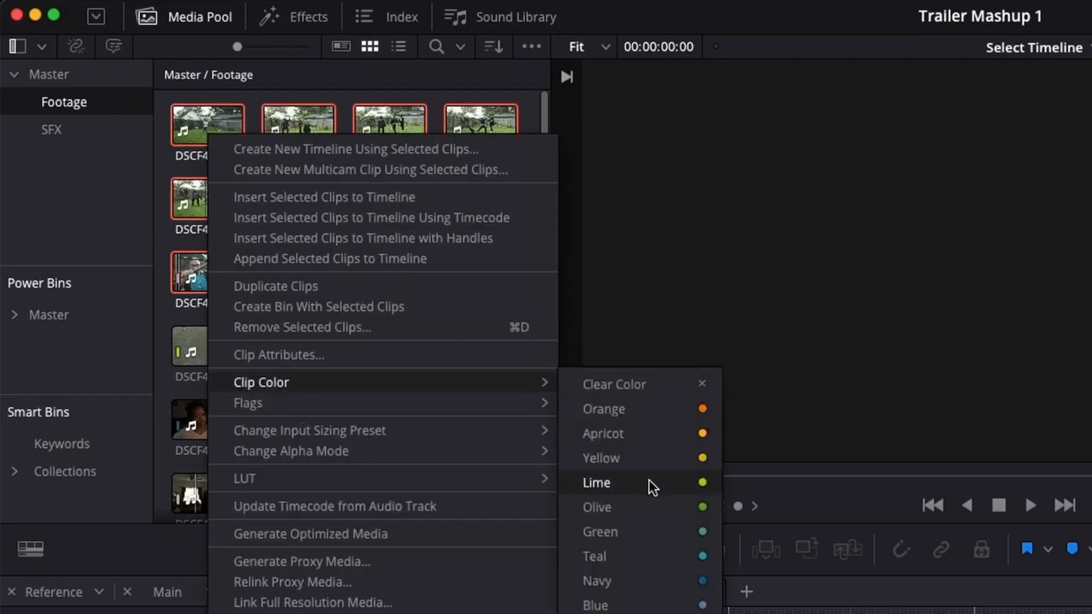
{"action": "left_click", "coordinate": [649, 558]}
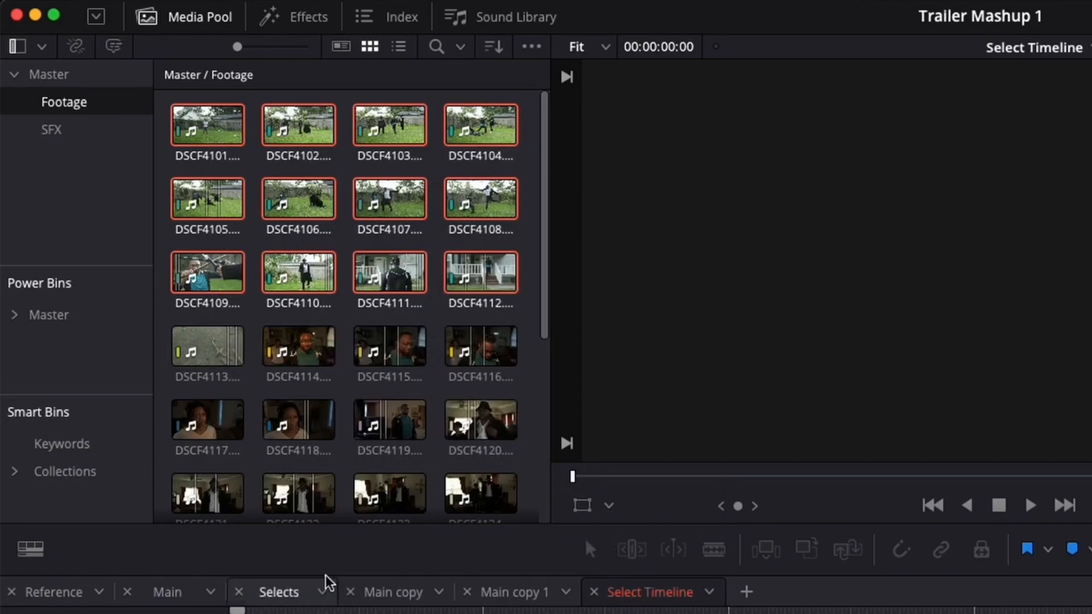
Place DSCF4126 from the media pool onto track V2 at the playhead.
{"action": "left_click", "coordinate": [353, 476]}
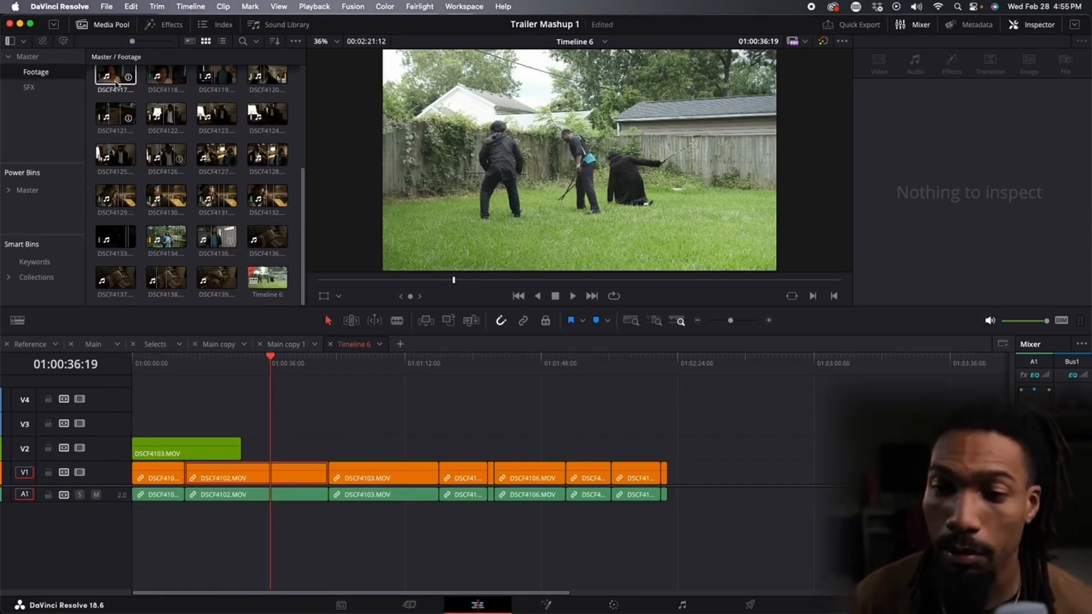
{"action": "left_click_drag", "start_coordinate": [166, 156], "coordinate": [649, 431]}
{"action": "left_click_drag", "start_coordinate": [757, 475], "coordinate": [742, 442]}
{"action": "left_click_drag", "start_coordinate": [756, 479], "coordinate": [288, 451]}
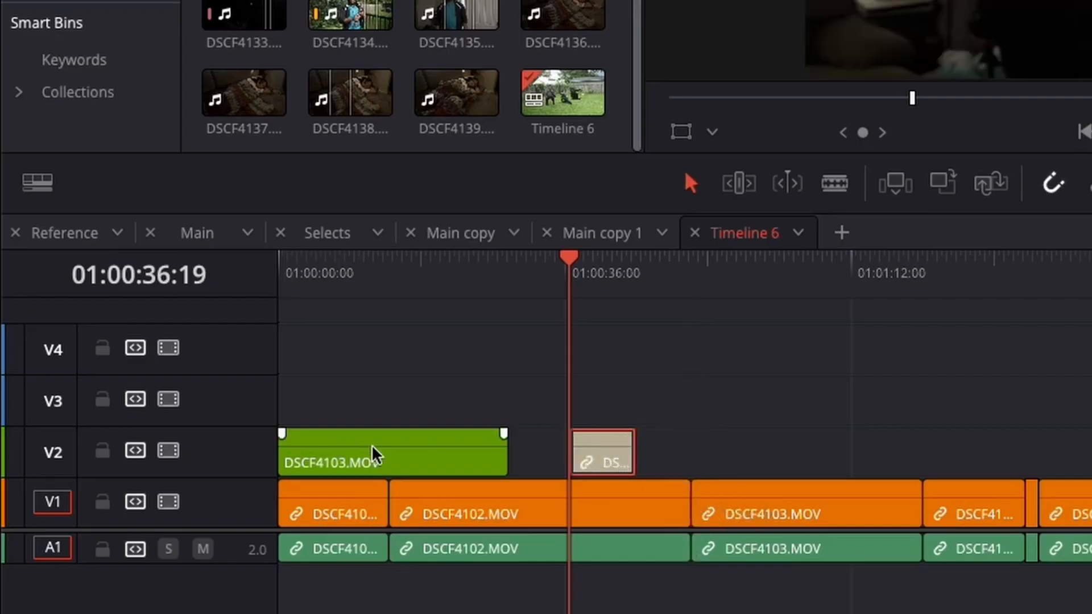
Move the DSCF4103 clip from V2 up to track V3.
{"action": "left_click_drag", "start_coordinate": [372, 446], "coordinate": [374, 399]}
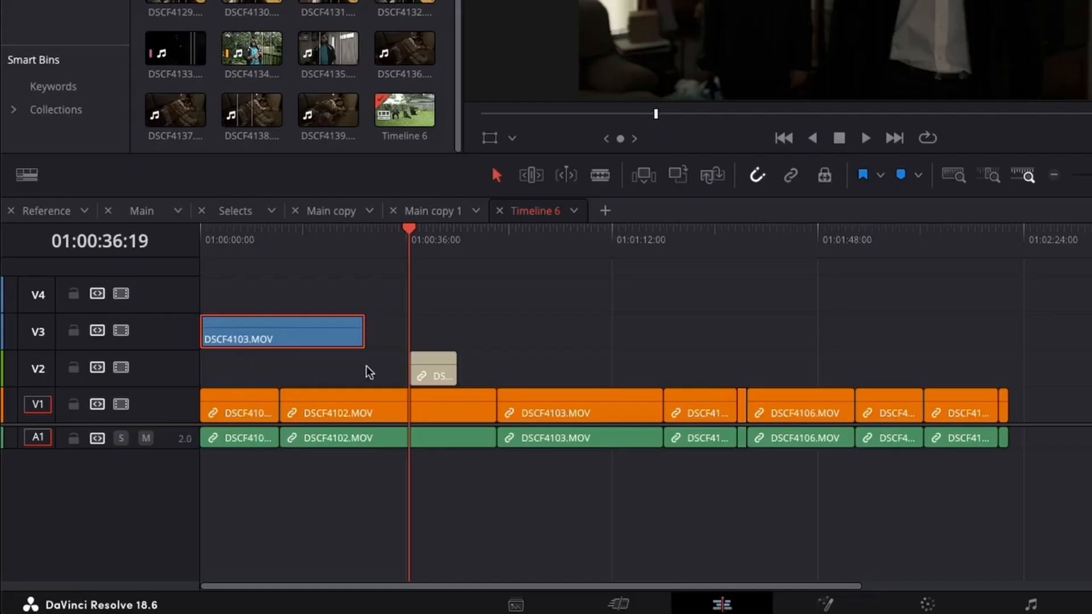
{"action": "left_click_drag", "start_coordinate": [591, 457], "coordinate": [555, 464]}
{"action": "left_click_drag", "start_coordinate": [399, 380], "coordinate": [400, 379]}
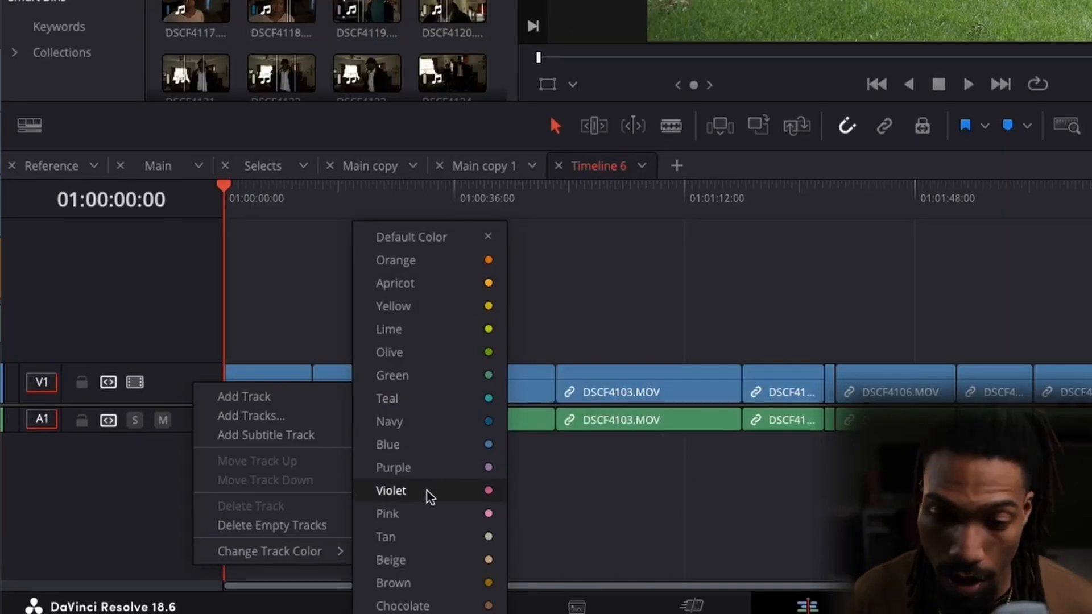
Move DSCF4103 down to track V2 and back up to V3.
{"action": "left_click", "coordinate": [469, 258]}
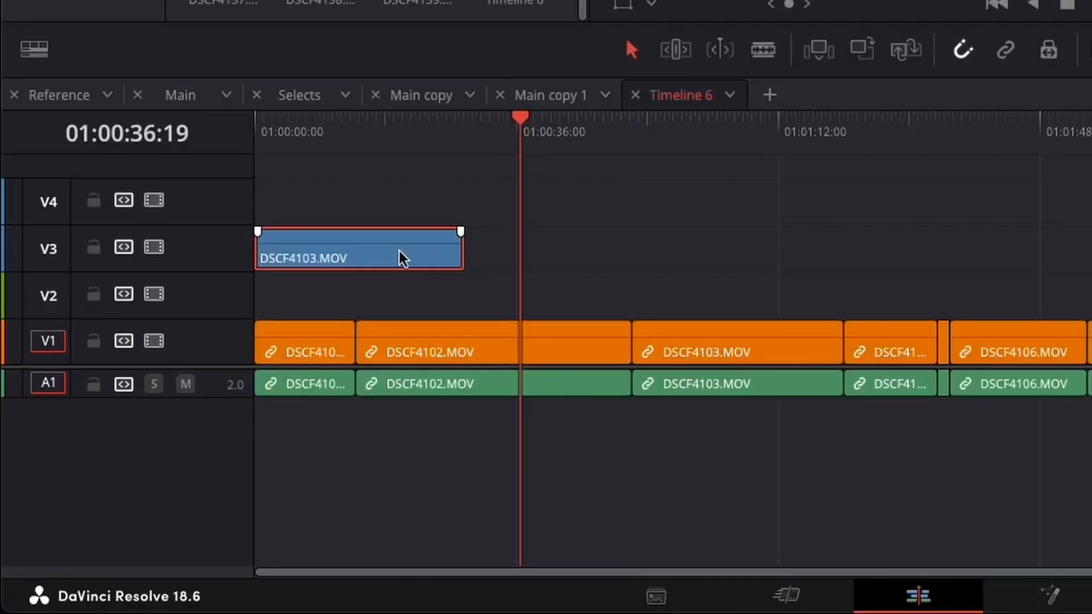
{"action": "left_click_drag", "start_coordinate": [398, 251], "coordinate": [391, 281]}
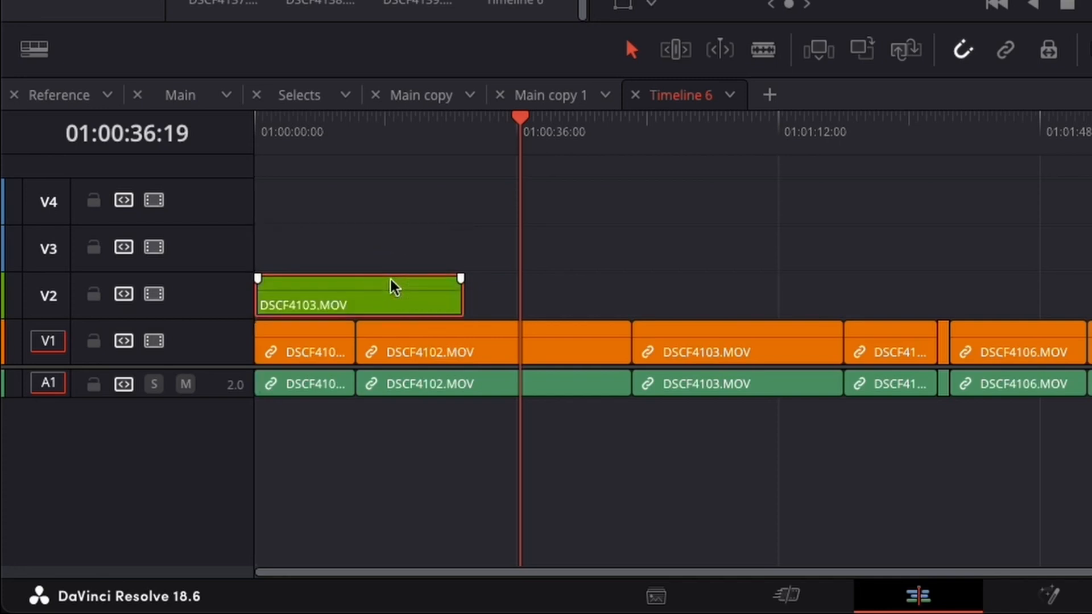
{"action": "left_click", "coordinate": [405, 247]}
{"action": "left_click", "coordinate": [436, 302]}
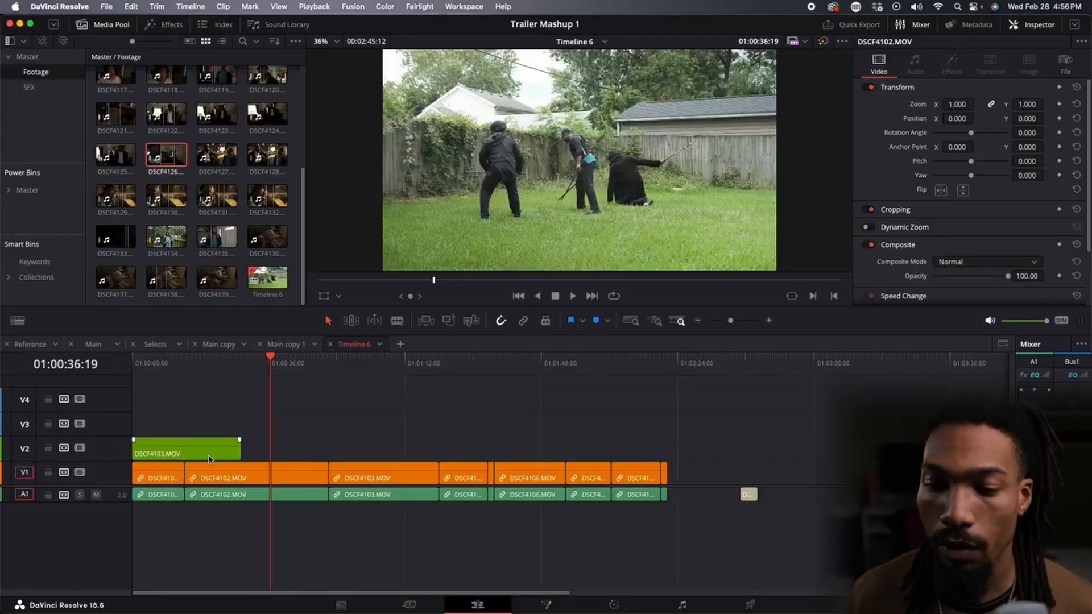
{"action": "left_click_drag", "start_coordinate": [209, 458], "coordinate": [192, 438]}
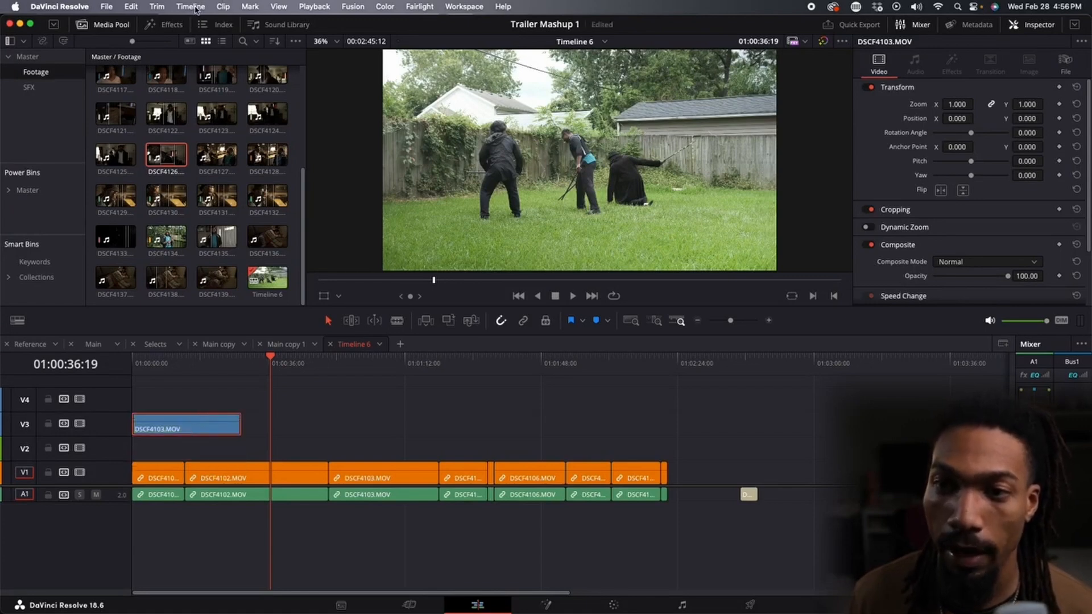
Open the Clip menu for the selected DSCF4103 clip.
{"action": "left_click", "coordinate": [218, 7]}
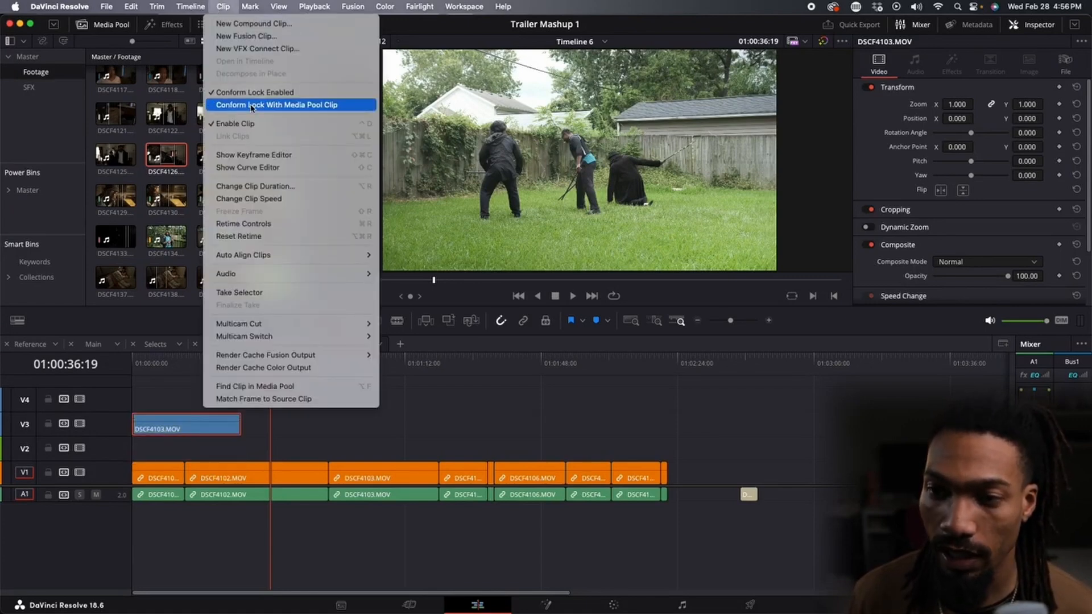
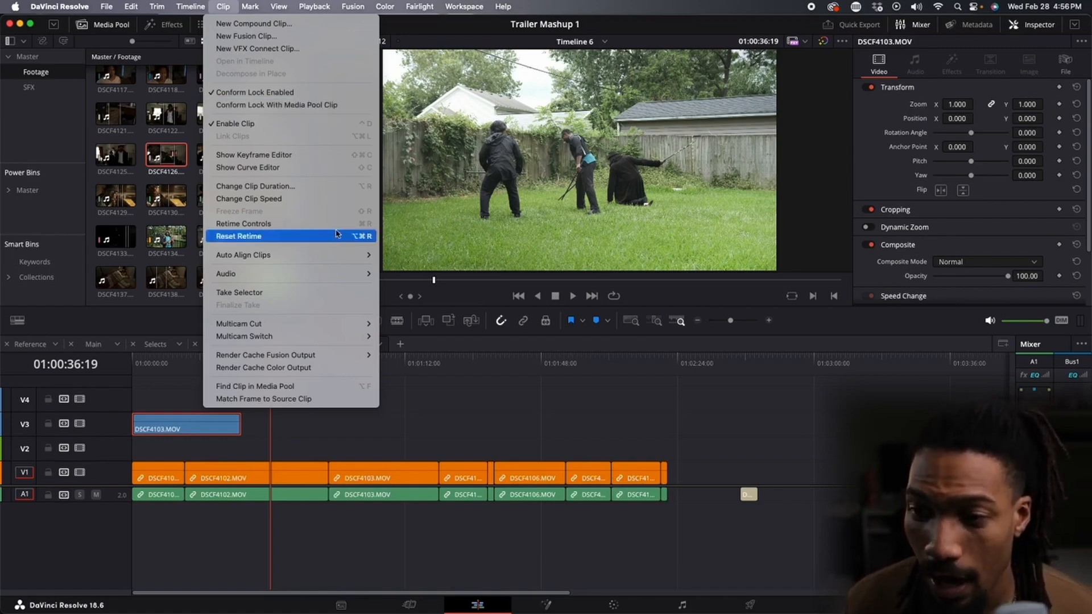
Select all timeline clips that have the Orange clip color.
{"action": "mouse_move", "coordinate": [192, 8]}
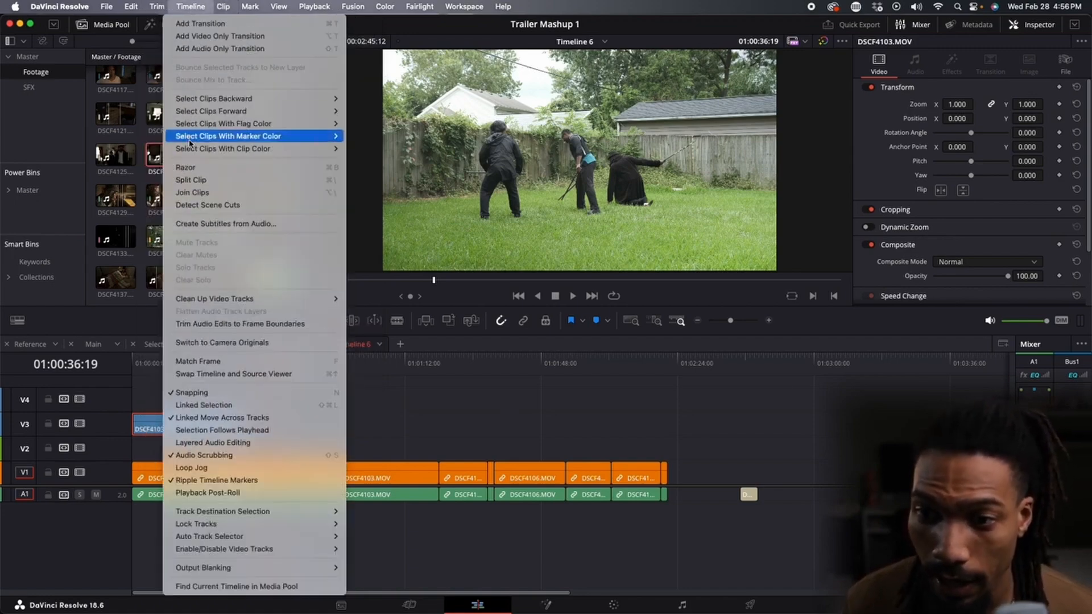
{"action": "mouse_move", "coordinate": [287, 149]}
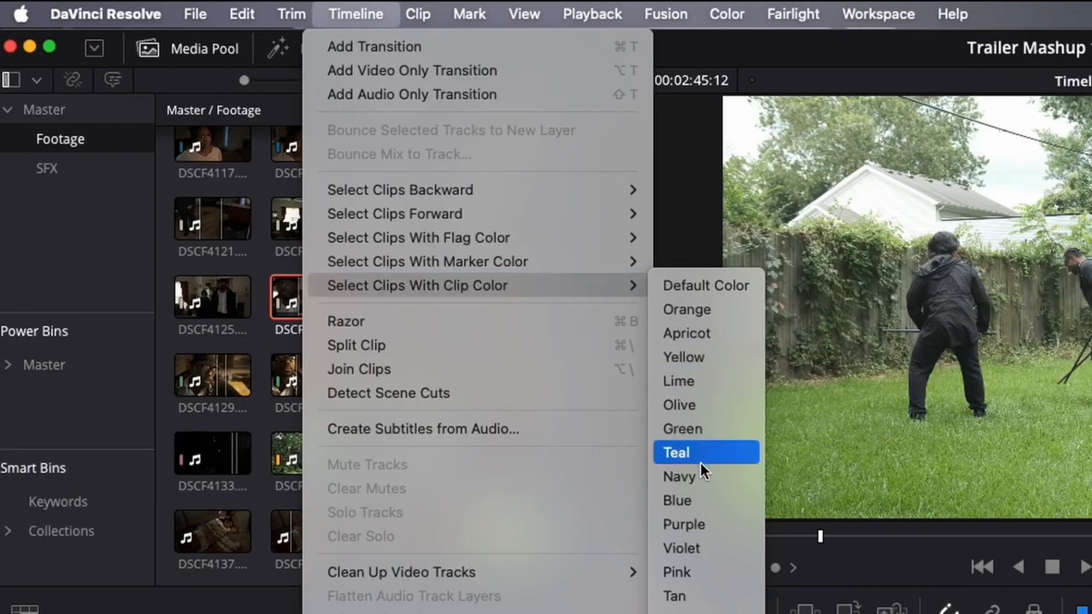
{"action": "left_click", "coordinate": [711, 311]}
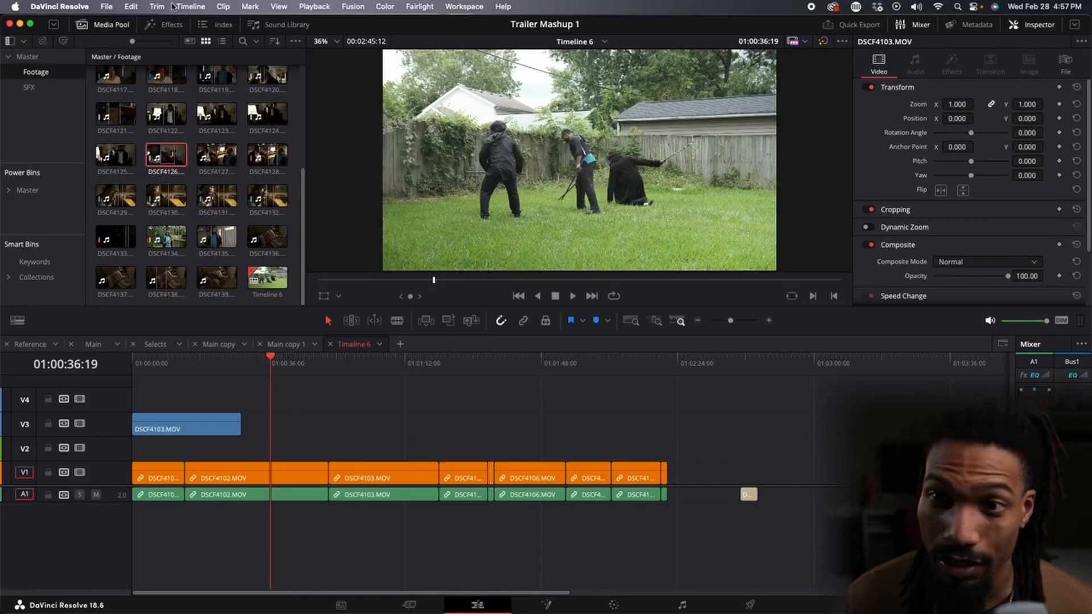
Select timeline clips by clip color again, choosing Apricot.
{"action": "left_click", "coordinate": [193, 8]}
{"action": "mouse_move", "coordinate": [241, 152]}
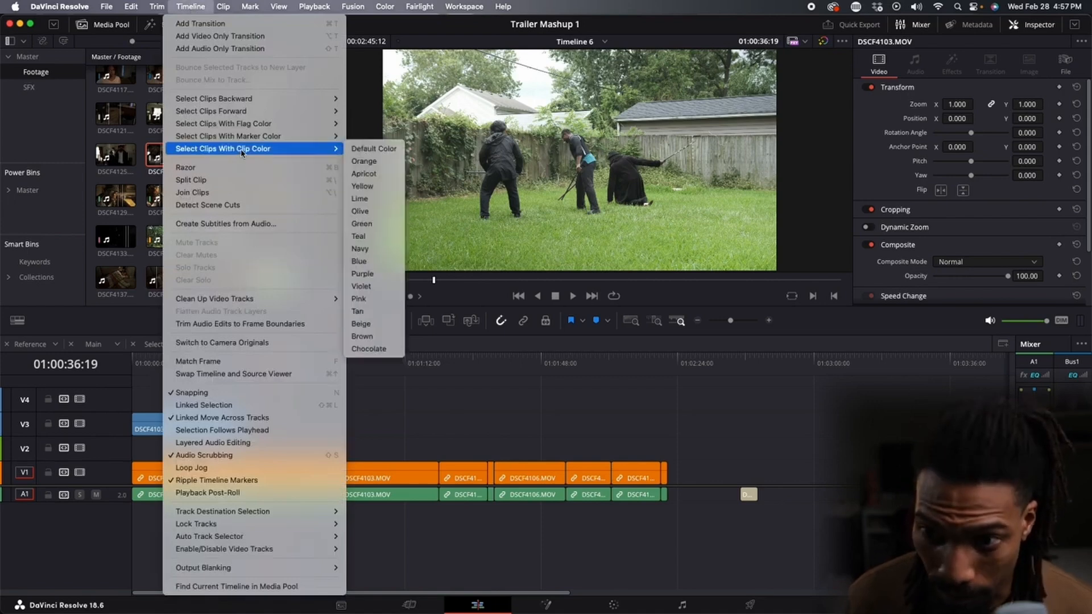
{"action": "left_click", "coordinate": [364, 174]}
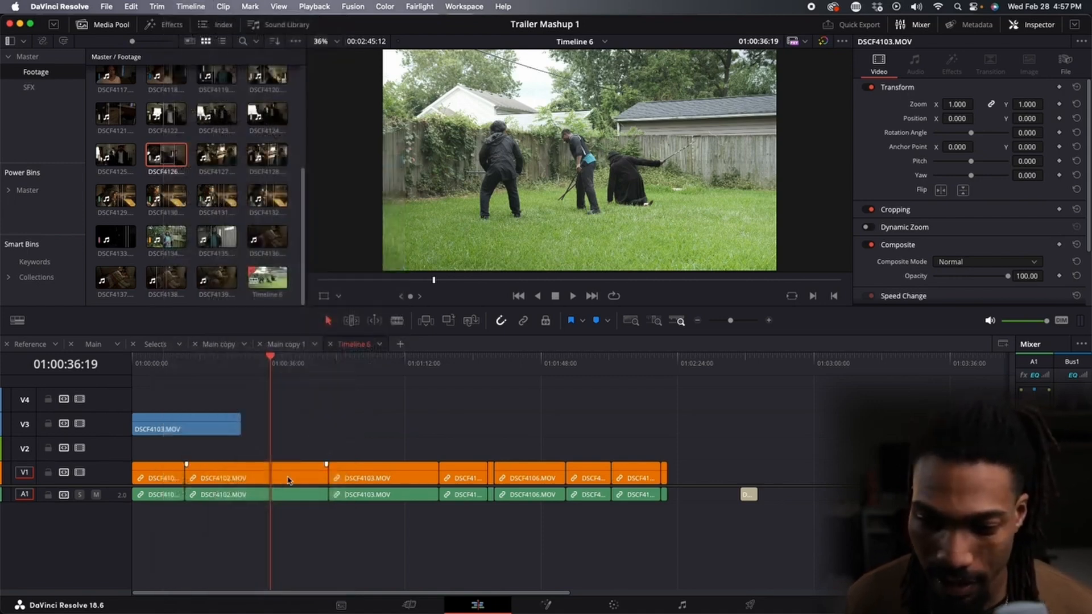
{"action": "left_click_drag", "start_coordinate": [288, 480], "coordinate": [356, 452]}
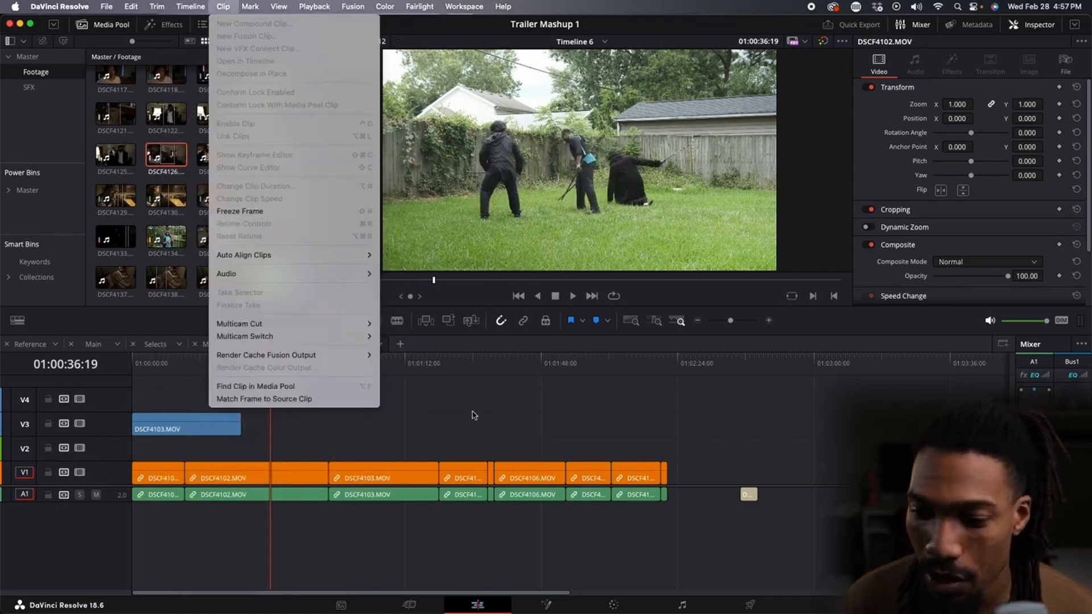
{"action": "left_click", "coordinate": [269, 479]}
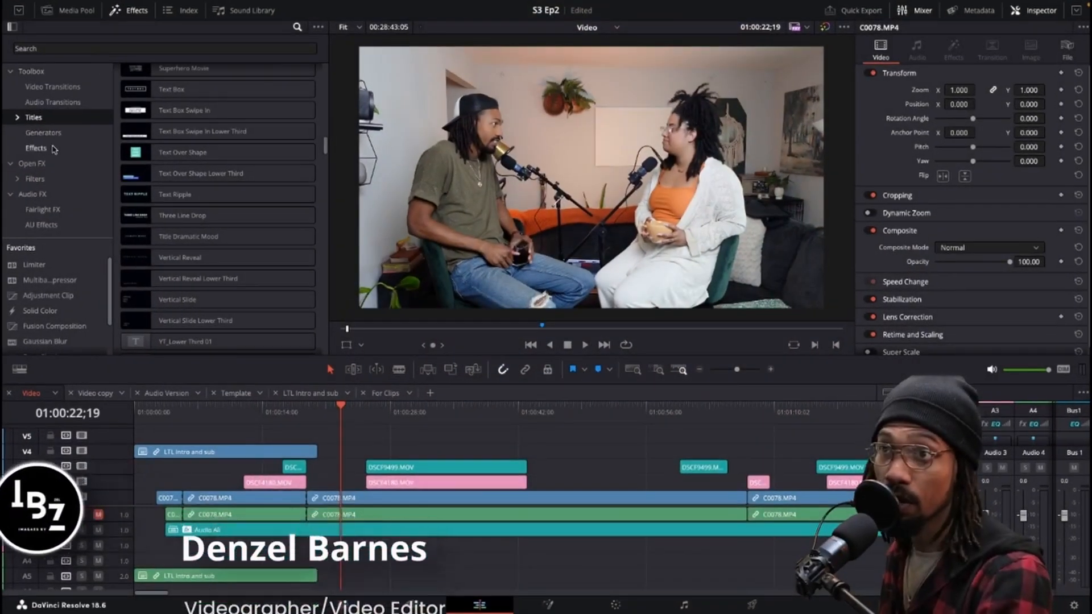
Add an Adjustment Clip from the effects library onto track V3.
{"action": "left_click", "coordinate": [36, 148]}
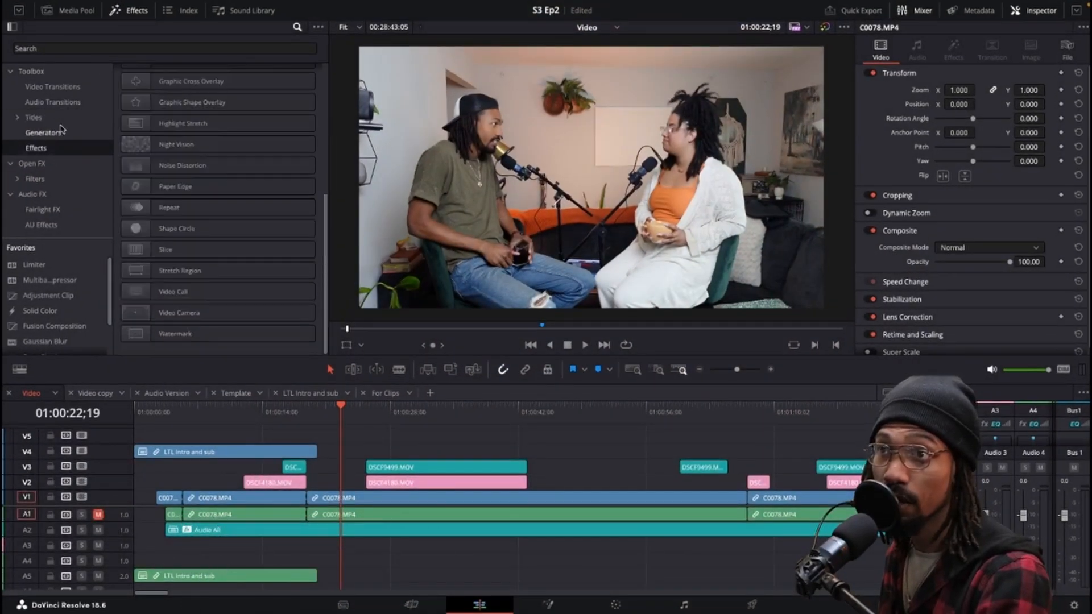
{"action": "scroll", "coordinate": [146, 149], "scroll_direction": "up", "scroll_amount": 3}
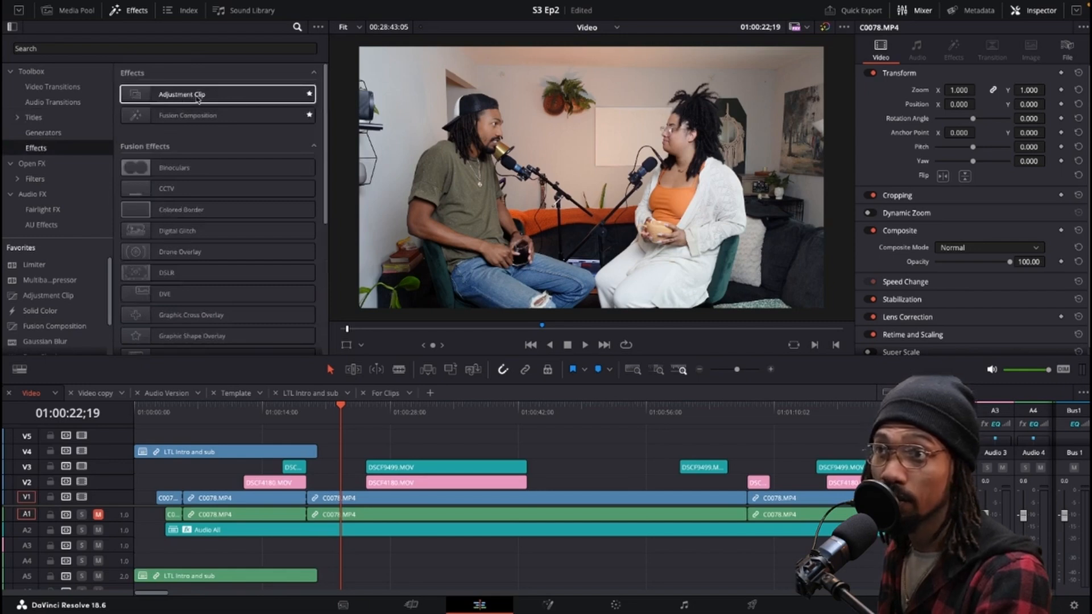
{"action": "left_click_drag", "start_coordinate": [203, 100], "coordinate": [580, 467]}
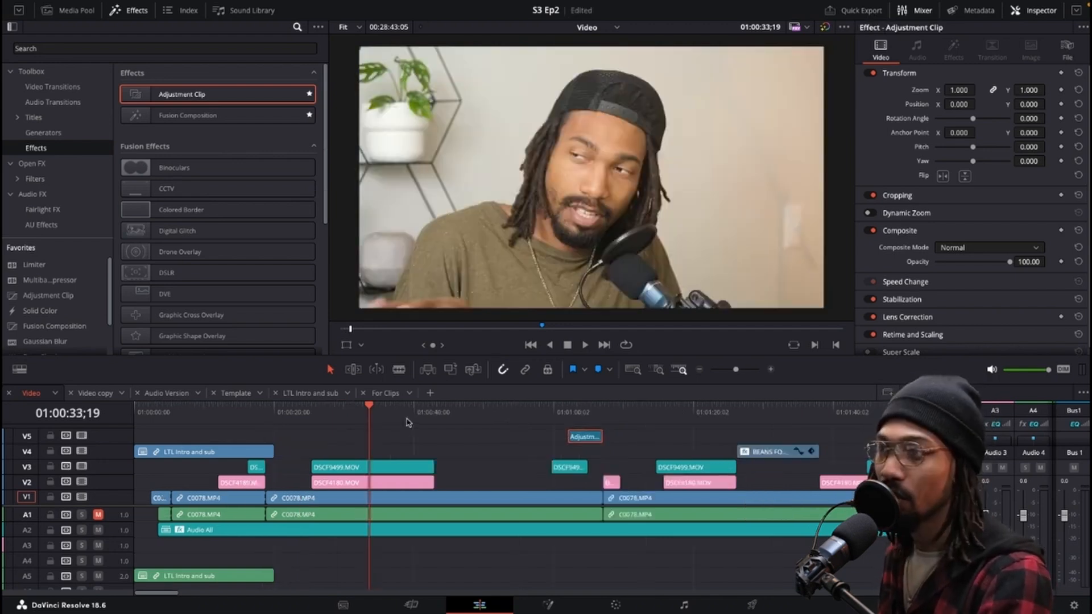
Move the Adjustment Clip down onto track V2 beside the playhead, with a second adjustment clip following it.
{"action": "left_click_drag", "start_coordinate": [407, 422], "coordinate": [462, 422]}
{"action": "key", "text": "super+equal"}
{"action": "key", "text": "super+equal"}
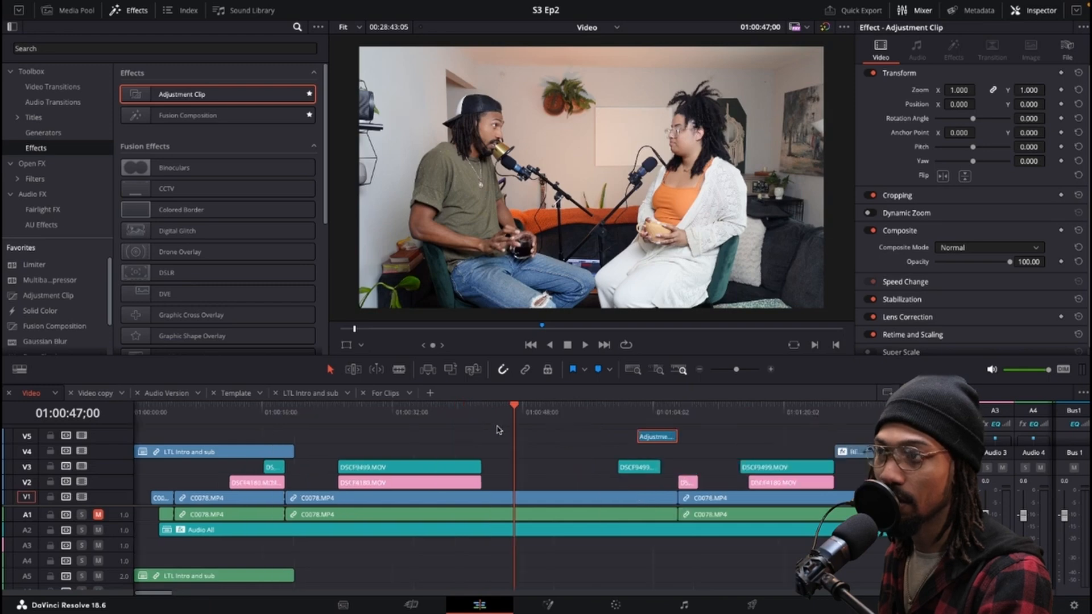
{"action": "left_click_drag", "start_coordinate": [439, 414], "coordinate": [497, 412]}
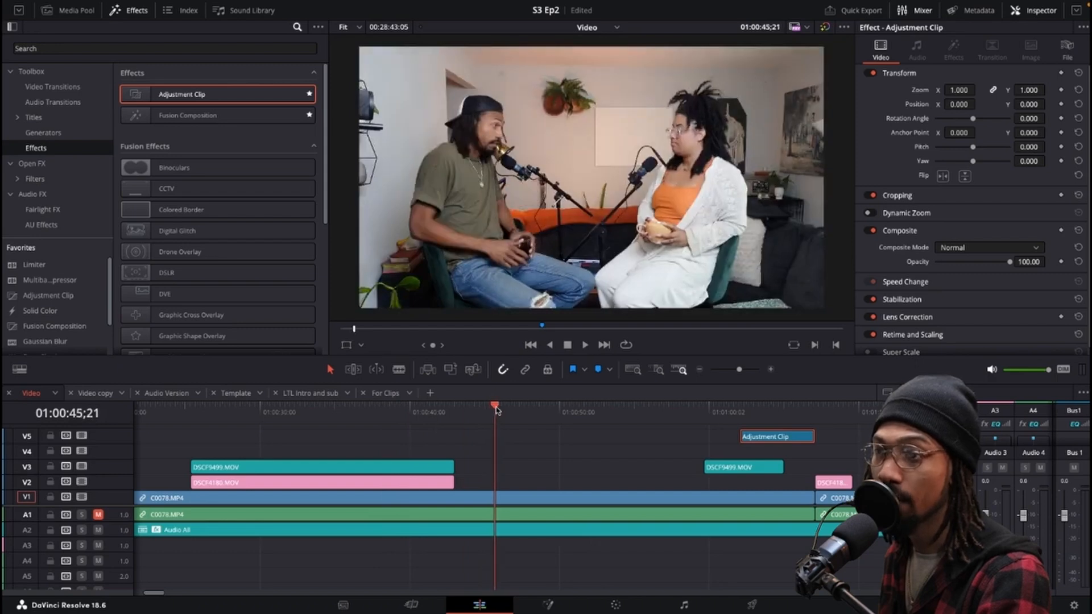
{"action": "scroll", "coordinate": [515, 417], "scroll_direction": "down", "scroll_amount": 4}
{"action": "scroll", "coordinate": [516, 417], "scroll_direction": "up", "scroll_amount": 4}
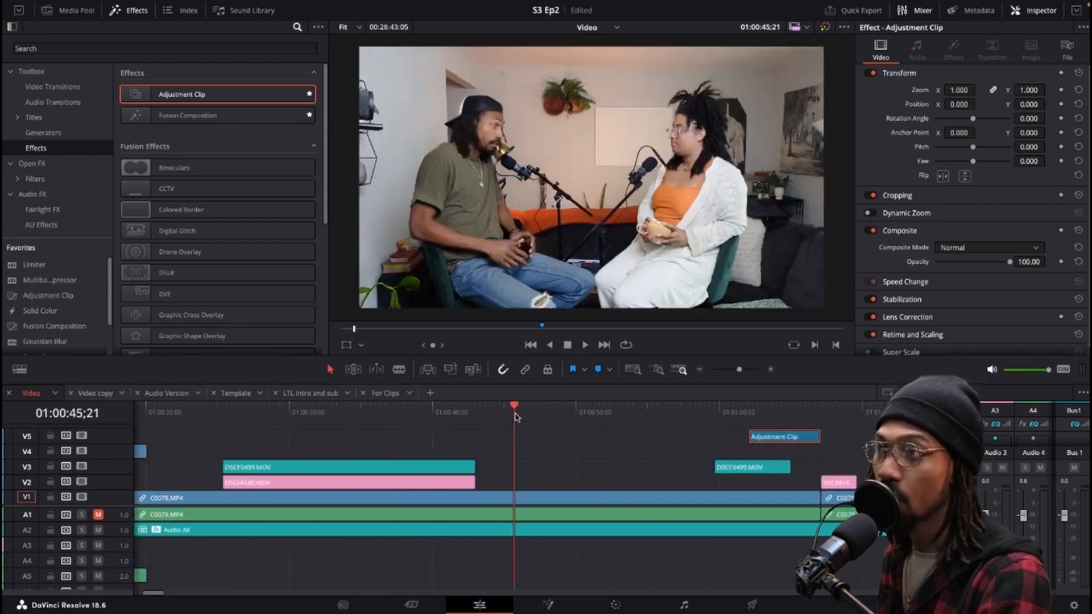
{"action": "left_click_drag", "start_coordinate": [766, 438], "coordinate": [628, 481]}
{"action": "left_click", "coordinate": [535, 483]}
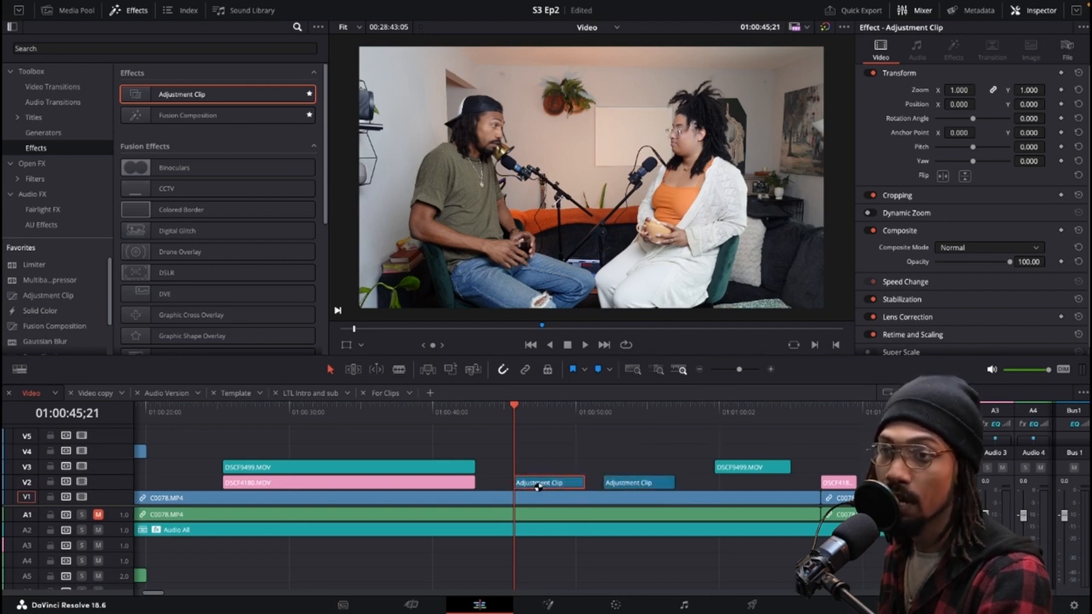
Set the first adjustment clip on V2 to the Yellow clip color.
{"action": "right_click", "coordinate": [535, 486]}
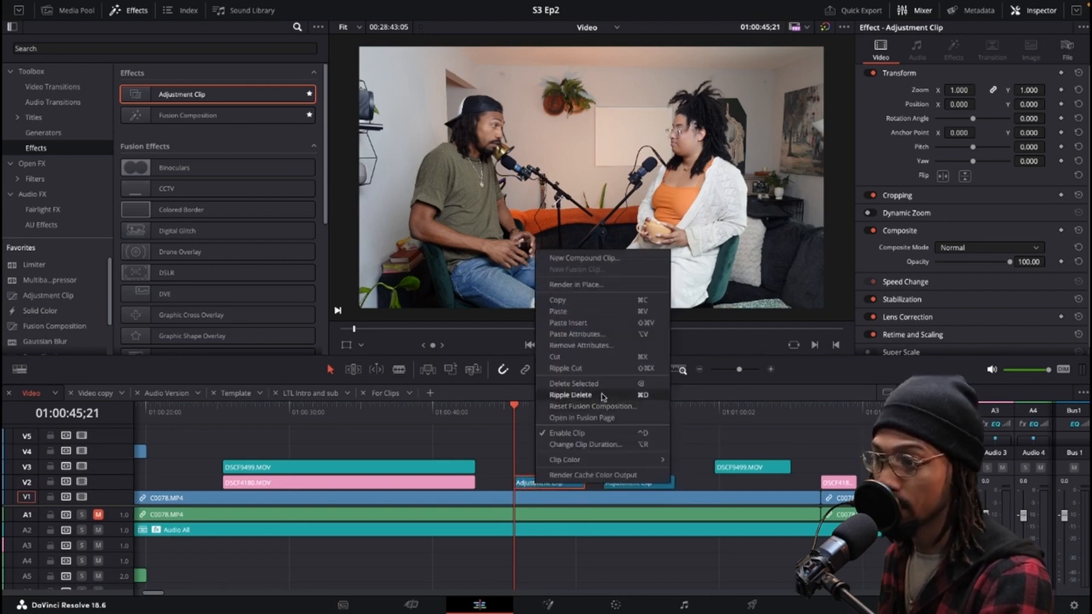
{"action": "mouse_move", "coordinate": [568, 460]}
{"action": "left_click", "coordinate": [717, 430]}
{"action": "left_click", "coordinate": [604, 412]}
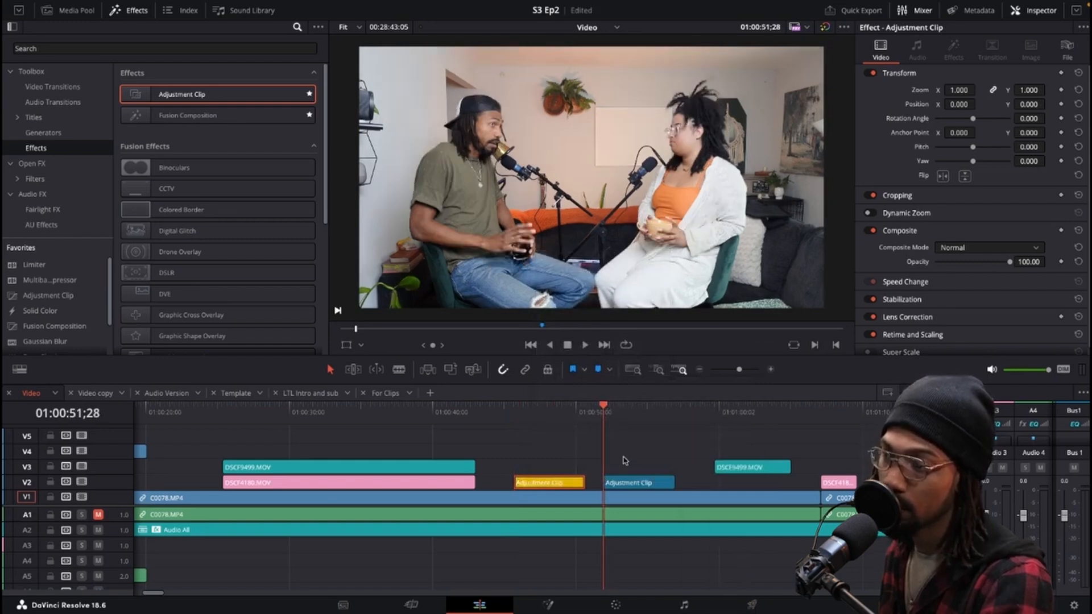
Give the second adjustment clip on V2 a beige clip color.
{"action": "left_click", "coordinate": [624, 483]}
{"action": "right_click", "coordinate": [624, 483]}
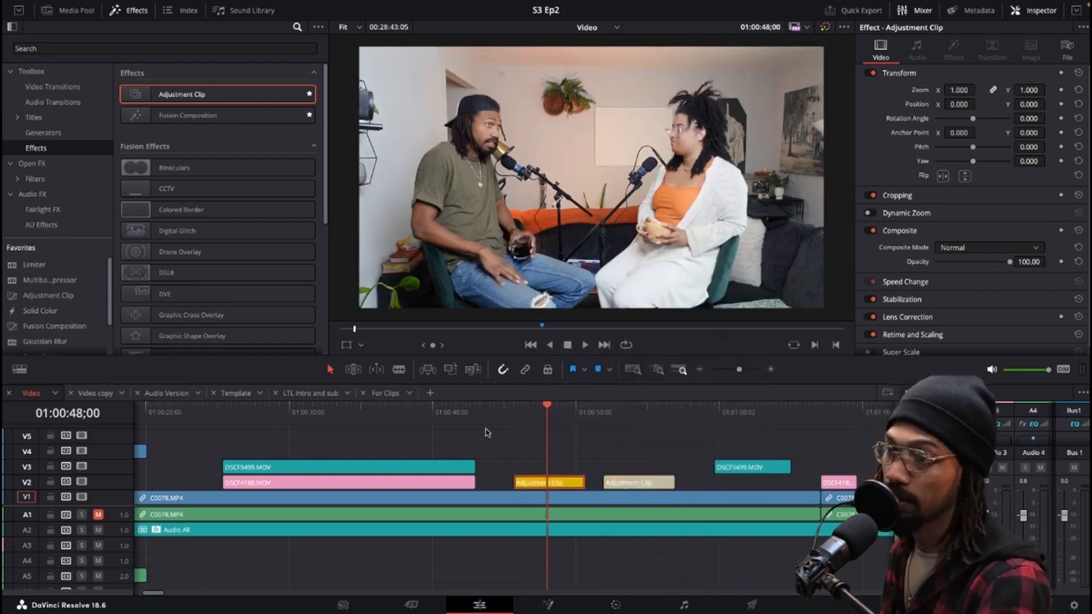
{"action": "left_click", "coordinate": [424, 415]}
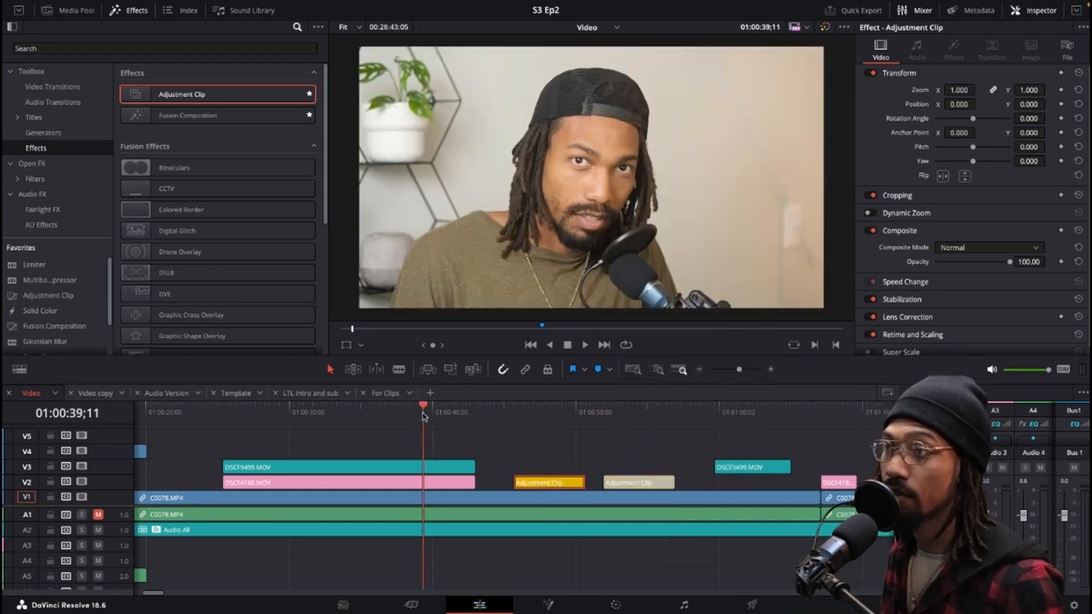
{"action": "left_click", "coordinate": [528, 413]}
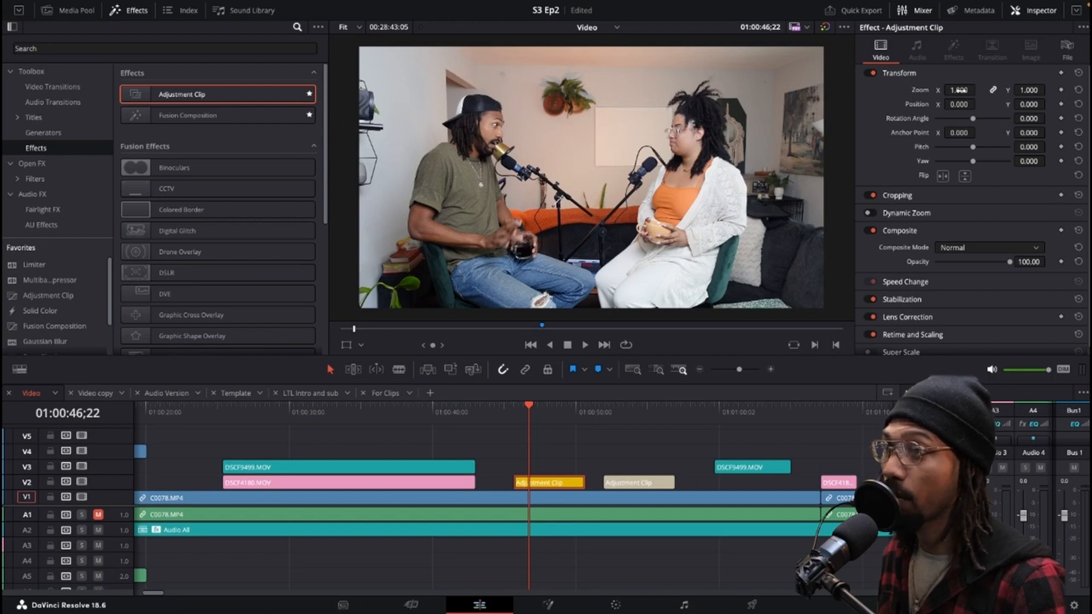
Punch in with the first adjustment clip: zoom to about 2.29 and reposition the frame onto the man.
{"action": "left_click_drag", "start_coordinate": [959, 90], "coordinate": [1032, 104]}
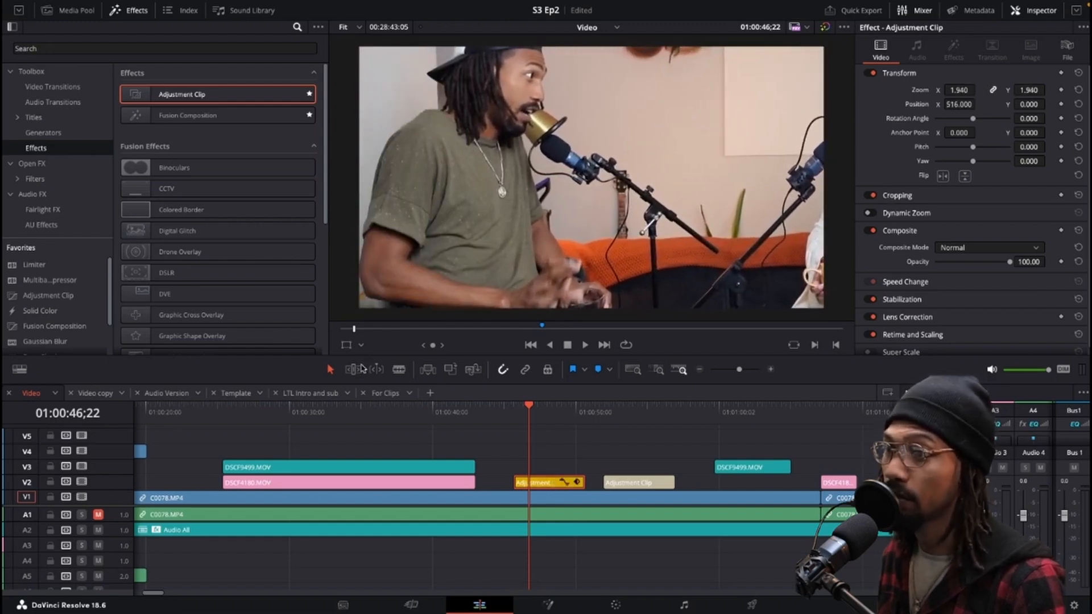
{"action": "left_click", "coordinate": [347, 348]}
{"action": "left_click_drag", "start_coordinate": [532, 186], "coordinate": [589, 233]}
{"action": "left_click_drag", "start_coordinate": [958, 90], "coordinate": [958, 90]}
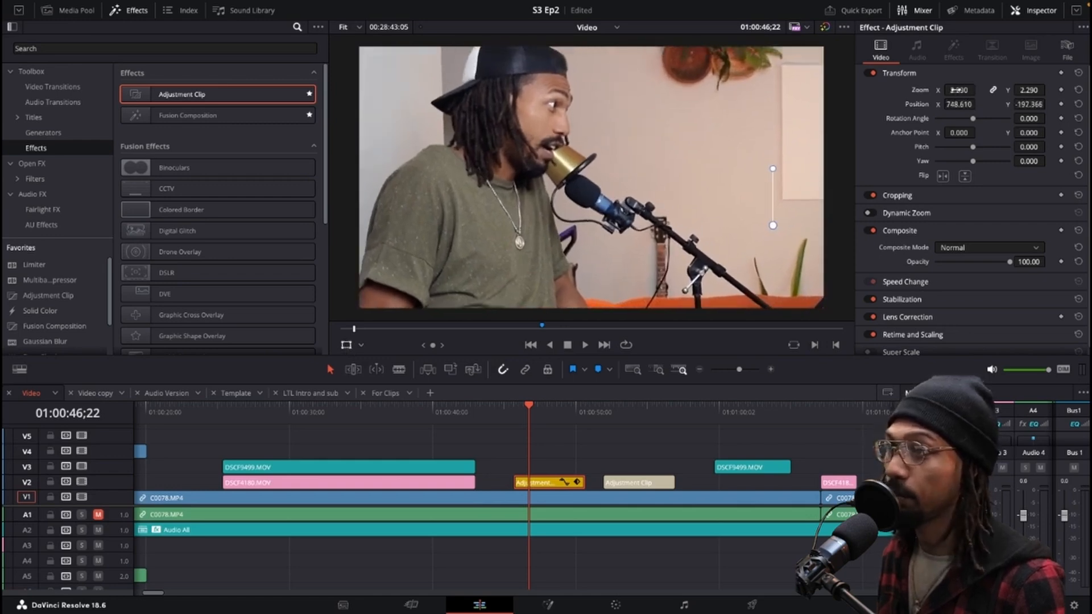
{"action": "left_click_drag", "start_coordinate": [629, 165], "coordinate": [688, 181]}
Punch in with the second adjustment clip: zoom to about 2.49 and reposition the frame onto the woman.
{"action": "left_click_drag", "start_coordinate": [576, 417], "coordinate": [630, 414]}
{"action": "left_click", "coordinate": [651, 484]}
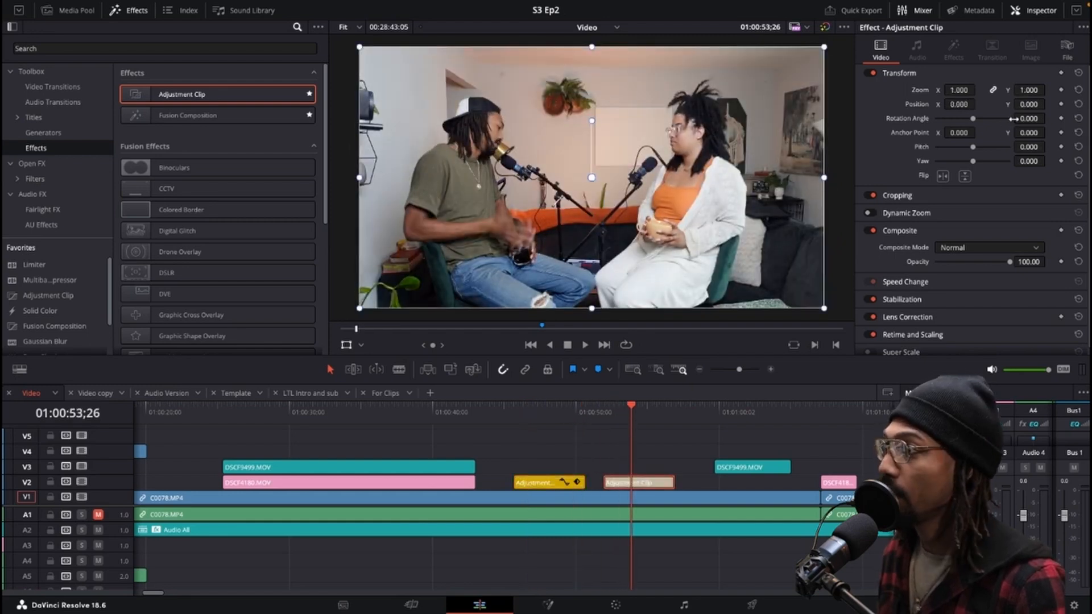
{"action": "left_click_drag", "start_coordinate": [956, 91], "coordinate": [957, 91]}
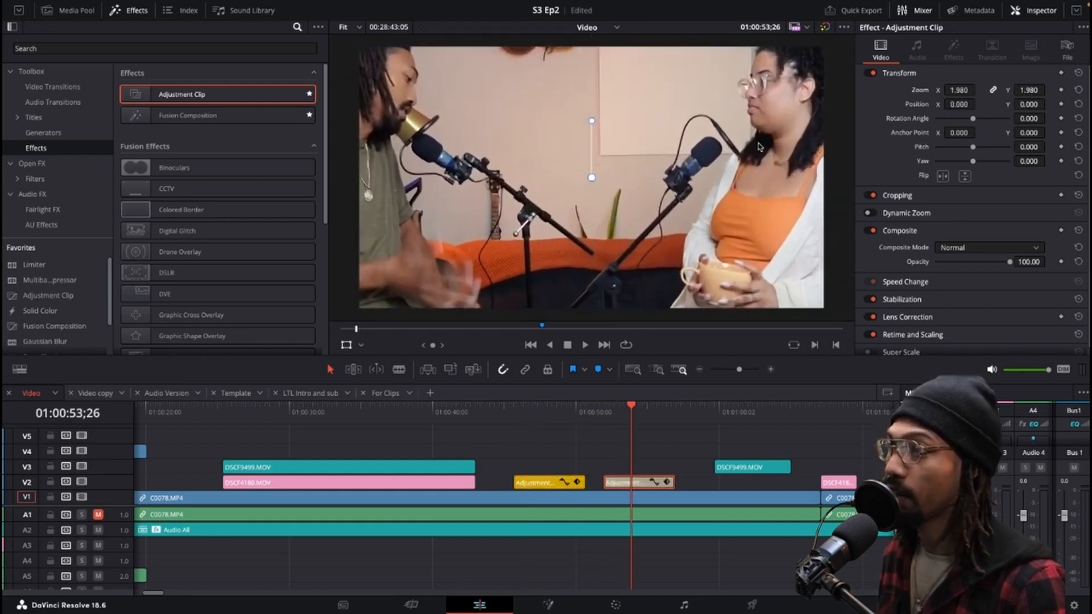
{"action": "left_click_drag", "start_coordinate": [759, 147], "coordinate": [634, 202]}
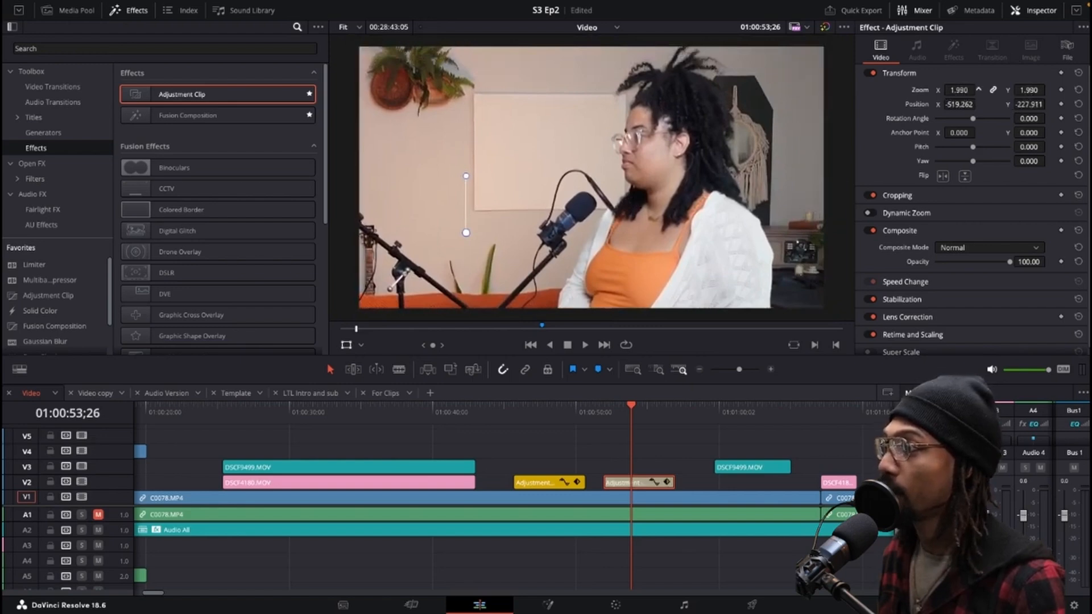
{"action": "left_click_drag", "start_coordinate": [958, 90], "coordinate": [986, 90]}
{"action": "left_click_drag", "start_coordinate": [754, 182], "coordinate": [684, 230]}
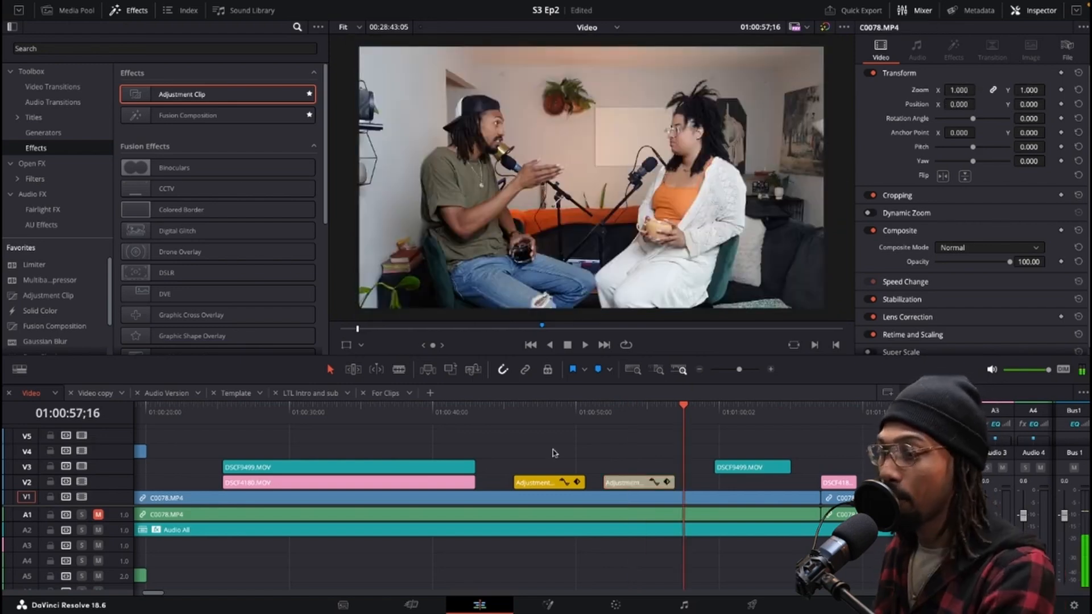
Copy both adjustment clips and paste them into the Video copy 1 timeline.
{"action": "scroll", "coordinate": [546, 461], "scroll_direction": "down", "scroll_amount": 3}
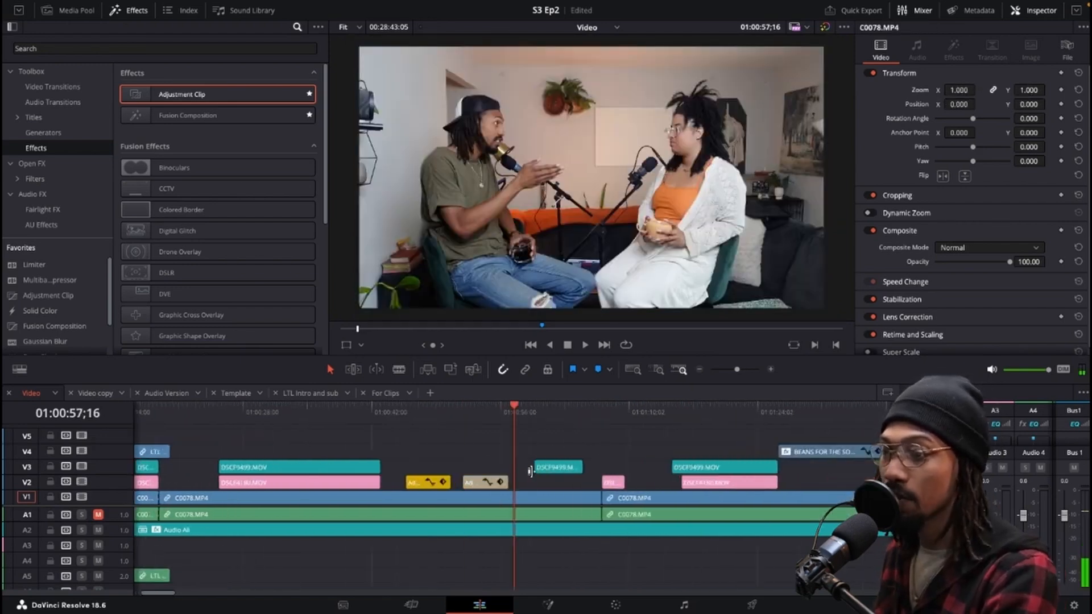
{"action": "left_click_drag", "start_coordinate": [442, 458], "coordinate": [488, 485]}
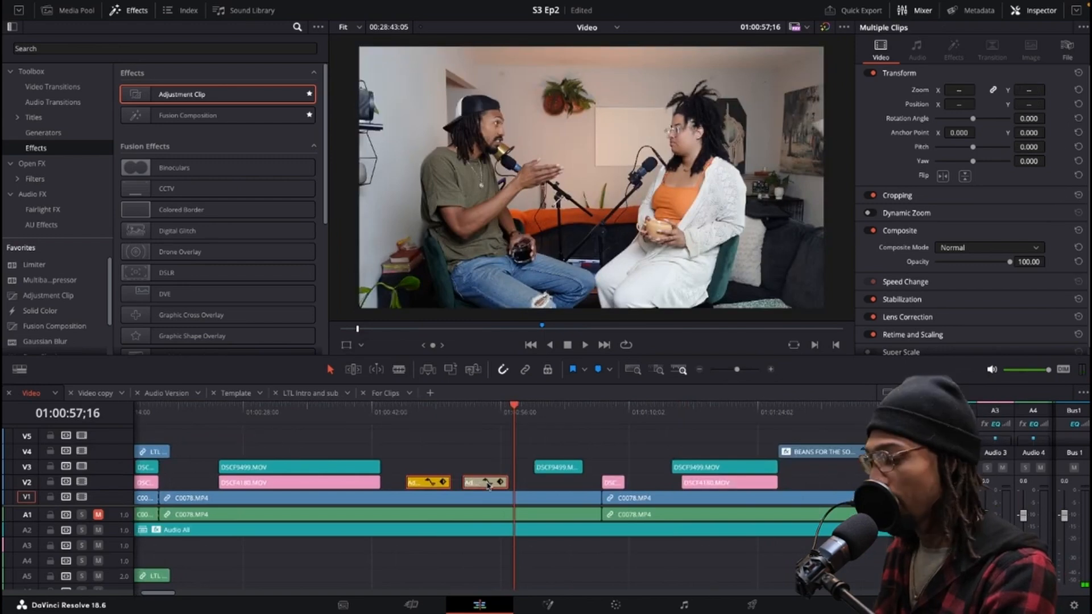
{"action": "scroll", "coordinate": [488, 485], "scroll_direction": "down", "scroll_amount": 10}
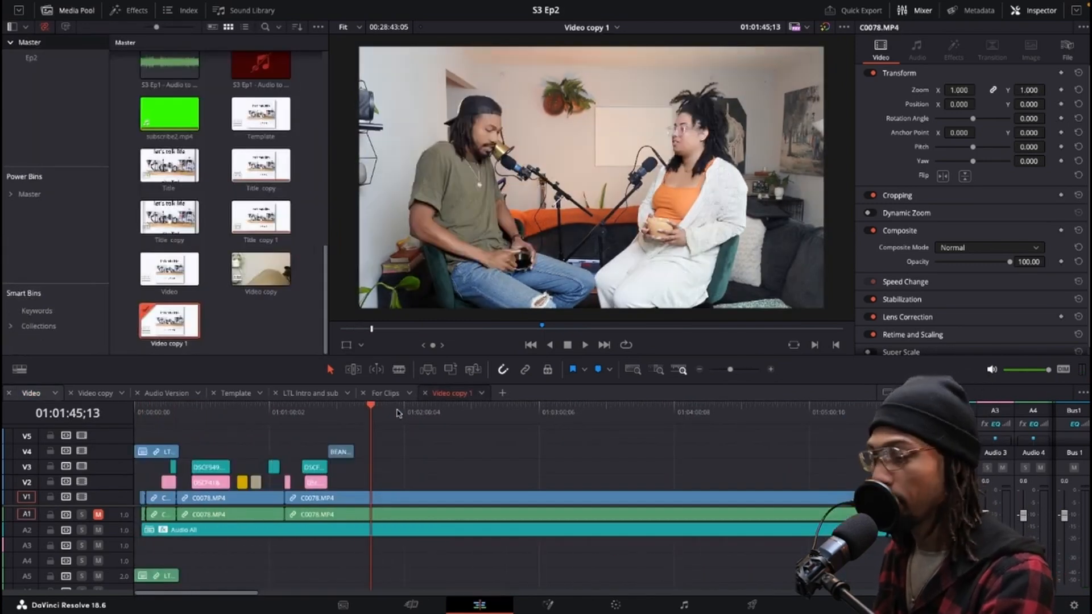
{"action": "key", "text": "ctrl+v"}
{"action": "left_click", "coordinate": [478, 412]}
{"action": "left_click_drag", "start_coordinate": [429, 412], "coordinate": [457, 412]}
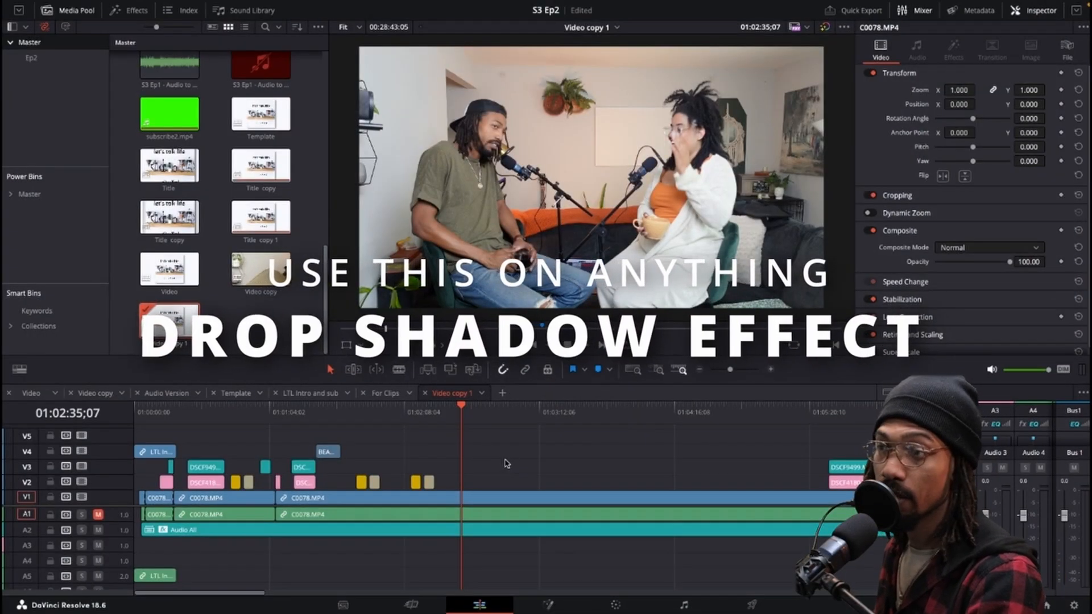
Add a Text title from the Titles library onto track V2 at the playhead.
{"action": "scroll", "coordinate": [453, 455], "scroll_direction": "up", "scroll_amount": 1}
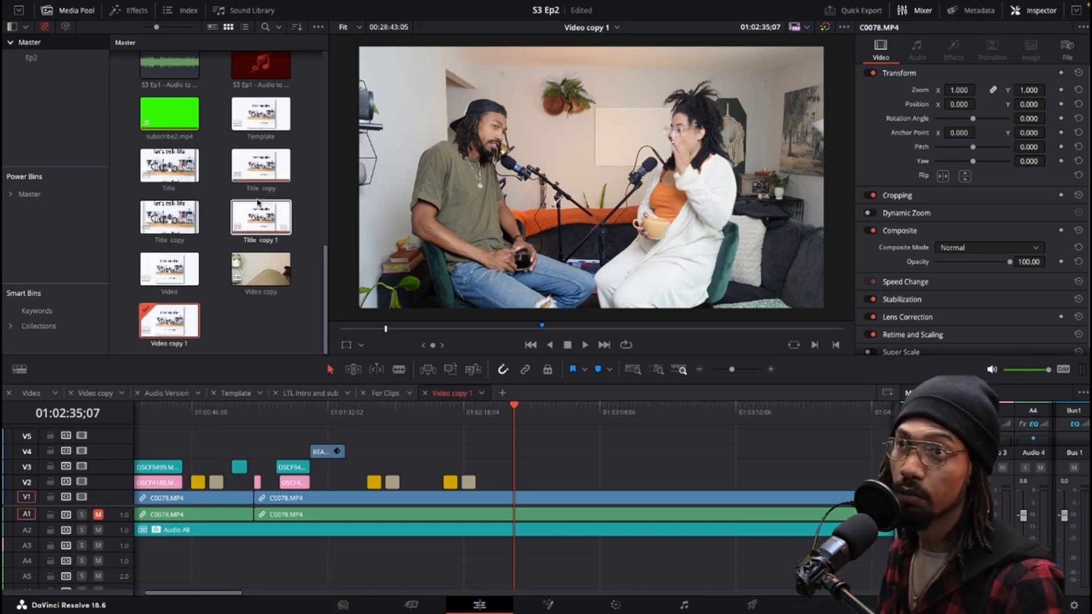
{"action": "left_click", "coordinate": [124, 10]}
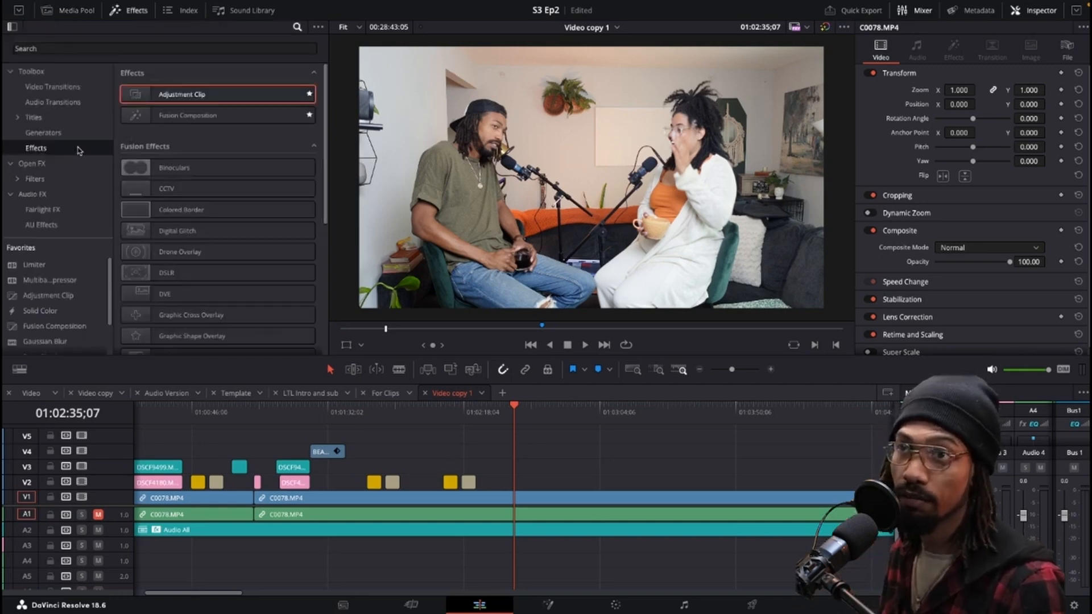
{"action": "left_click", "coordinate": [31, 119]}
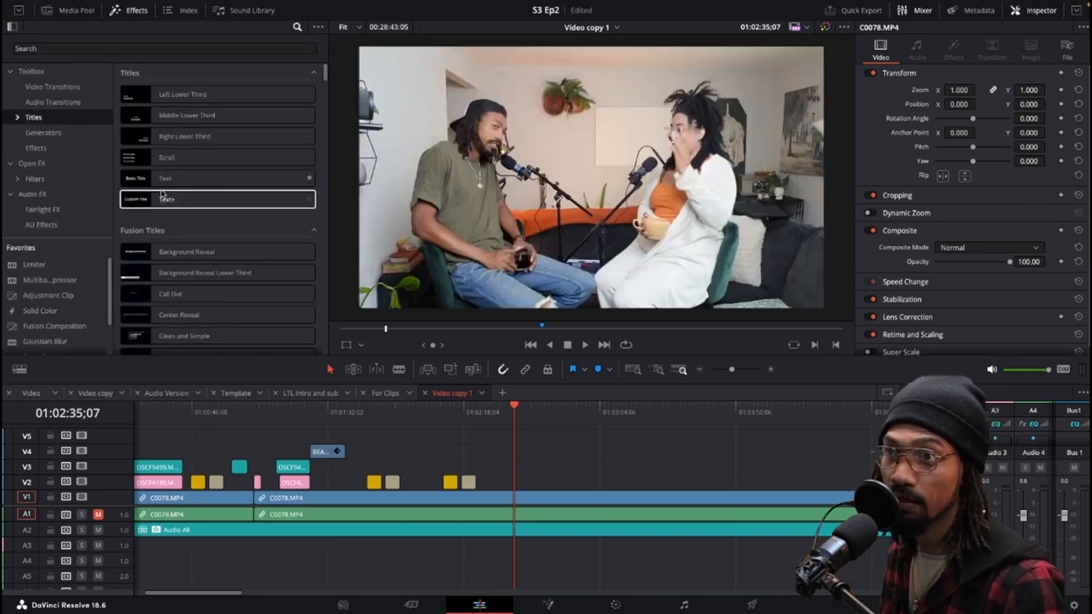
{"action": "left_click_drag", "start_coordinate": [165, 178], "coordinate": [518, 485]}
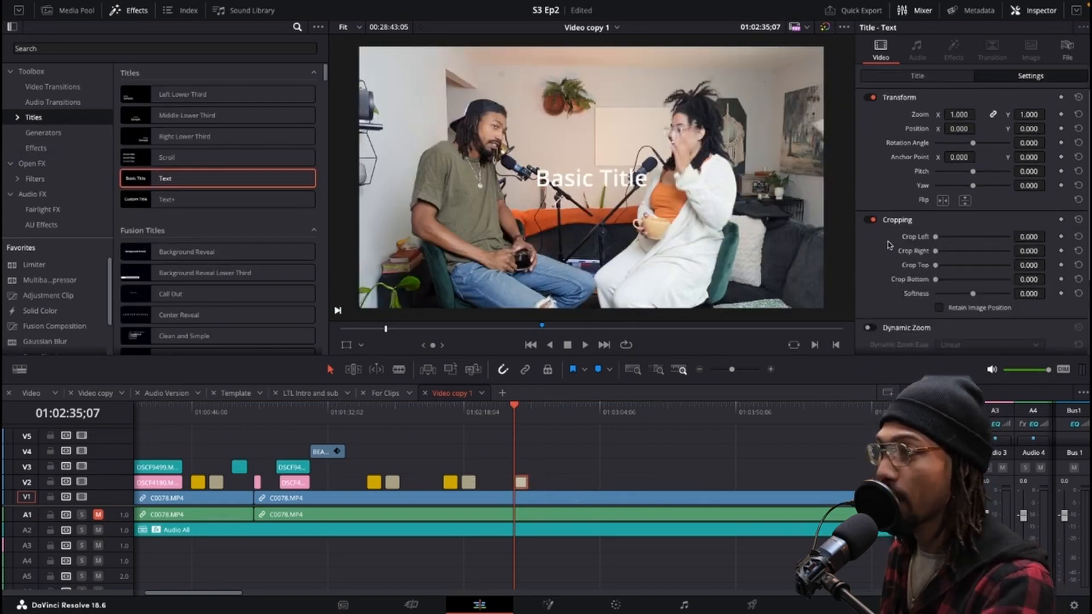
Set the Text title's drop shadow offset to about 14 and -7.
{"action": "scroll", "coordinate": [921, 236], "scroll_direction": "down", "scroll_amount": 3}
{"action": "scroll", "coordinate": [921, 233], "scroll_direction": "up", "scroll_amount": 3}
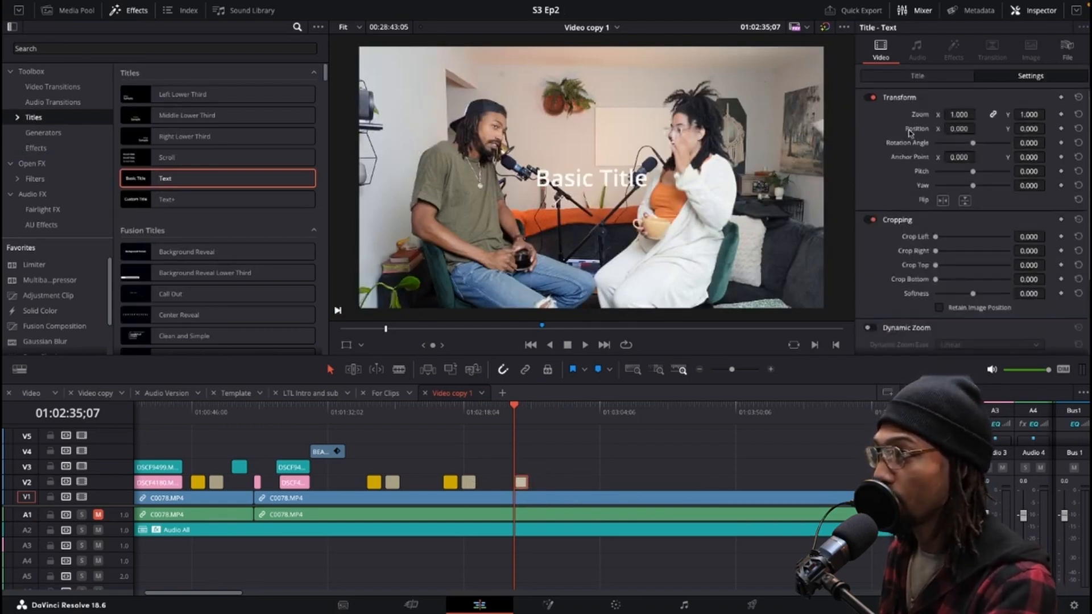
{"action": "left_click", "coordinate": [934, 80]}
{"action": "scroll", "coordinate": [918, 177], "scroll_direction": "down", "scroll_amount": 10}
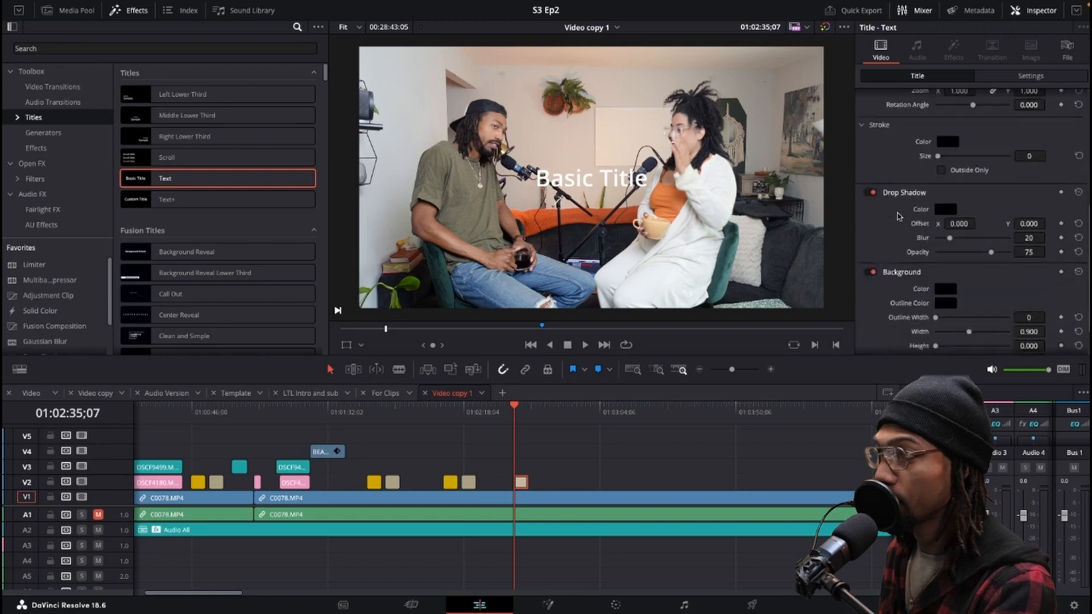
{"action": "left_click_drag", "start_coordinate": [959, 191], "coordinate": [1015, 189]}
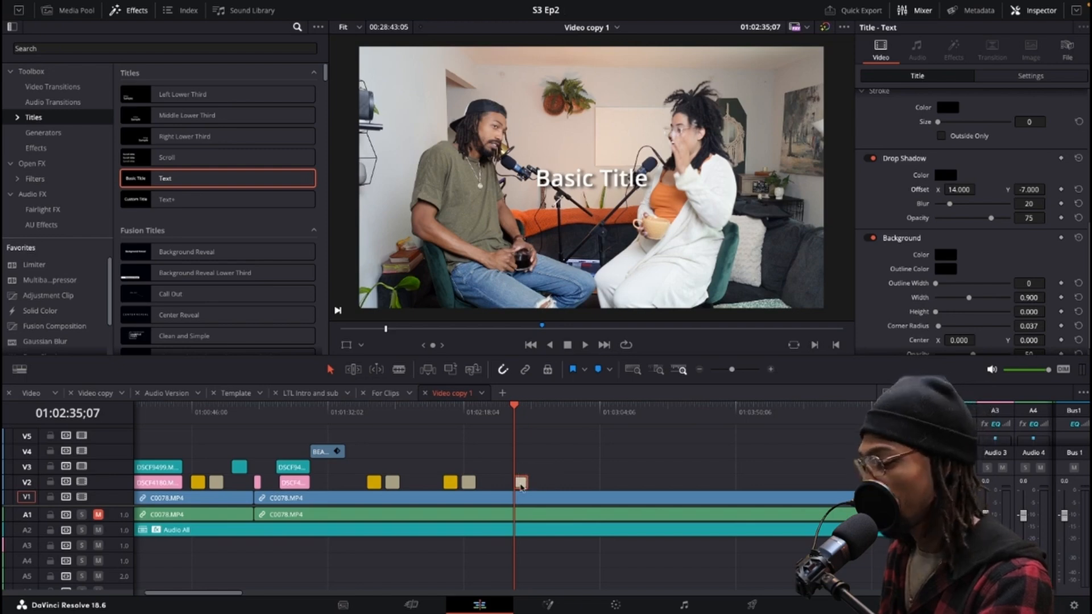
Delete the Text title and place the Clean and Simple Fusion title at the playhead on track V2.
{"action": "key", "text": "Delete"}
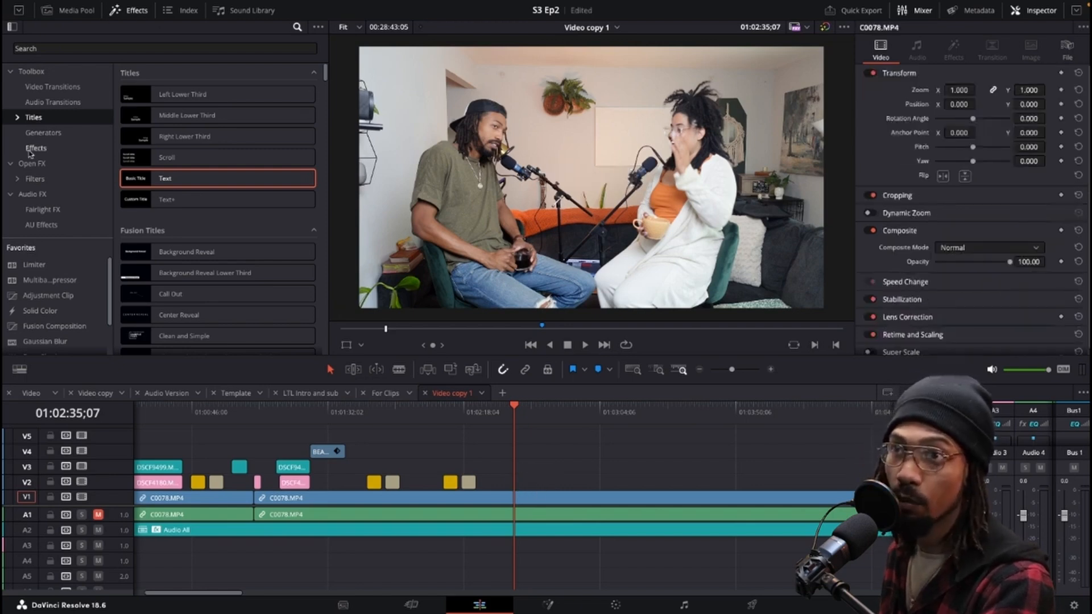
{"action": "scroll", "coordinate": [171, 165], "scroll_direction": "down", "scroll_amount": 3}
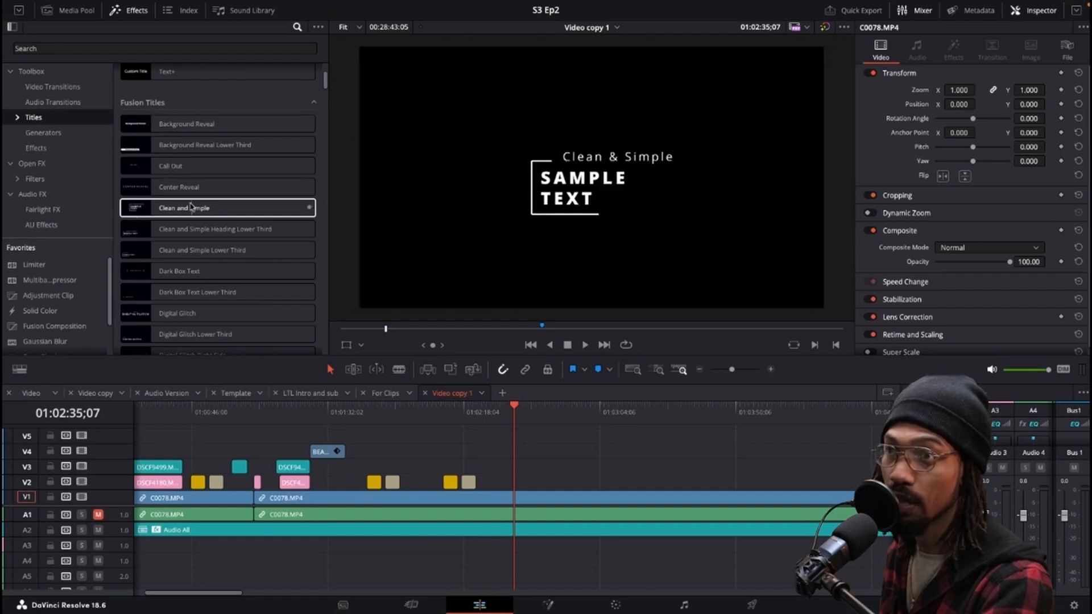
{"action": "left_click_drag", "start_coordinate": [158, 207], "coordinate": [540, 475]}
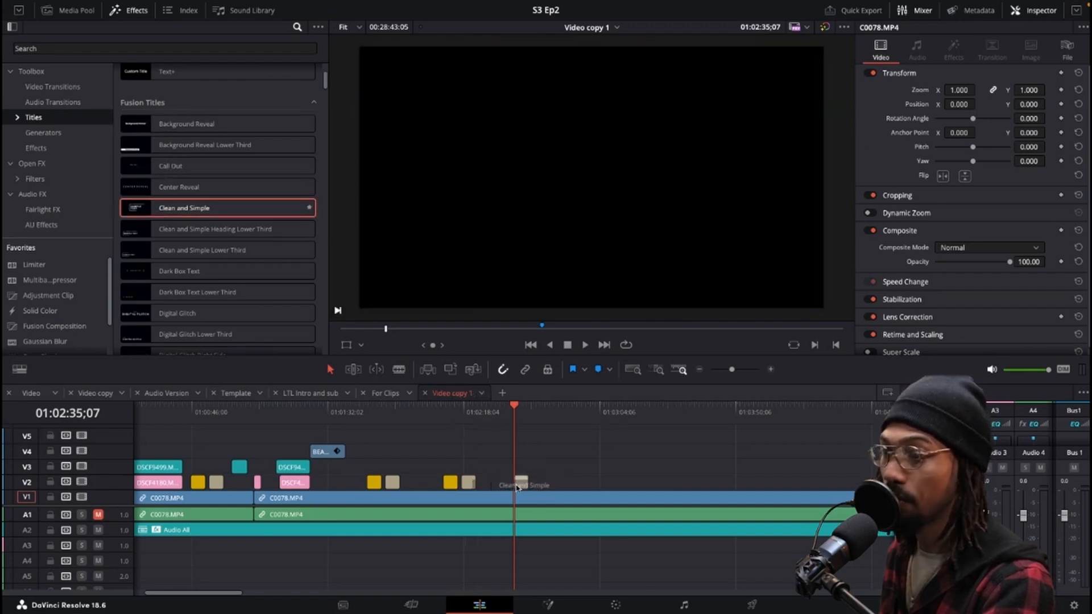
Examine the Clean and Simple title's text and color controls in the inspector.
{"action": "key", "text": "super+equal"}
{"action": "key", "text": "super+equal"}
{"action": "key", "text": "super+equal"}
{"action": "key", "text": "super+equal"}
{"action": "left_click_drag", "start_coordinate": [536, 414], "coordinate": [550, 416]}
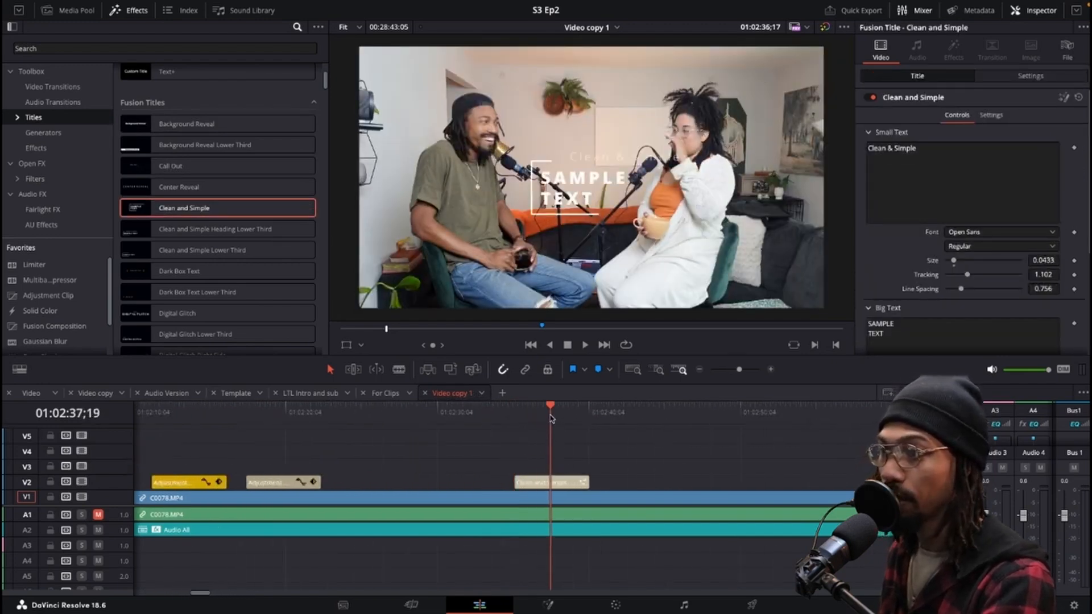
{"action": "scroll", "coordinate": [931, 255], "scroll_direction": "down", "scroll_amount": 3}
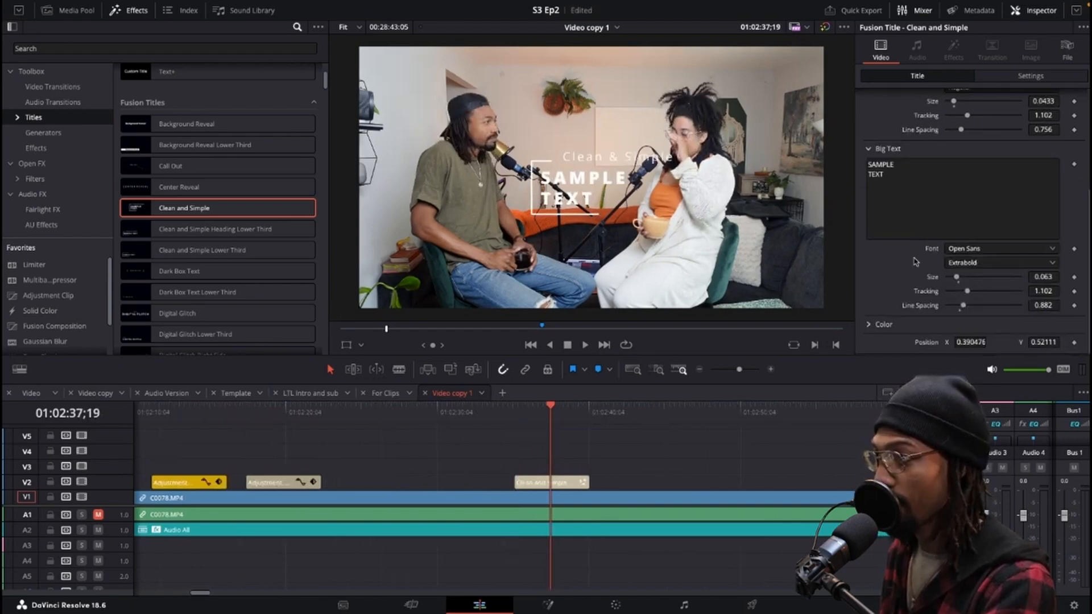
{"action": "left_click", "coordinate": [867, 325]}
{"action": "scroll", "coordinate": [897, 287], "scroll_direction": "down", "scroll_amount": 2}
{"action": "scroll", "coordinate": [899, 285], "scroll_direction": "up", "scroll_amount": 5}
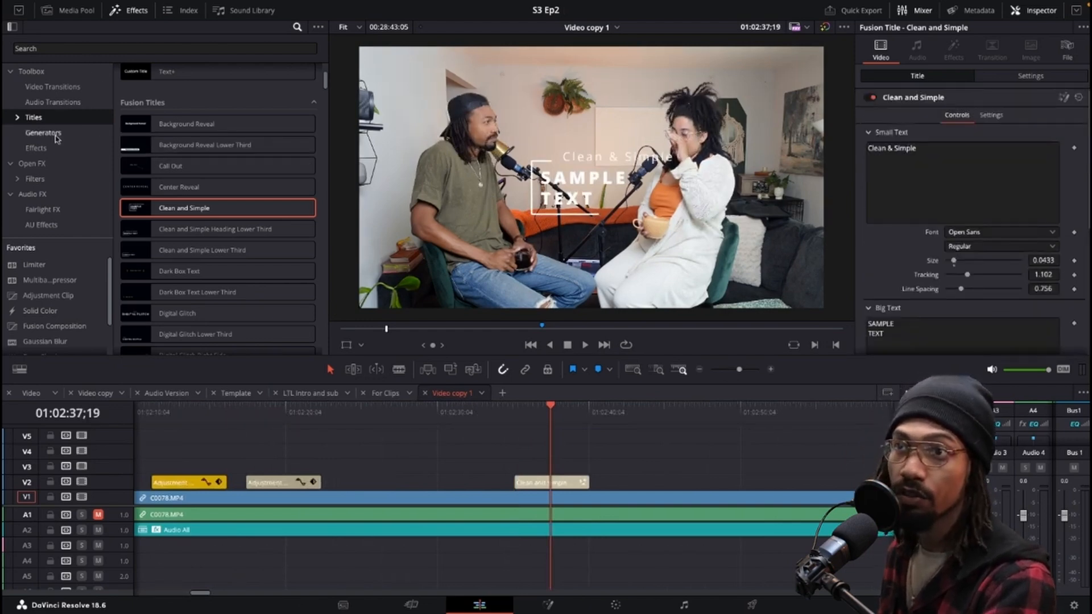
Search effects for drop and apply Drop Shadow to the Clean and Simple title, with distance 0.005 and blur about 0.271.
{"action": "left_click", "coordinate": [41, 149]}
{"action": "left_click", "coordinate": [43, 165]}
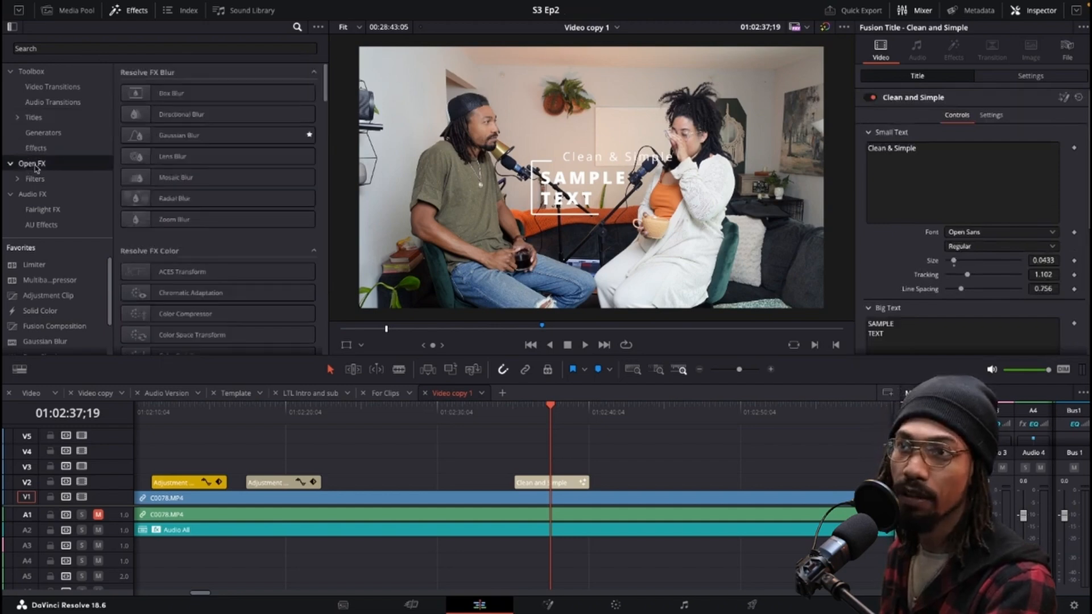
{"action": "left_click", "coordinate": [59, 48]}
{"action": "type", "text": "drop"}
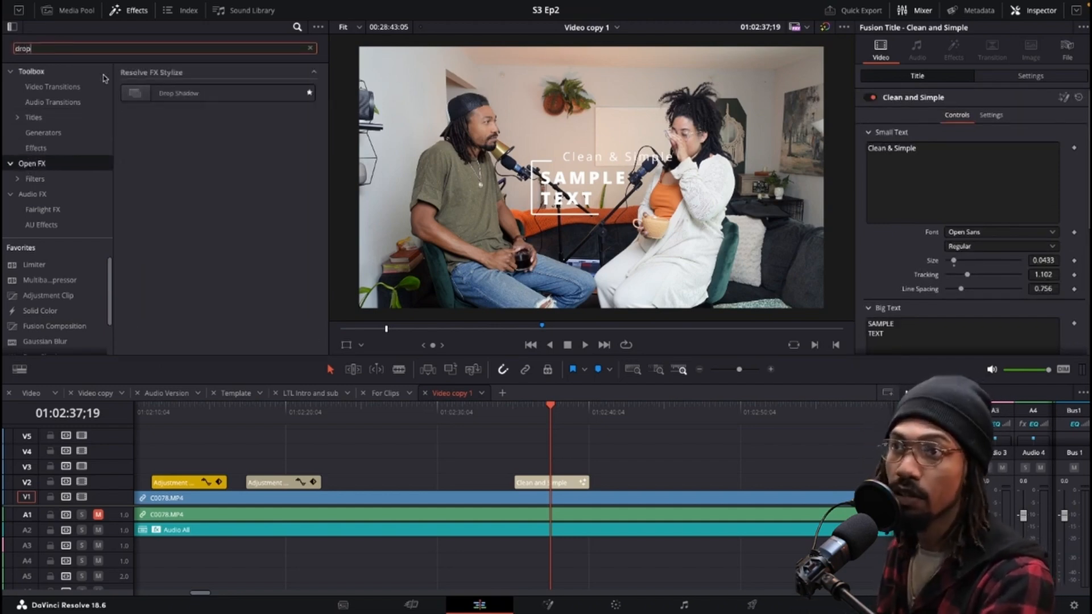
{"action": "left_click_drag", "start_coordinate": [171, 93], "coordinate": [543, 476]}
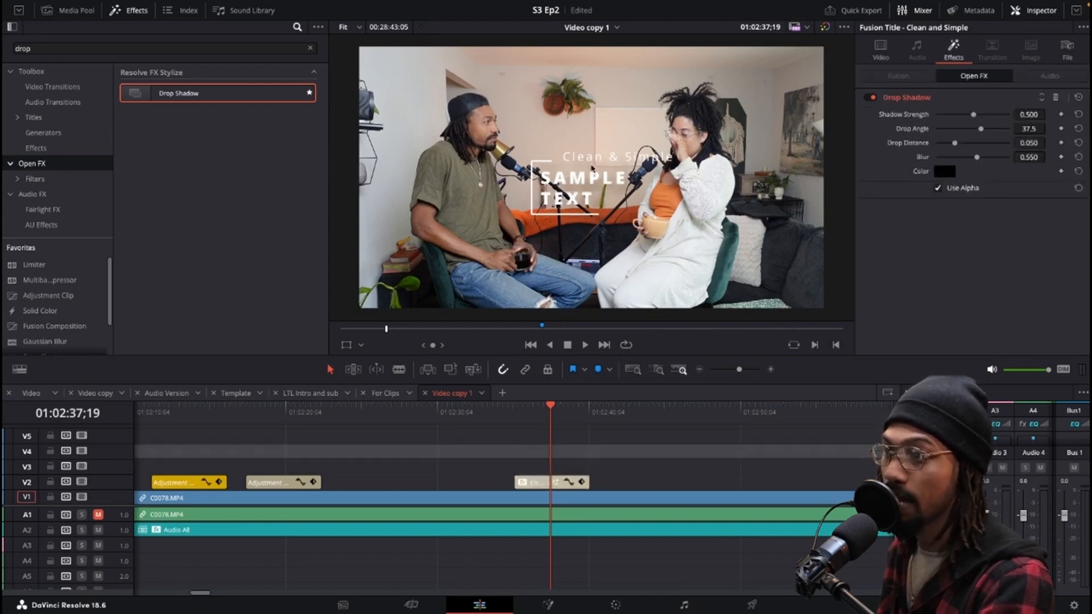
{"action": "left_click", "coordinate": [535, 483]}
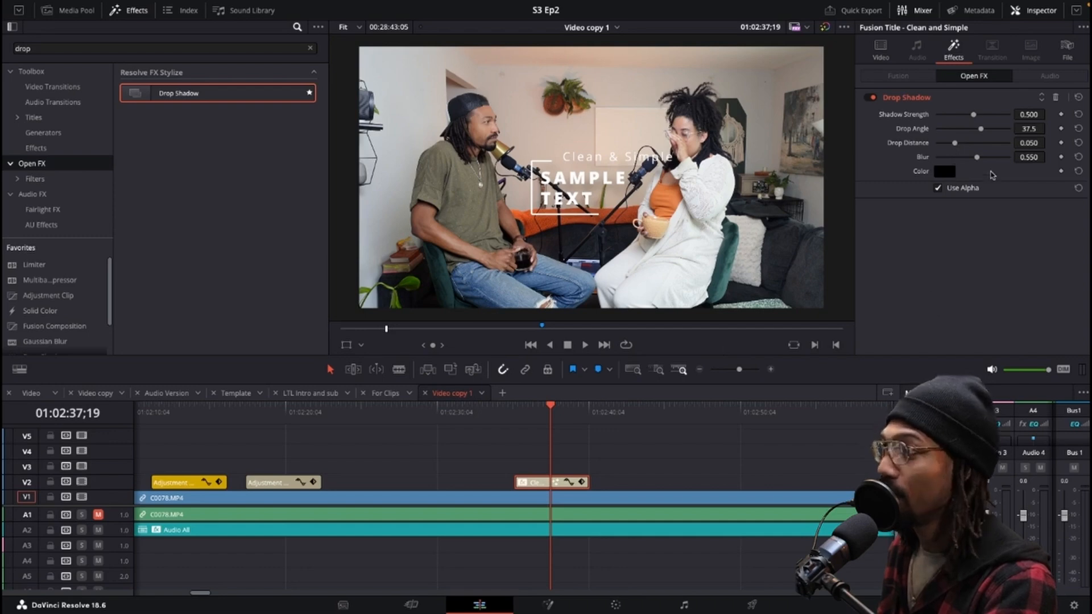
{"action": "left_click_drag", "start_coordinate": [978, 160], "coordinate": [939, 151]}
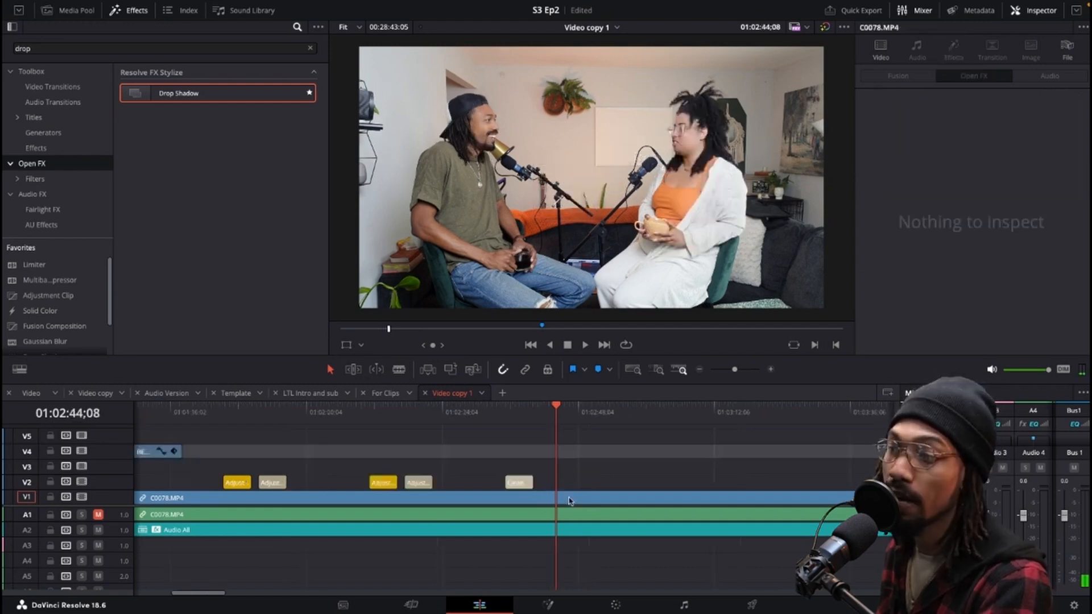
Blade the V1 clip at two points and lift the middle segment onto track V2.
{"action": "left_click", "coordinate": [570, 499]}
{"action": "key", "text": "ctrl+b"}
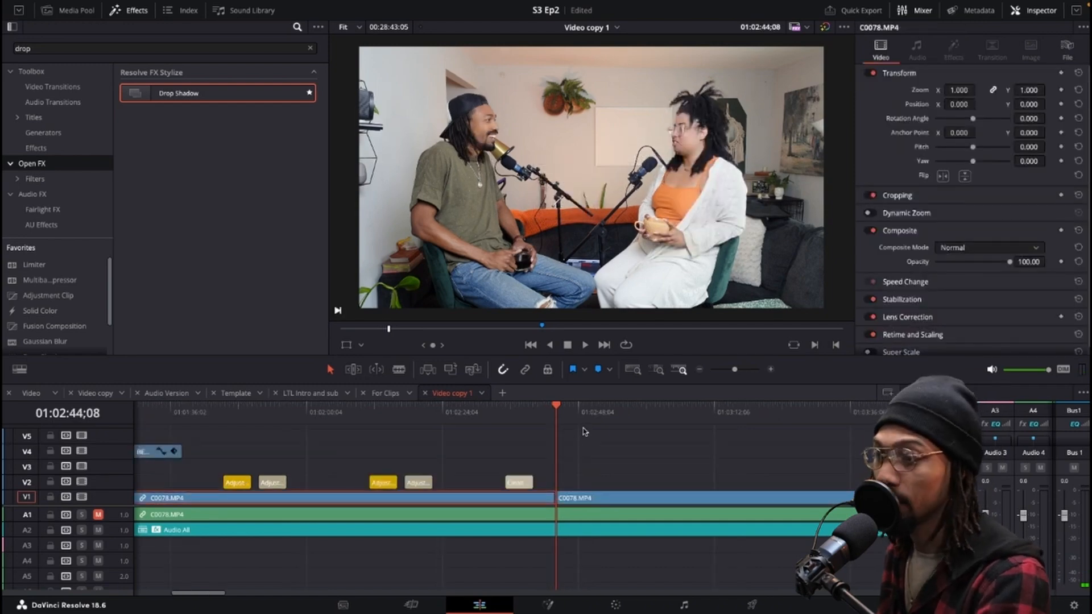
{"action": "left_click_drag", "start_coordinate": [590, 411], "coordinate": [632, 411]}
{"action": "key", "text": "ctrl+b"}
{"action": "left_click", "coordinate": [618, 499]}
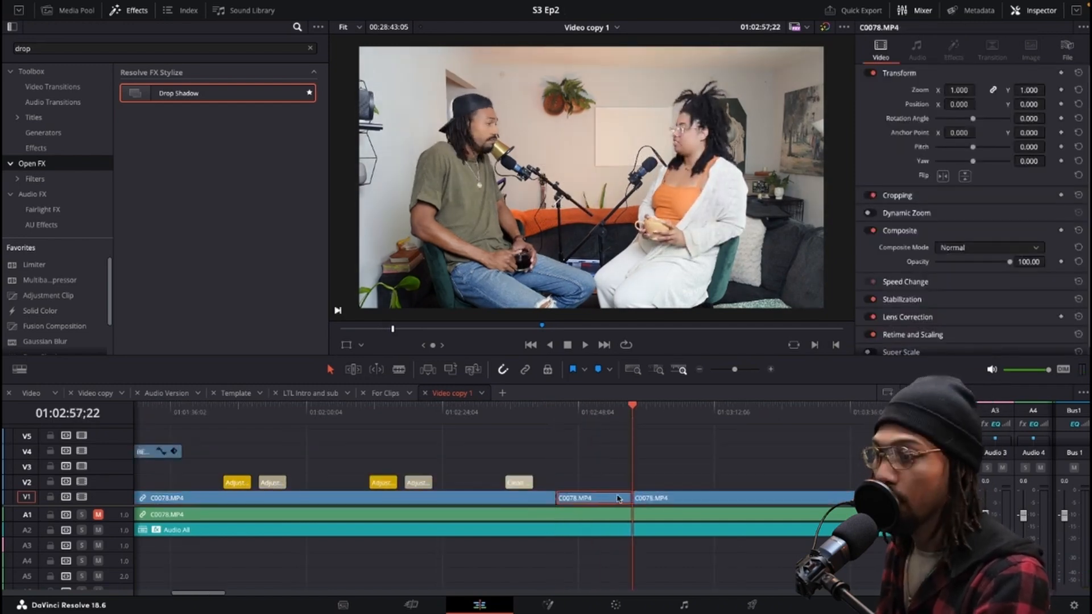
{"action": "left_click_drag", "start_coordinate": [619, 498], "coordinate": [602, 484]}
Scale the lifted segment down to a zoom of 0.660.
{"action": "left_click", "coordinate": [592, 418]}
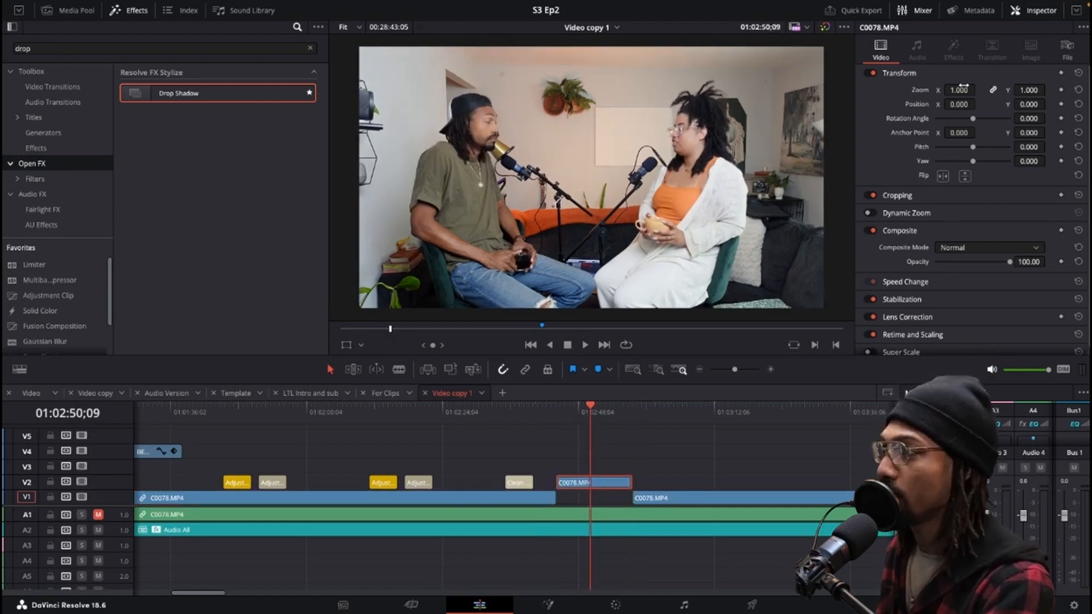
{"action": "left_click_drag", "start_coordinate": [962, 86], "coordinate": [902, 263]}
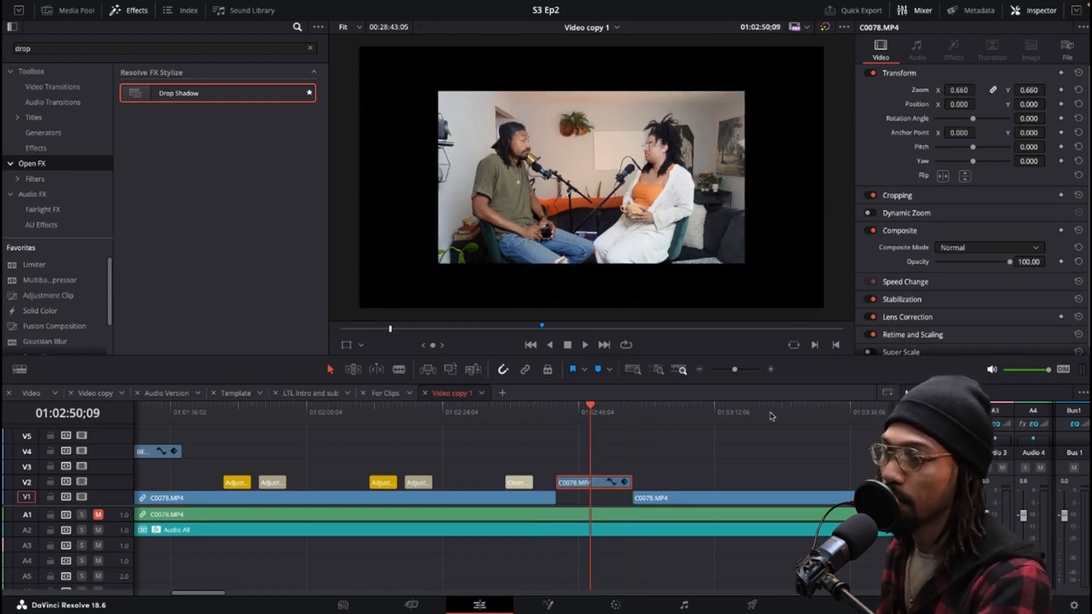
{"action": "left_click", "coordinate": [648, 480]}
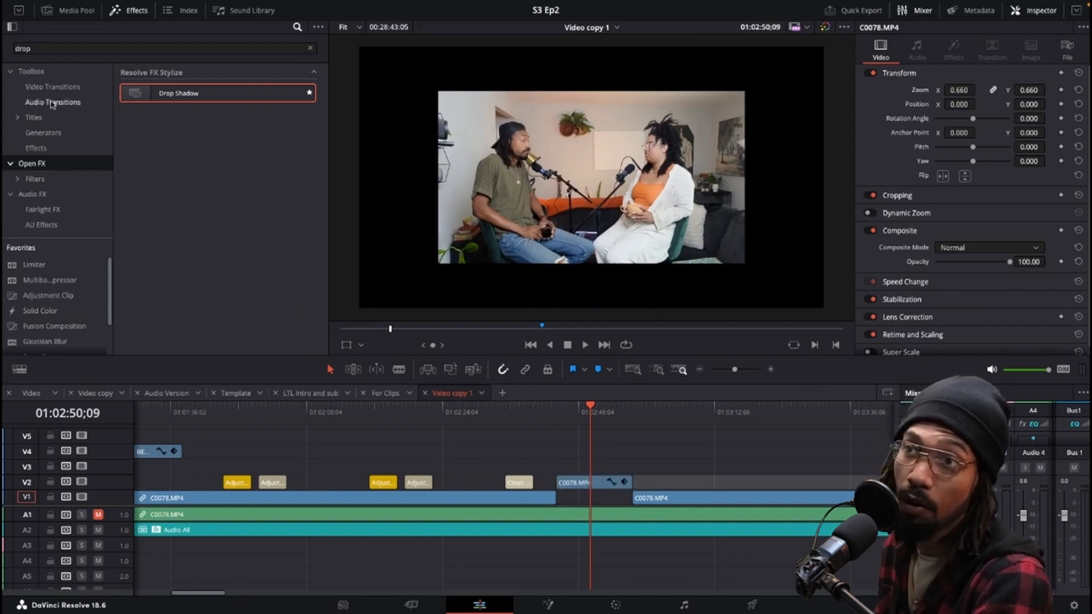
Add a Solid Color generator in the V1 gap beneath the segment and set its color to white.
{"action": "left_click", "coordinate": [309, 49]}
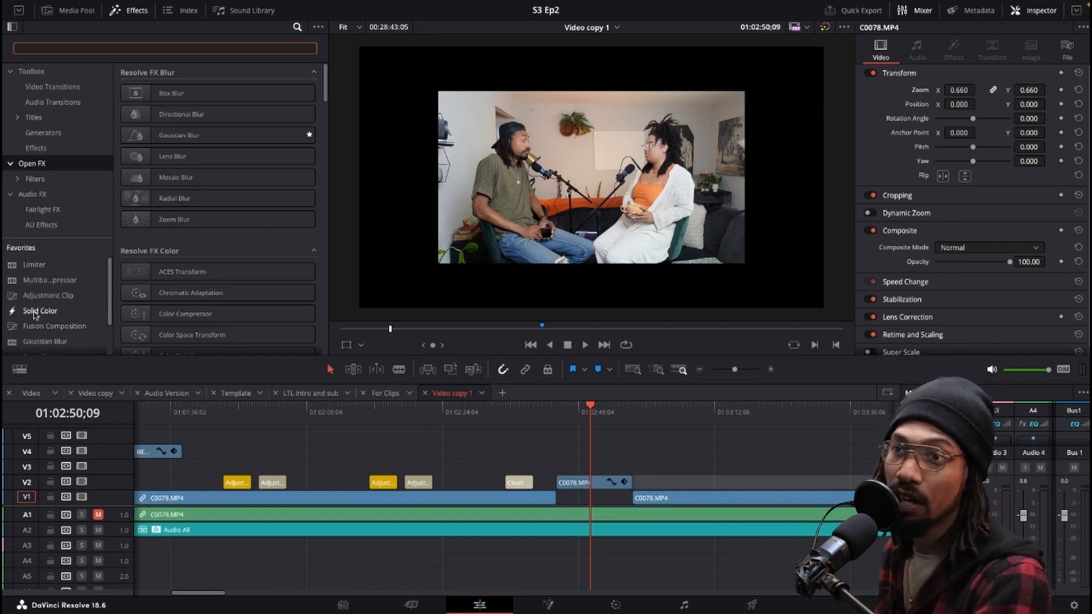
{"action": "left_click_drag", "start_coordinate": [35, 314], "coordinate": [631, 499]}
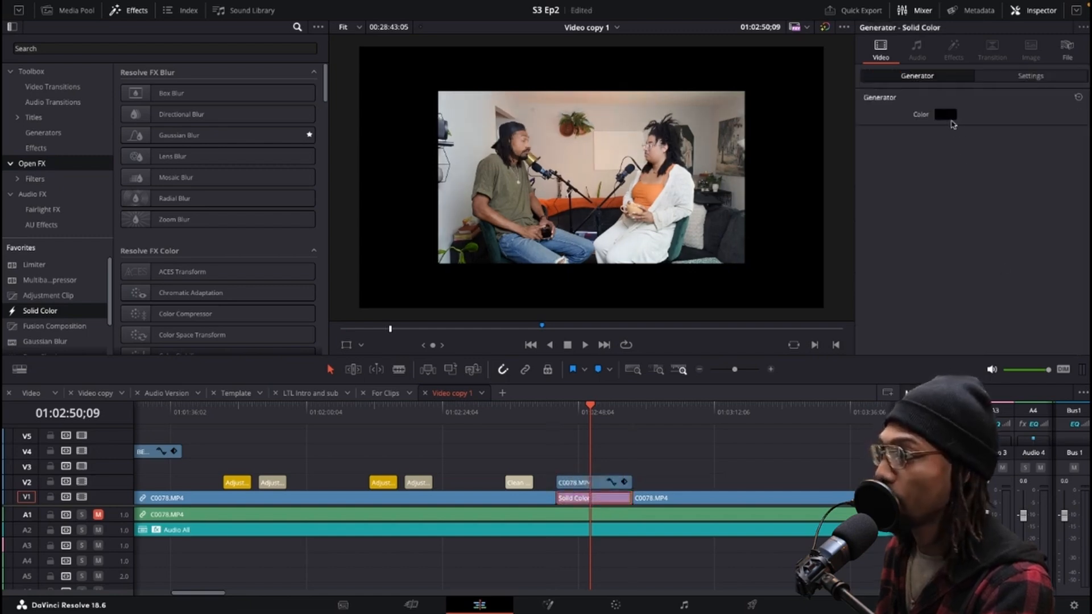
{"action": "left_click", "coordinate": [950, 118]}
{"action": "left_click_drag", "start_coordinate": [818, 452], "coordinate": [794, 453]}
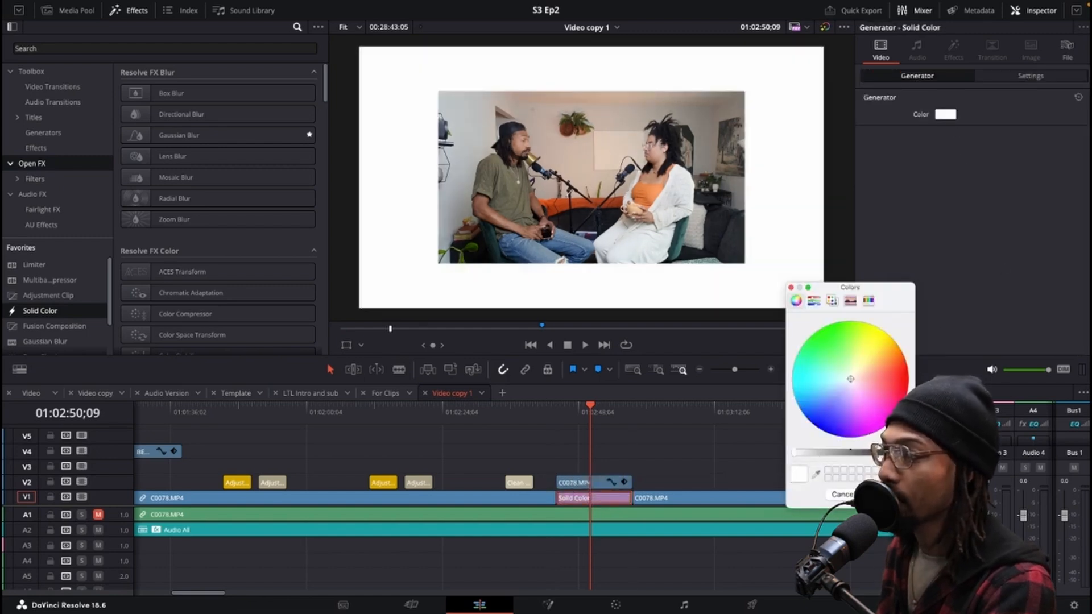
{"action": "left_click", "coordinate": [887, 495]}
Apply the Drop Shadow favorite to the scaled segment on track V2.
{"action": "left_click", "coordinate": [609, 480]}
{"action": "left_click", "coordinate": [586, 492]}
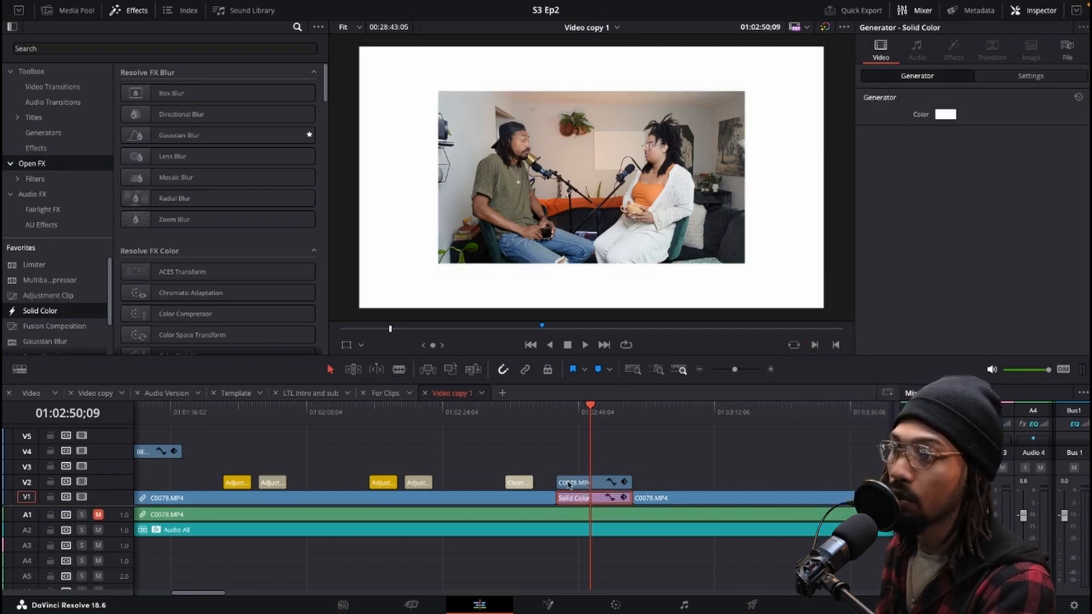
{"action": "left_click", "coordinate": [571, 483]}
{"action": "scroll", "coordinate": [48, 319], "scroll_direction": "down", "scroll_amount": 3}
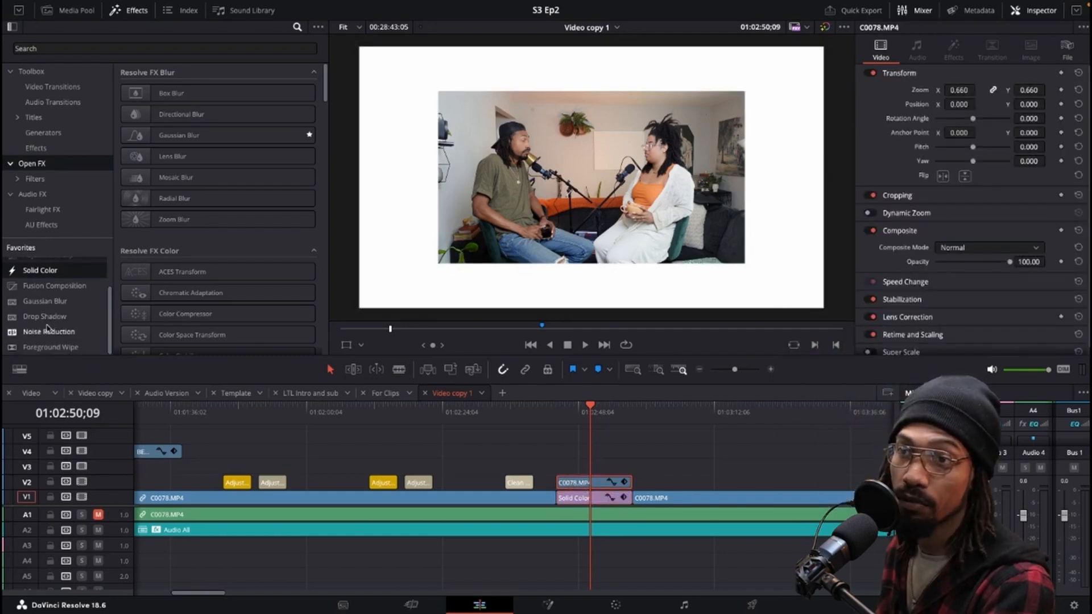
{"action": "left_click_drag", "start_coordinate": [46, 317], "coordinate": [576, 479]}
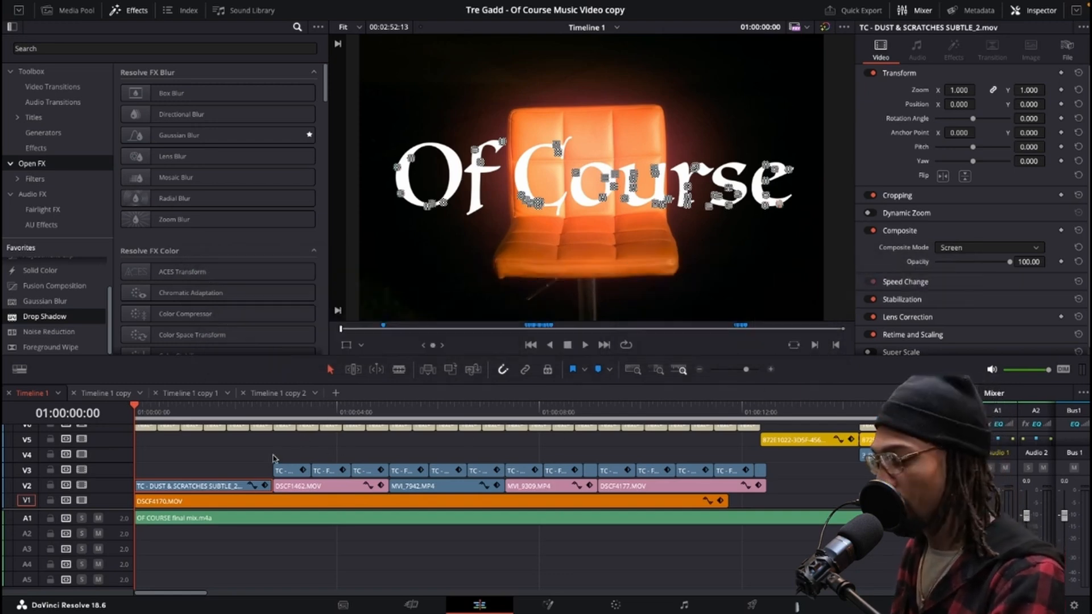
Play the Of Course music video timeline and browse the overlay clip's composite mode options.
{"action": "scroll", "coordinate": [244, 469], "scroll_direction": "up", "scroll_amount": 3}
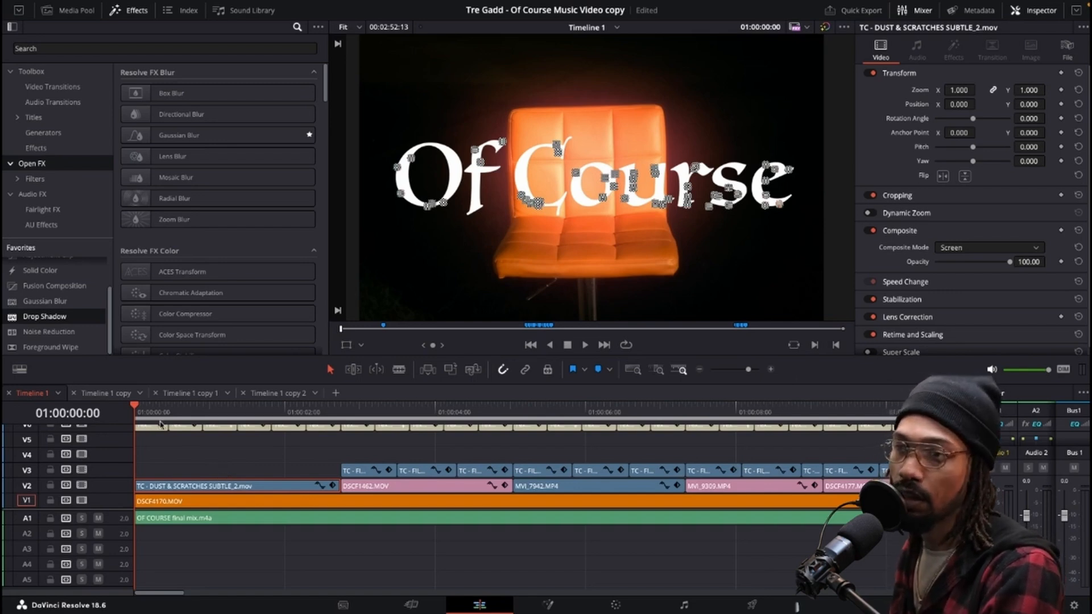
{"action": "key", "text": "space"}
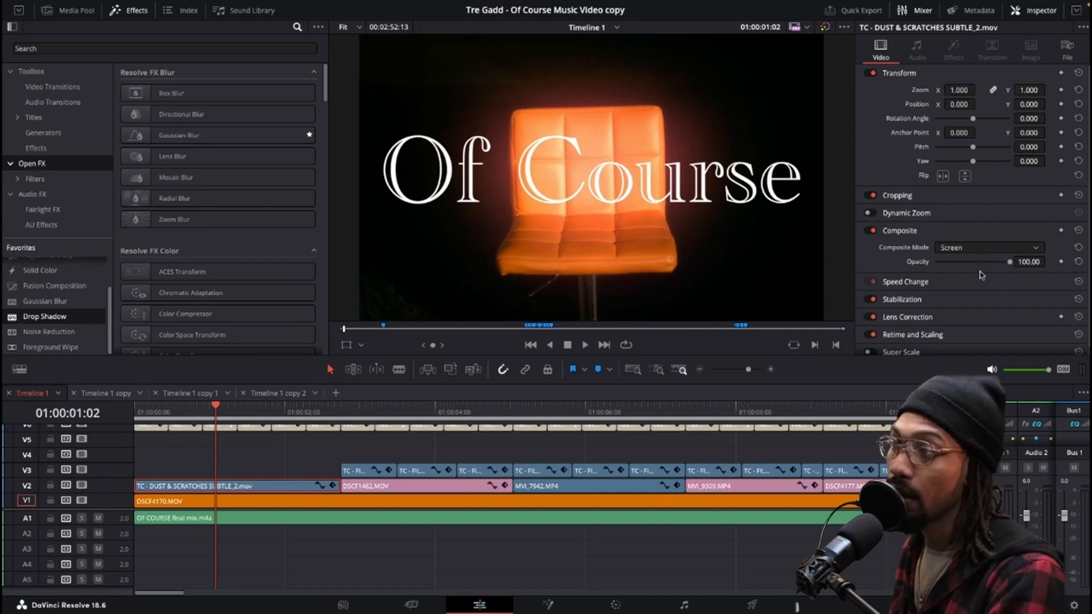
{"action": "left_click", "coordinate": [982, 248]}
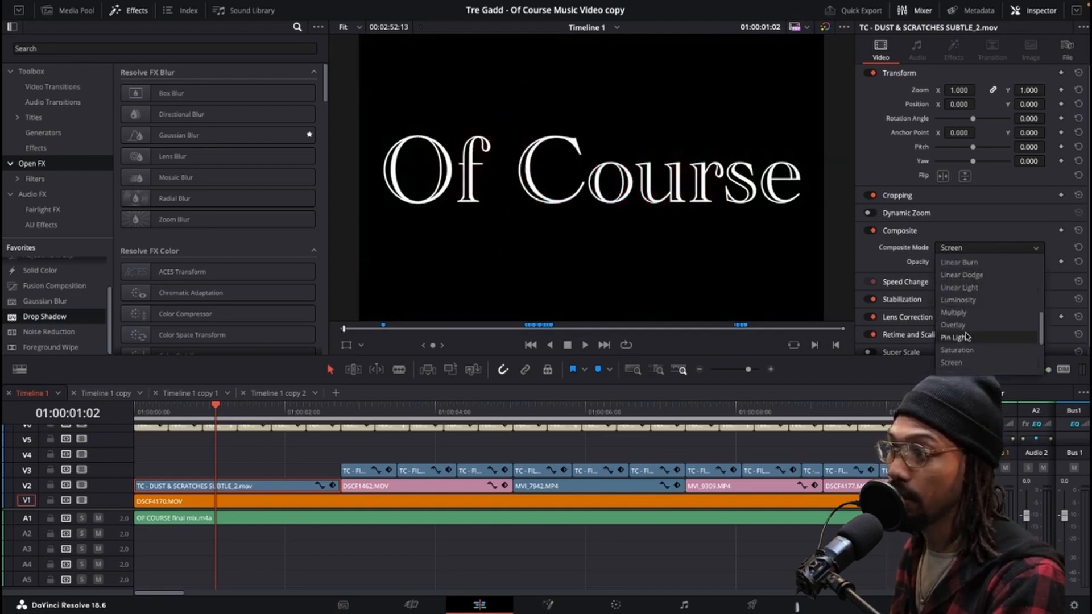
{"action": "scroll", "coordinate": [967, 336], "scroll_direction": "down", "scroll_amount": 3}
{"action": "scroll", "coordinate": [964, 352], "scroll_direction": "up", "scroll_amount": 8}
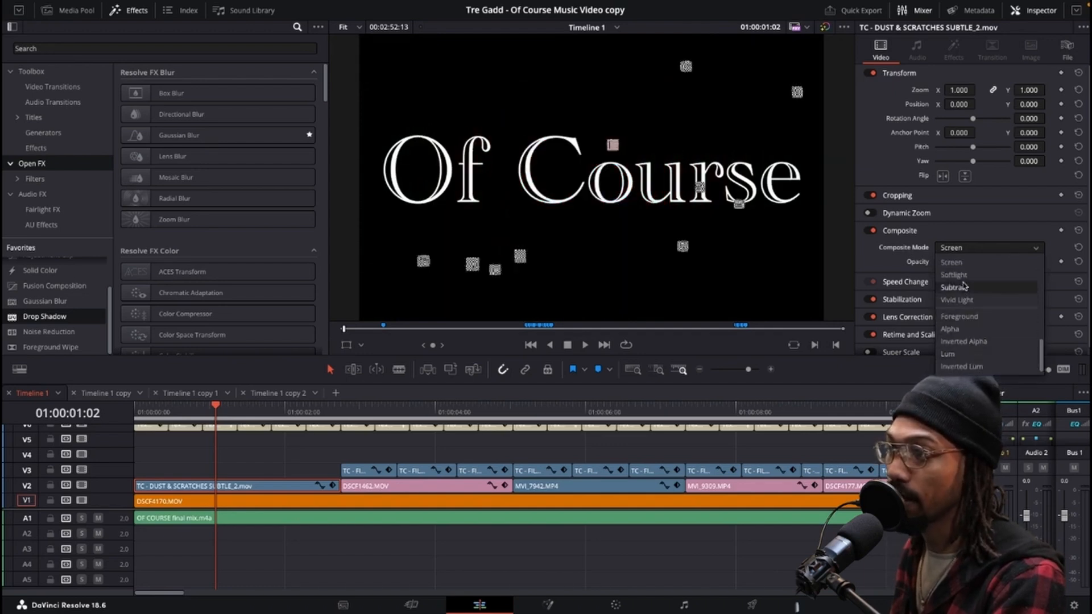
{"action": "scroll", "coordinate": [964, 286], "scroll_direction": "up", "scroll_amount": 2}
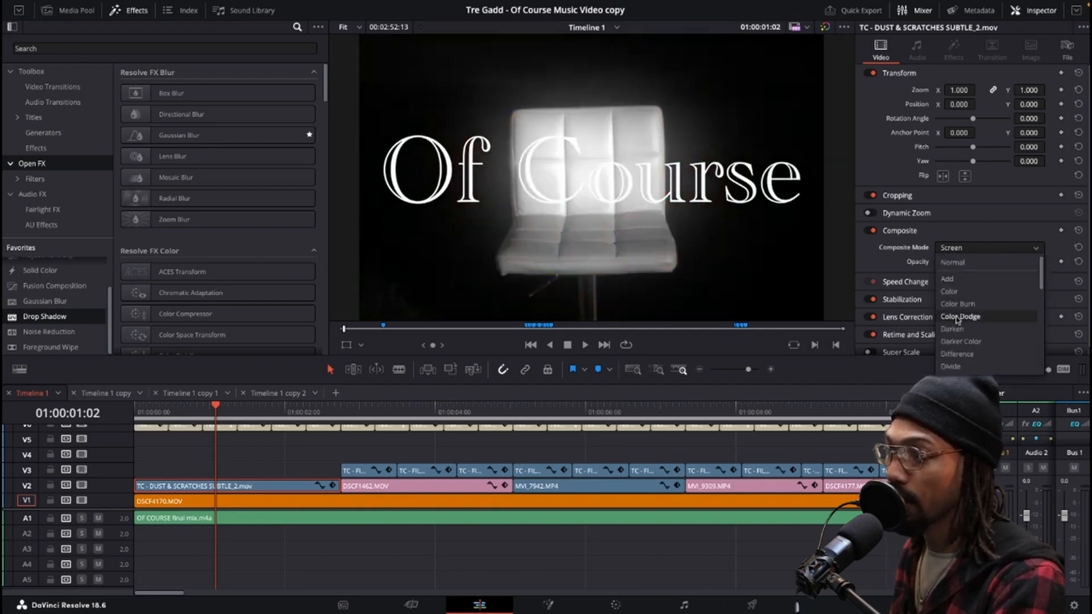
{"action": "left_click", "coordinate": [953, 225]}
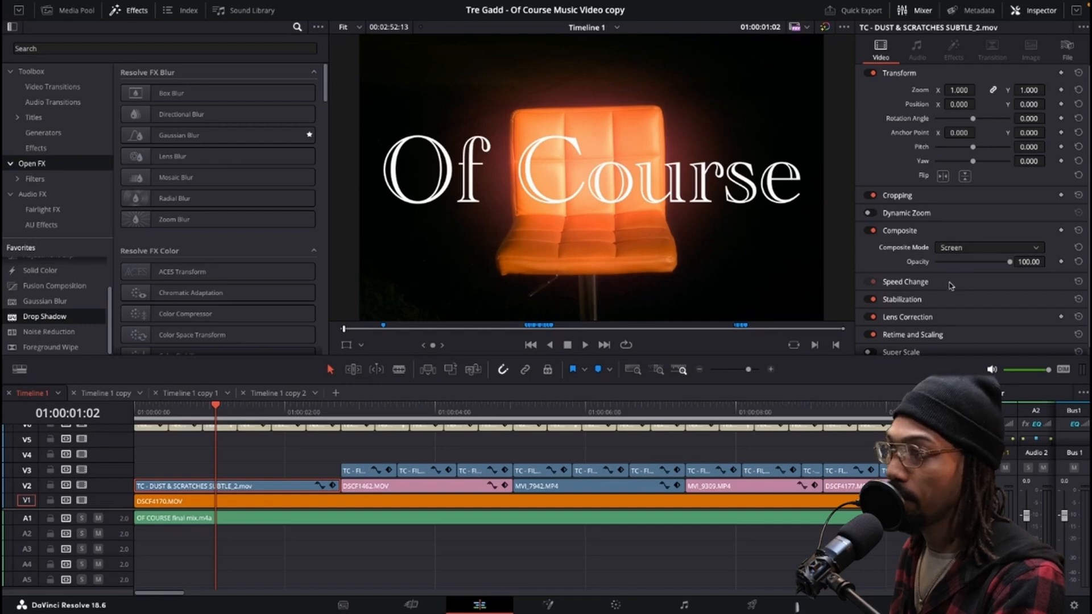
Zoom out and play through the Of Course timeline to review its layered overlay clips.
{"action": "scroll", "coordinate": [448, 467], "scroll_direction": "down", "scroll_amount": 3}
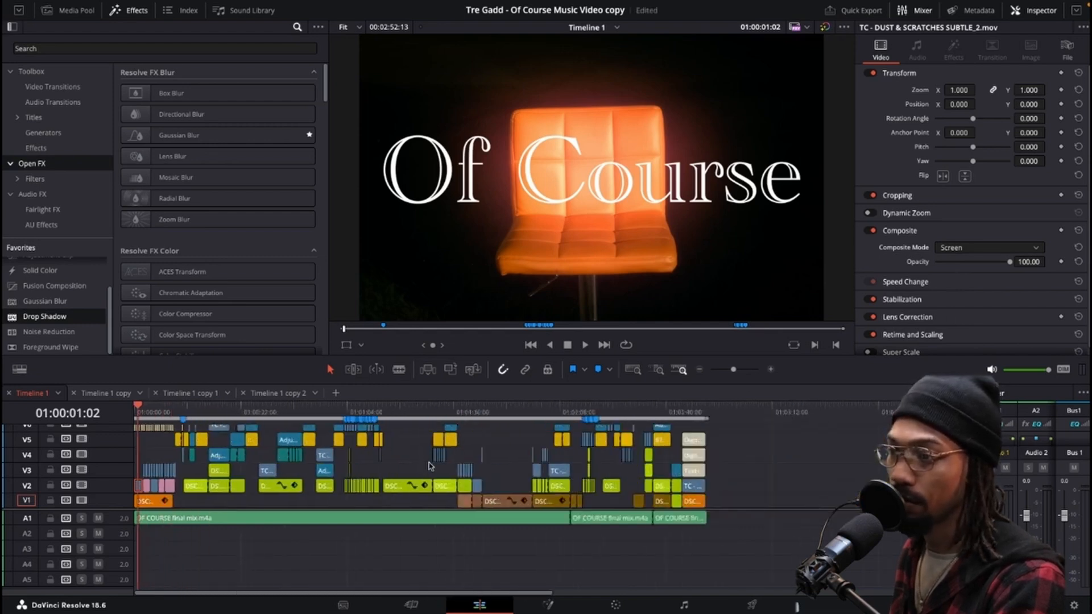
{"action": "left_click_drag", "start_coordinate": [371, 413], "coordinate": [357, 414]}
{"action": "scroll", "coordinate": [421, 455], "scroll_direction": "up", "scroll_amount": 3}
{"action": "scroll", "coordinate": [614, 464], "scroll_direction": "down", "scroll_amount": 5}
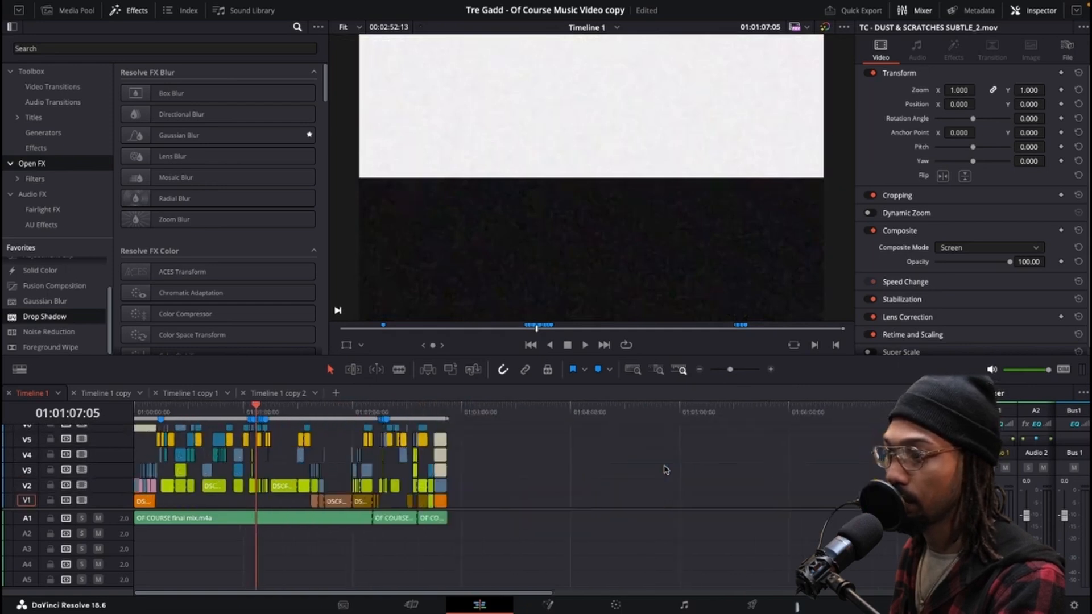
{"action": "scroll", "coordinate": [631, 456], "scroll_direction": "up", "scroll_amount": 3}
{"action": "left_click_drag", "start_coordinate": [616, 417], "coordinate": [653, 419]}
{"action": "scroll", "coordinate": [650, 467], "scroll_direction": "up", "scroll_amount": 3}
{"action": "key", "text": "space"}
{"action": "scroll", "coordinate": [650, 465], "scroll_direction": "up", "scroll_amount": 5}
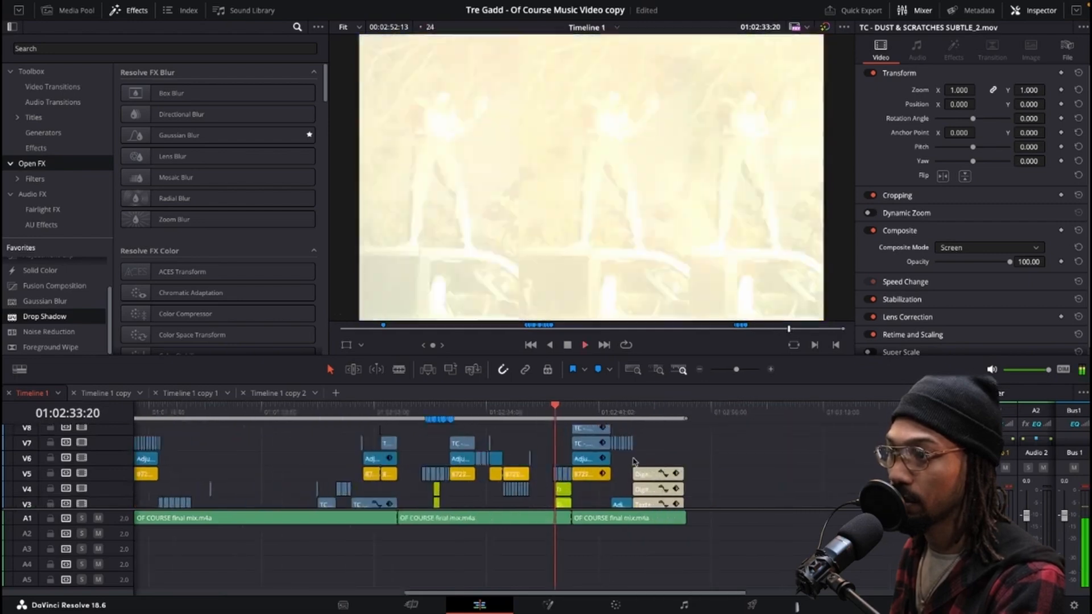
{"action": "scroll", "coordinate": [580, 441], "scroll_direction": "down", "scroll_amount": 3}
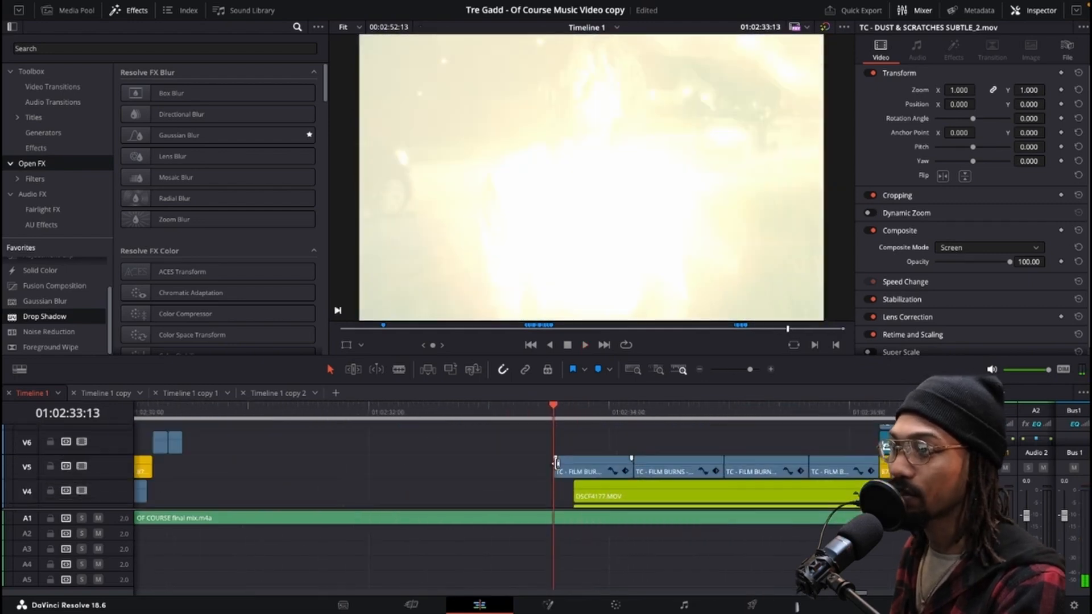
Try the film burn overlay clip on V5 with Normal composite mode and opacity lowered to about 38.
{"action": "left_click_drag", "start_coordinate": [565, 418], "coordinate": [606, 415]}
{"action": "scroll", "coordinate": [591, 449], "scroll_direction": "down", "scroll_amount": 1}
{"action": "left_click", "coordinate": [584, 456]}
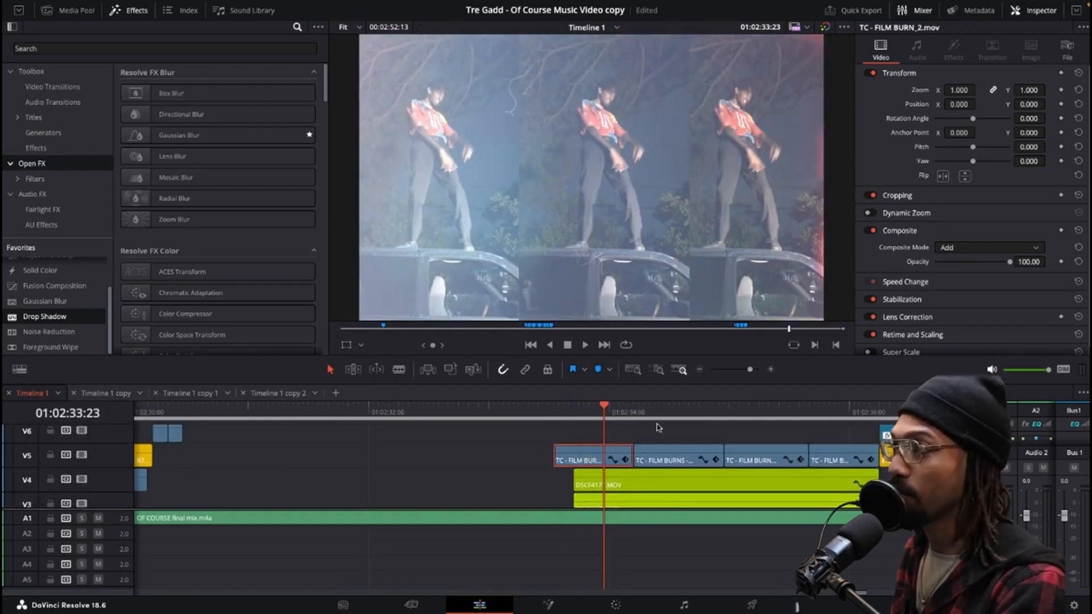
{"action": "left_click", "coordinate": [993, 247]}
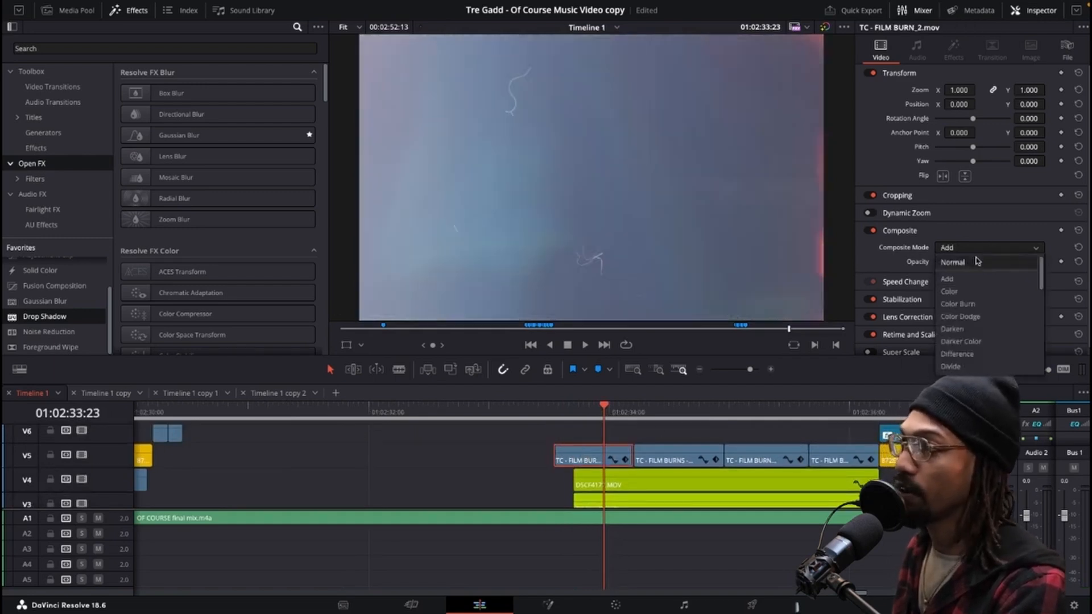
{"action": "left_click", "coordinate": [985, 265]}
{"action": "left_click_drag", "start_coordinate": [568, 415], "coordinate": [589, 414]}
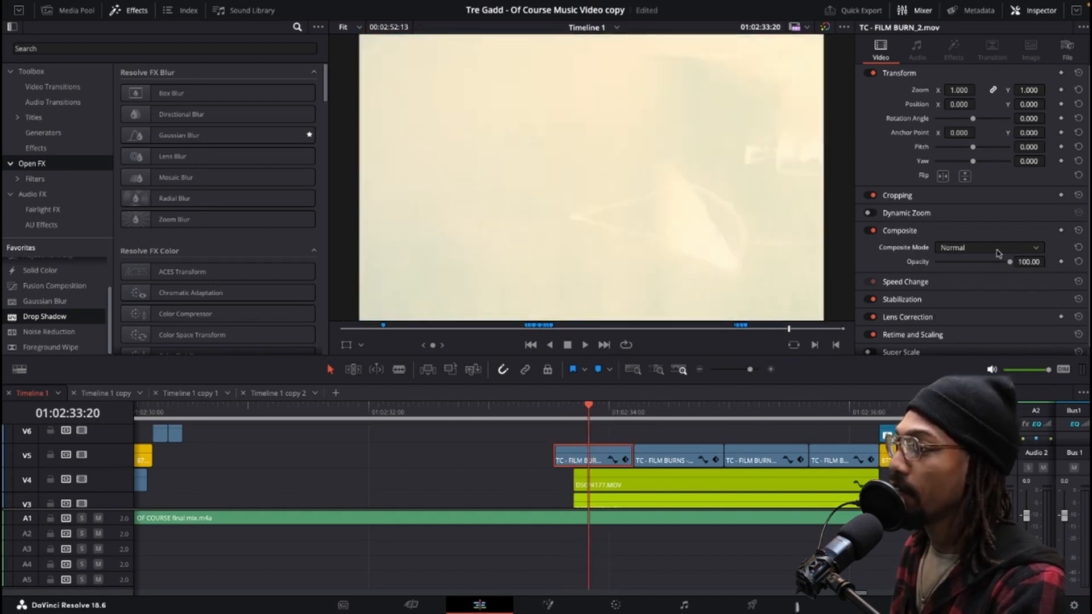
{"action": "left_click_drag", "start_coordinate": [1000, 265], "coordinate": [963, 265]}
Scrub and play the overlay section to review the film burn blend.
{"action": "mouse_move", "coordinate": [549, 417]}
{"action": "left_mouse_down"}
{"action": "mouse_move", "coordinate": [634, 418]}
{"action": "mouse_move", "coordinate": [569, 419]}
{"action": "left_mouse_up"}
{"action": "key", "text": "space"}
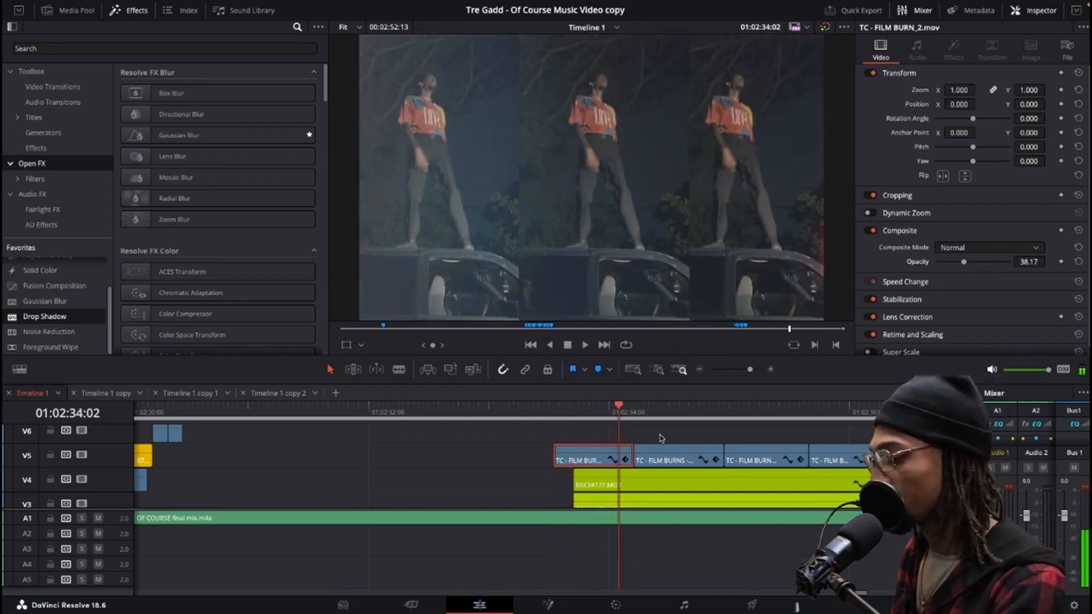
{"action": "key", "text": "space"}
{"action": "key", "text": "space"}
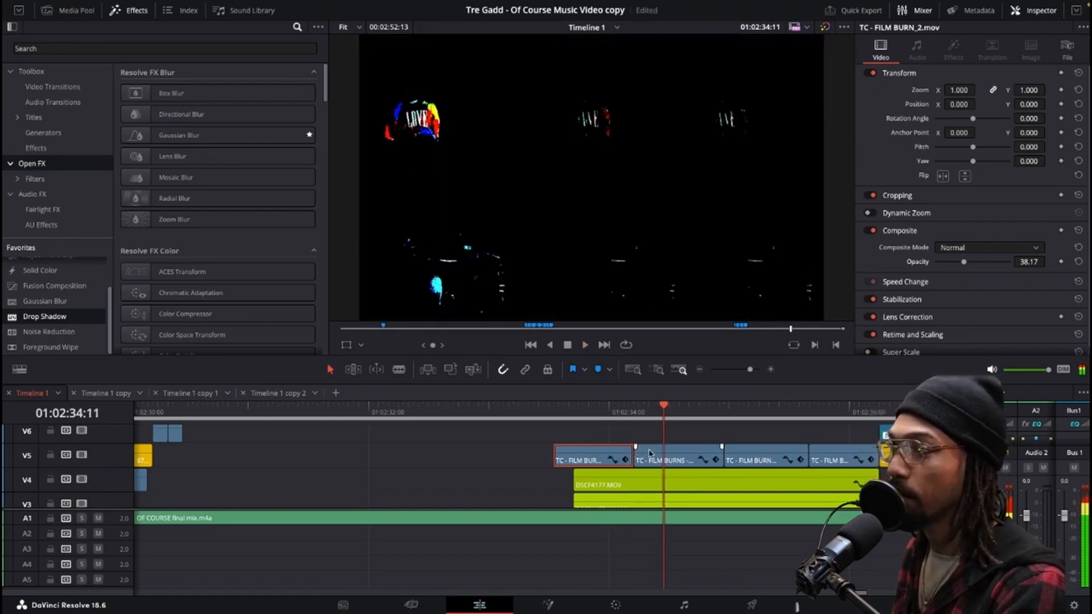
Set the film burn overlay clip's composite mode back to Add.
{"action": "left_click", "coordinate": [662, 462]}
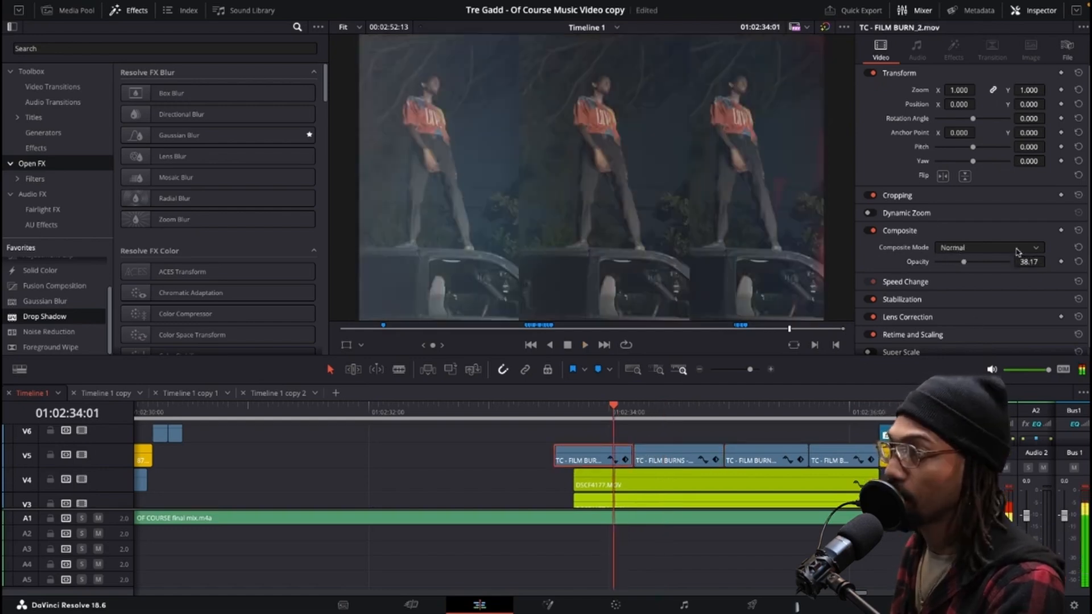
{"action": "left_click", "coordinate": [1009, 249]}
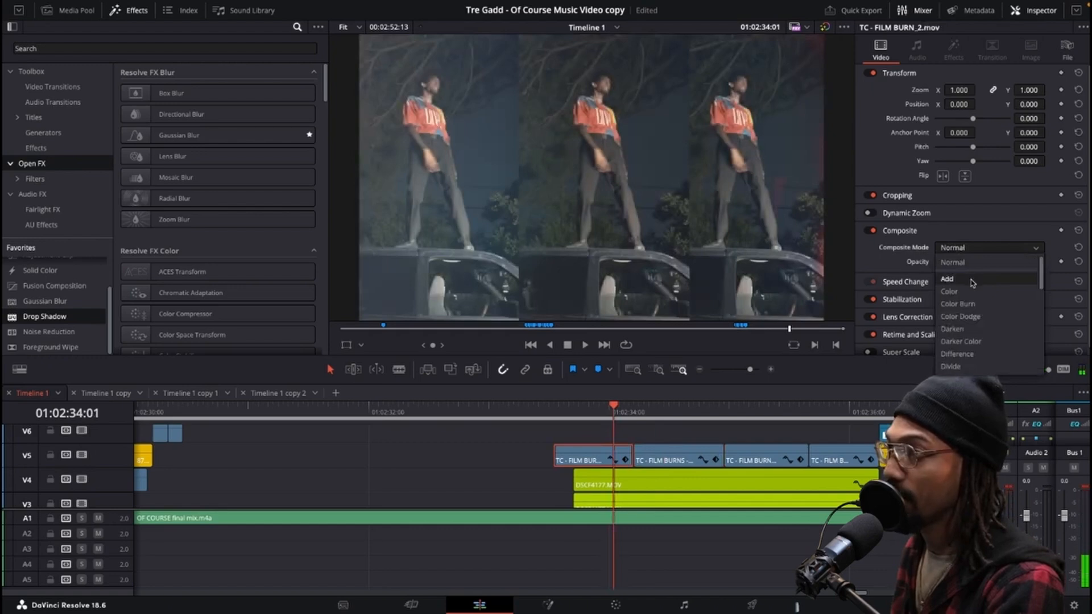
{"action": "left_click", "coordinate": [973, 279]}
{"action": "key", "text": "Left"}
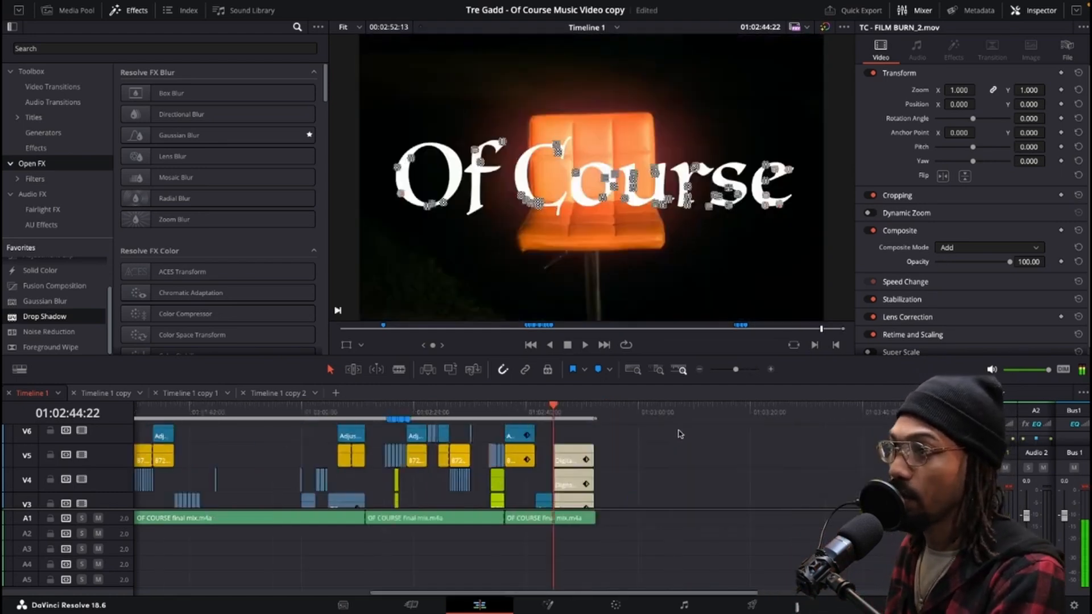
Go to the start of the timeline, select an Of Course title clip on V6 and zoom into the viewer to inspect its blend.
{"action": "scroll", "coordinate": [605, 438], "scroll_direction": "down", "scroll_amount": 3}
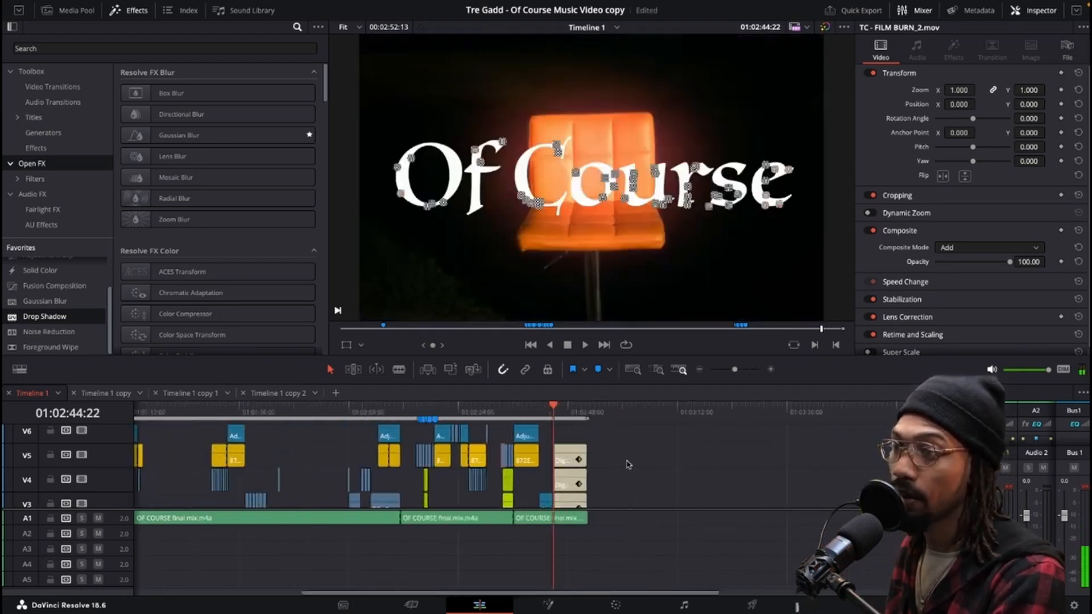
{"action": "scroll", "coordinate": [511, 461], "scroll_direction": "down", "scroll_amount": 3}
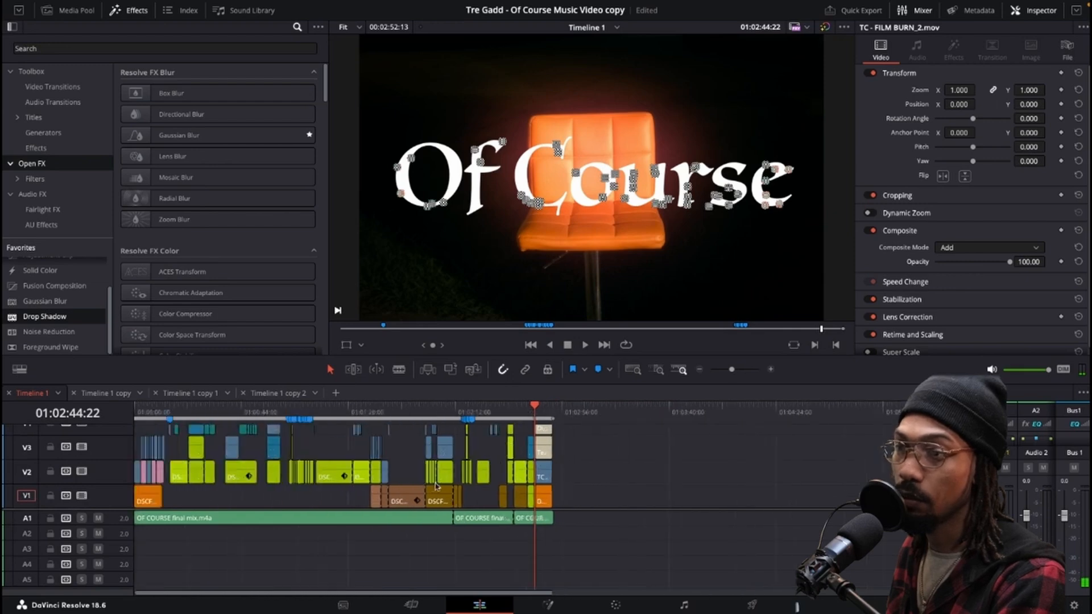
{"action": "left_click", "coordinate": [405, 412]}
{"action": "scroll", "coordinate": [418, 439], "scroll_direction": "up", "scroll_amount": 5}
{"action": "scroll", "coordinate": [417, 439], "scroll_direction": "down", "scroll_amount": 5}
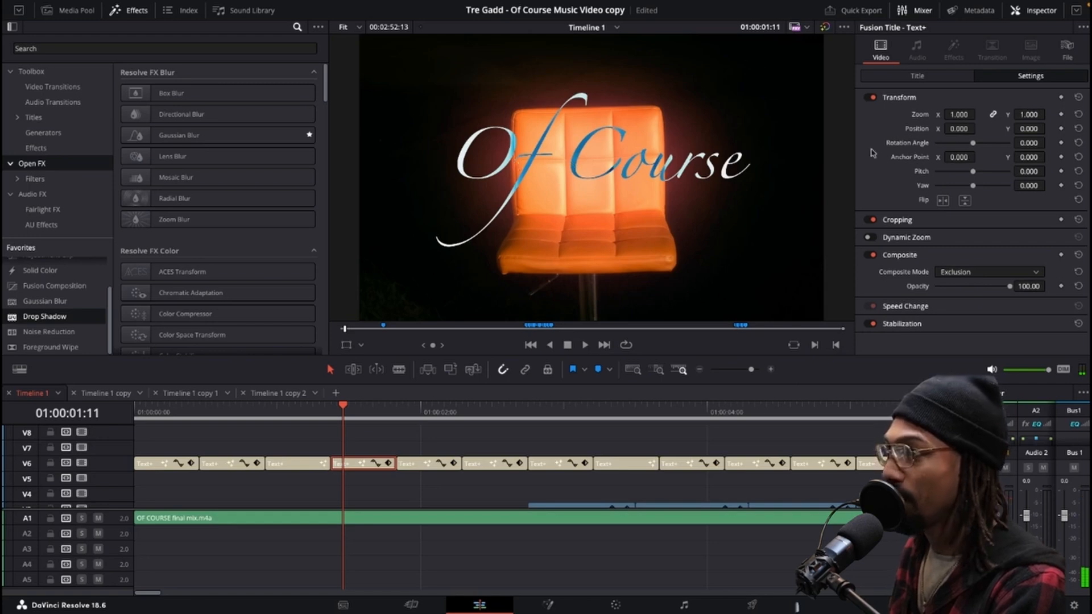
{"action": "scroll", "coordinate": [754, 256], "scroll_direction": "up", "scroll_amount": 5}
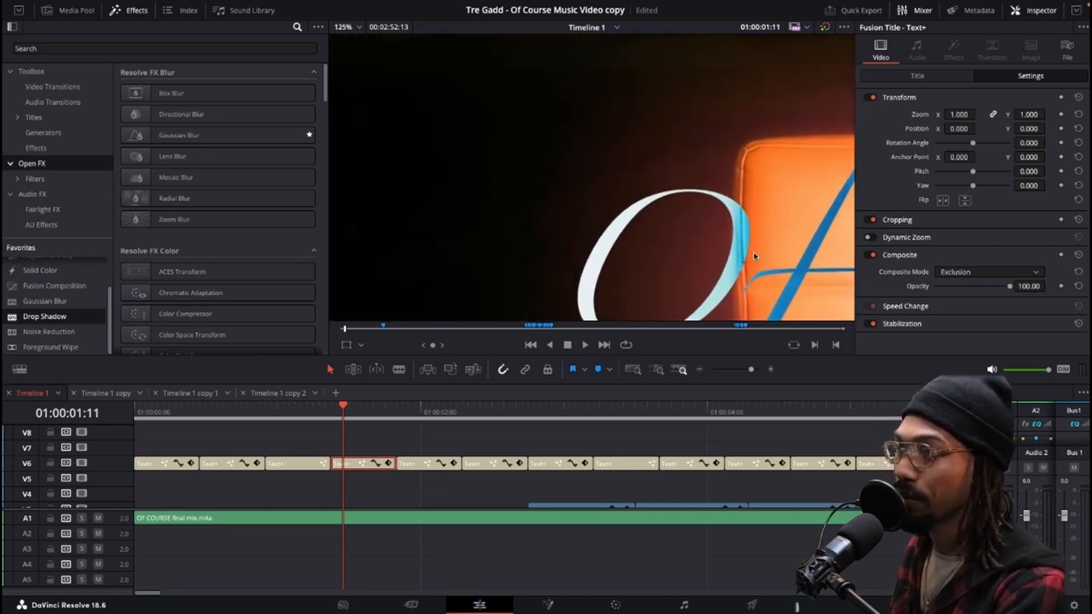
{"action": "scroll", "coordinate": [791, 252], "scroll_direction": "up", "scroll_amount": 5}
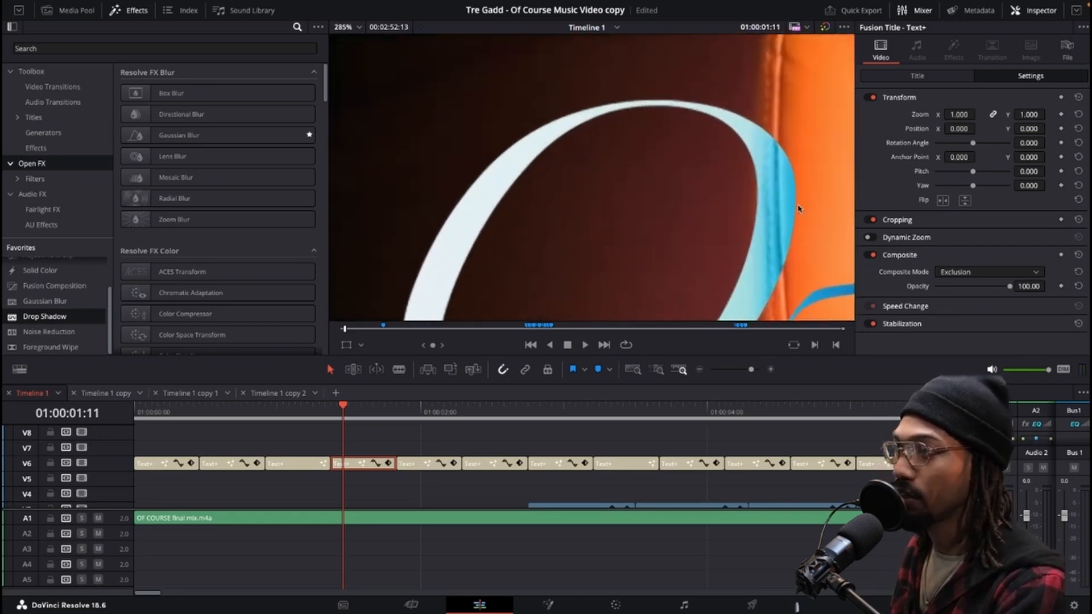
{"action": "left_click_drag", "start_coordinate": [798, 209], "coordinate": [732, 166]}
{"action": "left_click", "coordinate": [349, 28]}
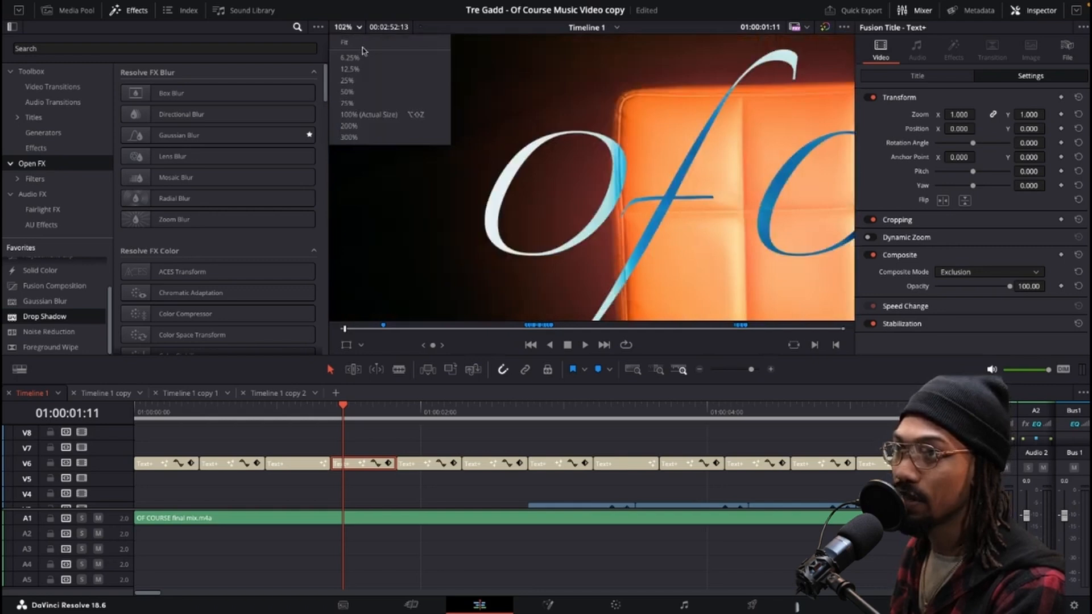
{"action": "left_click", "coordinate": [360, 41]}
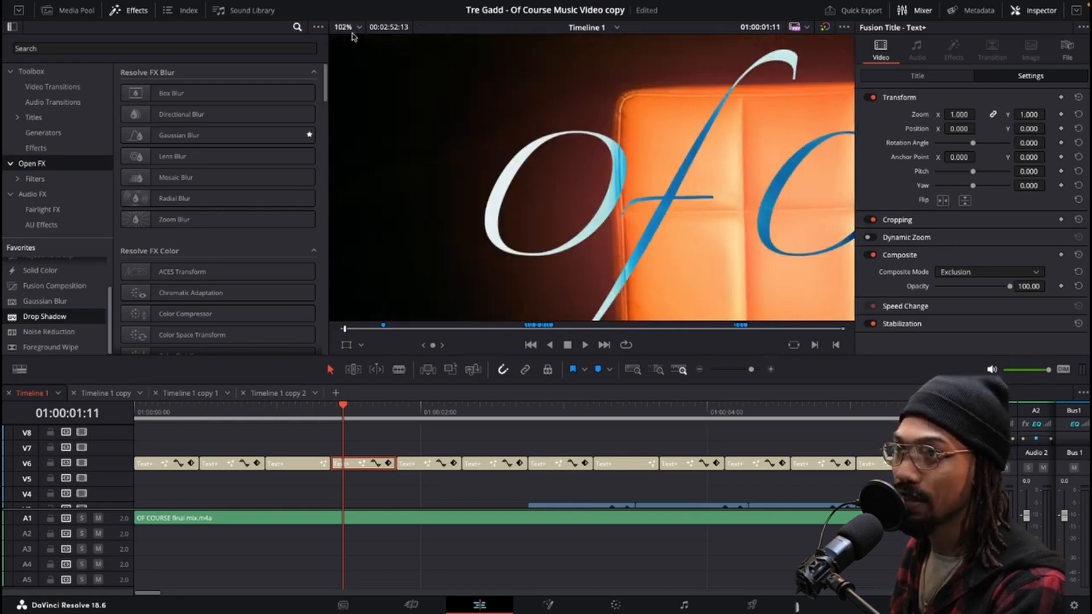
{"action": "left_click", "coordinate": [350, 28]}
{"action": "left_click", "coordinate": [352, 41]}
Try Normal composite mode and lower opacity on the title clip, undo both changes, and browse other composite modes.
{"action": "left_click", "coordinate": [982, 275]}
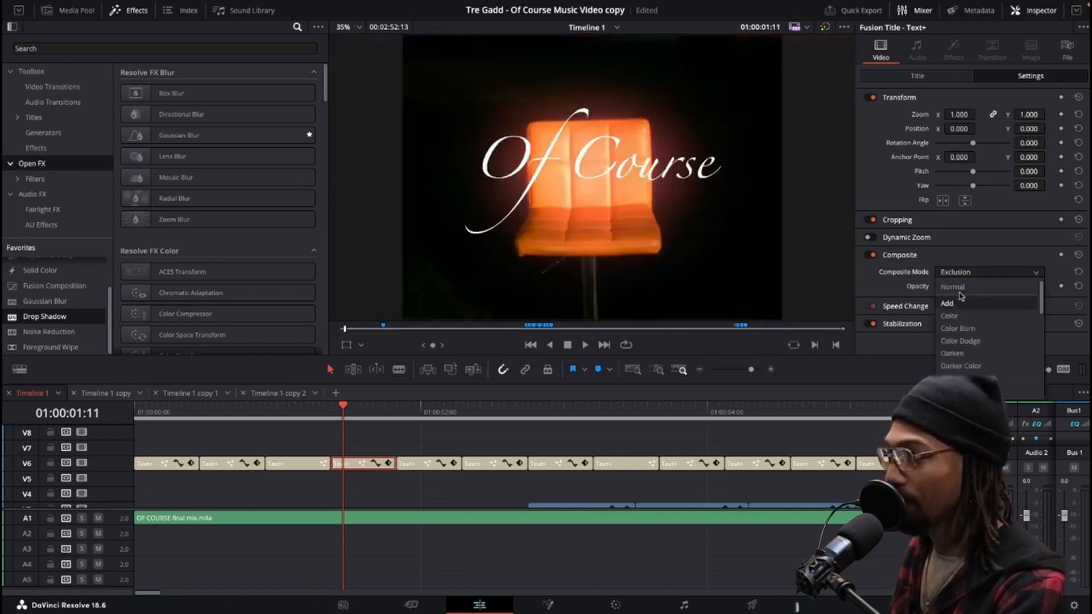
{"action": "left_click", "coordinate": [987, 283]}
{"action": "left_click_drag", "start_coordinate": [987, 286], "coordinate": [952, 290]}
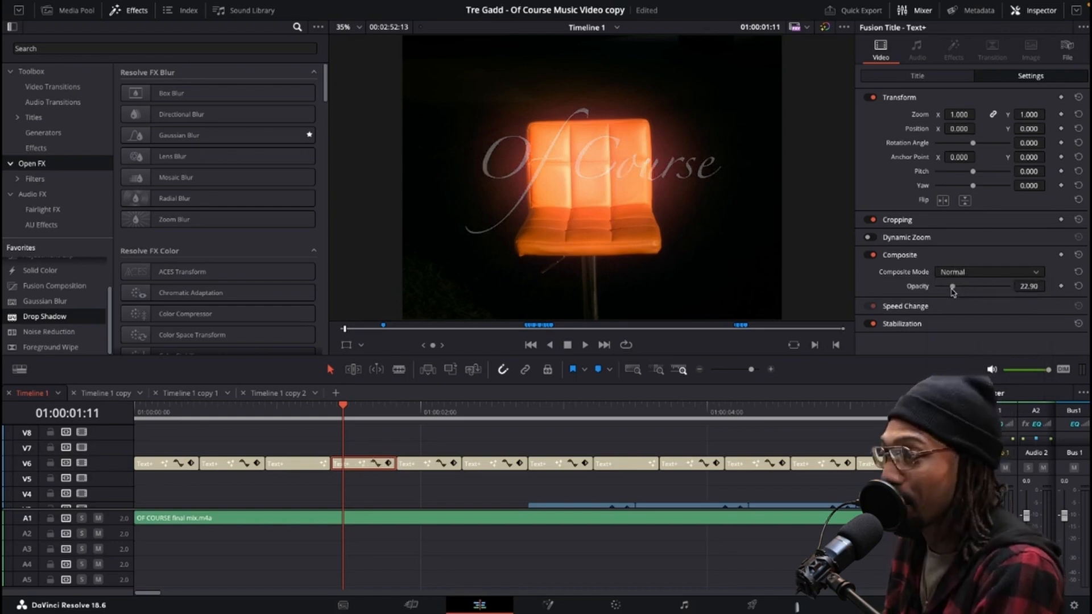
{"action": "key", "text": "super+z"}
{"action": "key", "text": "super+z"}
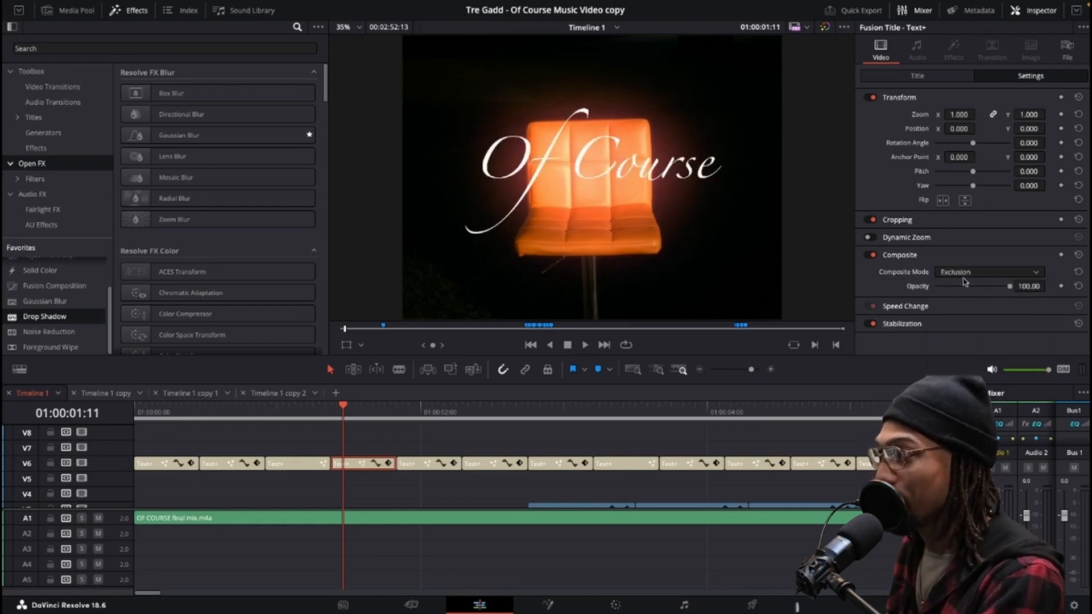
{"action": "left_click", "coordinate": [957, 273]}
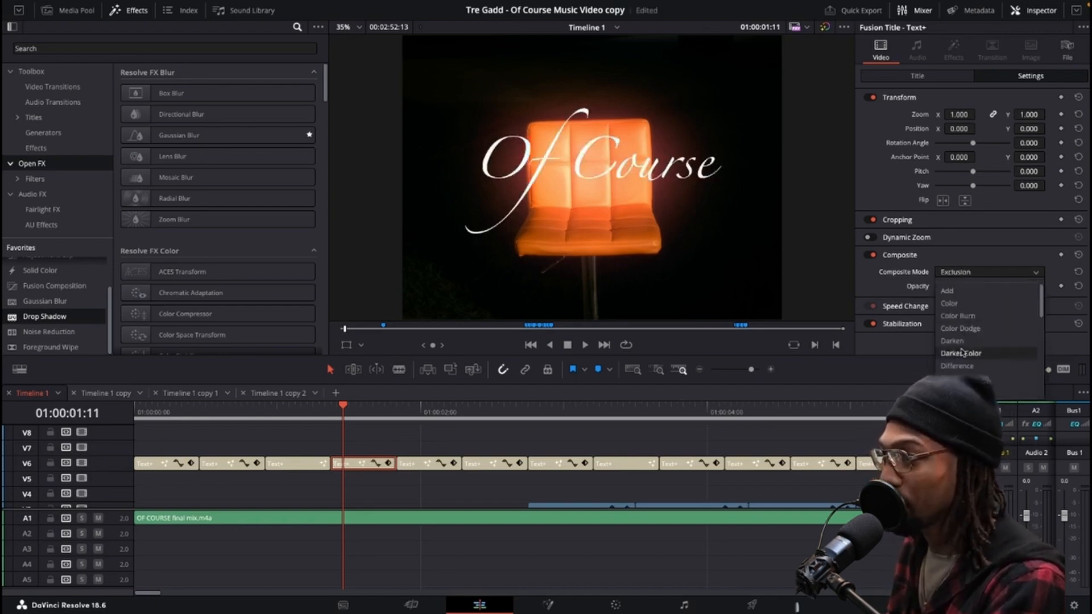
{"action": "left_click", "coordinate": [965, 390]}
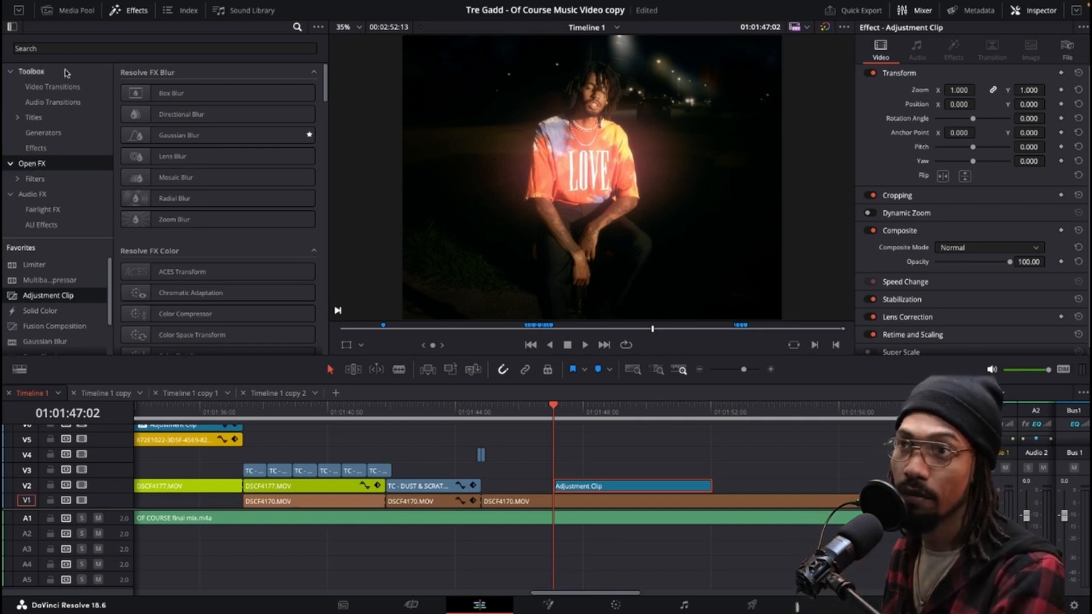
Search the effects for "tran" and apply the Transform effect to the adjustment clip on V2.
{"action": "left_click", "coordinate": [66, 49]}
{"action": "type", "text": "tr"}
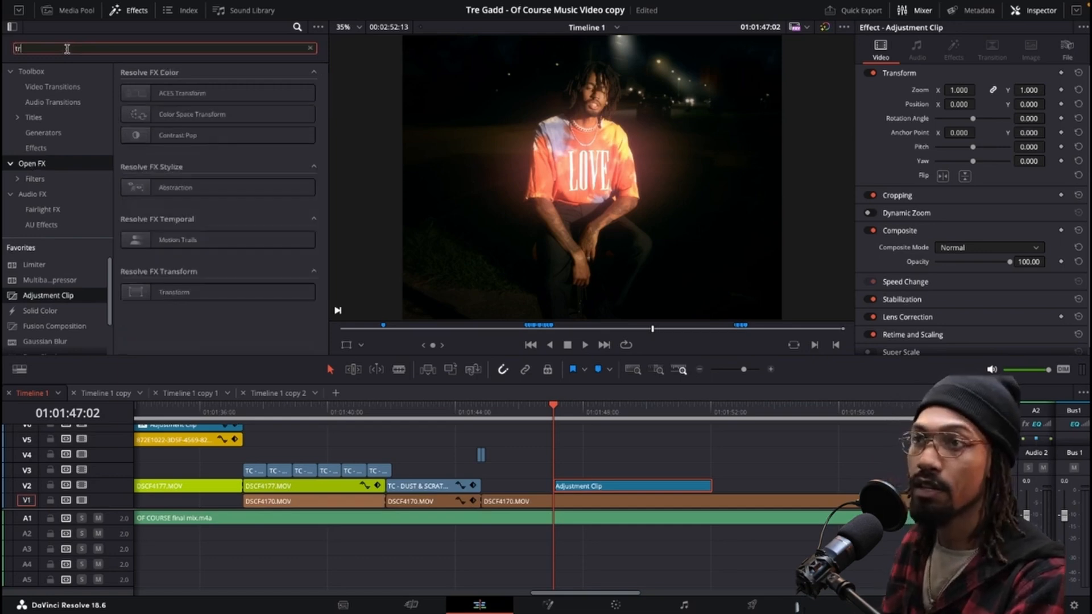
{"action": "type", "text": "an"}
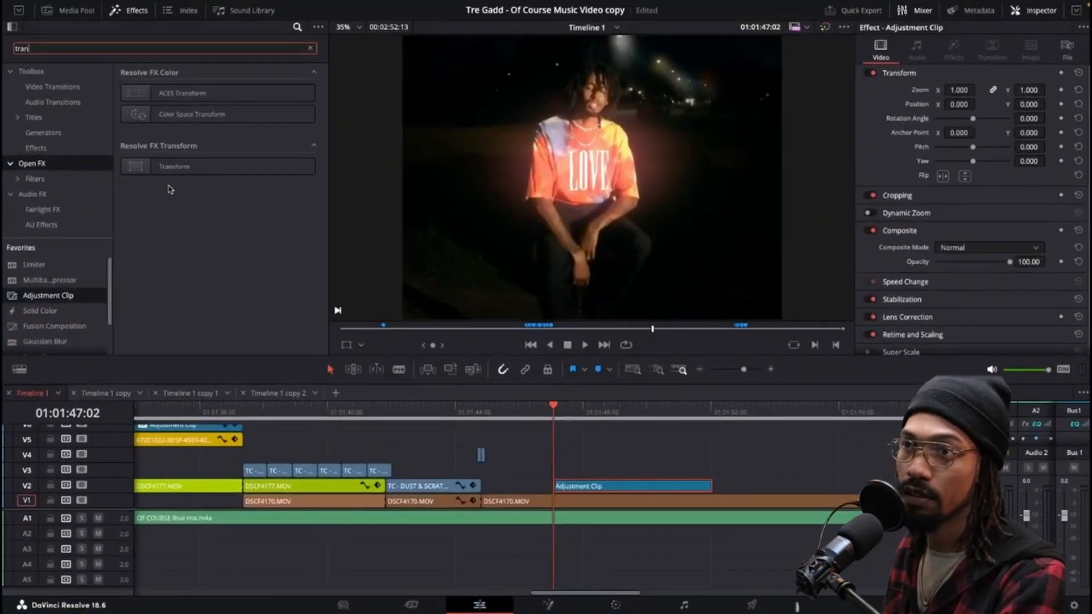
{"action": "left_click_drag", "start_coordinate": [170, 166], "coordinate": [572, 484]}
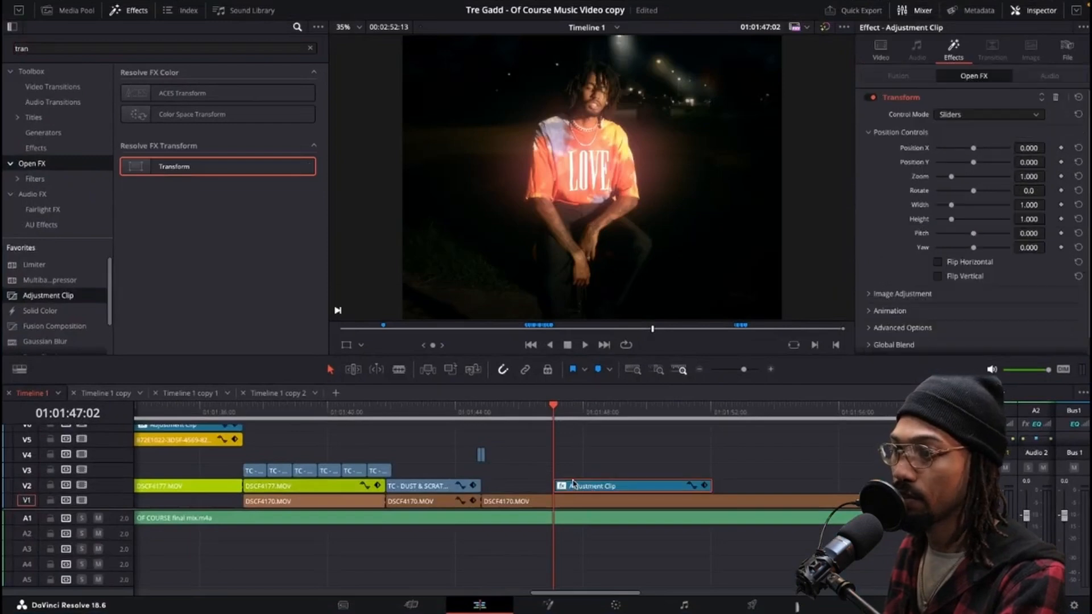
Reset the Transform effect's height and pitch to their defaults and expand Image Adjustment.
{"action": "left_click", "coordinate": [593, 470]}
{"action": "mouse_move", "coordinate": [560, 419]}
{"action": "left_mouse_down"}
{"action": "mouse_move", "coordinate": [605, 419]}
{"action": "mouse_move", "coordinate": [553, 419]}
{"action": "left_mouse_up"}
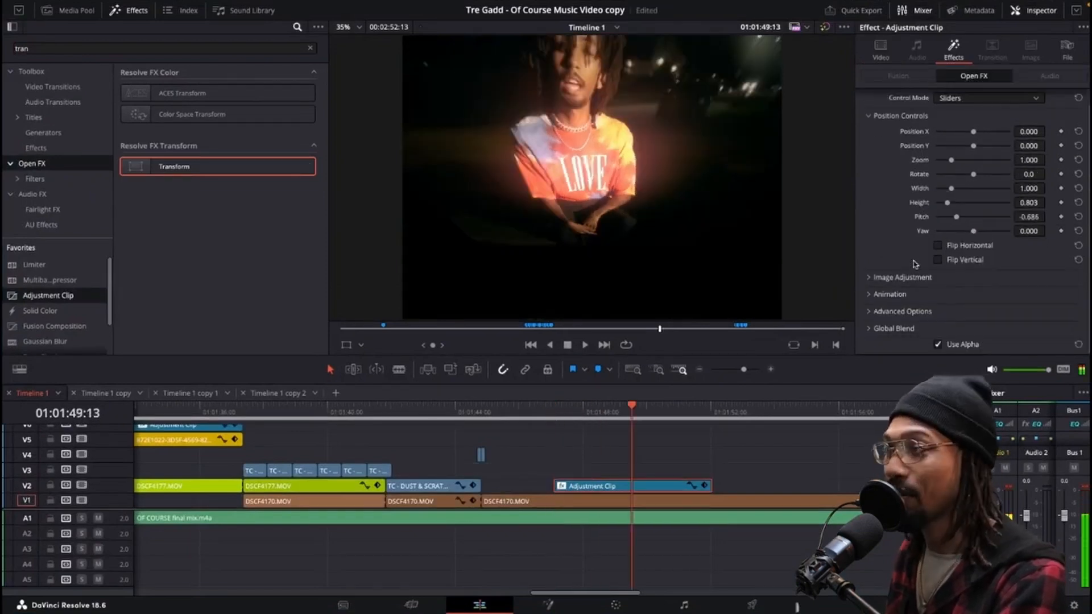
{"action": "double_click", "coordinate": [920, 203]}
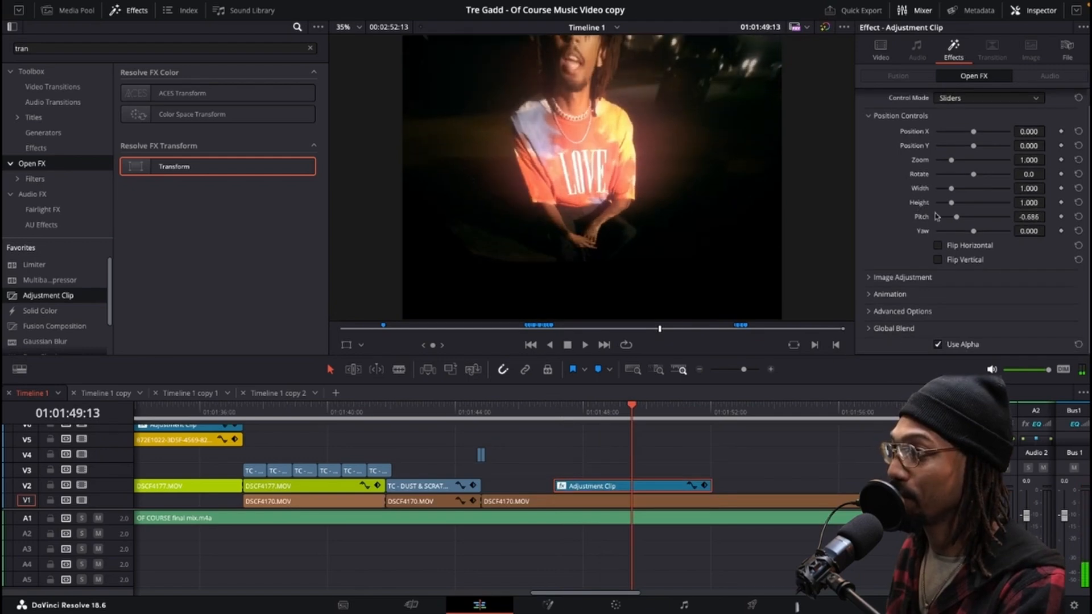
{"action": "double_click", "coordinate": [921, 217]}
{"action": "left_click", "coordinate": [876, 279]}
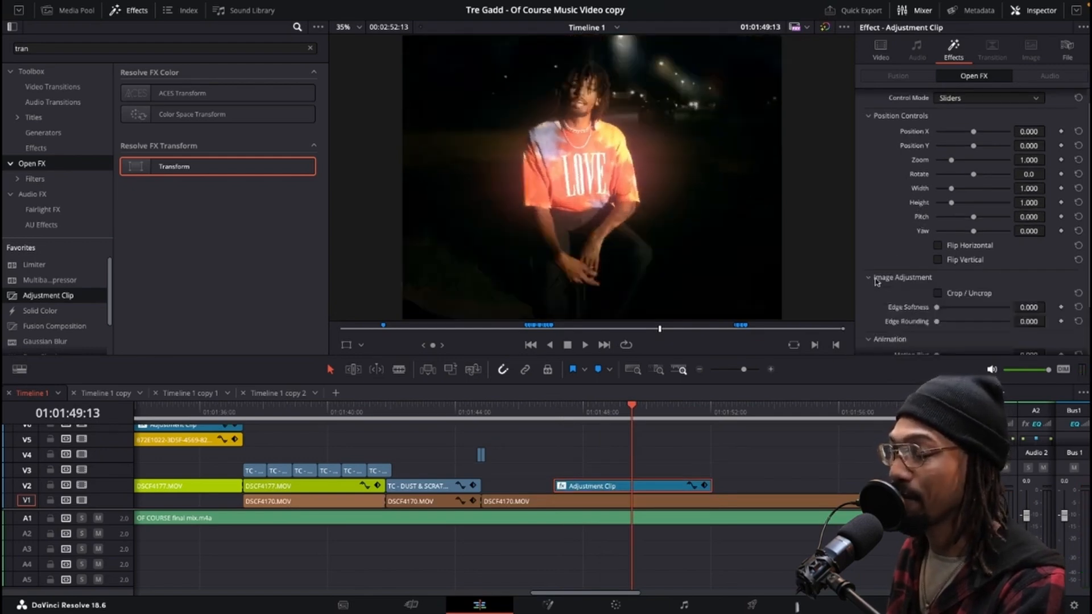
{"action": "scroll", "coordinate": [877, 281], "scroll_direction": "down", "scroll_amount": 3}
{"action": "scroll", "coordinate": [877, 281], "scroll_direction": "up", "scroll_amount": 4}
Keyframe the Transform a few frames into the clip with zoom 2.314, position X -0.002 and position Y -0.492.
{"action": "key", "text": "Up"}
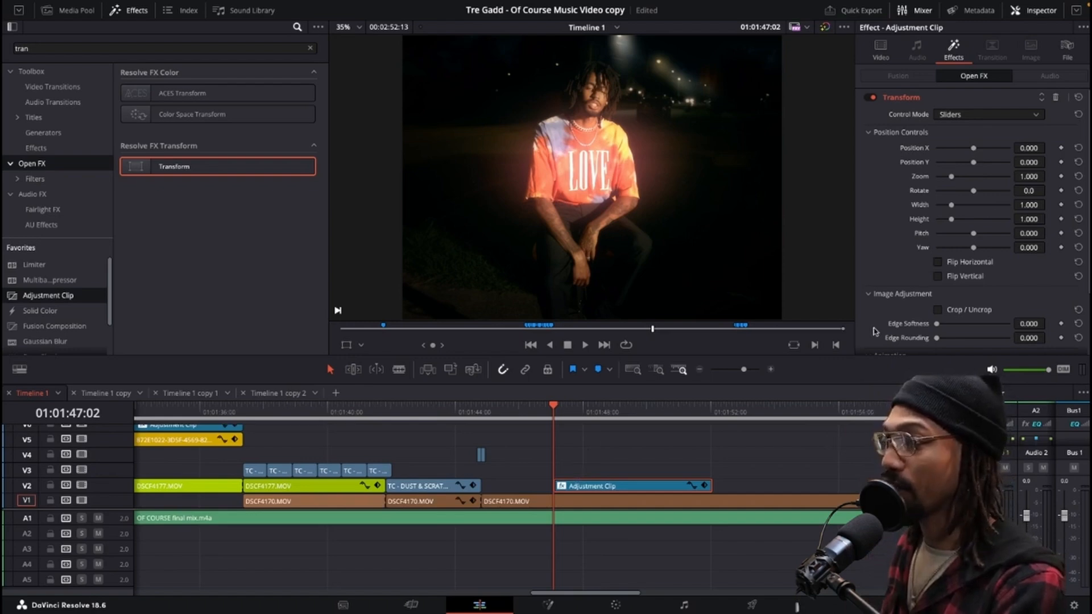
{"action": "left_click", "coordinate": [617, 467]}
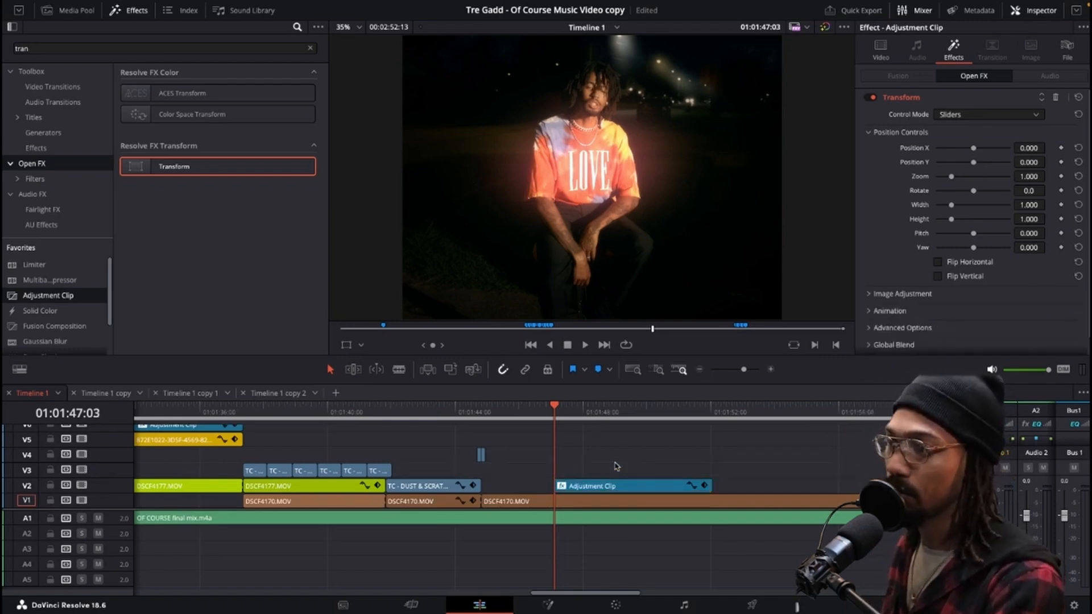
{"action": "scroll", "coordinate": [614, 467], "scroll_direction": "up", "scroll_amount": 2}
{"action": "left_click", "coordinate": [614, 467]}
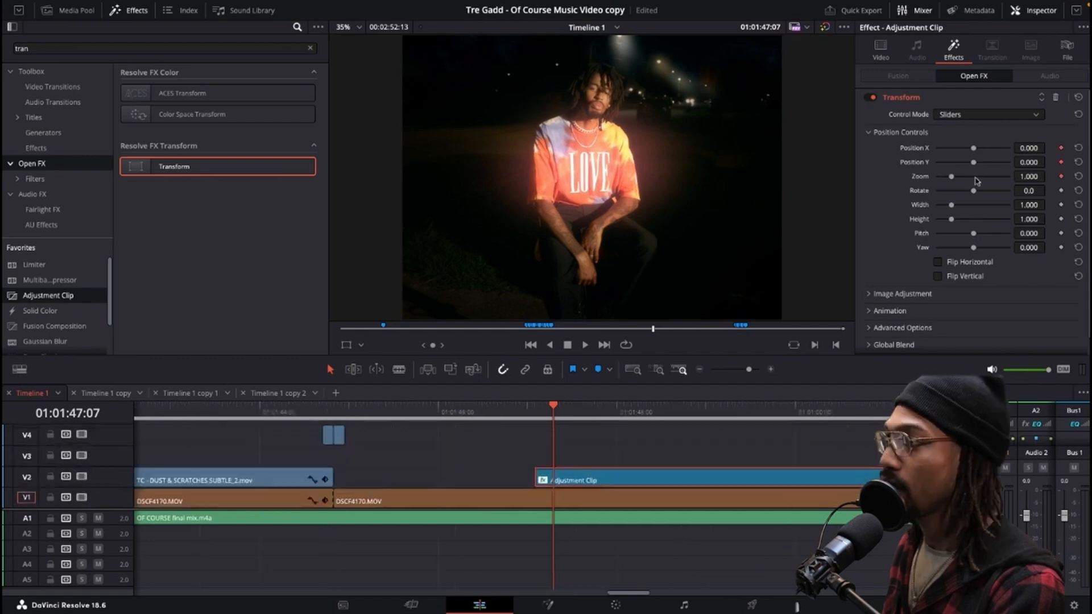
{"action": "left_click_drag", "start_coordinate": [953, 178], "coordinate": [1048, 162]}
{"action": "left_click_drag", "start_coordinate": [1029, 162], "coordinate": [929, 162]}
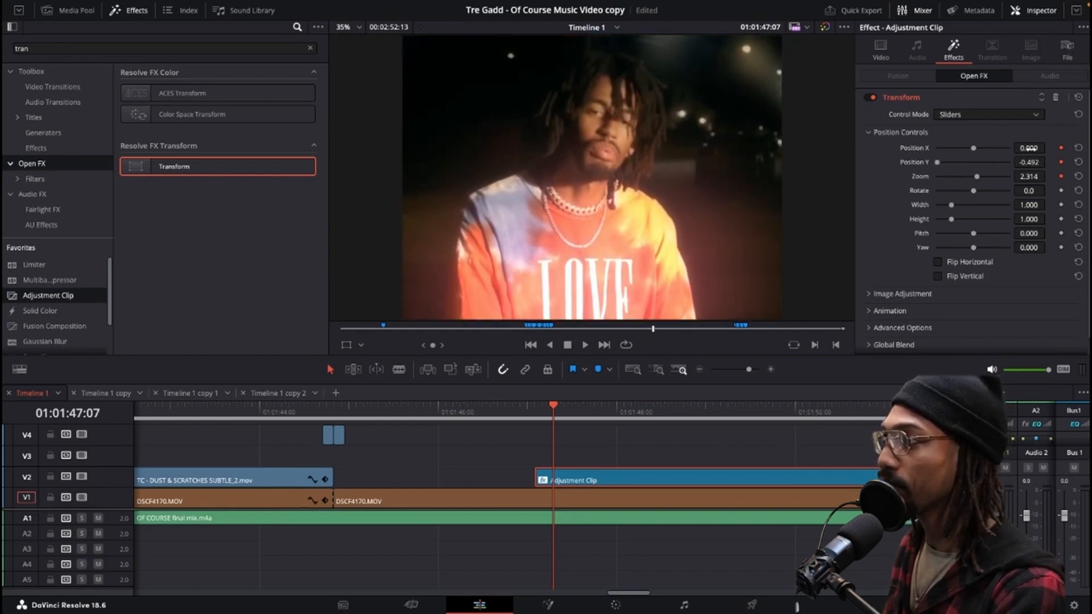
{"action": "mouse_move", "coordinate": [1029, 147]}
{"action": "left_mouse_down"}
{"action": "mouse_move", "coordinate": [1018, 148]}
{"action": "mouse_move", "coordinate": [1030, 149]}
{"action": "left_mouse_up"}
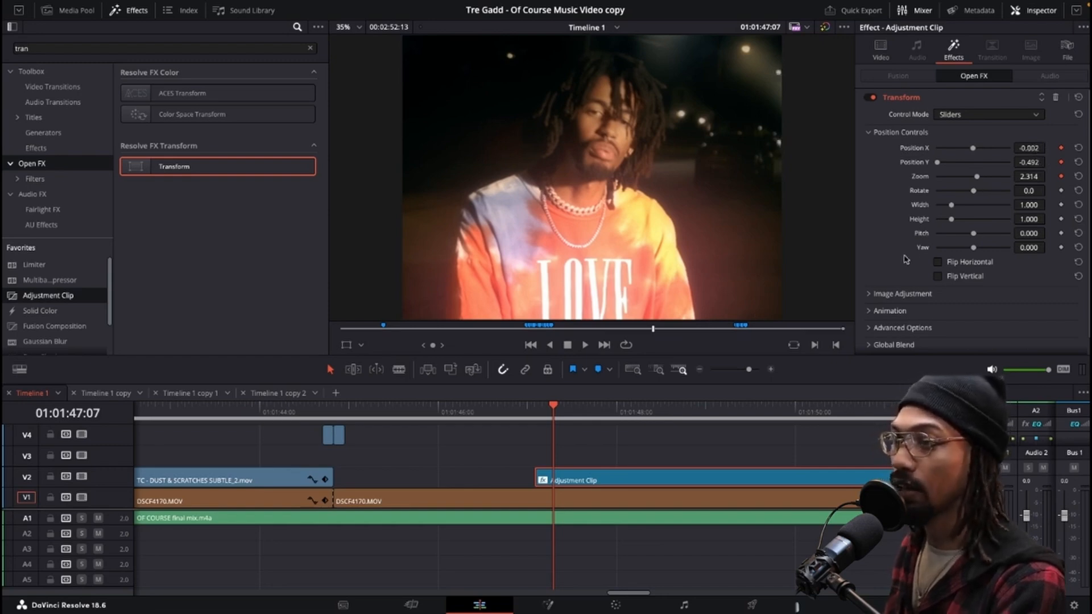
At the adjustment clip's first frame, reset position X, position Y and zoom to defaults as starting keyframes.
{"action": "left_click", "coordinate": [535, 414]}
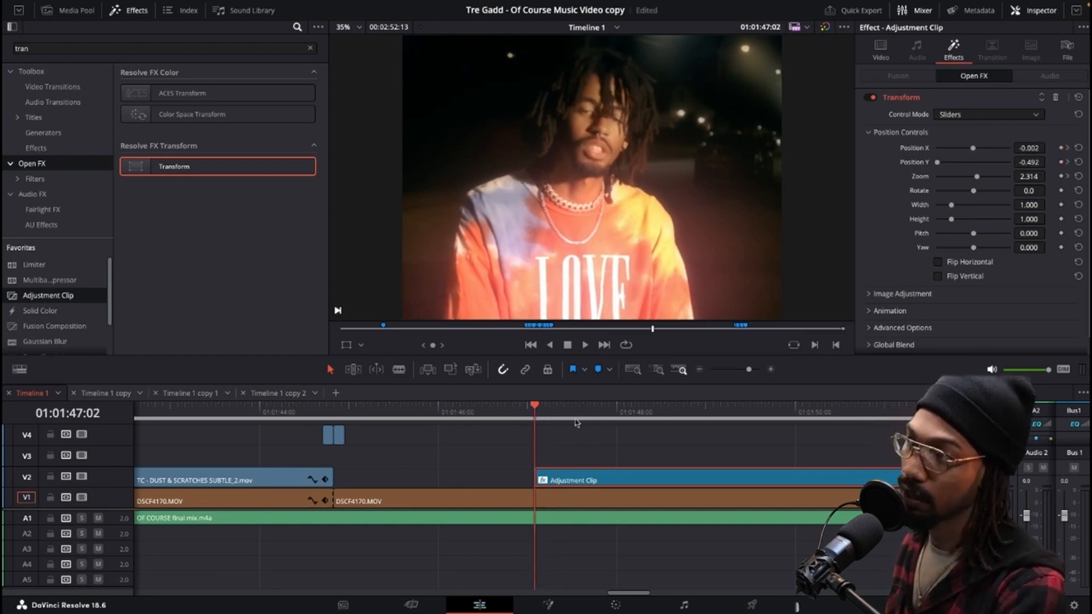
{"action": "double_click", "coordinate": [912, 149]}
{"action": "double_click", "coordinate": [915, 163]}
{"action": "double_click", "coordinate": [918, 178]}
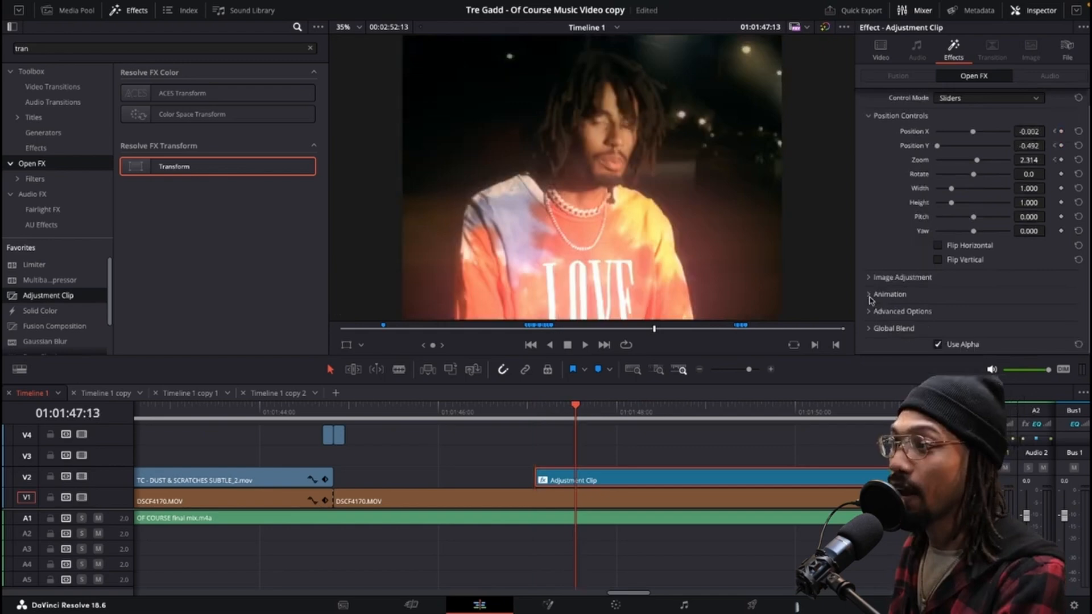
Set the Transform's motion blur to 1.000 under Animation and play back the zoom from the clip start.
{"action": "left_click", "coordinate": [868, 294]}
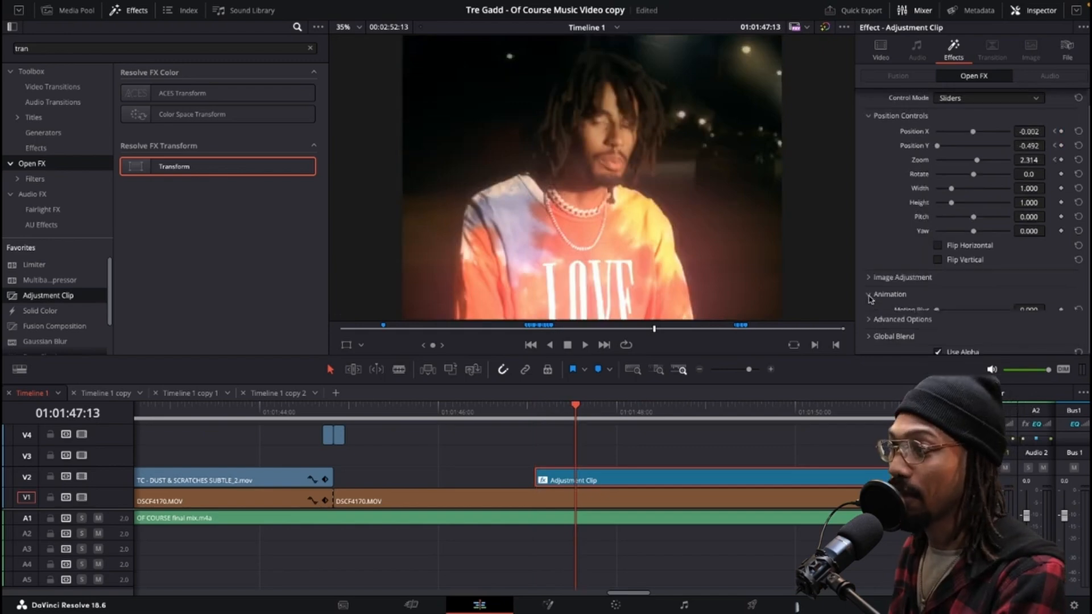
{"action": "left_click_drag", "start_coordinate": [958, 312], "coordinate": [1054, 314]}
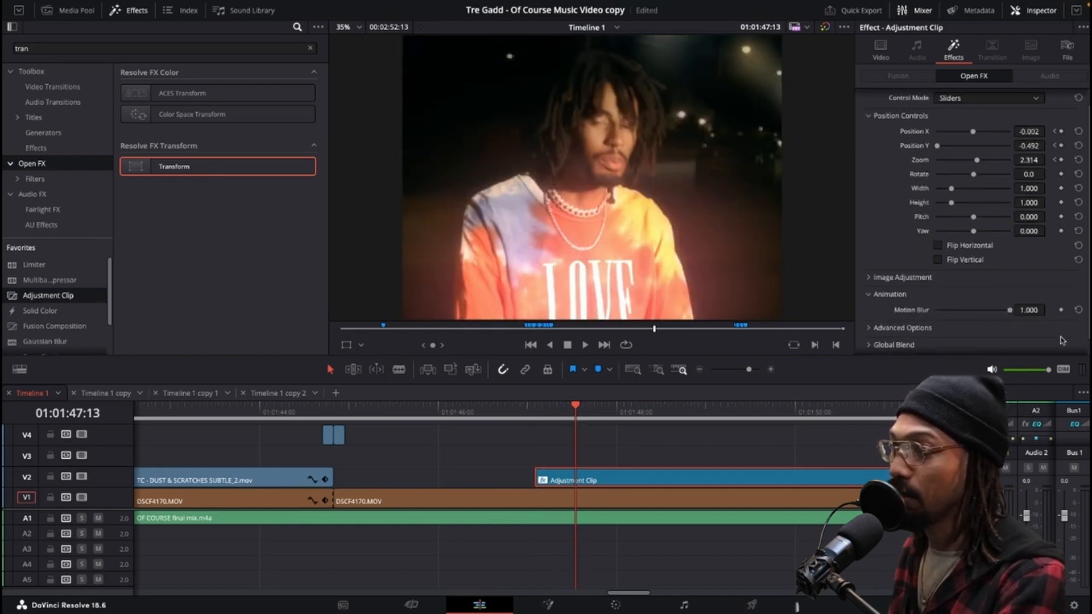
{"action": "left_click", "coordinate": [534, 414]}
{"action": "key", "text": "space"}
{"action": "left_click", "coordinate": [532, 414]}
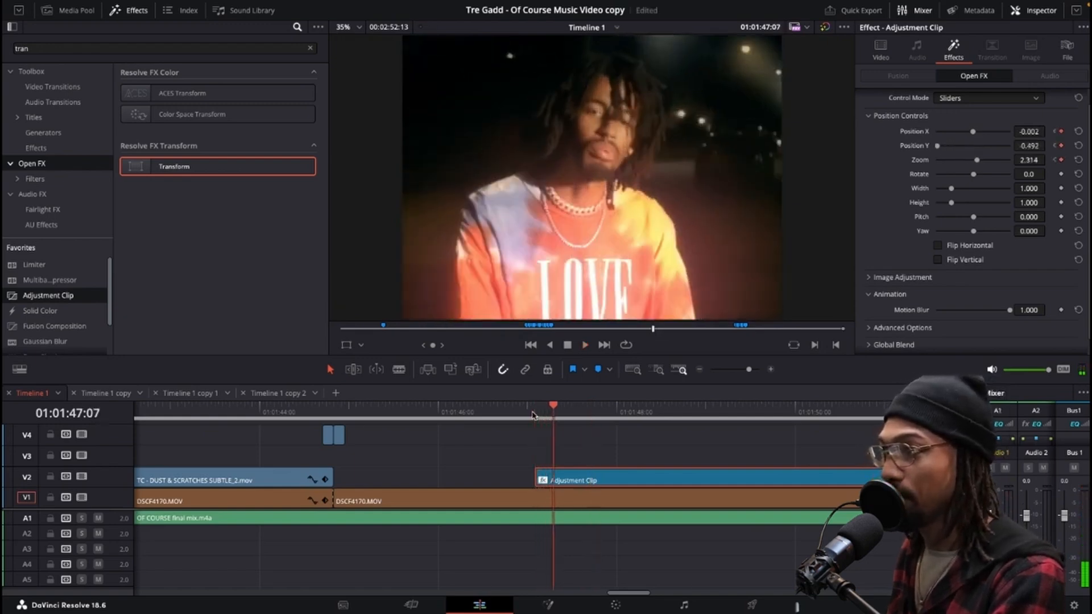
Step frame by frame back and forth through the adjustment clip's start to review the keyframed zoom with motion blur.
{"action": "key", "text": "Right"}
{"action": "key", "text": "Right"}
{"action": "key", "text": "Left"}
{"action": "key", "text": "Left"}
{"action": "key", "text": "Left"}
{"action": "key", "text": "Left"}
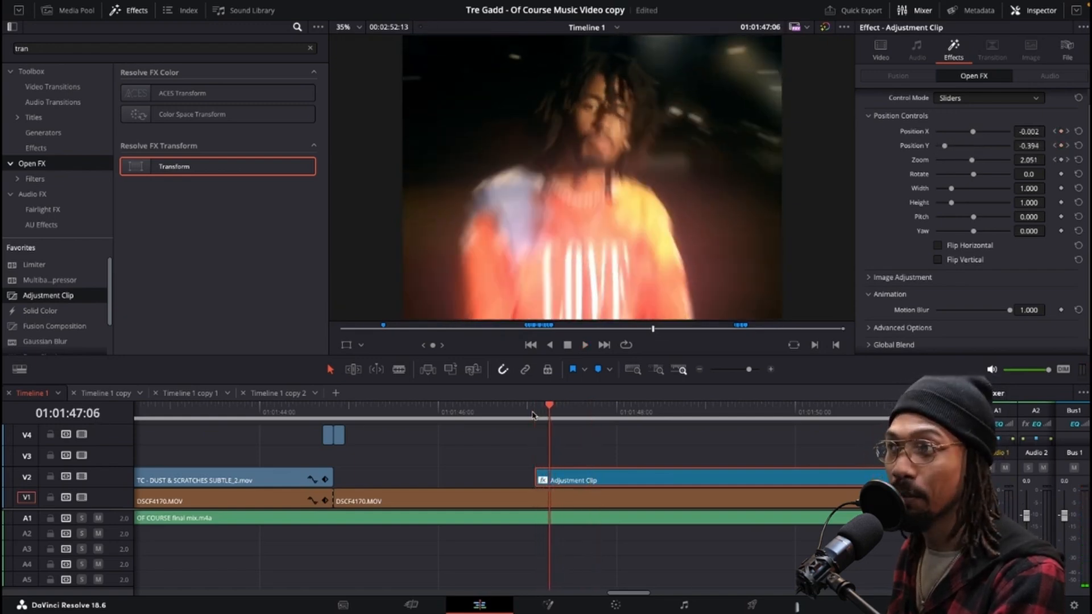
{"action": "key", "text": "Left"}
{"action": "key", "text": "Left"}
{"action": "key", "text": "Left"}
{"action": "key", "text": "Left"}
{"action": "key", "text": "Left"}
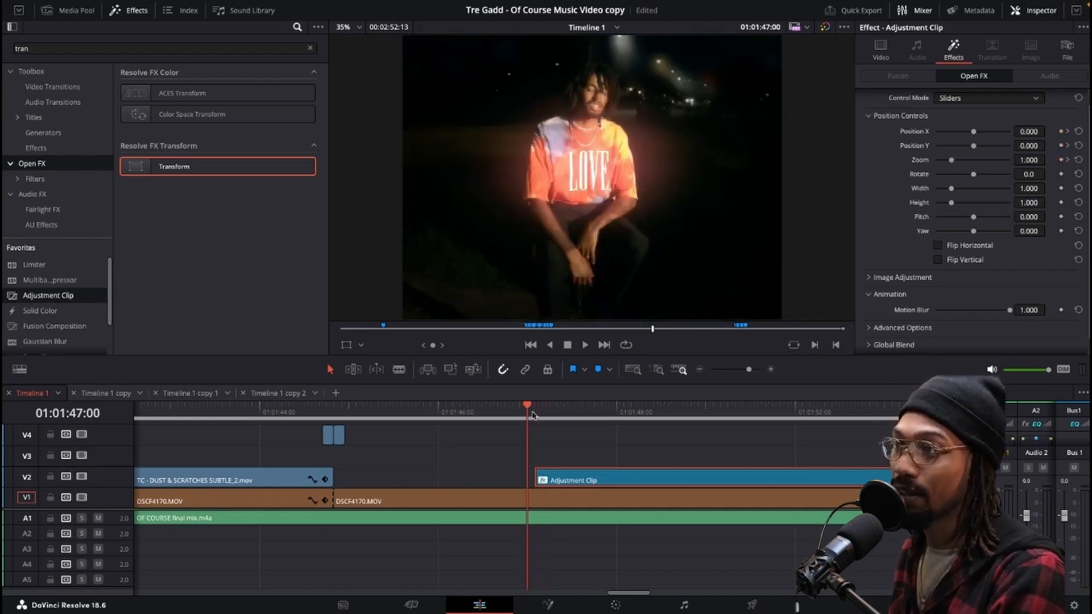
{"action": "key", "text": "Right"}
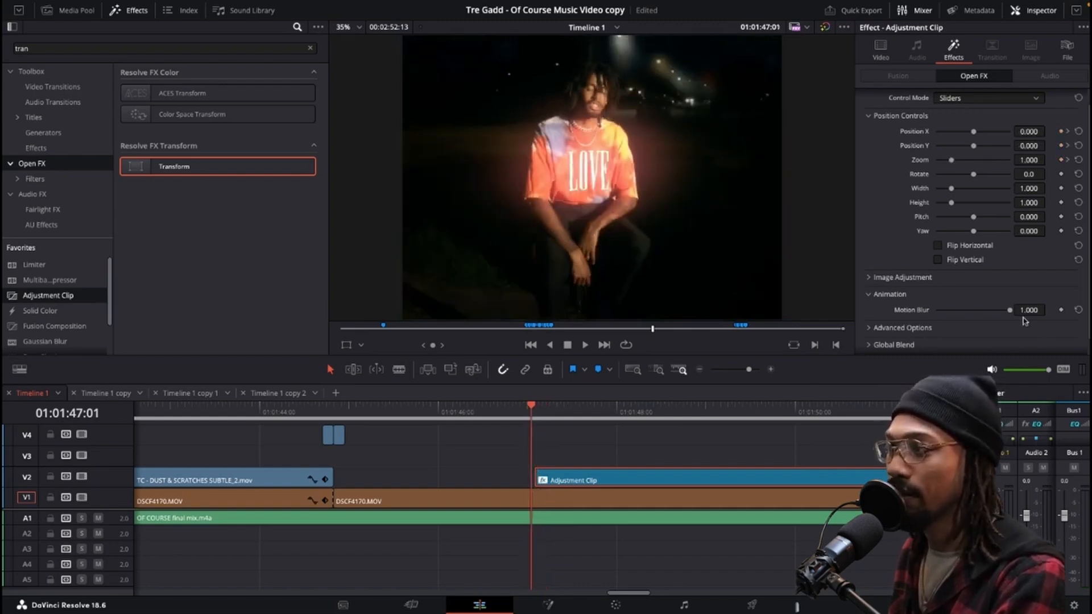
{"action": "key", "text": "Right"}
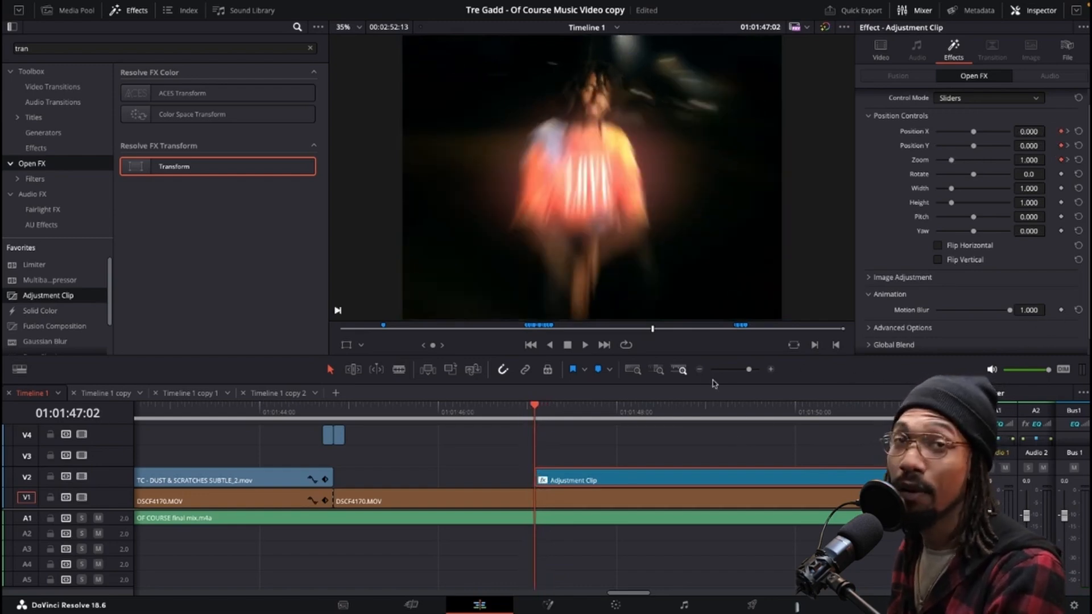
{"action": "key", "text": "Right"}
{"action": "key", "text": "Right"}
{"action": "key", "text": "Right"}
{"action": "key", "text": "Right"}
{"action": "key", "text": "Right"}
{"action": "key", "text": "Right"}
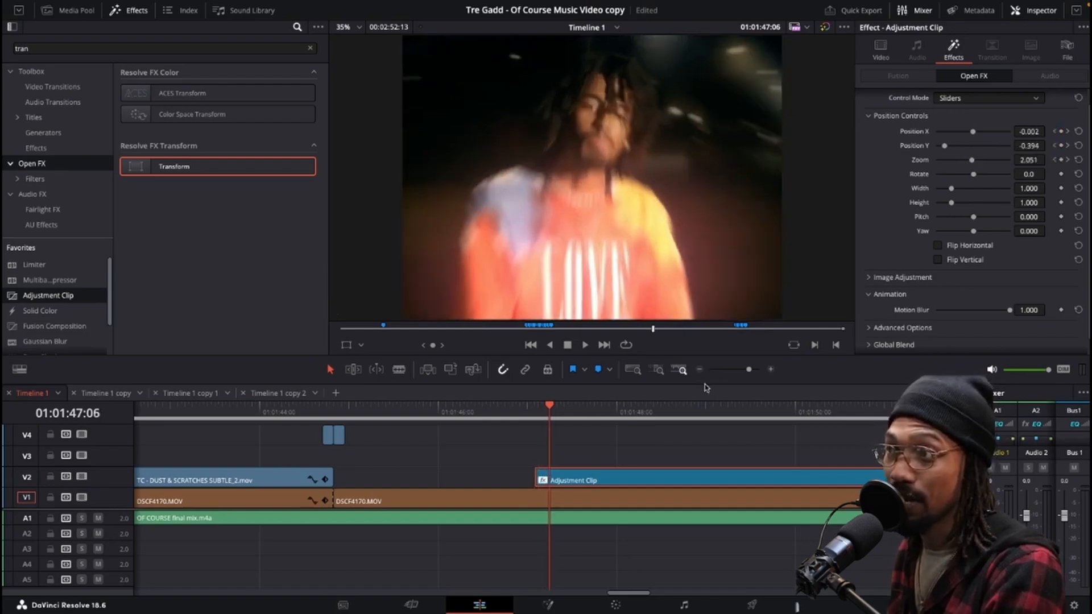
{"action": "key", "text": "Right"}
{"action": "key", "text": "Right"}
{"action": "key", "text": "Right"}
{"action": "key", "text": "Right"}
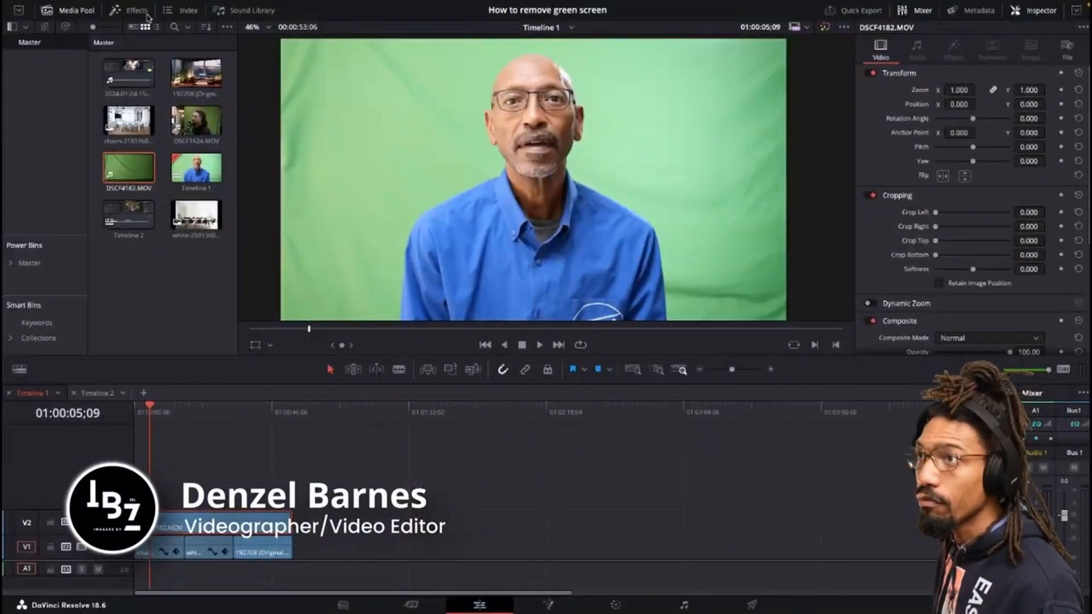
Search the effects library for 3d and apply the 3D Keyer to the green-screen clip DSCF4182.MOV on V2.
{"action": "left_click", "coordinate": [145, 12]}
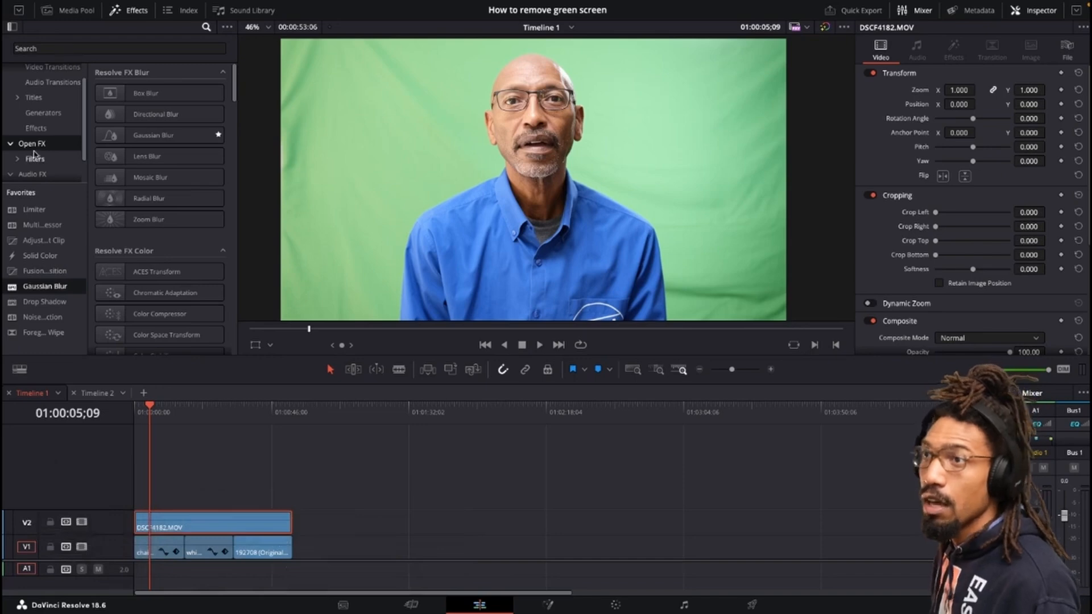
{"action": "left_click", "coordinate": [63, 46]}
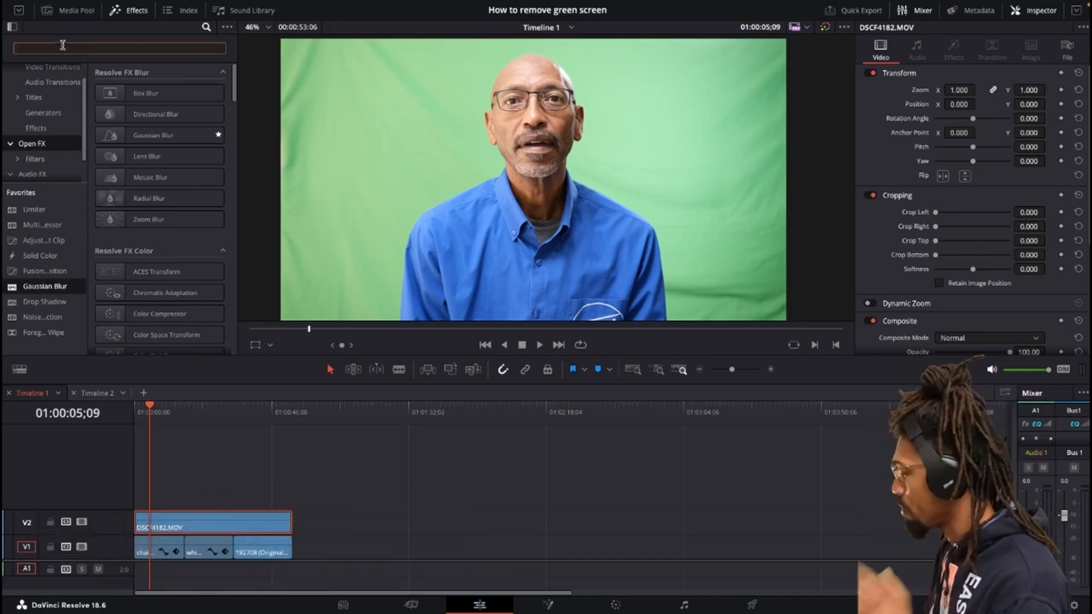
{"action": "type", "text": "3d"}
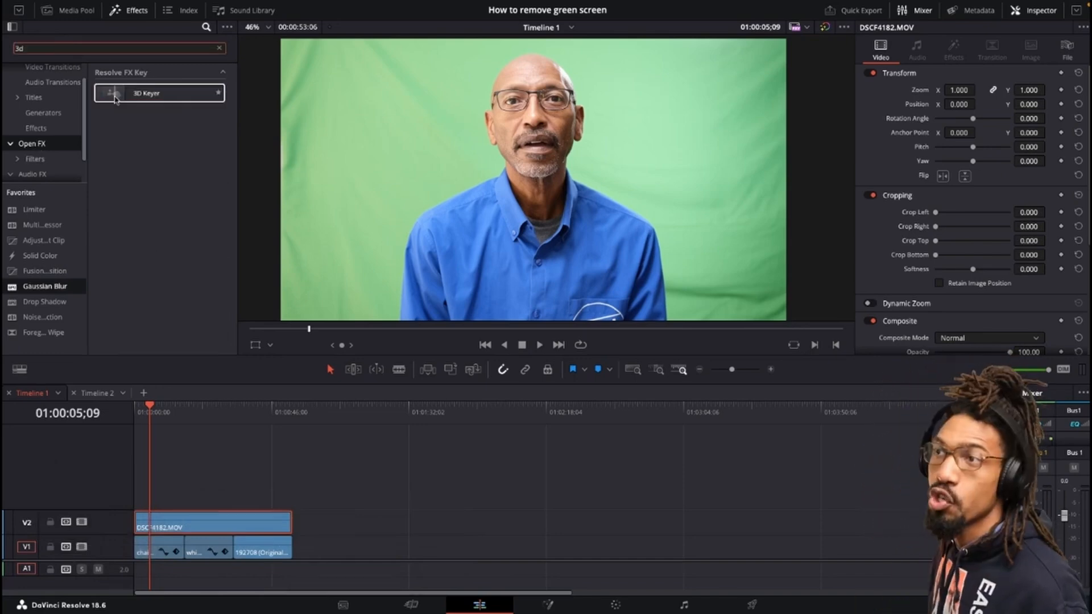
{"action": "left_click_drag", "start_coordinate": [117, 97], "coordinate": [217, 521]}
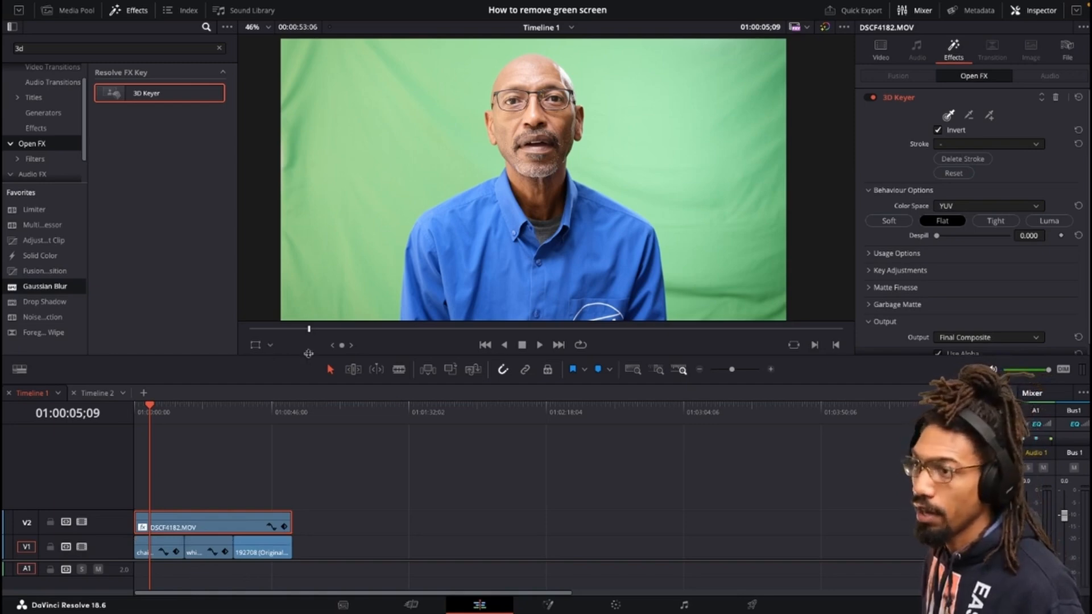
Switch the viewer to the Open FX overlay and draw a keyer stroke across the green background.
{"action": "left_click", "coordinate": [271, 346]}
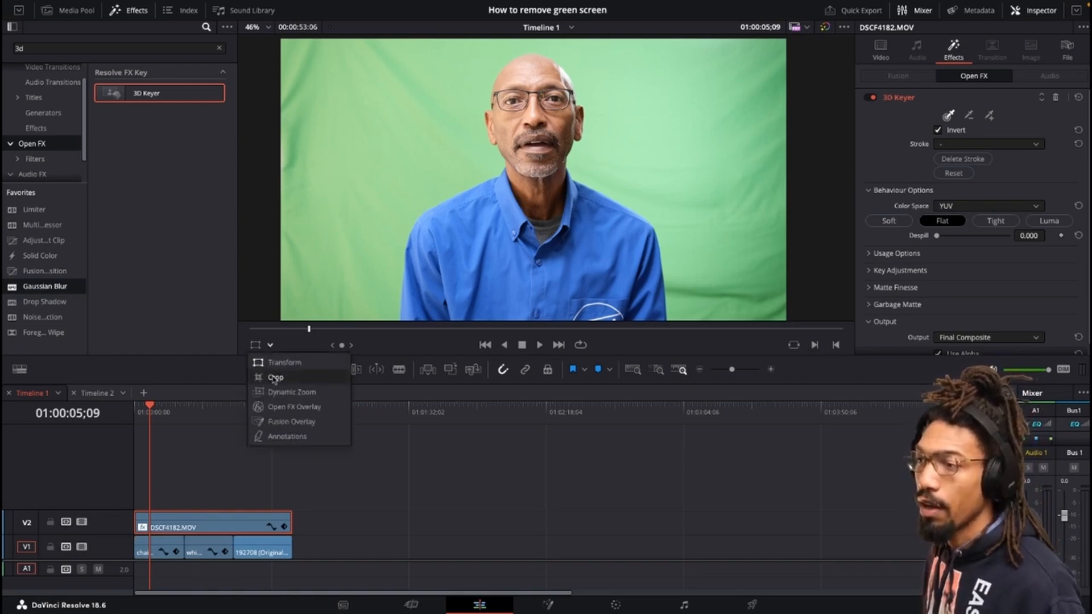
{"action": "left_click", "coordinate": [290, 407]}
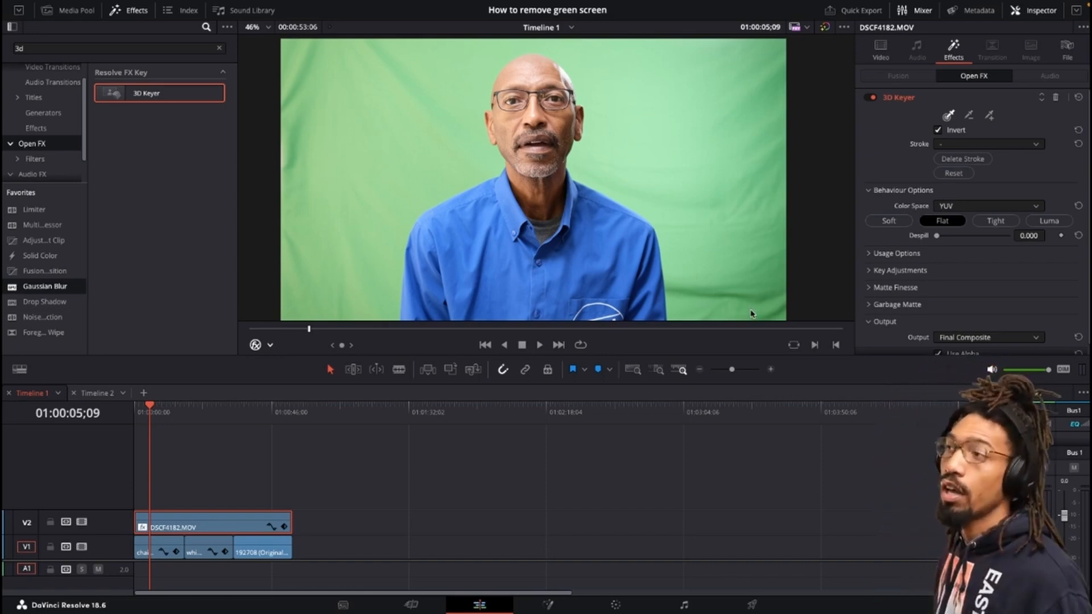
{"action": "mouse_move", "coordinate": [751, 317]}
{"action": "left_mouse_down"}
{"action": "mouse_move", "coordinate": [659, 85]}
{"action": "mouse_move", "coordinate": [589, 48]}
{"action": "mouse_move", "coordinate": [606, 62]}
{"action": "mouse_move", "coordinate": [542, 44]}
{"action": "mouse_move", "coordinate": [385, 69]}
{"action": "mouse_move", "coordinate": [337, 88]}
{"action": "mouse_move", "coordinate": [283, 160]}
{"action": "left_mouse_up"}
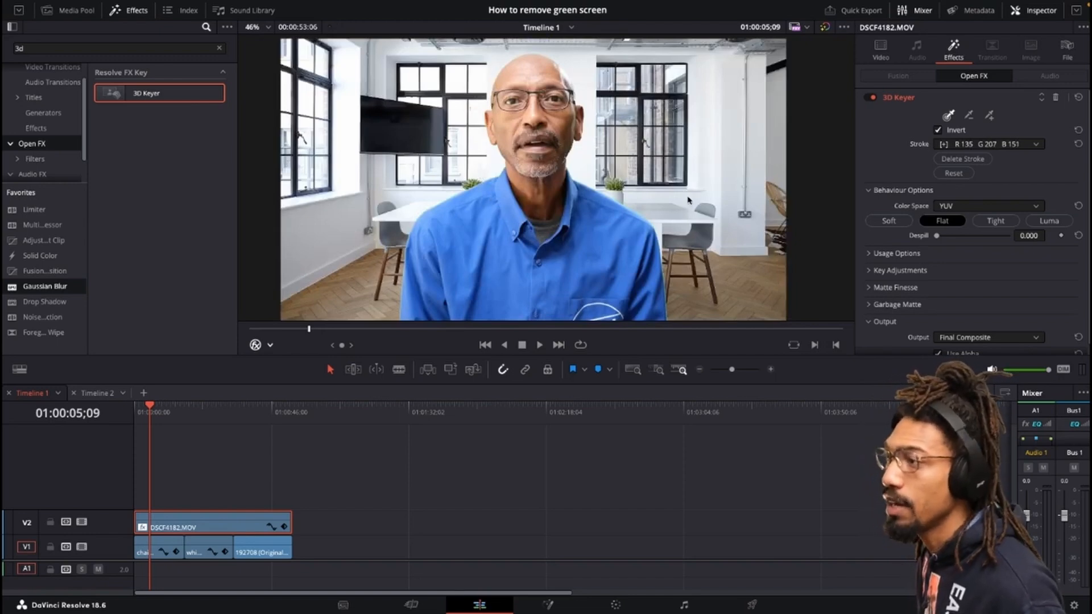
Set the 3D Keyer's Despill to 1.000 while inspecting the keyed edges up close.
{"action": "left_click", "coordinate": [206, 424]}
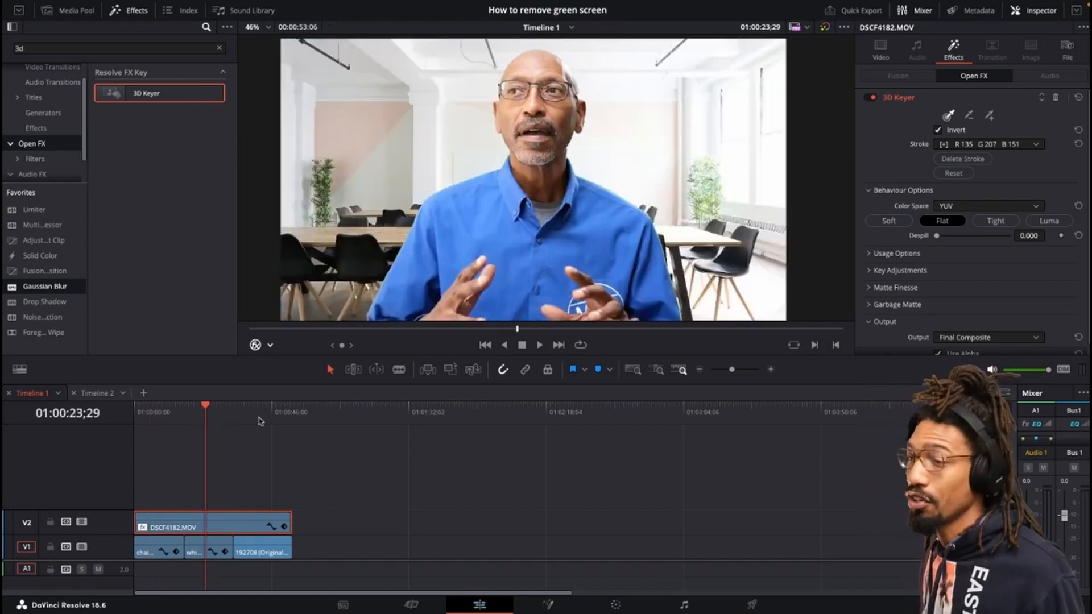
{"action": "left_click", "coordinate": [261, 421]}
{"action": "left_click", "coordinate": [163, 432]}
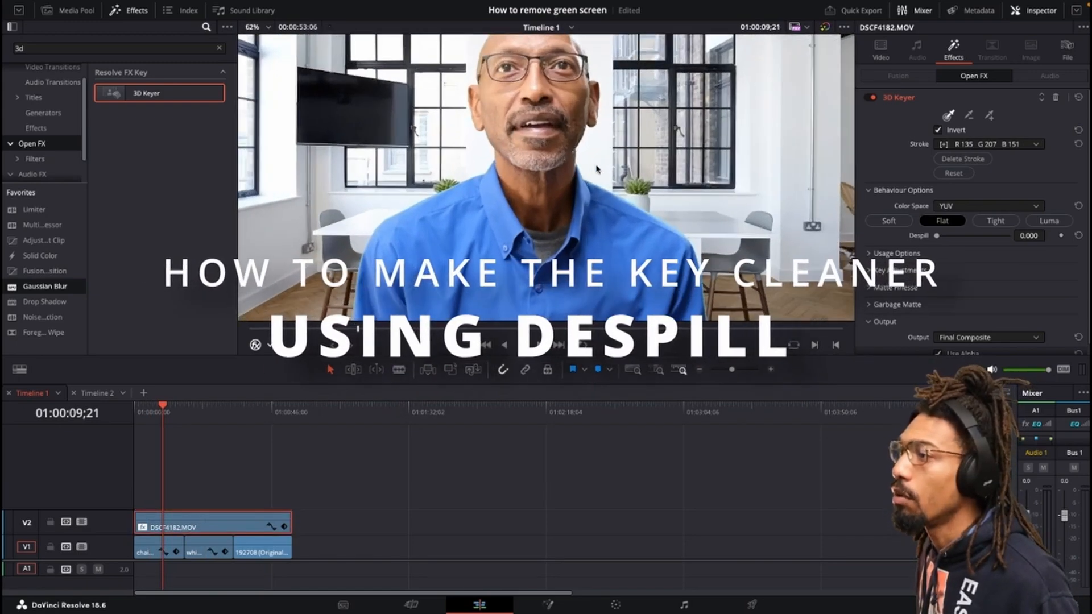
{"action": "scroll", "coordinate": [545, 216], "scroll_direction": "up", "scroll_amount": 4}
{"action": "scroll", "coordinate": [539, 221], "scroll_direction": "up", "scroll_amount": 5}
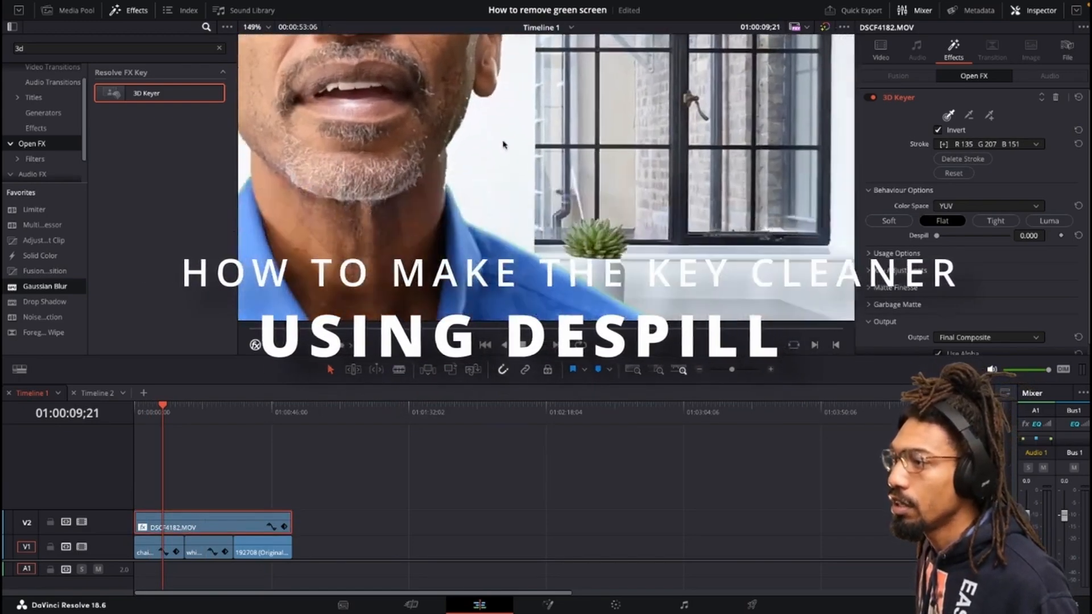
{"action": "left_click_drag", "start_coordinate": [516, 123], "coordinate": [635, 165]}
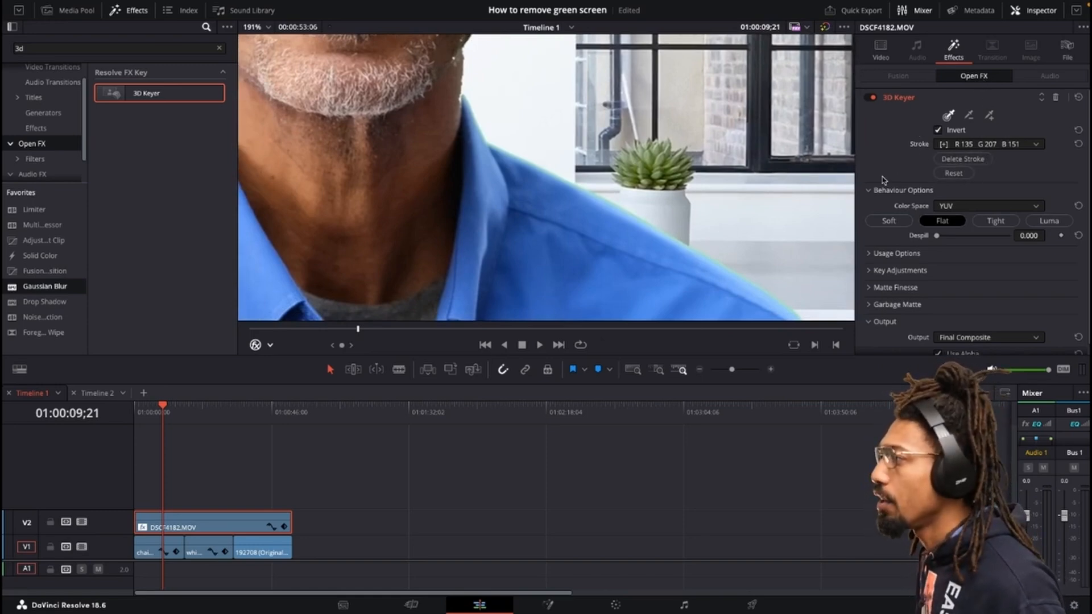
{"action": "scroll", "coordinate": [910, 181], "scroll_direction": "down", "scroll_amount": 1}
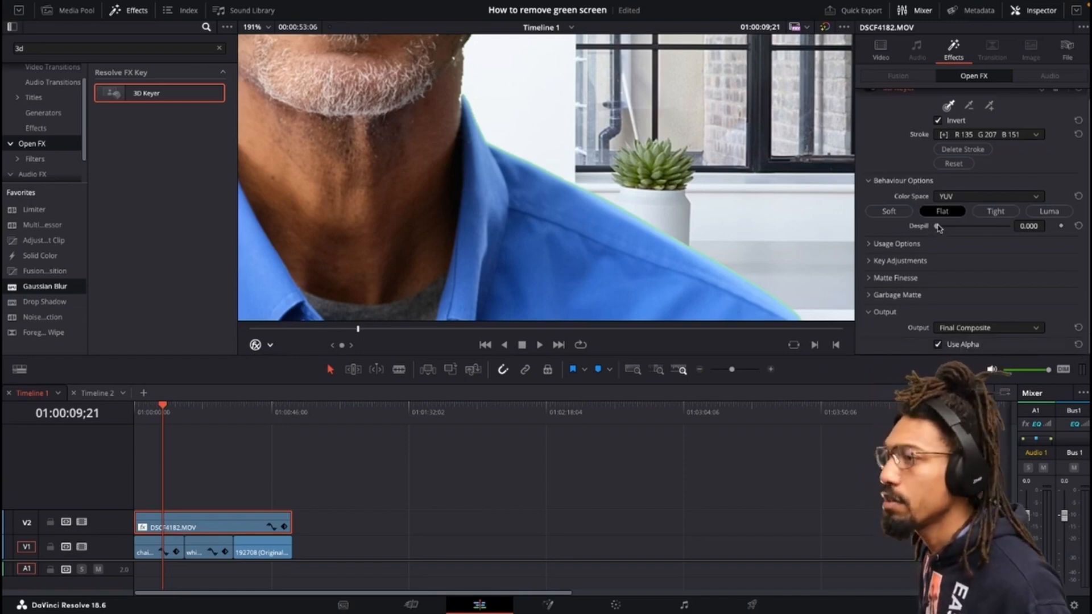
{"action": "left_click_drag", "start_coordinate": [973, 226], "coordinate": [1032, 216]}
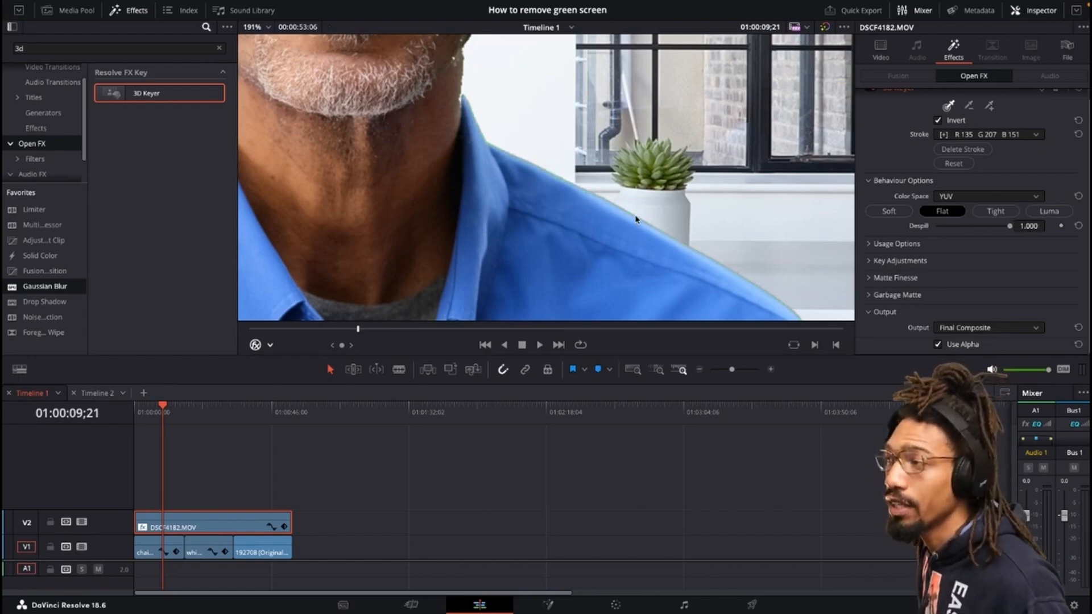
Expand Matte Finesse, open its second page and adjust the Denoise slider.
{"action": "key", "text": "shift+z"}
{"action": "scroll", "coordinate": [622, 149], "scroll_direction": "up", "scroll_amount": 8}
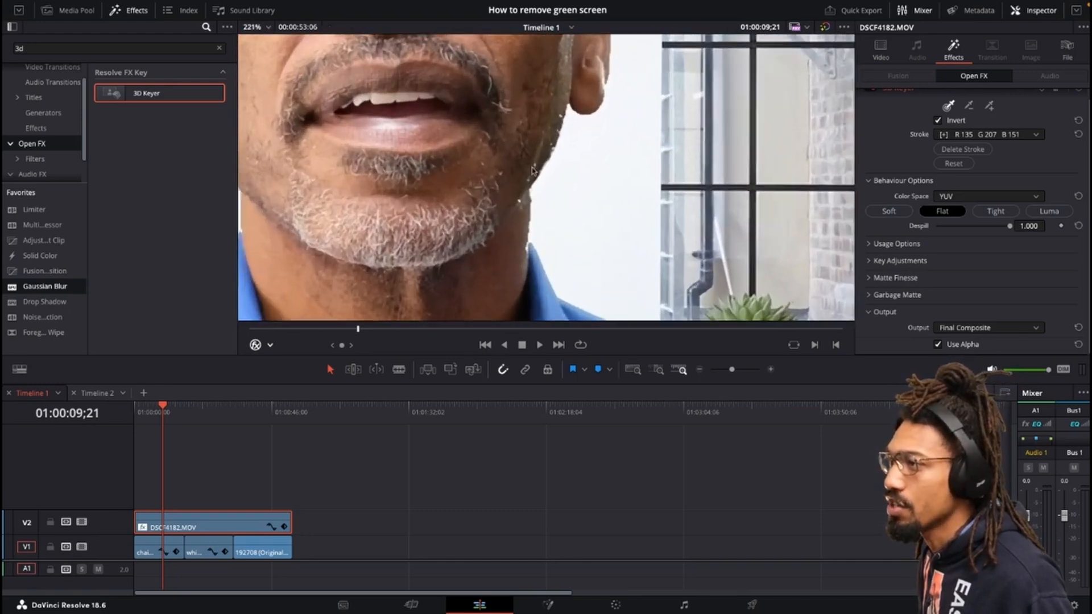
{"action": "scroll", "coordinate": [533, 170], "scroll_direction": "up", "scroll_amount": 4}
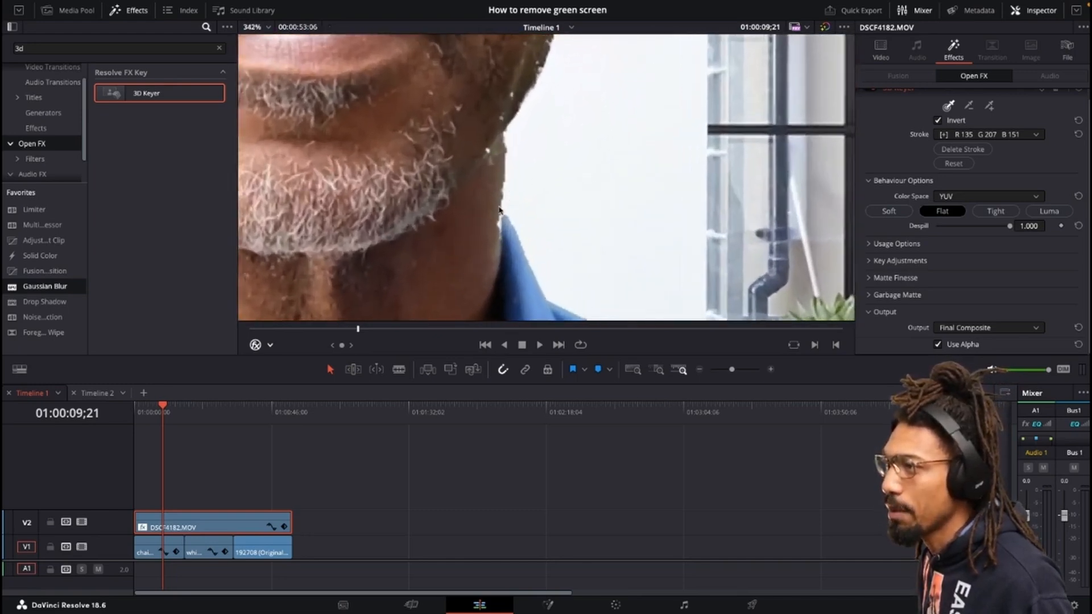
{"action": "left_click_drag", "start_coordinate": [499, 211], "coordinate": [544, 186]}
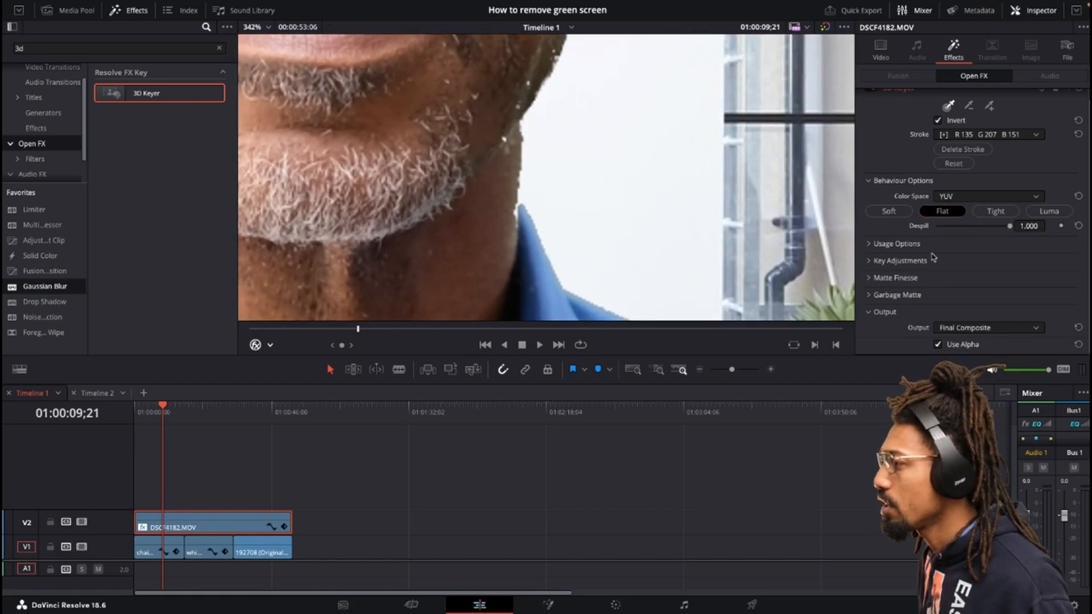
{"action": "left_click", "coordinate": [870, 278]}
{"action": "scroll", "coordinate": [964, 201], "scroll_direction": "down", "scroll_amount": 3}
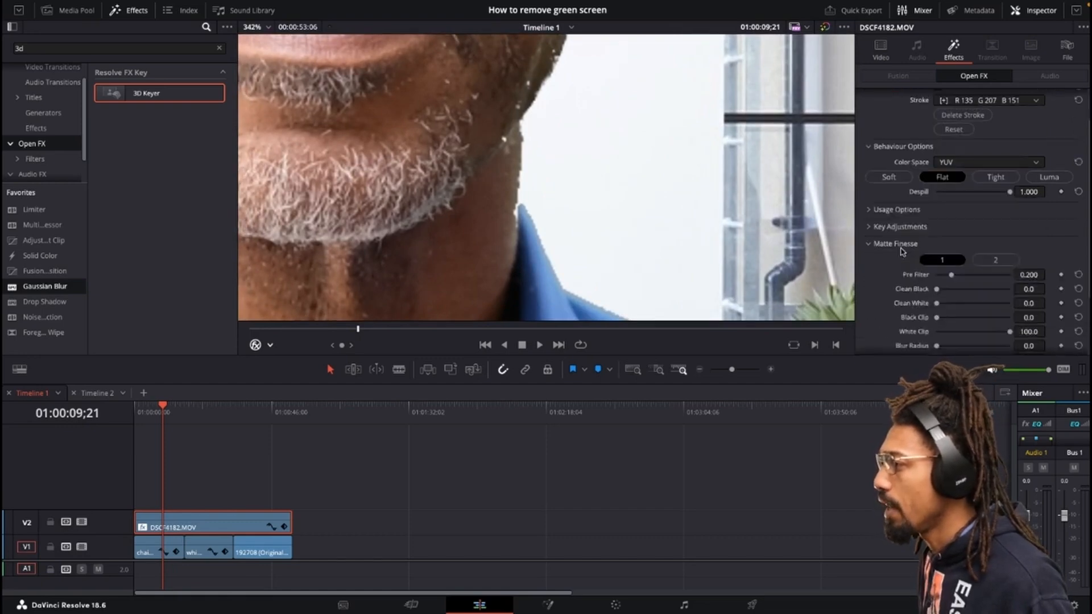
{"action": "left_click", "coordinate": [994, 191]}
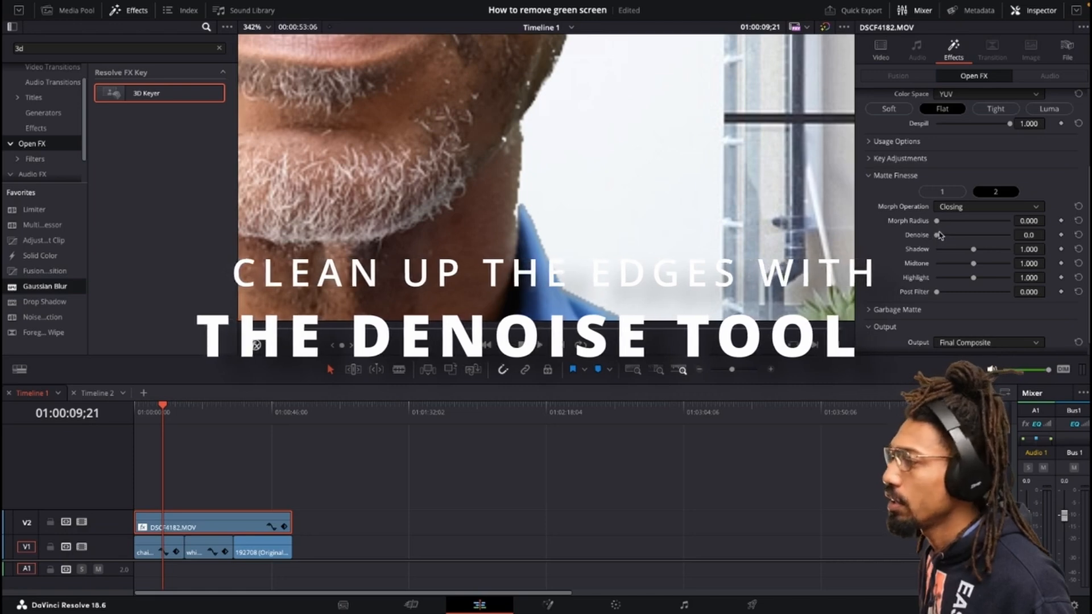
{"action": "left_click_drag", "start_coordinate": [936, 237], "coordinate": [938, 238]}
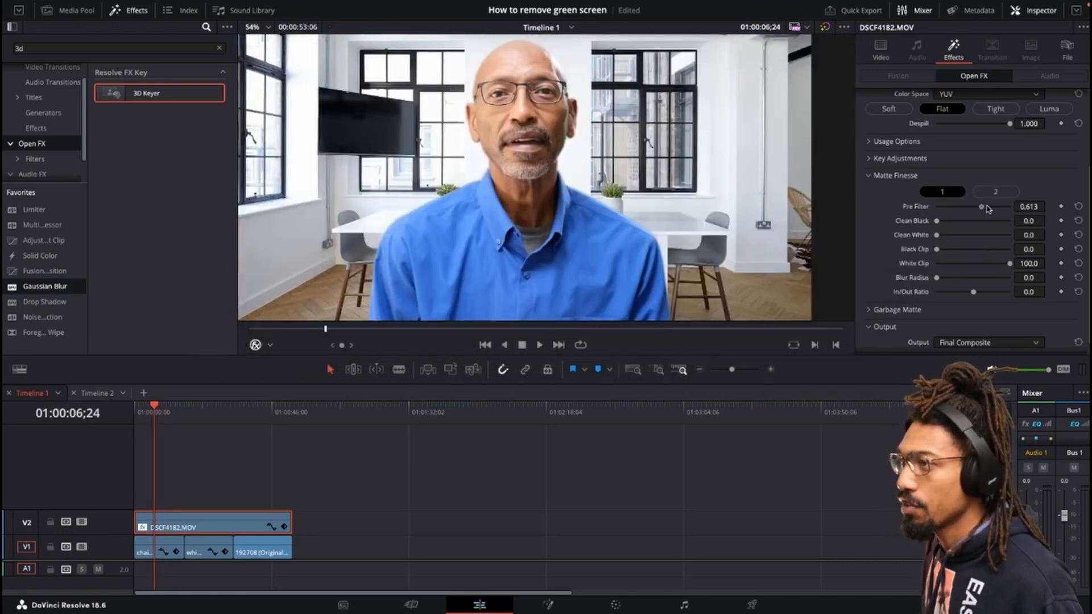
Set the Matte Finesse Pre Filter to 0.845 on the first page.
{"action": "left_click_drag", "start_coordinate": [935, 206], "coordinate": [1009, 219]}
{"action": "scroll", "coordinate": [623, 74], "scroll_direction": "up", "scroll_amount": 5}
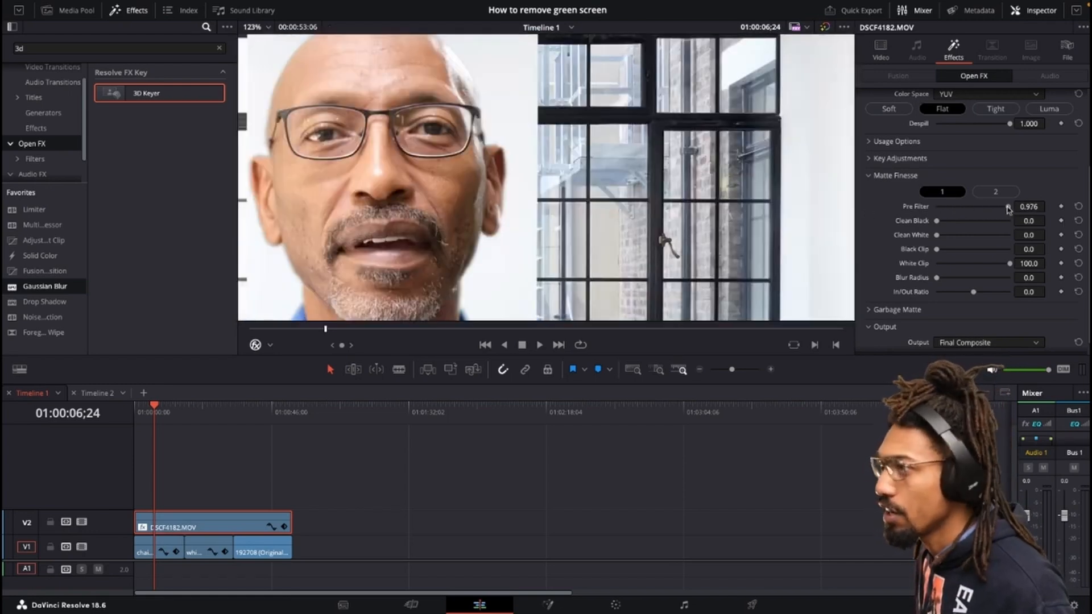
{"action": "left_click_drag", "start_coordinate": [1008, 210], "coordinate": [940, 215]}
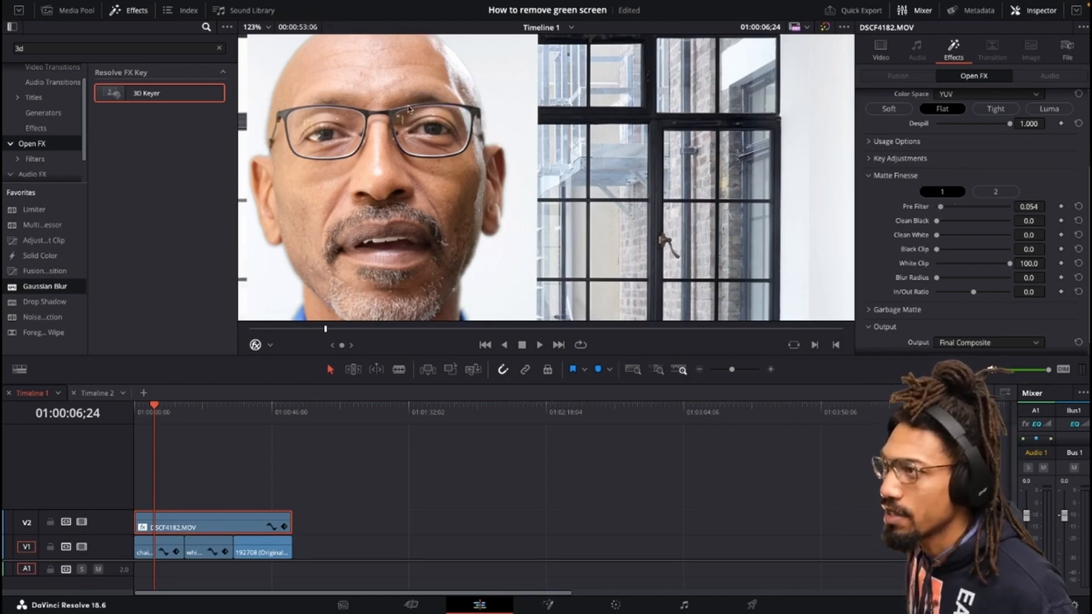
{"action": "scroll", "coordinate": [408, 108], "scroll_direction": "up", "scroll_amount": 2}
{"action": "left_click_drag", "start_coordinate": [940, 208], "coordinate": [1007, 212]}
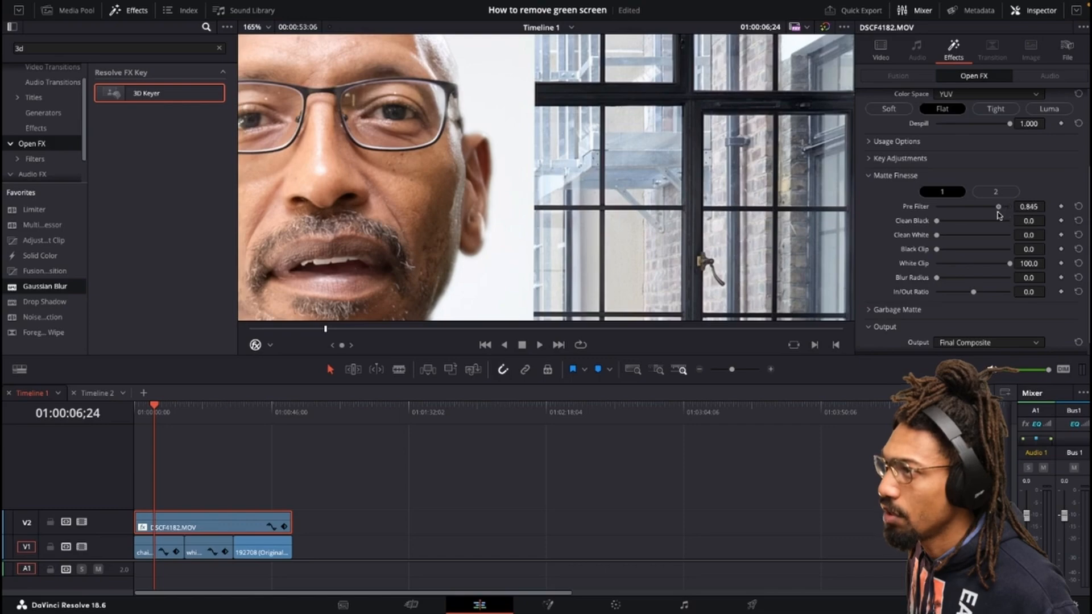
{"action": "scroll", "coordinate": [514, 171], "scroll_direction": "down", "scroll_amount": 3}
{"action": "scroll", "coordinate": [513, 170], "scroll_direction": "down", "scroll_amount": 3}
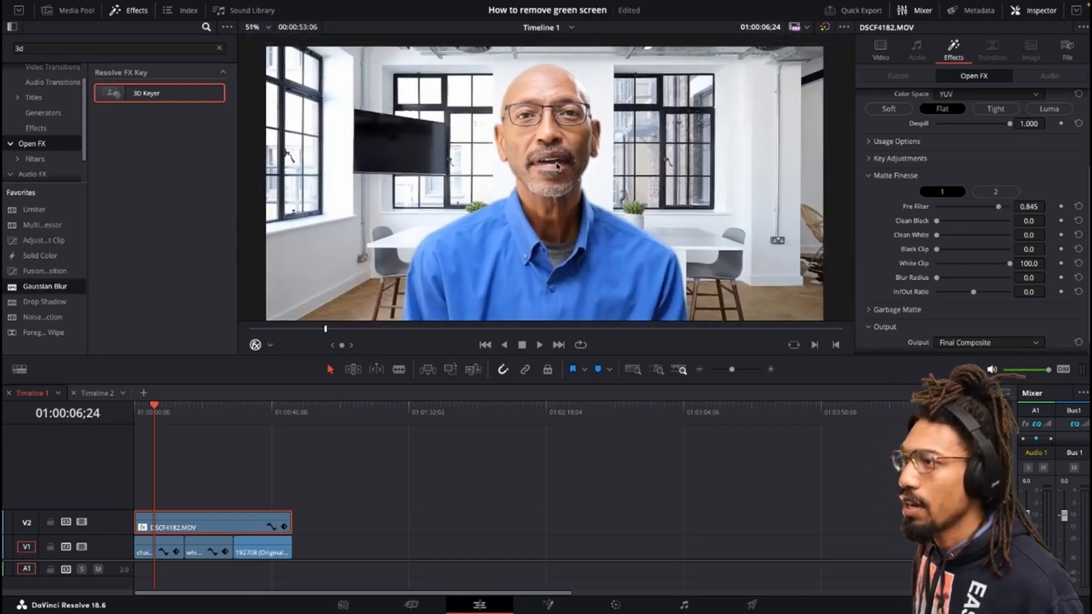
Select the three background clips on V1 and apply Gaussian Blur to them.
{"action": "mouse_move", "coordinate": [179, 417]}
{"action": "left_mouse_down"}
{"action": "mouse_move", "coordinate": [201, 417]}
{"action": "mouse_move", "coordinate": [172, 426]}
{"action": "left_mouse_up"}
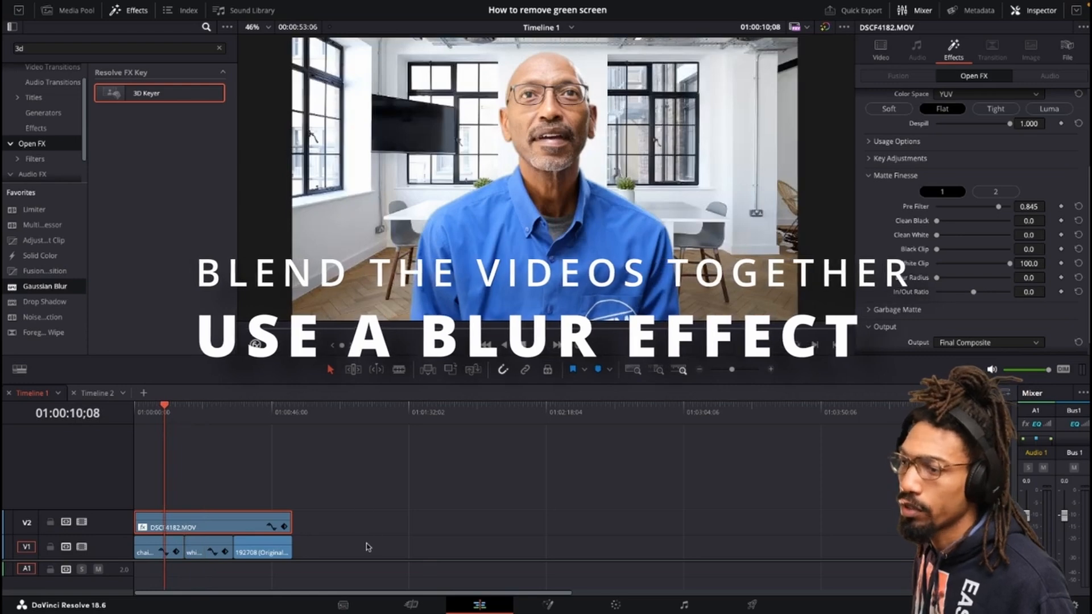
{"action": "left_click_drag", "start_coordinate": [372, 540], "coordinate": [166, 554]}
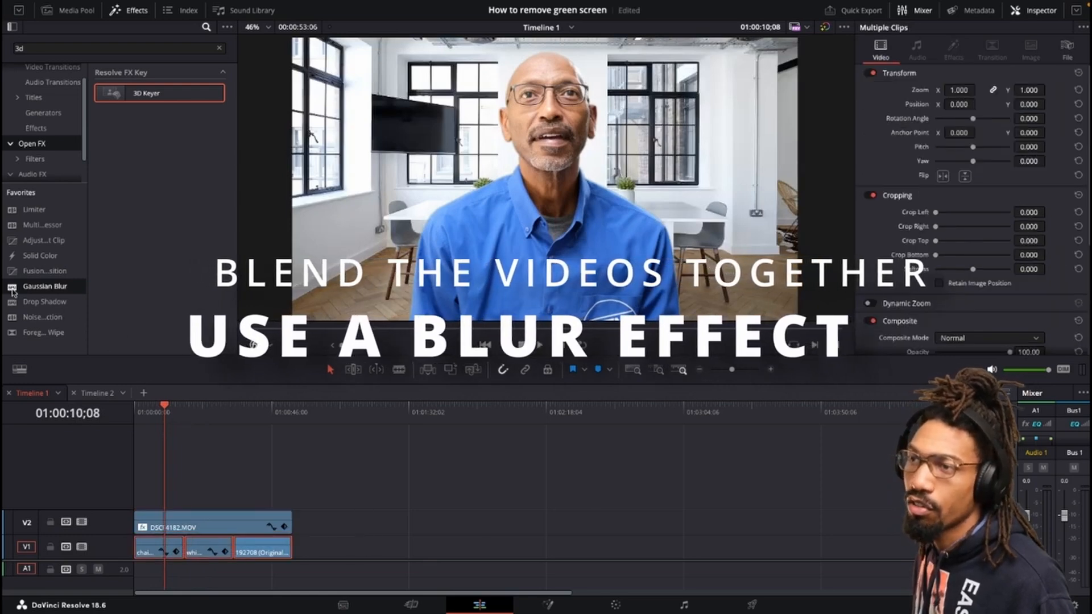
{"action": "left_click_drag", "start_coordinate": [45, 286], "coordinate": [159, 547]}
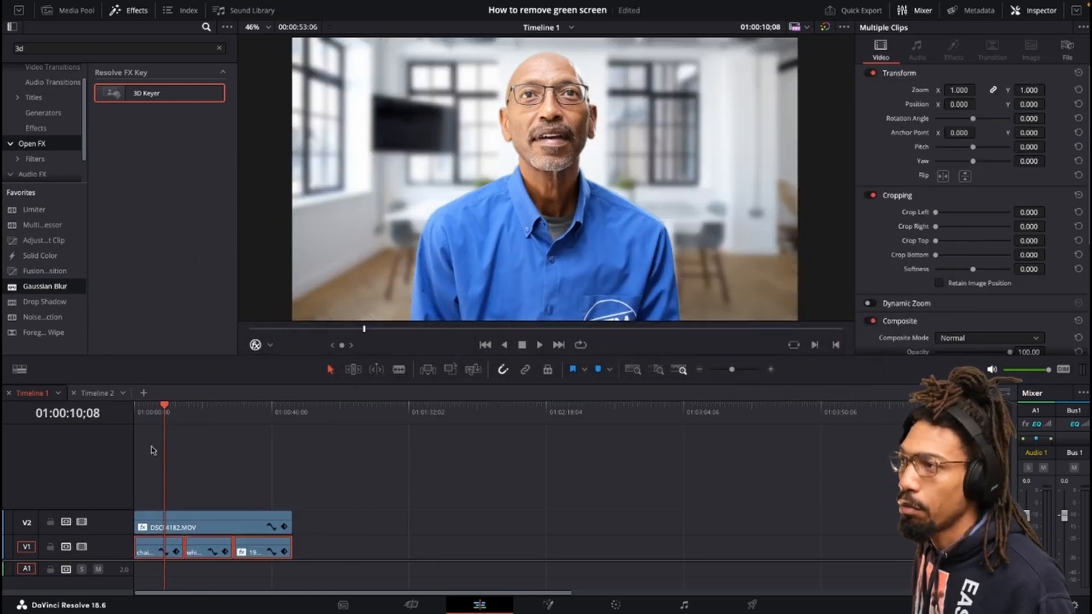
{"action": "left_click_drag", "start_coordinate": [183, 408], "coordinate": [215, 415]}
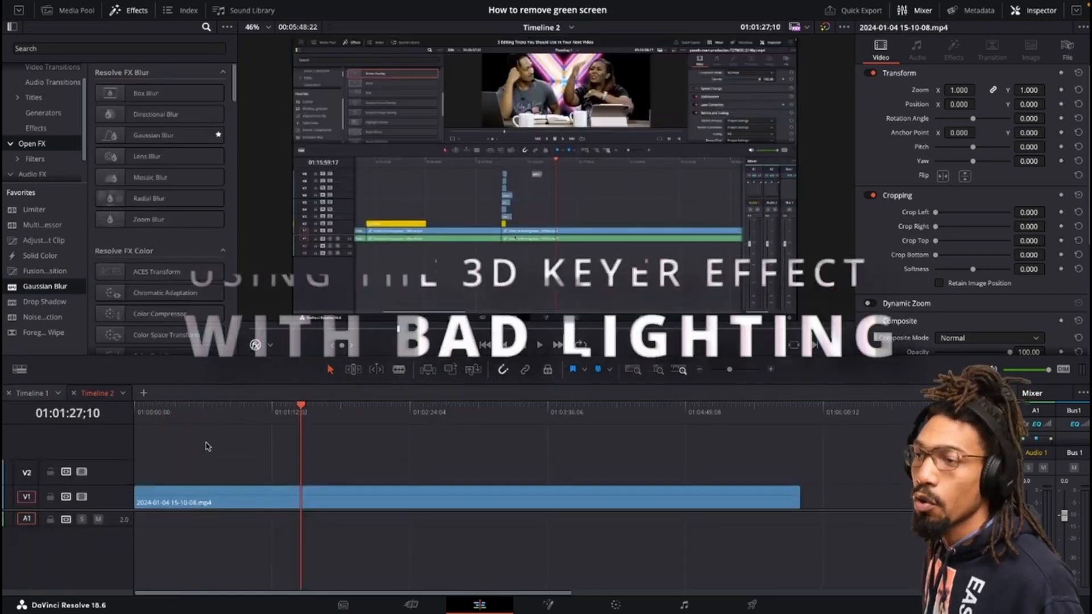
Place DSCF1624.MOV from the media pool onto V2 above the background clip in Timeline 2.
{"action": "left_click", "coordinate": [71, 10]}
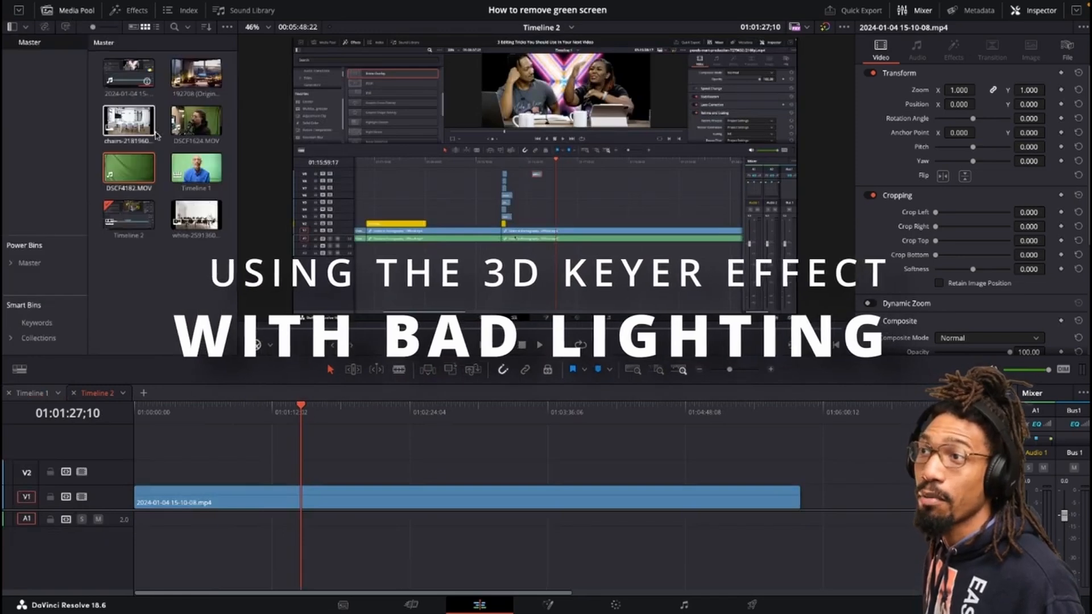
{"action": "left_click_drag", "start_coordinate": [214, 150], "coordinate": [386, 473]}
{"action": "scroll", "coordinate": [467, 490], "scroll_direction": "down", "scroll_amount": 8}
{"action": "scroll", "coordinate": [314, 472], "scroll_direction": "up", "scroll_amount": 8}
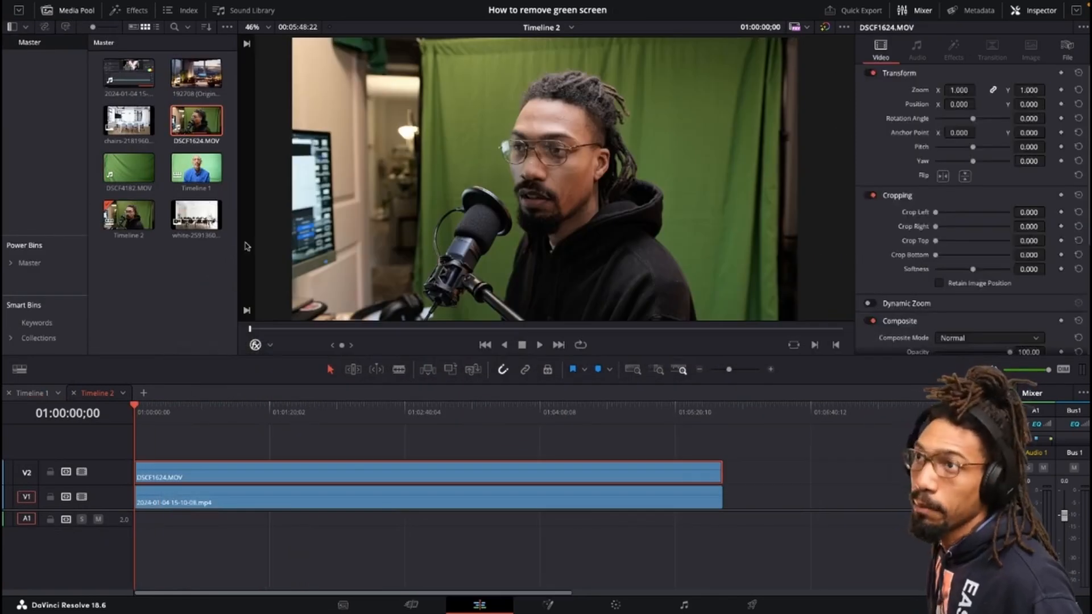
Search the effects for 3D and apply the 3D Keyer to the DSCF1624.MOV clip on V2.
{"action": "left_click", "coordinate": [135, 9]}
{"action": "left_click", "coordinate": [120, 48]}
{"action": "type", "text": "3d"}
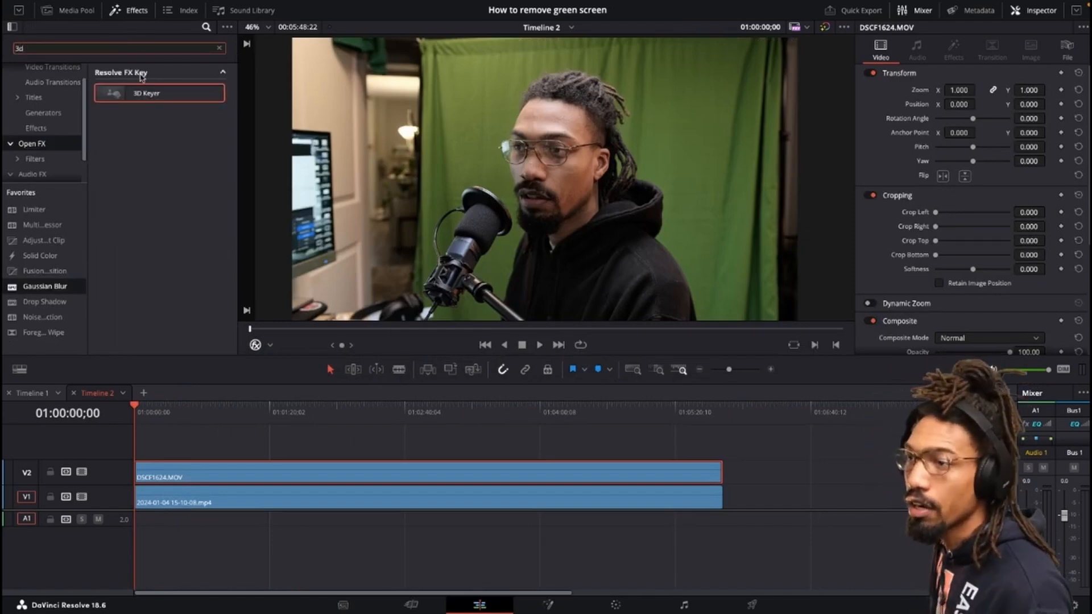
{"action": "left_click_drag", "start_coordinate": [142, 93], "coordinate": [216, 477]}
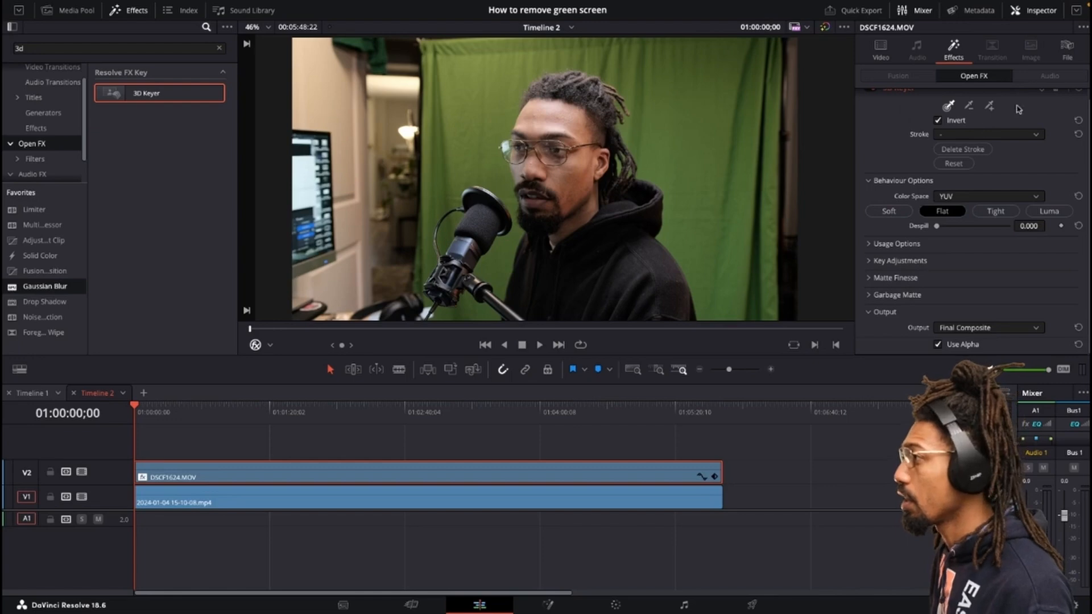
Key out the green backdrop with a 3D Keyer stroke, resetting the keyer once and redrawing the stroke.
{"action": "mouse_move", "coordinate": [752, 316]}
{"action": "left_mouse_down"}
{"action": "mouse_move", "coordinate": [757, 245]}
{"action": "mouse_move", "coordinate": [728, 135]}
{"action": "mouse_move", "coordinate": [751, 80]}
{"action": "left_mouse_up"}
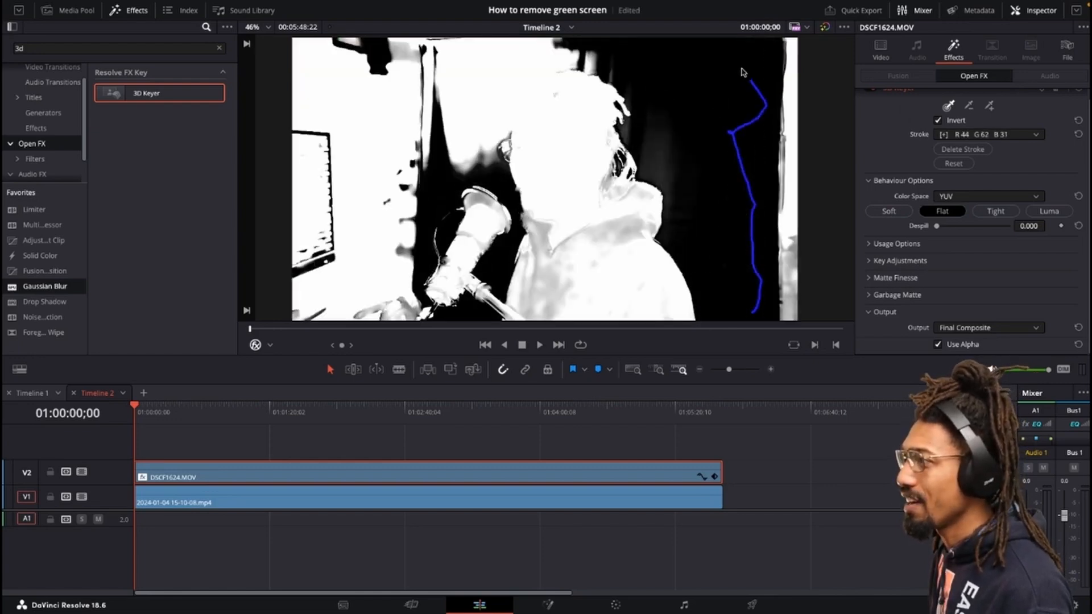
{"action": "mouse_move", "coordinate": [693, 53]}
{"action": "left_mouse_down"}
{"action": "mouse_move", "coordinate": [574, 42]}
{"action": "mouse_move", "coordinate": [479, 81]}
{"action": "left_mouse_up"}
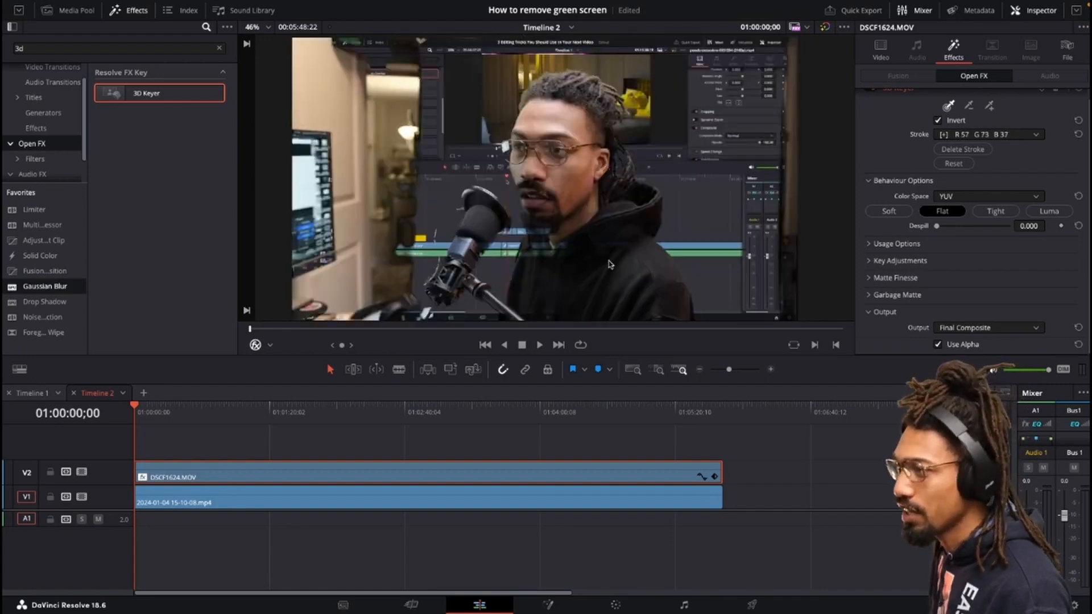
{"action": "scroll", "coordinate": [1058, 160], "scroll_direction": "up", "scroll_amount": 1}
{"action": "left_click", "coordinate": [1078, 97]}
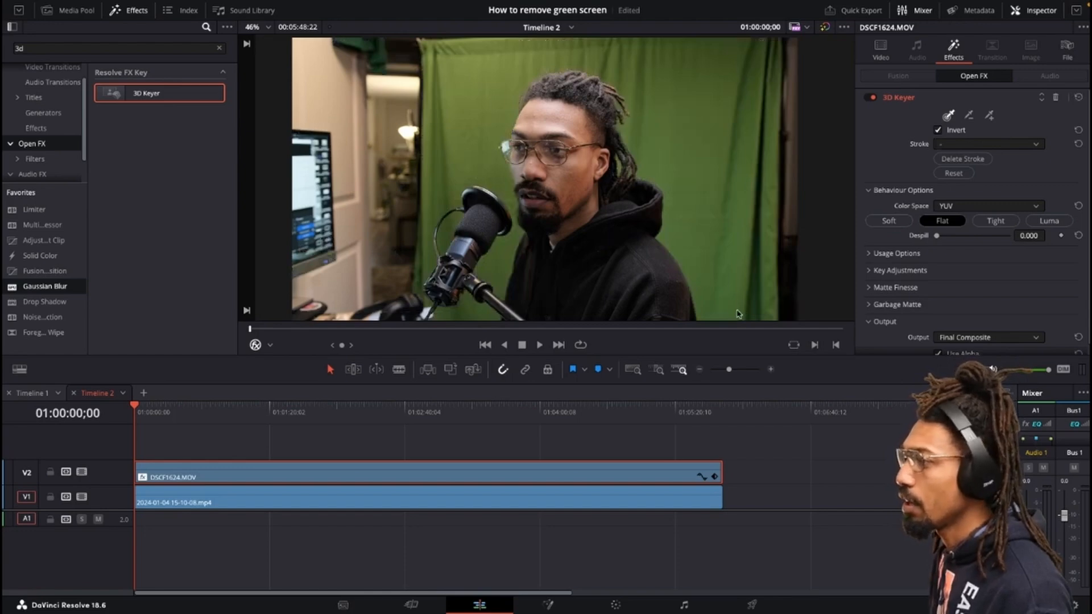
{"action": "mouse_move", "coordinate": [737, 313]}
{"action": "left_mouse_down"}
{"action": "mouse_move", "coordinate": [702, 121]}
{"action": "mouse_move", "coordinate": [660, 74]}
{"action": "mouse_move", "coordinate": [626, 48]}
{"action": "mouse_move", "coordinate": [534, 45]}
{"action": "mouse_move", "coordinate": [470, 70]}
{"action": "mouse_move", "coordinate": [606, 46]}
{"action": "mouse_move", "coordinate": [709, 50]}
{"action": "mouse_move", "coordinate": [741, 65]}
{"action": "mouse_move", "coordinate": [767, 134]}
{"action": "left_mouse_up"}
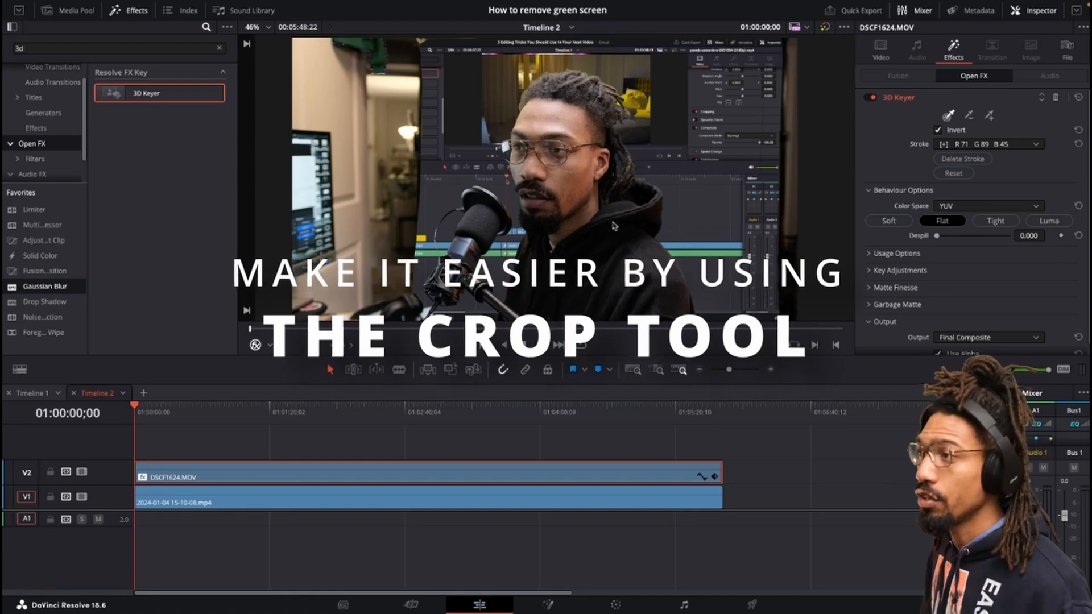
Crop the clip's left edge slightly and set the 3D Keyer Despill to 1.000.
{"action": "left_click", "coordinate": [880, 50]}
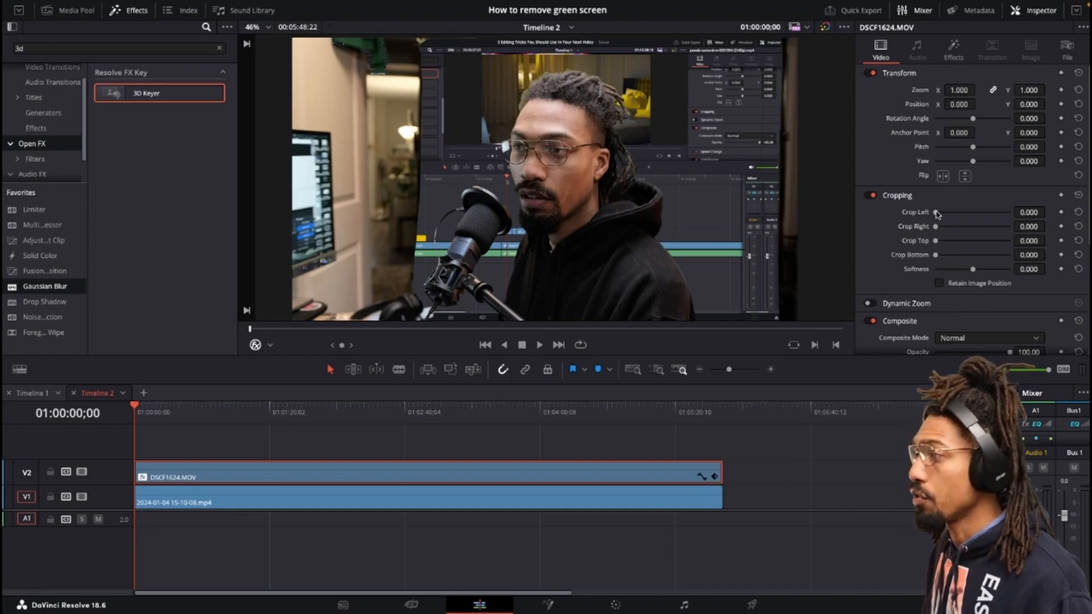
{"action": "left_click_drag", "start_coordinate": [936, 213], "coordinate": [958, 214]}
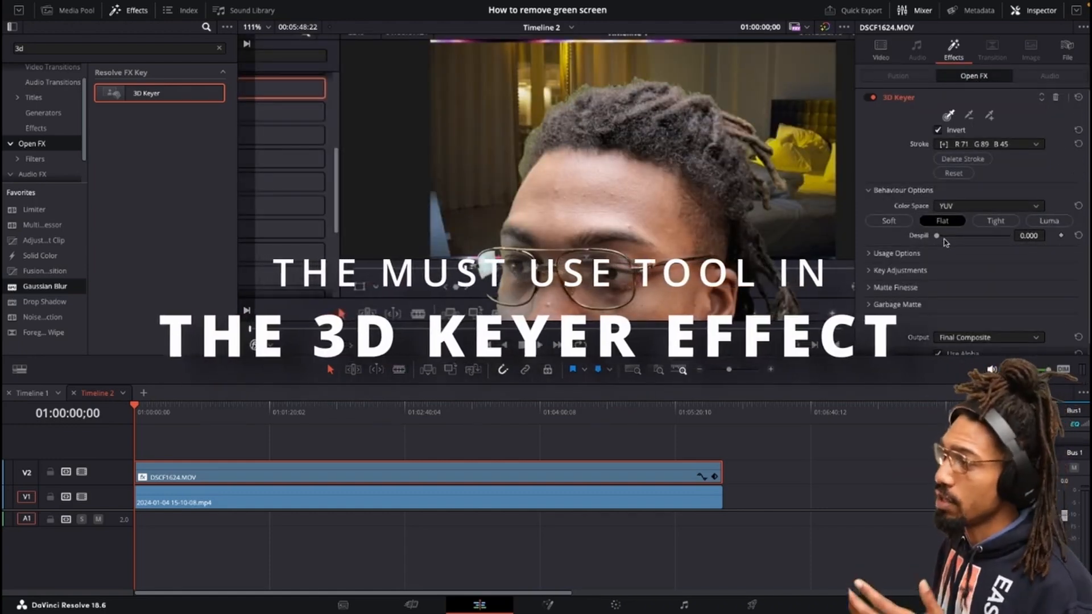
{"action": "left_click_drag", "start_coordinate": [937, 235], "coordinate": [1011, 236]}
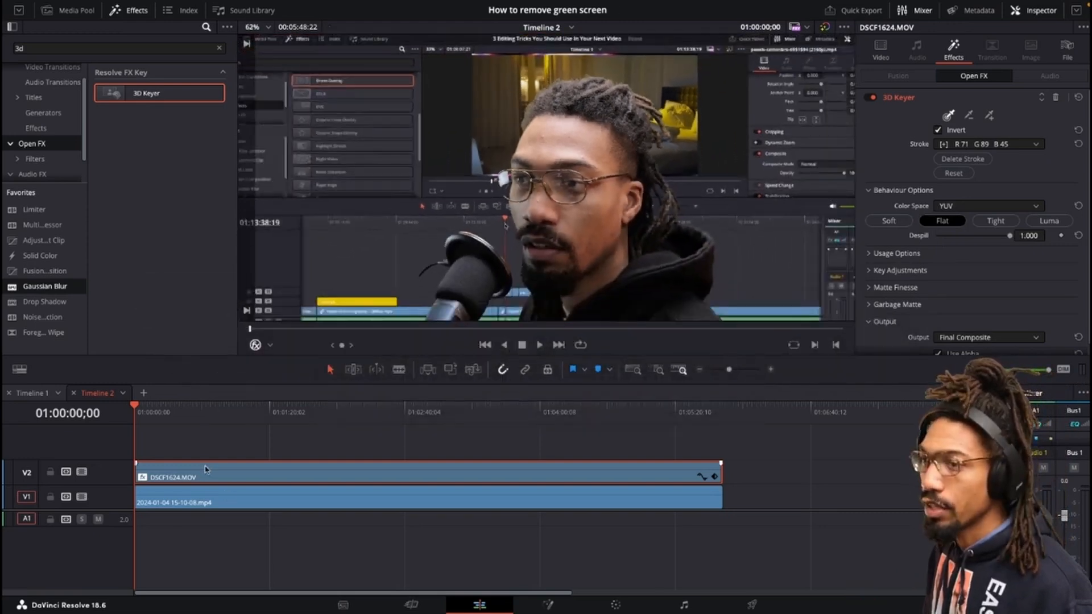
Expand Matte Finesse in the 3D Keyer and set Denoise to 0.0.
{"action": "mouse_move", "coordinate": [151, 411]}
{"action": "left_mouse_down"}
{"action": "mouse_move", "coordinate": [185, 412]}
{"action": "mouse_move", "coordinate": [163, 413]}
{"action": "left_mouse_up"}
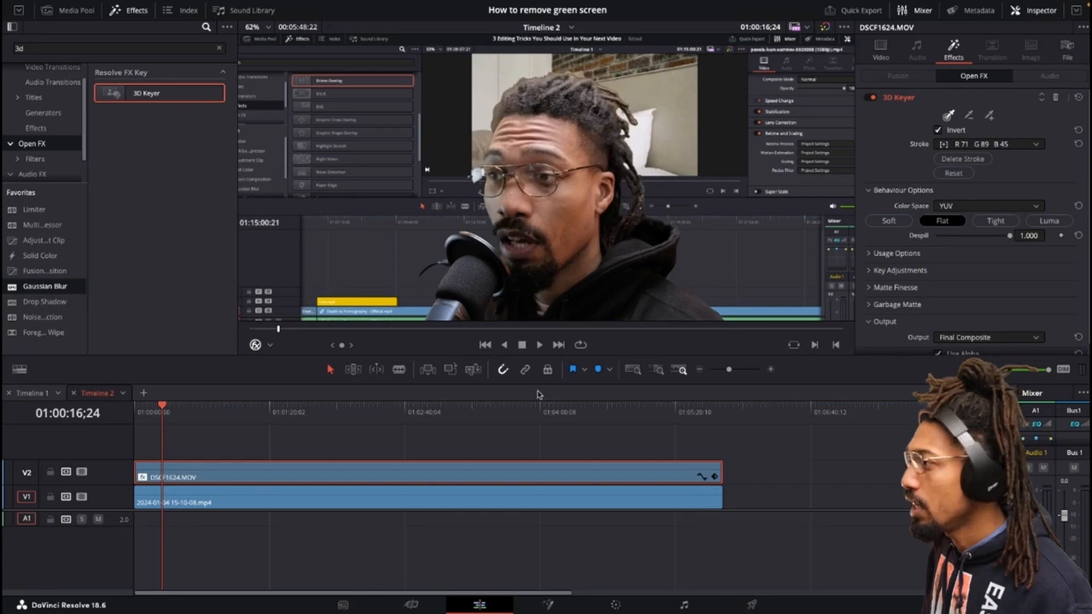
{"action": "left_click", "coordinate": [870, 287]}
{"action": "scroll", "coordinate": [957, 254], "scroll_direction": "down", "scroll_amount": 3}
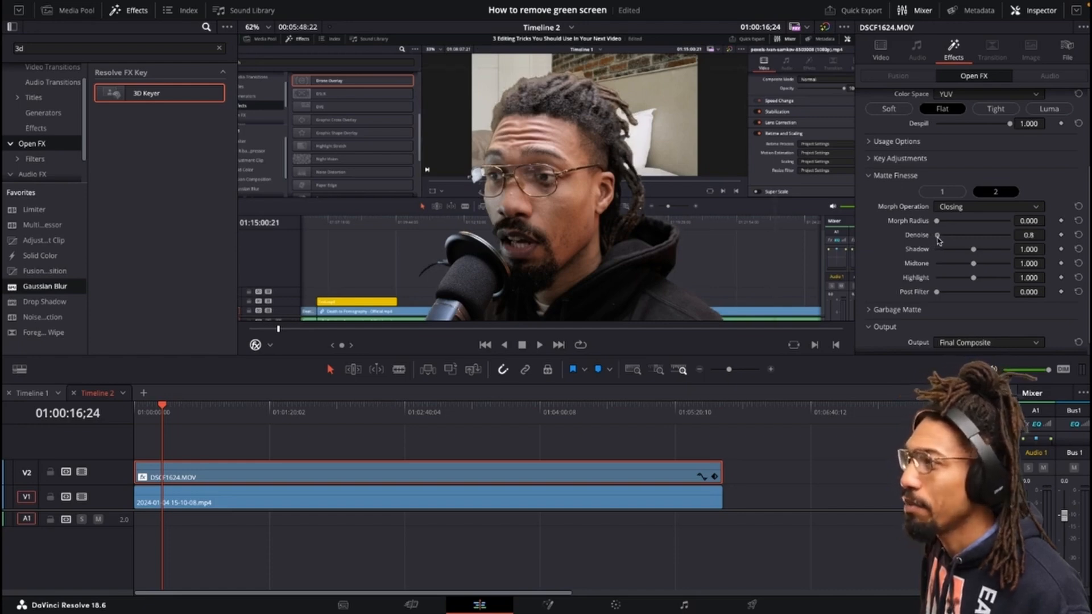
{"action": "mouse_move", "coordinate": [932, 240]}
{"action": "left_mouse_down"}
{"action": "mouse_move", "coordinate": [961, 235]}
{"action": "mouse_move", "coordinate": [914, 235]}
{"action": "left_mouse_up"}
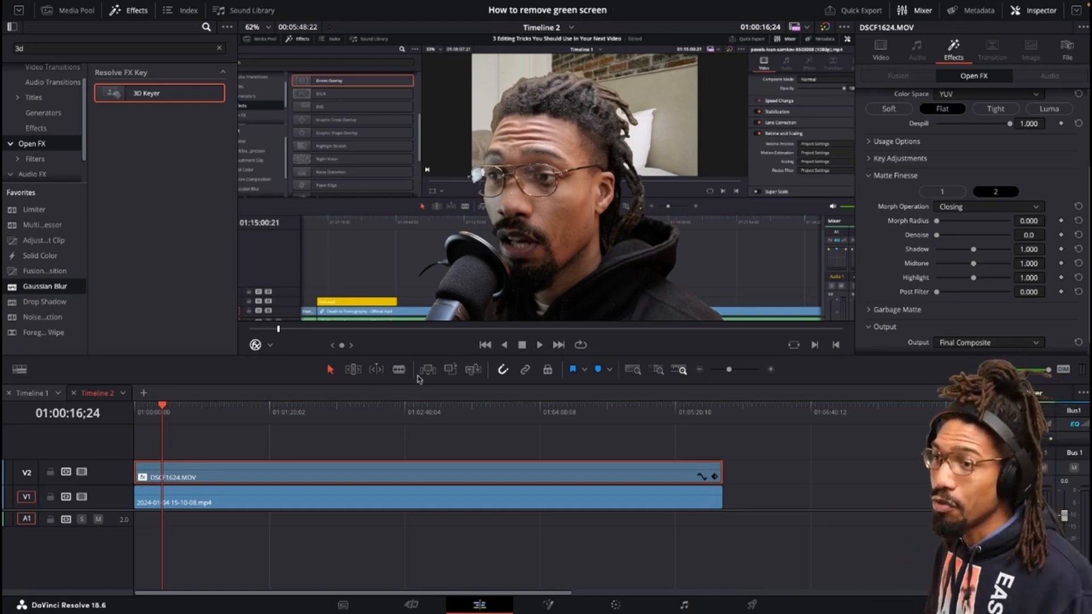
With the Transform overlay, shrink the keyed clip and move it into the lower-right corner of the frame.
{"action": "scroll", "coordinate": [921, 156], "scroll_direction": "up", "scroll_amount": 3}
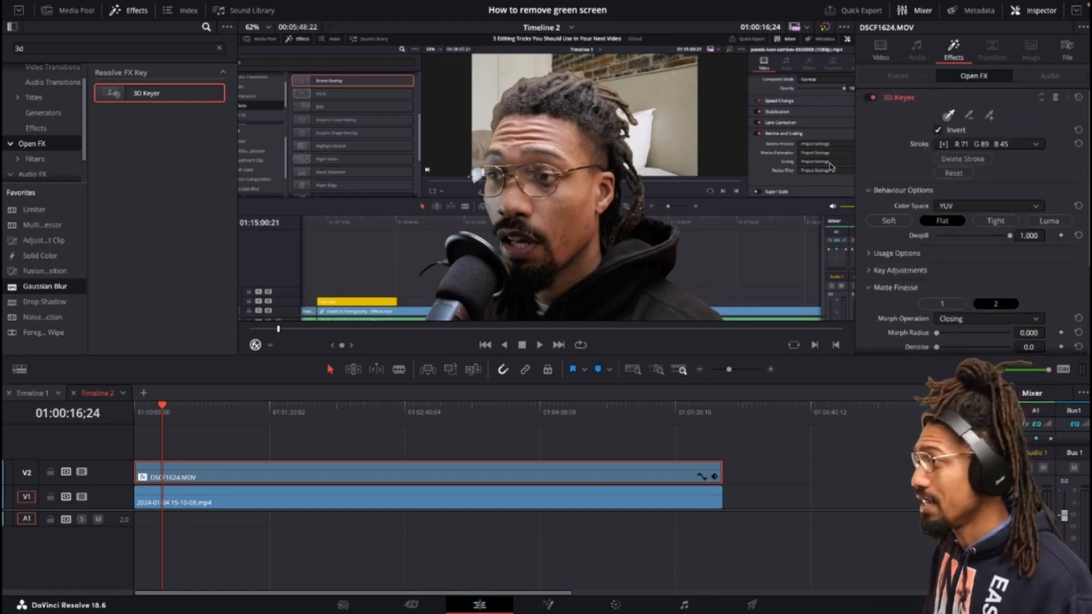
{"action": "left_click", "coordinate": [191, 449]}
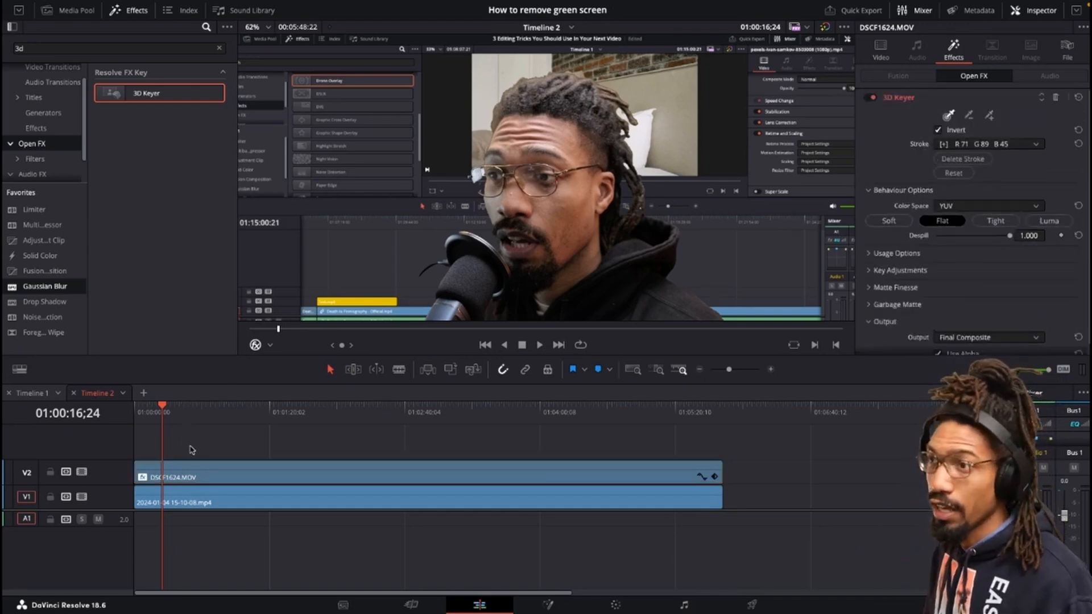
{"action": "left_click", "coordinate": [200, 479]}
{"action": "left_click", "coordinate": [269, 345]}
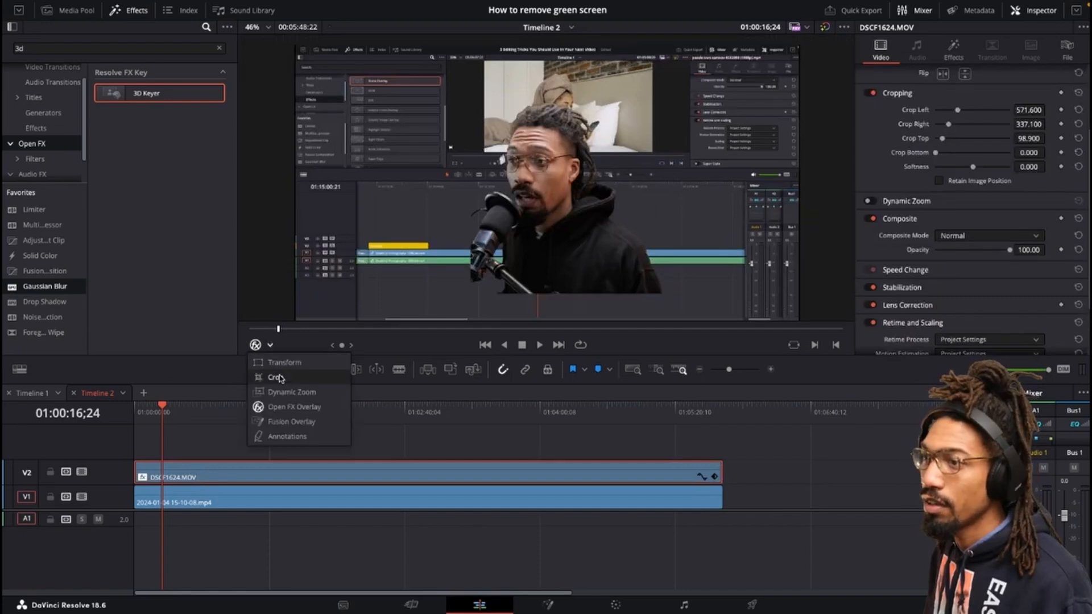
{"action": "left_click", "coordinate": [284, 363]}
{"action": "left_click_drag", "start_coordinate": [595, 196], "coordinate": [698, 224]}
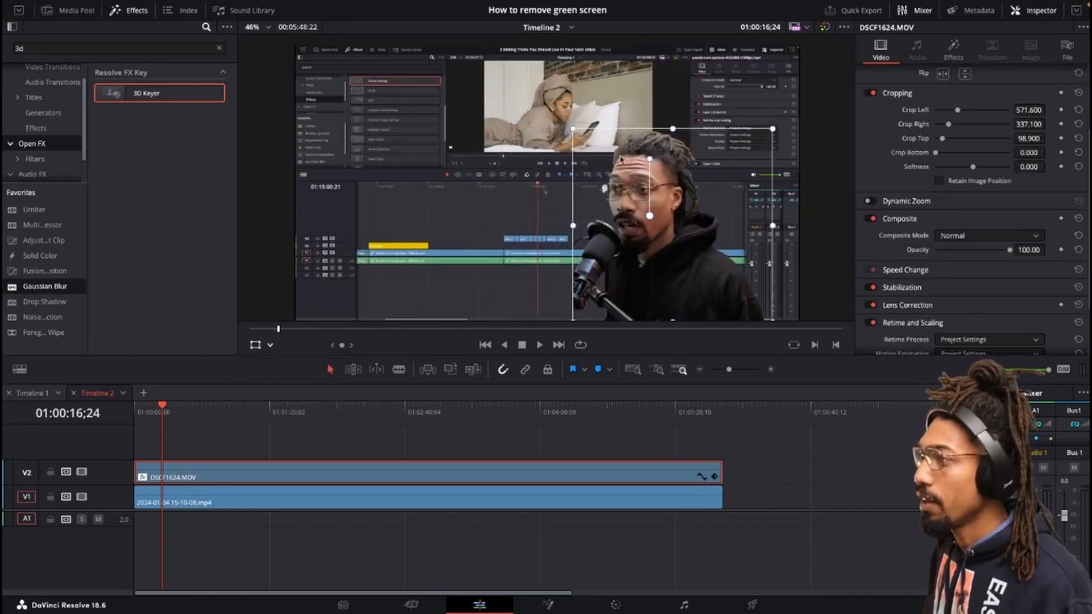
{"action": "left_click_drag", "start_coordinate": [573, 130], "coordinate": [686, 227]}
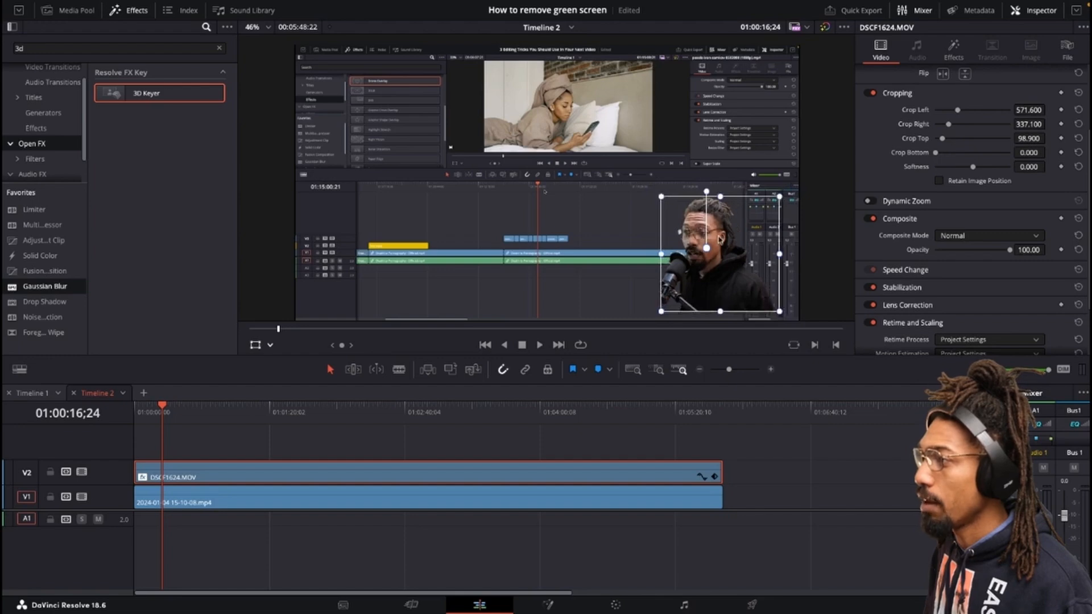